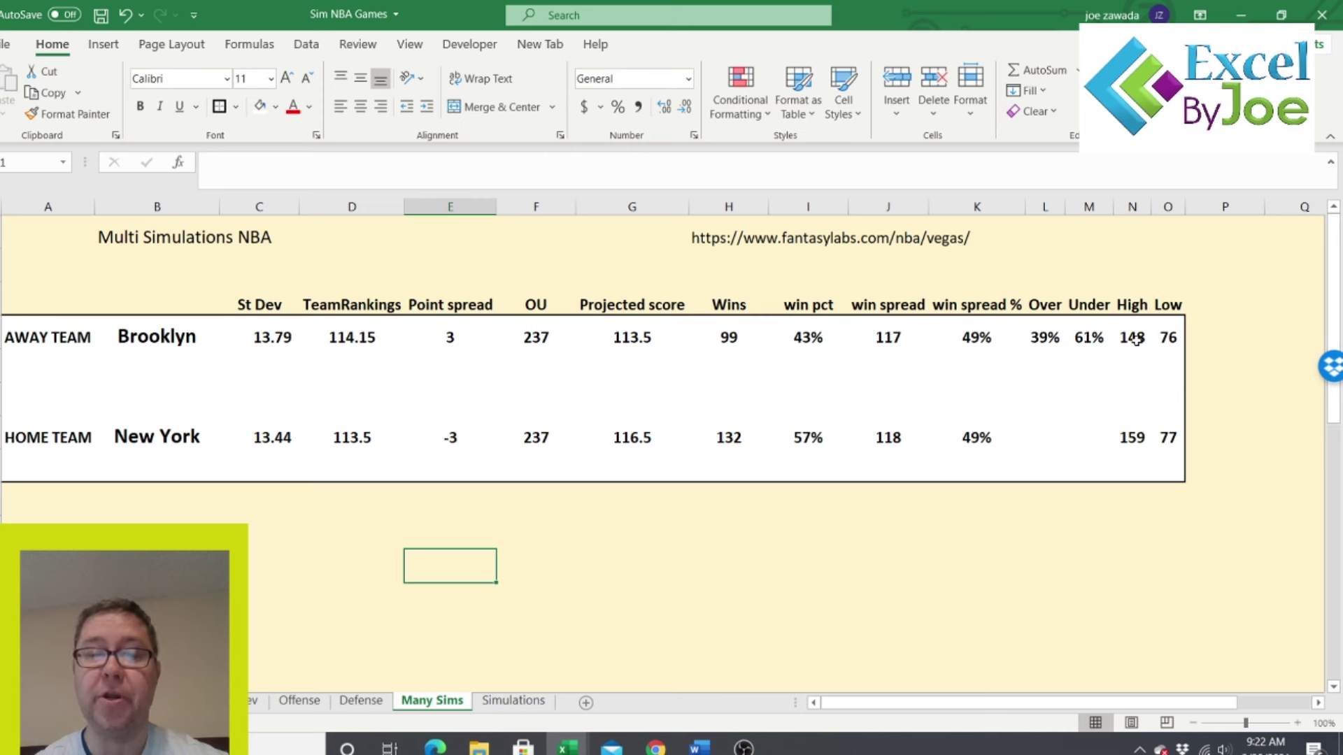
- Switch to Chrome and review the FantasyLabs NBA Vegas dashboard for the Nets and Lakers implied scores, then return to the workbook
left_click(272, 546)
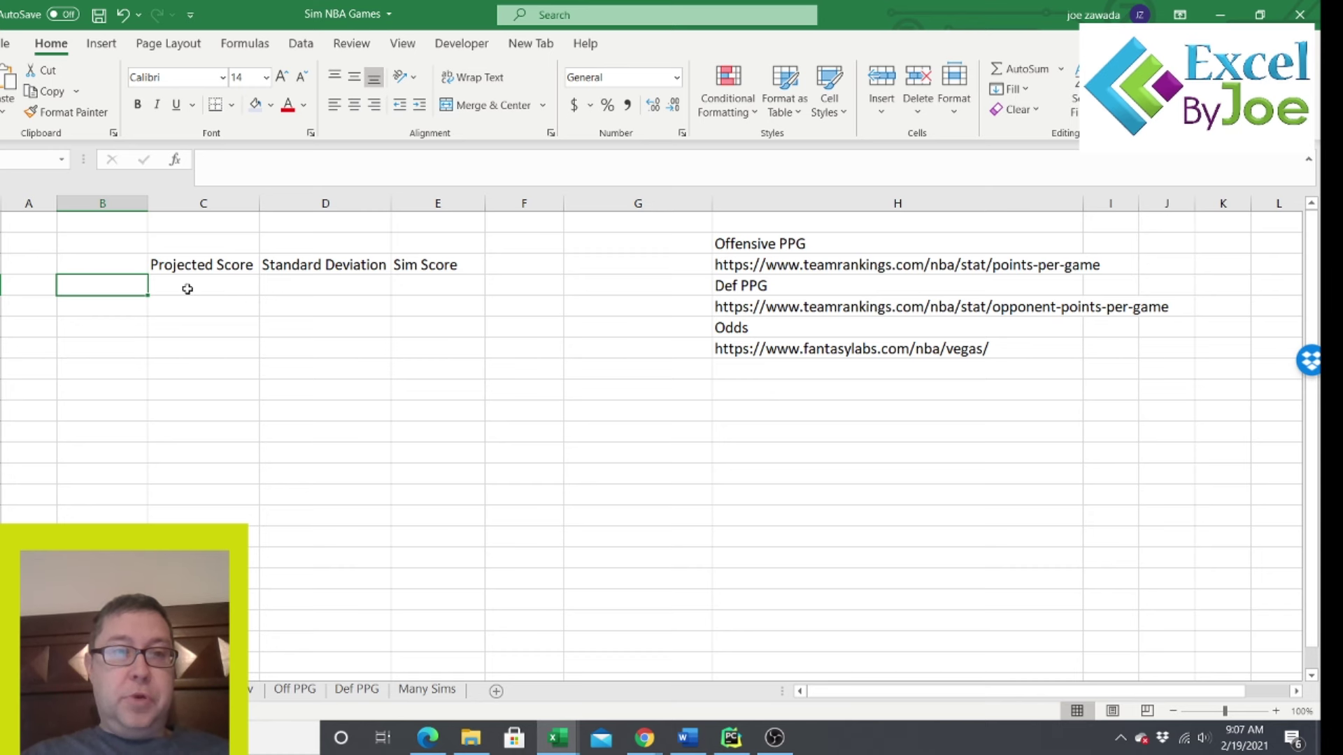
left_click(218, 286)
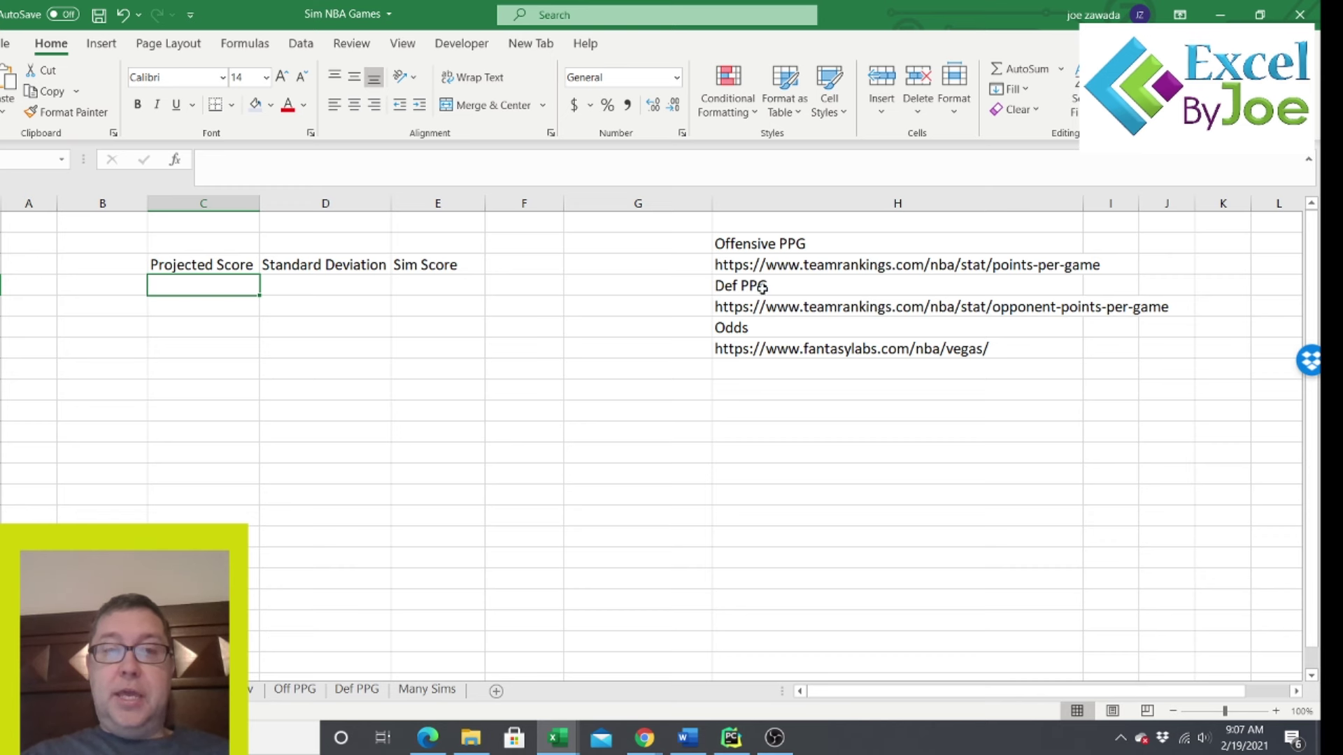
left_click(789, 351)
mouse_move(659, 727)
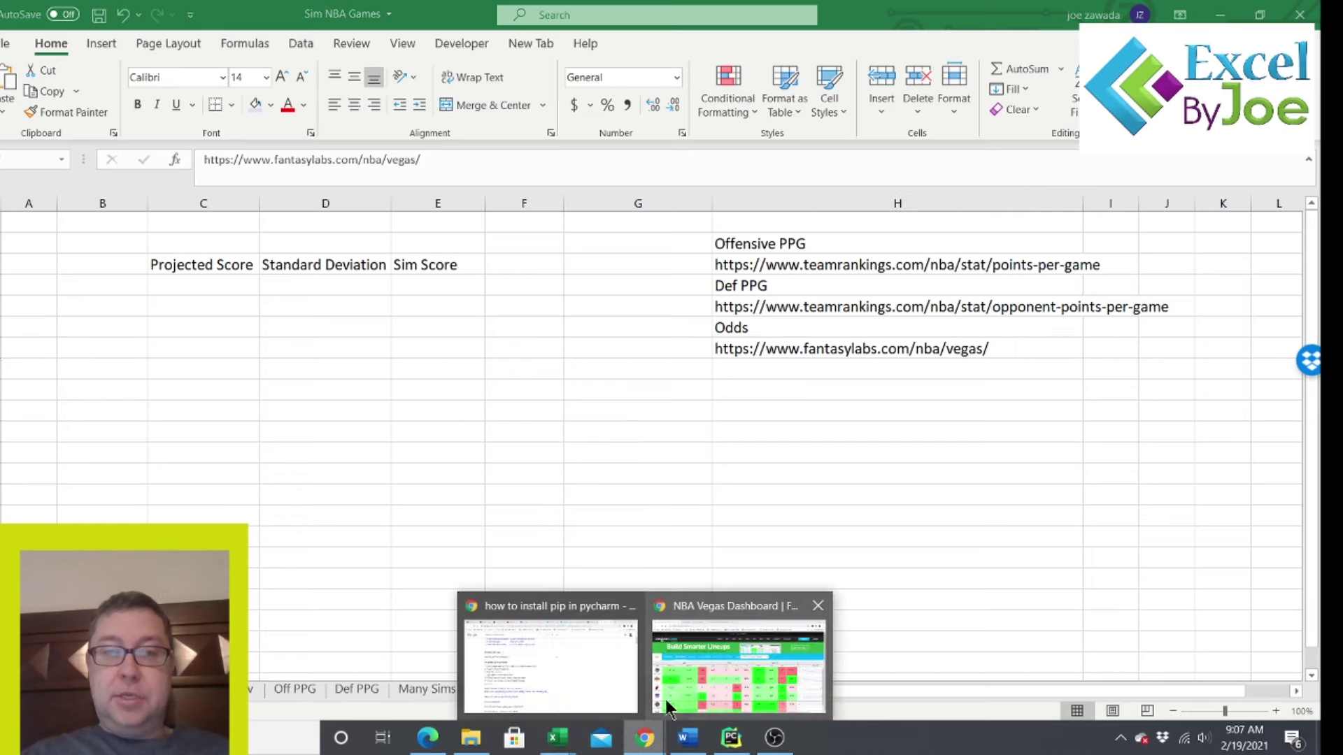
left_click(729, 604)
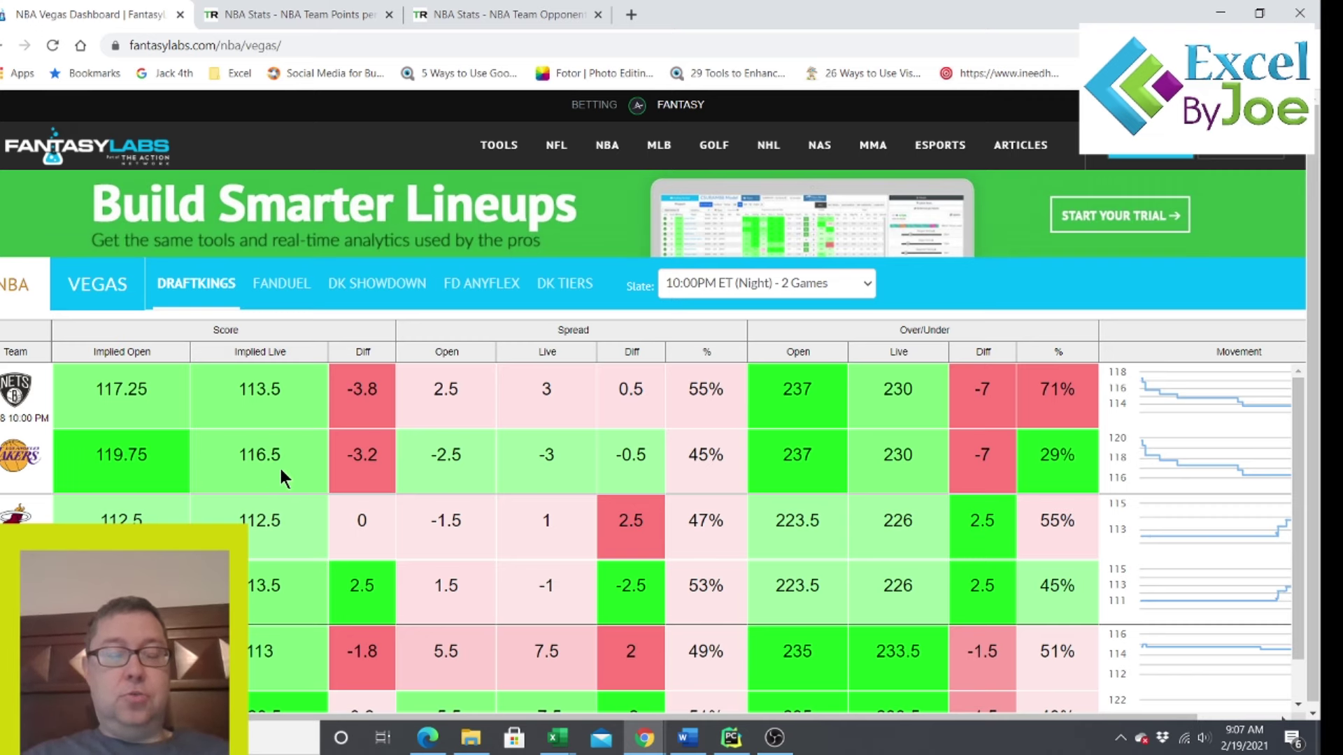
key("alt+Tab")
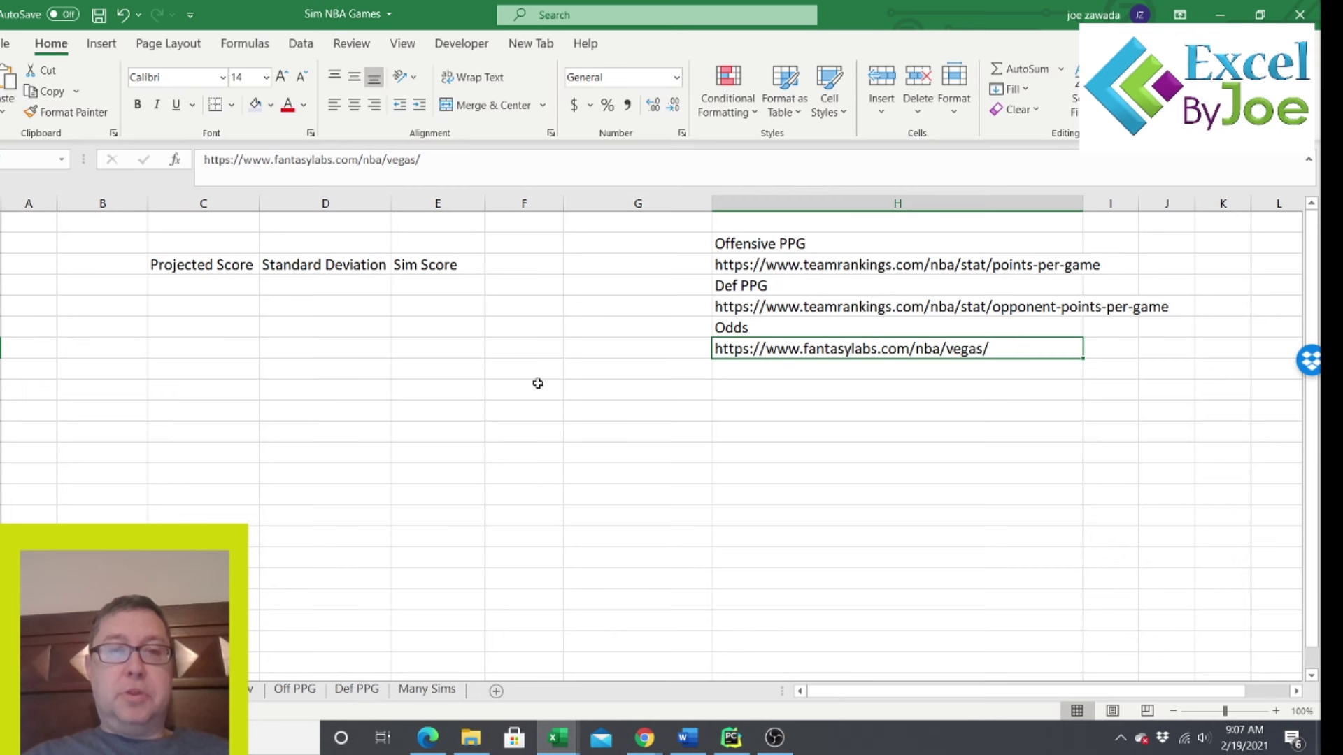
- Examine the TeamRankings points-per-game and opponent-points-per-game tables in Chrome, and return to the workbook
left_click(795, 265)
left_click(761, 306)
left_click(766, 269)
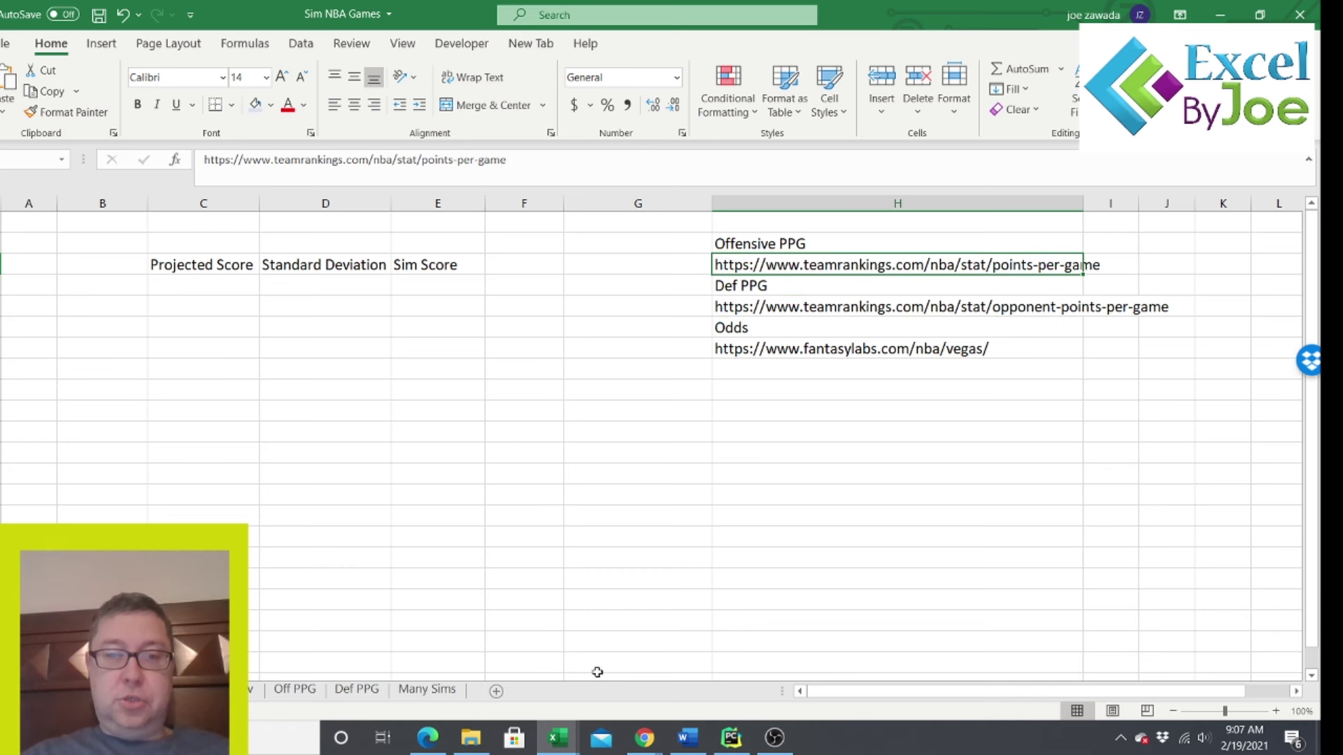
mouse_move(644, 745)
left_click(735, 665)
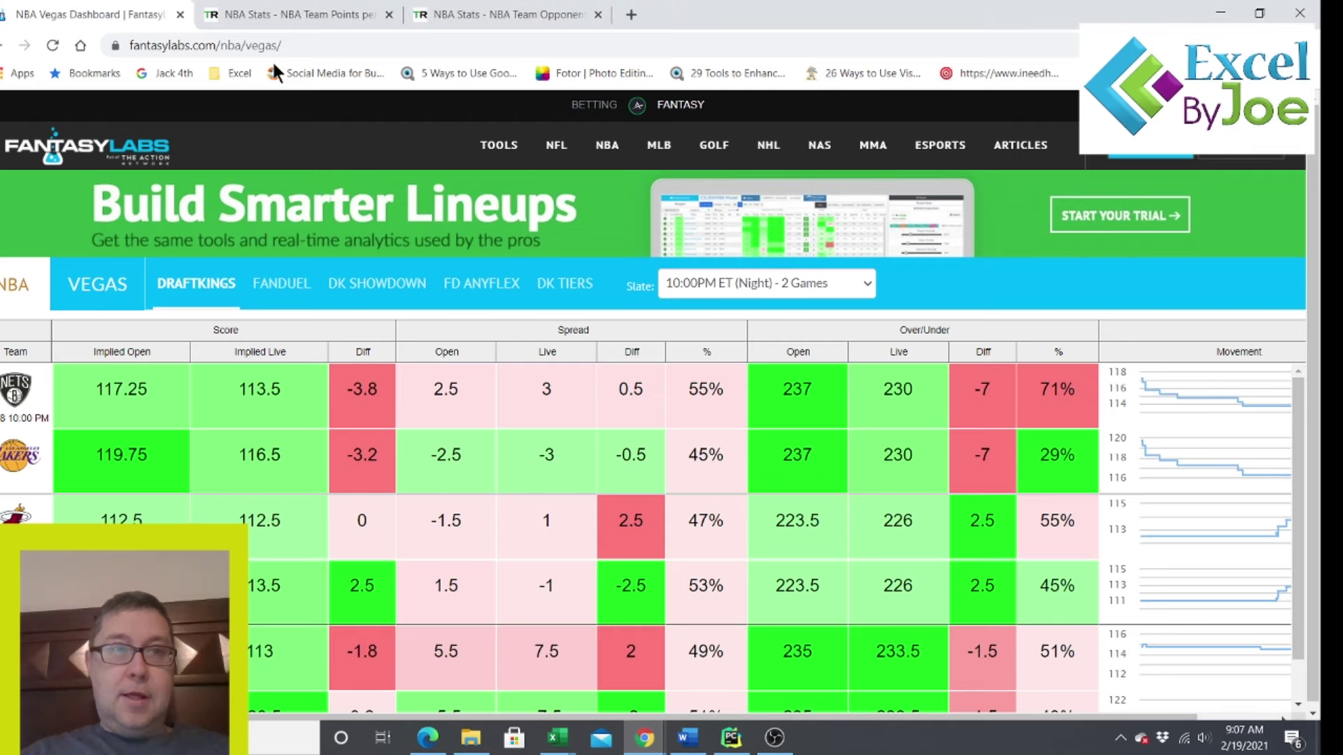
left_click(284, 16)
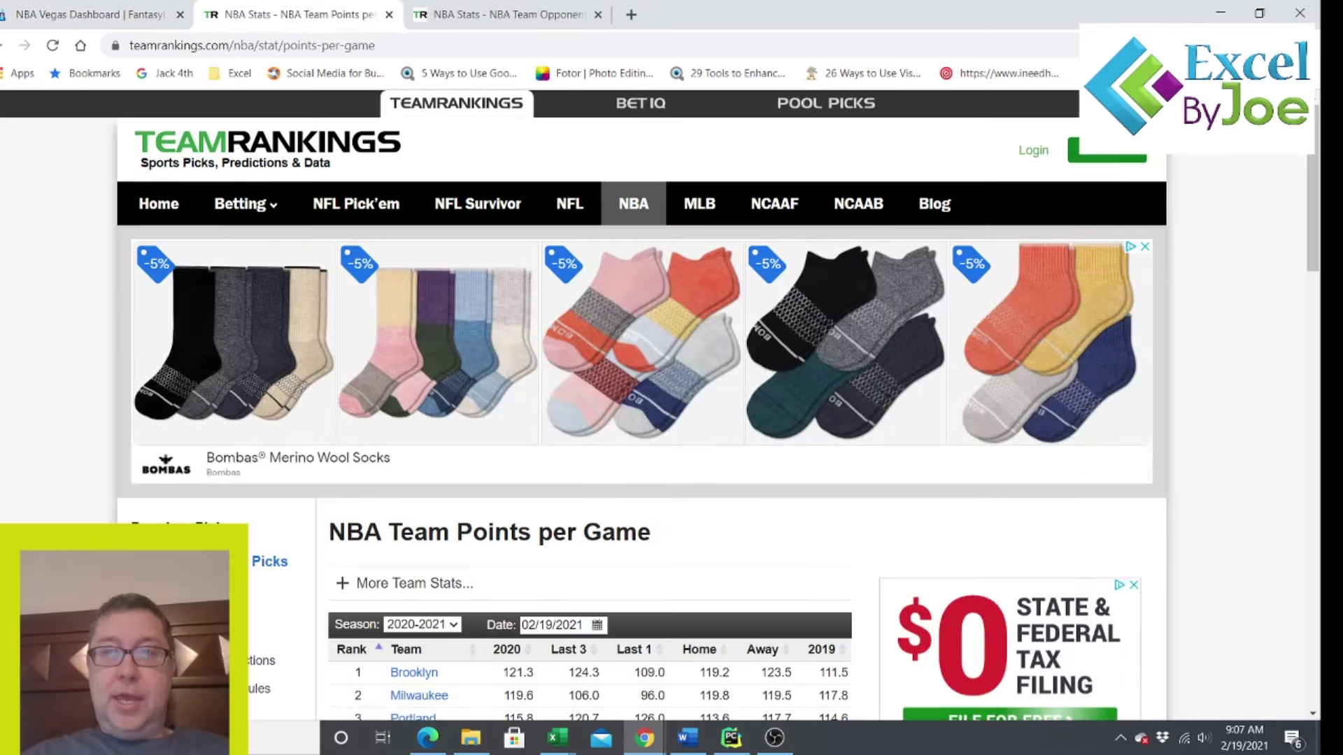
scroll(1324, 280, "down", 6)
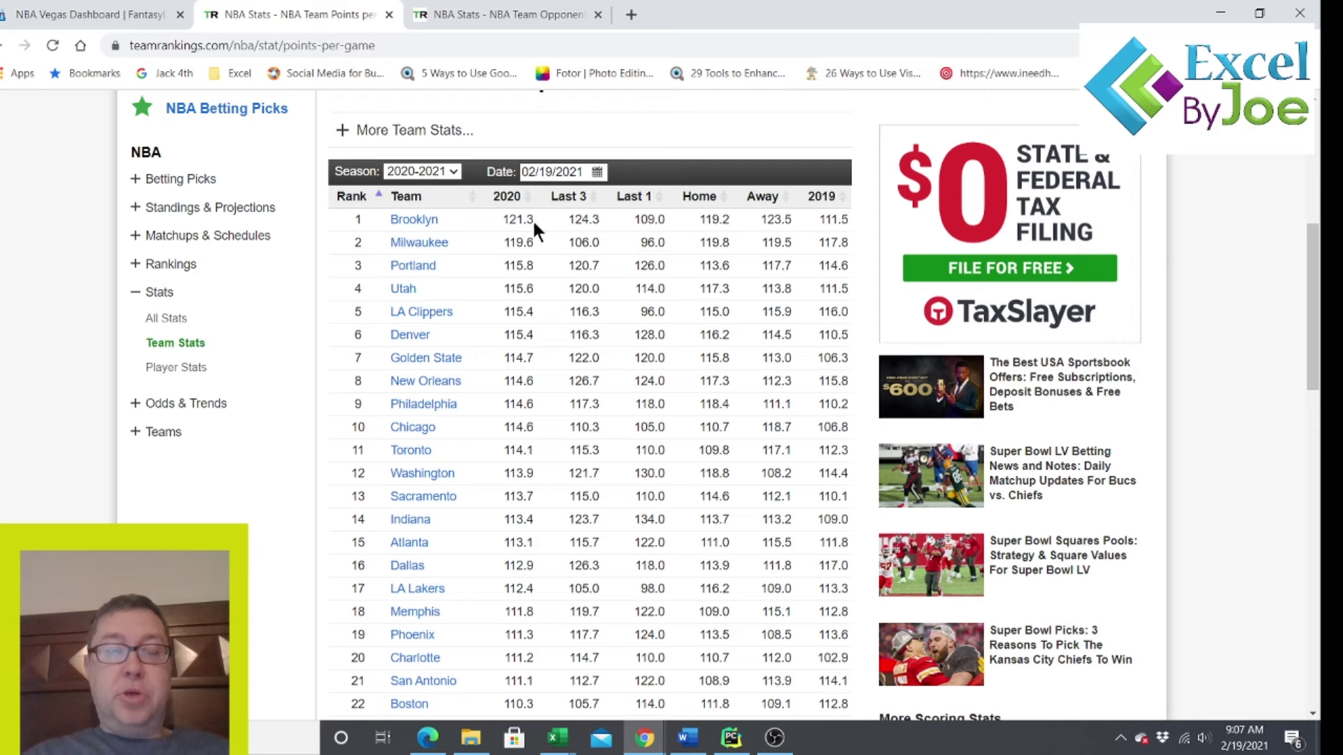
left_click(497, 8)
left_click_drag(1315, 179, 1324, 304)
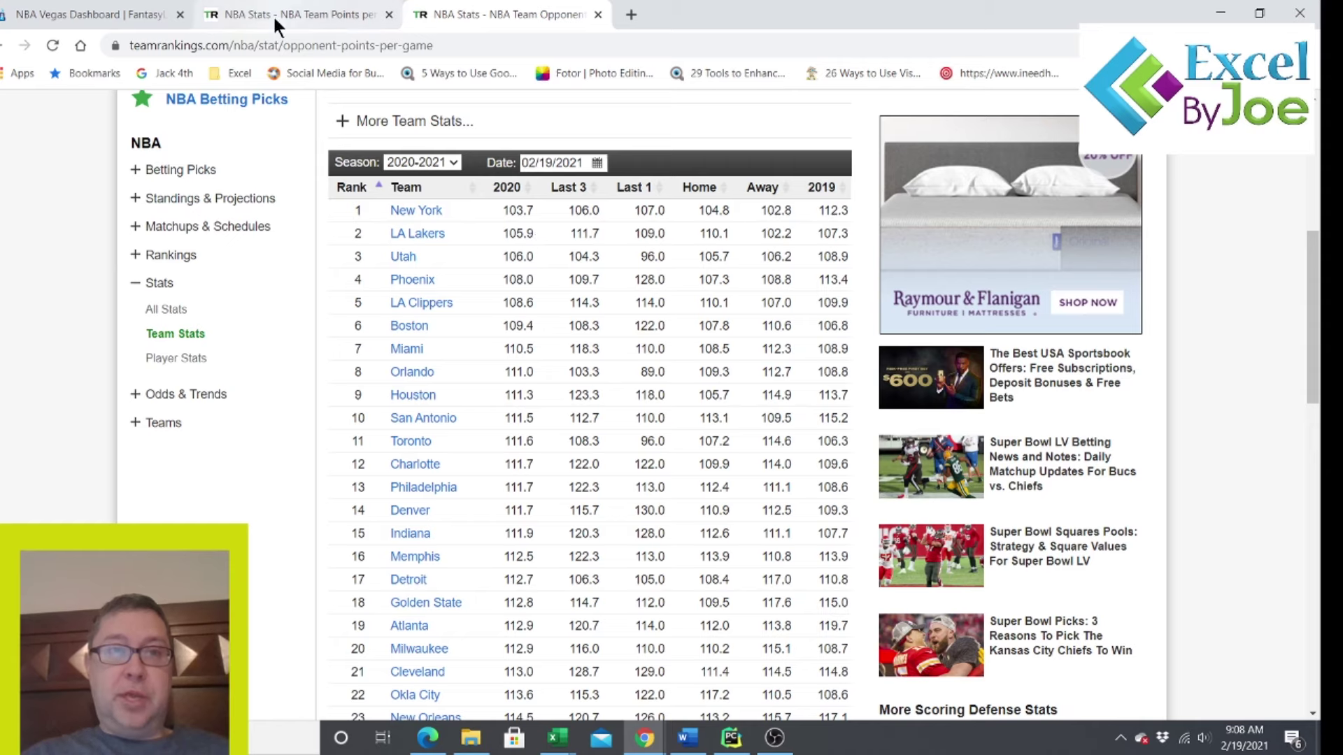
key("alt+Tab")
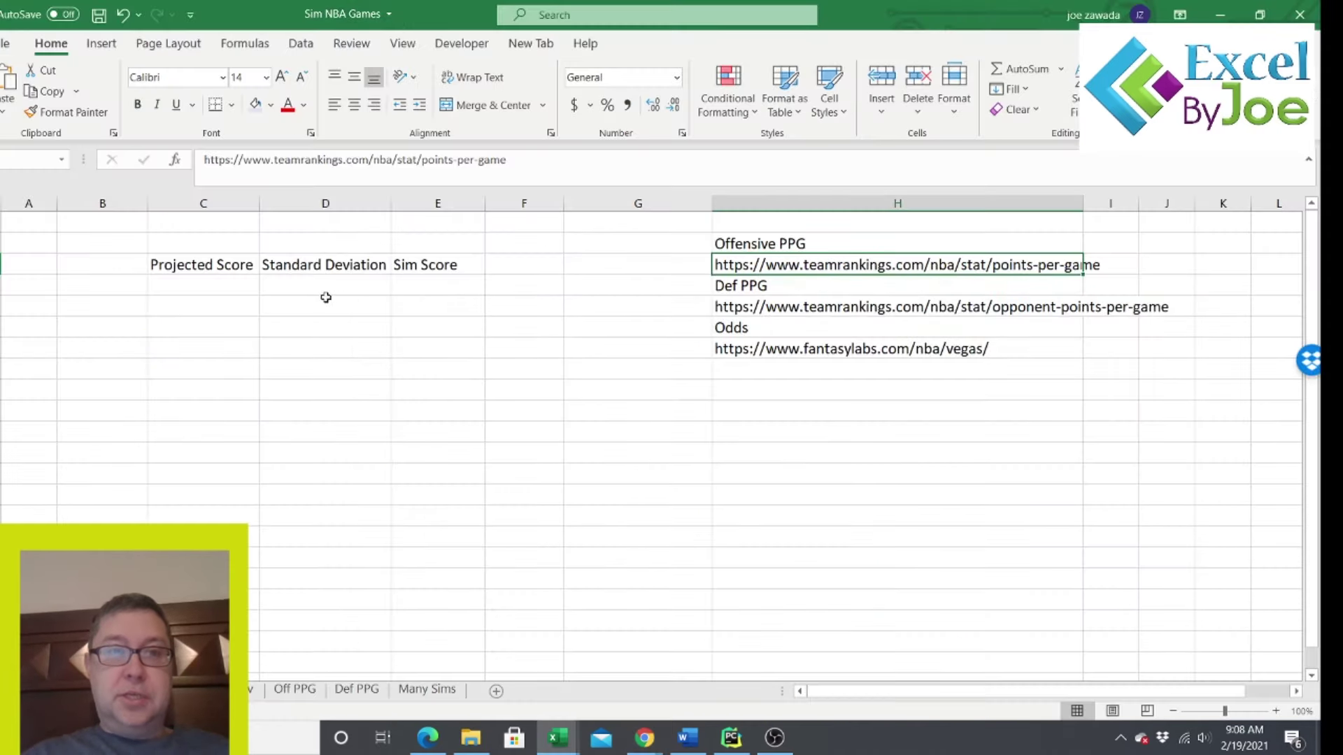
- Calculate the average of 121 and 106 in column F beside the first empty Sim Score row, and clear that cell again
left_click(543, 285)
type("=average(121")
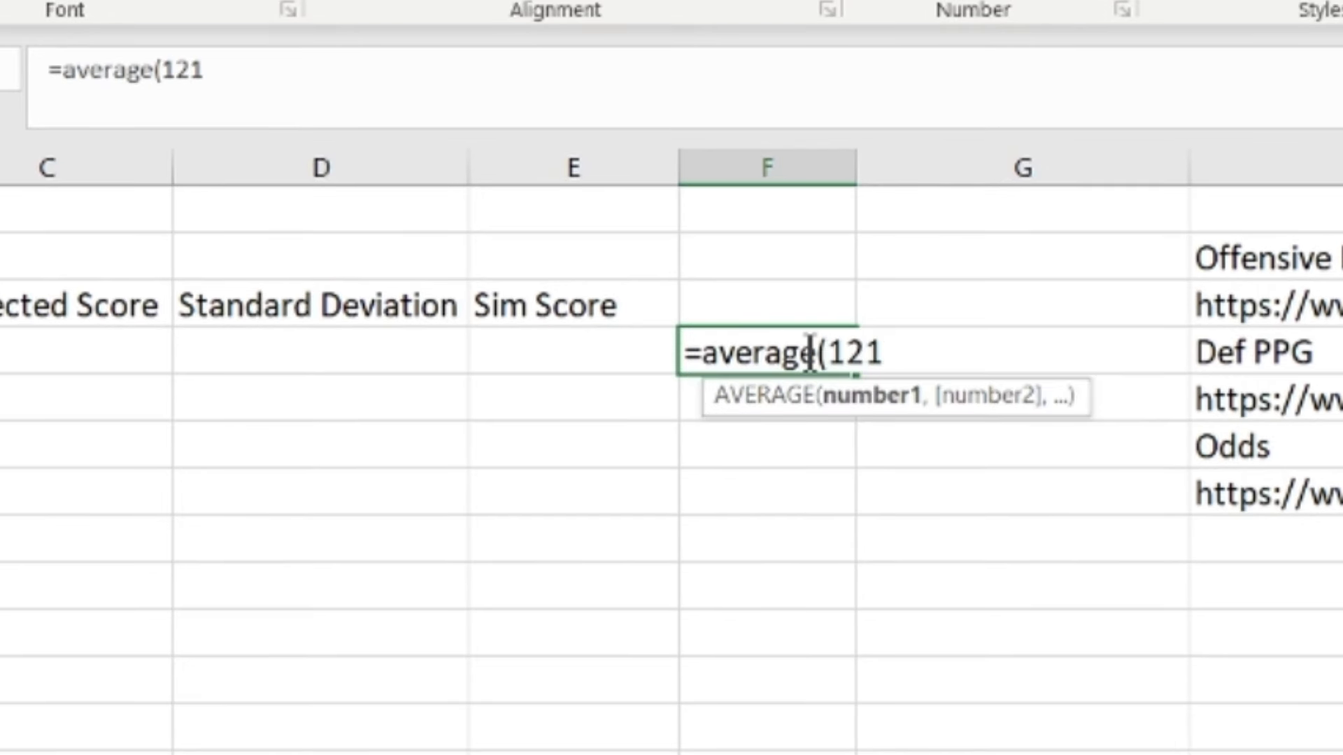
type(",106)")
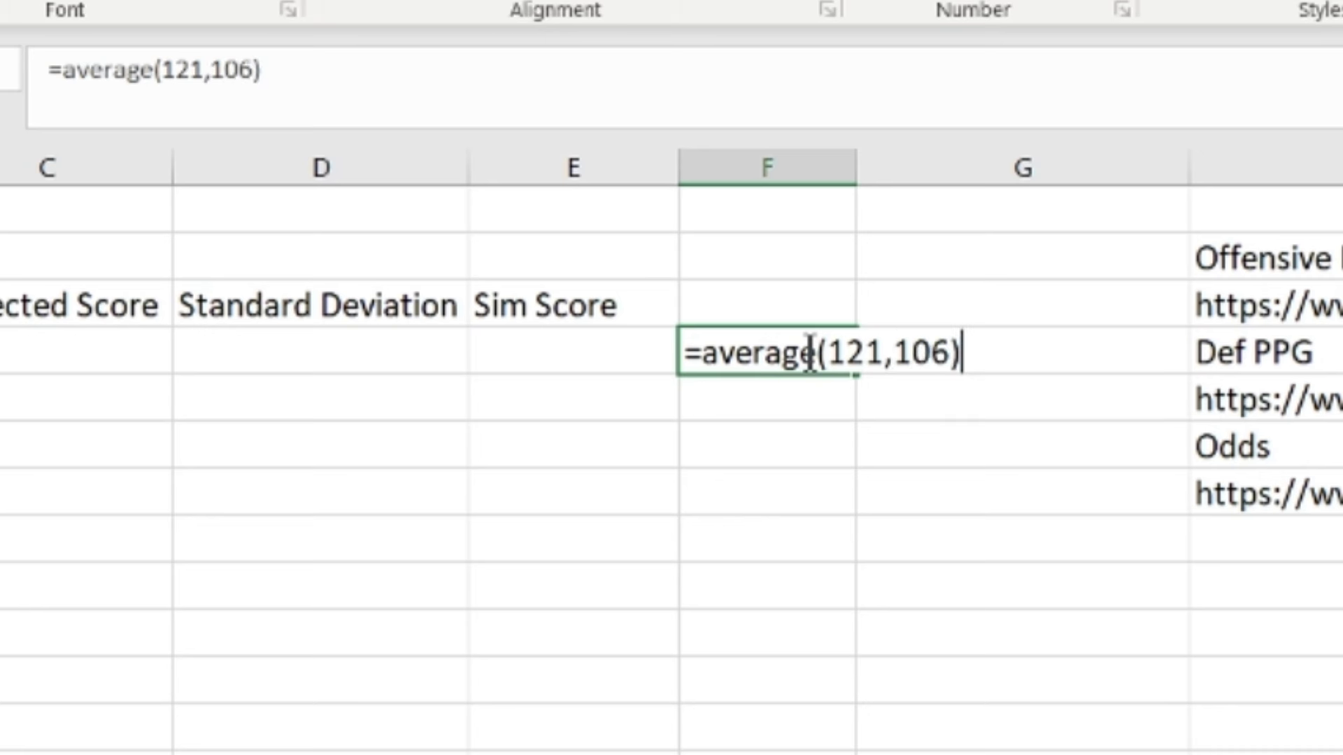
key("Return")
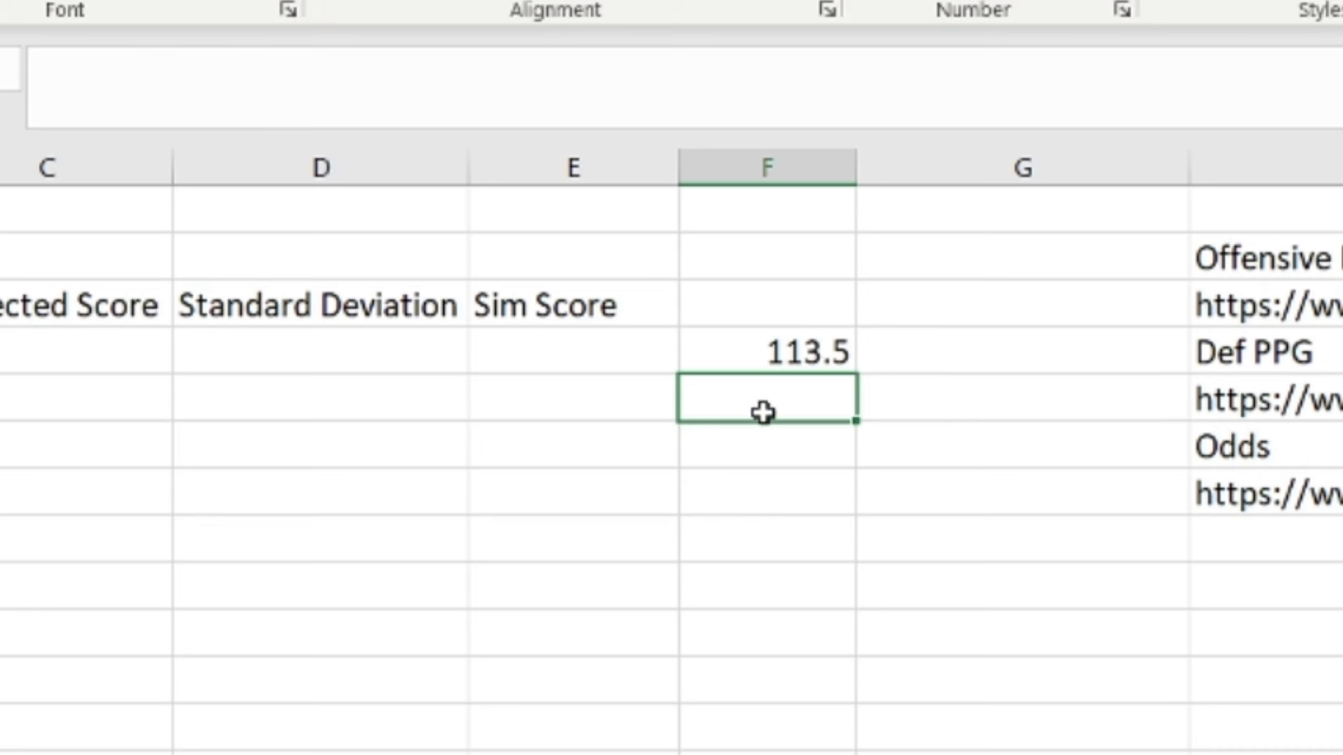
left_click(789, 346)
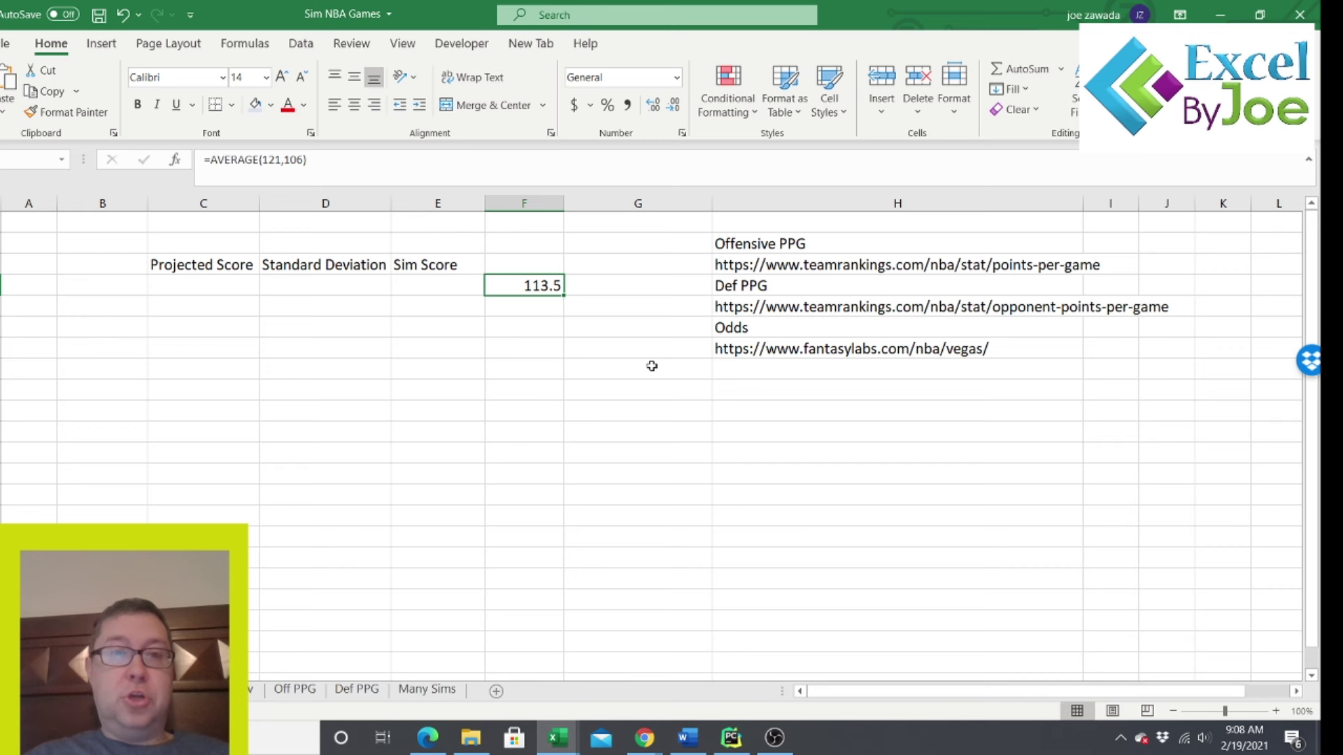
key("Delete")
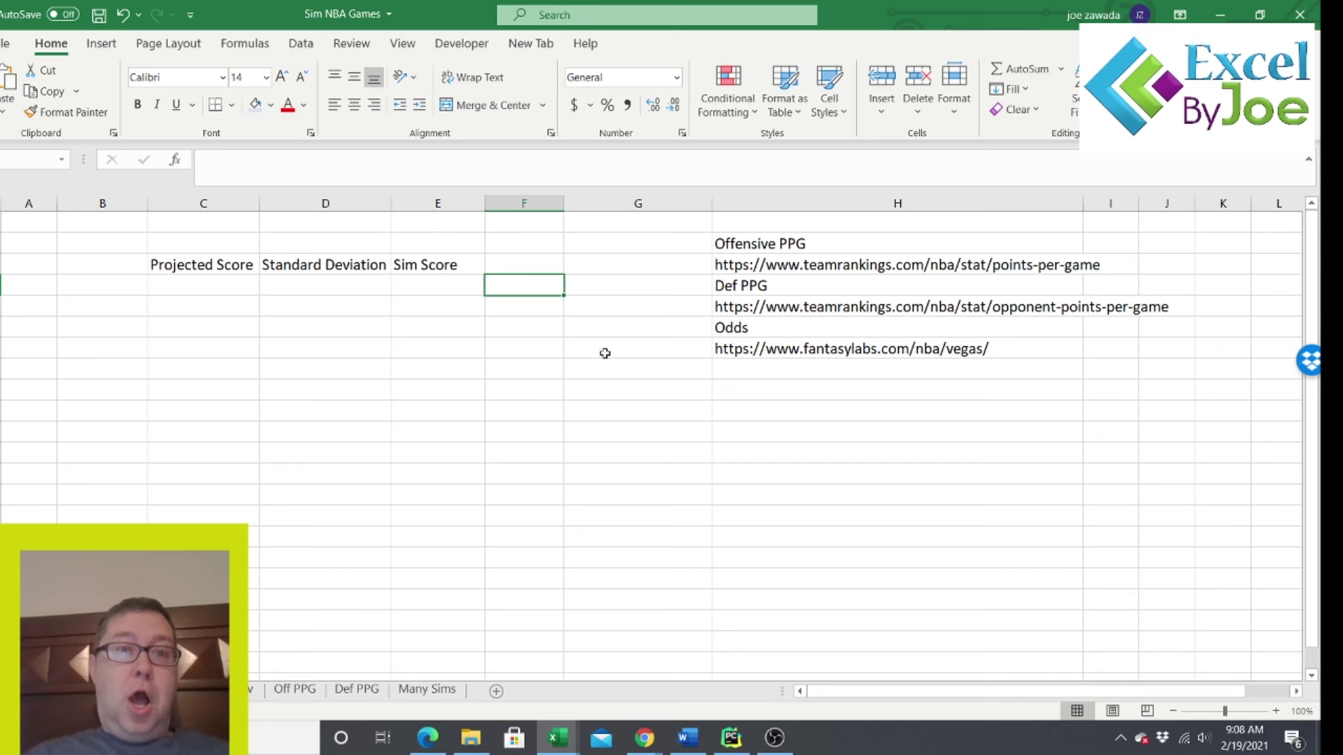
- Enter the team names Brooklyn and LA Lakers in column B under the header row
left_click(105, 282)
type("Brooklyn")
key("Return")
type("L")
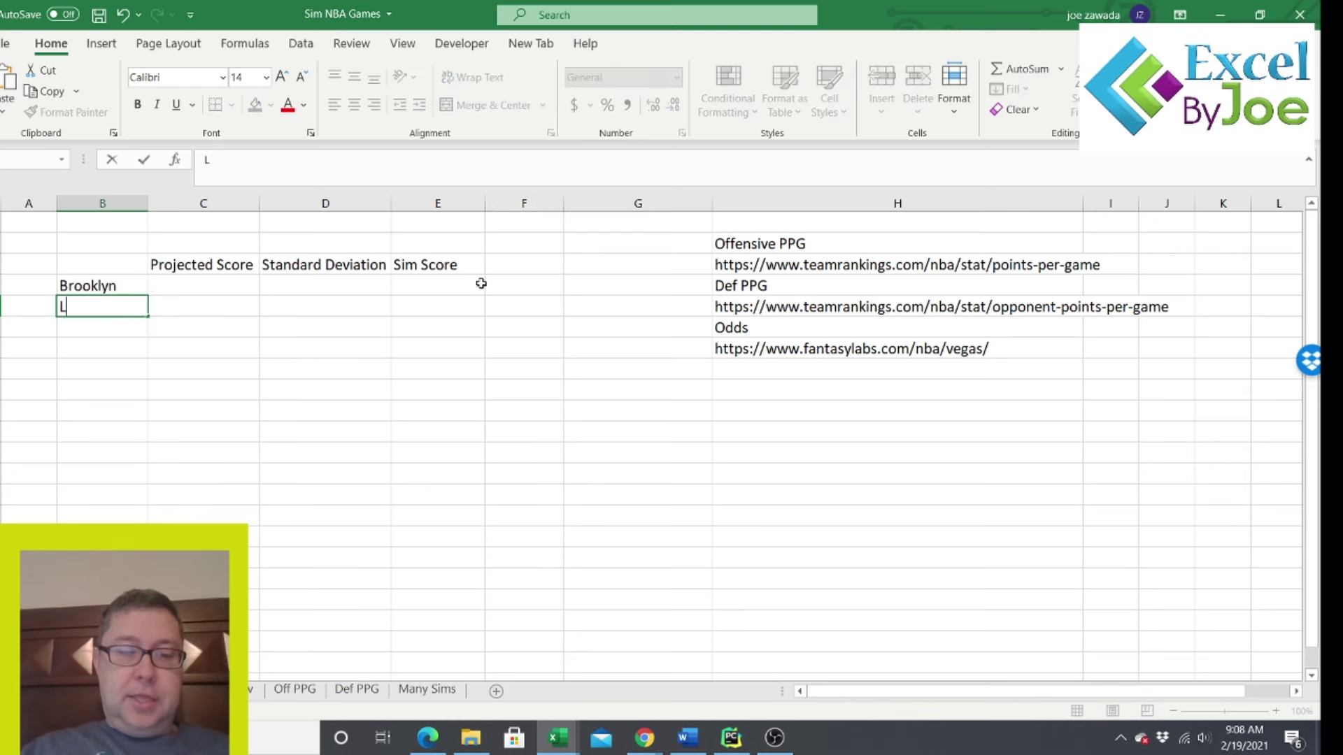
type("A Lakers")
key("Return")
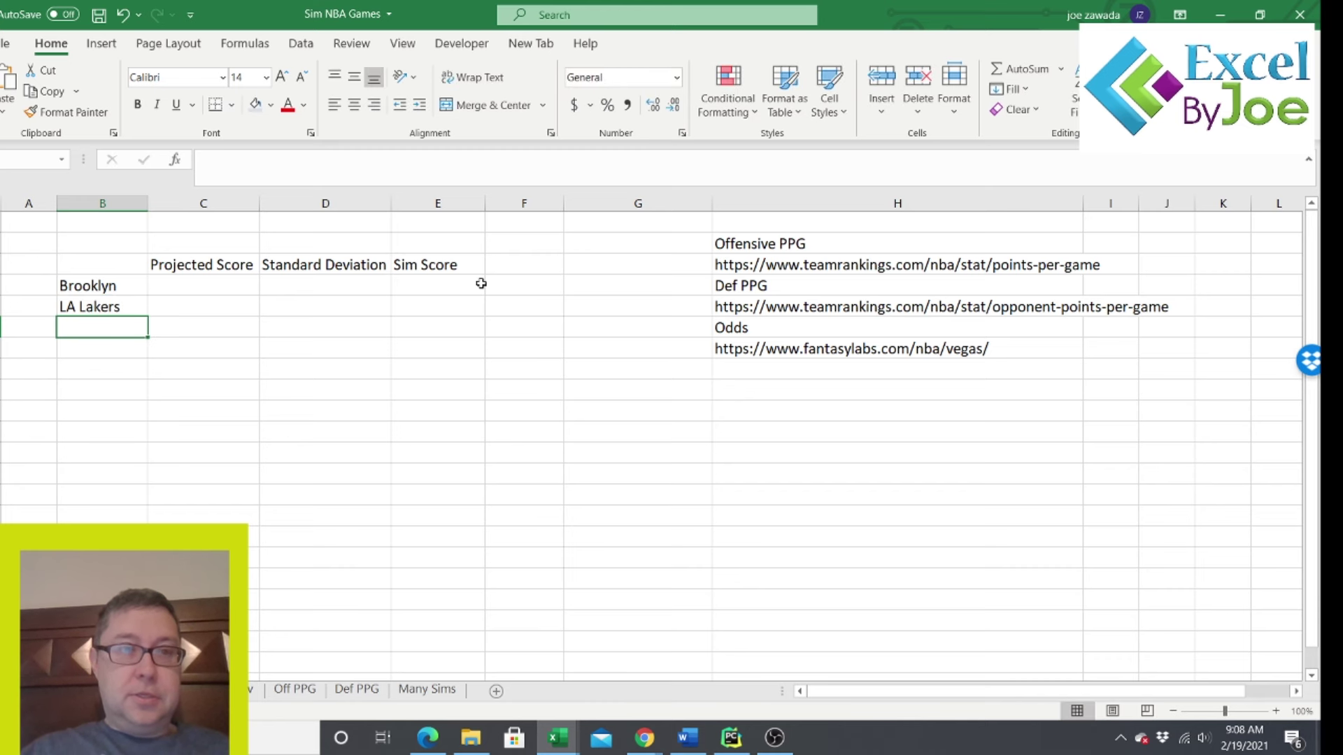
- Look up the implied live scores on the Vegas dashboard and enter projected scores of 113.5 for Brooklyn and 116.5 for LA Lakers
left_click(204, 286)
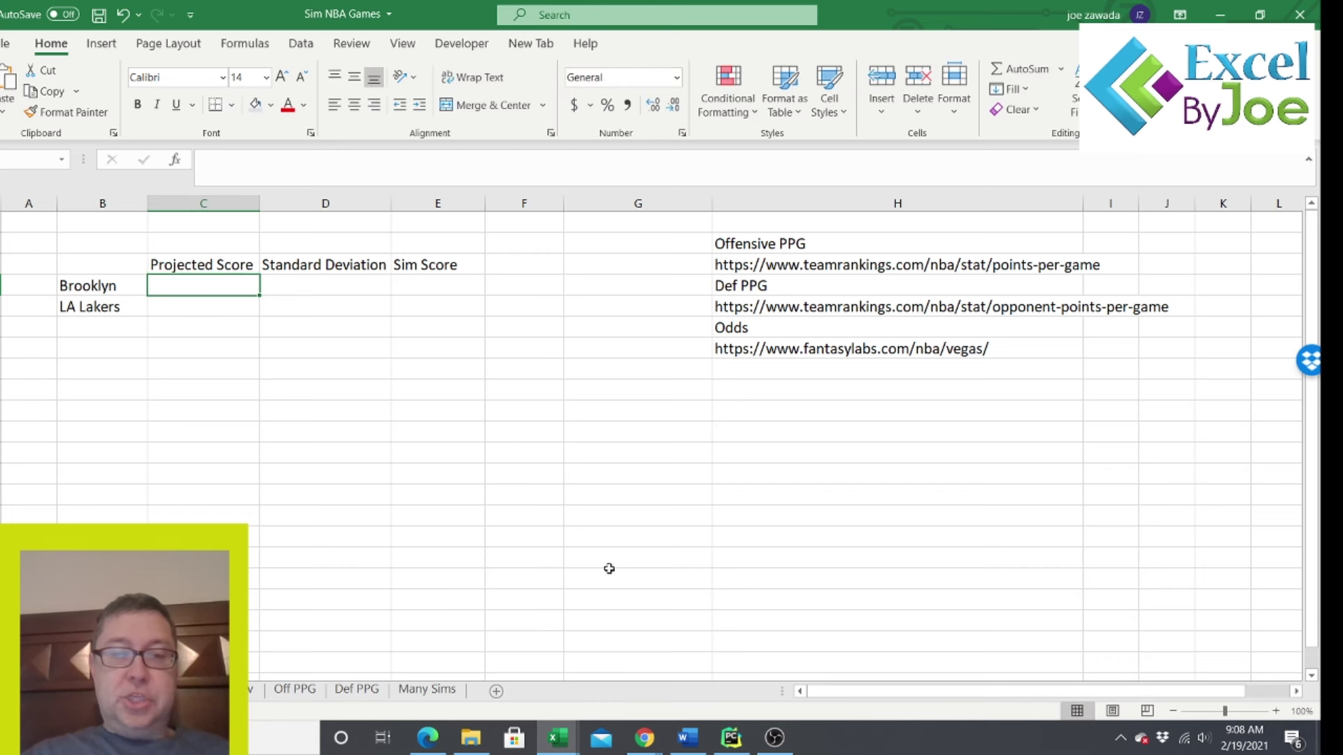
left_click(644, 738)
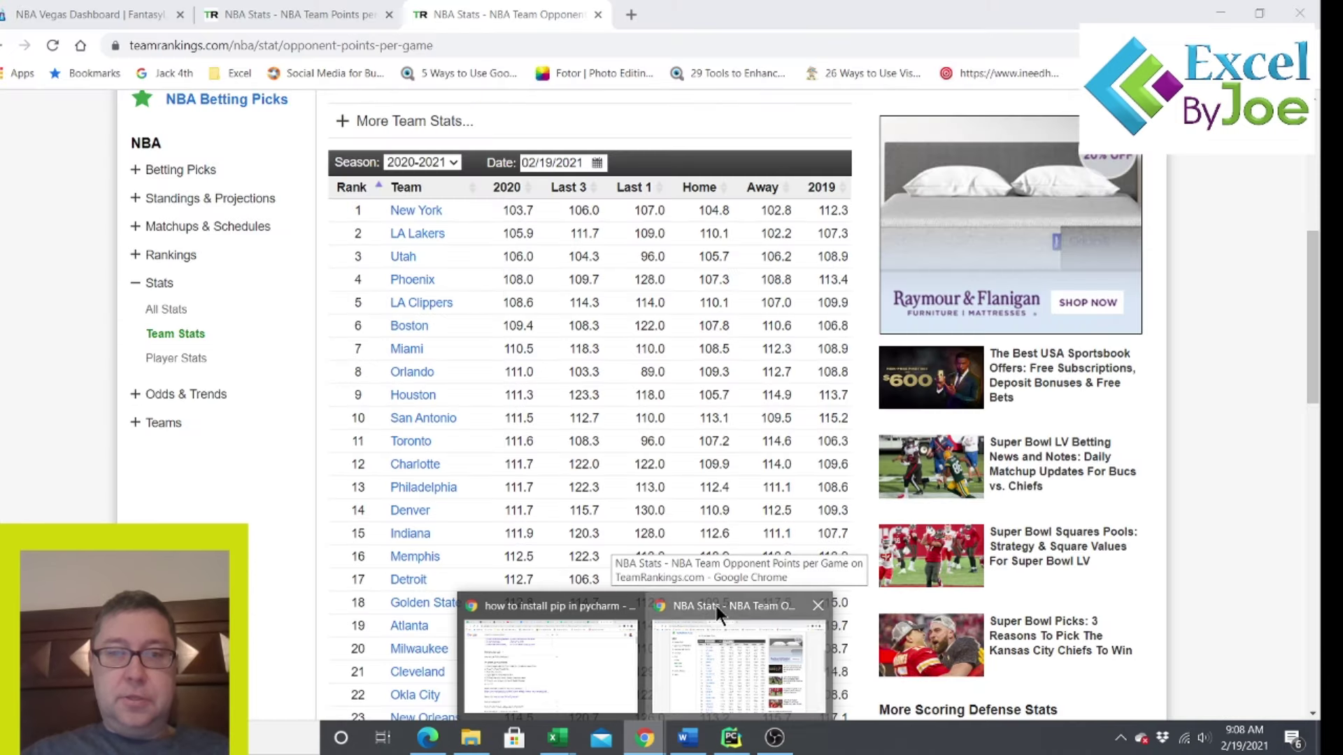
left_click(715, 615)
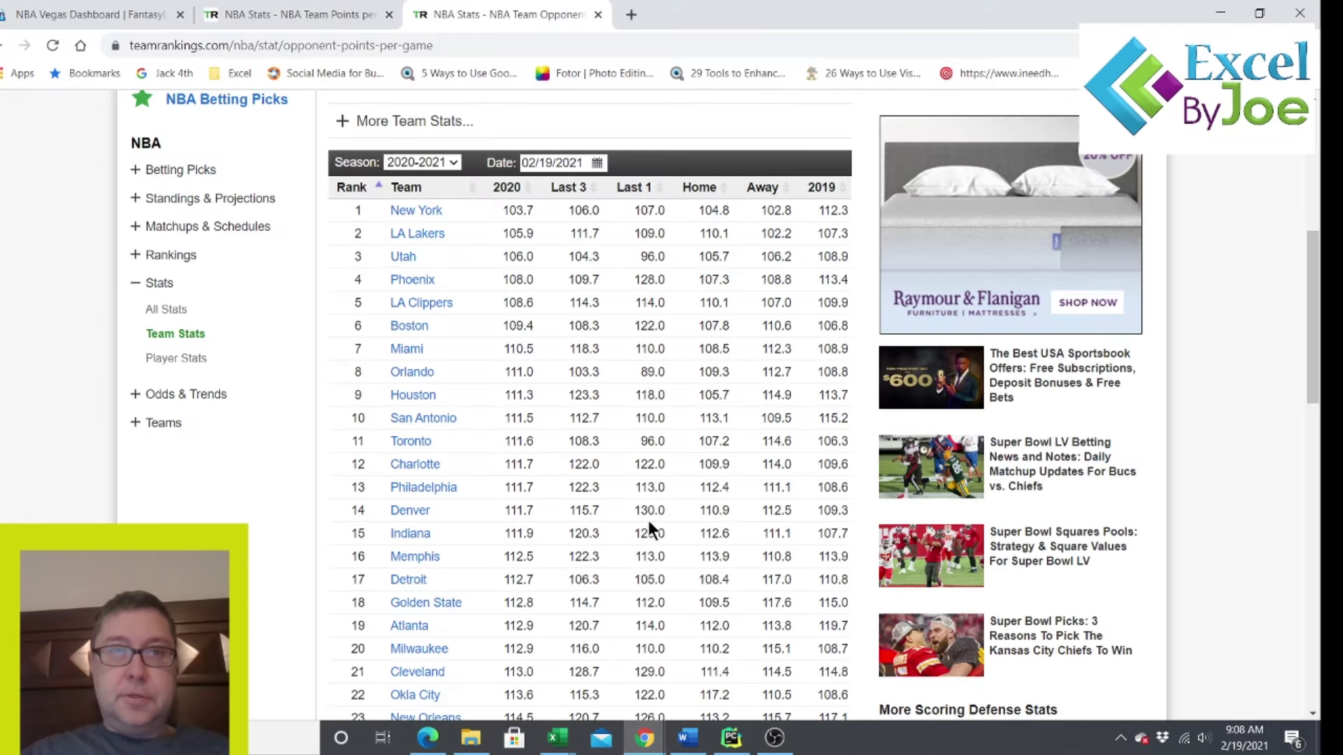
left_click(58, 18)
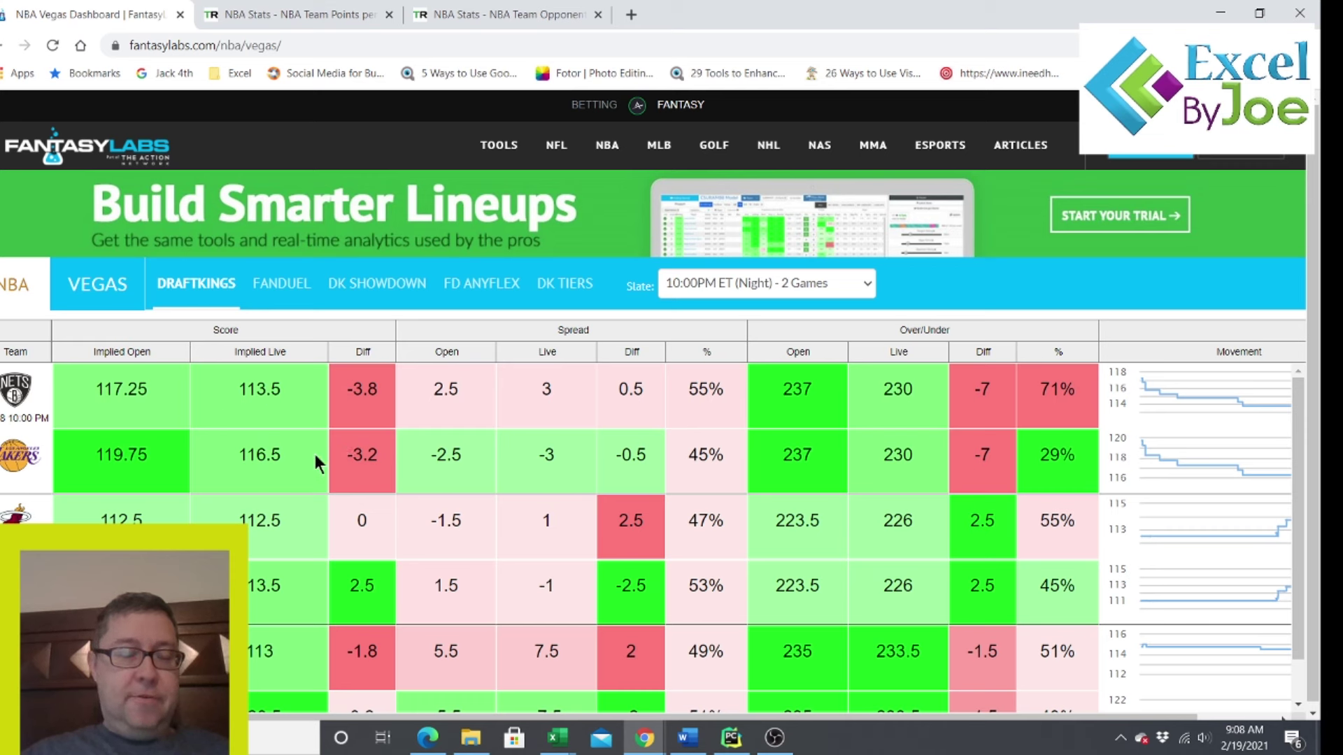
key("alt+Tab")
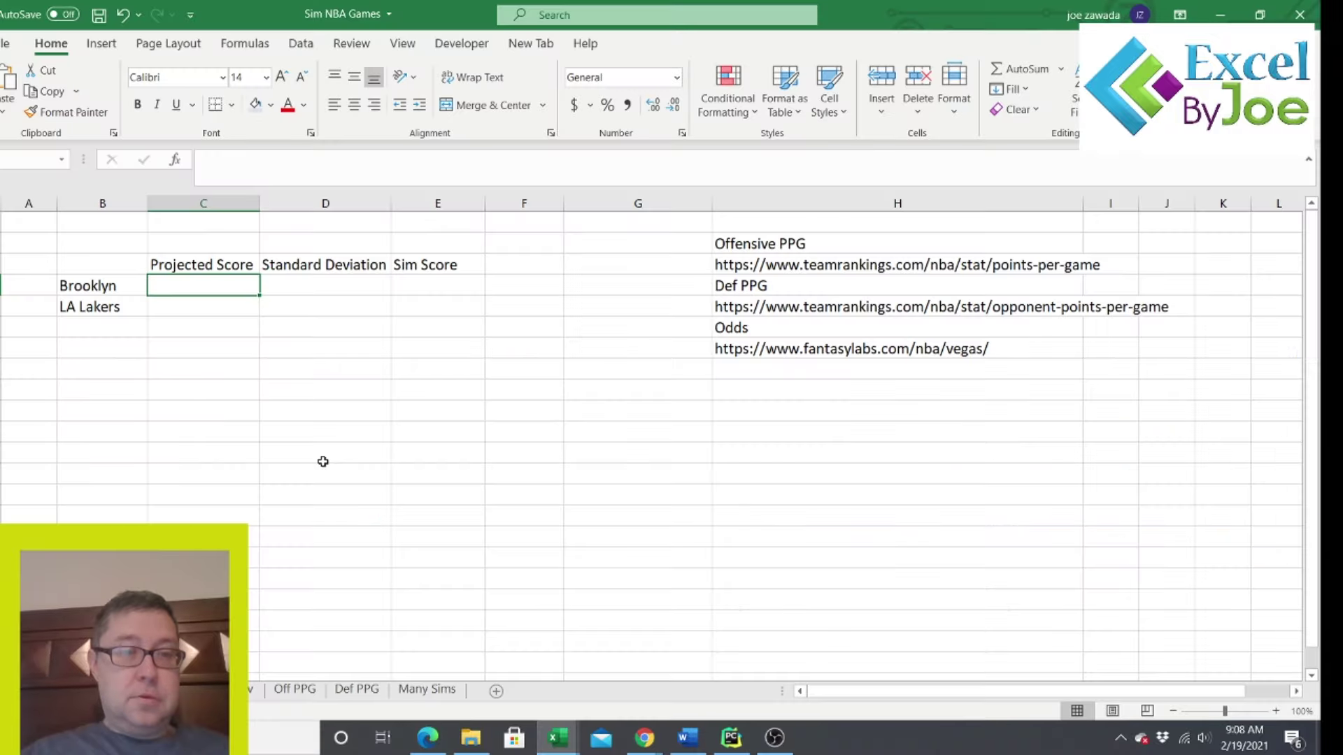
type("113.5")
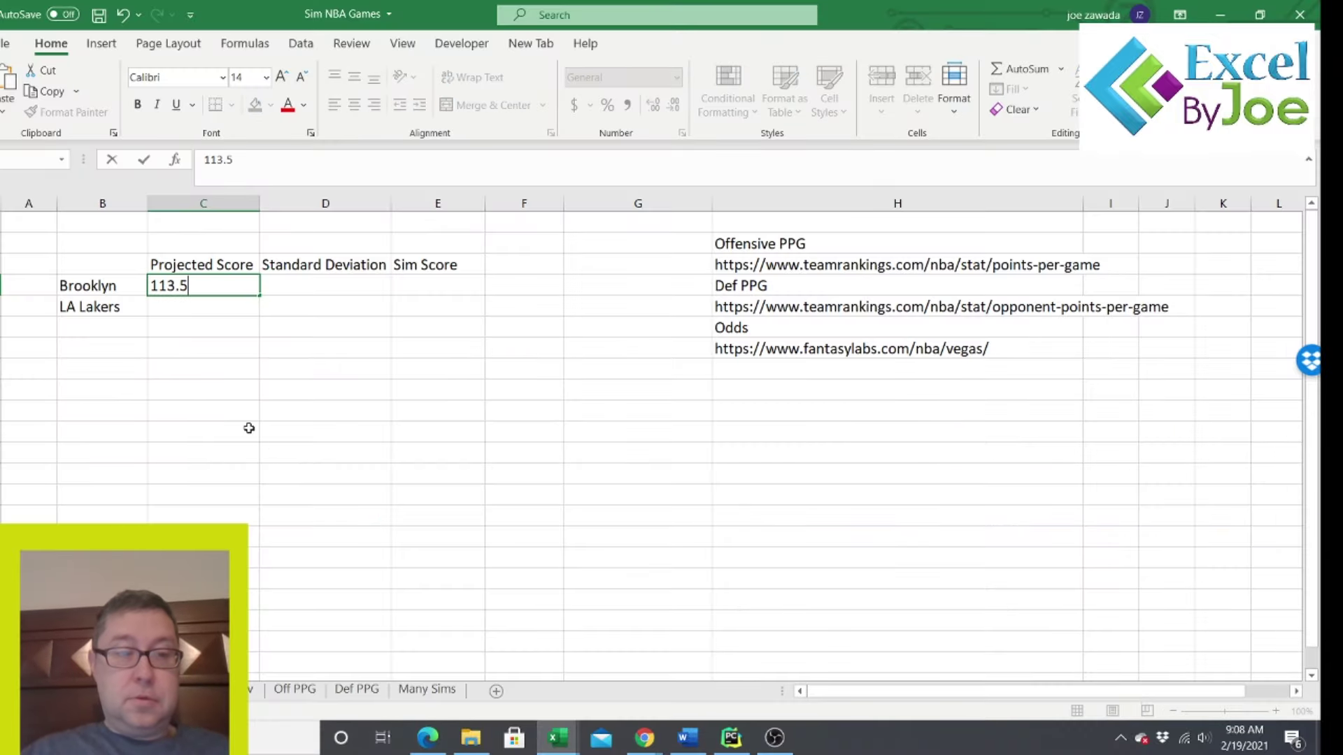
key("Return")
type("116.5")
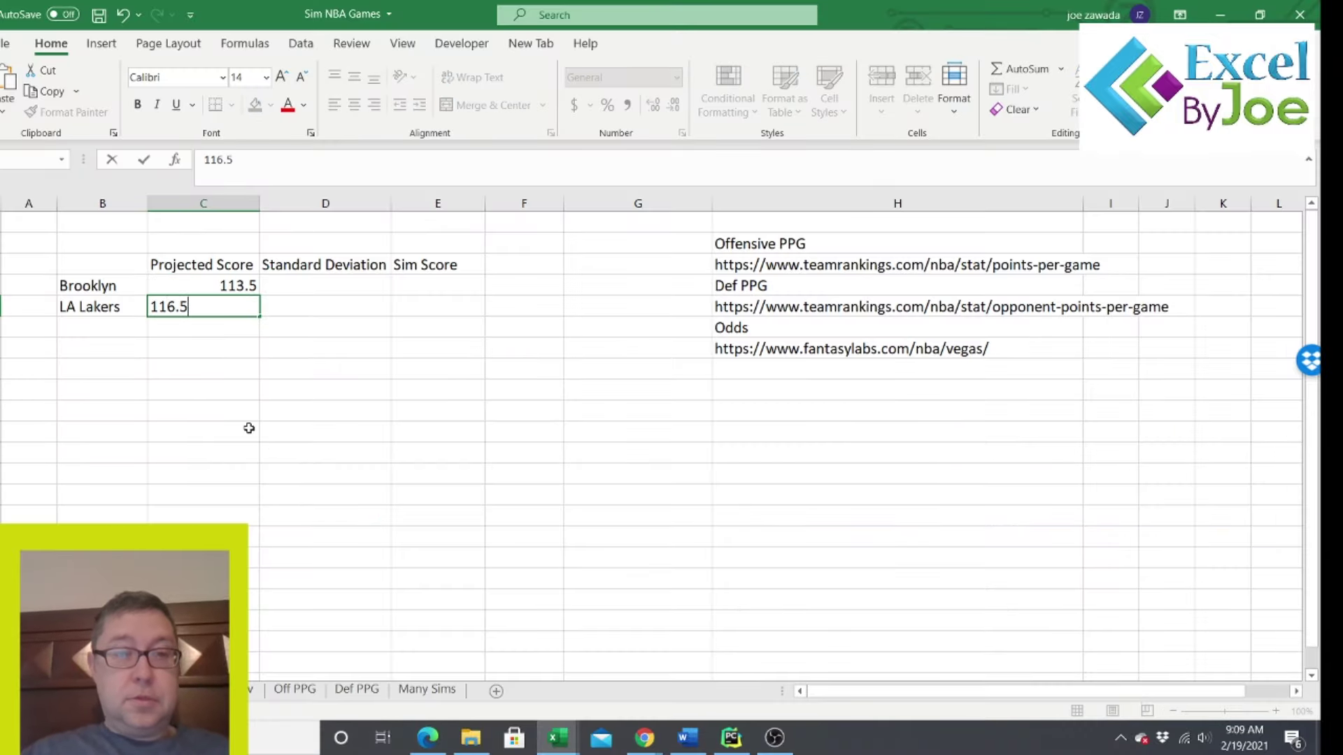
key("Return")
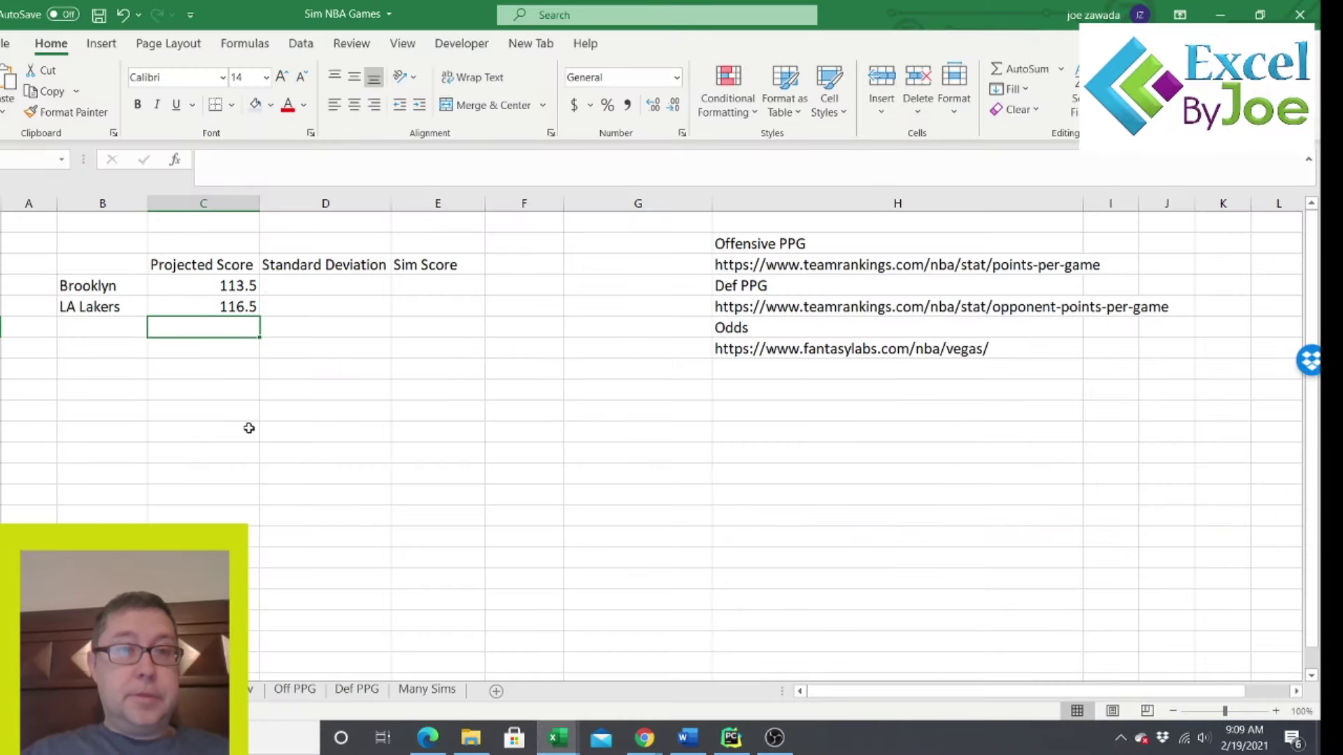
- Open the standard deviation sheet and review the teams' averages and home and away deviations
left_click(326, 281)
left_click(308, 306)
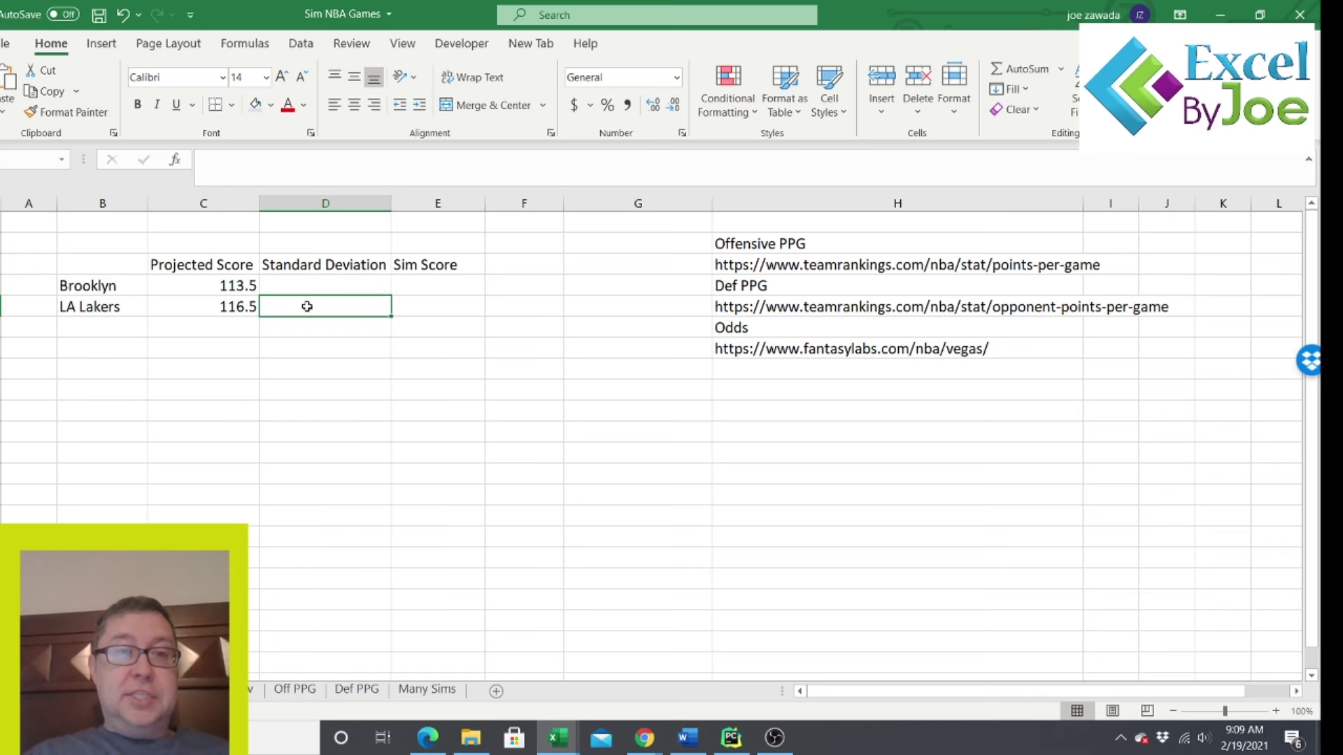
left_click(315, 279)
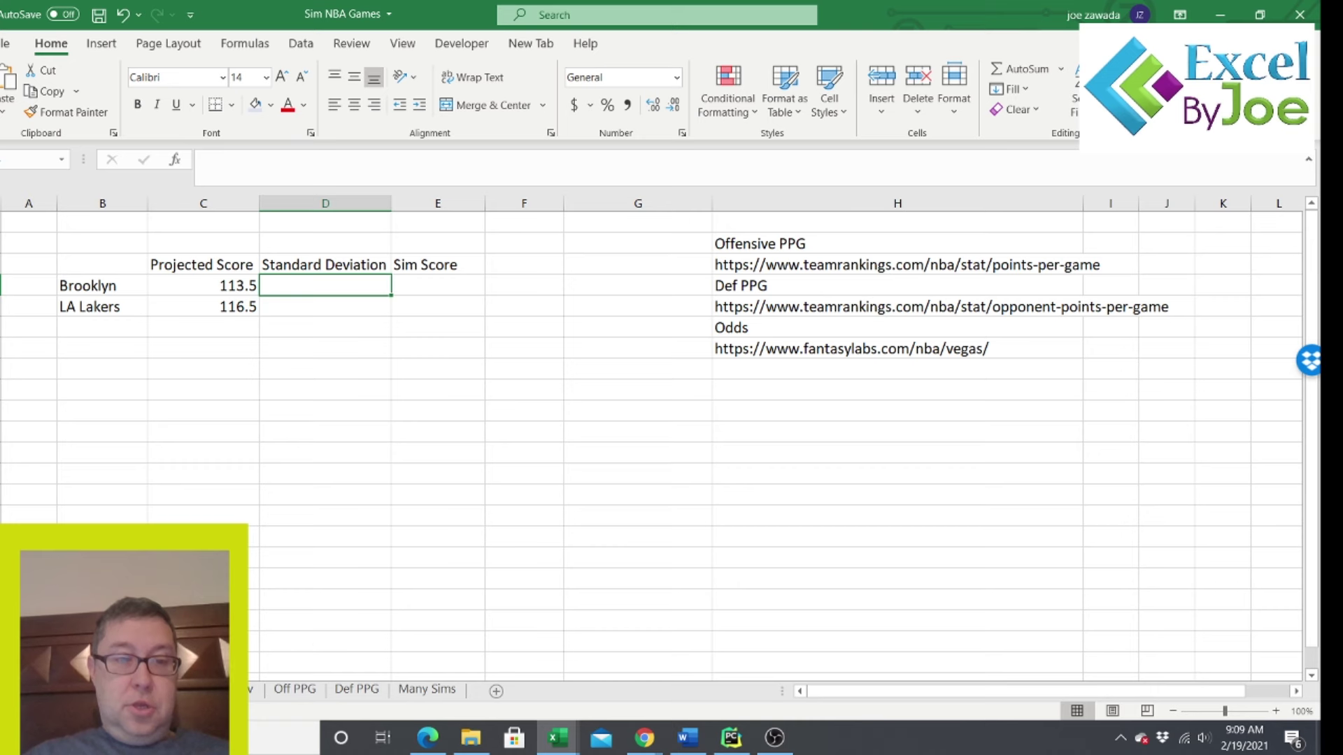
left_click(175, 690)
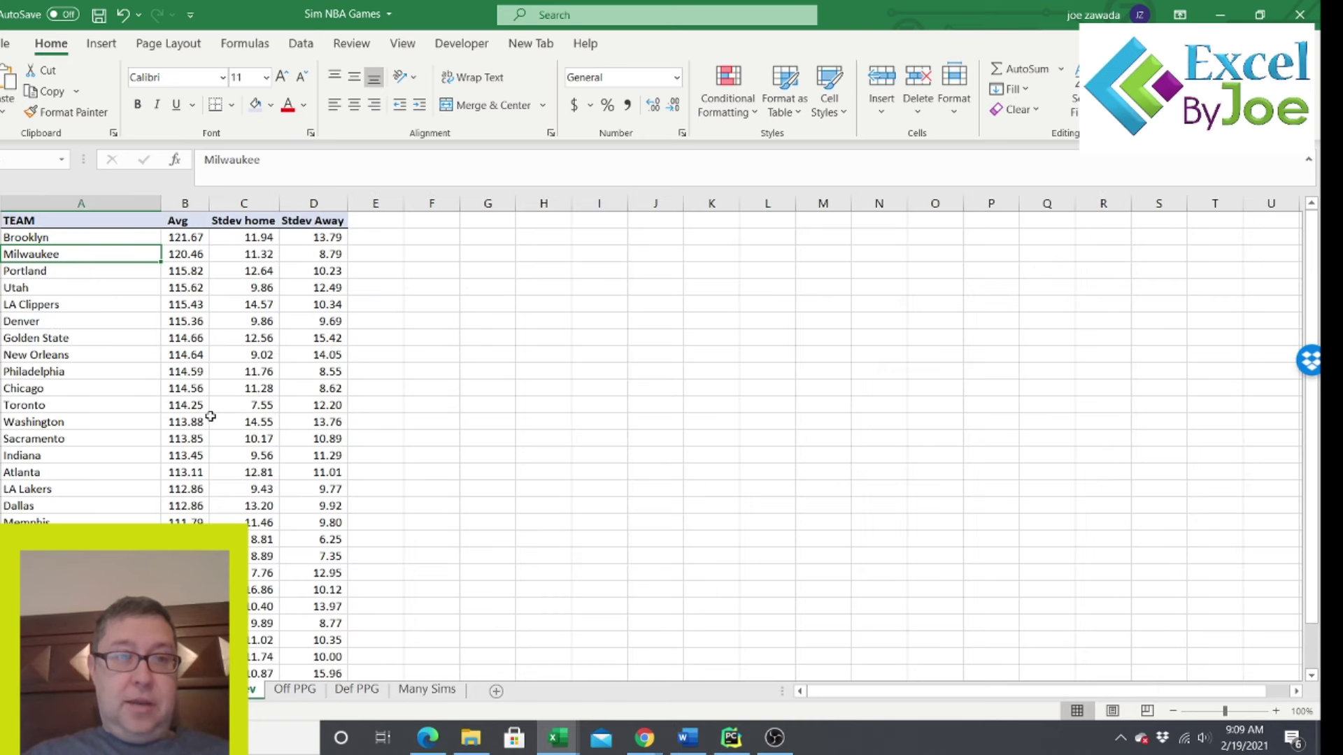
left_click(186, 407)
left_click(85, 427)
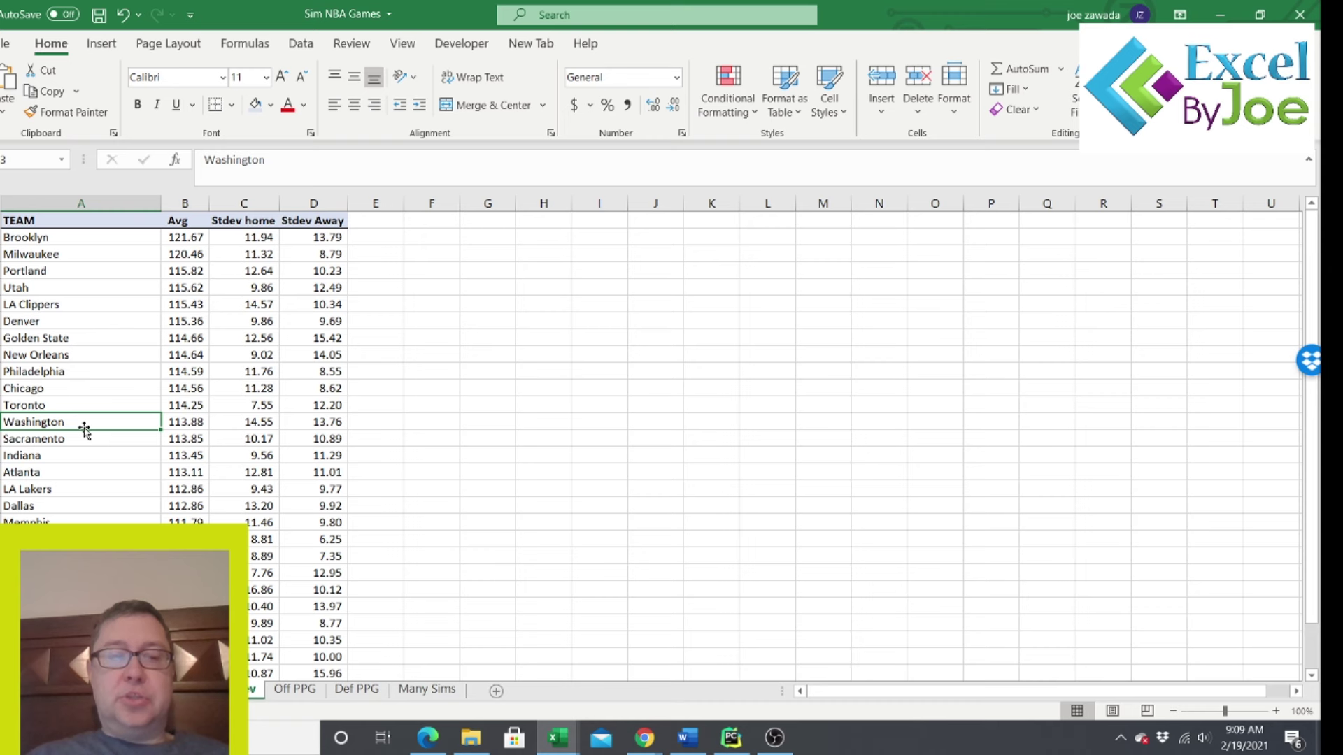
- Enter 100 in five consecutive cells of column I, starting in the LA Clippers row, as sample scores
left_click(587, 303)
type("100")
key("Return")
type("100")
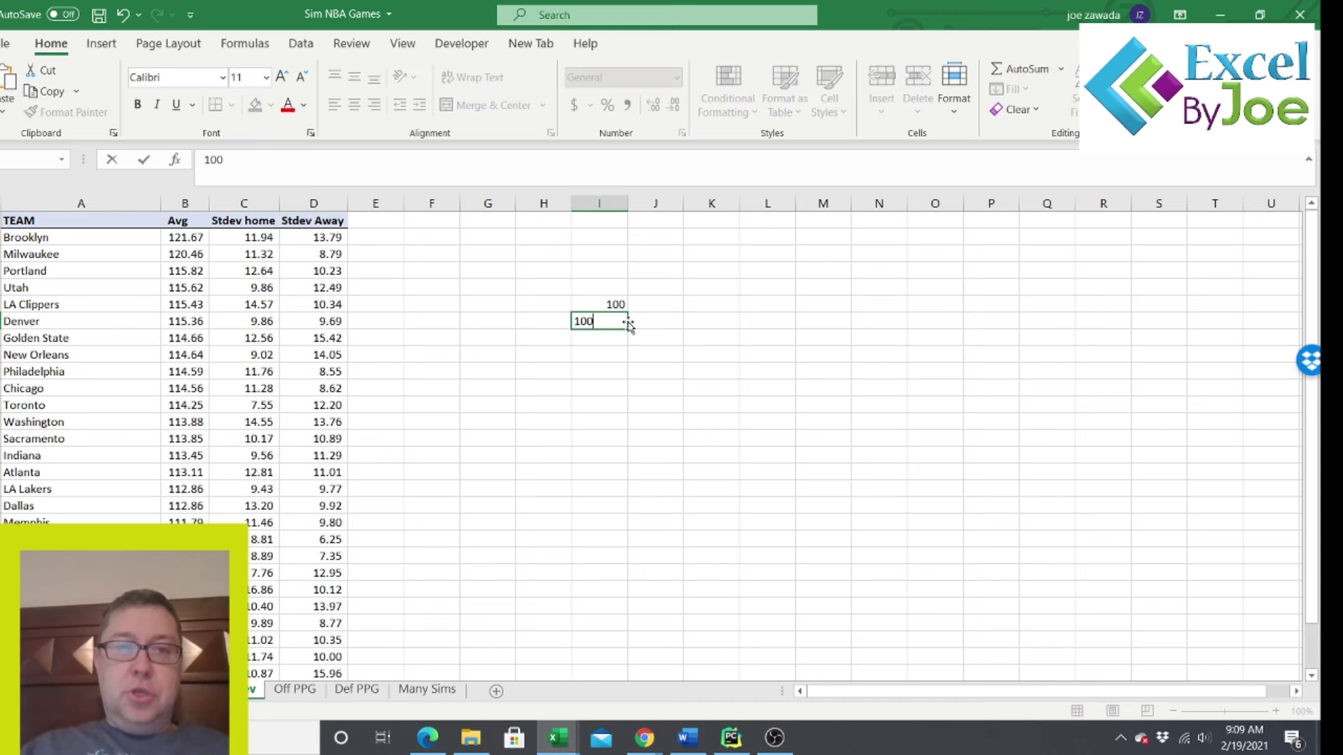
key("Return")
type("100")
key("Return")
type("100")
key("Return")
type("100")
key("Return")
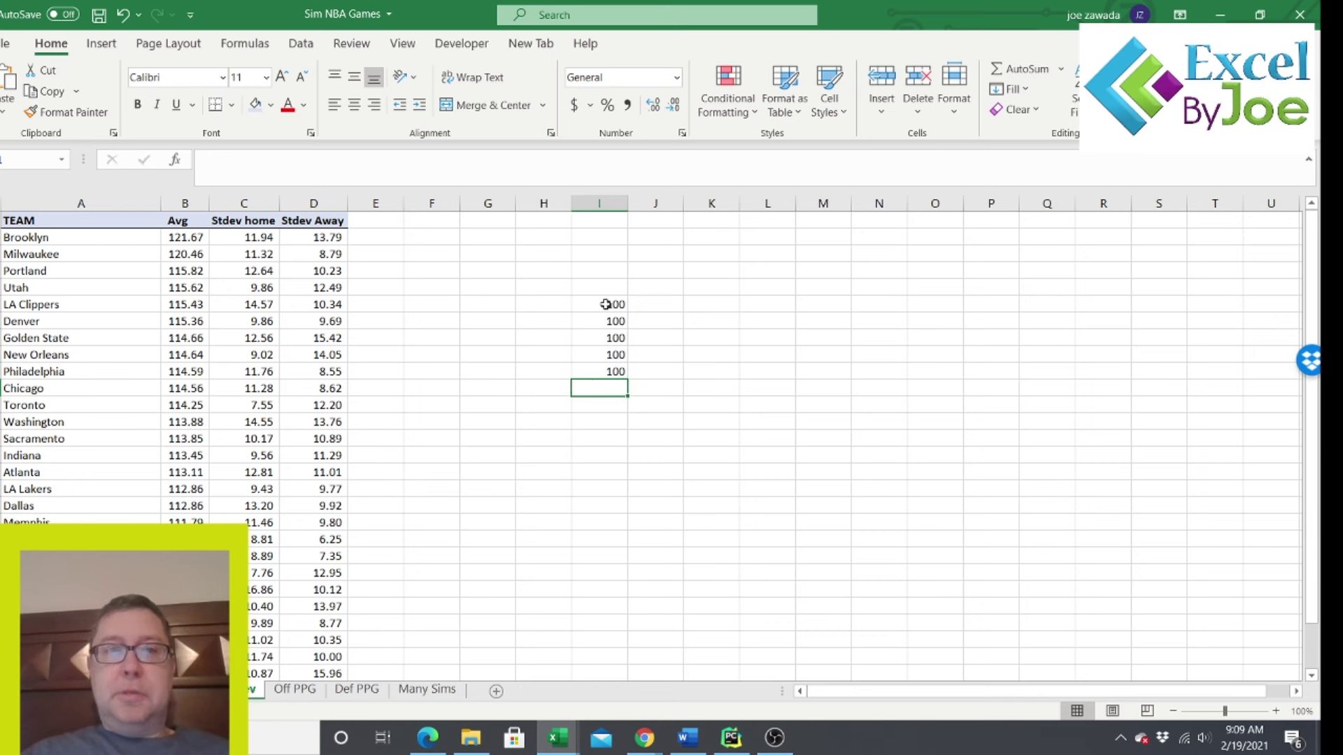
- Change the first of the five sample scores in column I to 96 and the last to 104
left_click(609, 305)
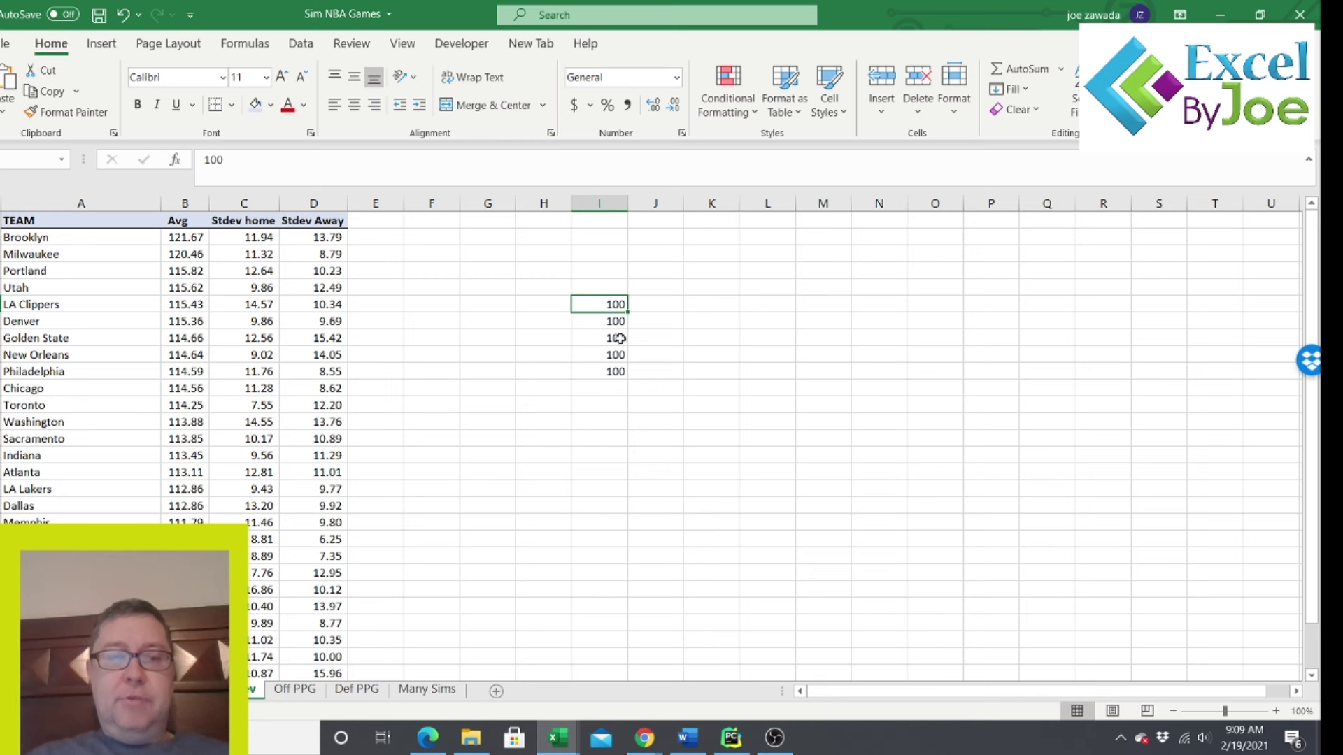
type("96")
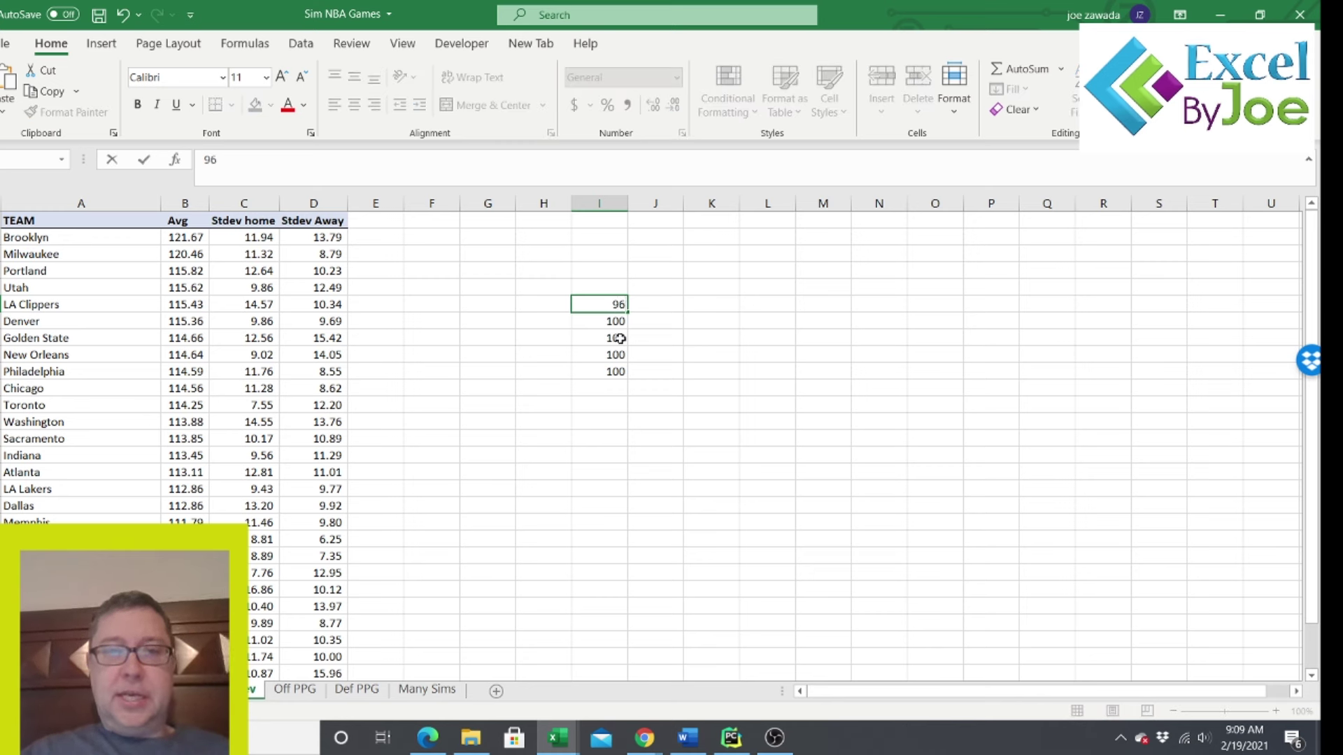
left_click(610, 371)
type("104")
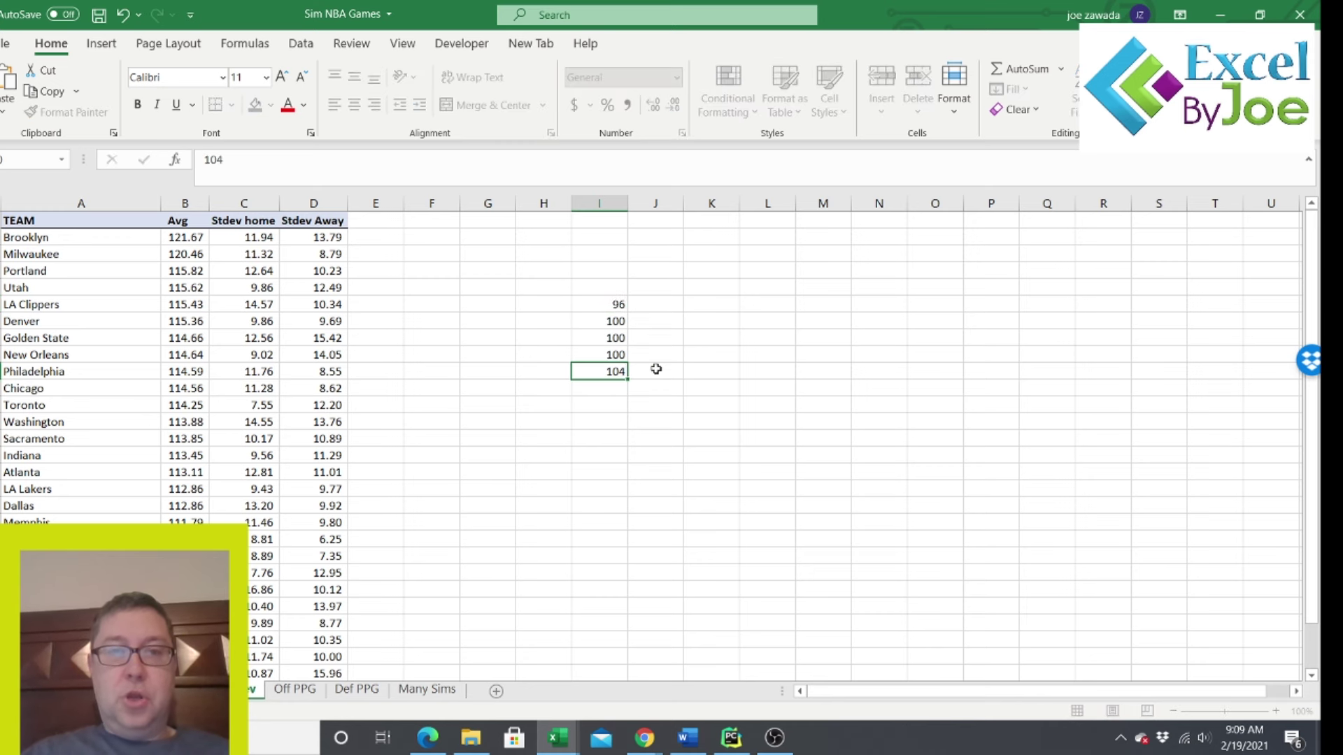
- Change the first of the five sample scores in column I to 70 and the last to 140
key("Return")
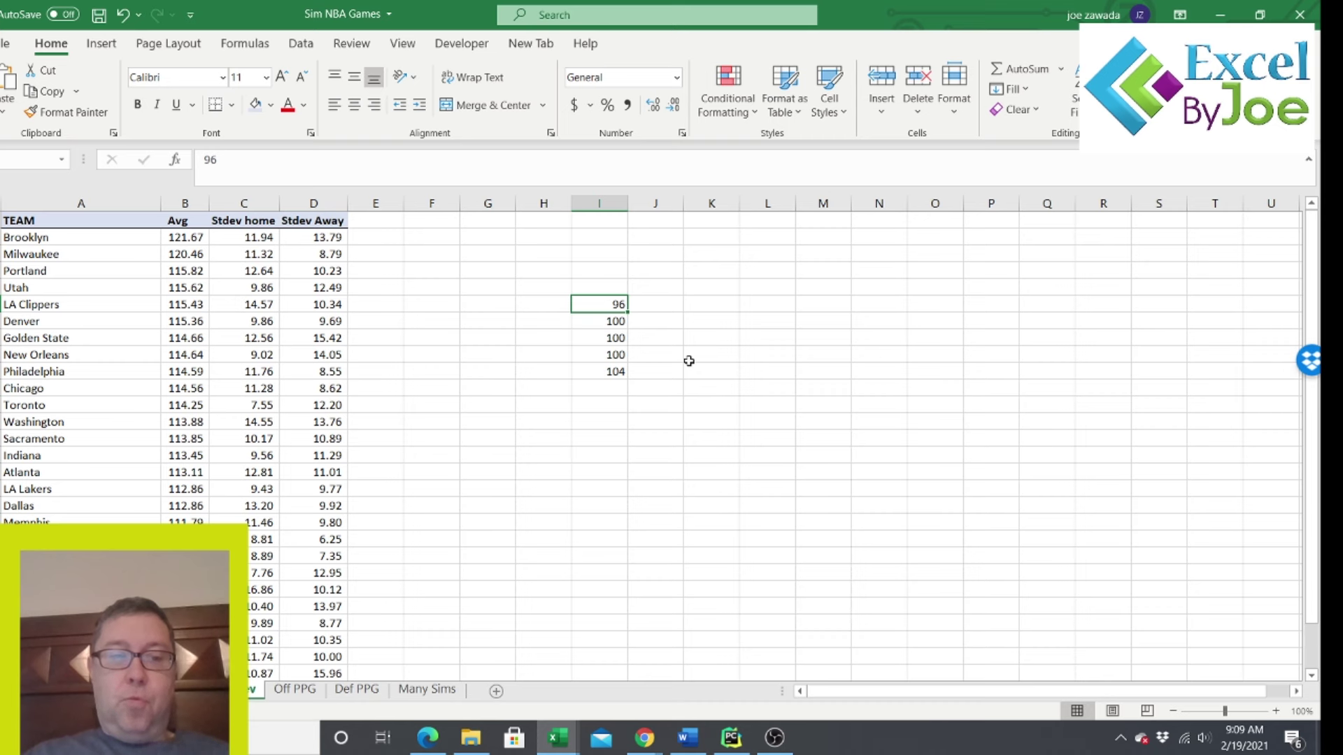
type("70")
left_click(614, 369)
type("14")
key("Return")
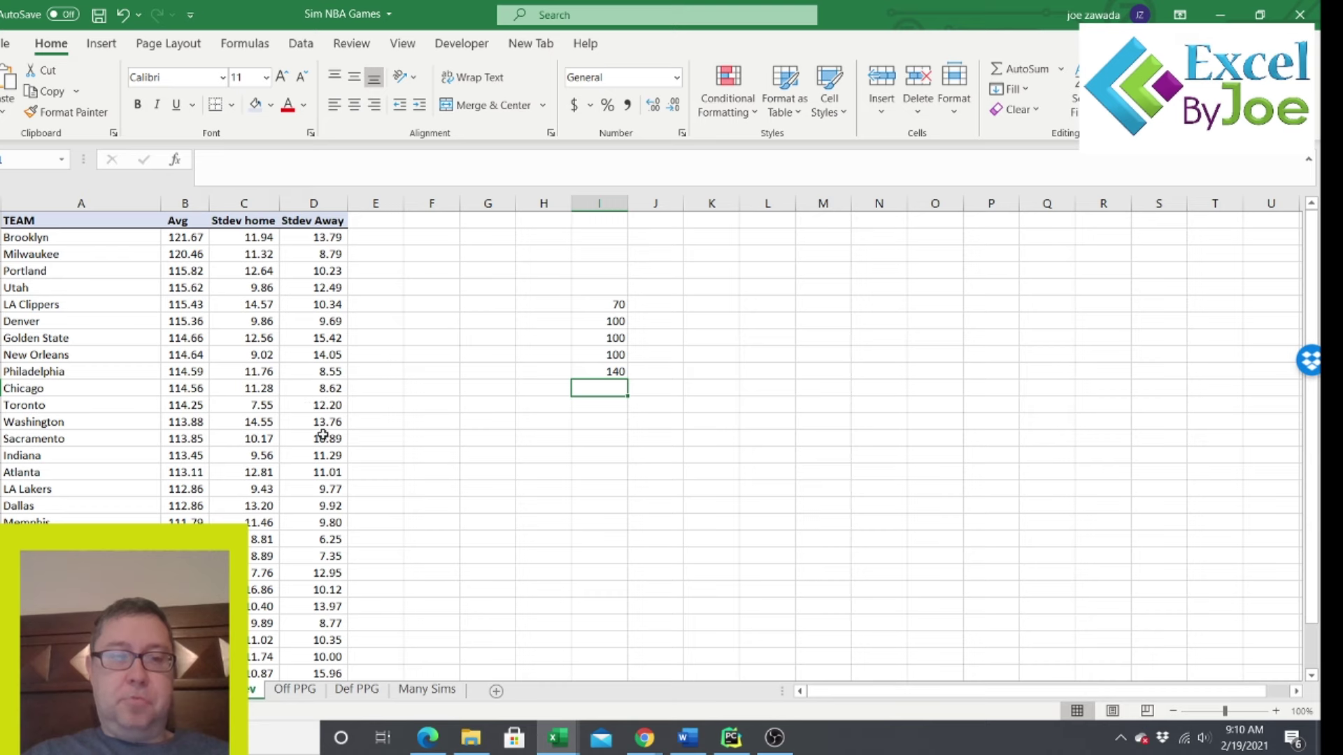
- Look up Brooklyn's away standard deviation and enter 13.79 in its Standard Deviation cell on the simulation sheet
key("ctrl+Page_Up")
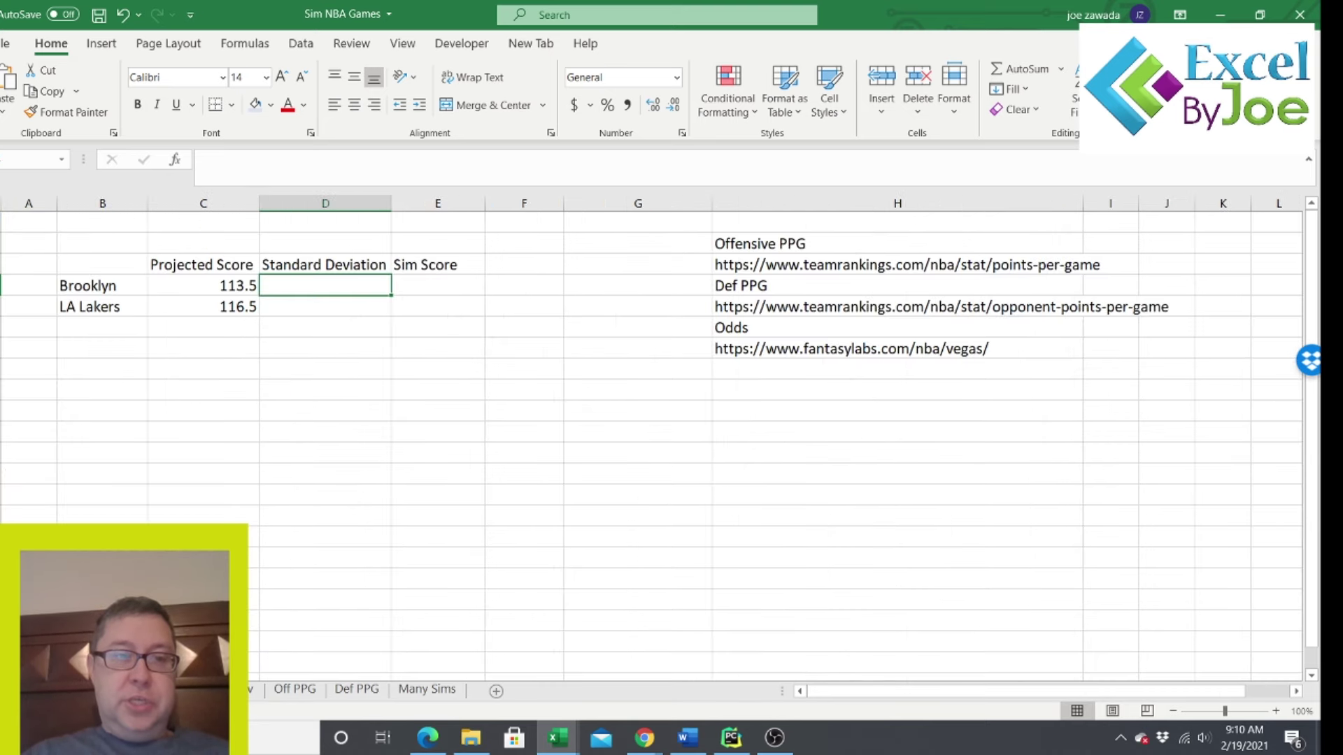
key("ctrl+Page_Down")
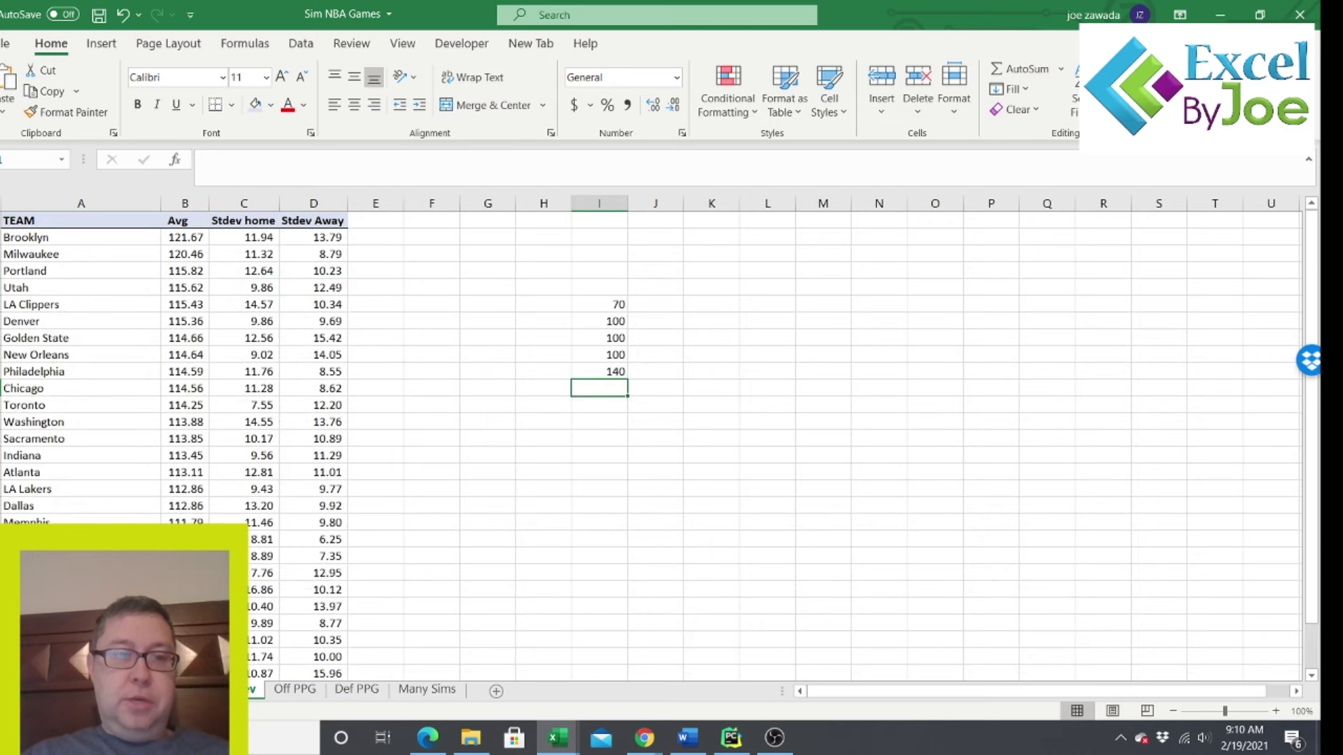
key("ctrl+Page_Up")
type("13.70")
key("BackSpace")
type("08")
key("BackSpace")
key("BackSpace")
type("9")
key("Return")
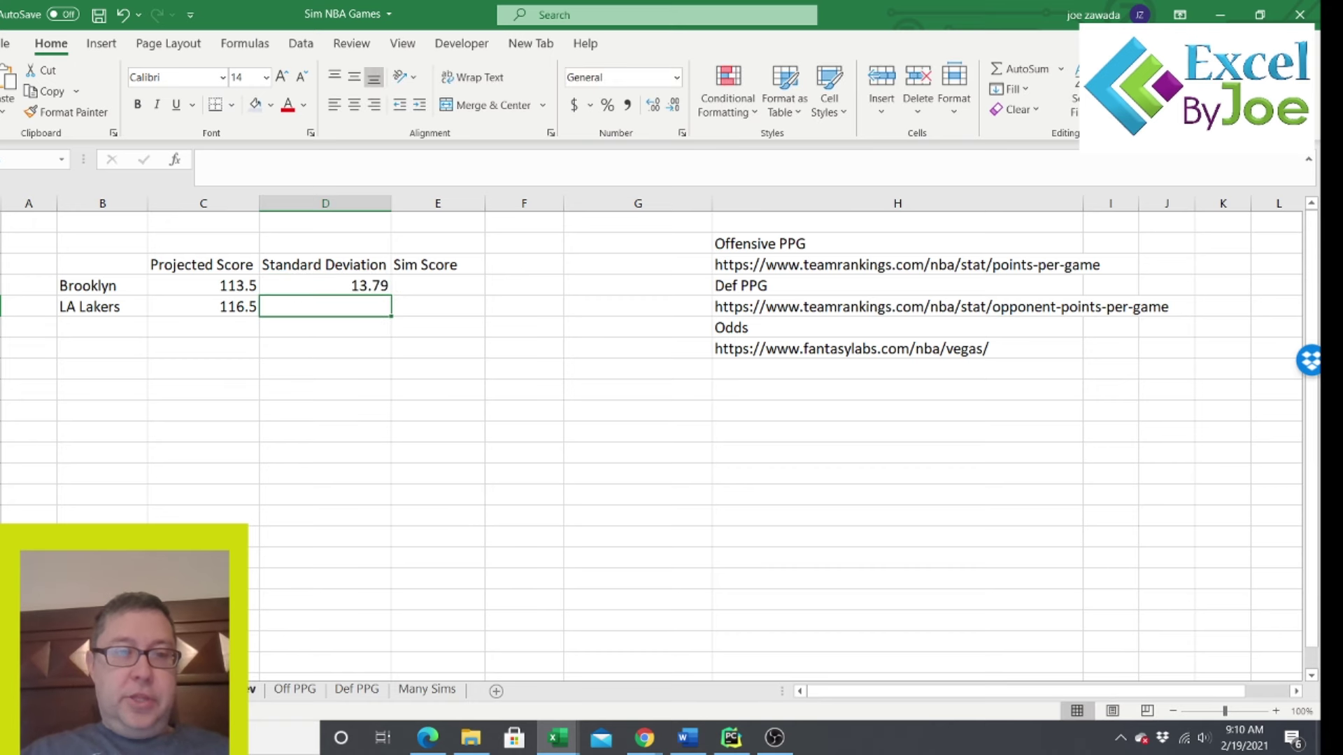
- Look up the LA Lakers' home standard deviation and enter 9.43 in their Standard Deviation cell on the simulation sheet
key("ctrl+Page_Up")
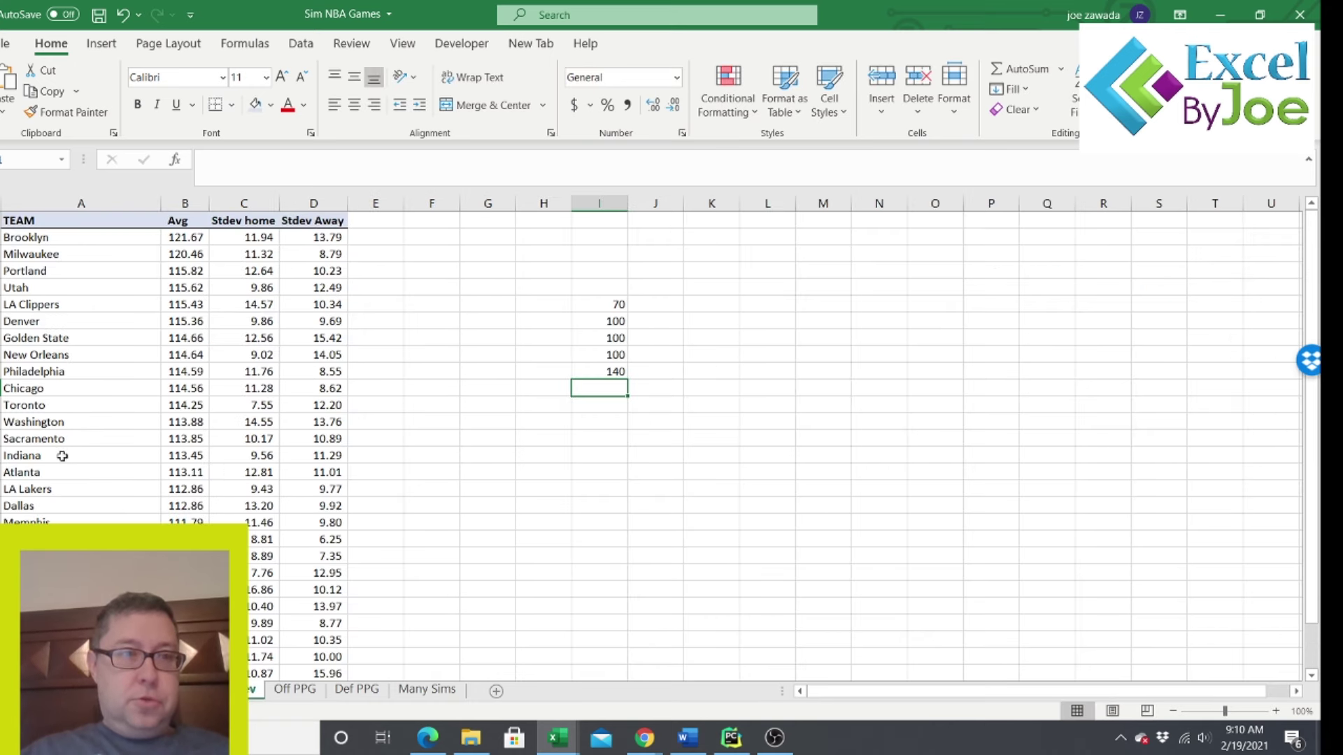
left_click(266, 487)
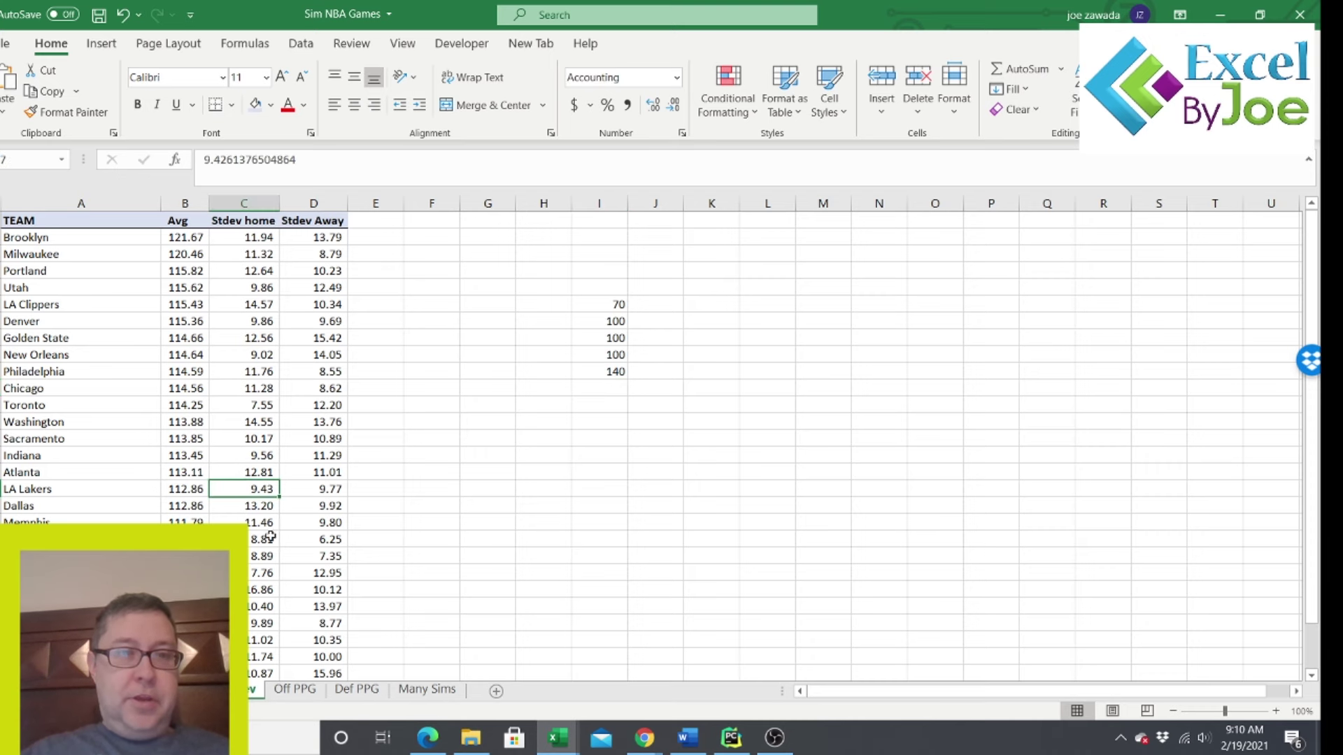
key("ctrl+Page_Down")
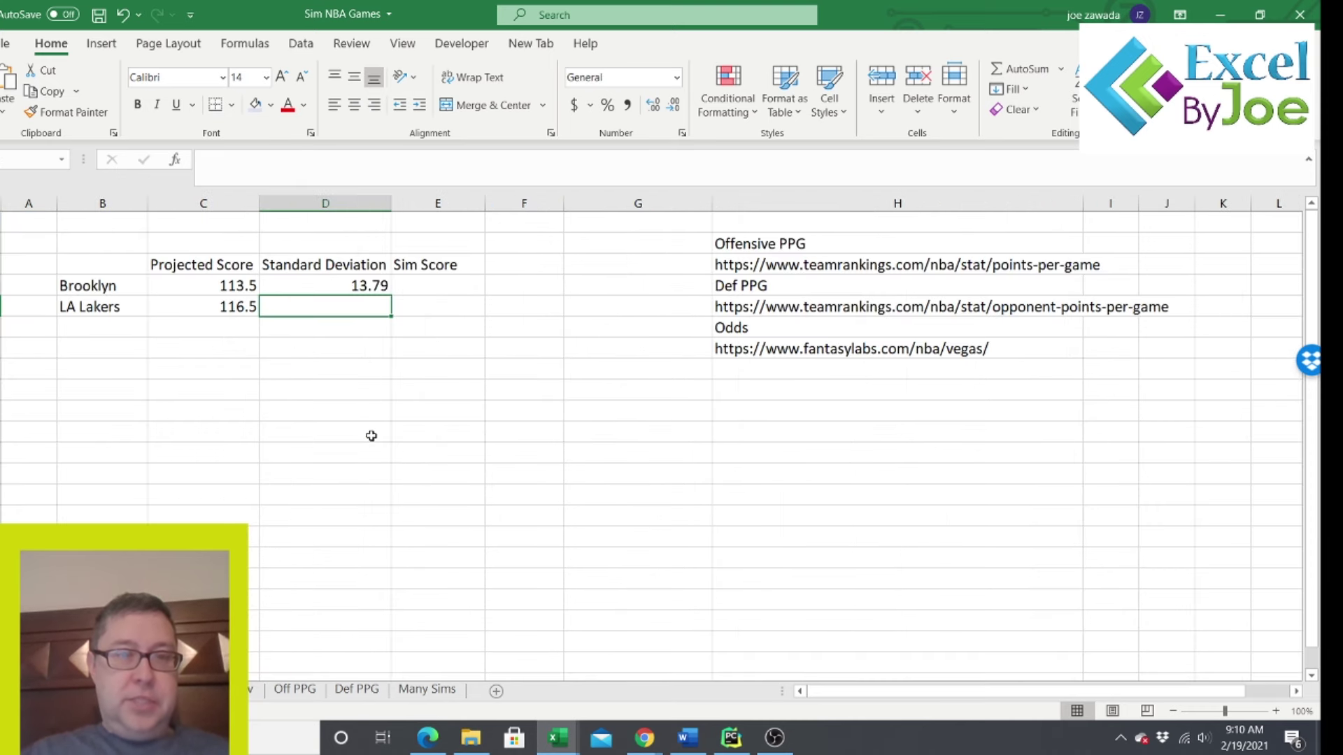
type("9.43")
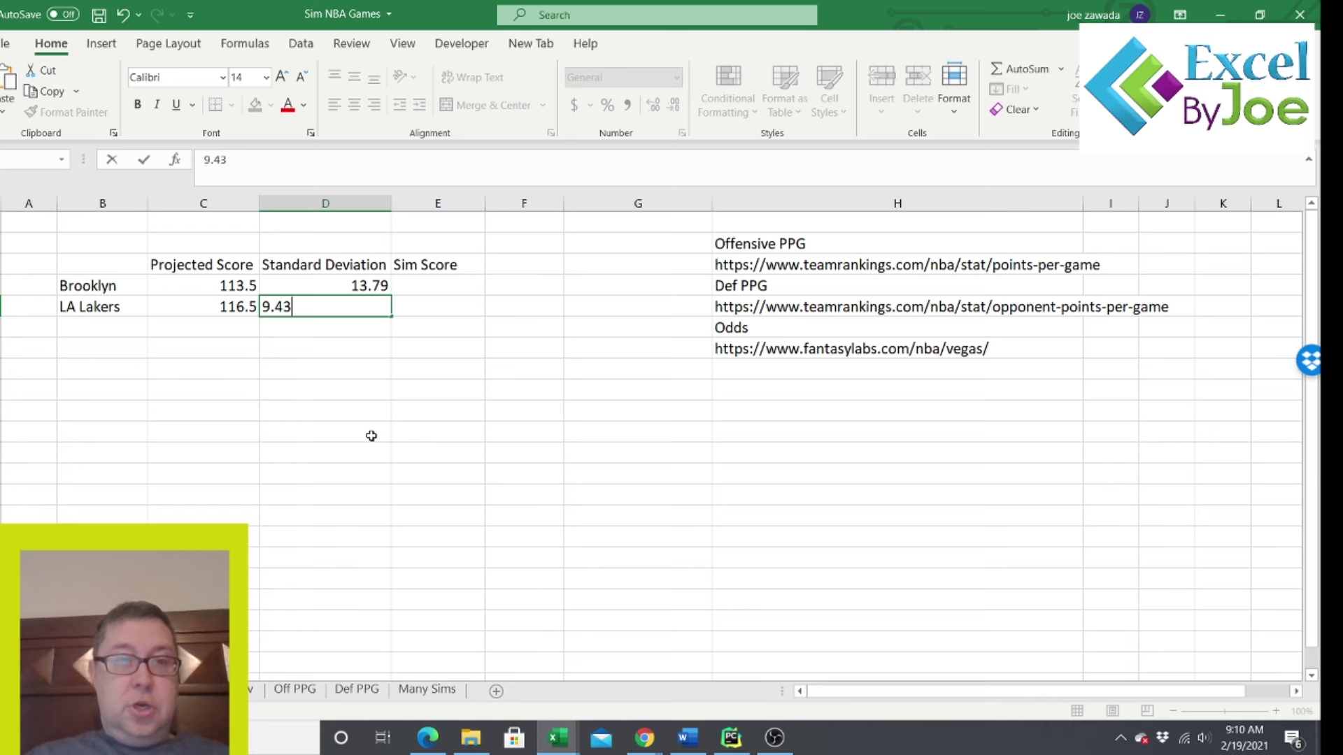
key("Return")
- Enter =NORMINV(RAND(),C4,D4) in Brooklyn's Sim Score cell, using its projected score as mean and its standard deviation
left_click(437, 279)
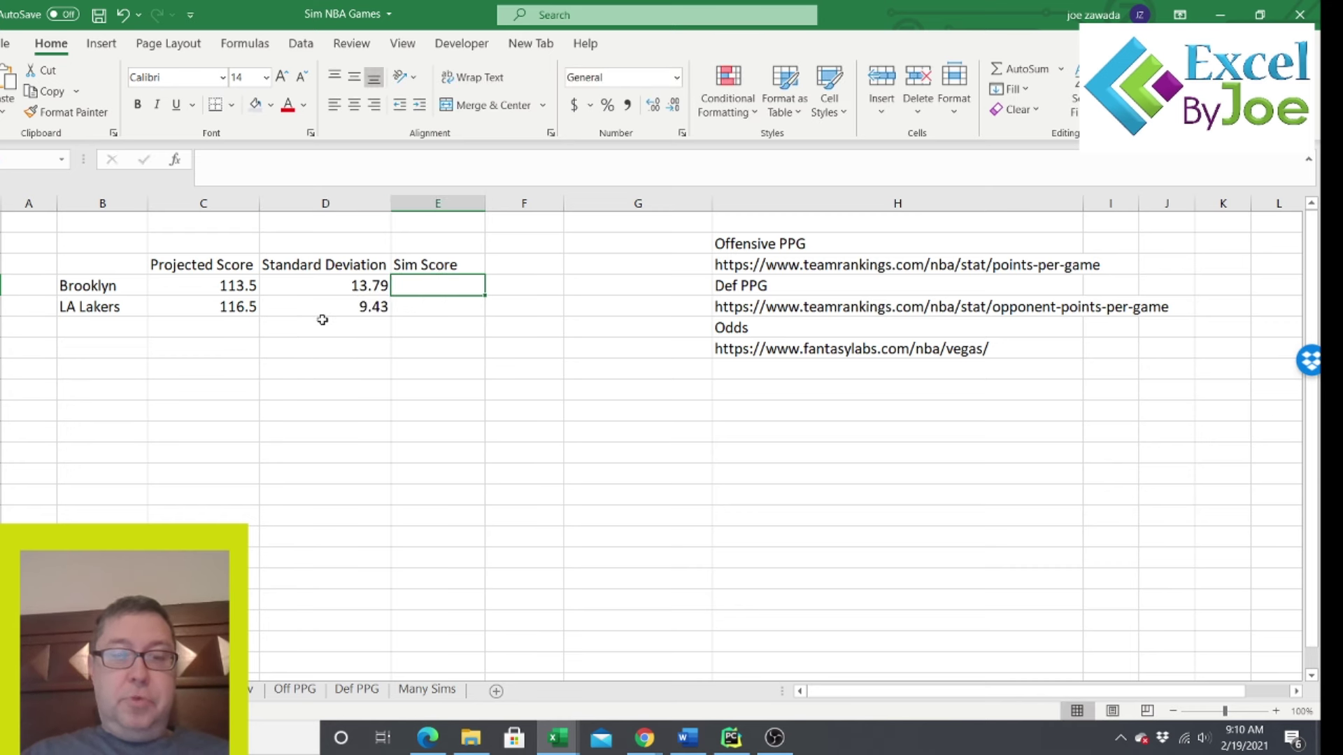
type("=norm")
type("inv")
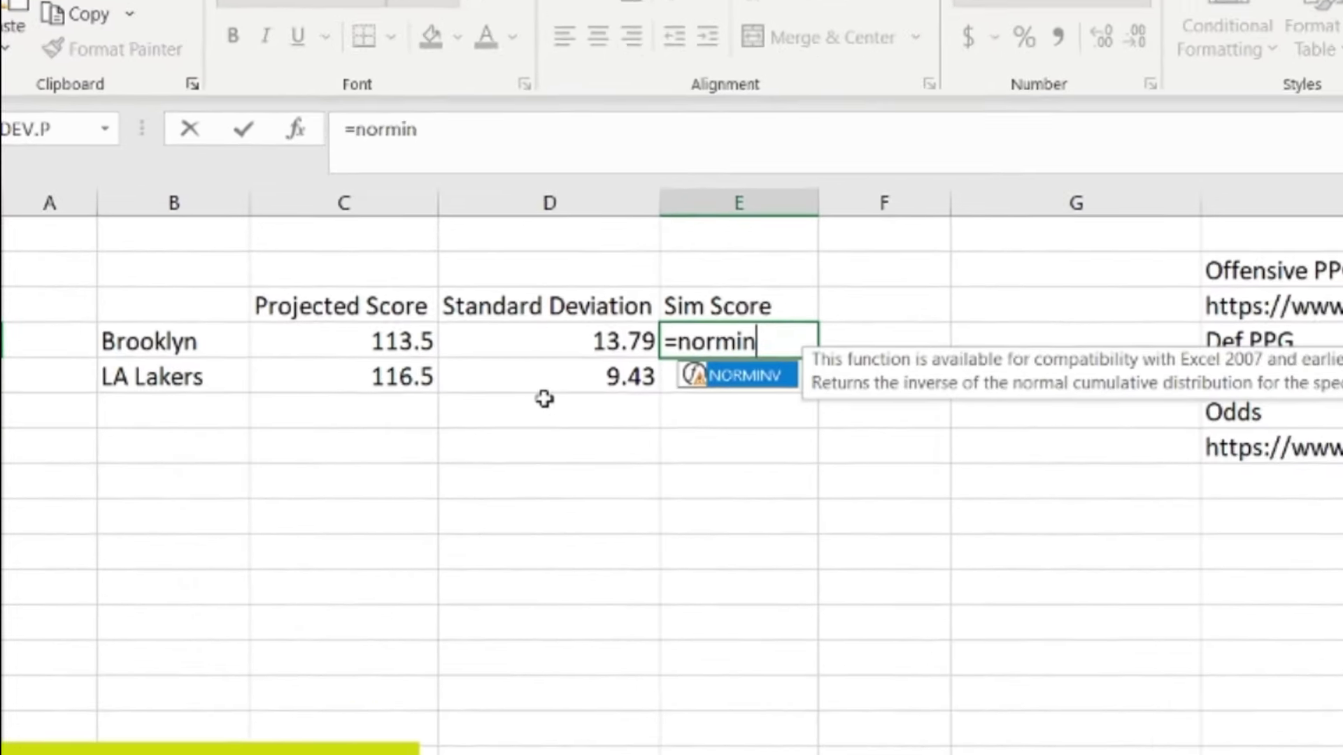
type("(")
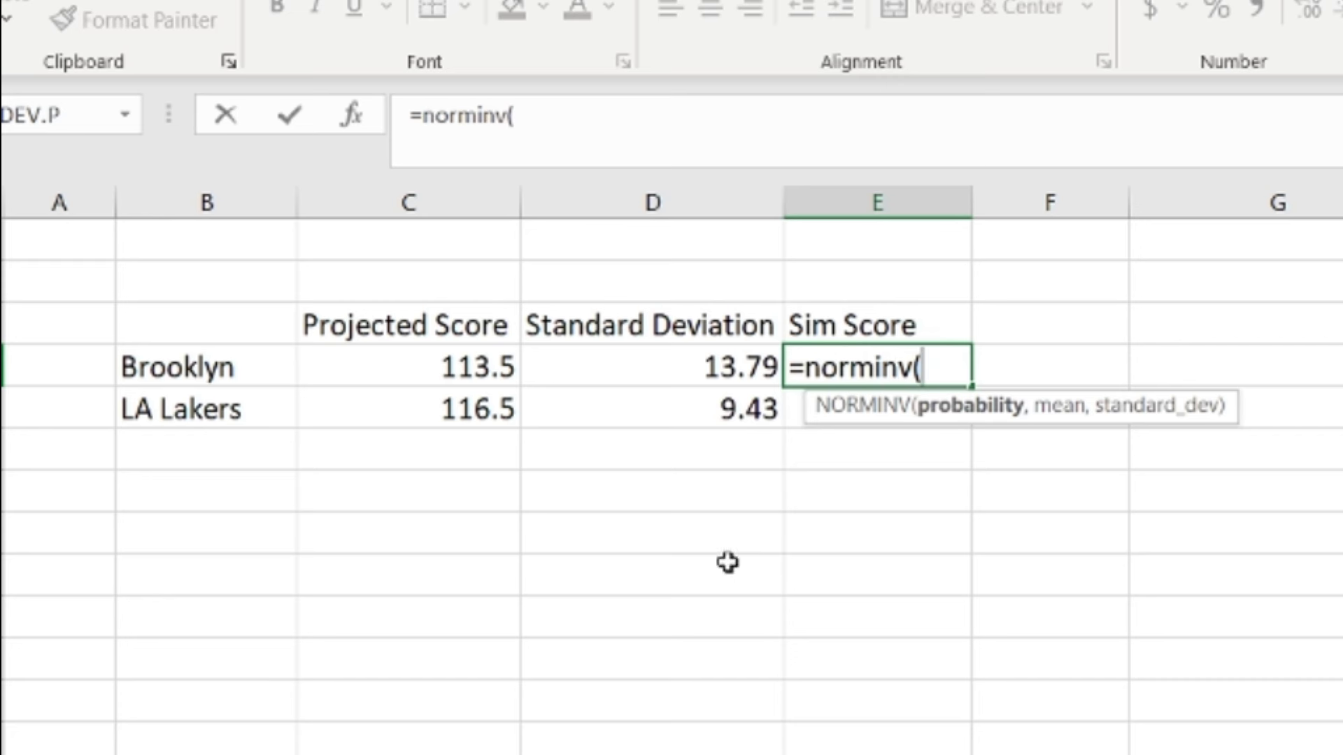
type("rand()")
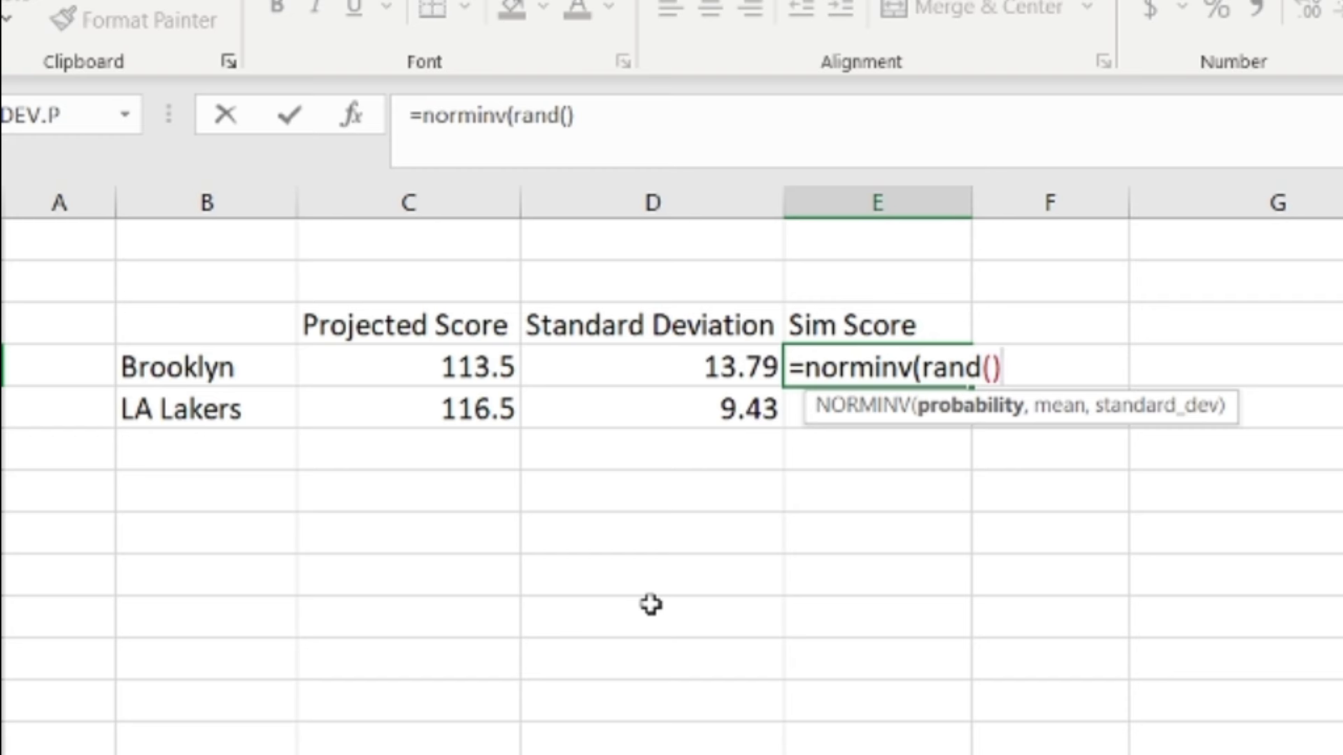
type(",")
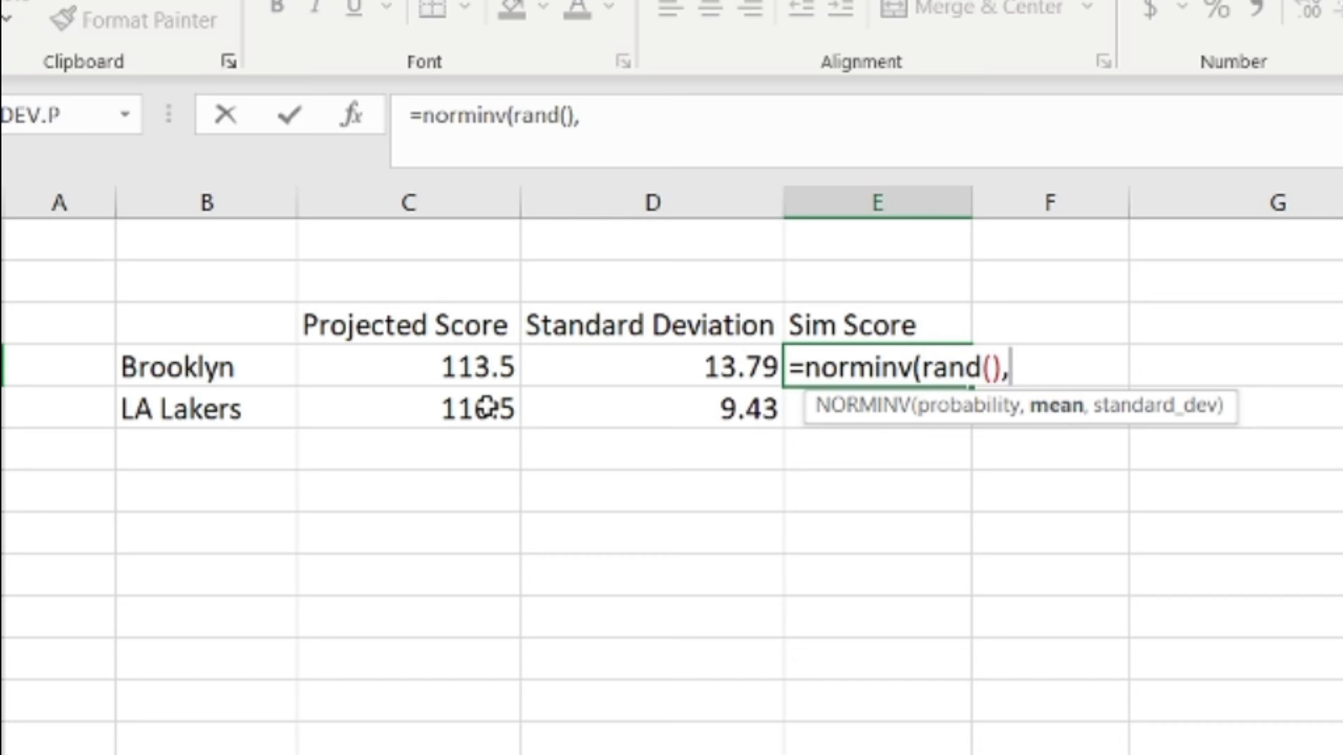
left_click(400, 366)
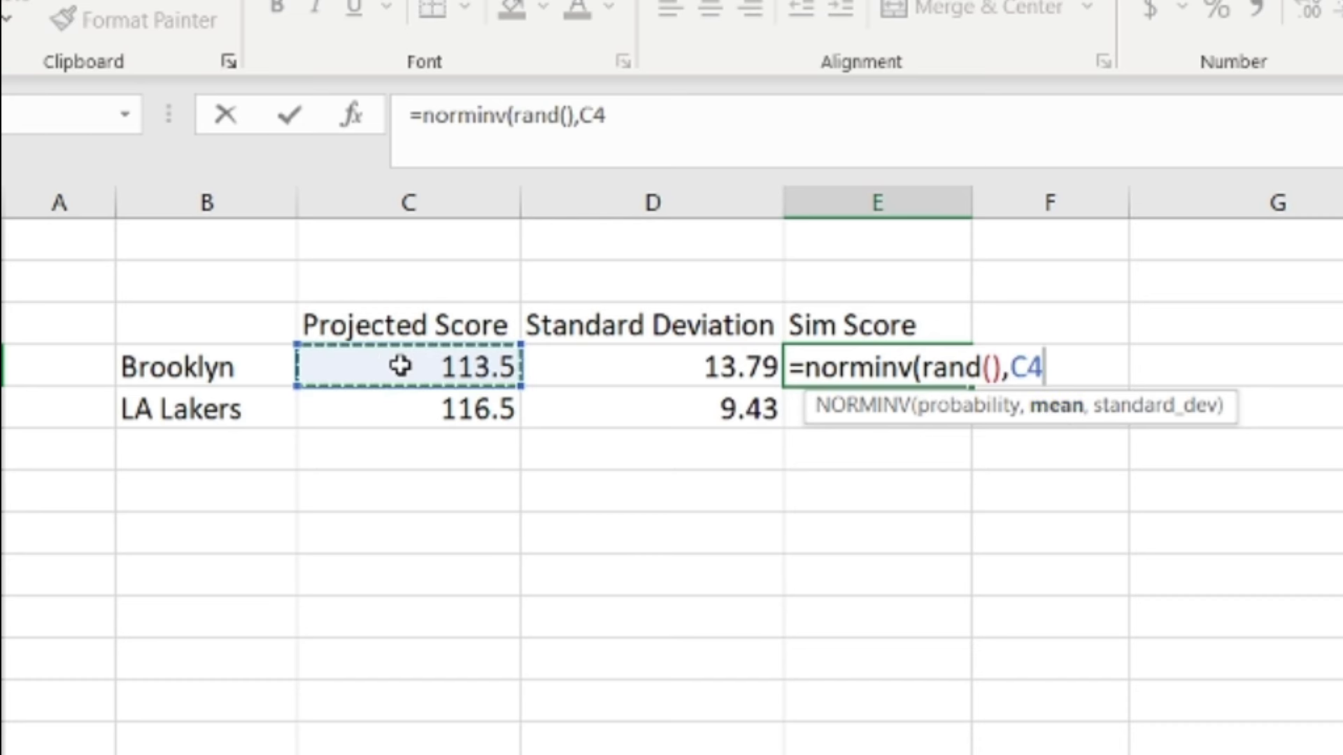
type(",")
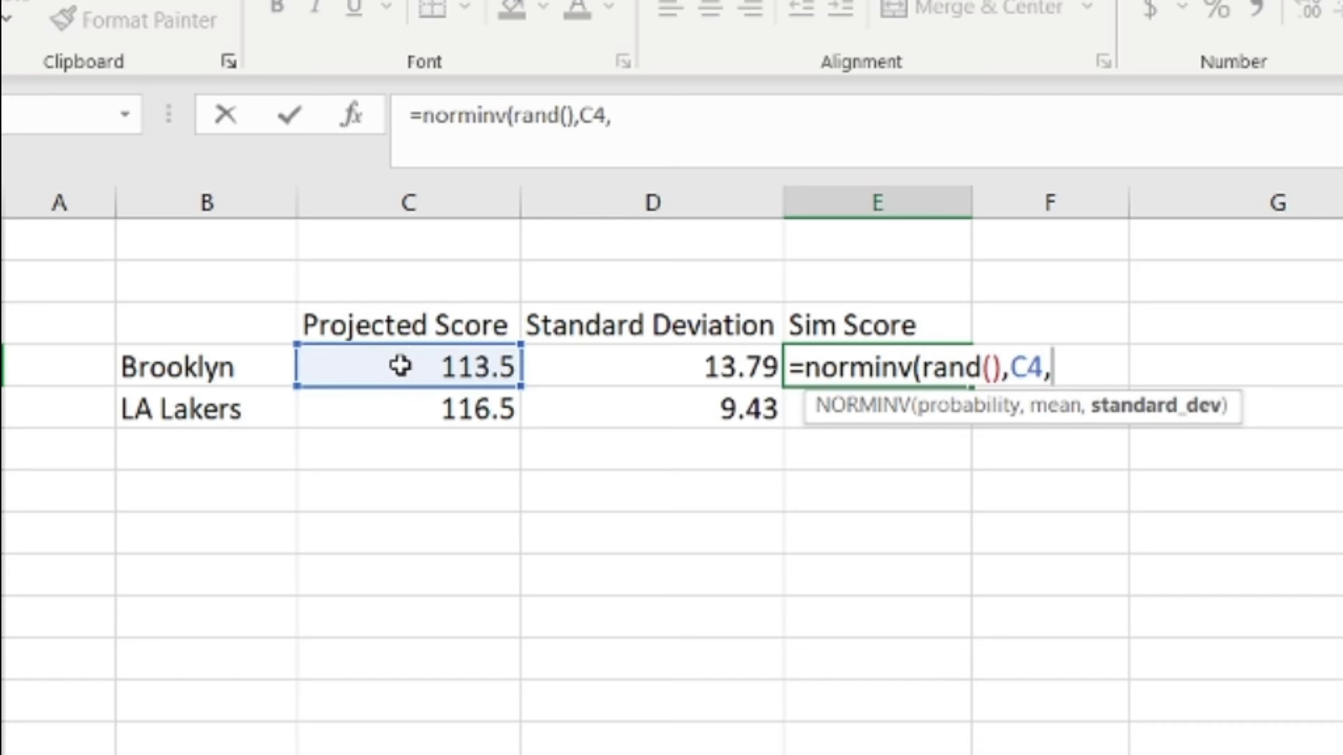
left_click(642, 366)
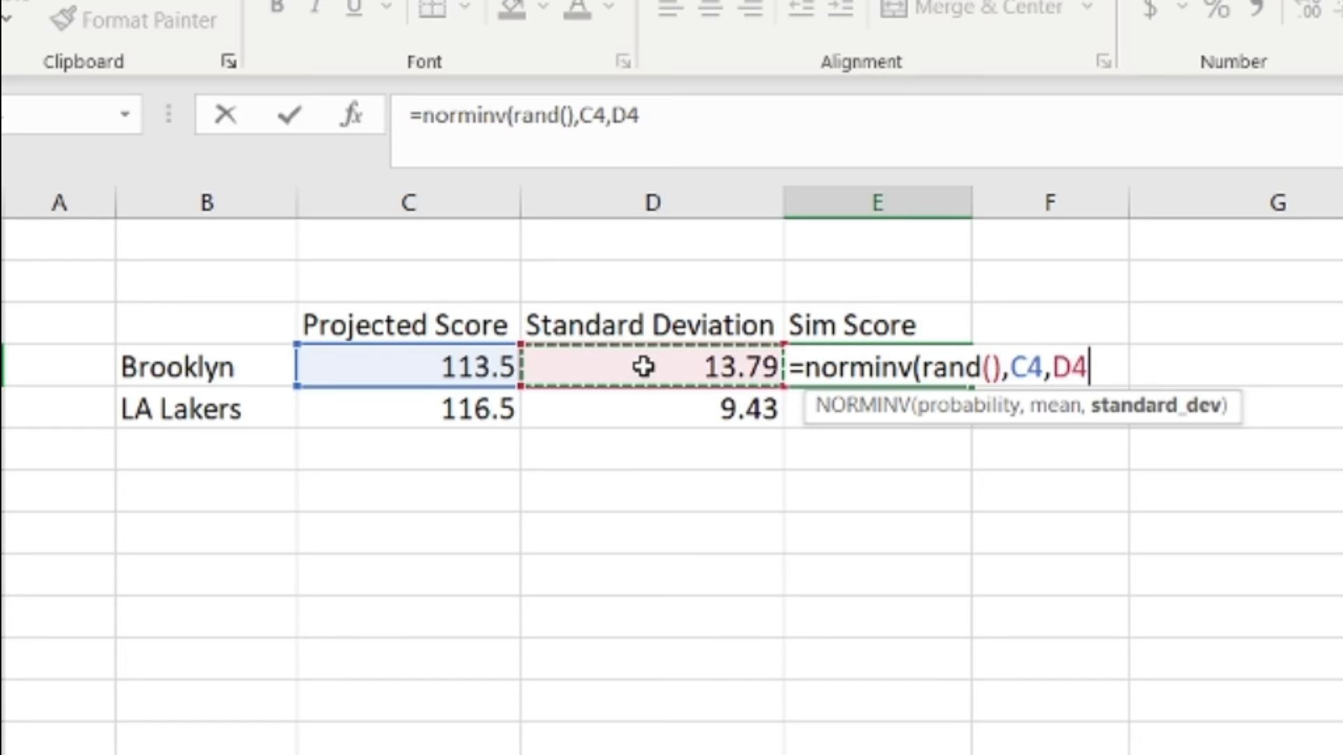
type(")")
key("Return")
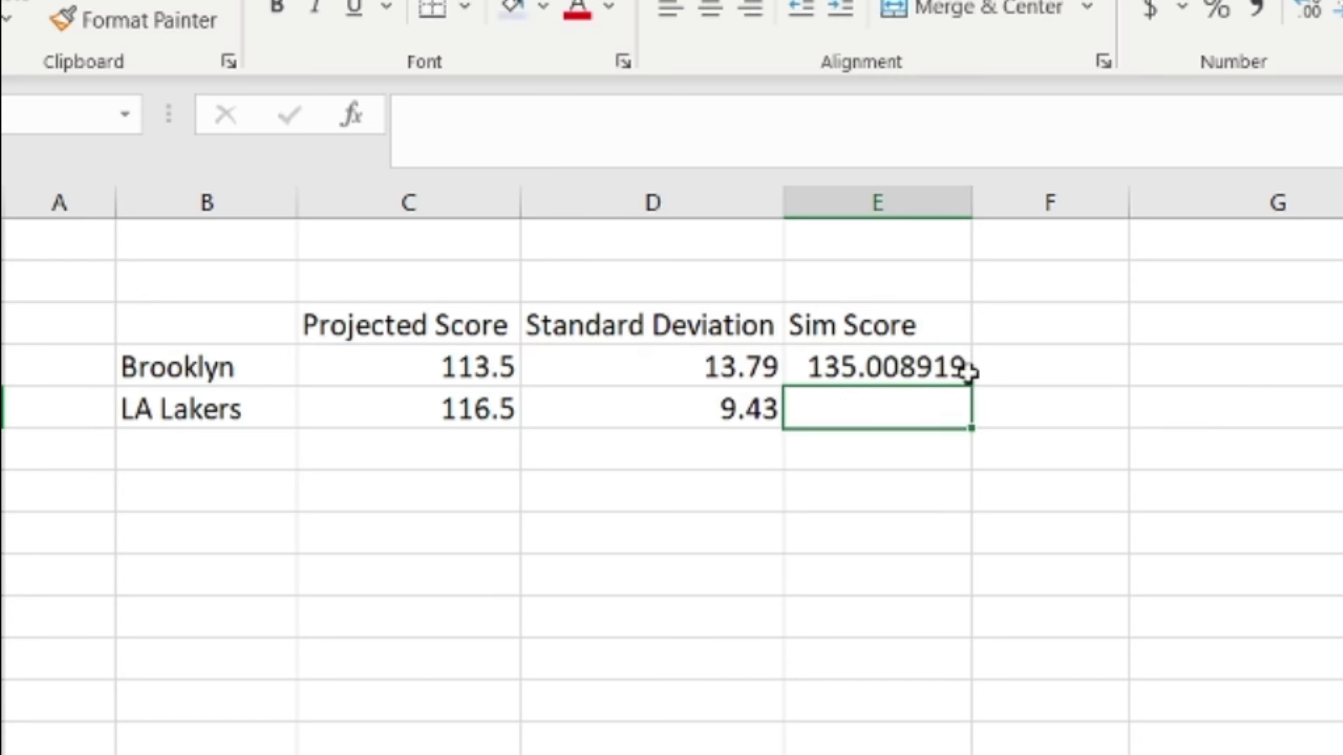
- Wrap Brooklyn's Sim Score formula in ROUND with 0 digits, making it =ROUND(NORMINV(RAND(),C4,D4),0)
left_click(874, 363)
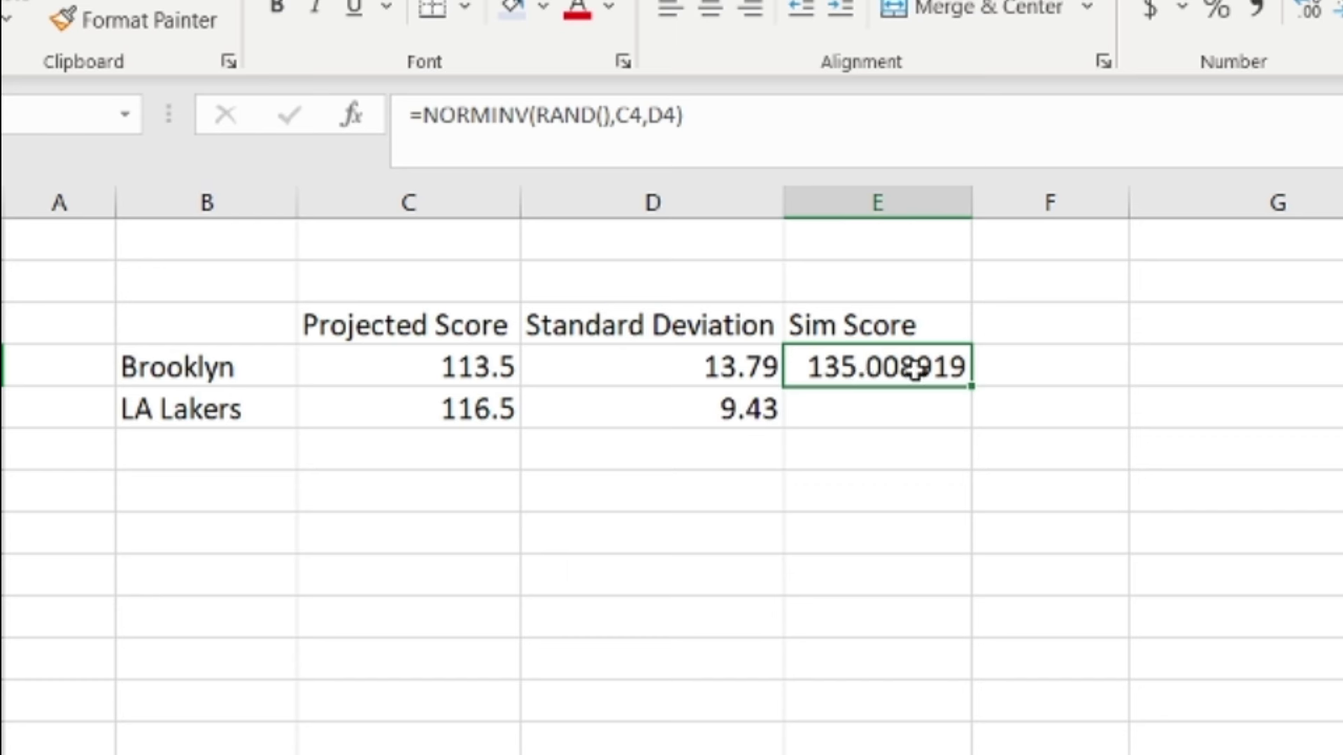
left_click(420, 112)
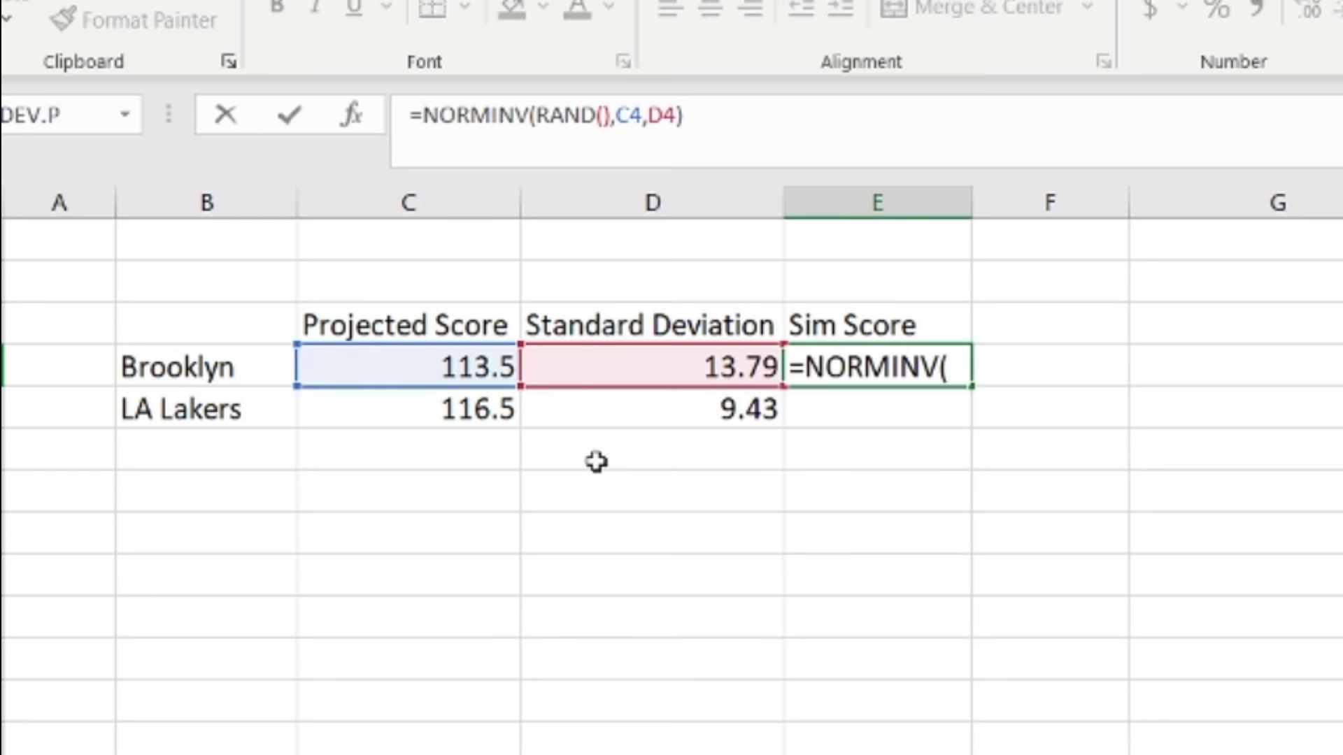
type("round")
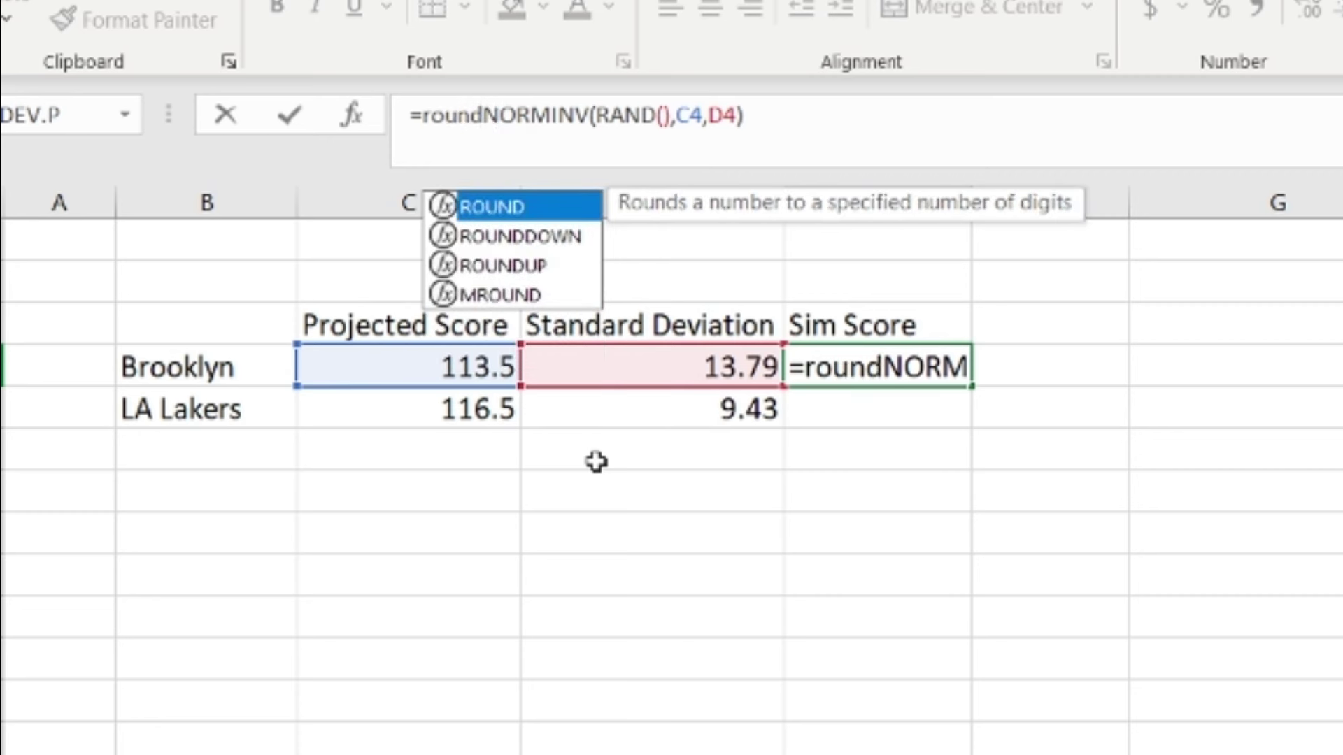
type("(")
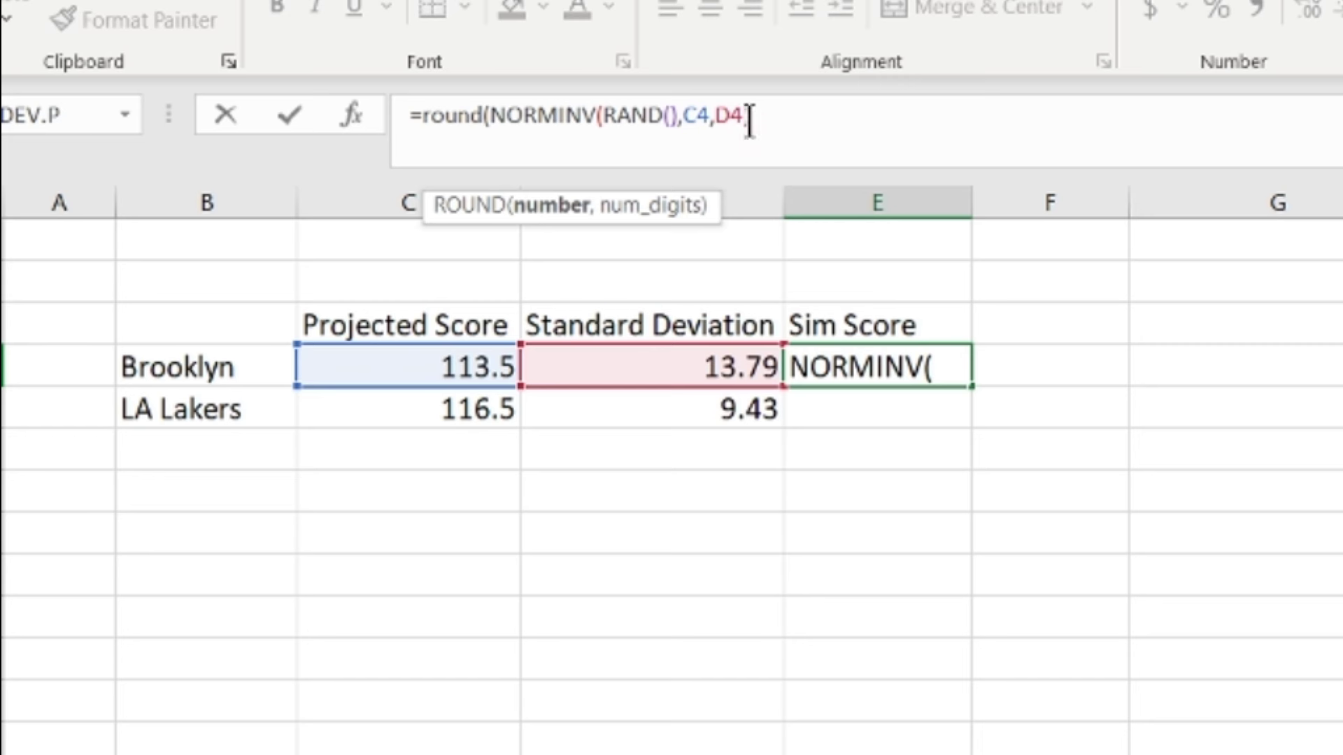
left_click(794, 119)
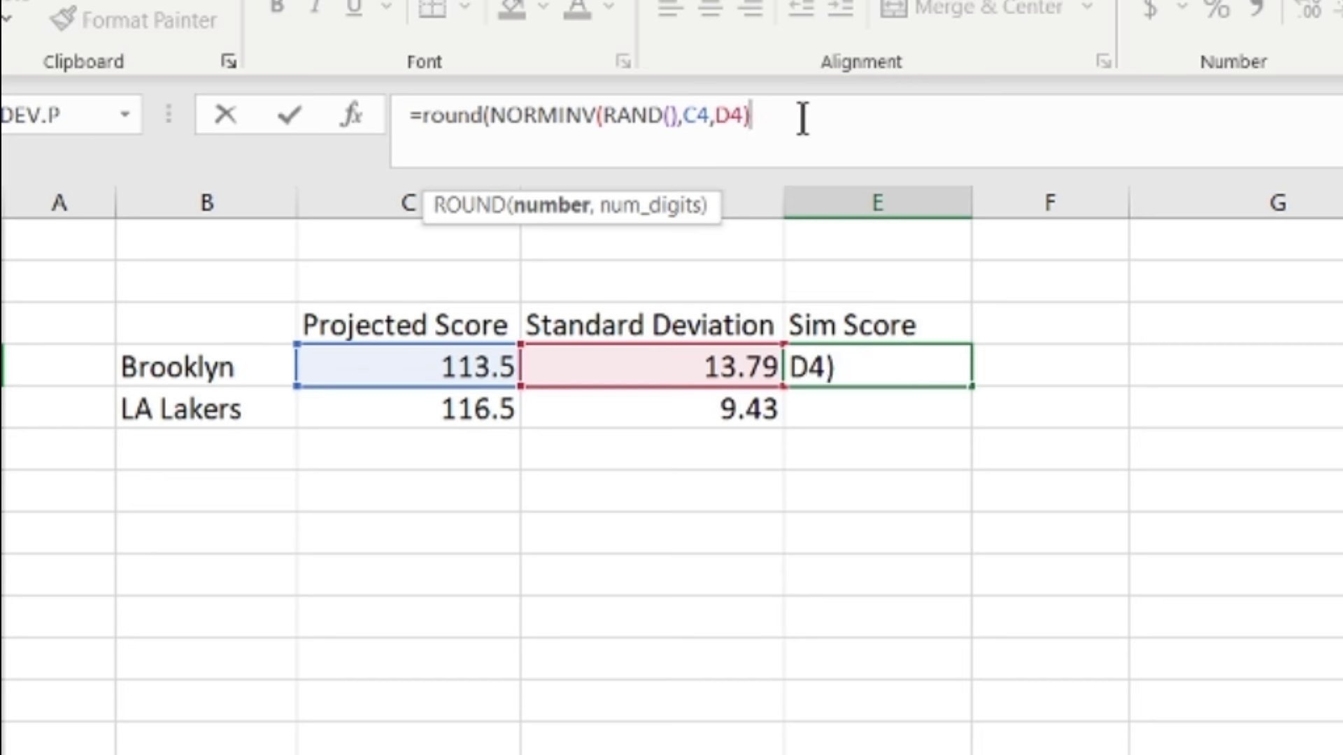
type(",")
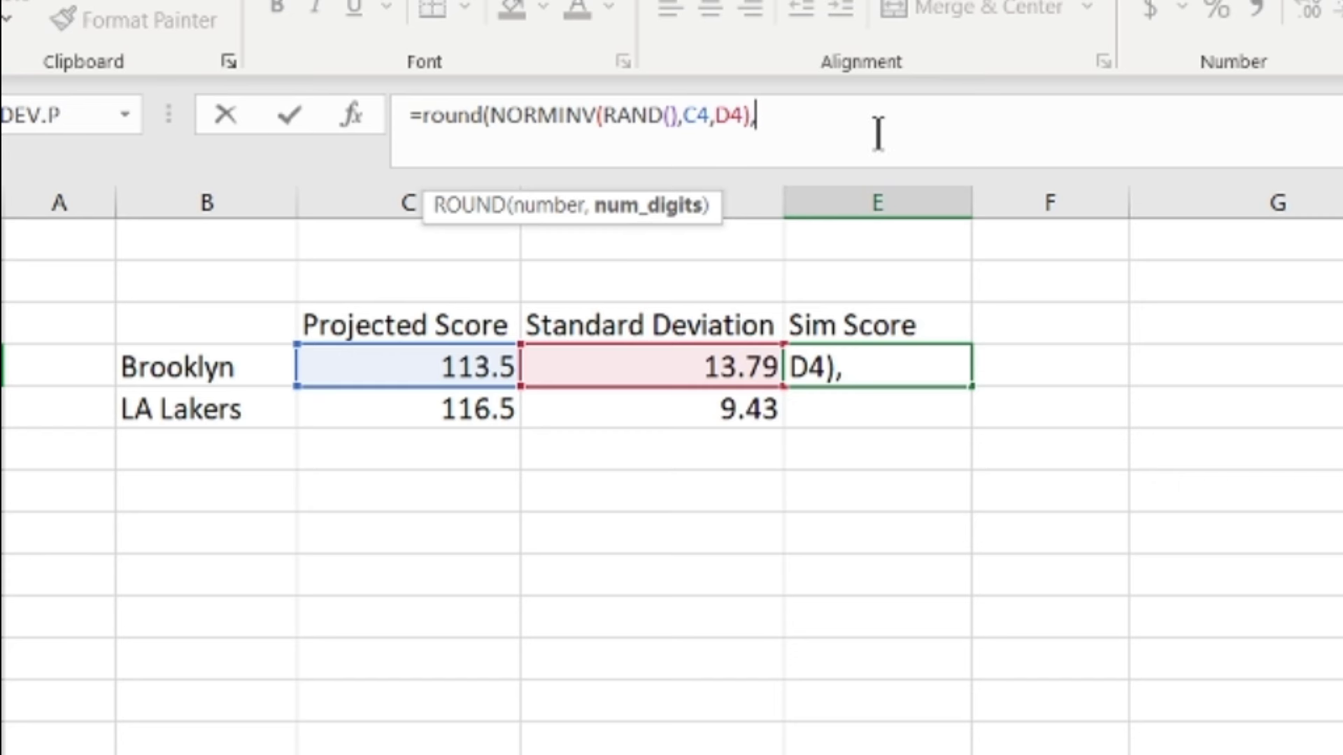
type("0)")
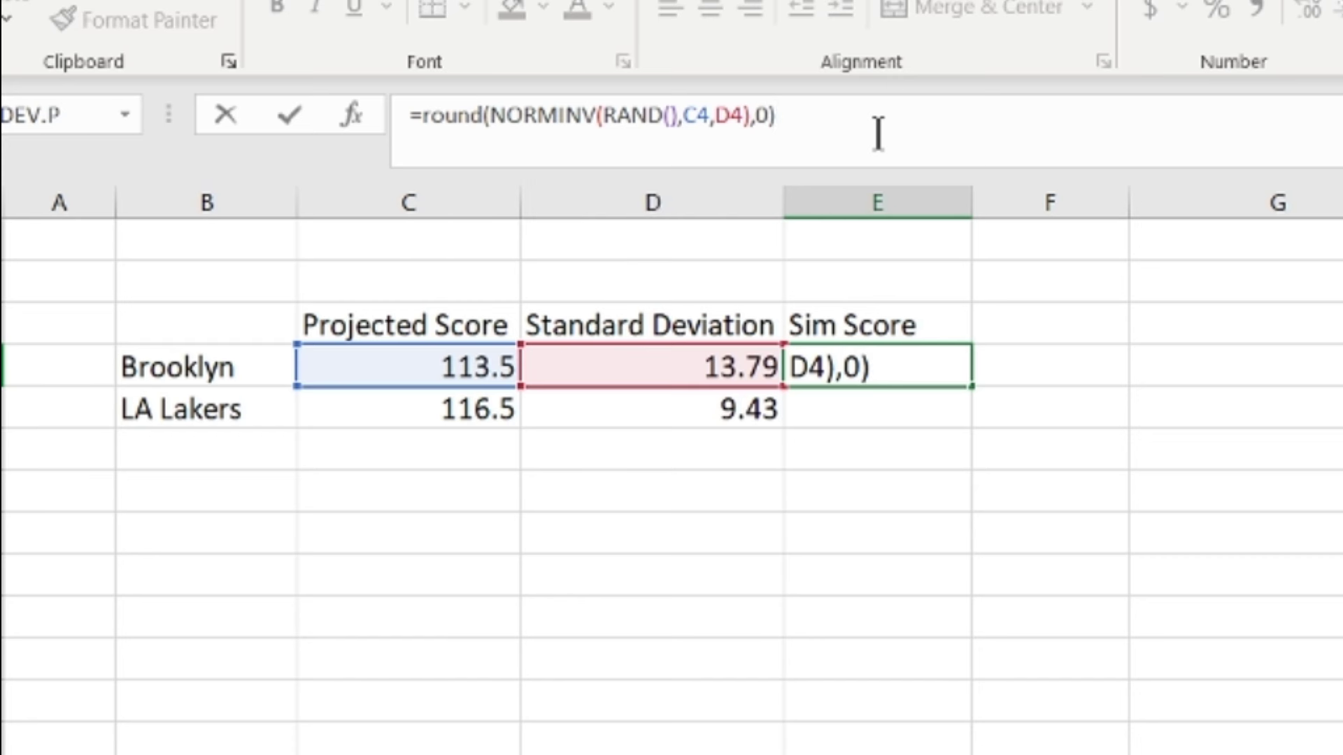
key("Return")
- Fill Brooklyn's rounded Sim Score formula down to the LA Lakers row and check the cells it references
left_click(889, 354)
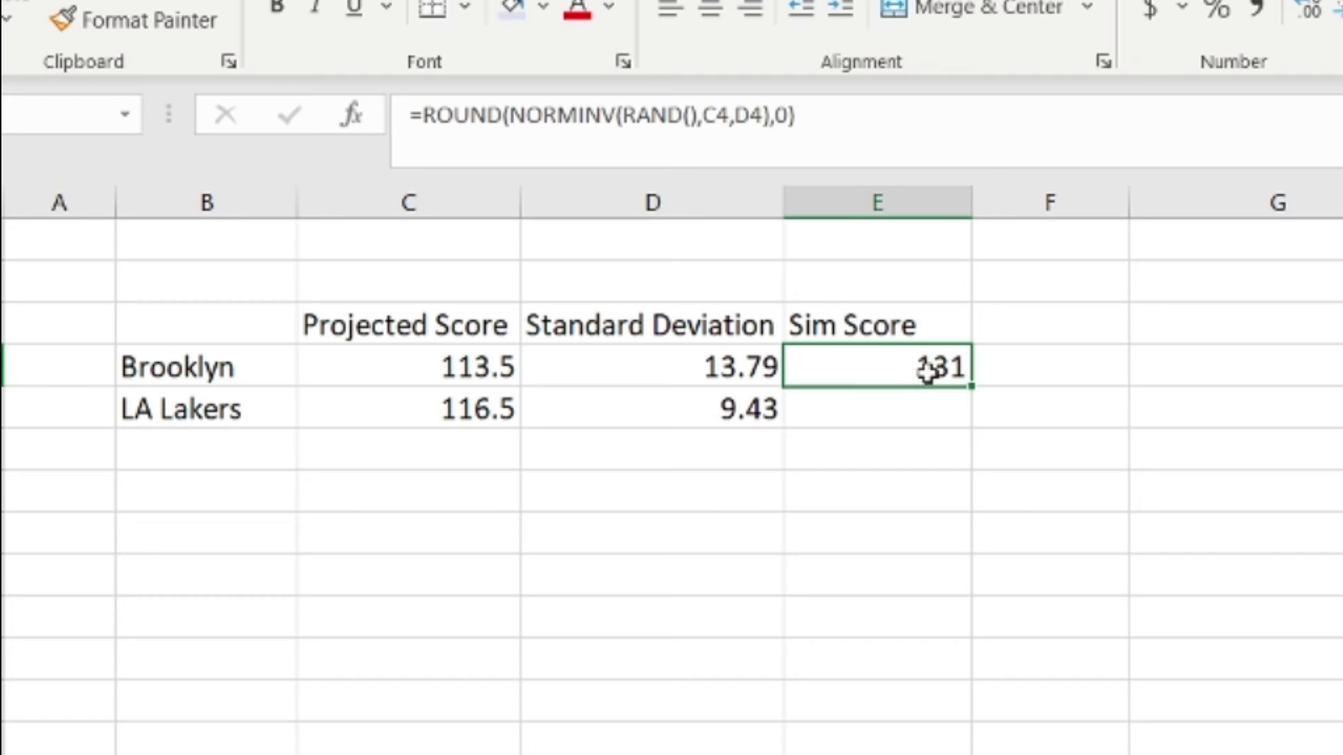
left_click_drag(976, 389, 977, 417)
left_click(902, 405)
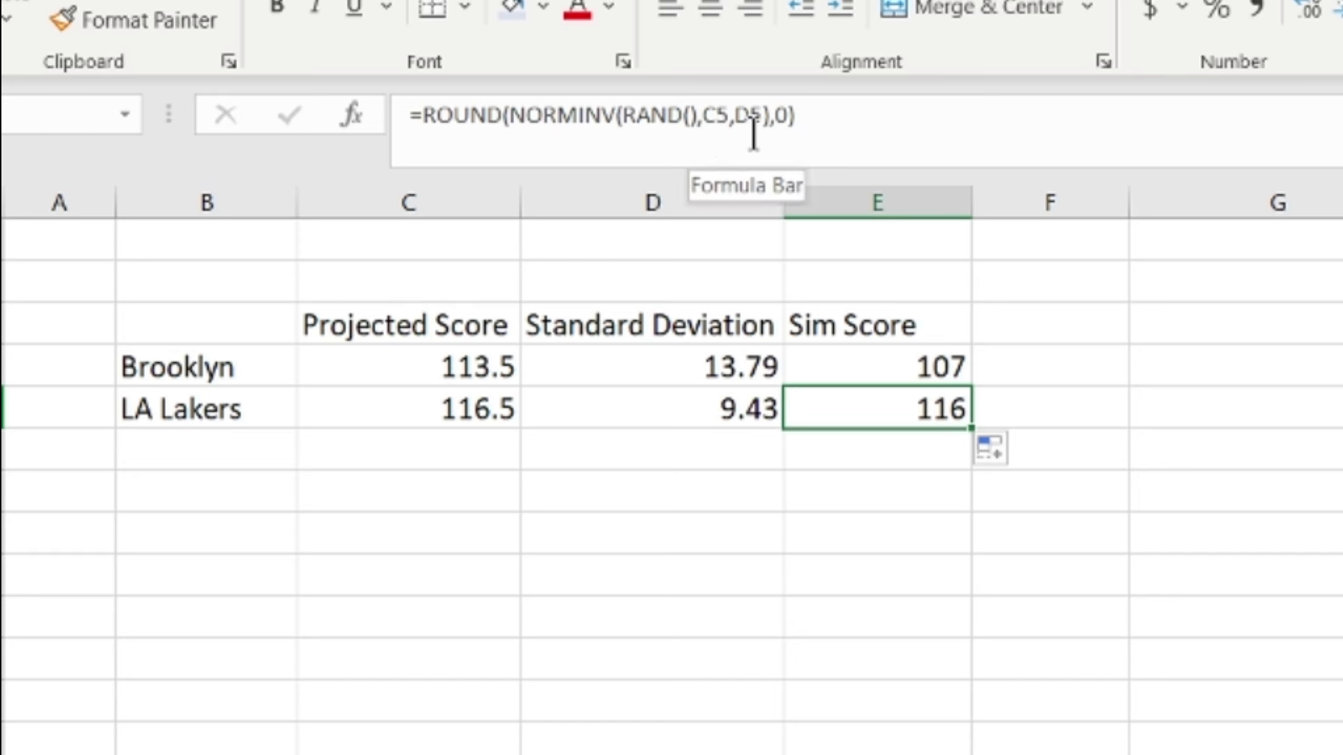
left_click(451, 416)
left_click(652, 413)
left_click(425, 416)
left_click(640, 414)
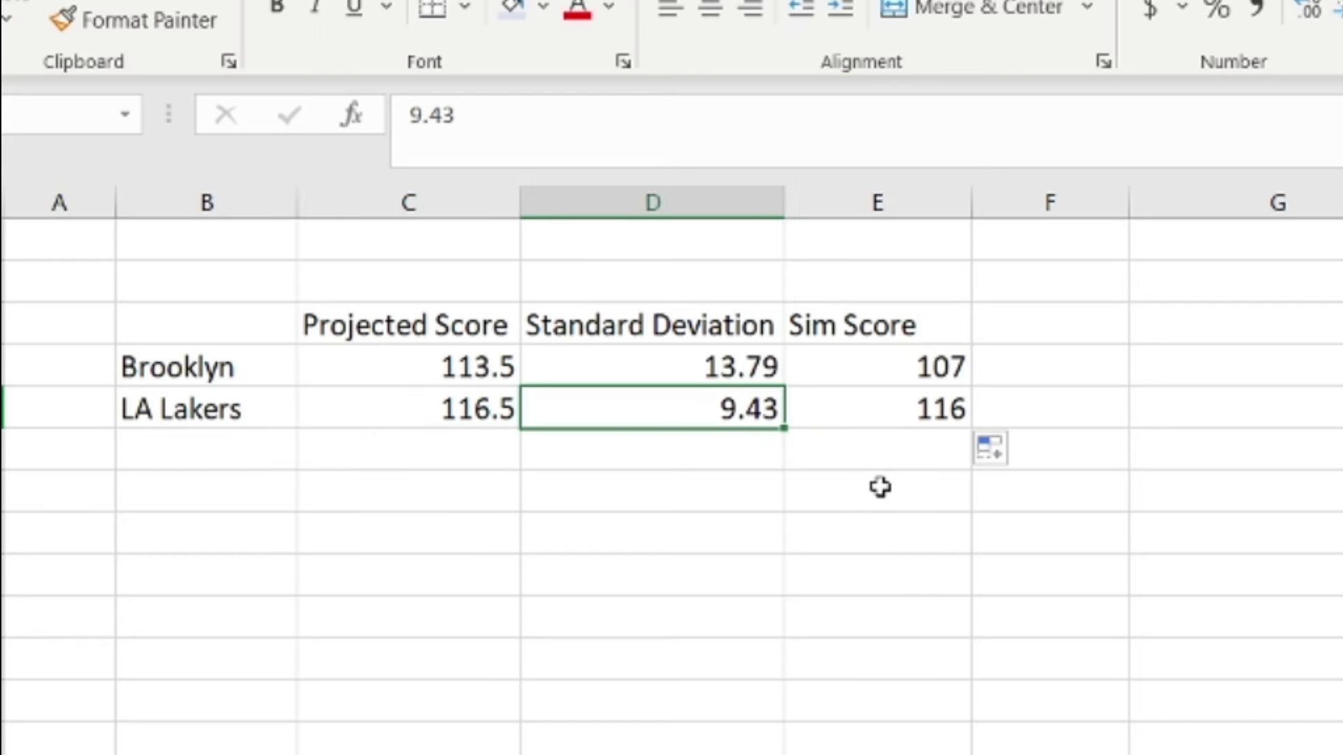
- Recalculate the sheet five times to simulate new Brooklyn and LA Lakers scores
left_click(918, 543)
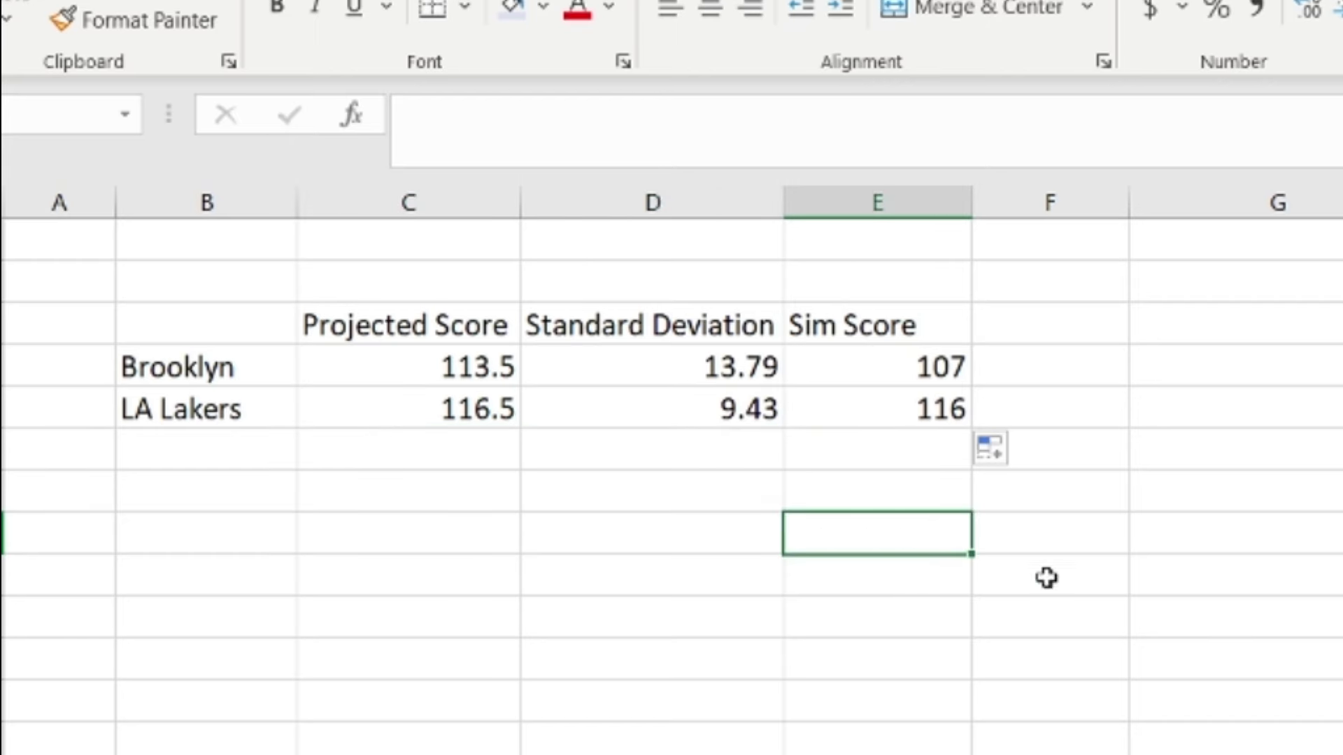
key("F9")
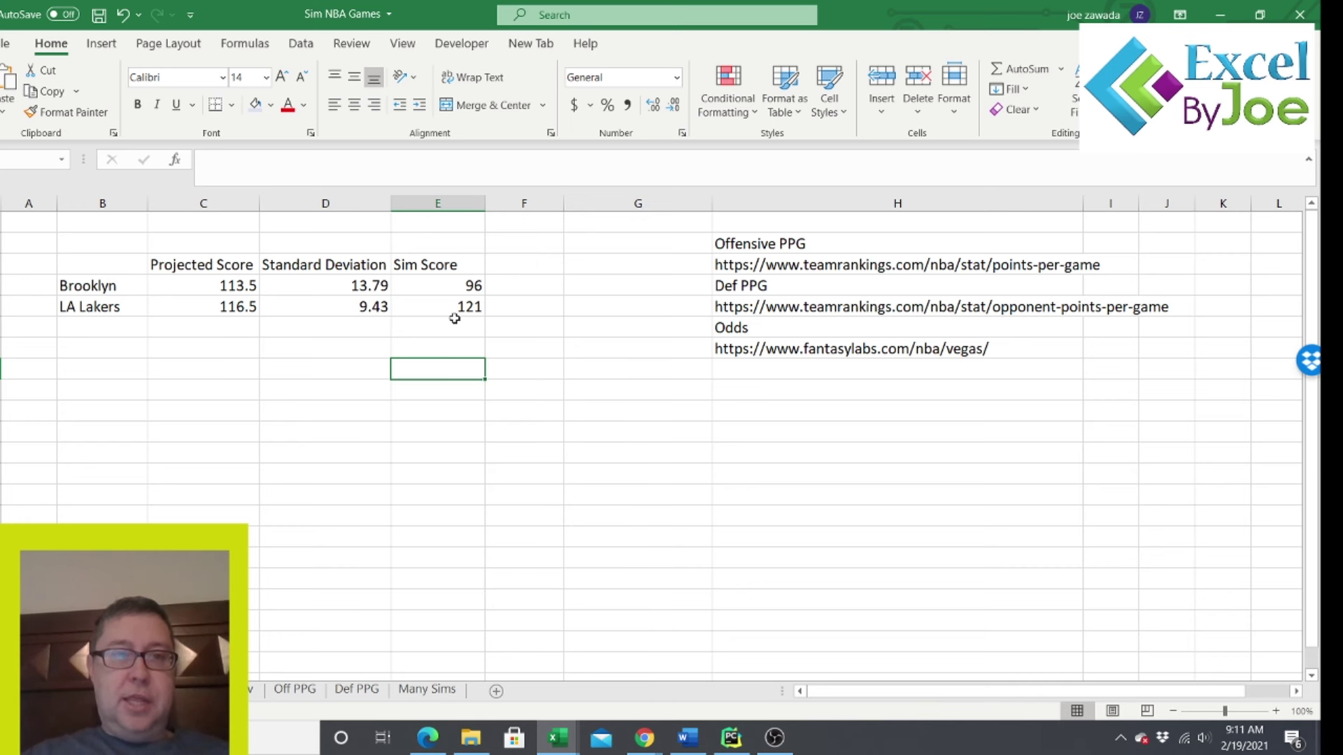
key("F9")
key("F9")
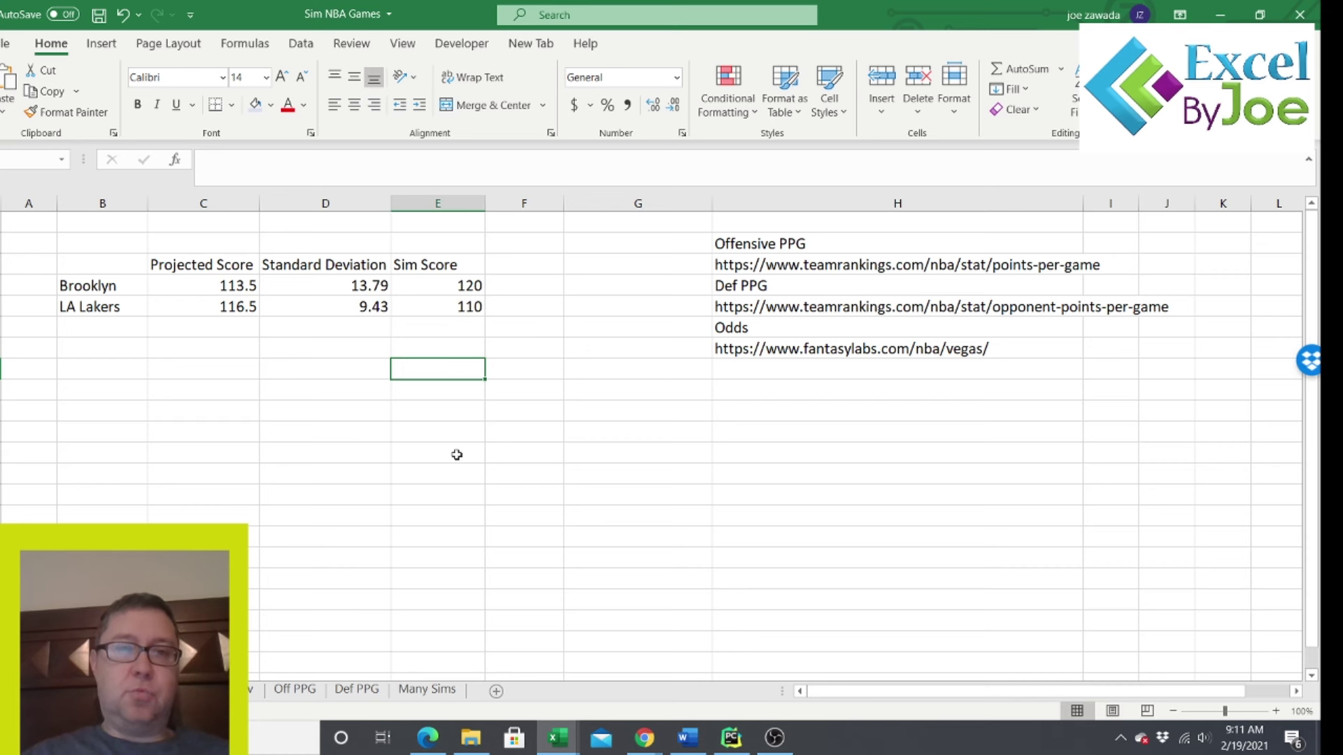
key("F9")
key("F9")
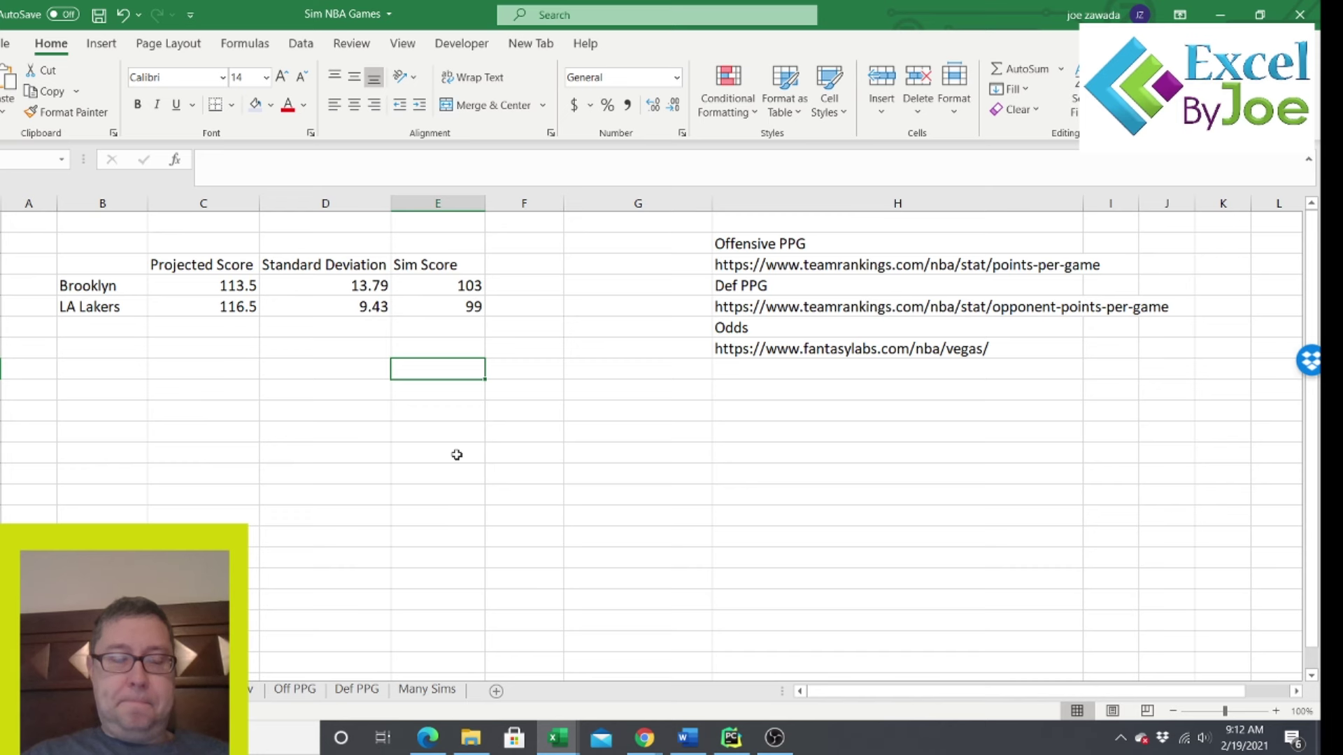
- Review the projected score and standard deviation inputs of Brooklyn and LA Lakers on the simulation sheet
left_click(200, 374)
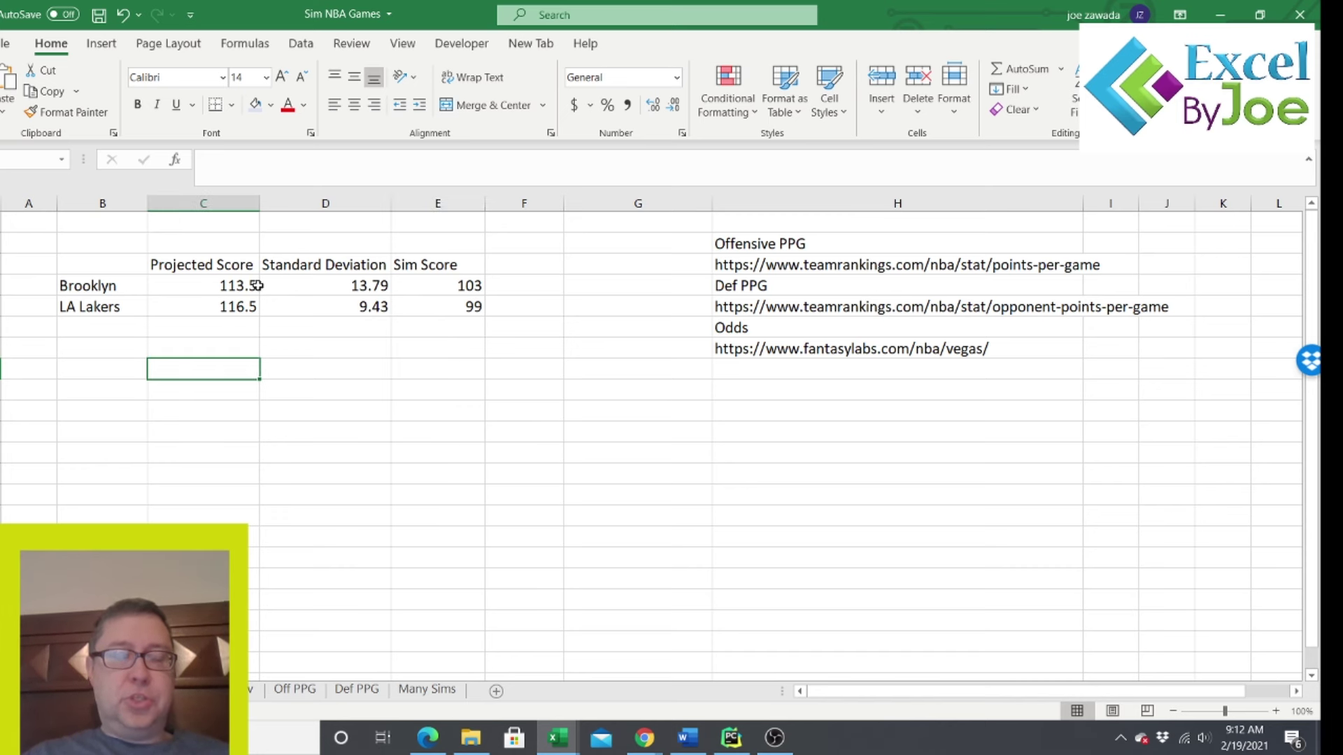
left_click(204, 287)
left_click(222, 306)
left_click(309, 284)
left_click(312, 303)
left_click(325, 281)
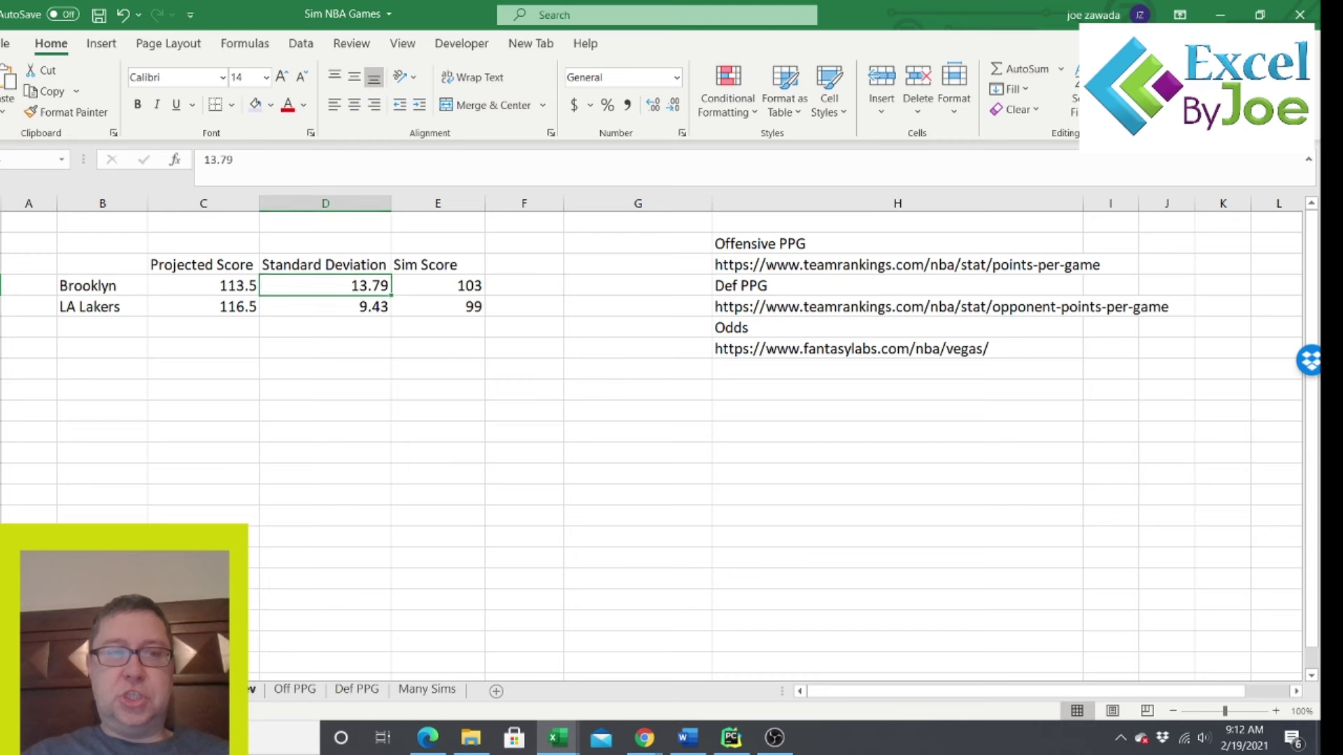
double_click(280, 306)
key("ctrl+Page_Up")
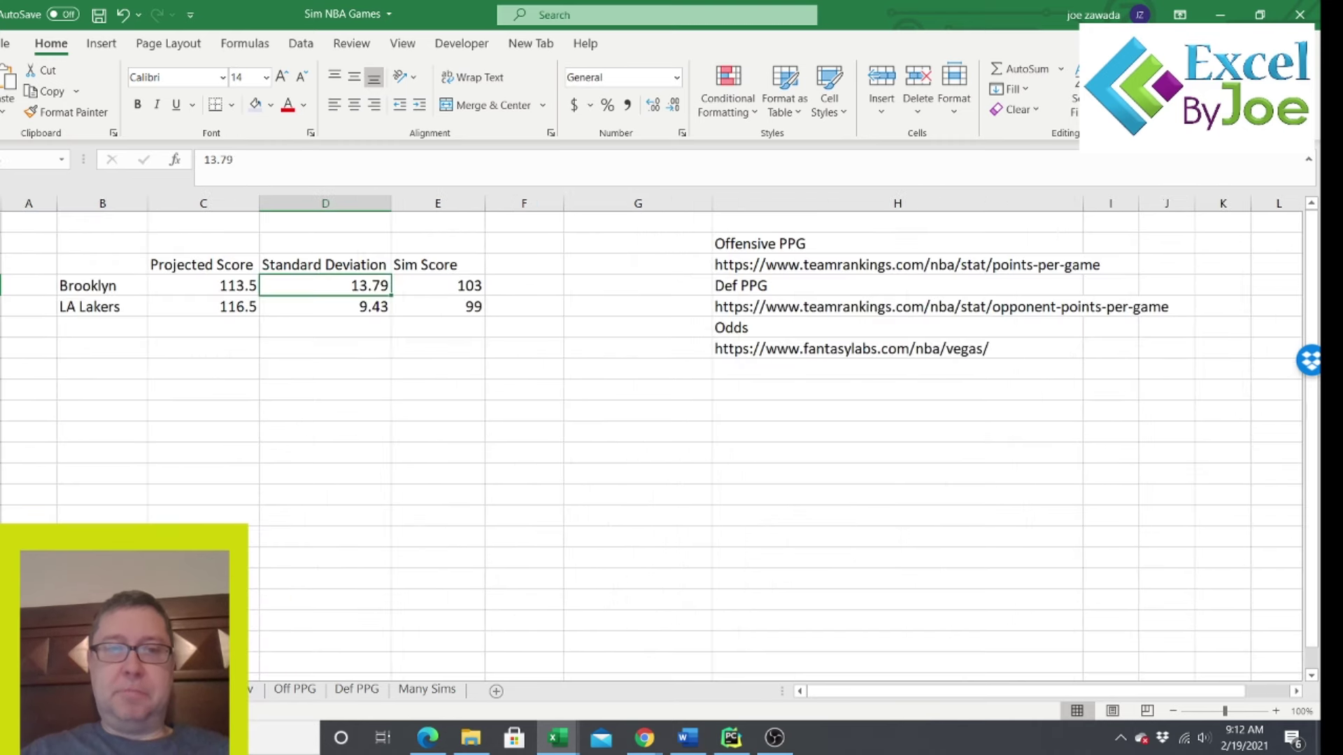
left_click(335, 353)
left_click(319, 392)
left_click(332, 350)
left_click(321, 393)
left_click(330, 350)
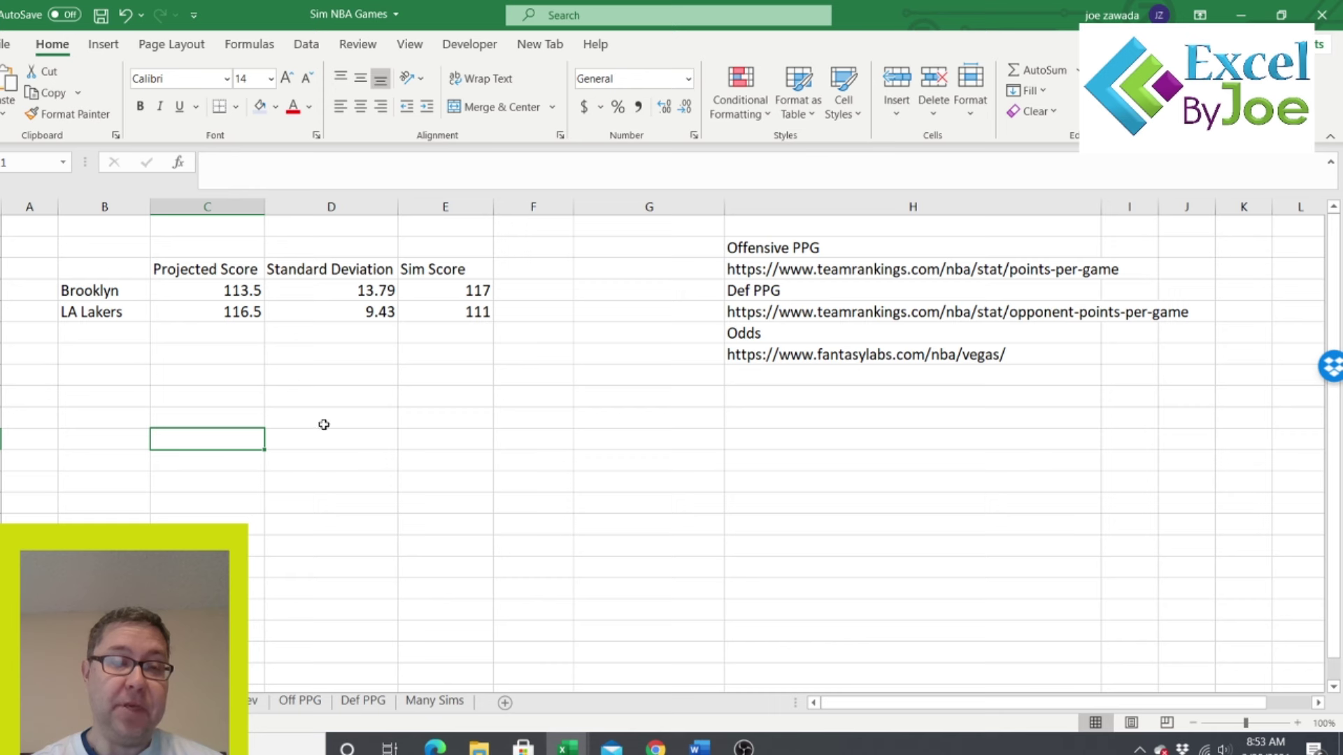
left_click(347, 393)
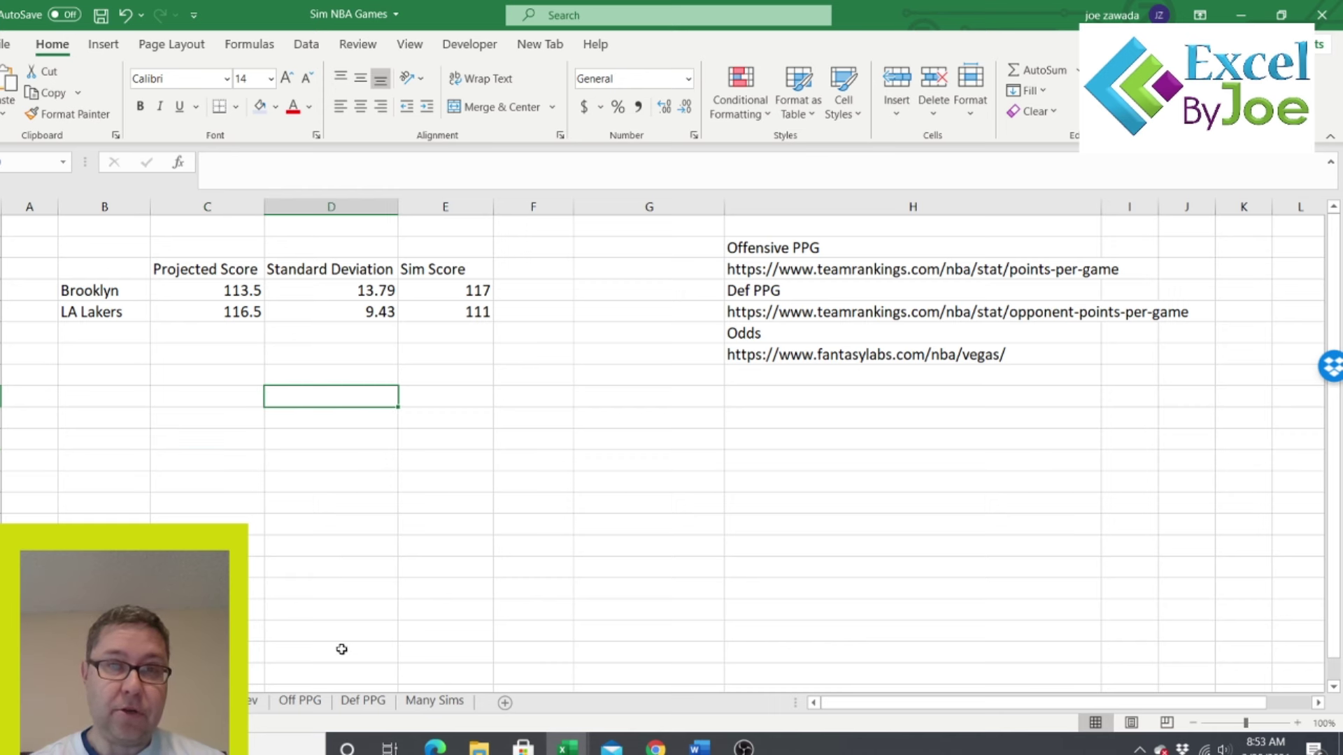
- On the Many Sims sheet, widen all columns and increase the height of all rows
left_click(434, 698)
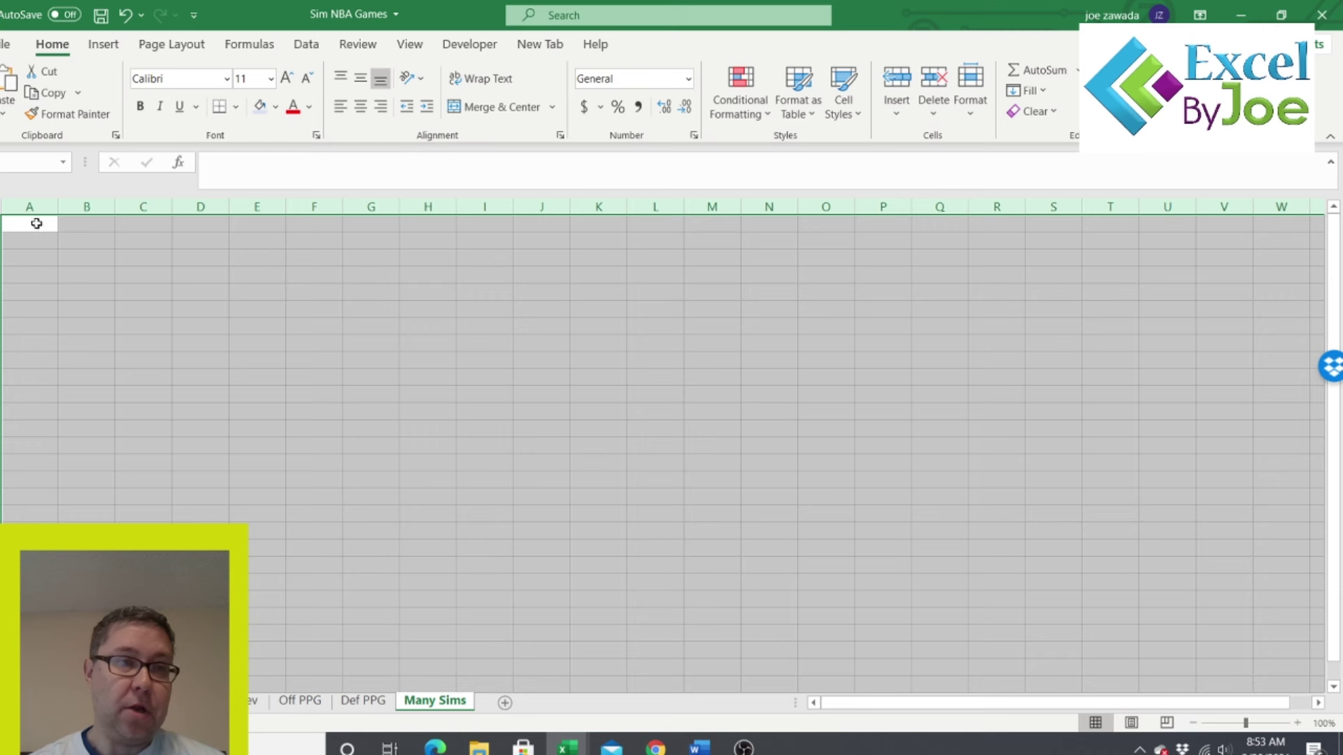
left_click_drag(58, 207, 80, 205)
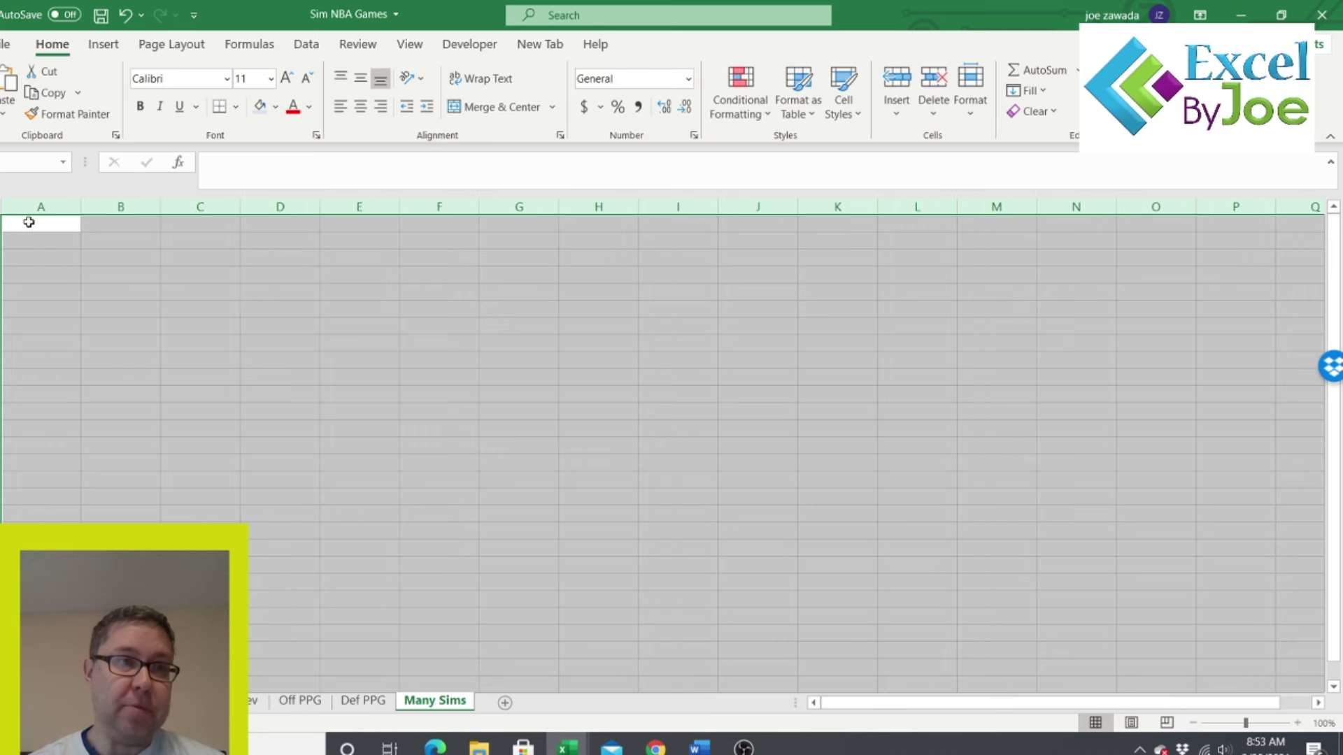
left_click_drag(6, 231, 5, 248)
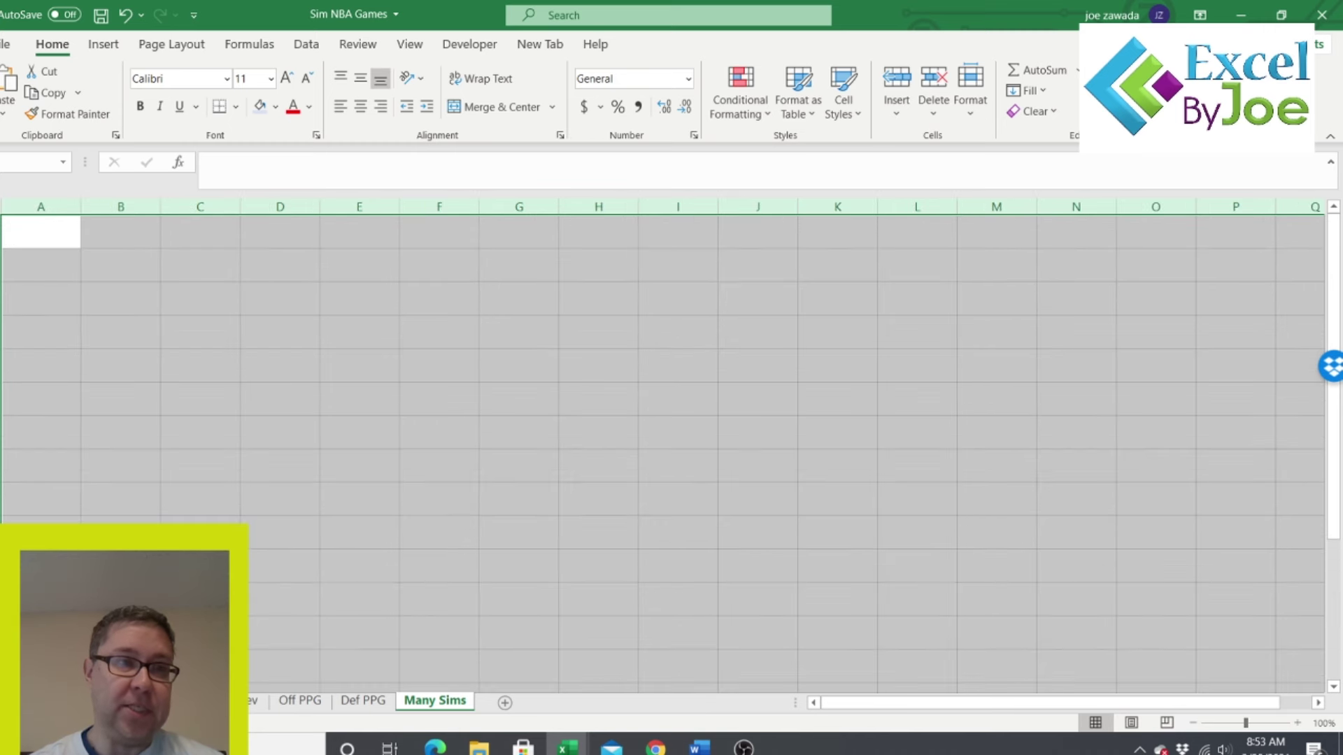
- Fill the entire Many Sims sheet with the lightest gold theme color
left_click(108, 325)
key("ctrl+a")
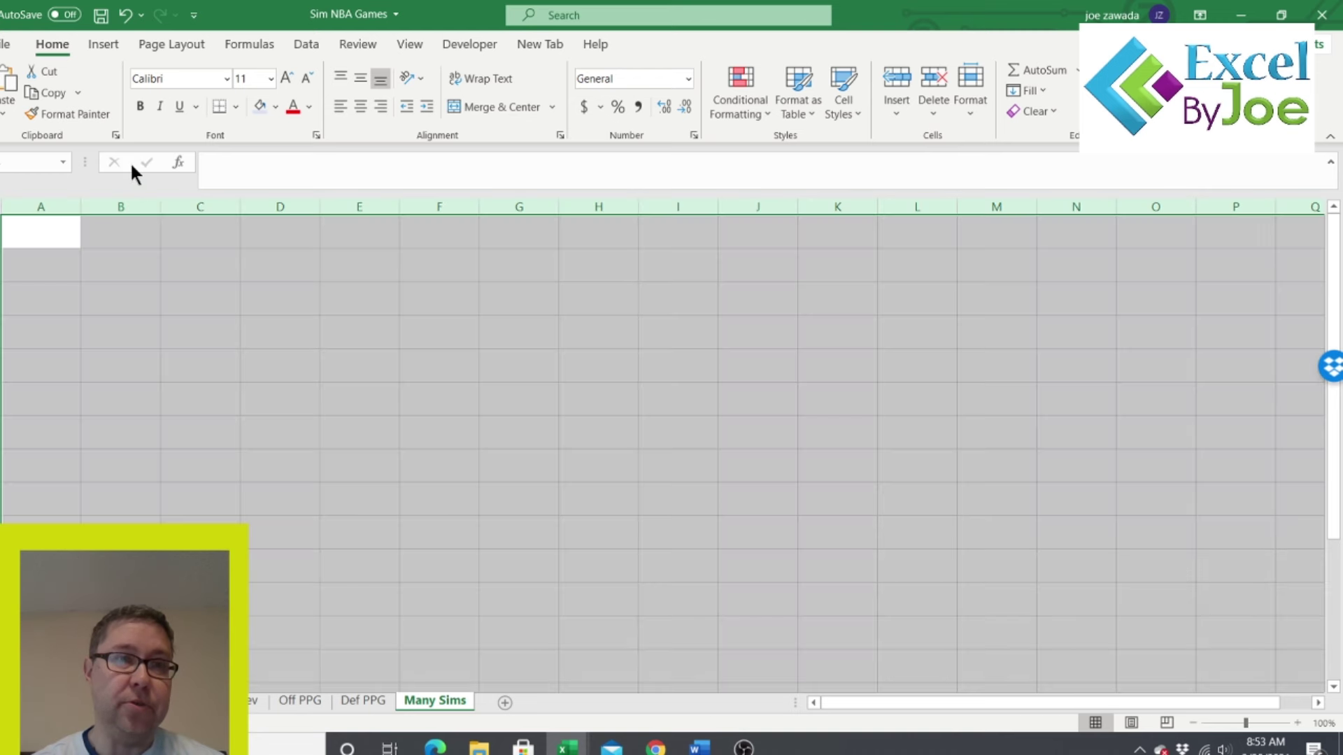
left_click(275, 105)
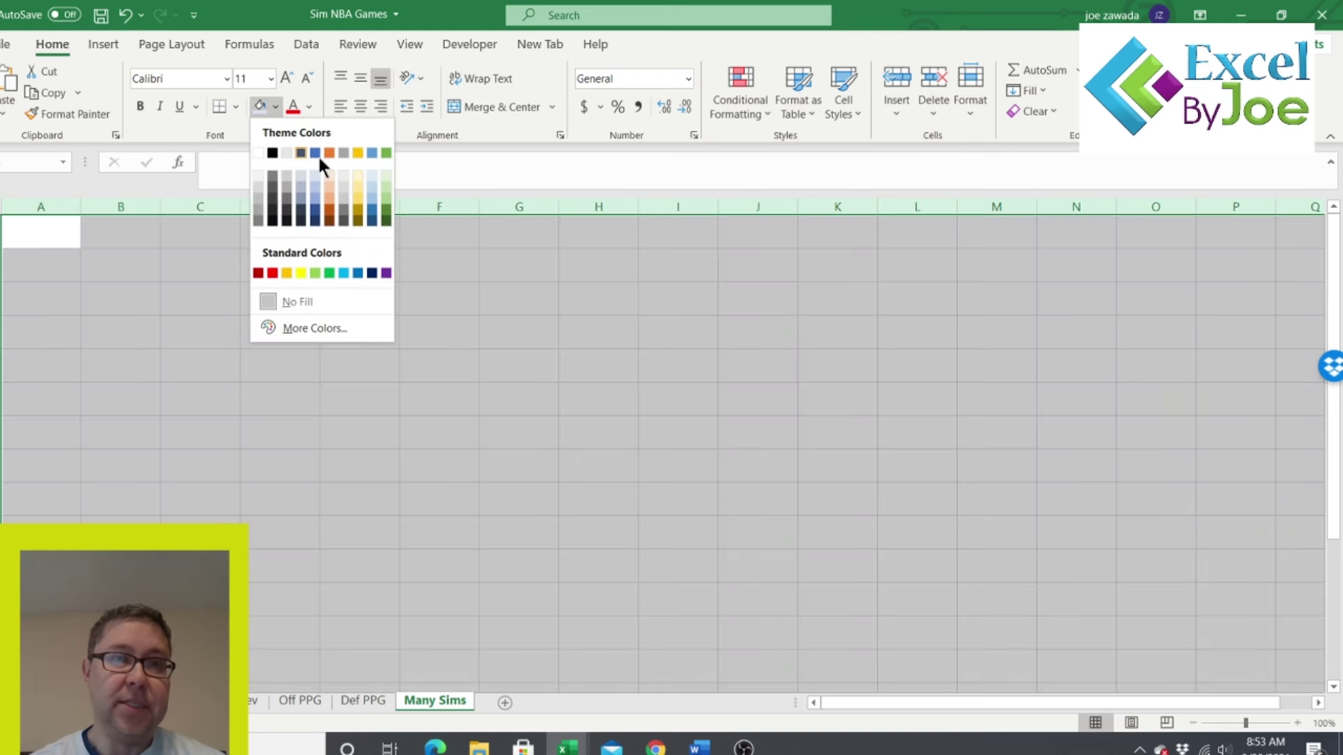
left_click(357, 173)
left_click(243, 343)
left_click(180, 426)
left_click(165, 355)
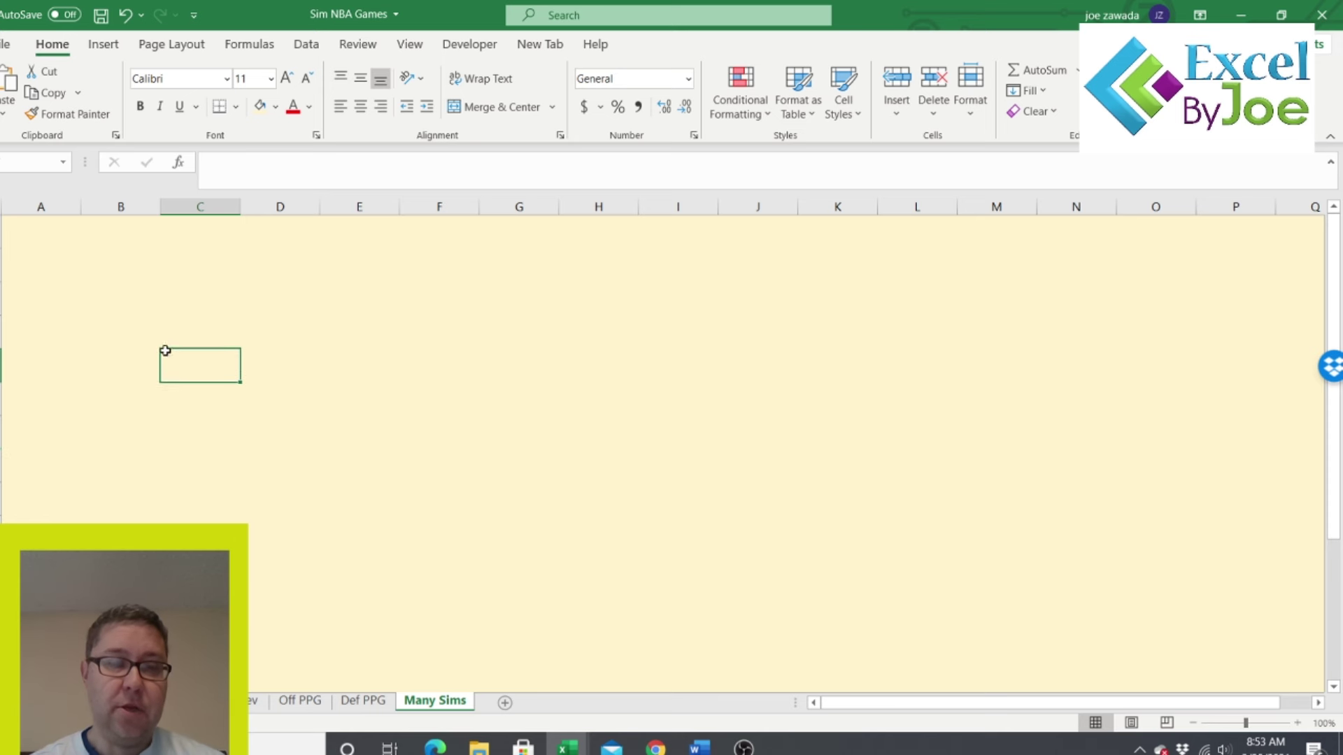
- Enter the title "Multi Simulations NBA" in cell B1 of Many Sims and enlarge its font to size 16
left_click(134, 245)
type("Mu")
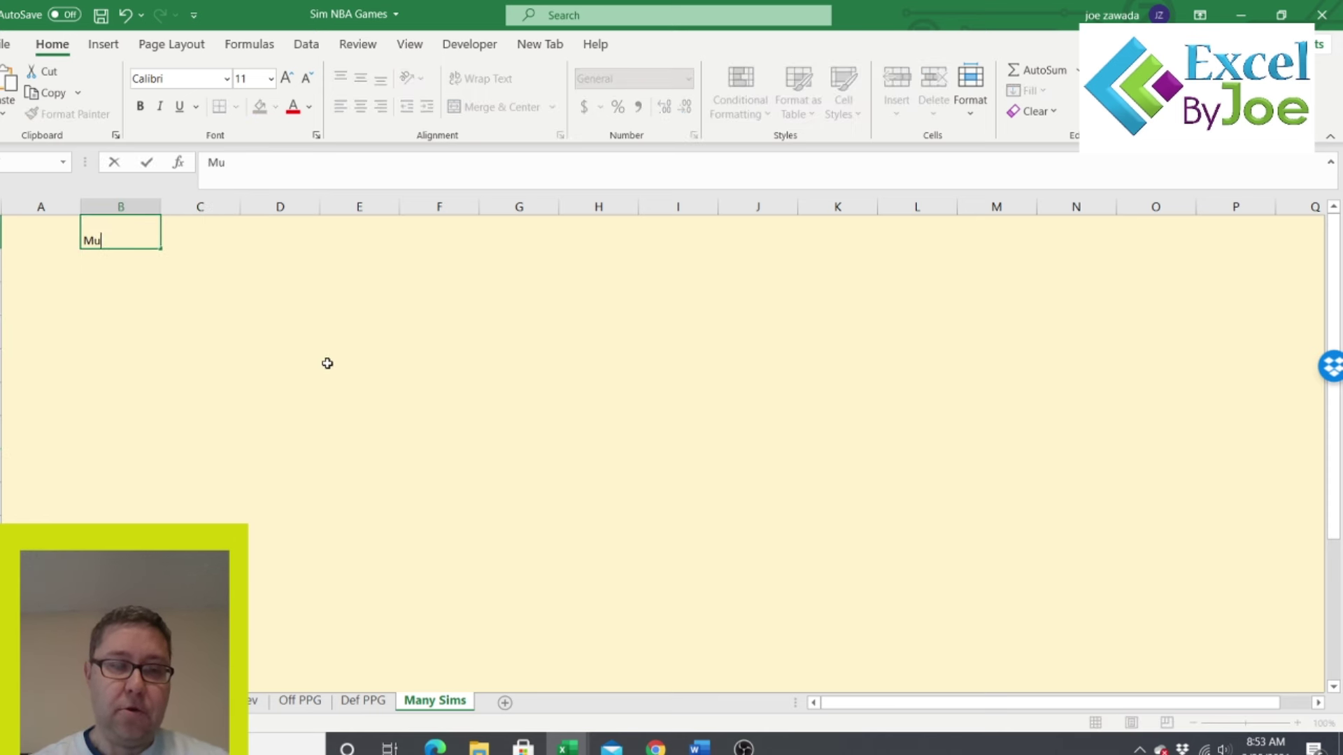
type("lti Simulations NBA")
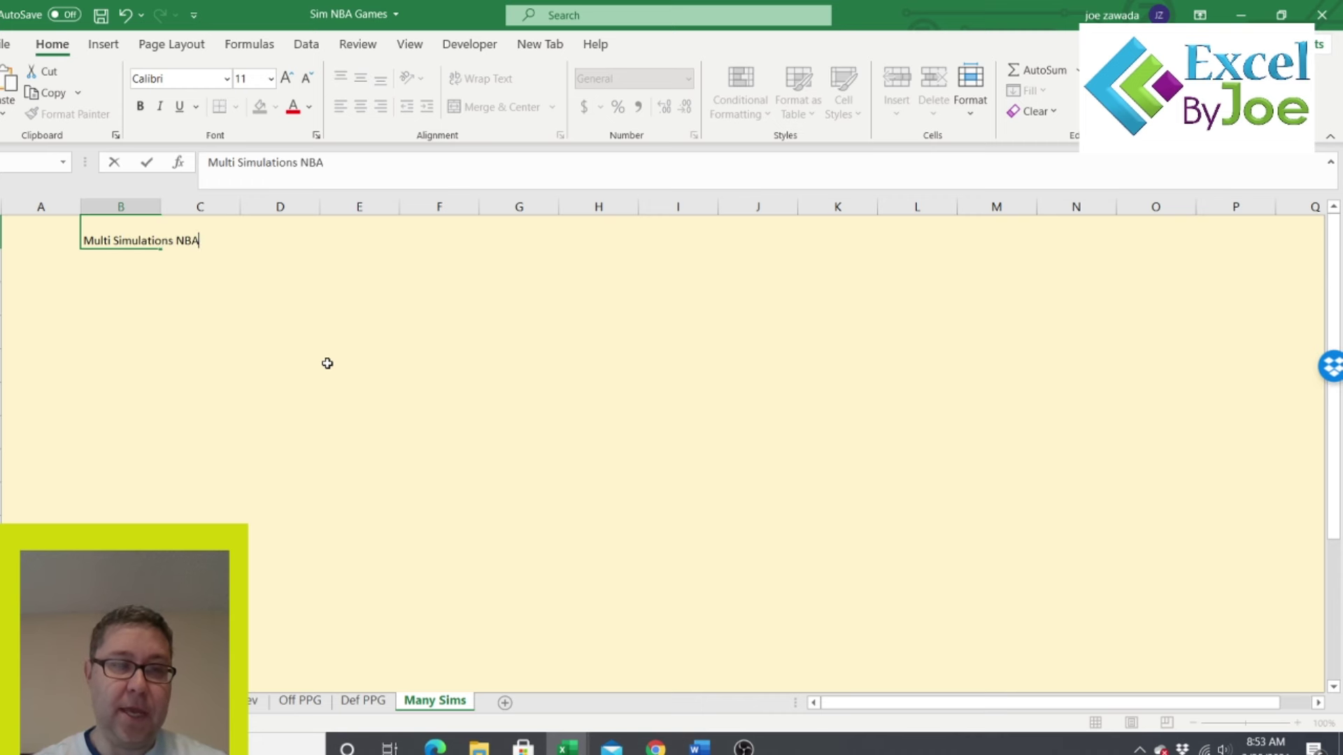
key("Return")
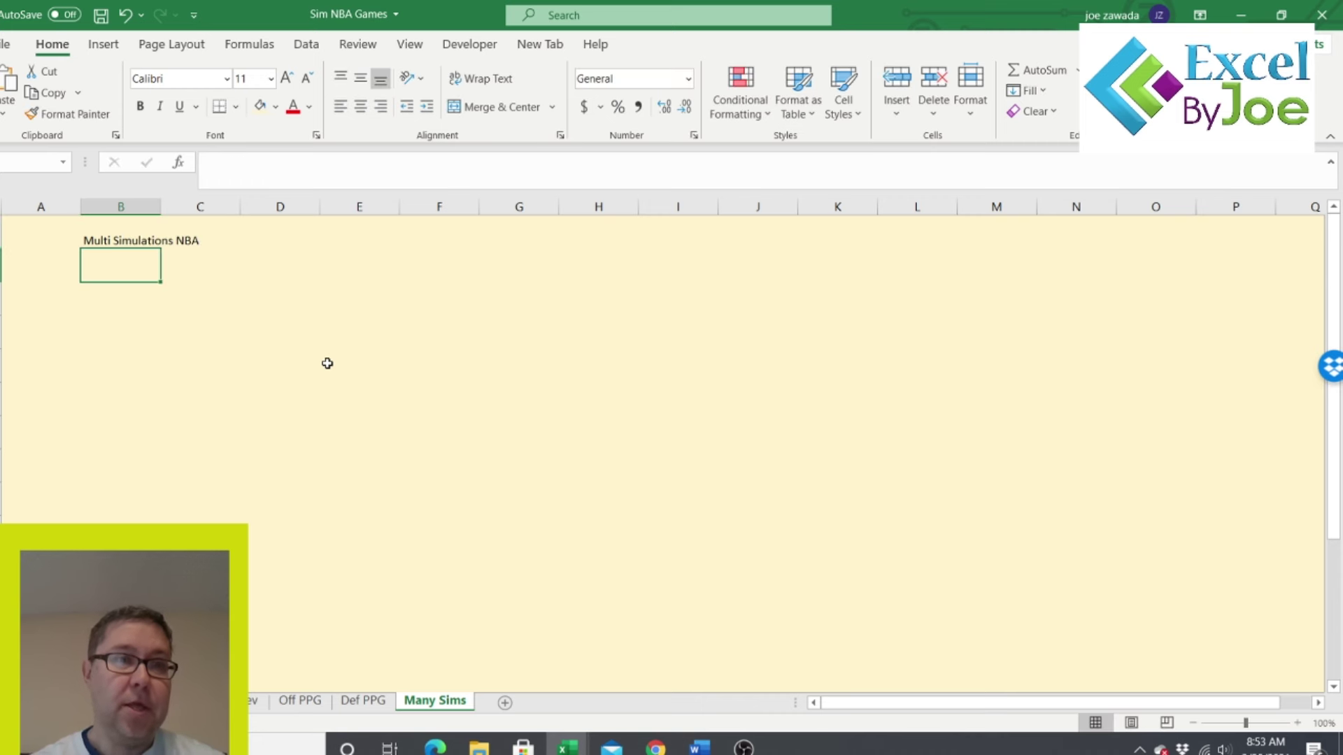
left_click(137, 231)
left_click(286, 77)
left_click(286, 77)
left_click(286, 77)
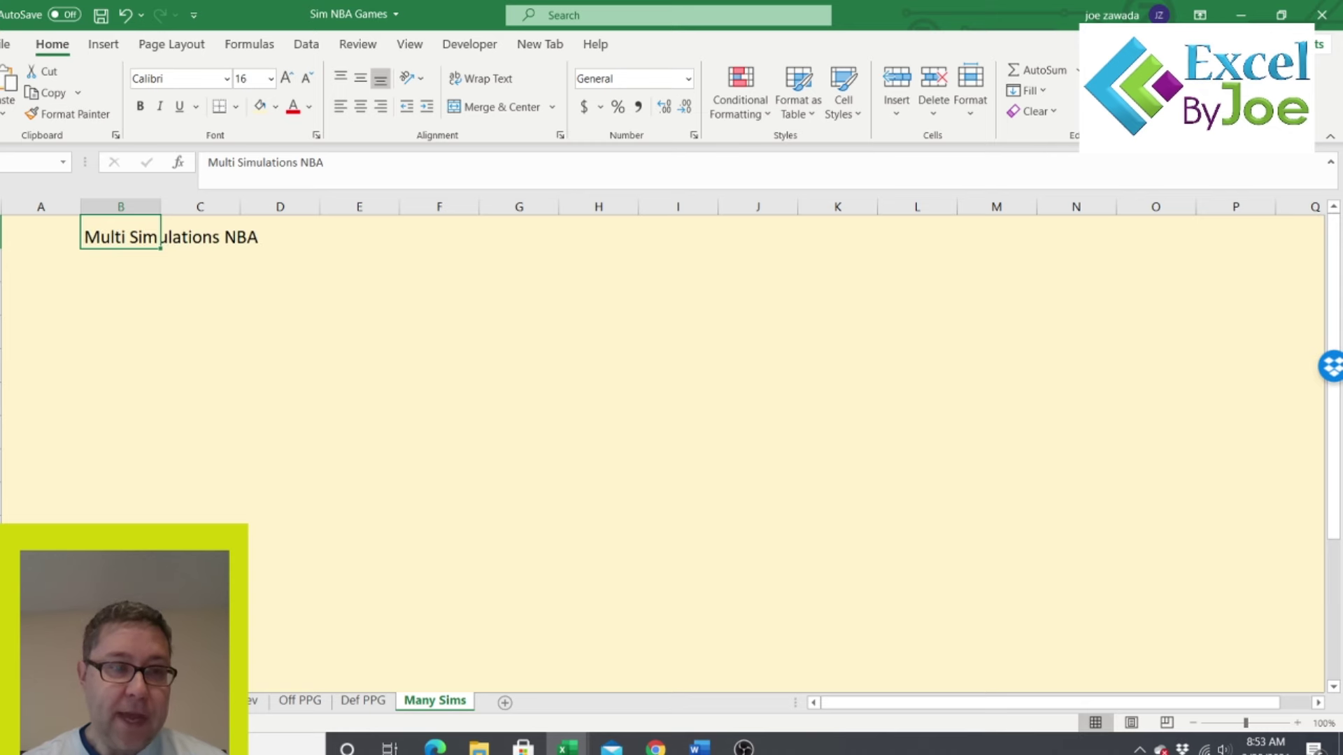
- Copy the fantasylabs.com/nba/vegas odds link from the simulation sheet into H1 of Many Sims and give that cell the light gold fill
key("ctrl+Page_Up")
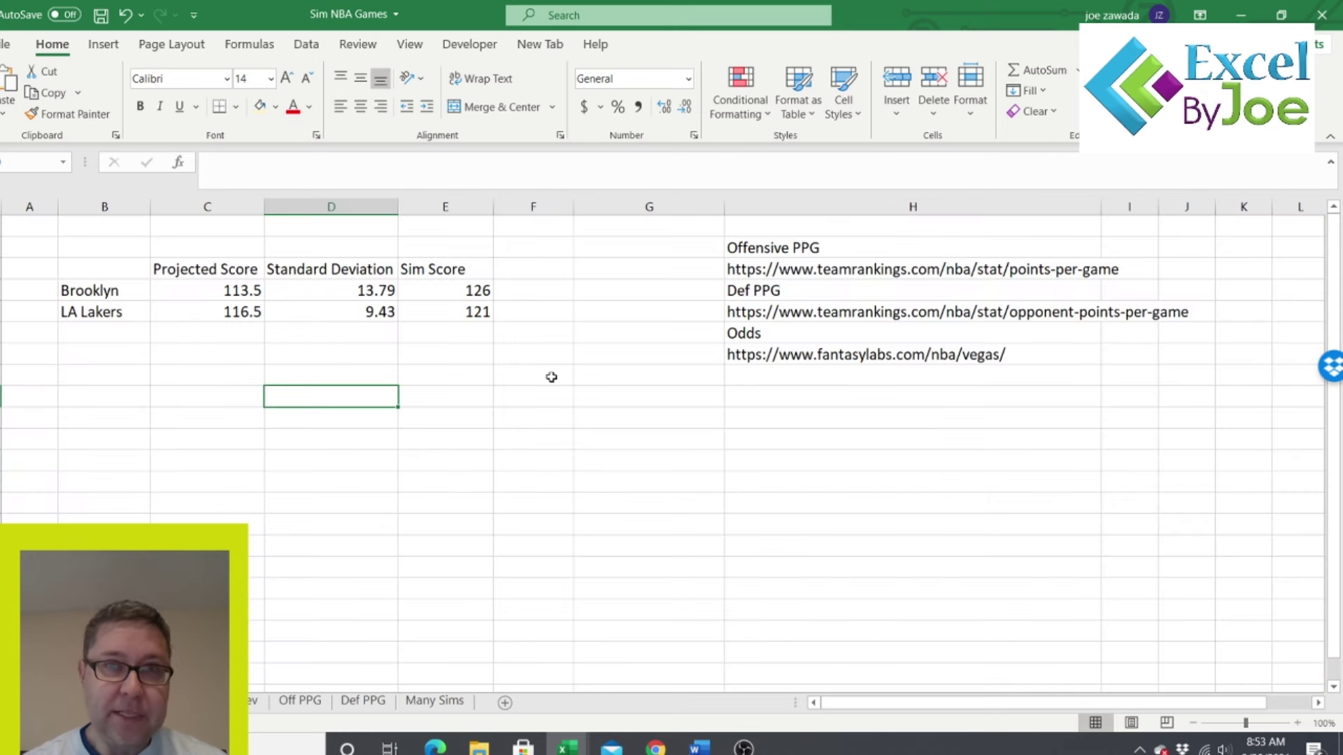
left_click(762, 358)
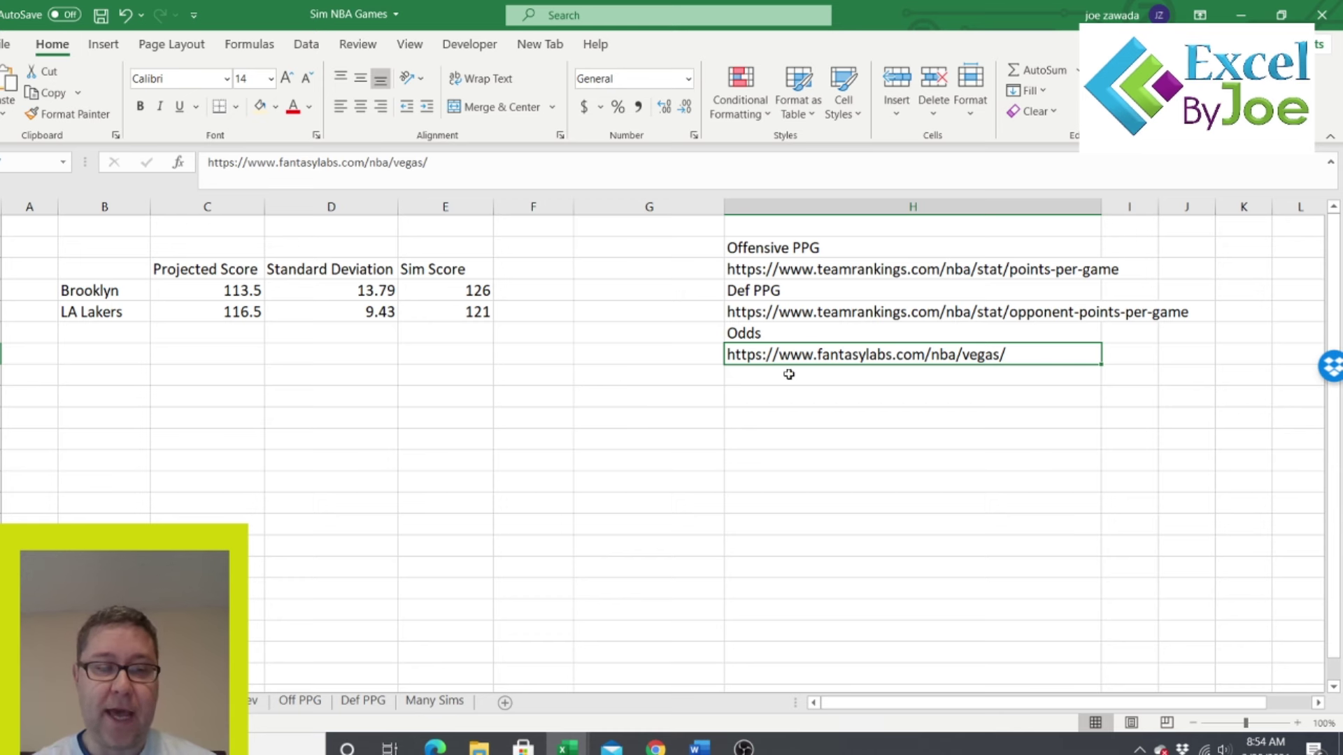
key("ctrl+c")
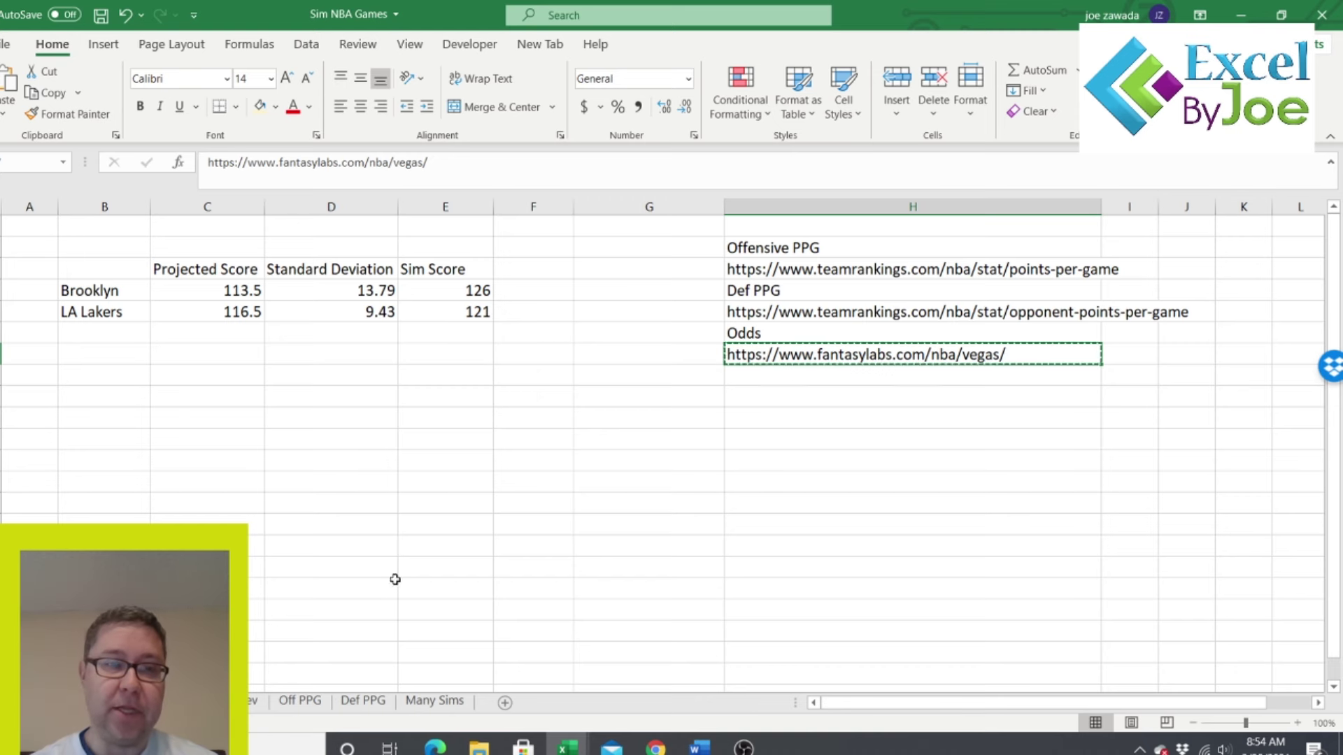
left_click(430, 699)
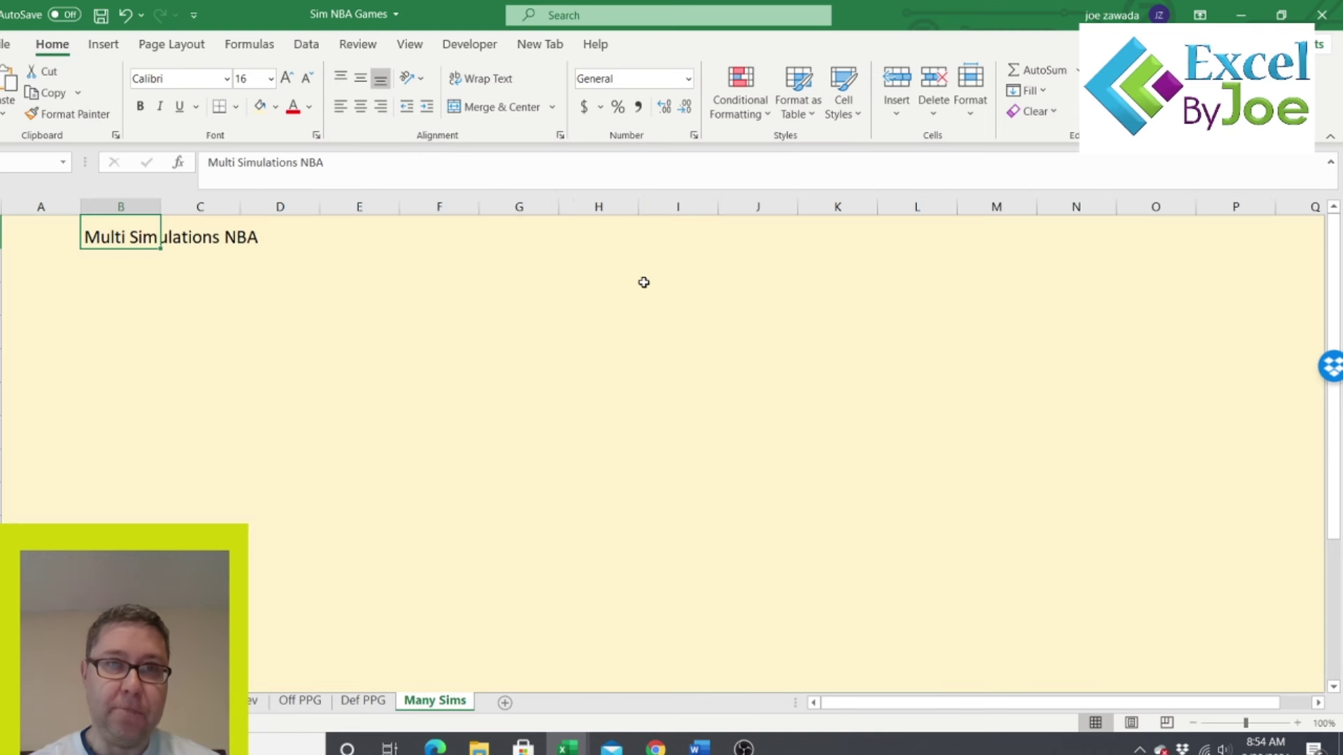
left_click(593, 237)
key("ctrl+v")
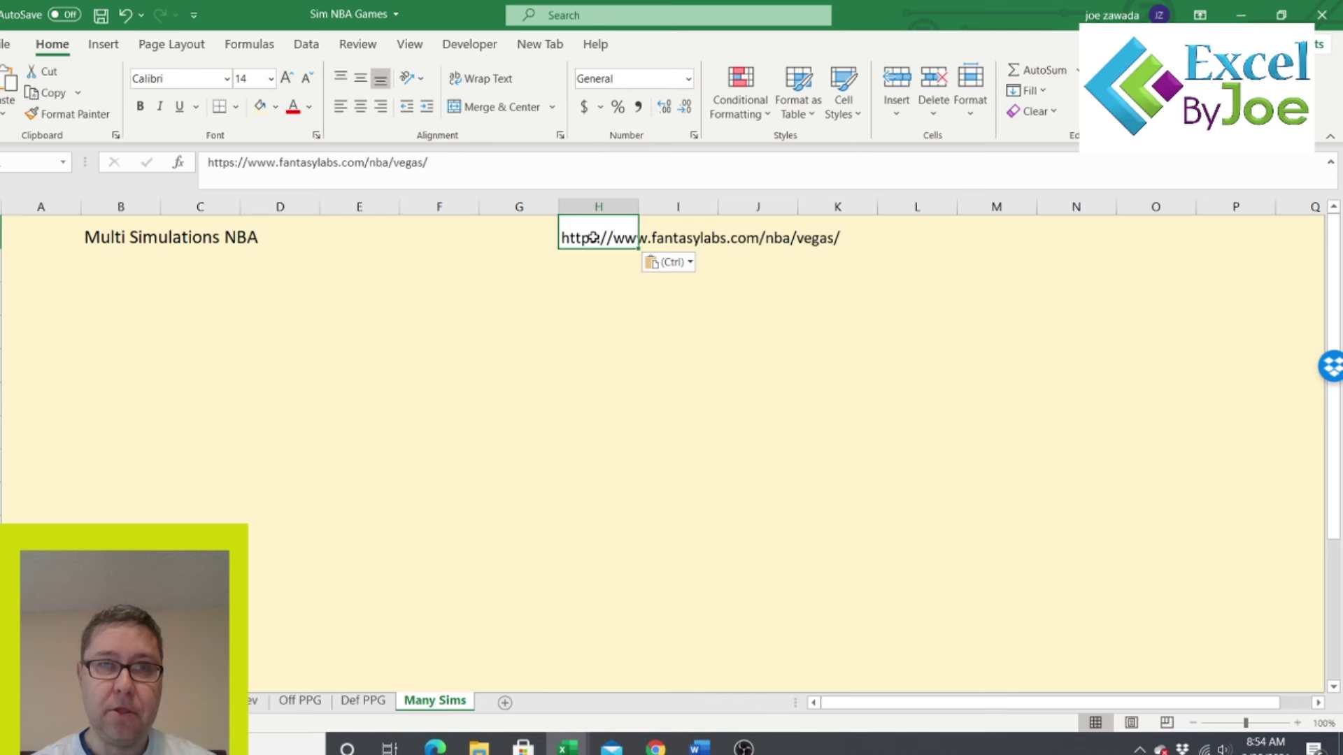
left_click(539, 269)
left_click(604, 230)
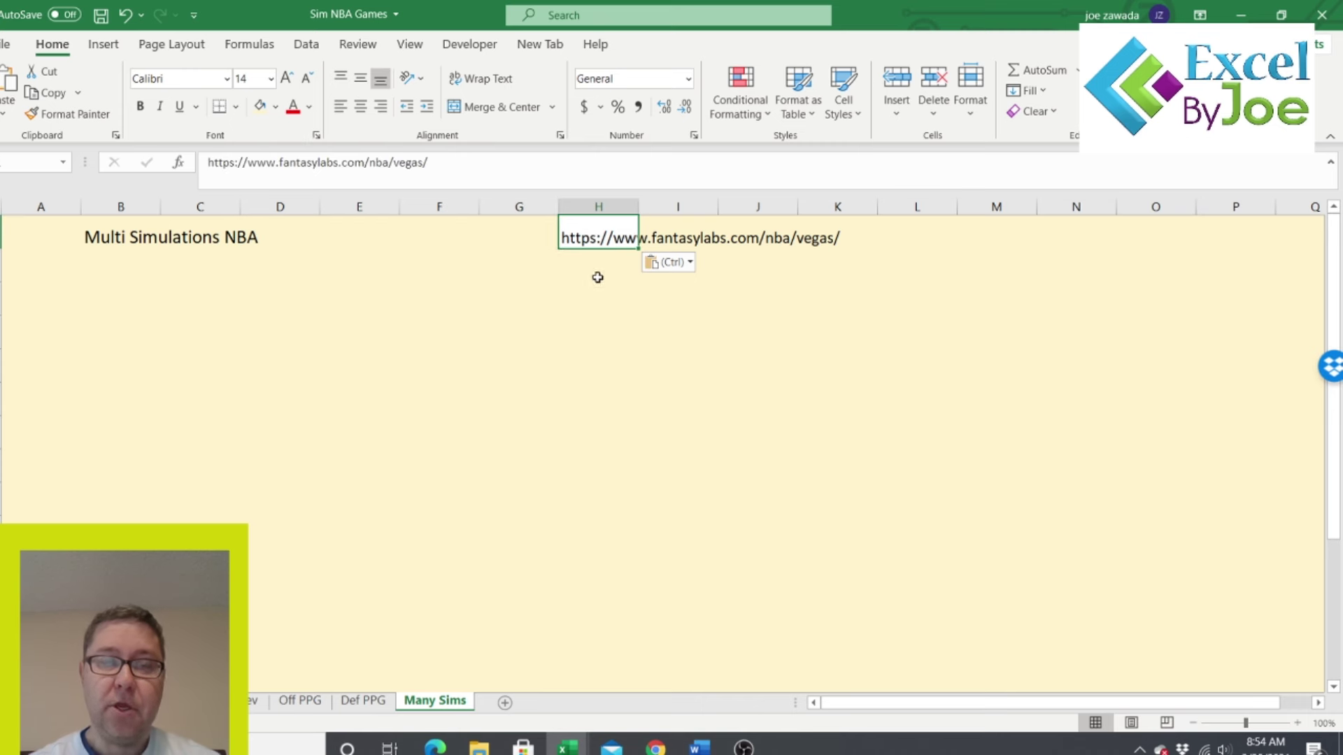
left_click(260, 105)
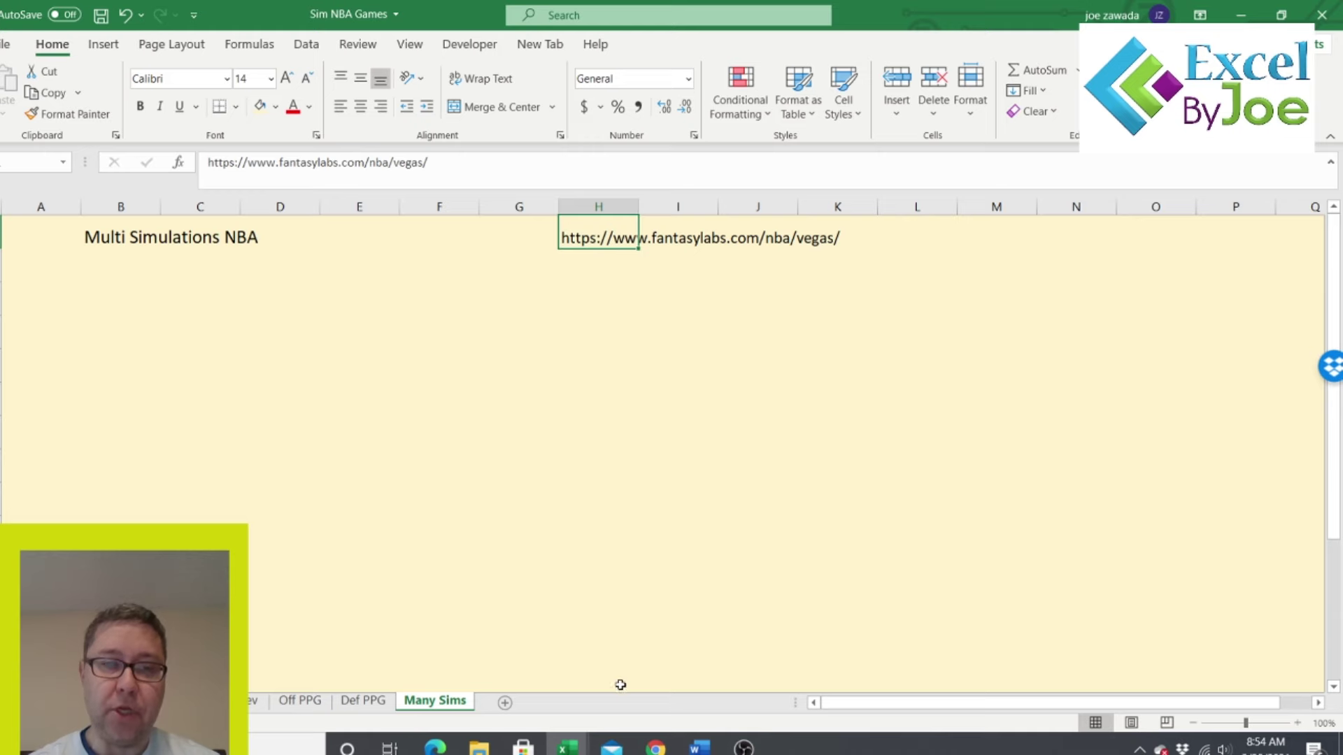
- Switch to Chrome and review the implied live scores on the FantasyLabs NBA Vegas dashboard
mouse_move(655, 747)
left_click(715, 666)
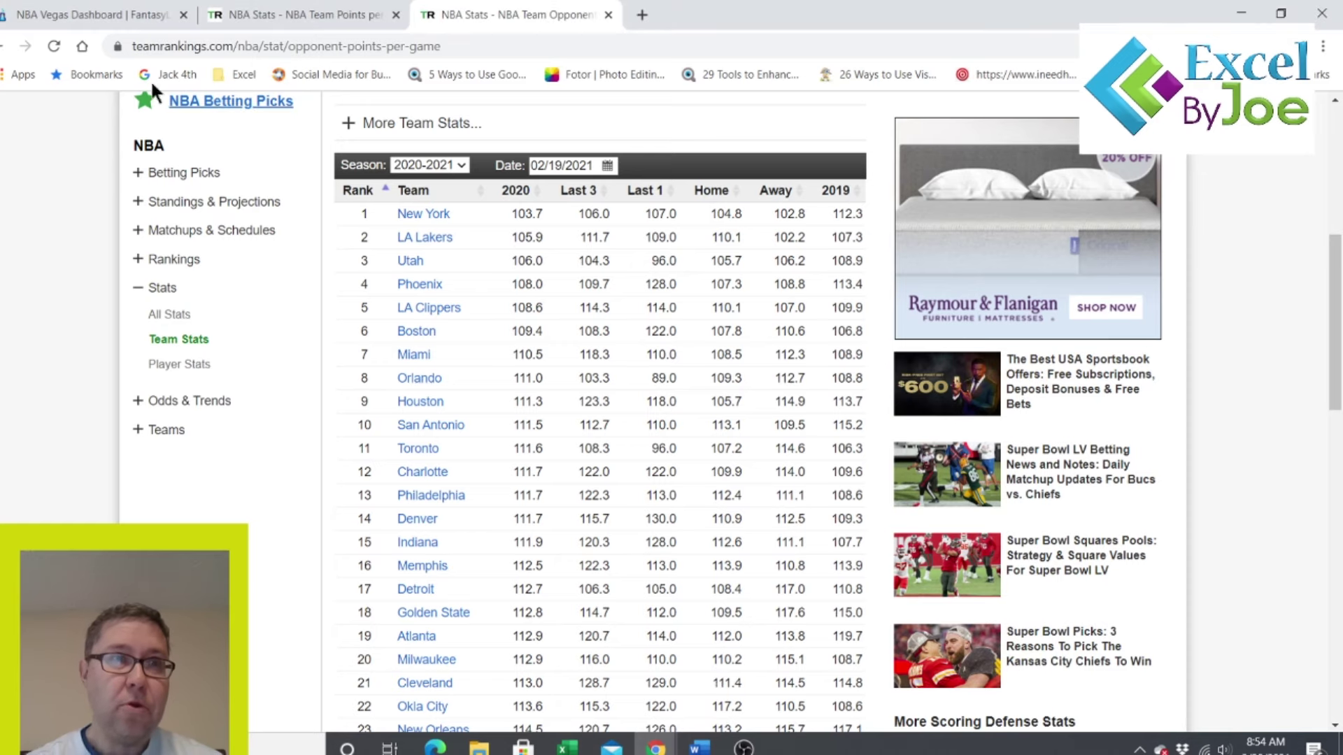
left_click(56, 9)
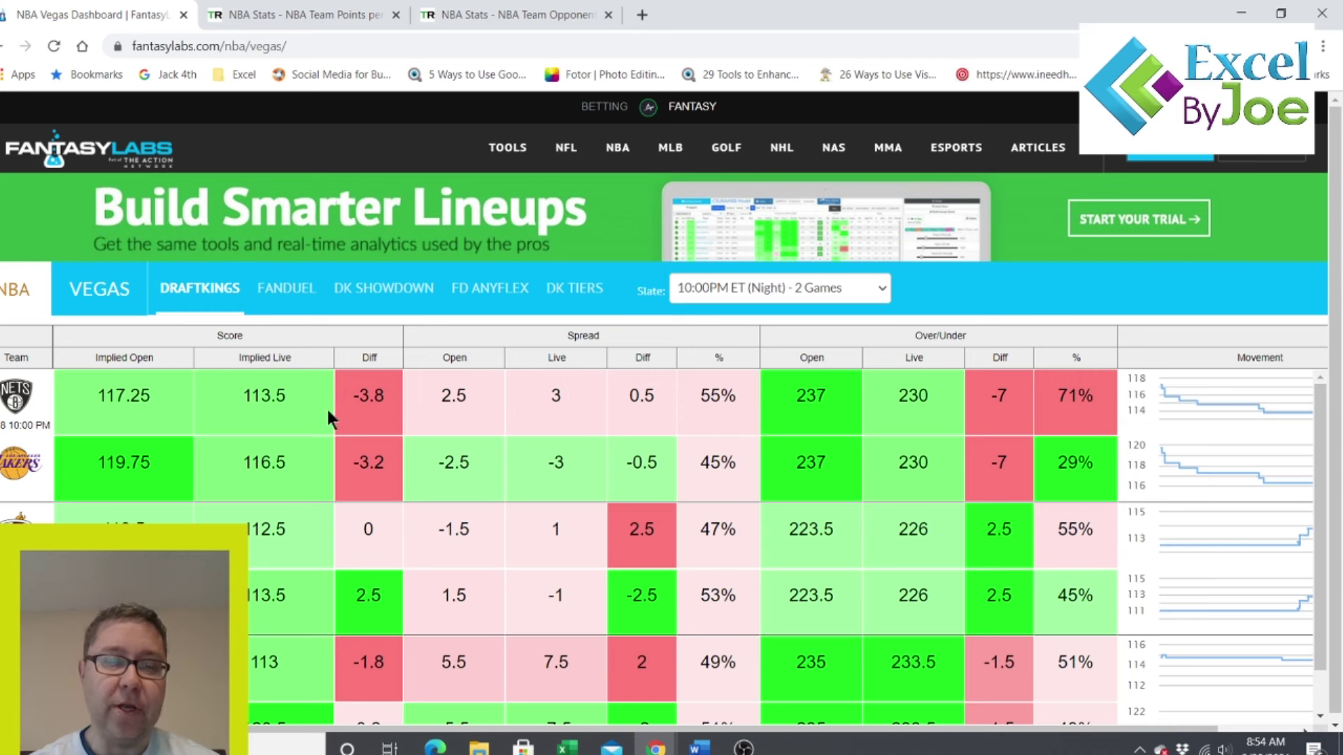
left_click(1241, 15)
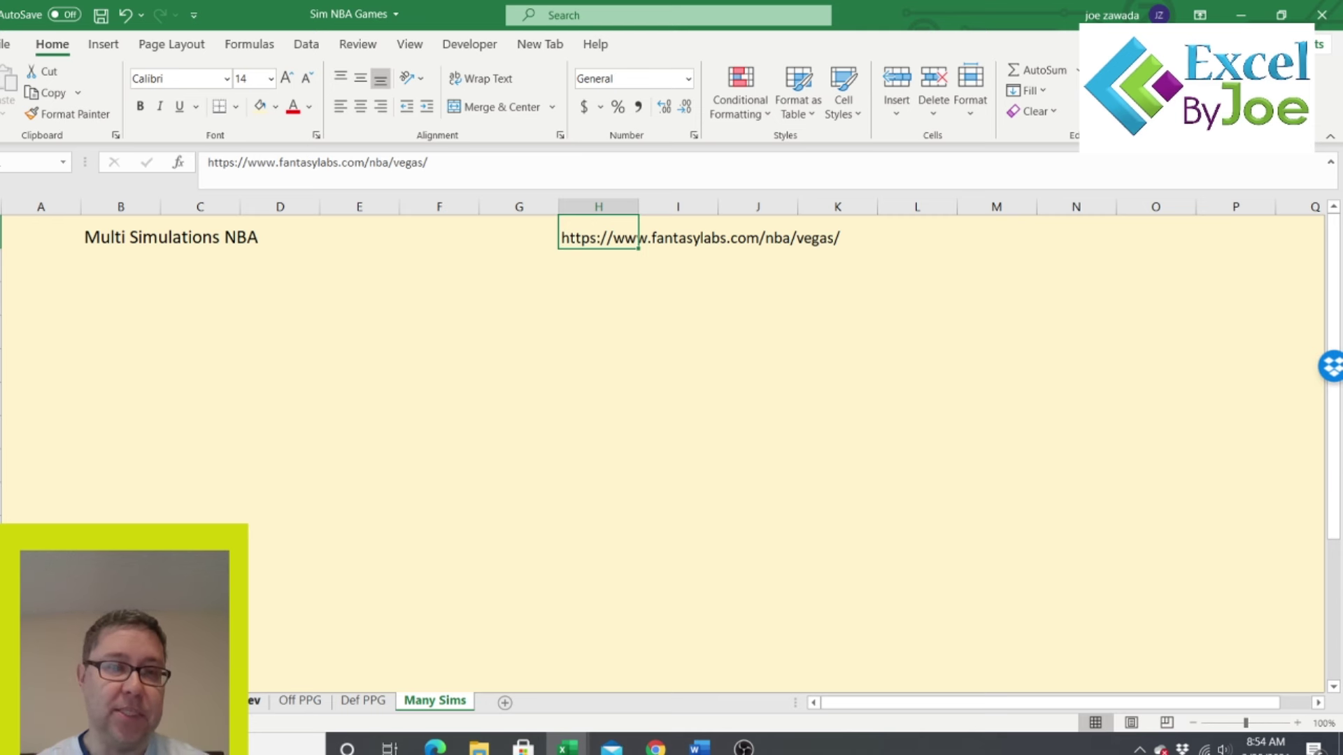
- Select cell A1 on the Off PPG sheet and copy the address of the TeamRankings points-per-game page from Chrome
left_click(307, 699)
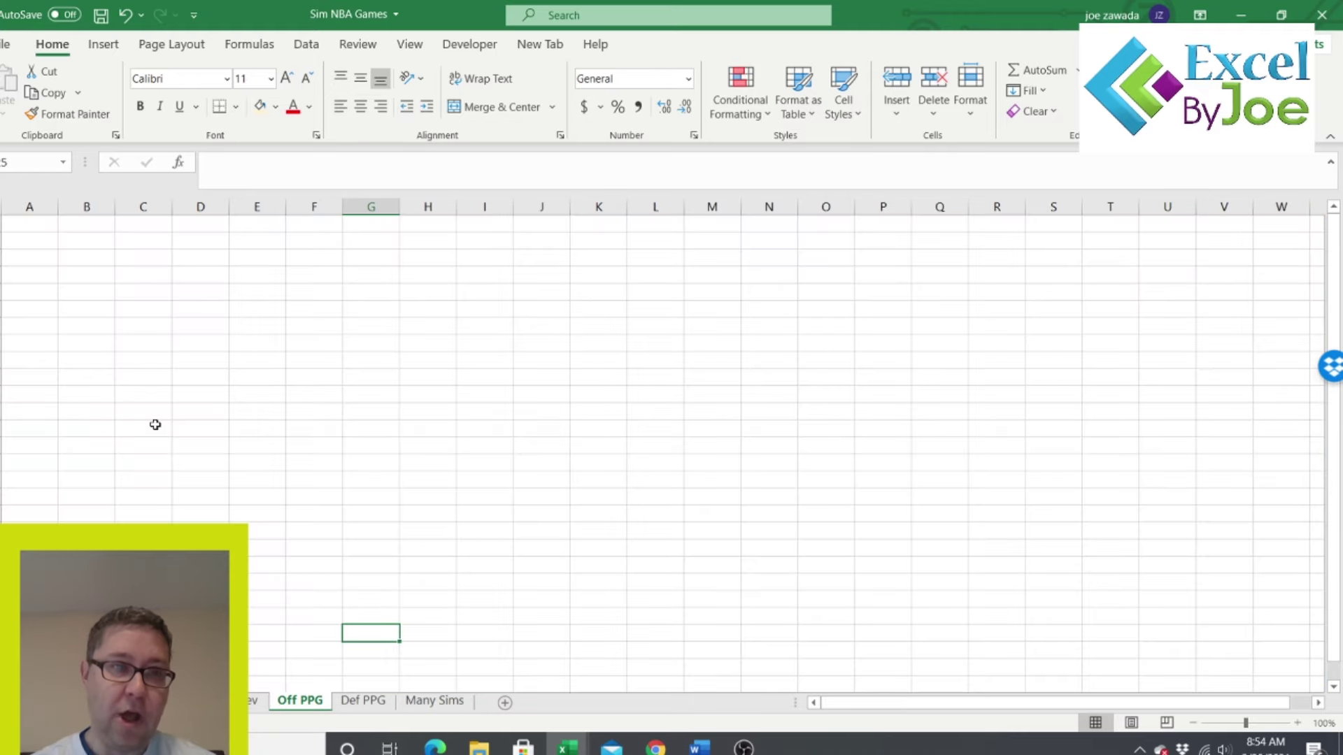
left_click(30, 224)
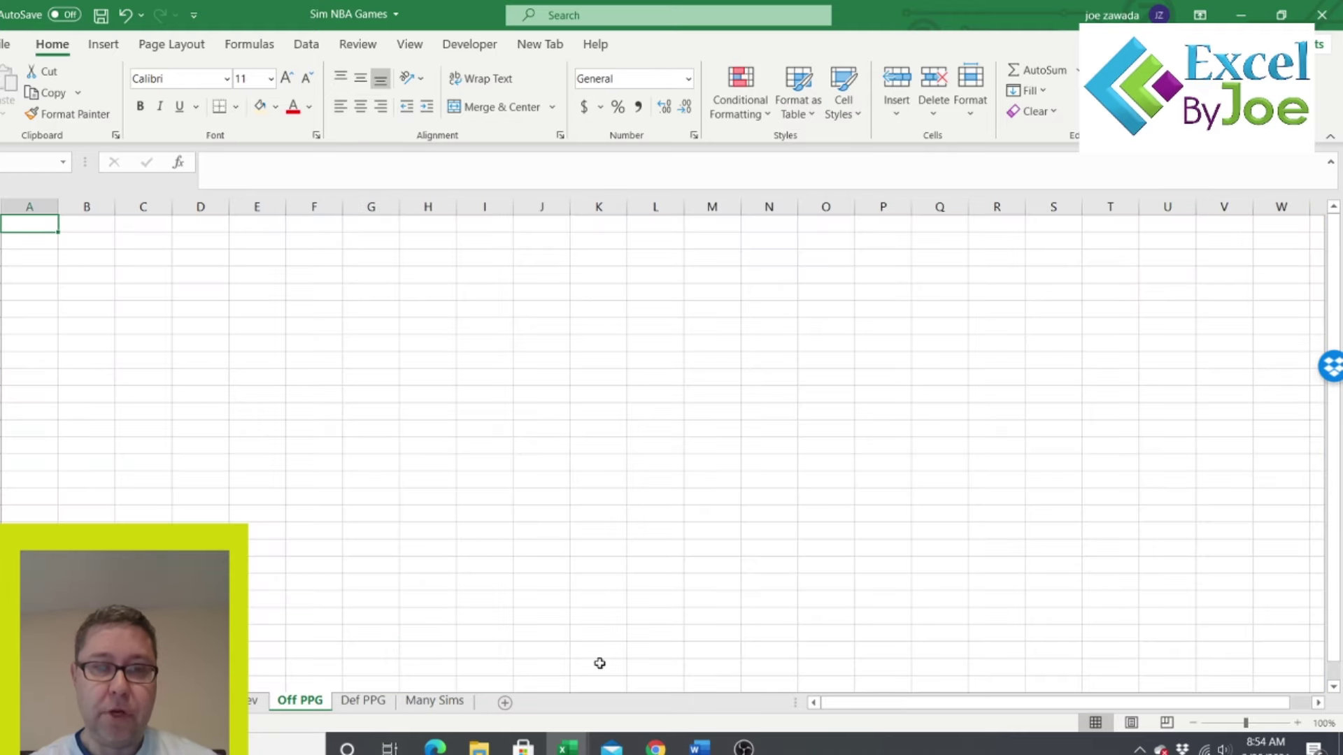
mouse_move(655, 747)
left_click(719, 669)
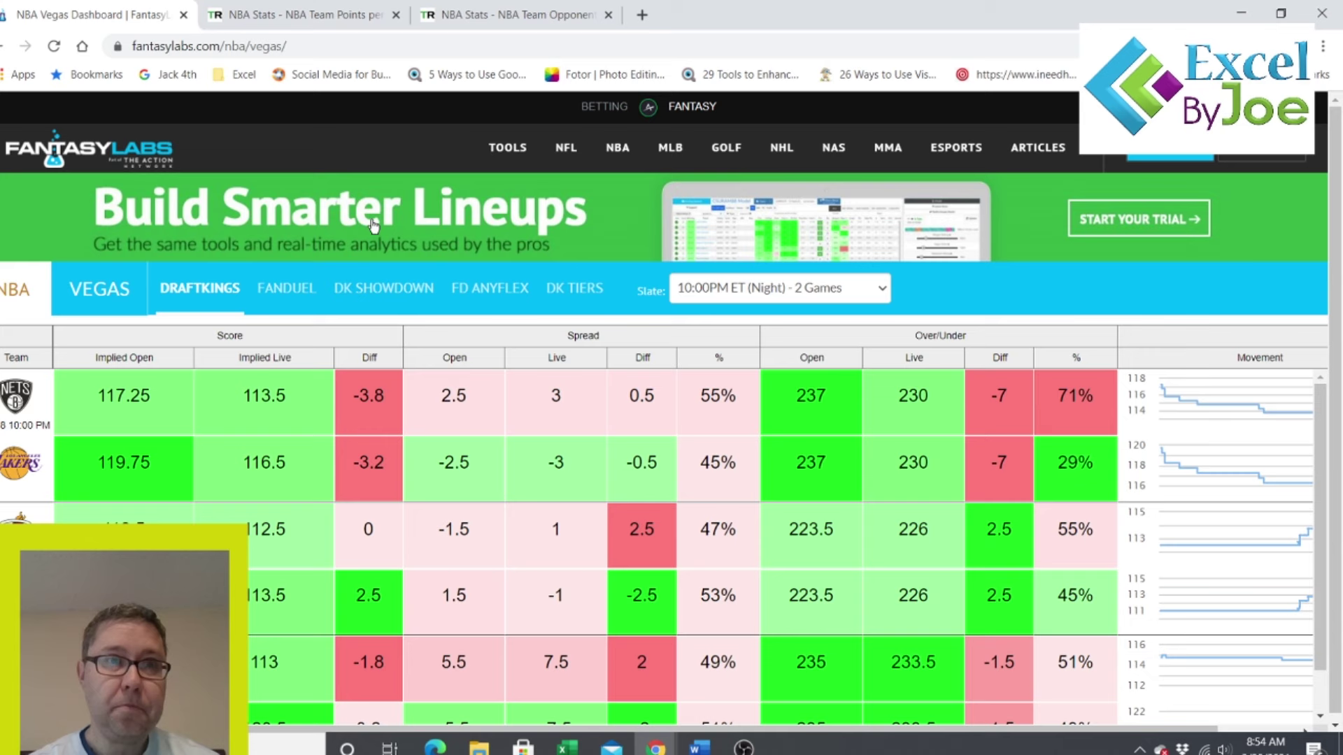
left_click(304, 9)
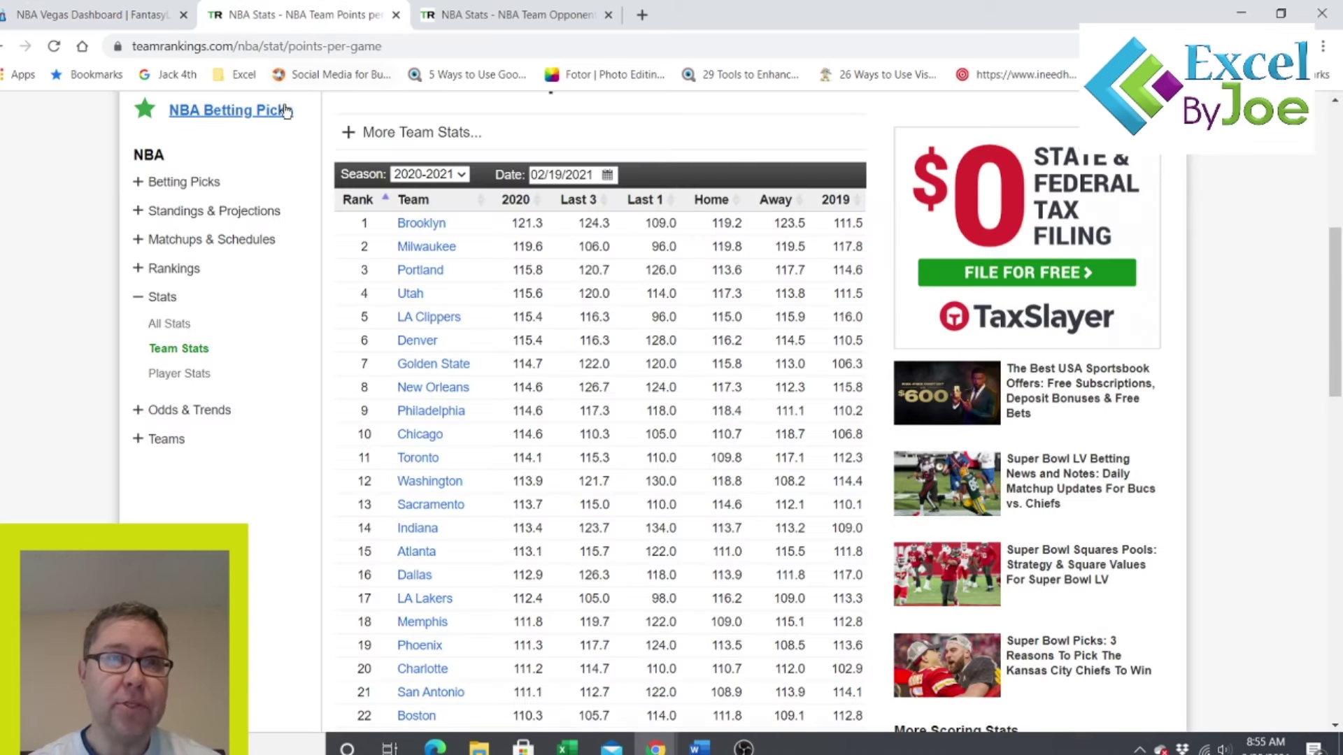
left_click(400, 46)
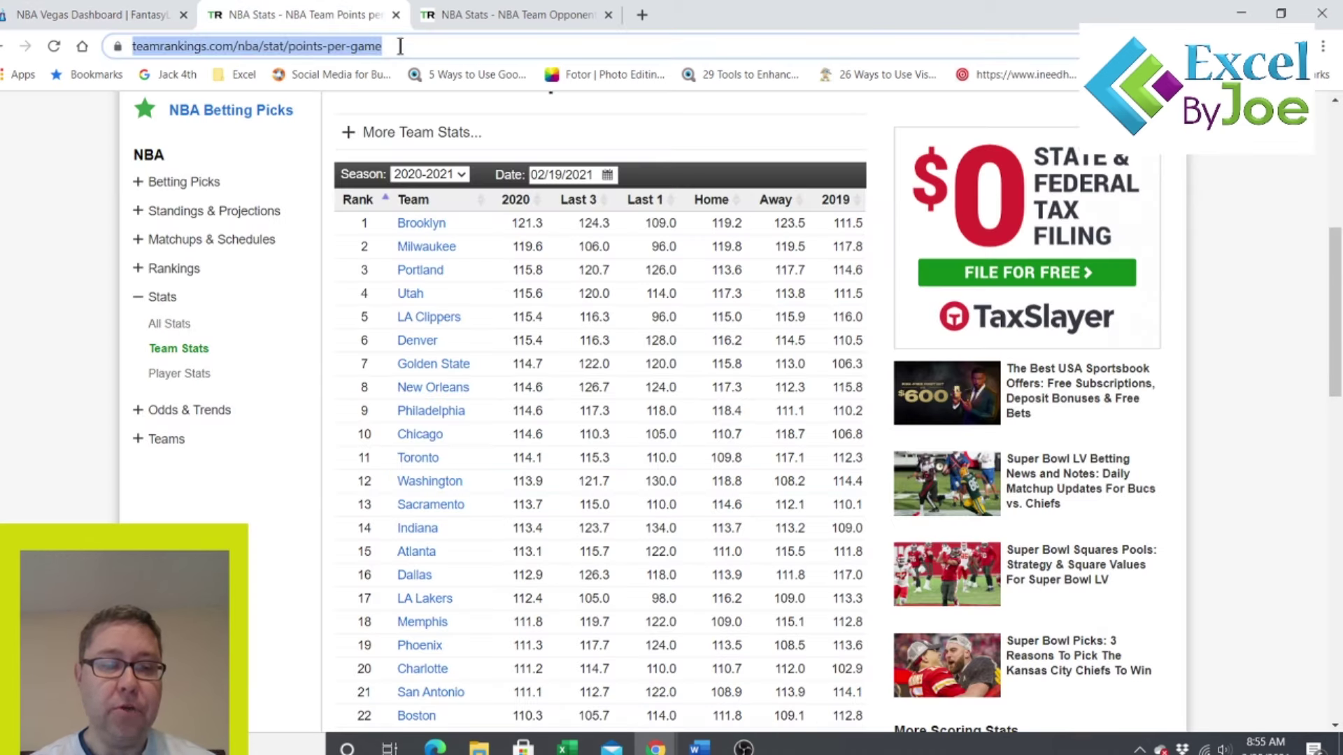
key("alt+Tab")
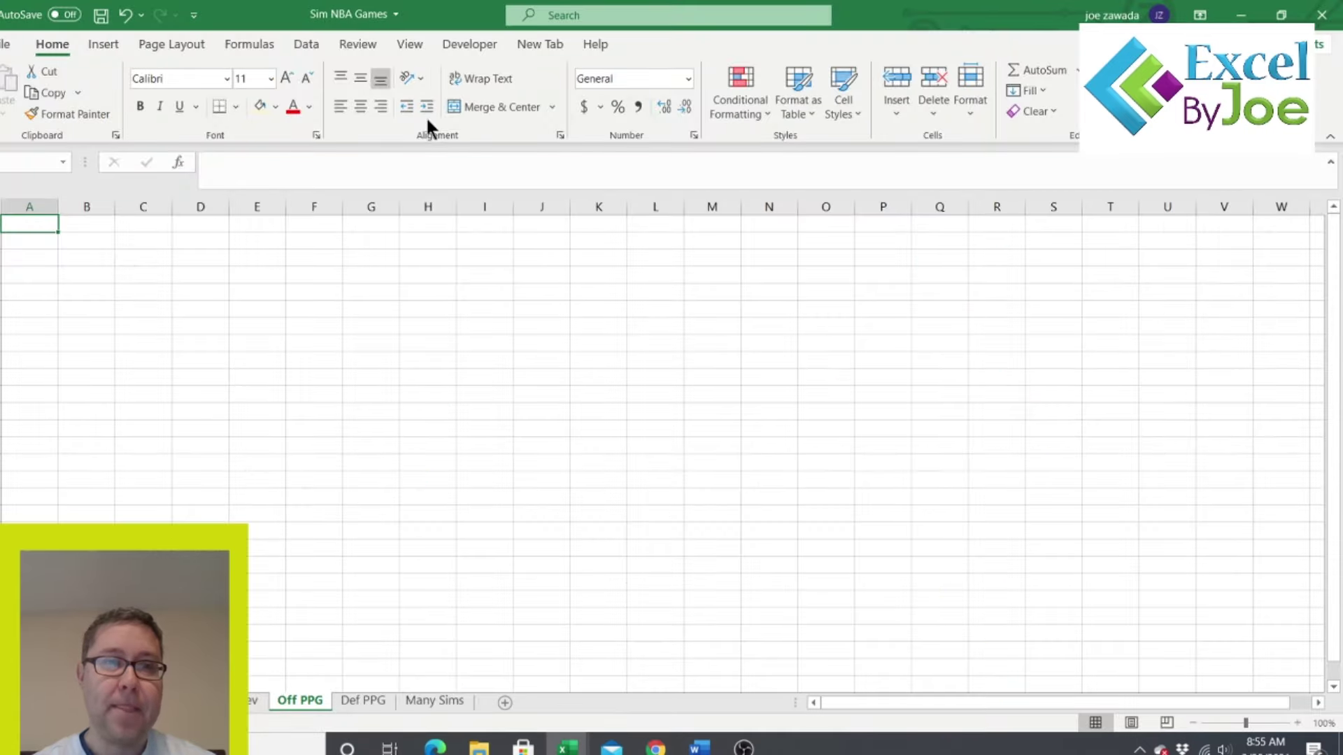
left_click(309, 43)
left_click(70, 89)
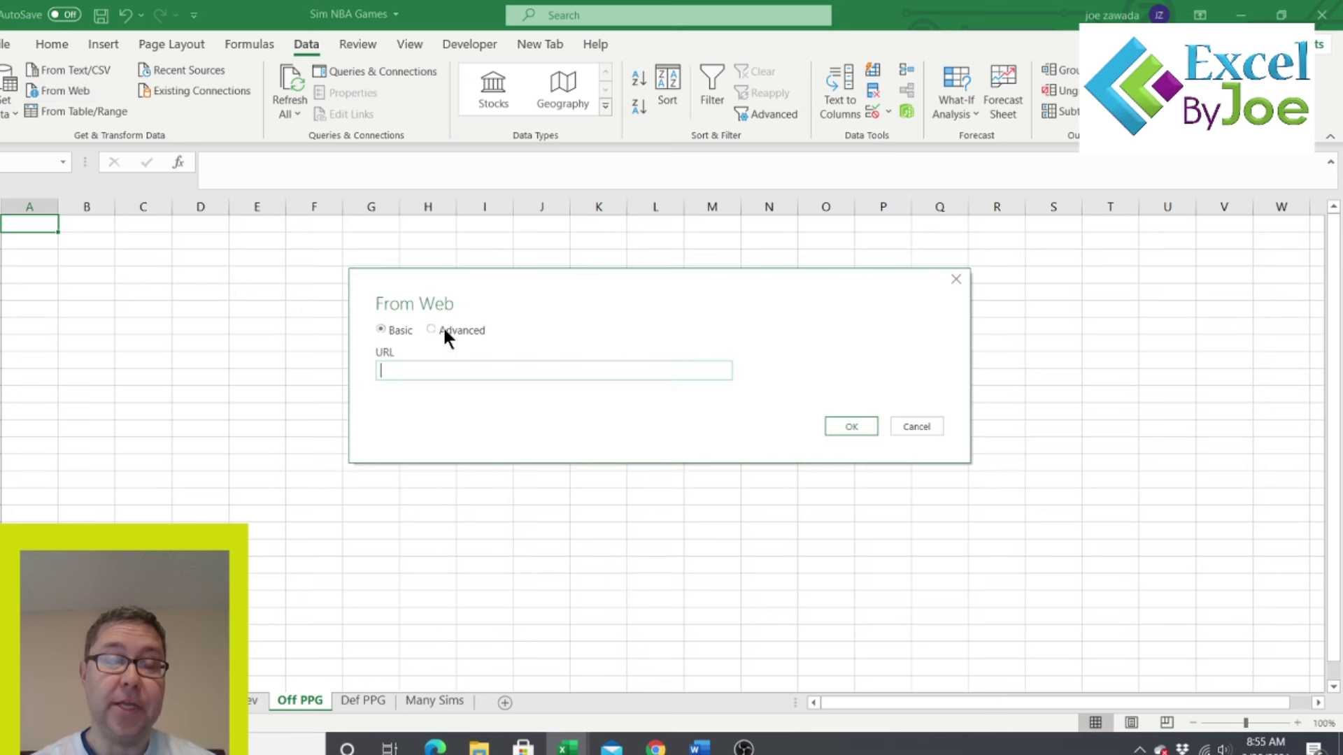
key("ctrl+v")
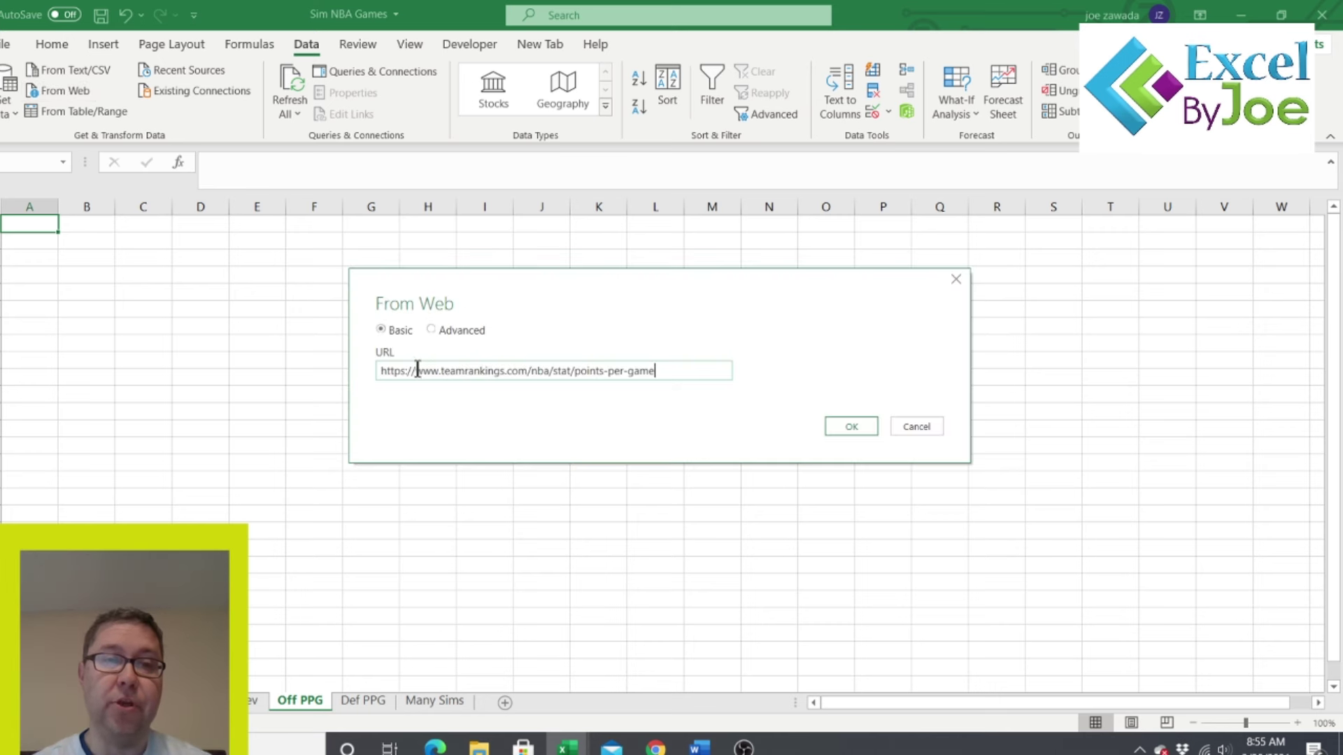
left_click(852, 428)
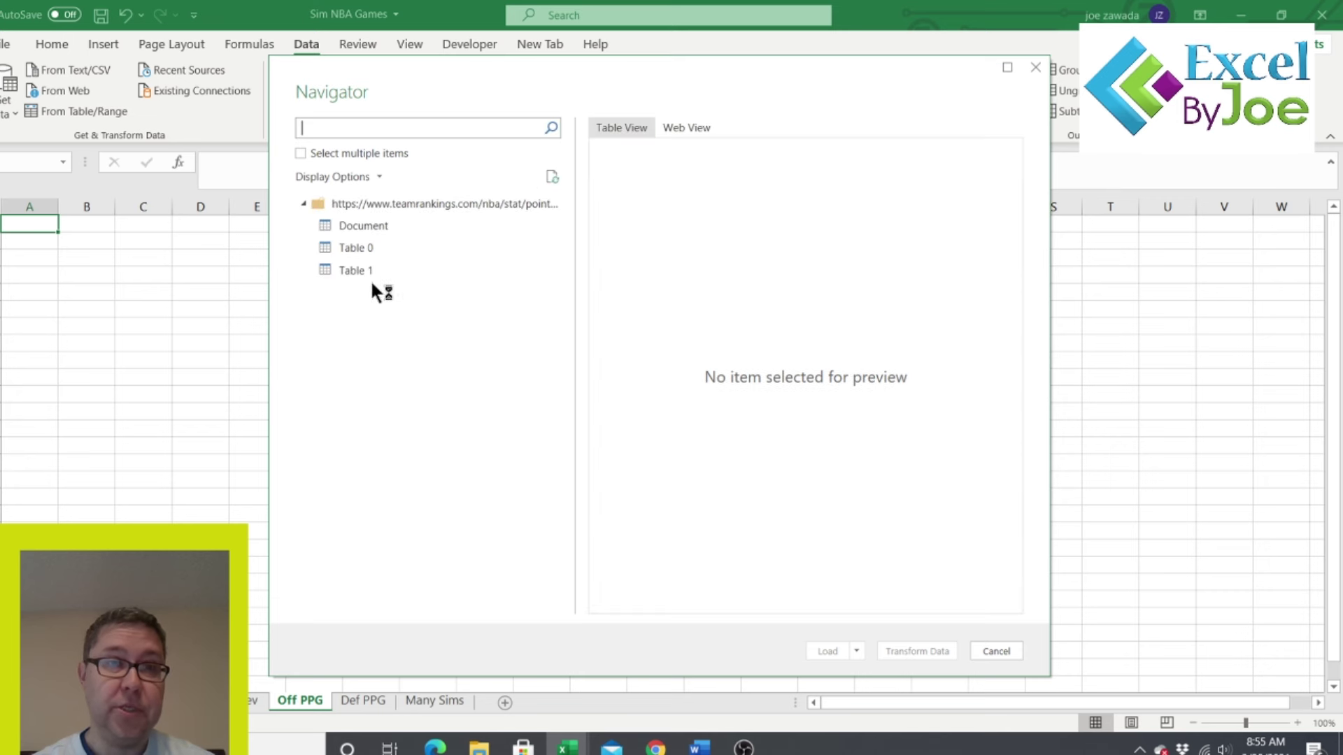
- Pick Table 0 of the points-per-game page, compare its preview with the TeamRankings page in Chrome, and load it into the Excel workbook
left_click(351, 247)
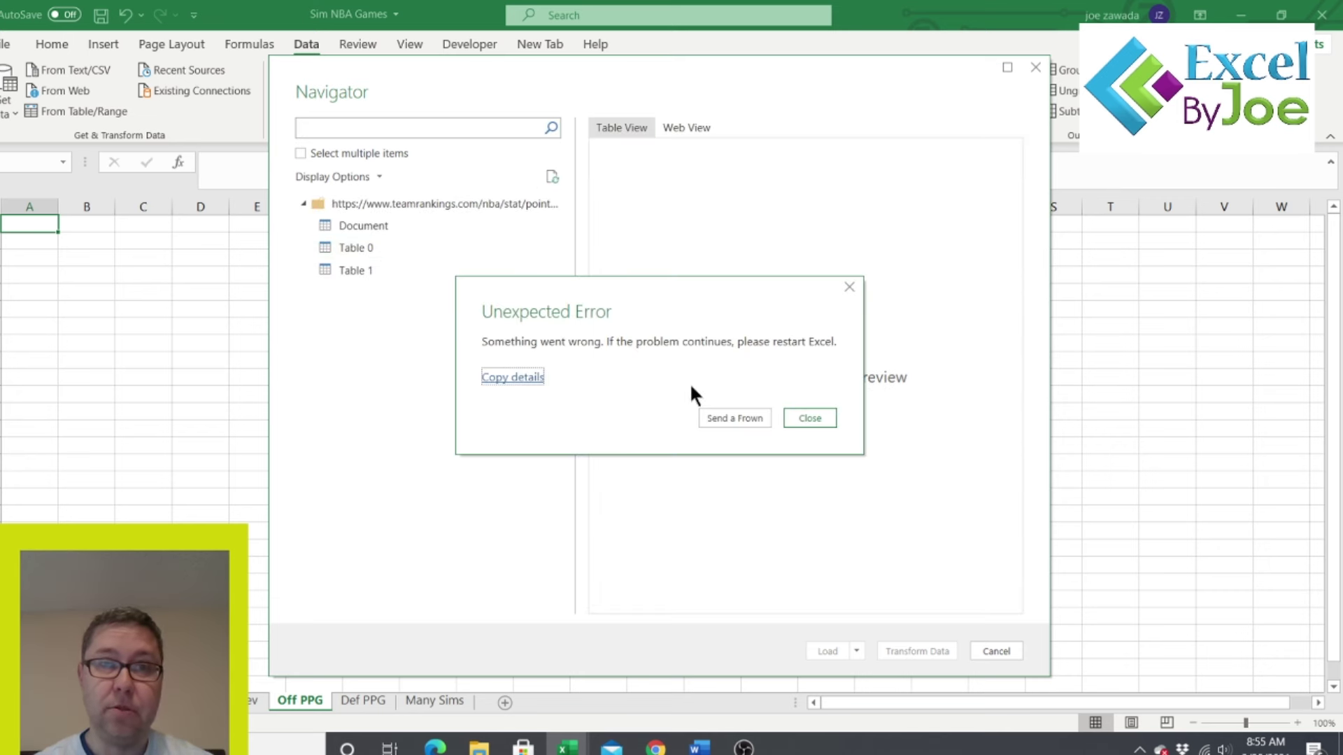
left_click(820, 414)
left_click(362, 246)
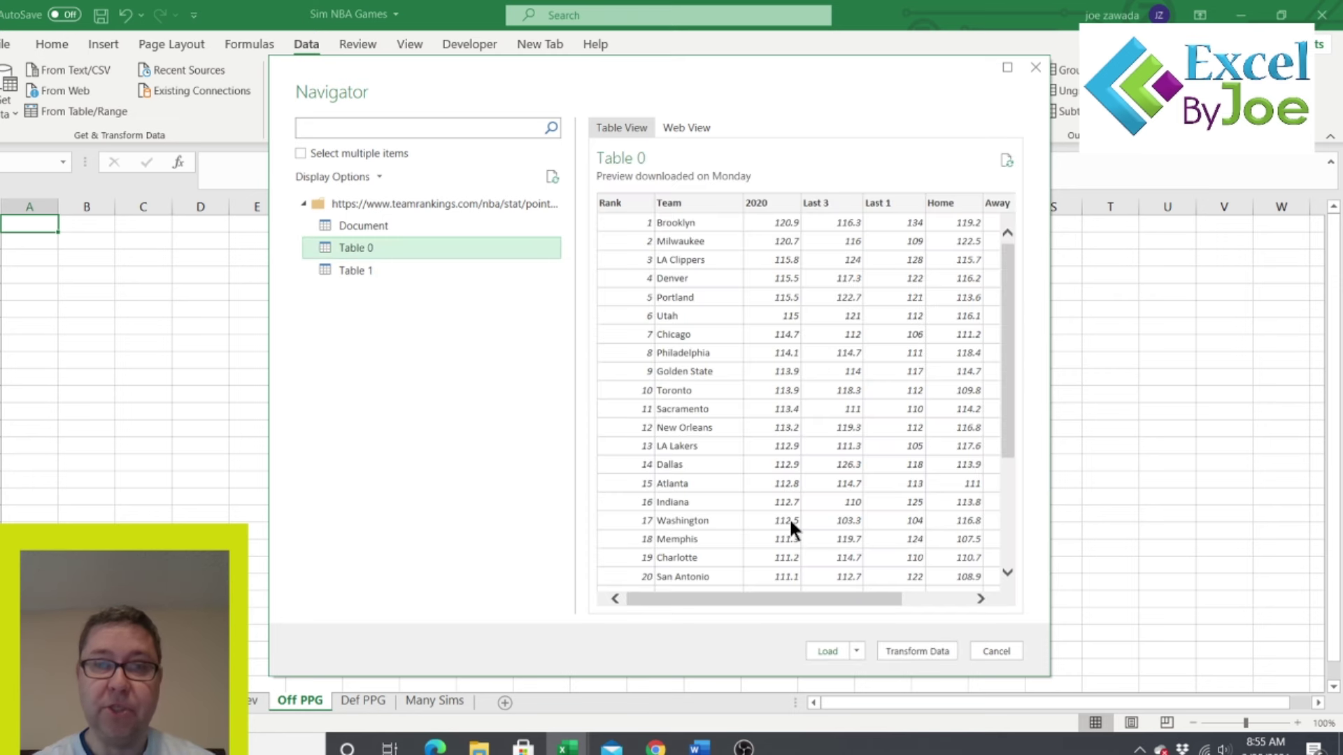
key("alt+Tab")
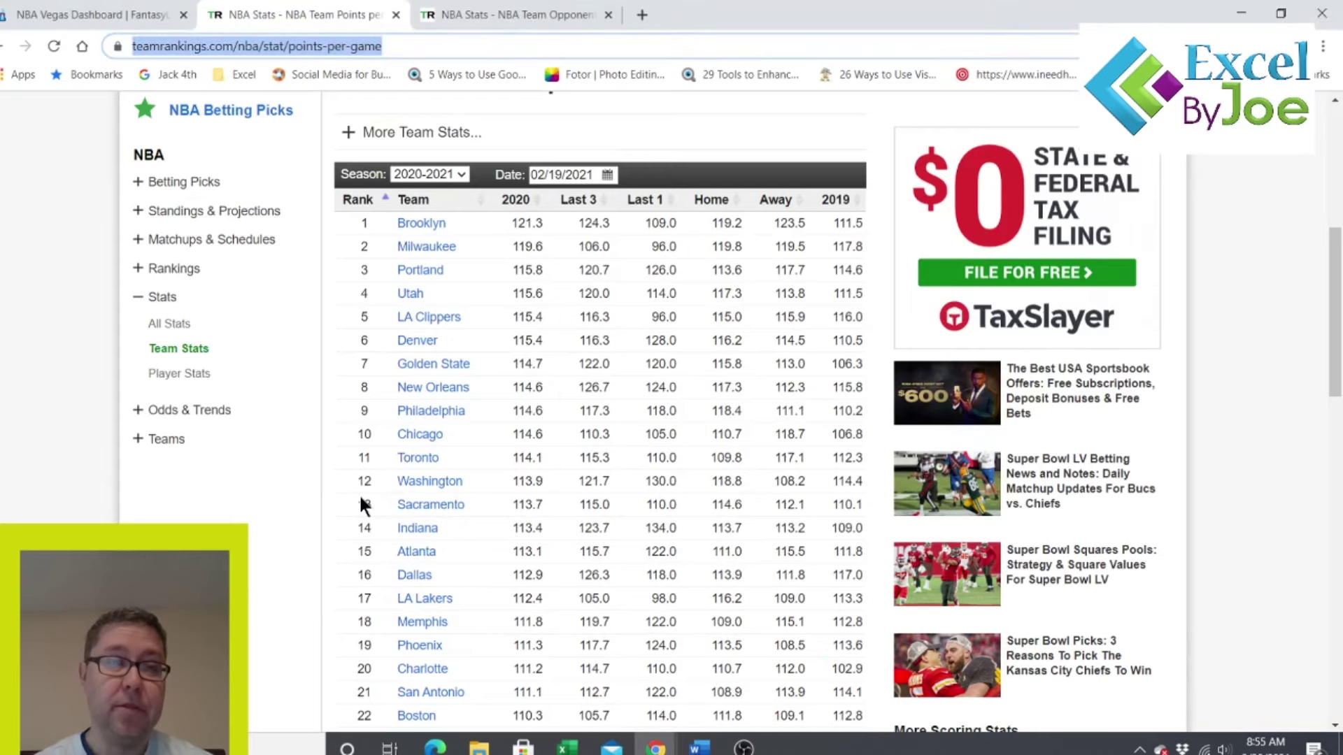
left_click(567, 747)
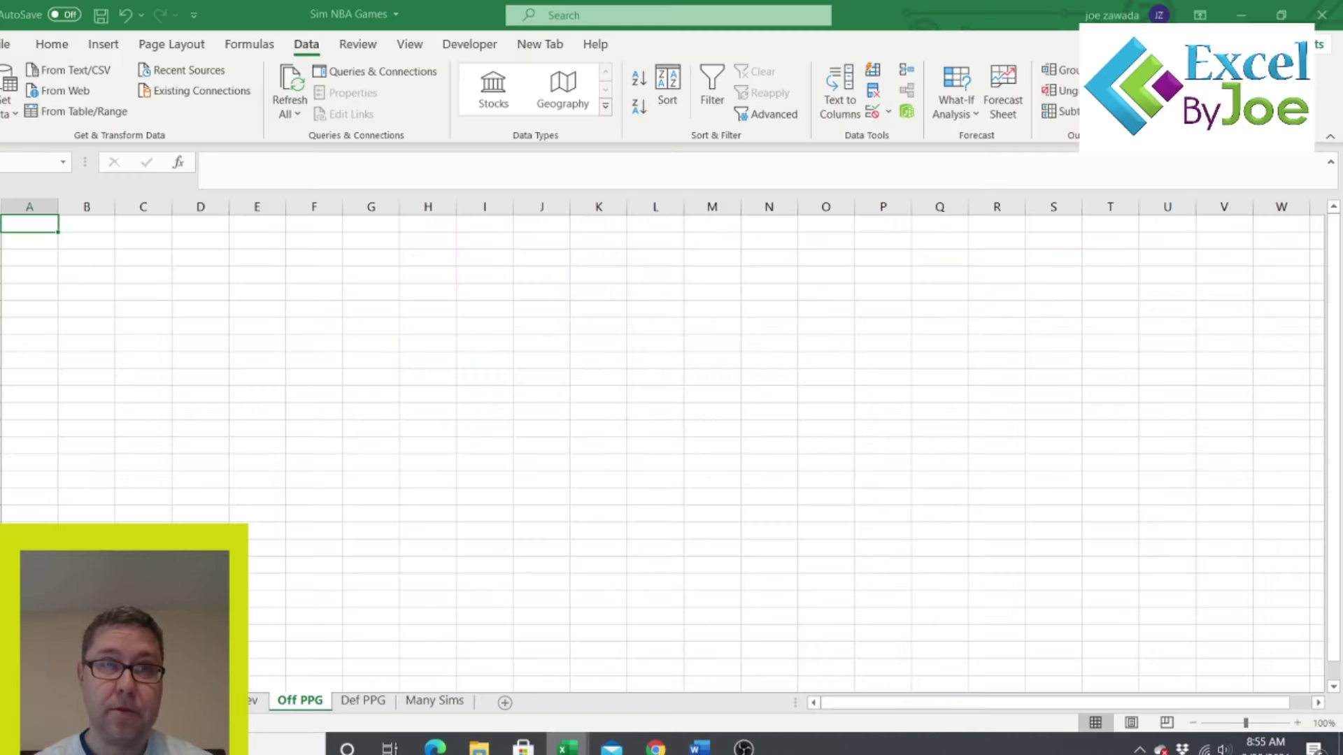
mouse_move(566, 747)
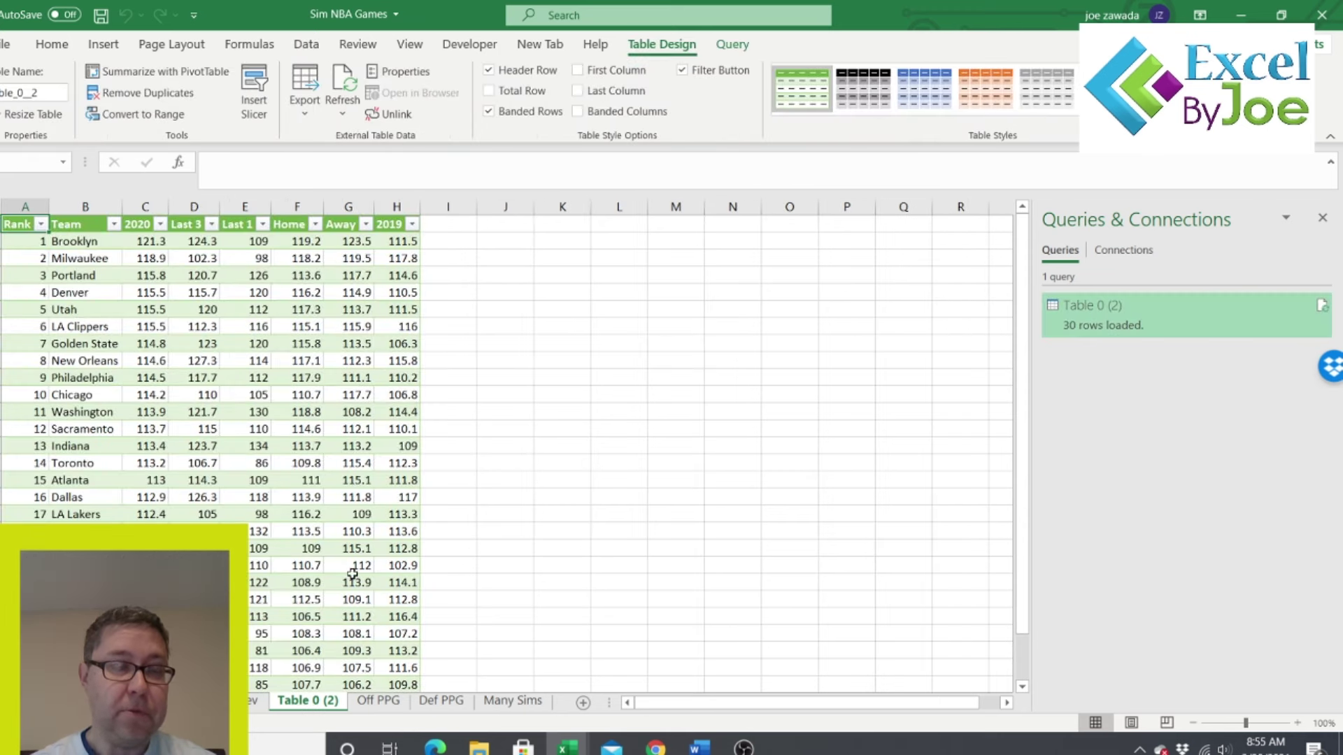
- Rename the sheet holding the imported points-per-game table as Offense
left_click(445, 700)
left_click(322, 697)
double_click(323, 699)
type("Offense")
key("Return")
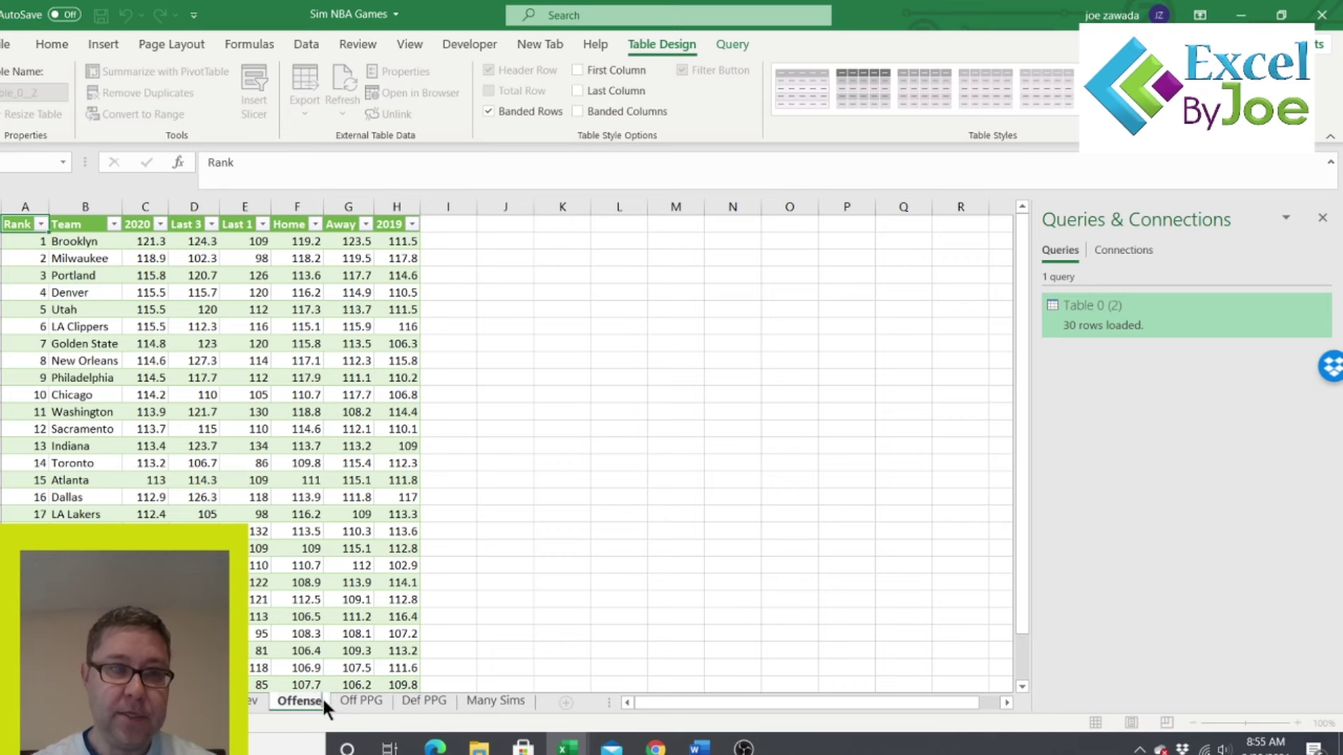
- Go to the Def PPG sheet, copy the address of the TeamRankings opponent-points-per-game page from Chrome, and return to Excel
left_click(424, 699)
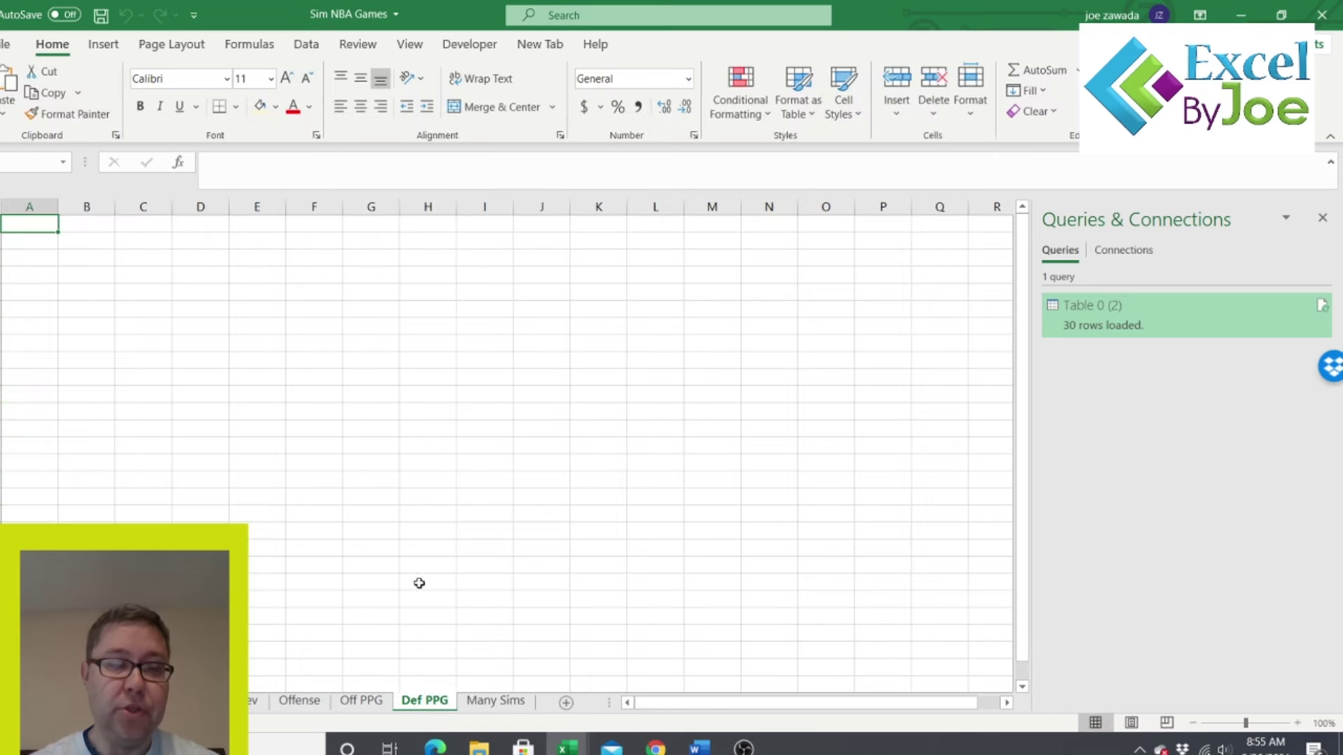
left_click(655, 747)
left_click(700, 702)
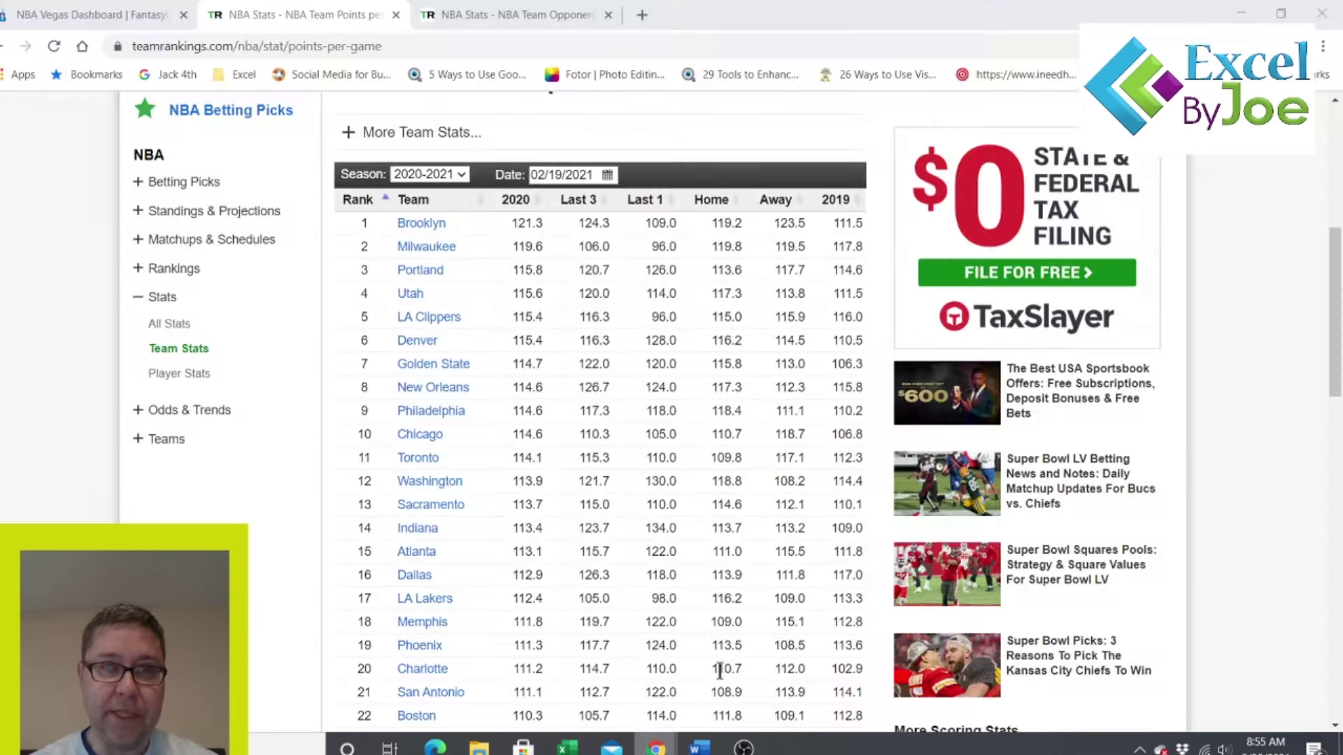
left_click(462, 10)
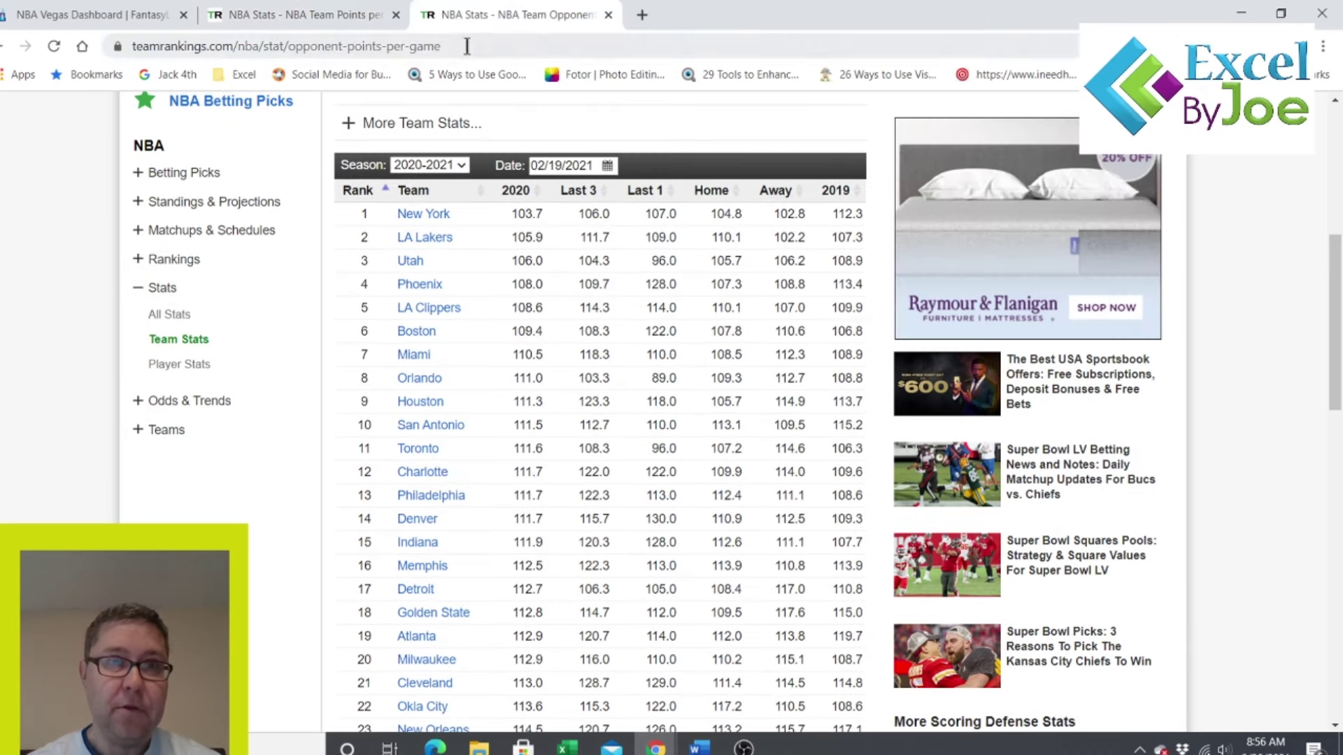
left_click(406, 46)
key("ctrl+c")
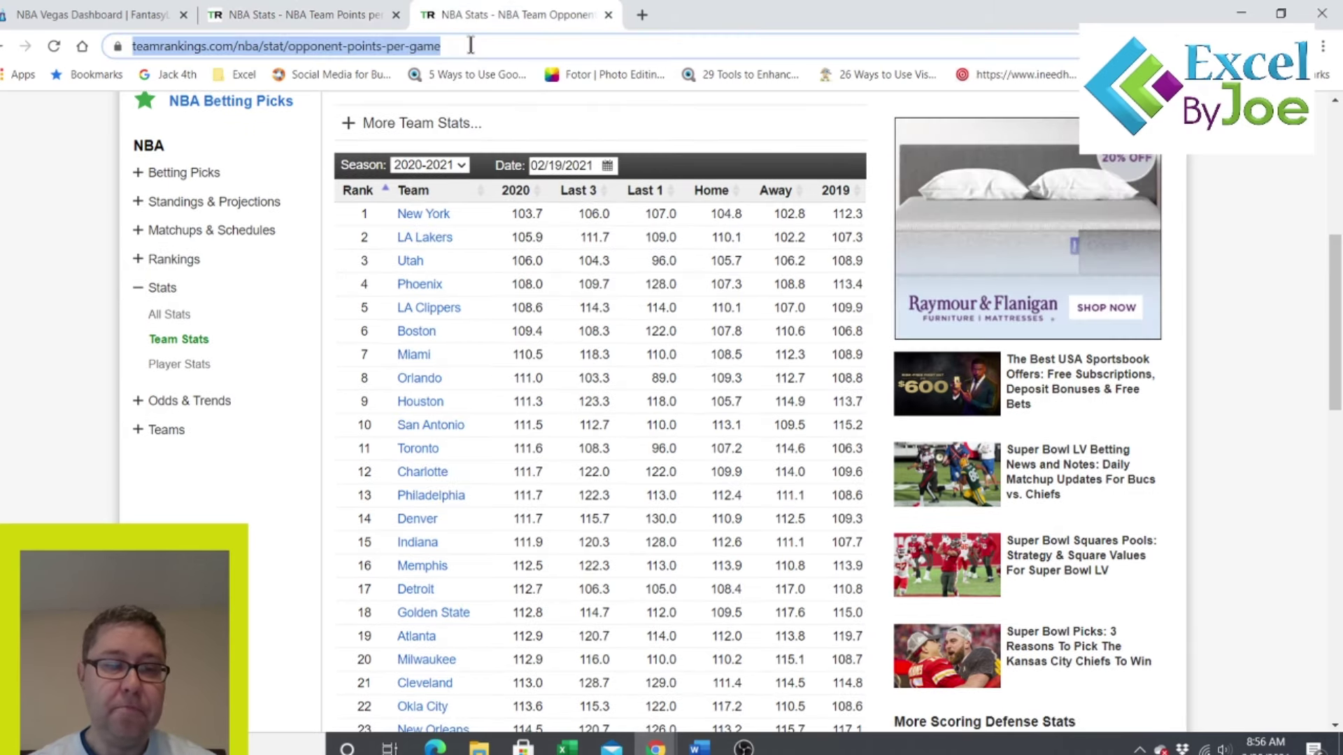
left_click(1241, 13)
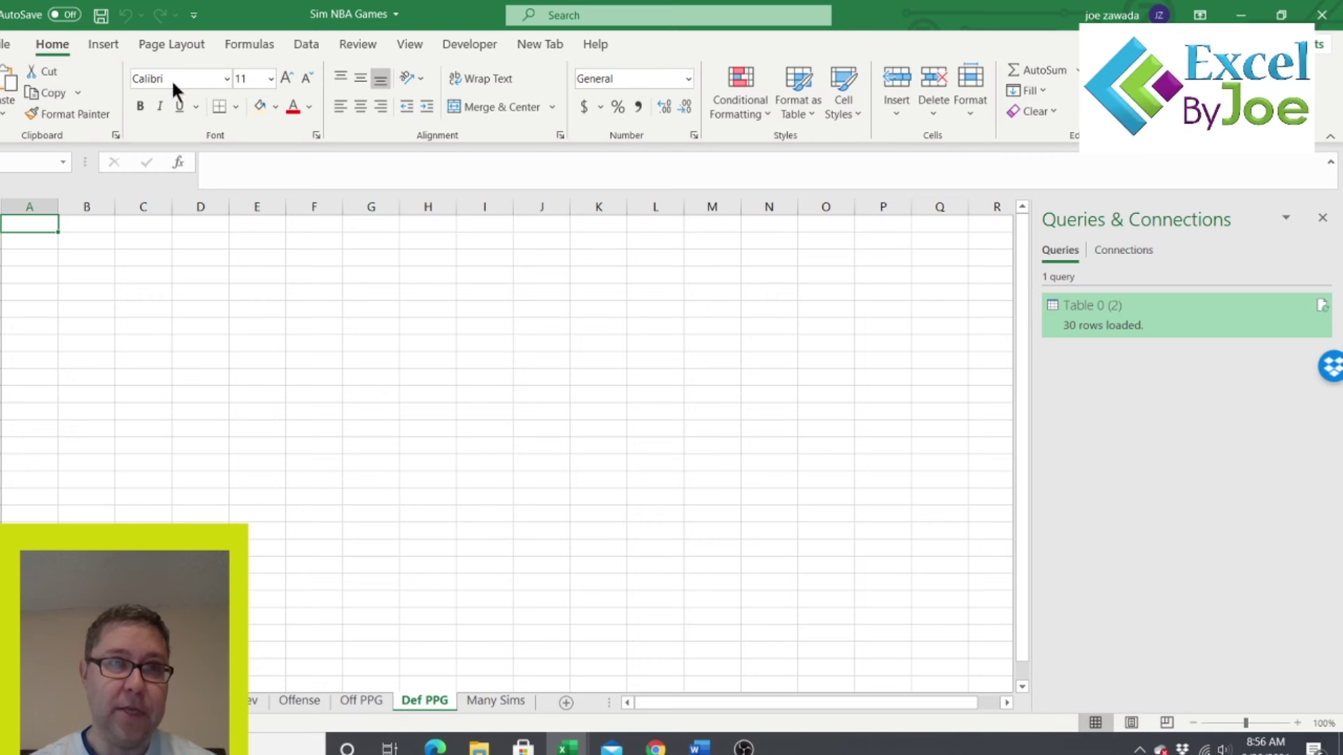
left_click(306, 44)
left_click(70, 90)
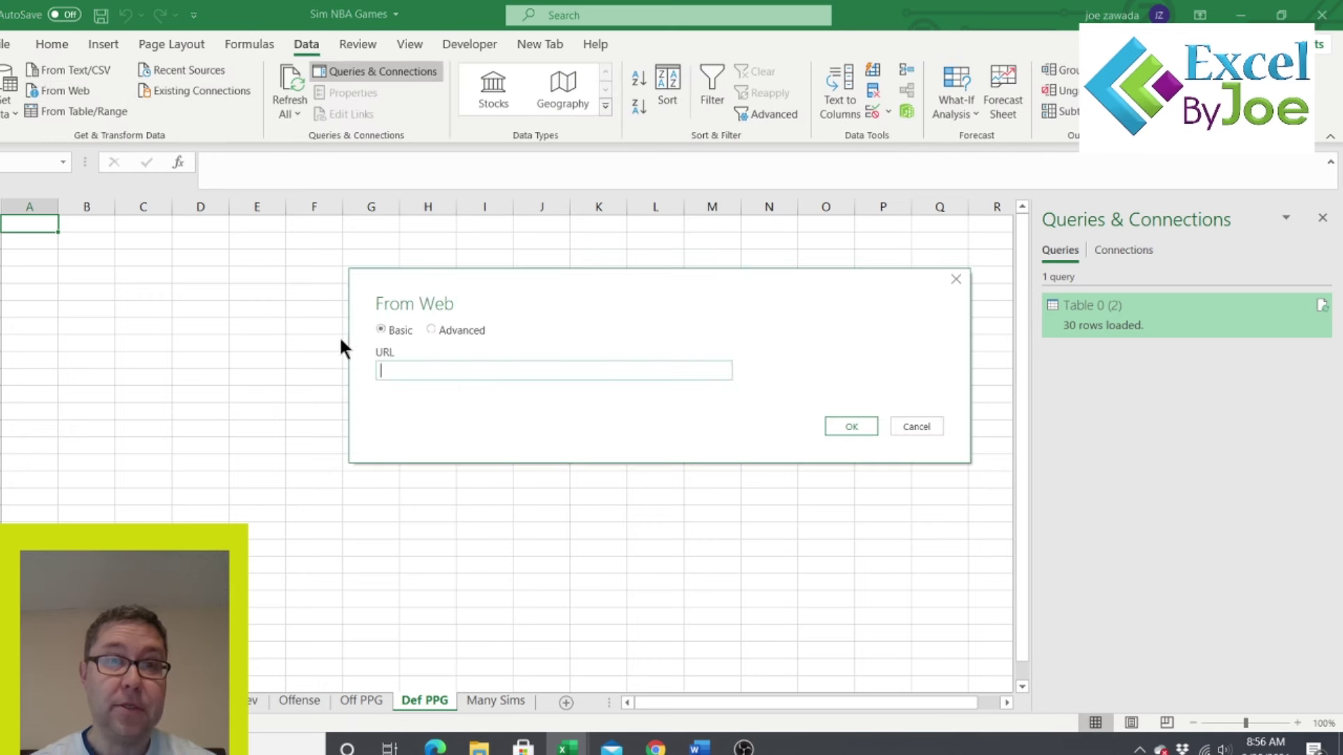
key("ctrl+v")
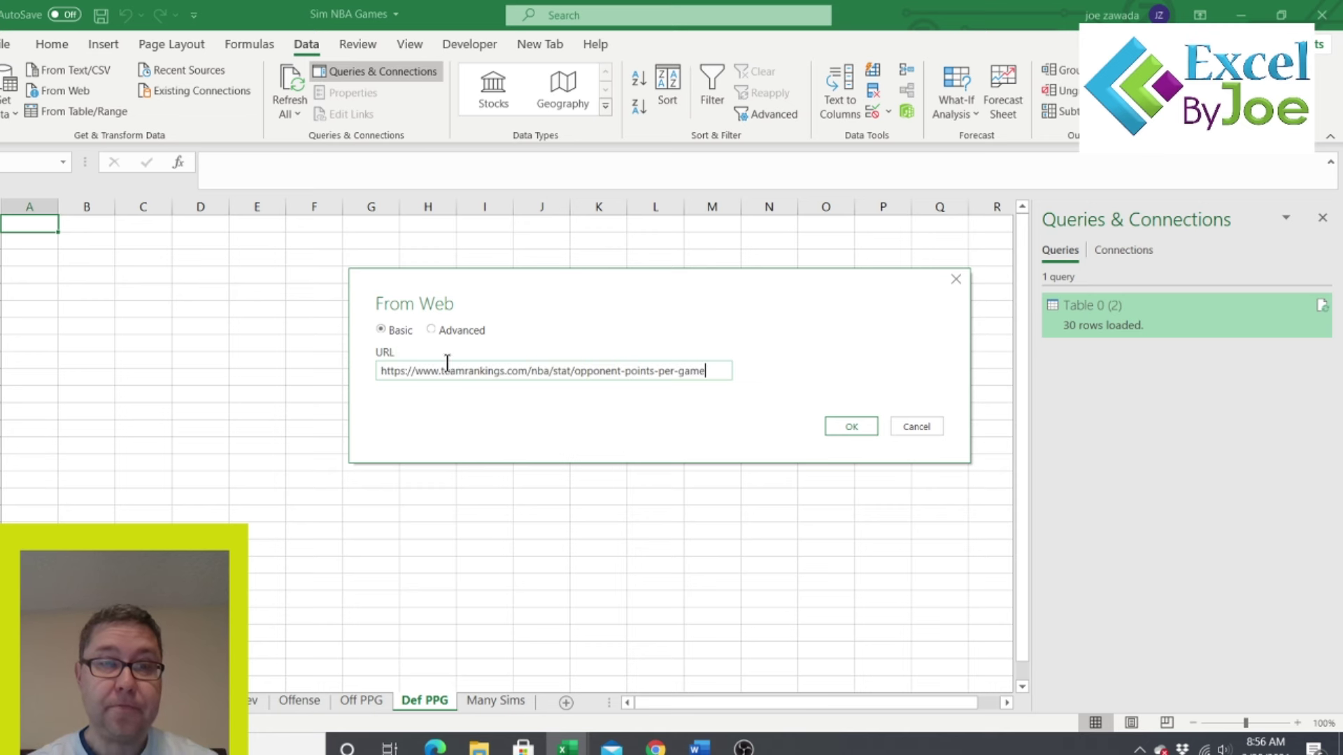
left_click(849, 428)
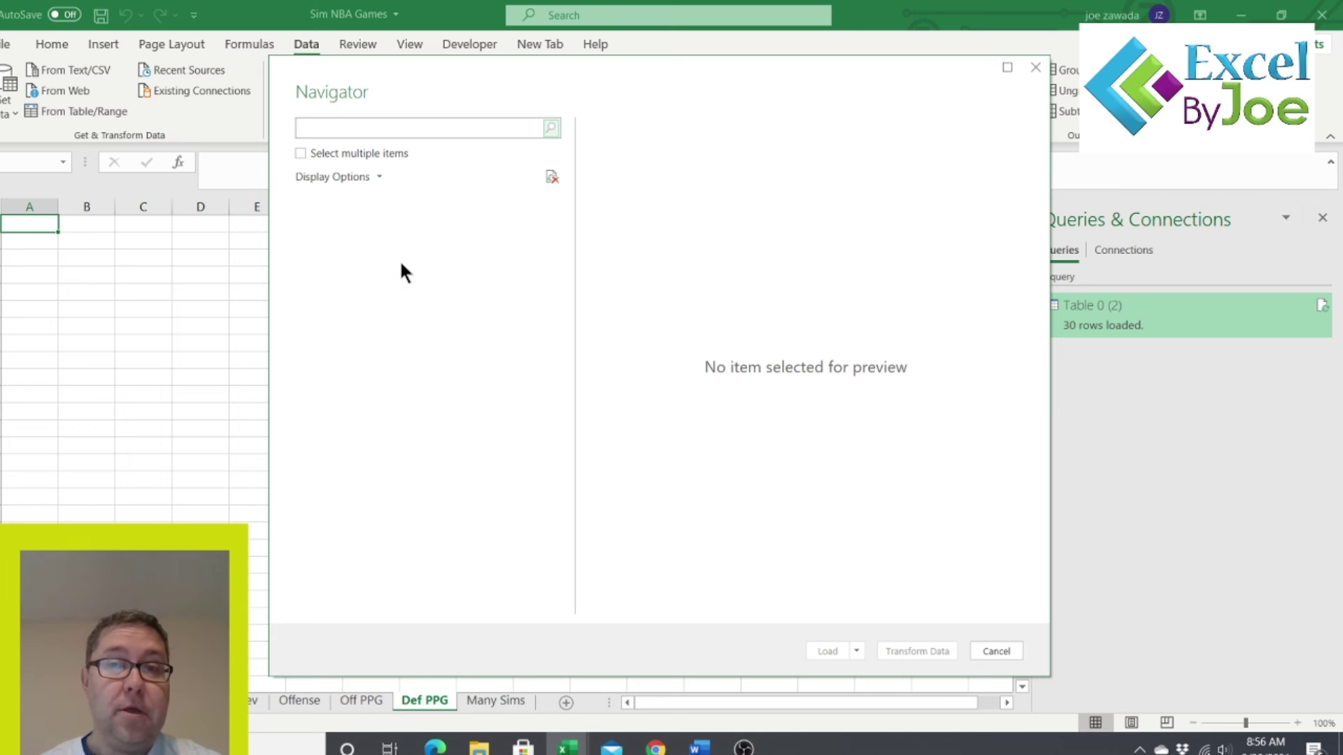
left_click(356, 247)
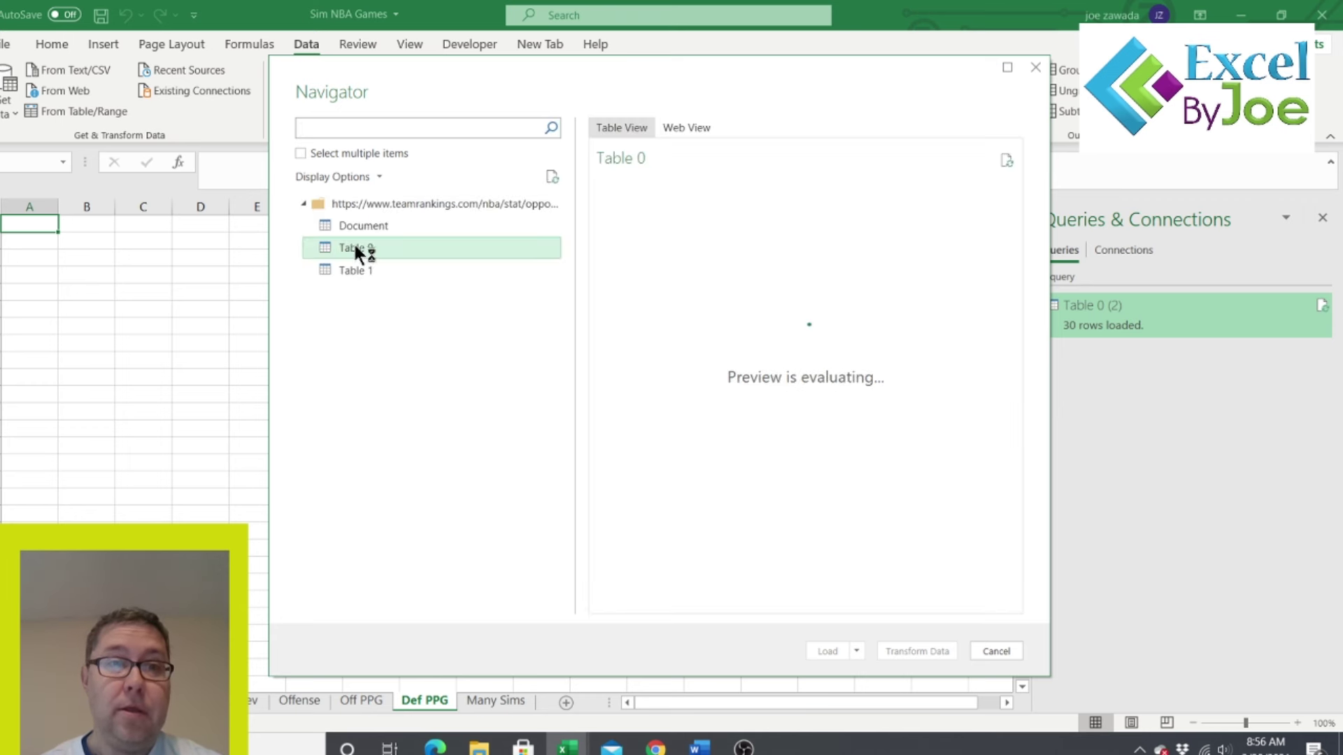
left_click(829, 649)
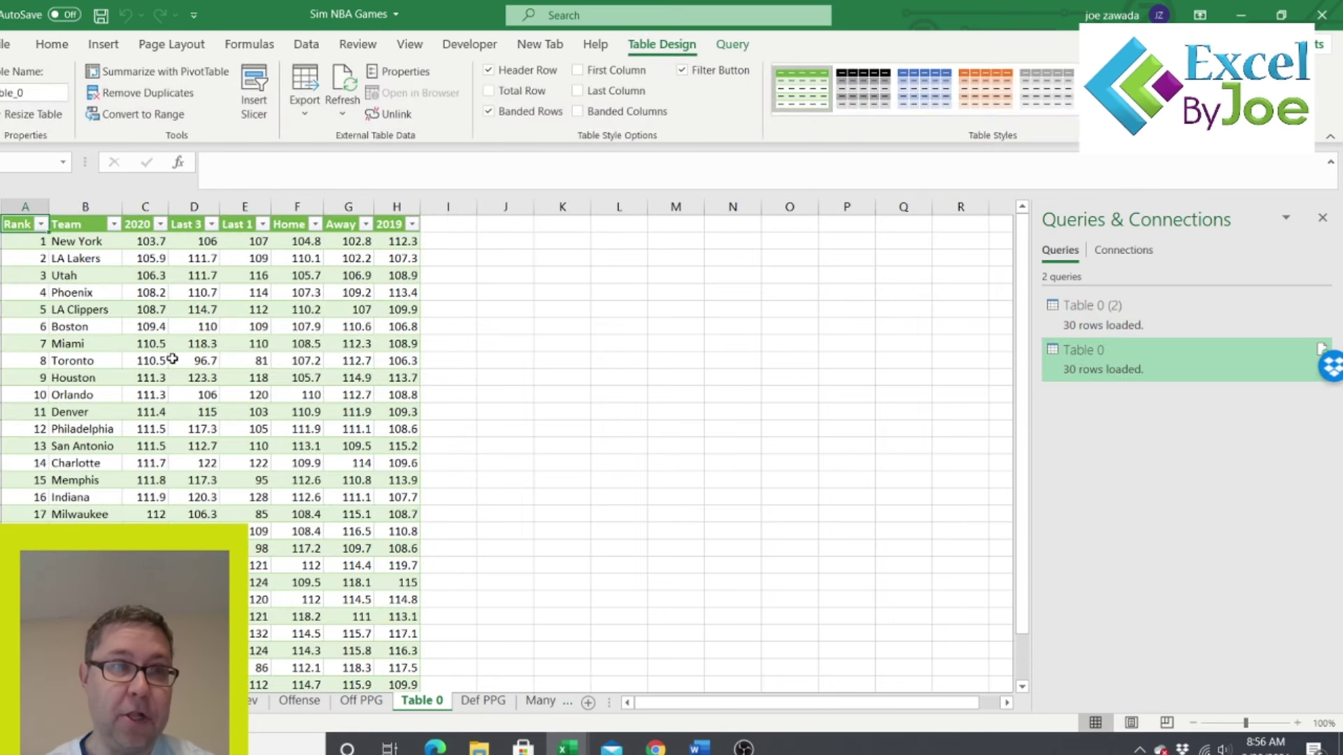
- Rename the sheet holding the imported opponent-points-per-game table as Defense
left_click(145, 327)
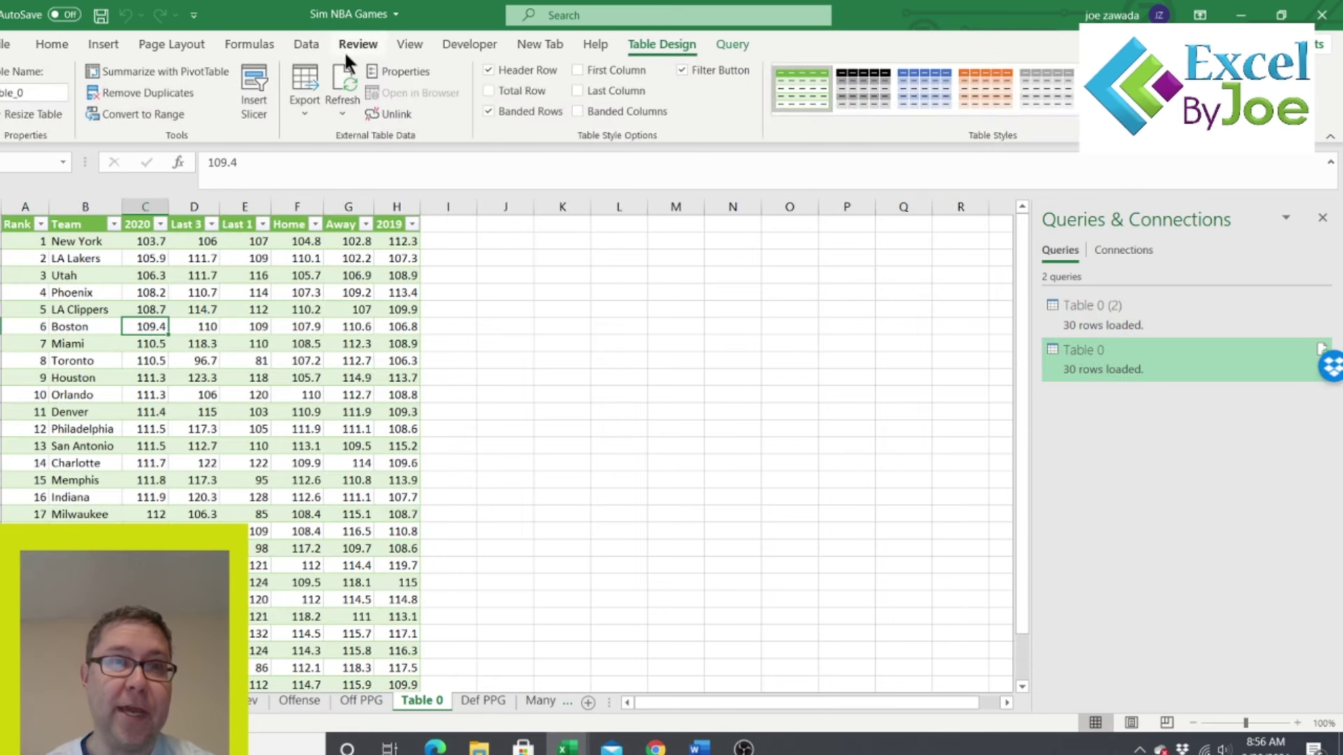
left_click(152, 308)
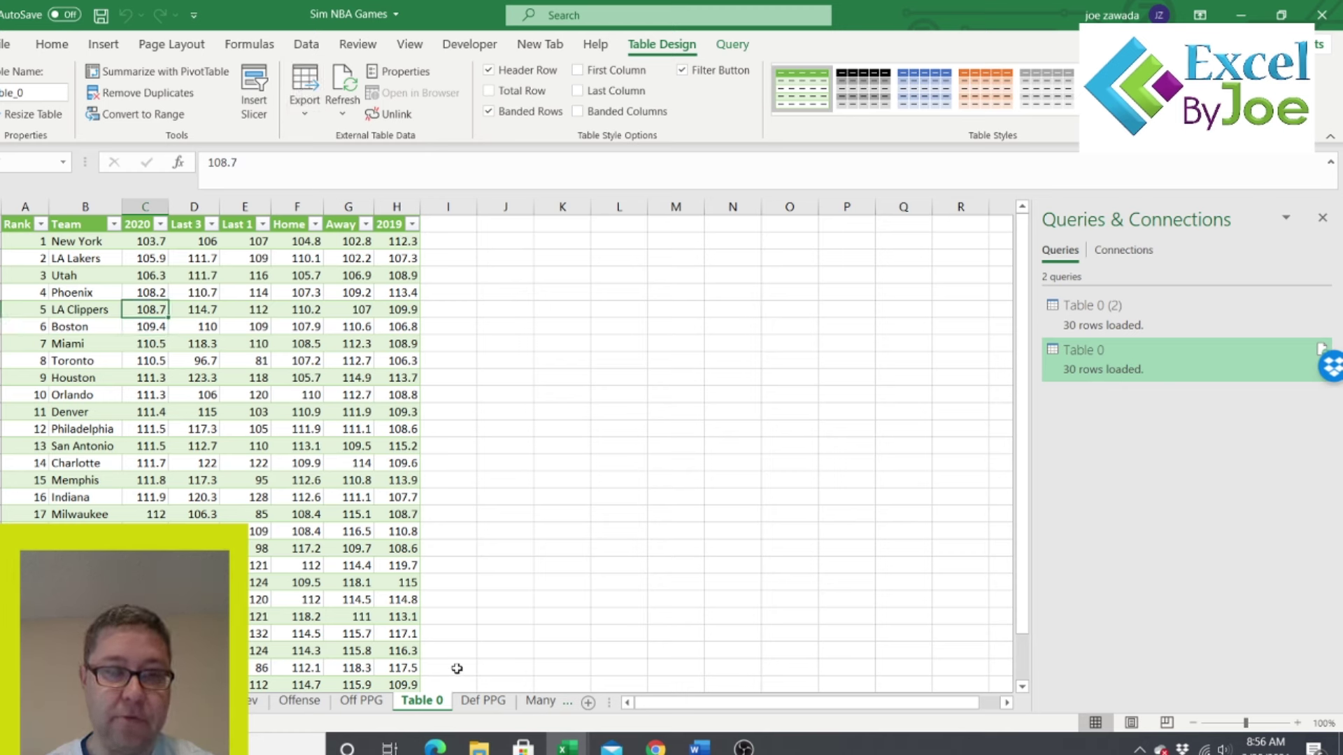
double_click(422, 700)
type("Defense")
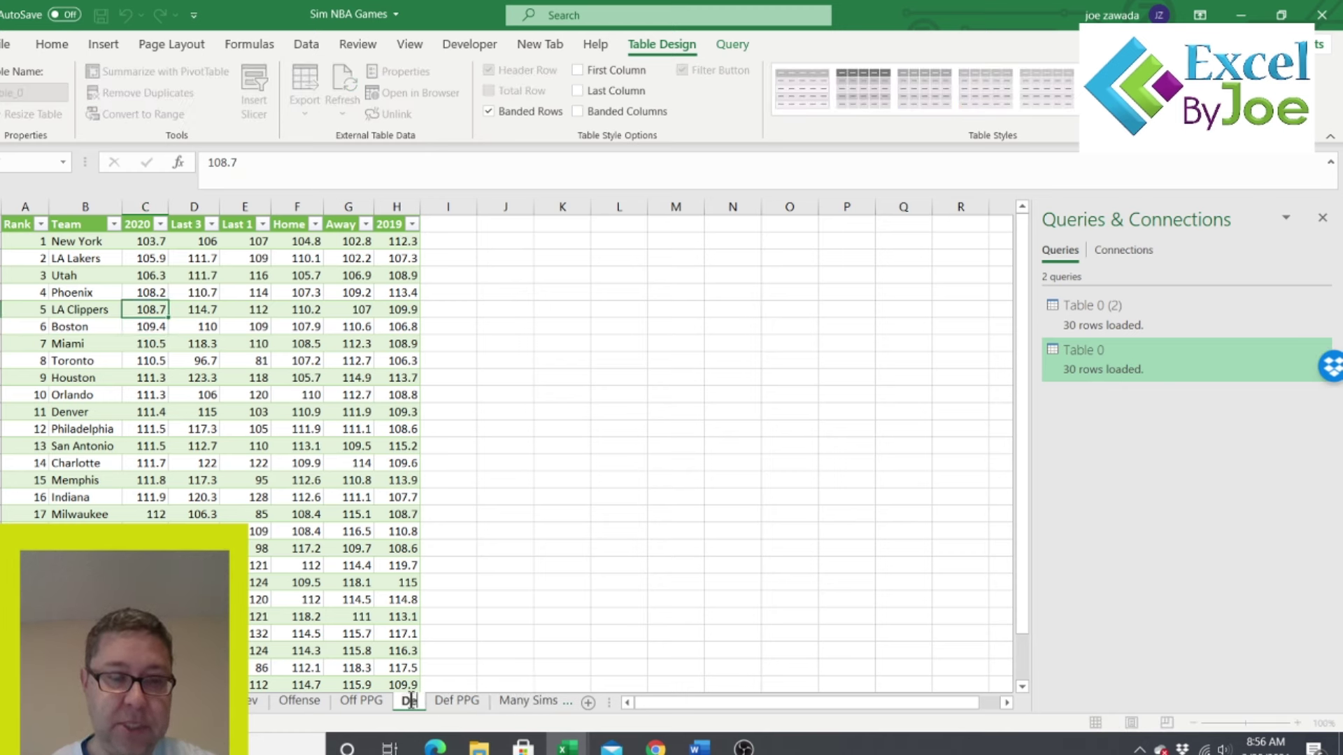
key("Return")
- Delete the empty Off PPG and Def PPG sheets and check the remaining Offense and Defense sheets
left_click(358, 699)
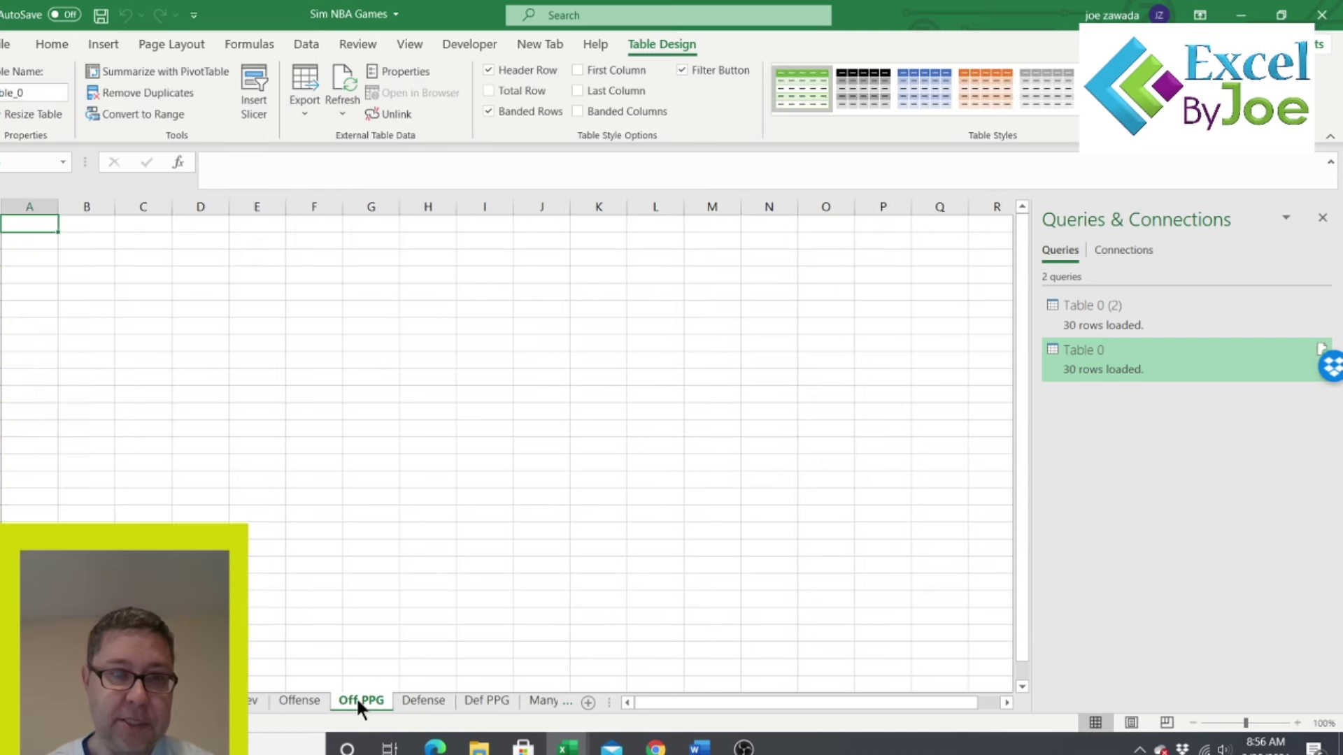
right_click(355, 697)
left_click(406, 474)
left_click(626, 428)
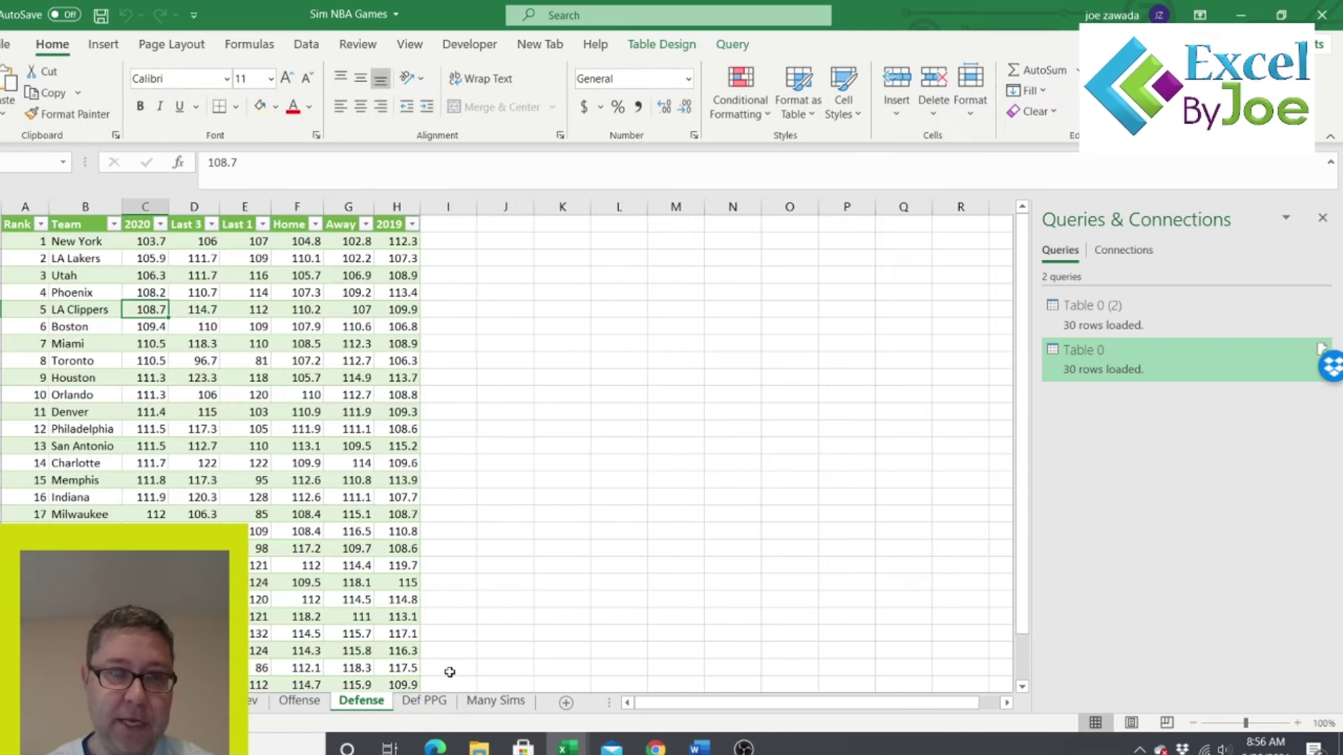
right_click(422, 700)
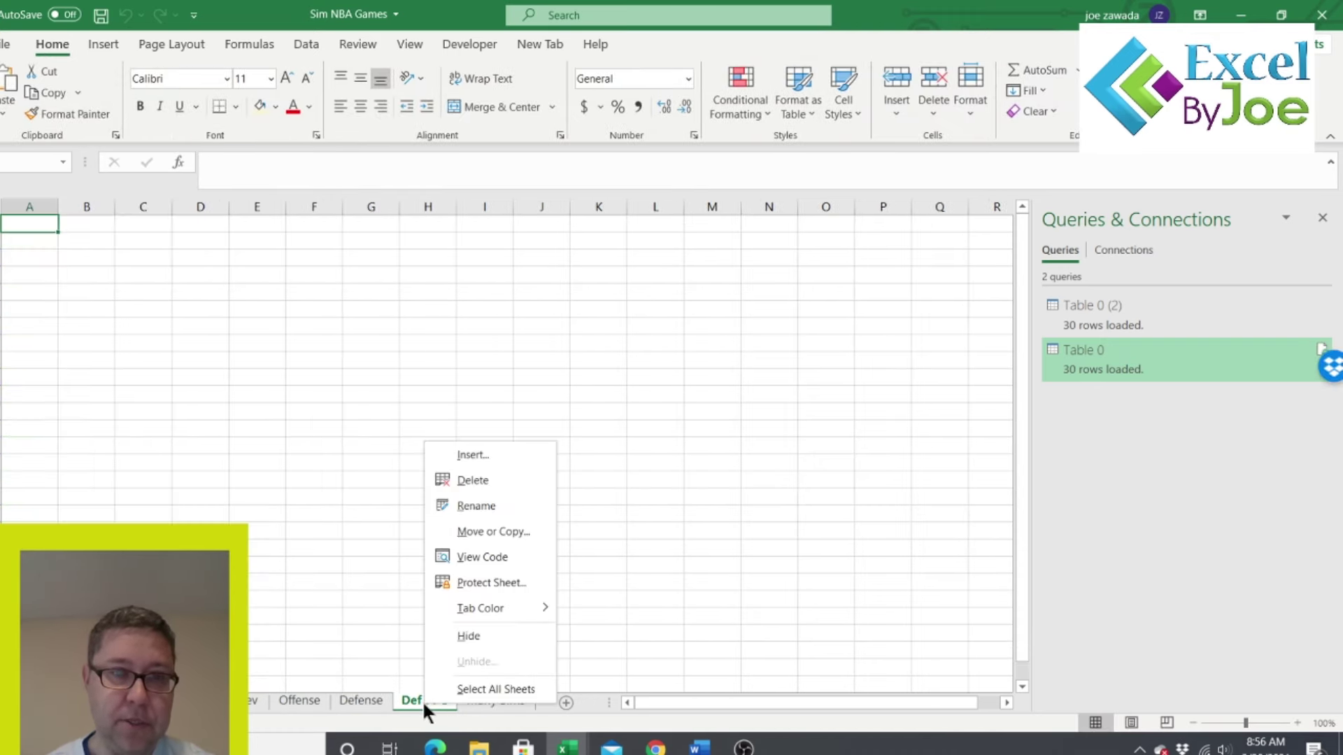
left_click(473, 480)
left_click(628, 424)
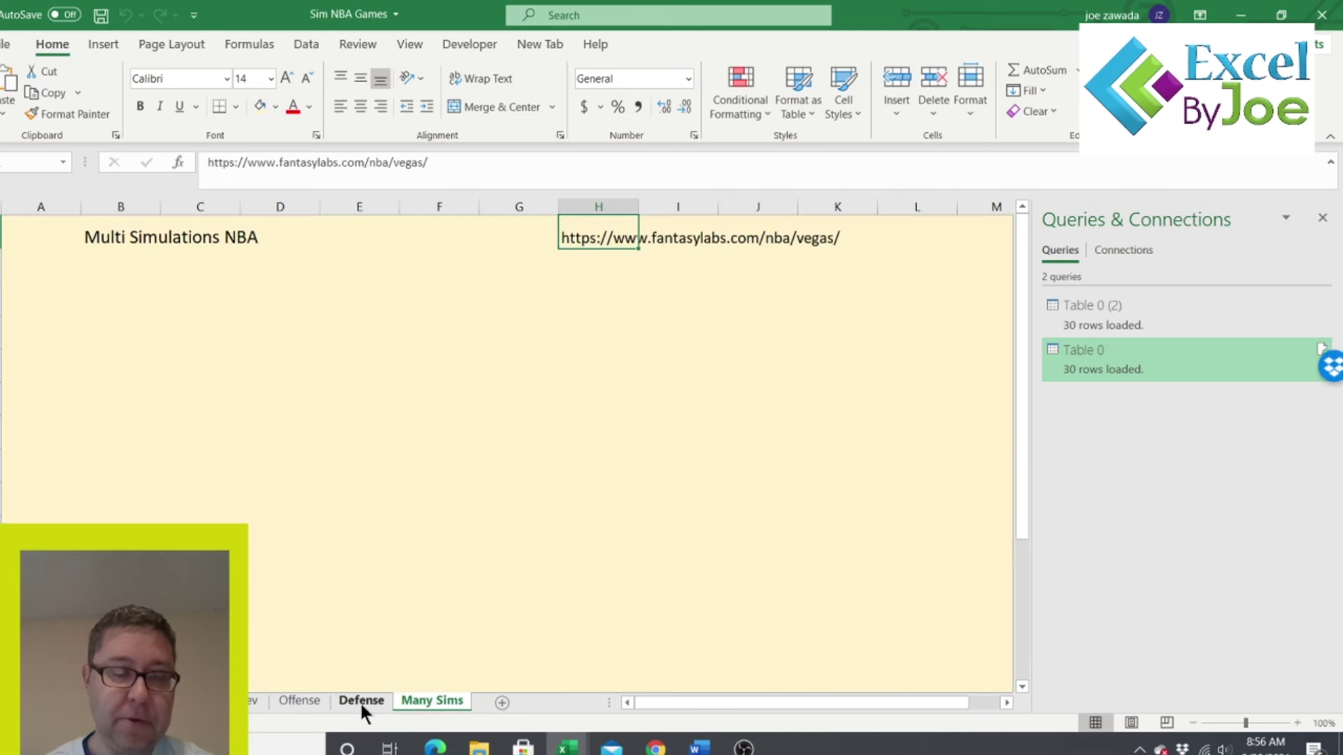
left_click(361, 702)
left_click(300, 700)
left_click(350, 701)
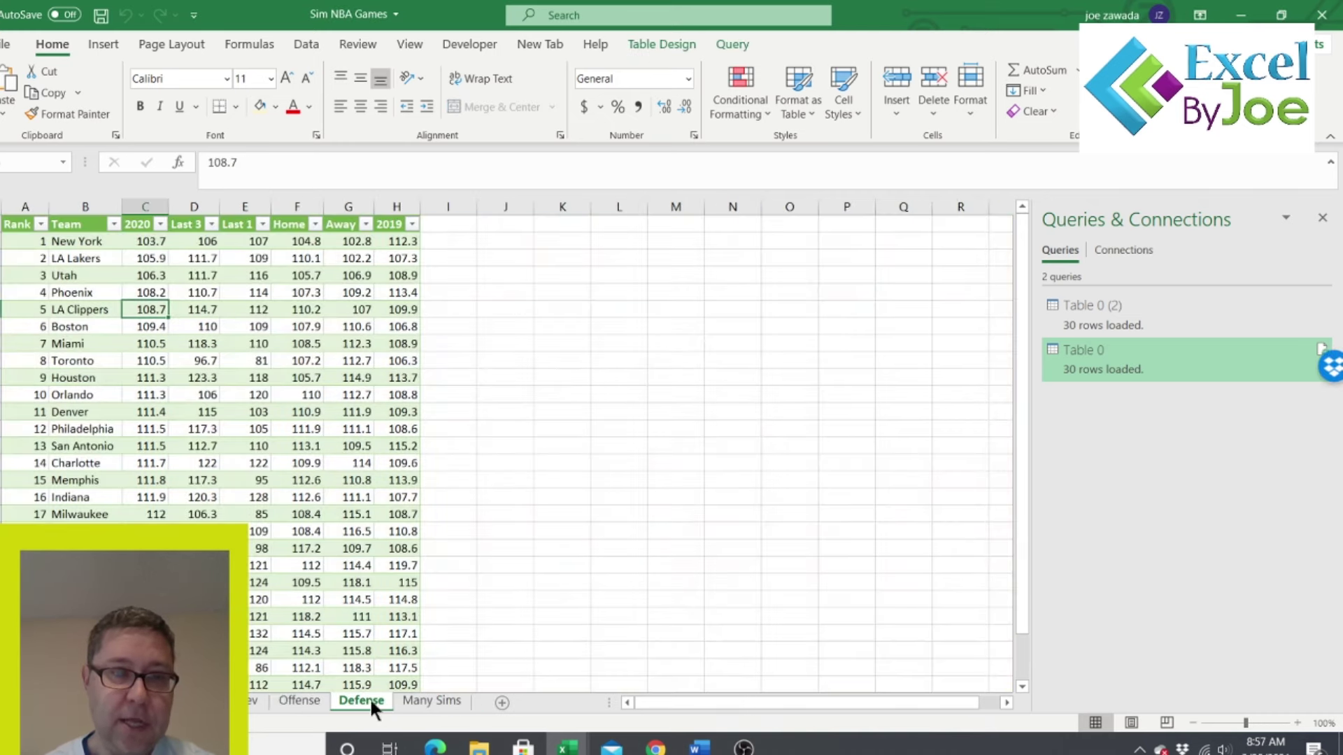
- On the Many Sims sheet, enter the labels AWAY TEAM in A5 and HOME TEAM in A8
left_click(419, 702)
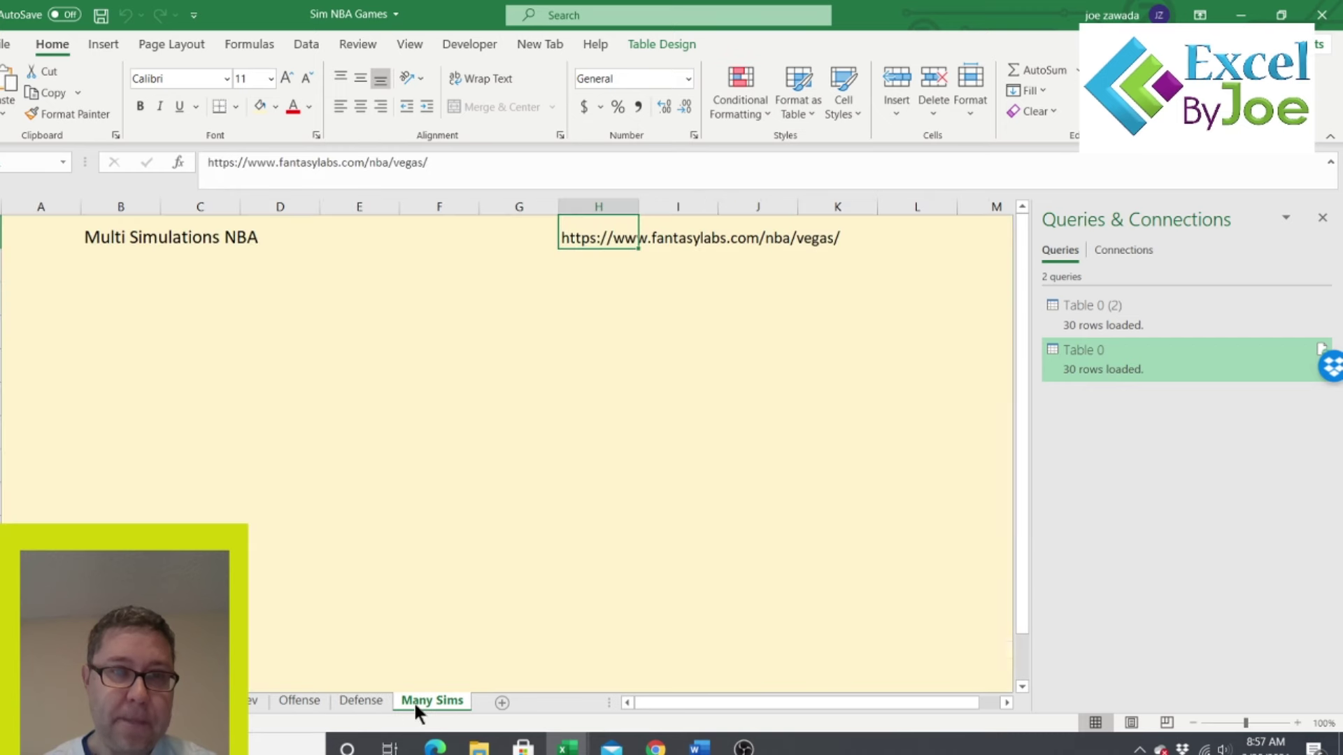
left_click(106, 373)
left_click(60, 370)
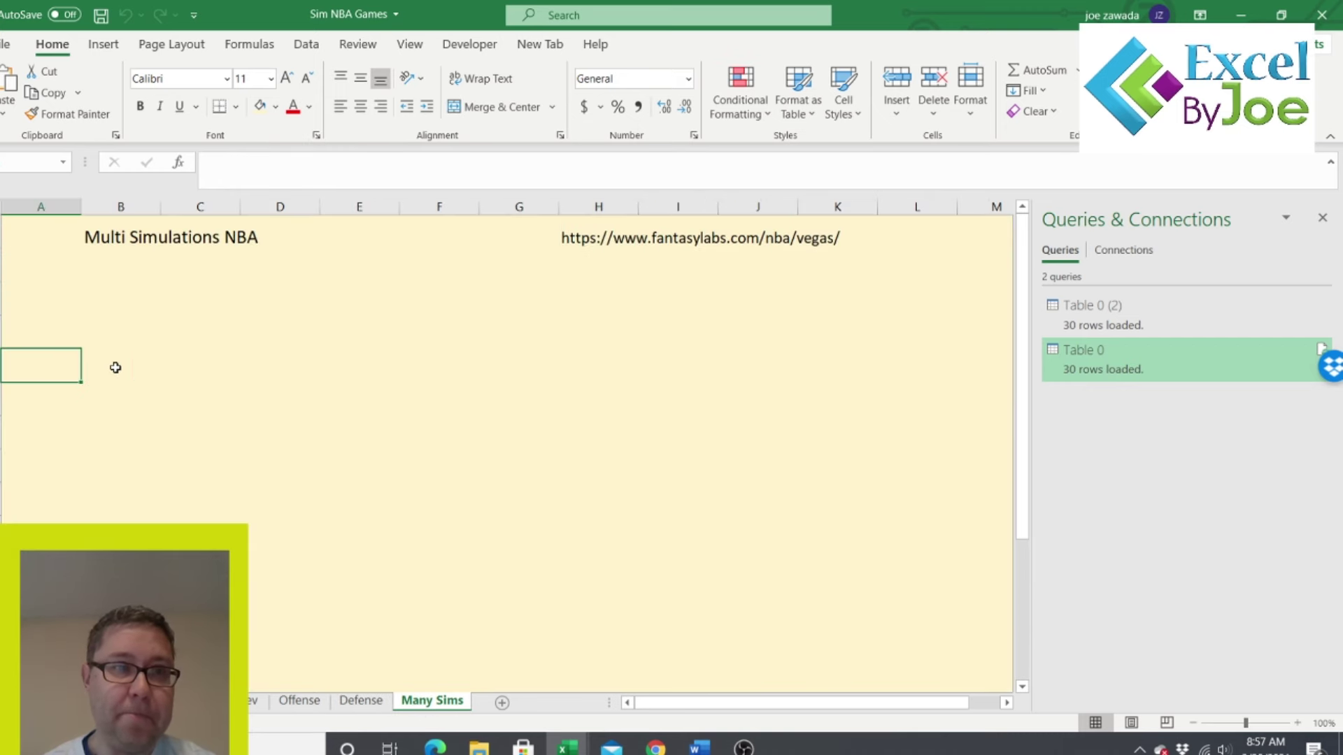
type("AWA")
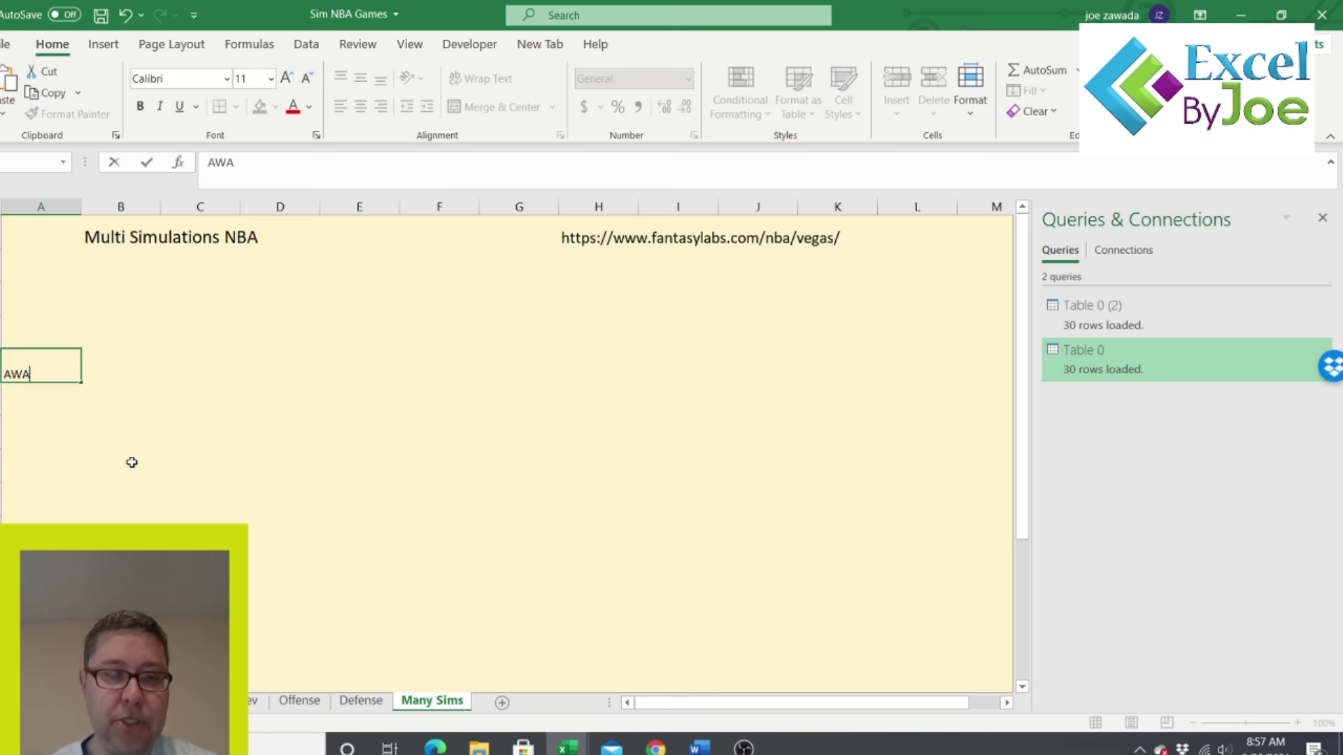
type("Y TEAM")
key("Return")
key("Return")
key("Return")
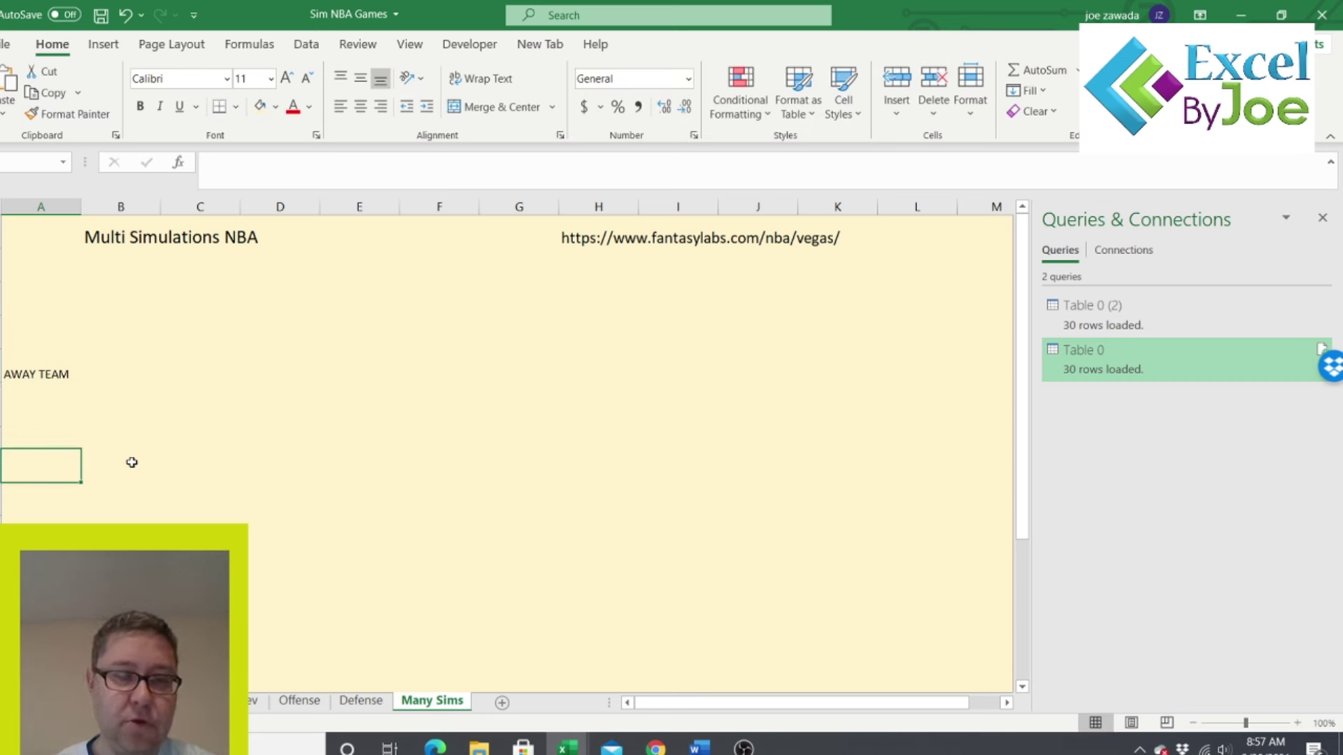
type("HOME TEAM")
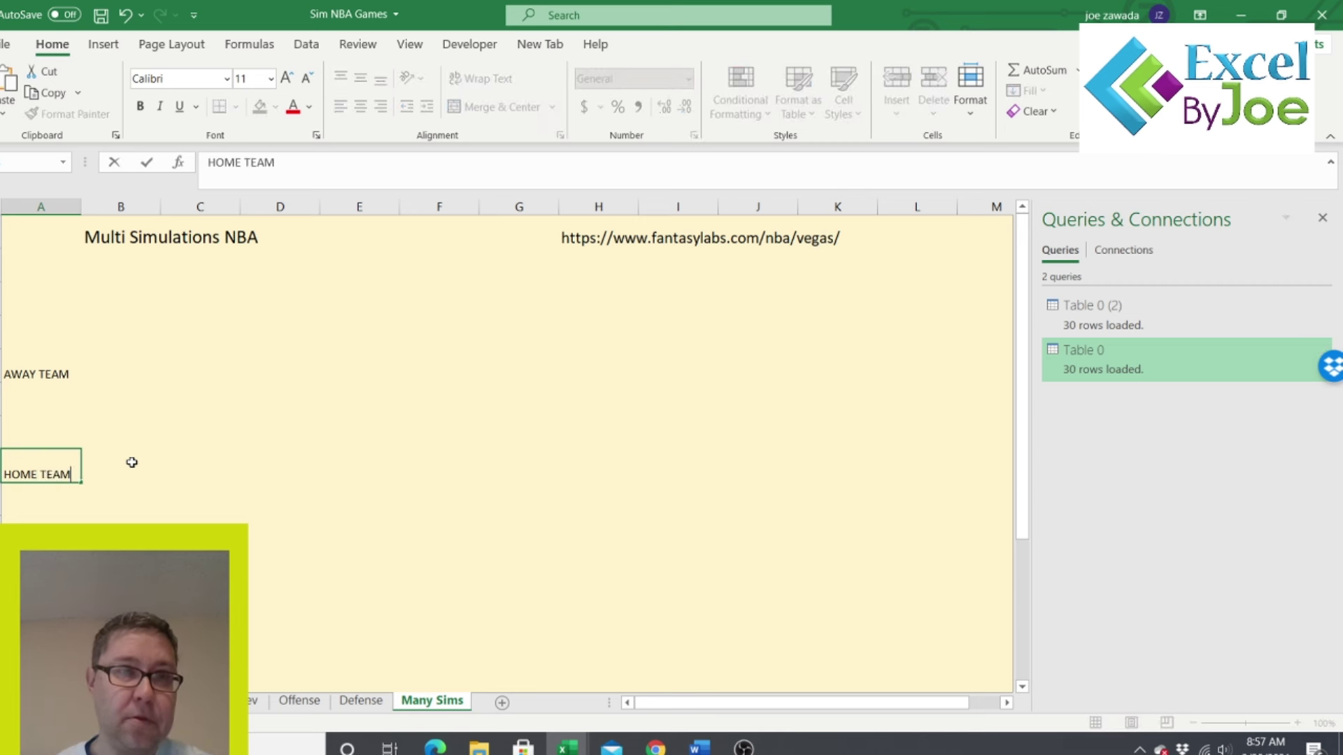
key("Return")
- Delete the empty row directly above AWAY TEAM and widen column B on the Many Sims sheet
left_click(1, 331)
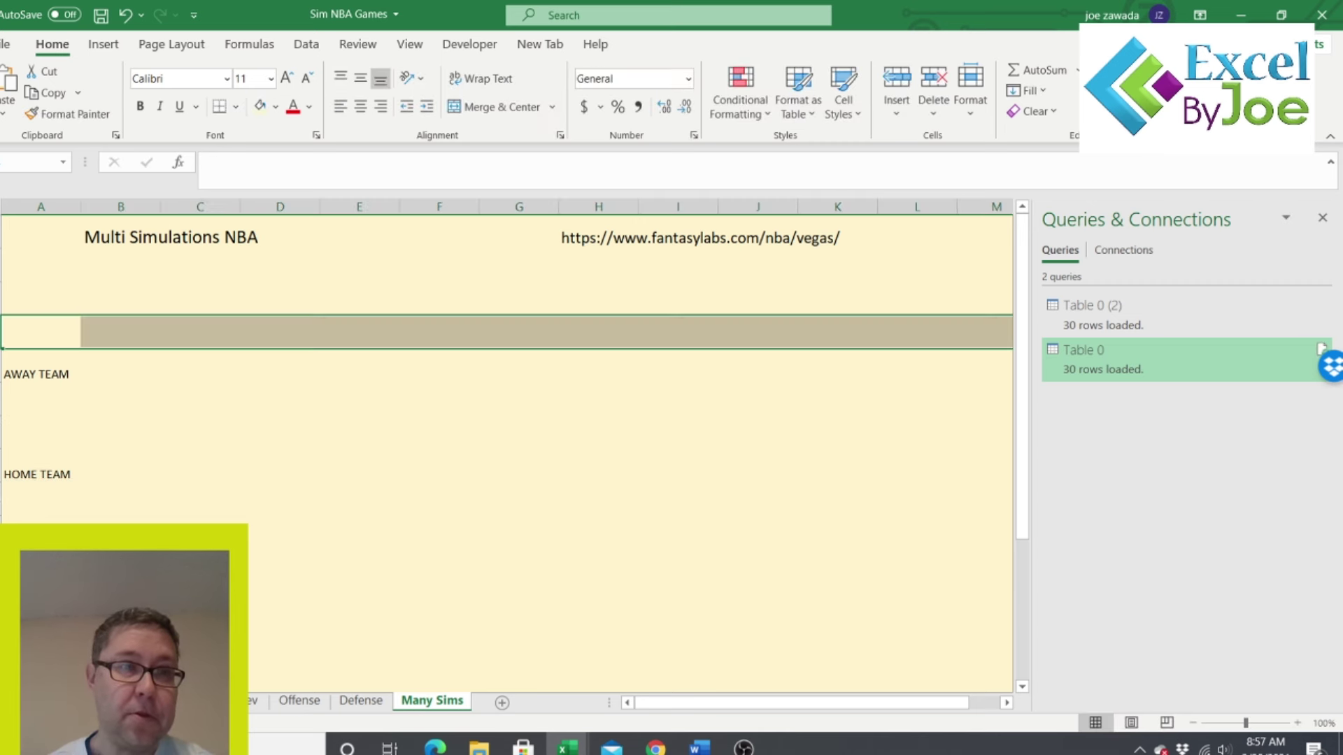
right_click(2, 331)
left_click(64, 498)
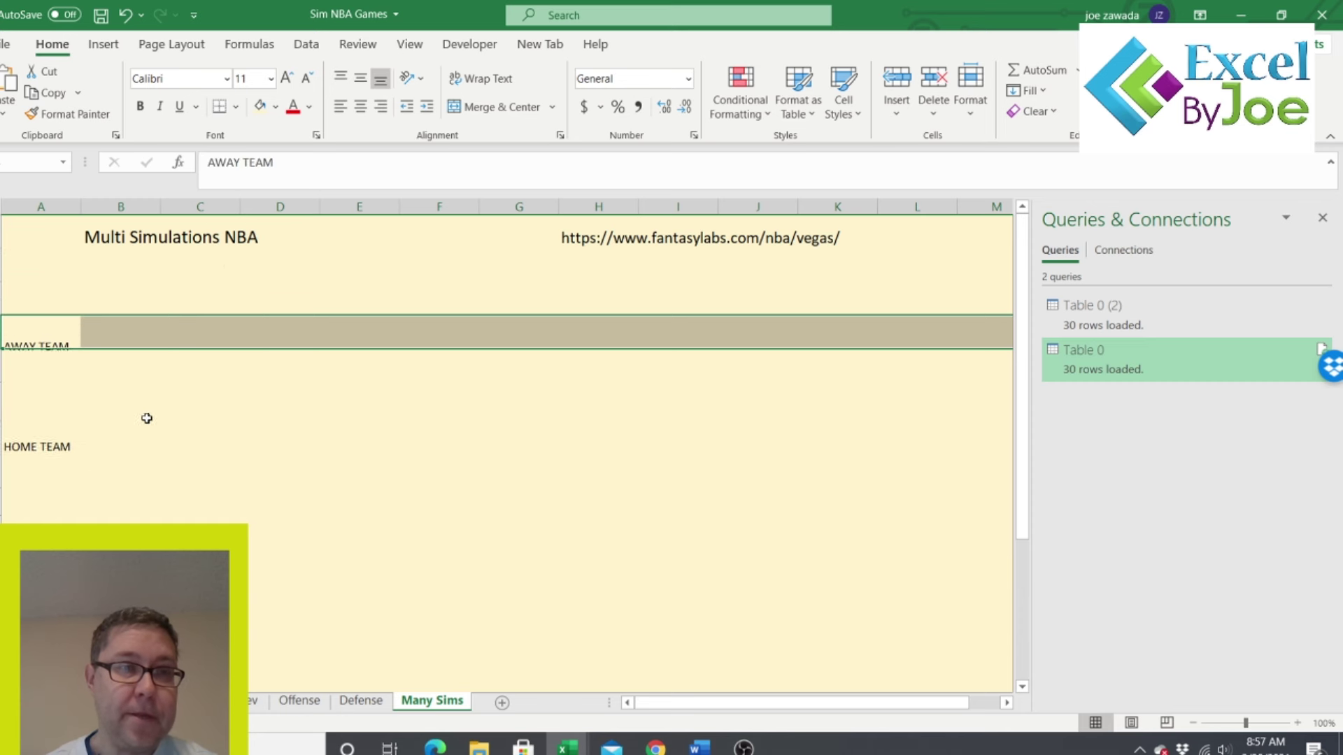
left_click(99, 338)
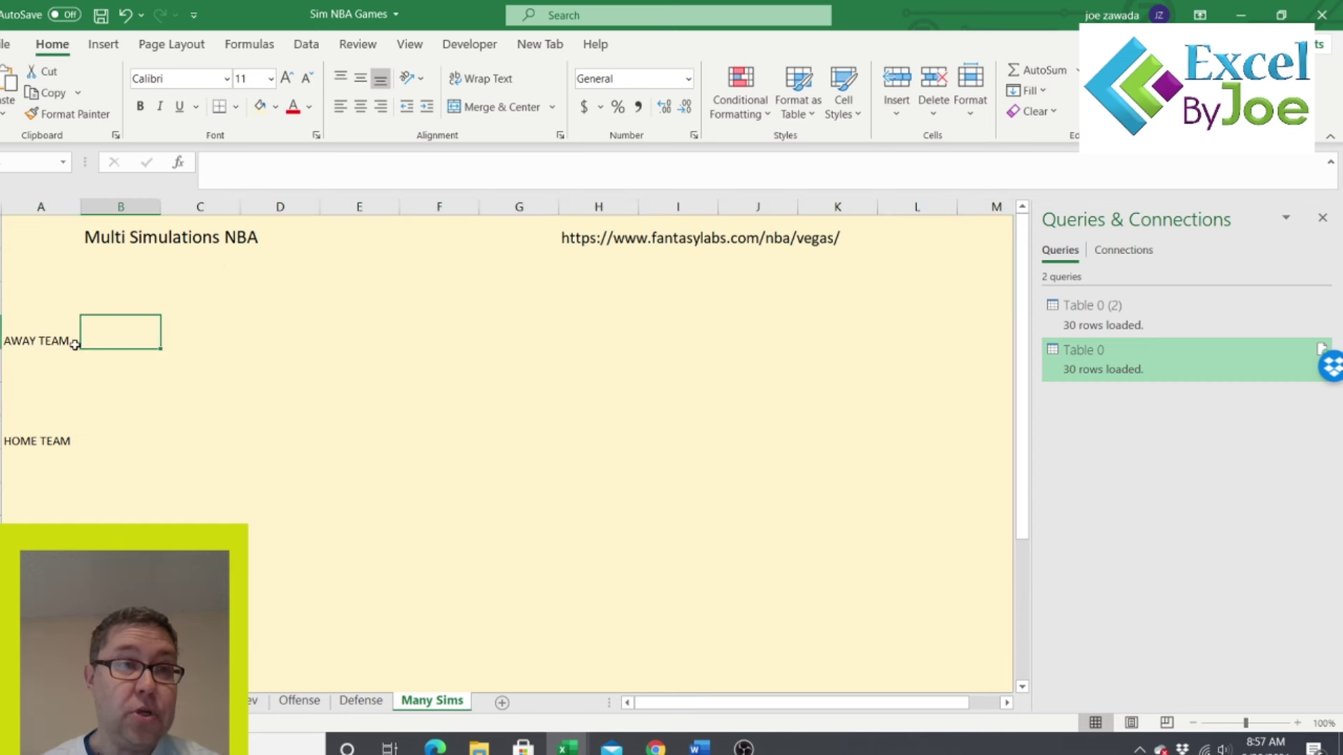
left_click_drag(162, 207, 207, 208)
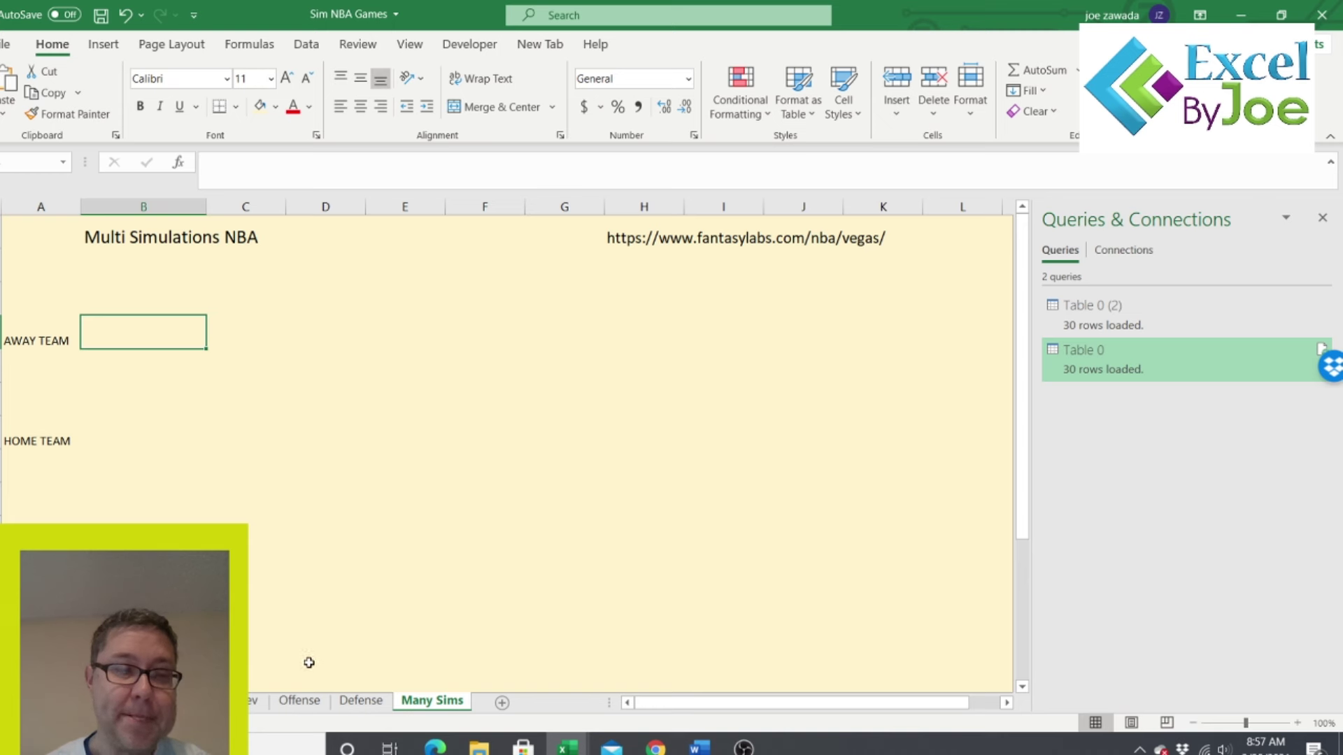
- Add list data validation to the cell beside AWAY TEAM, using the Offense sheet's team names (=Offense!$B$2:$B$31) as source
left_click(308, 42)
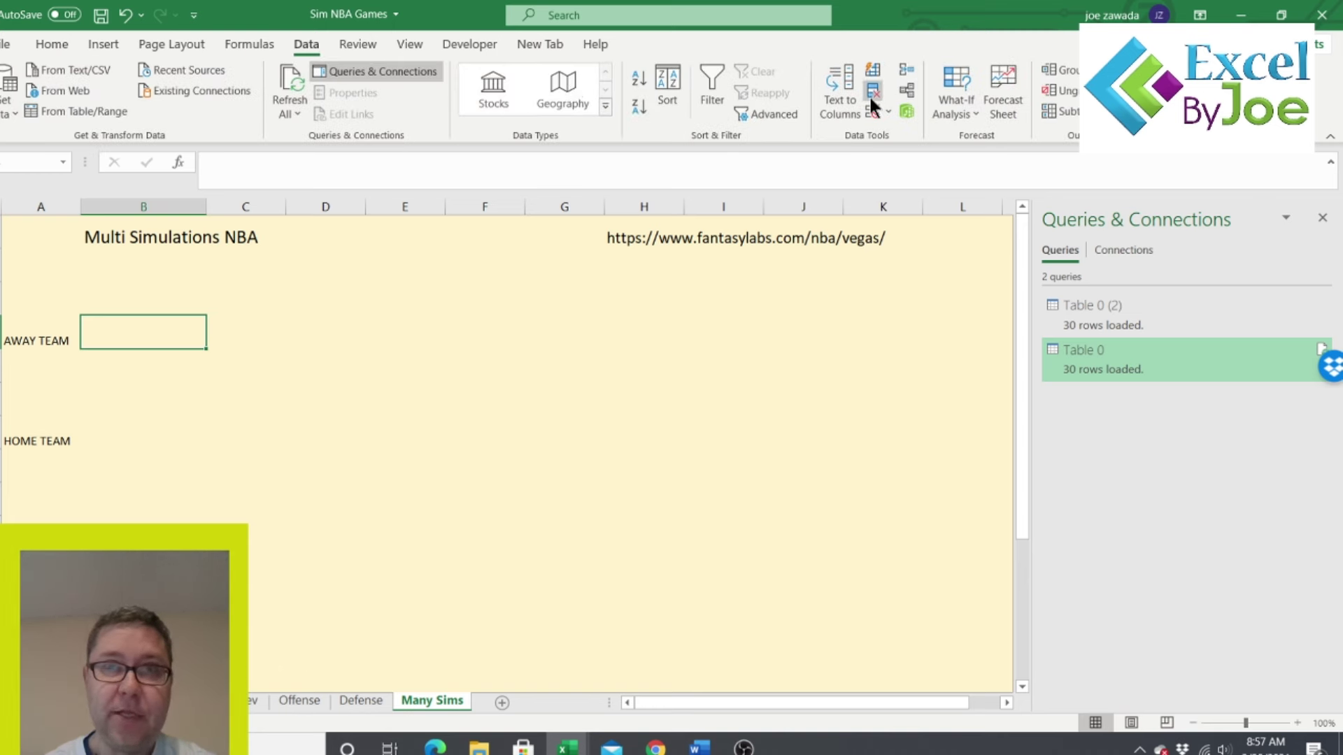
left_click(885, 113)
left_click(897, 133)
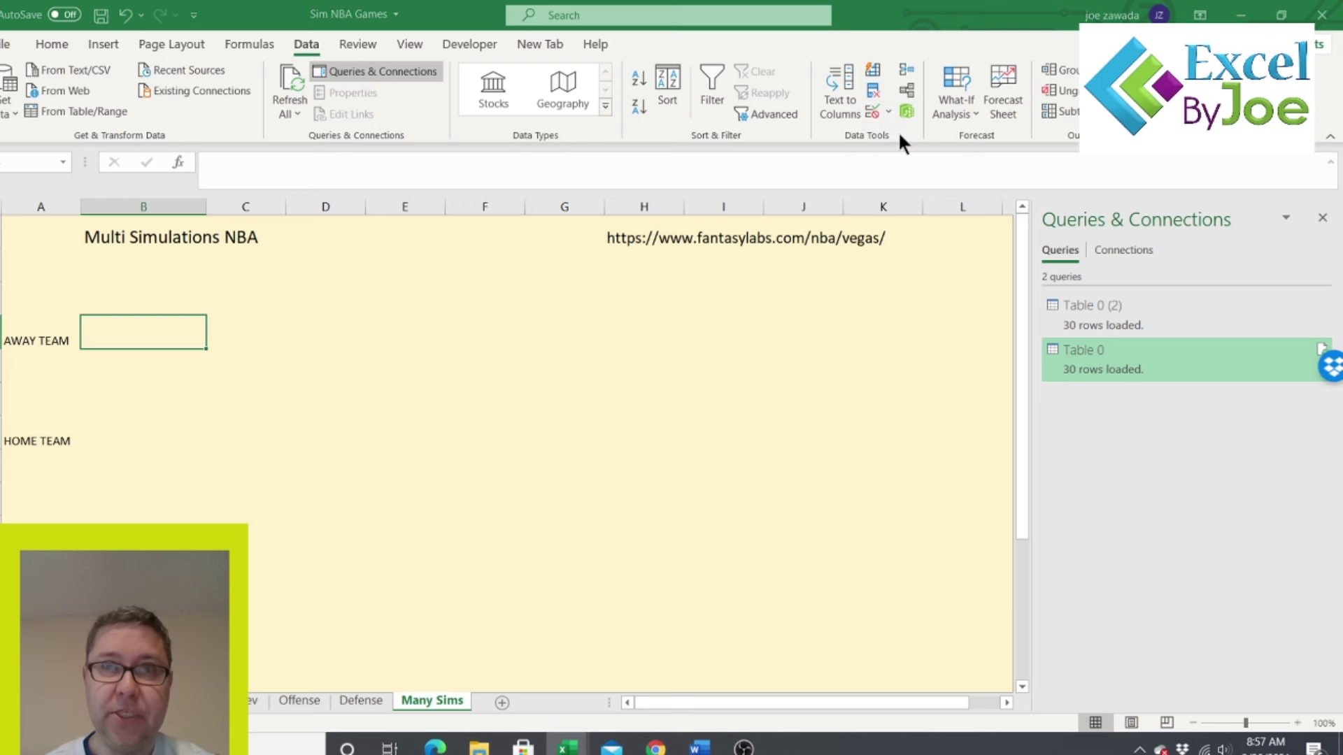
left_click(639, 286)
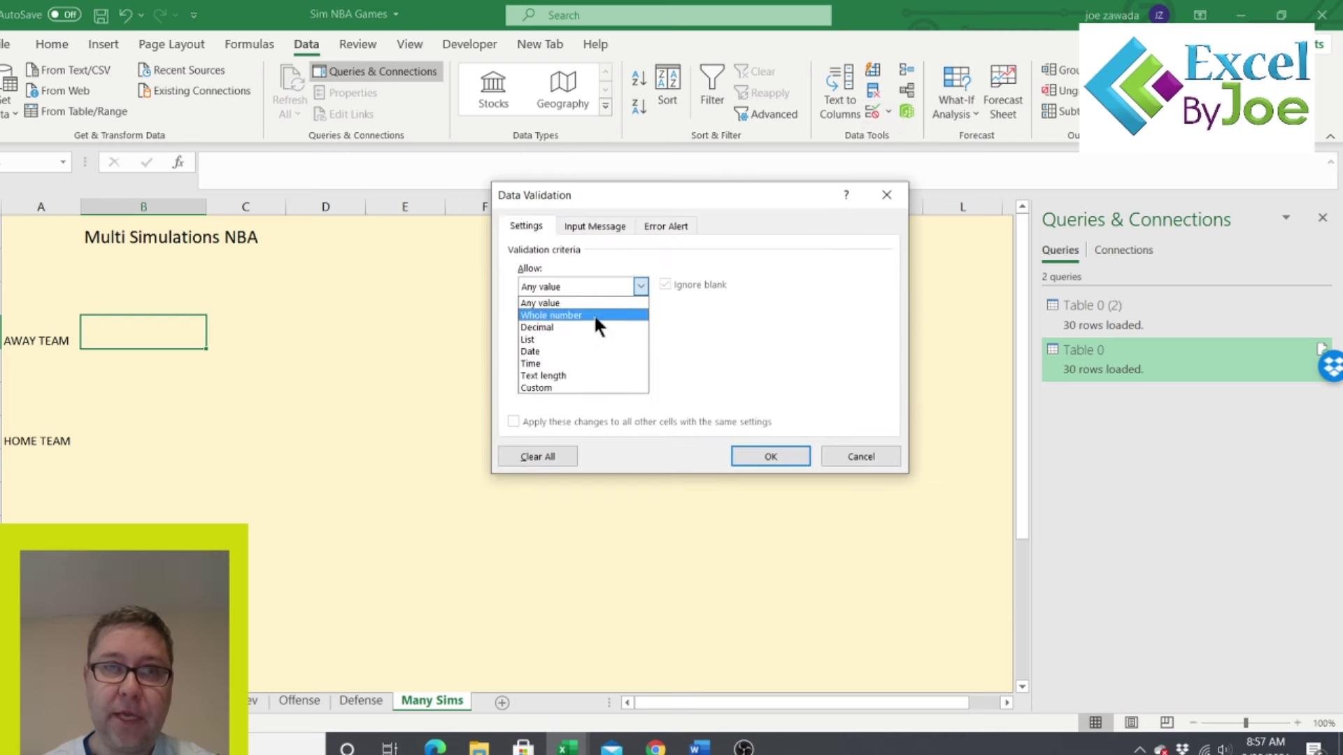
left_click(570, 340)
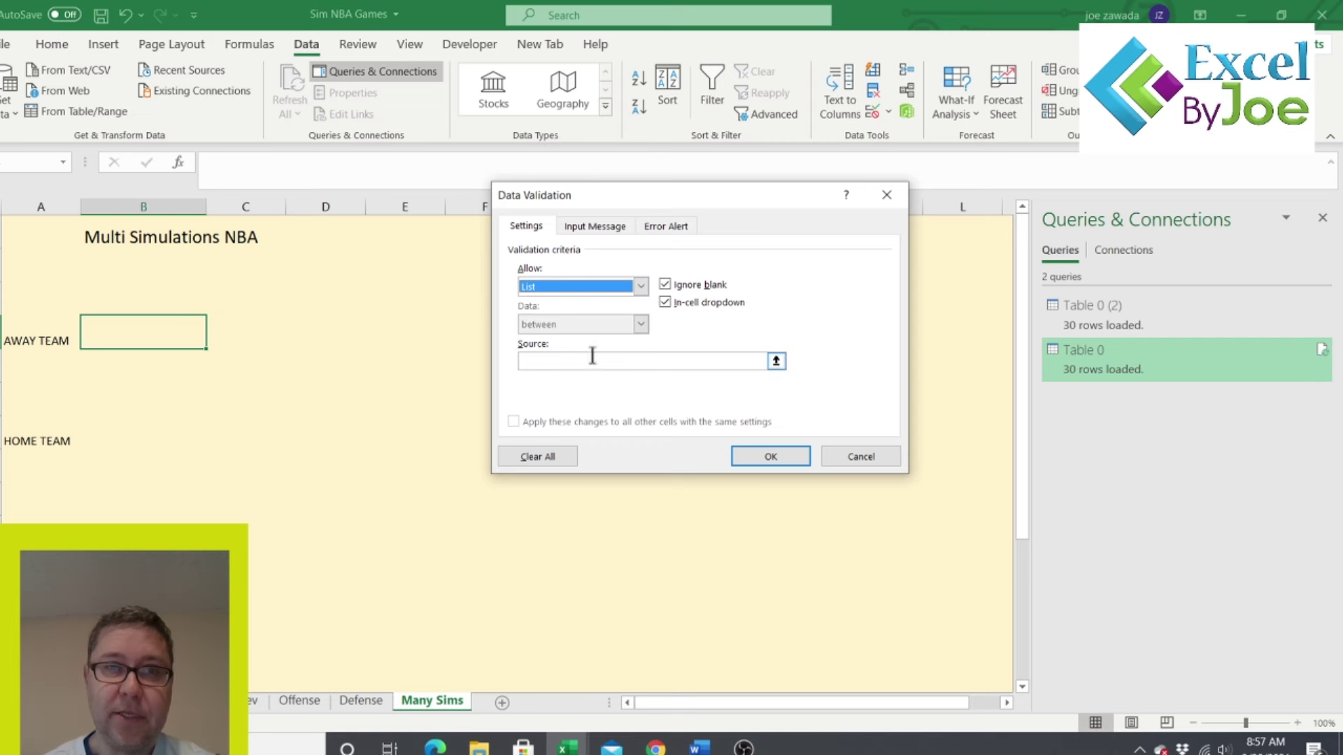
left_click(566, 360)
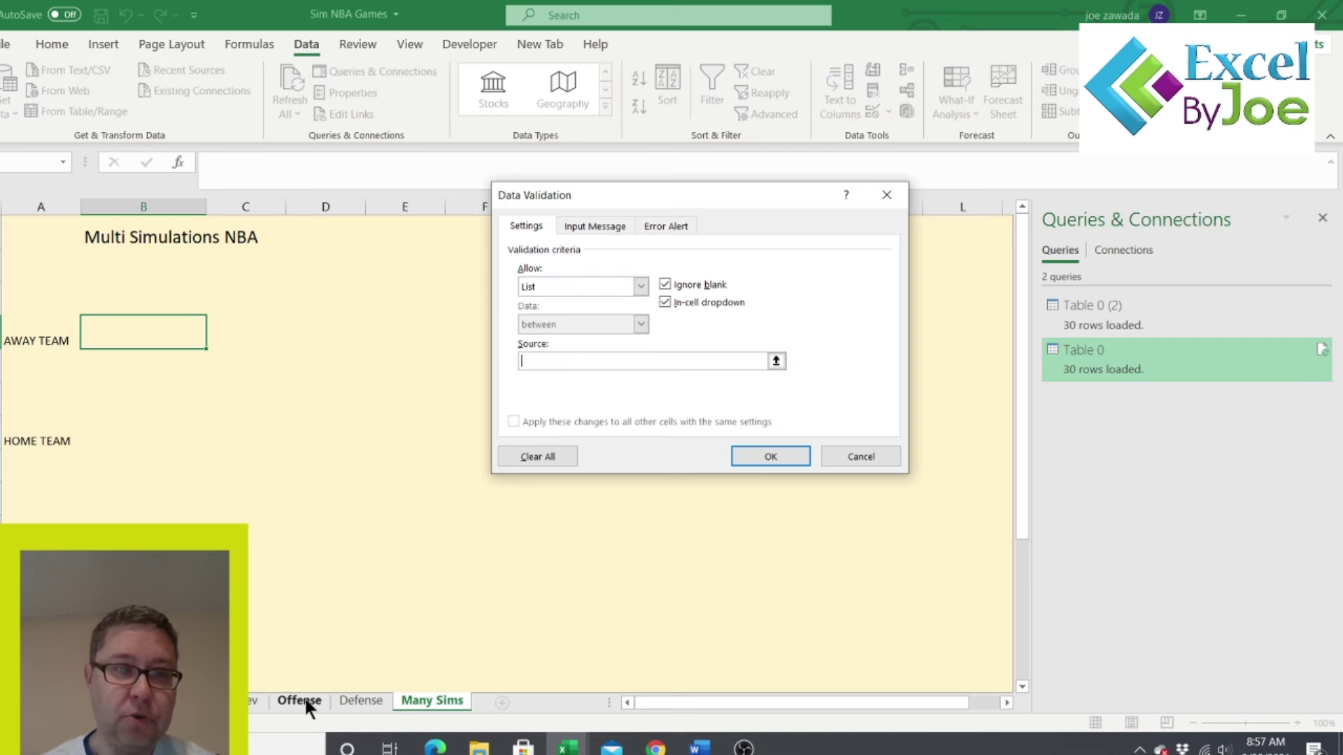
left_click(299, 701)
left_click_drag(75, 238, 84, 670)
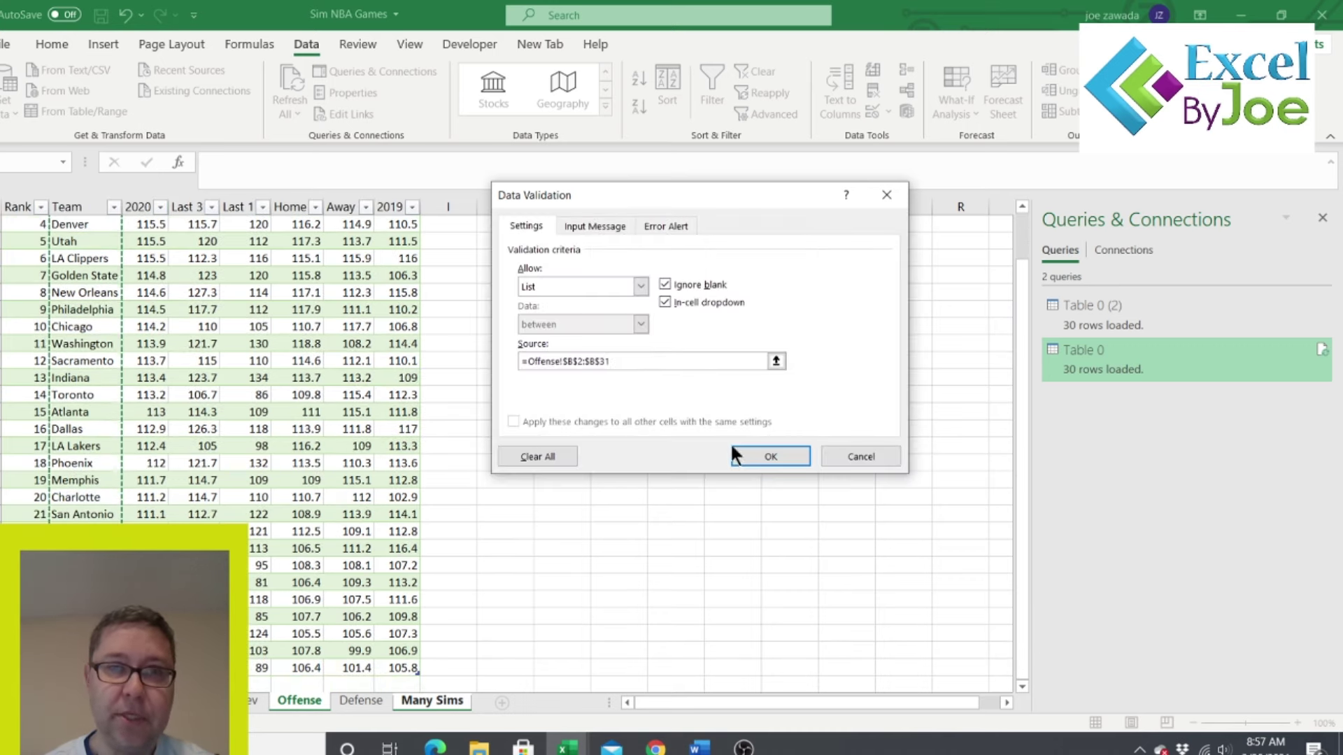
left_click(761, 455)
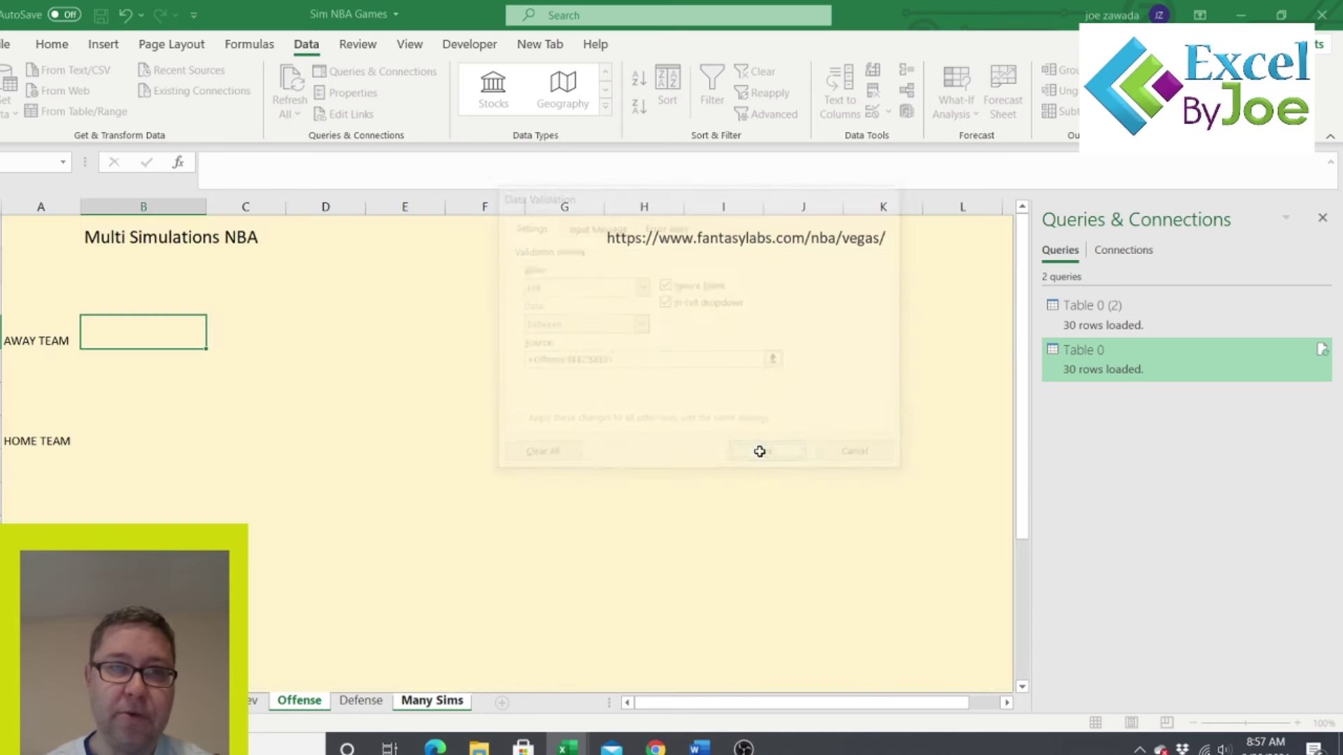
- Open the AWAY TEAM dropdown and browse its entries to examine the order of the team names
left_click(150, 332)
left_click(213, 342)
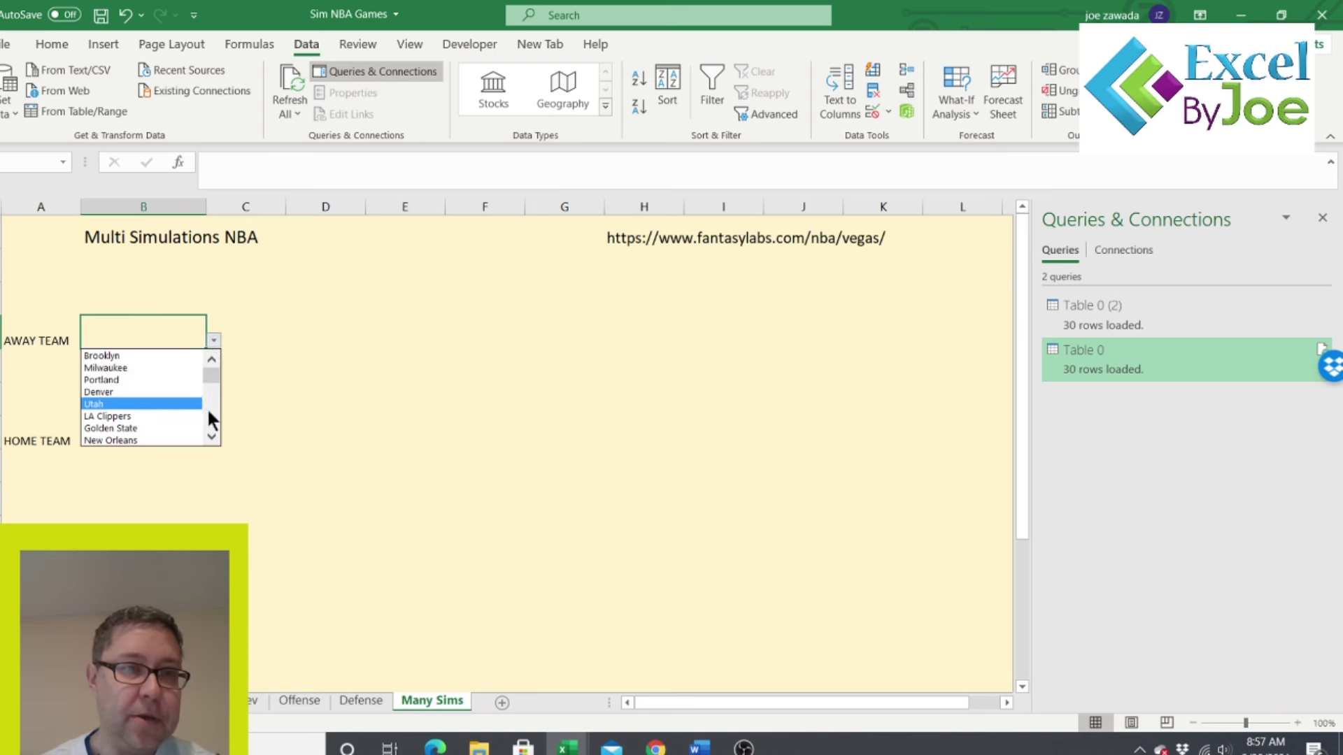
left_click(209, 431)
left_click(208, 432)
left_click(208, 435)
left_click(209, 434)
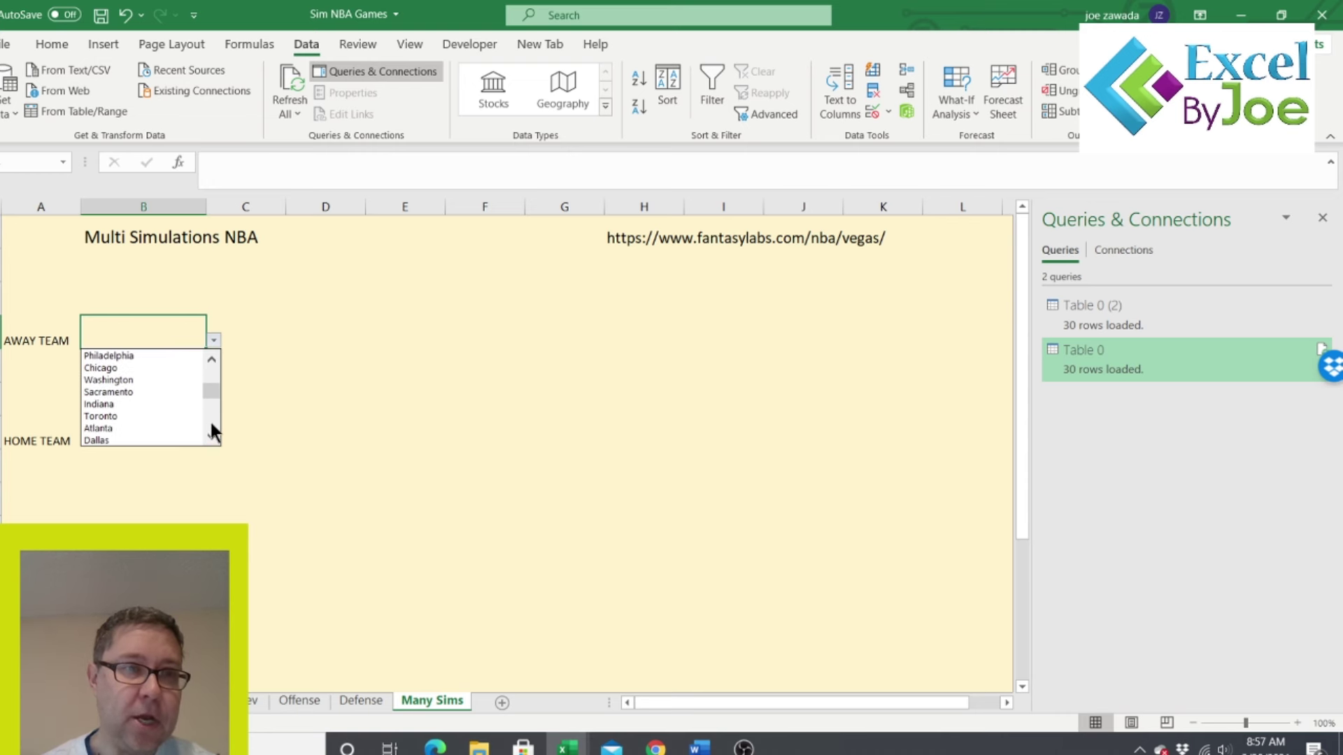
left_click(210, 434)
left_click(211, 435)
left_click(252, 352)
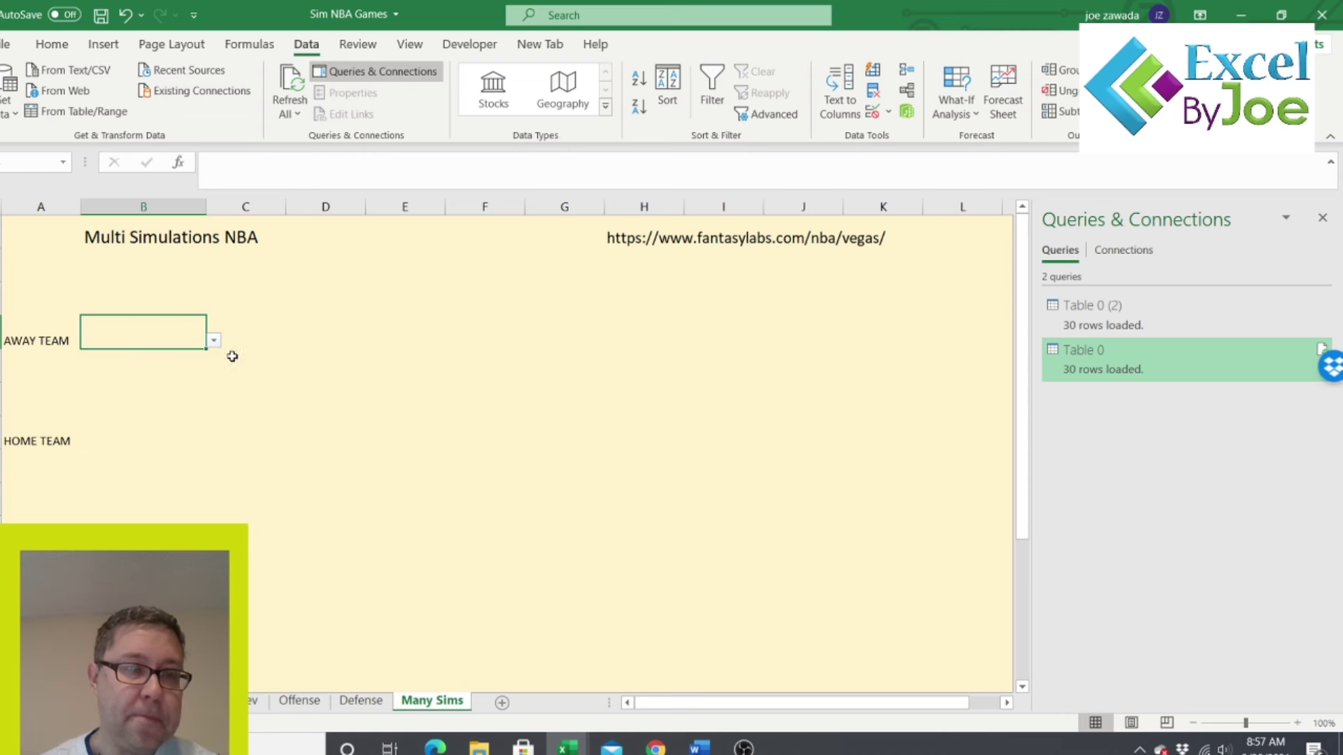
left_click(212, 340)
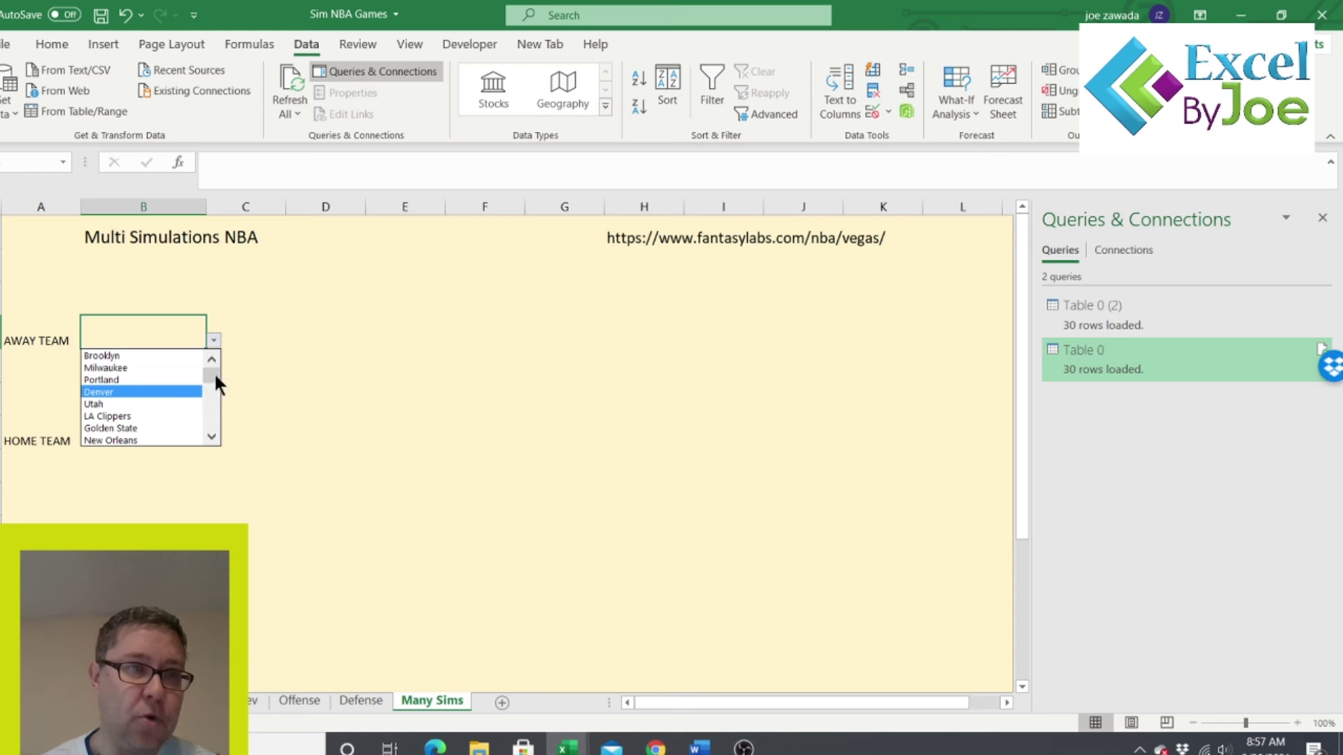
left_click(253, 381)
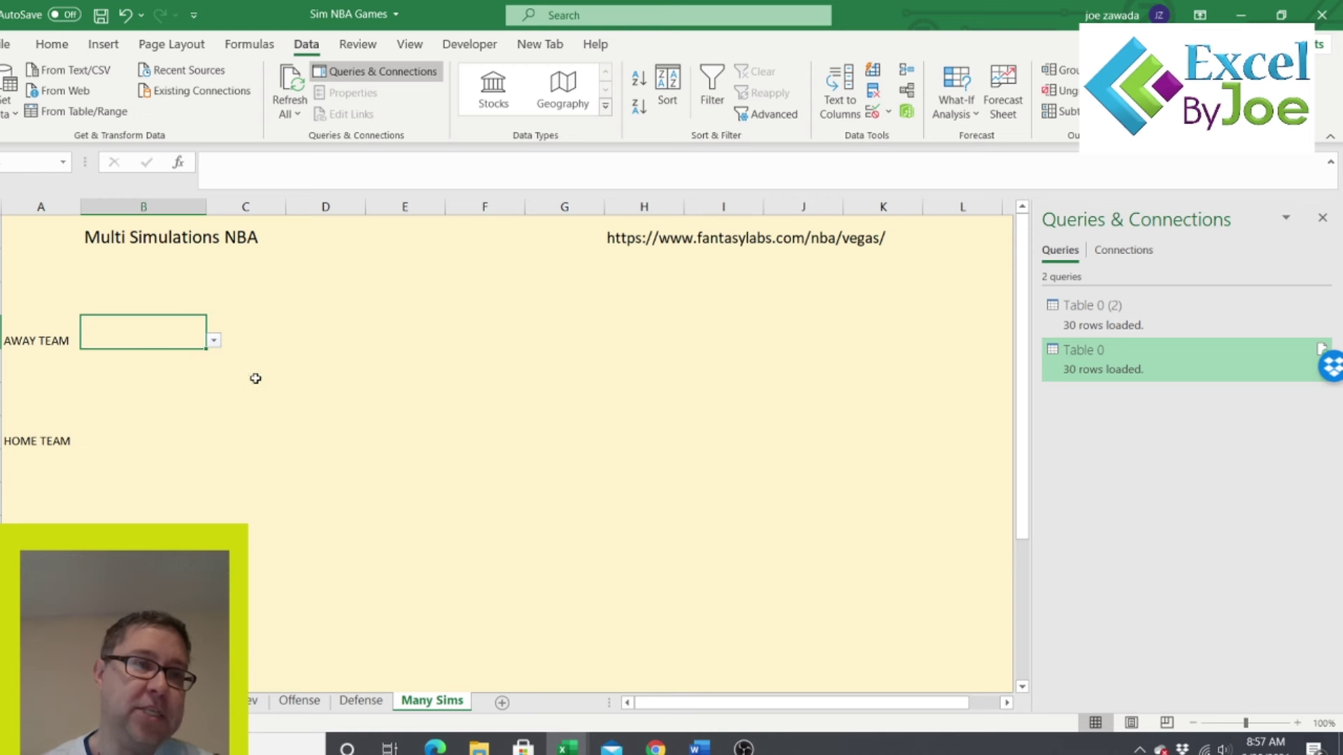
- Copy the 30 team names from the Offense sheet's Team column into column T of Many Sims, starting at T1
left_click(290, 700)
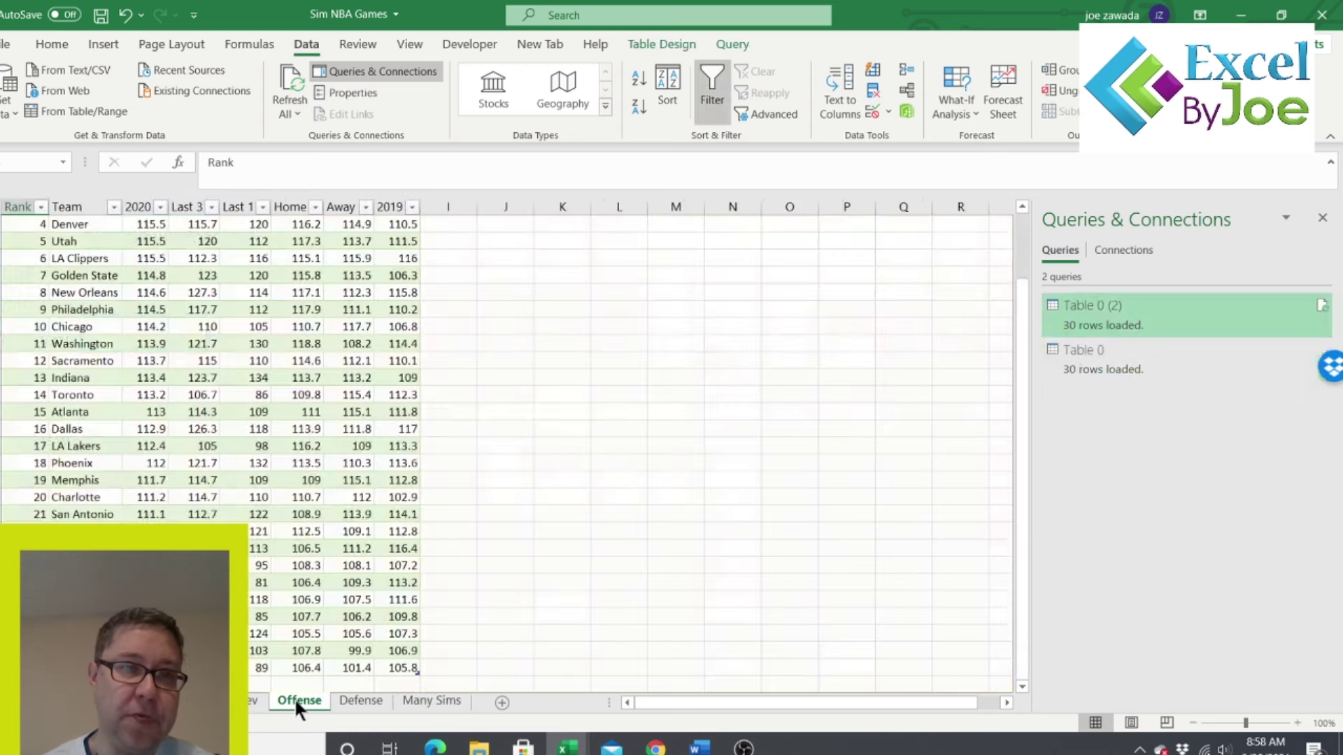
left_click_drag(84, 308, 93, 147)
left_click_drag(80, 242, 83, 549)
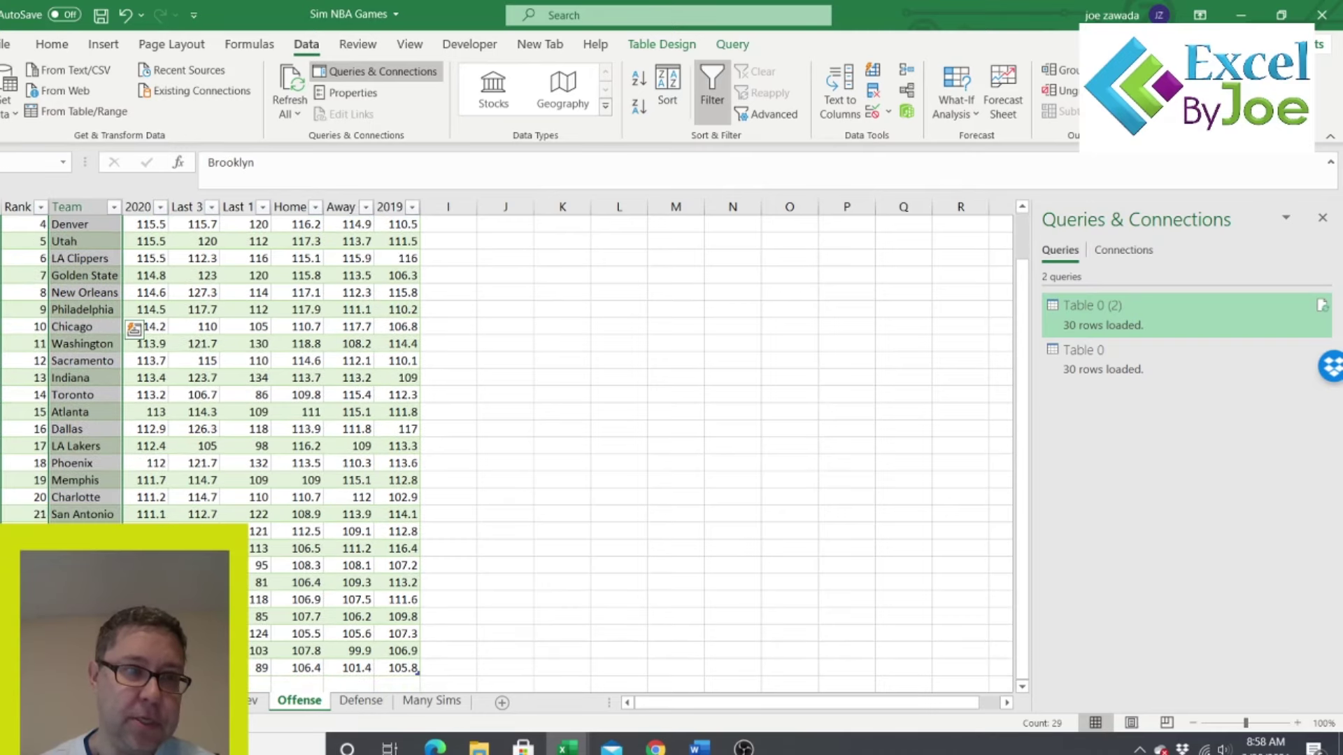
key("ctrl+c")
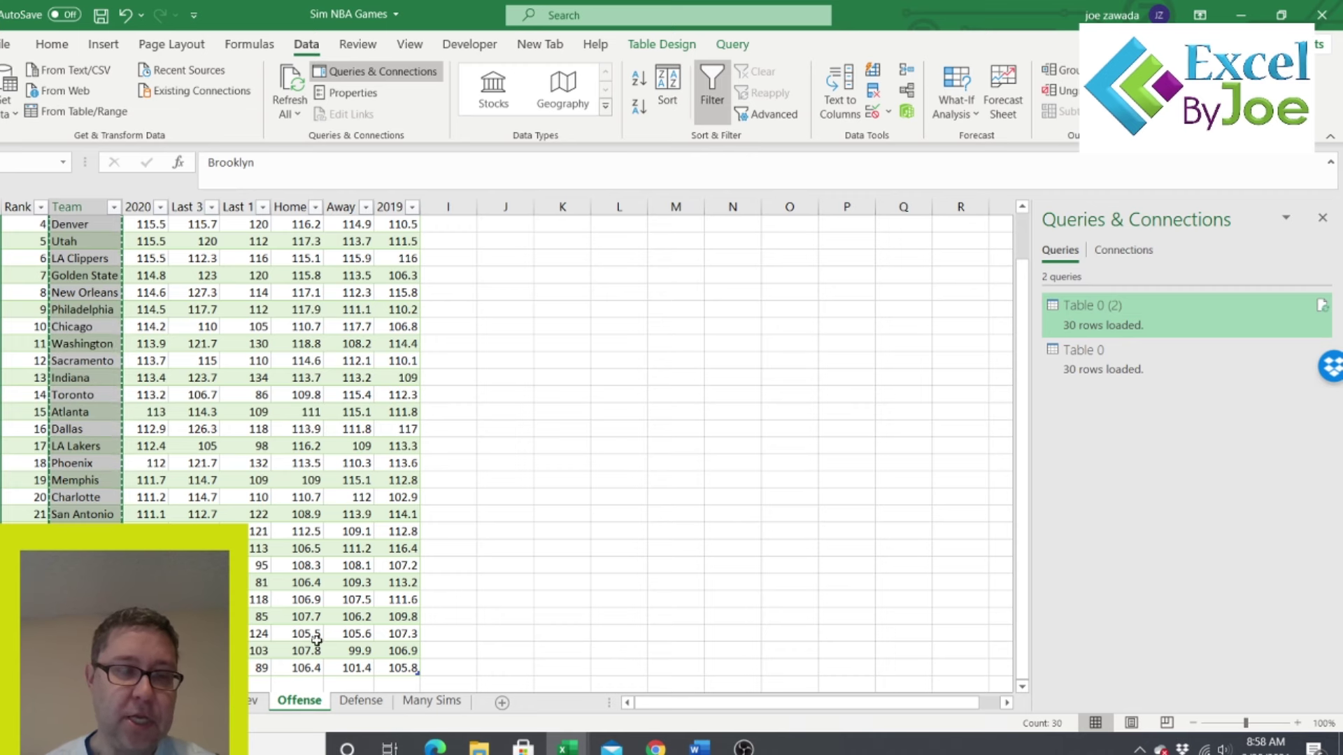
left_click(423, 700)
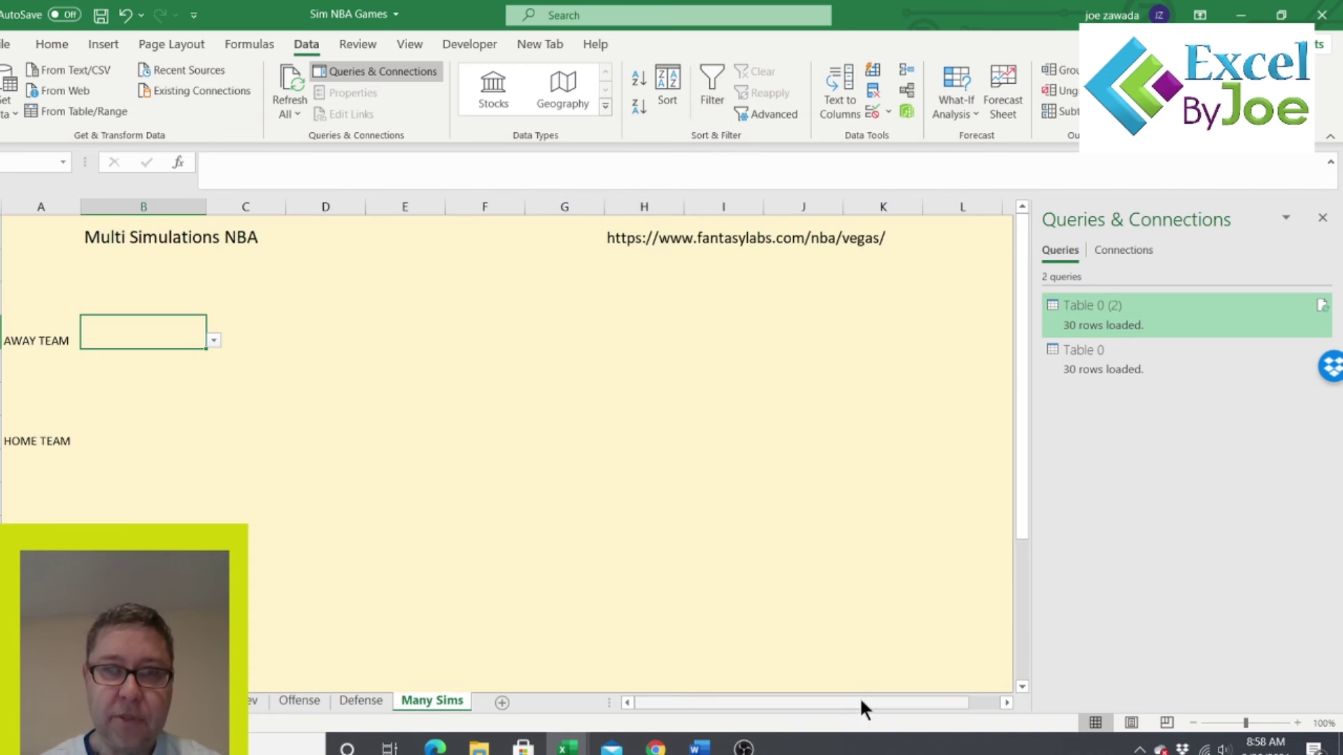
left_click_drag(895, 704, 1008, 699)
left_click(914, 236)
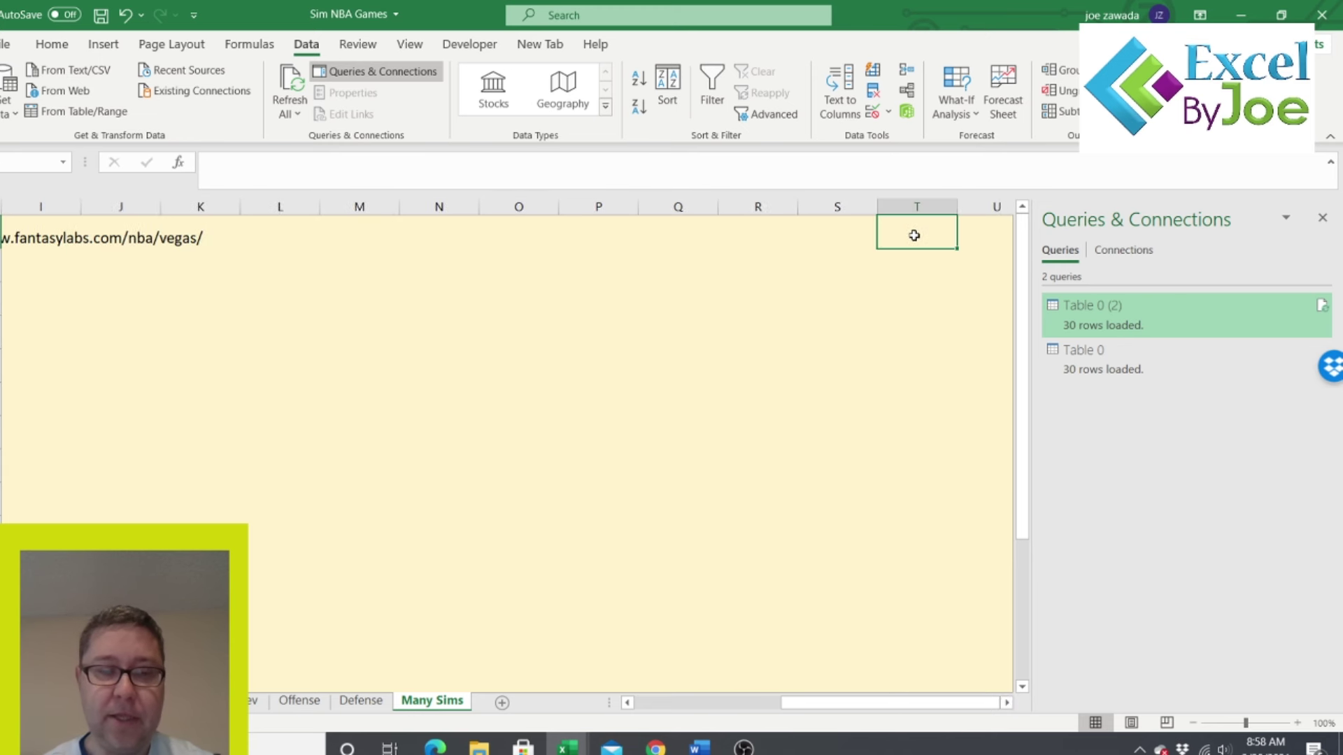
key("ctrl+v")
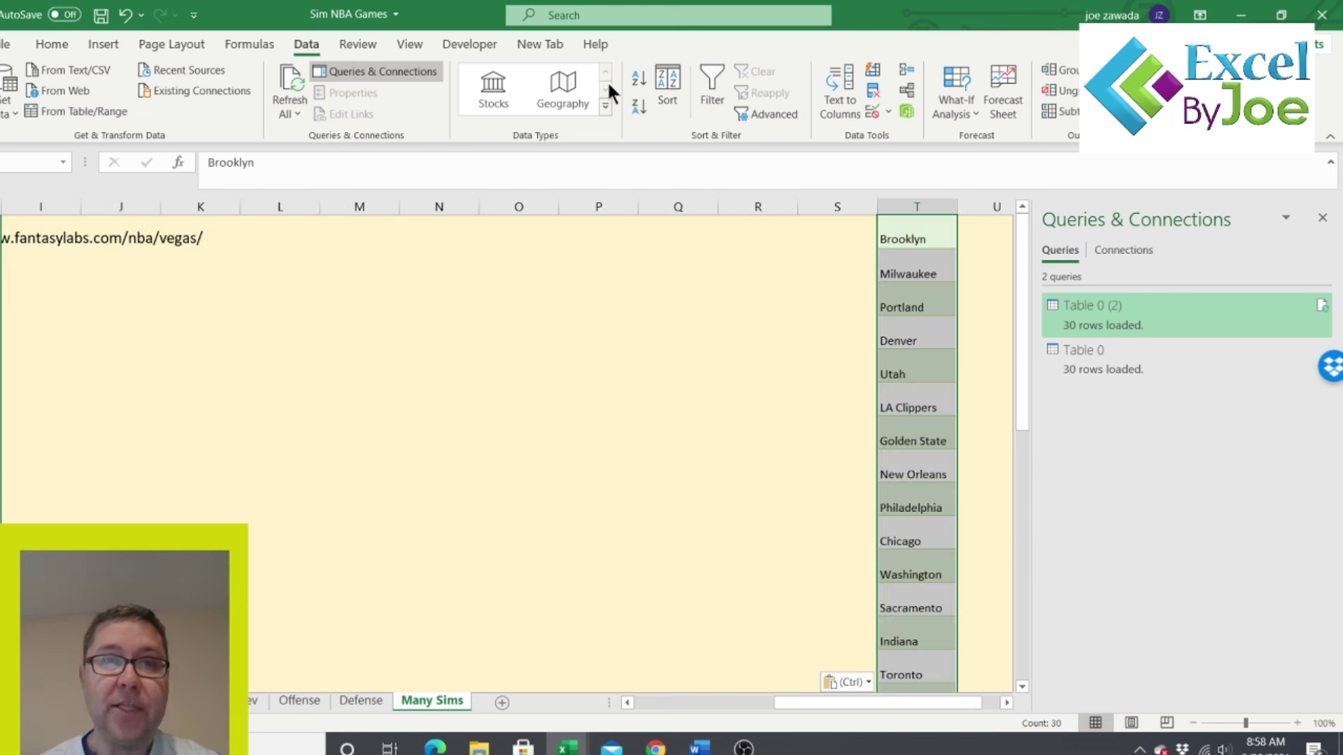
- Sort the team names in column T by cell values from A to Z, treating the data as having no headers
left_click(638, 80)
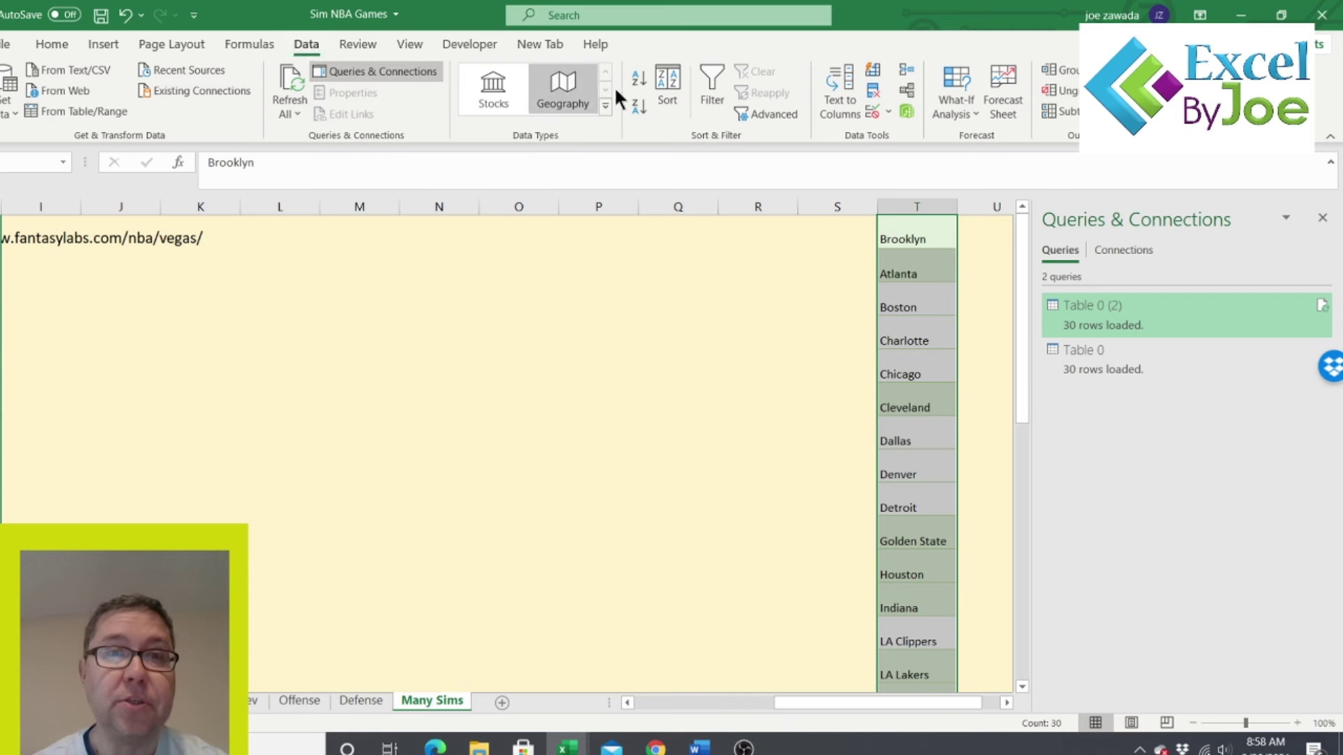
left_click(660, 100)
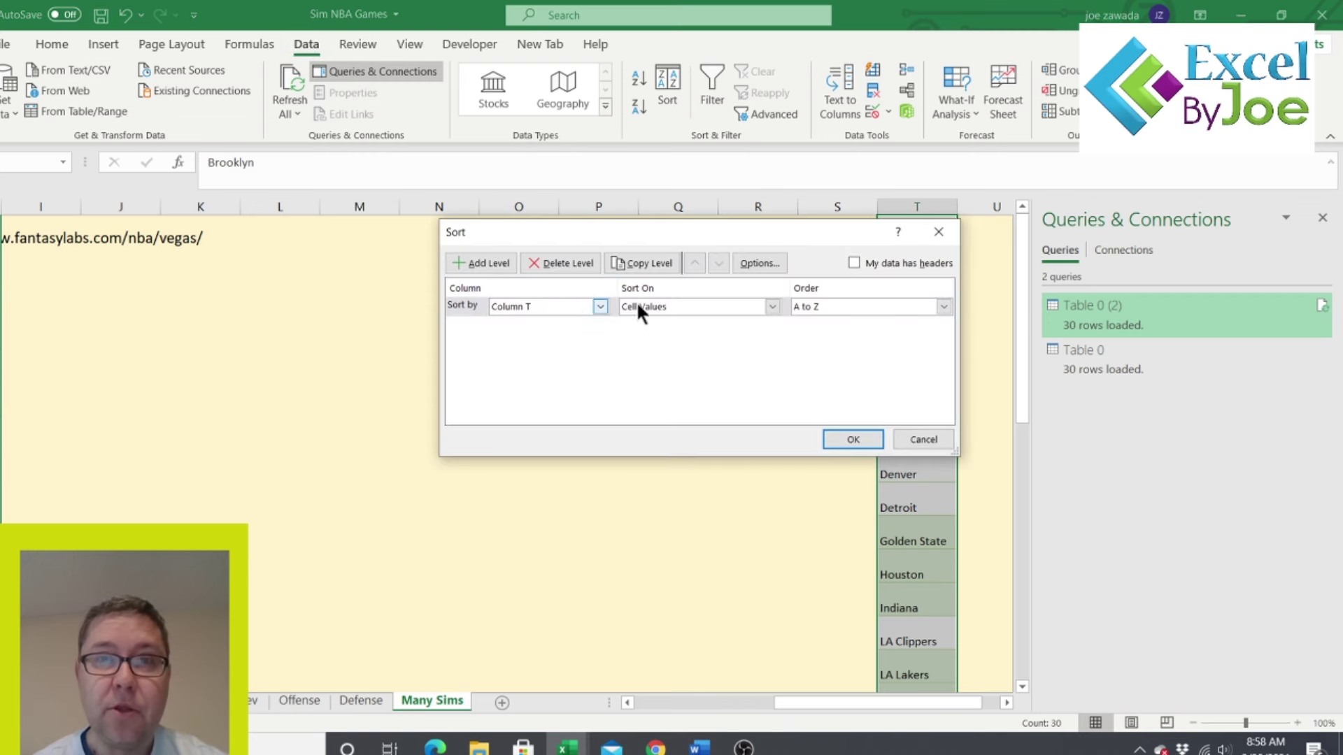
left_click(853, 437)
left_click(890, 274)
left_click(841, 285)
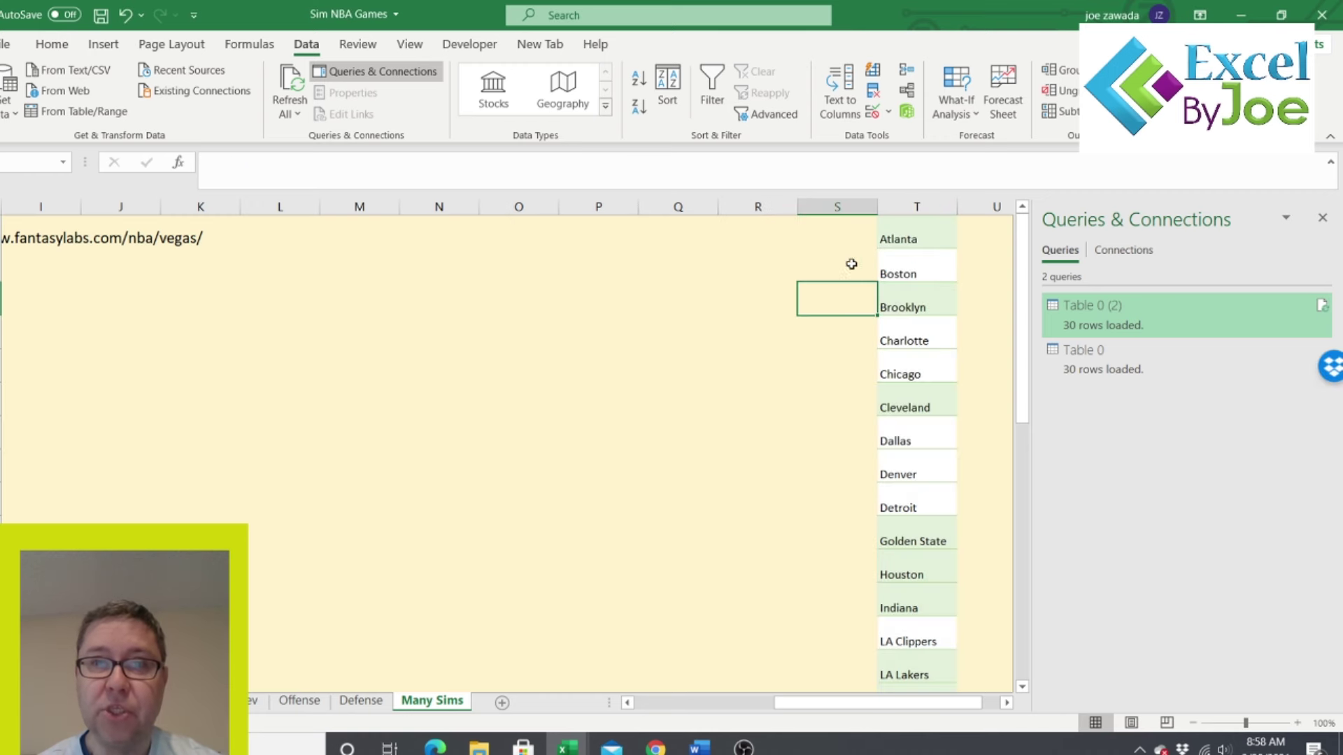
- Fill the team names in T1:T30 with the sheet's light yellow background colour
left_click(917, 206)
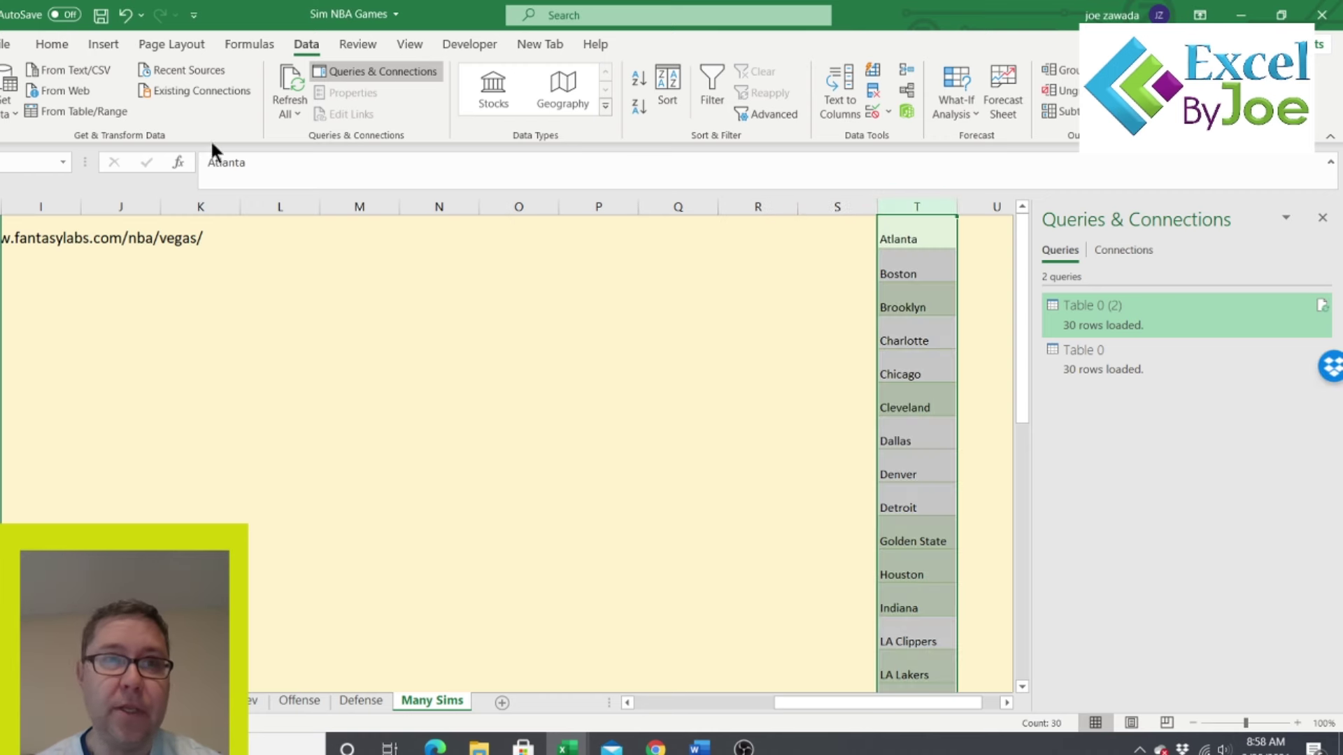
left_click(54, 44)
left_click(258, 106)
- Change the source of the AWAY TEAM cell's validation list to the sorted team names, =$T$1:$T$30, on Many Sims
left_click_drag(810, 703, 670, 703)
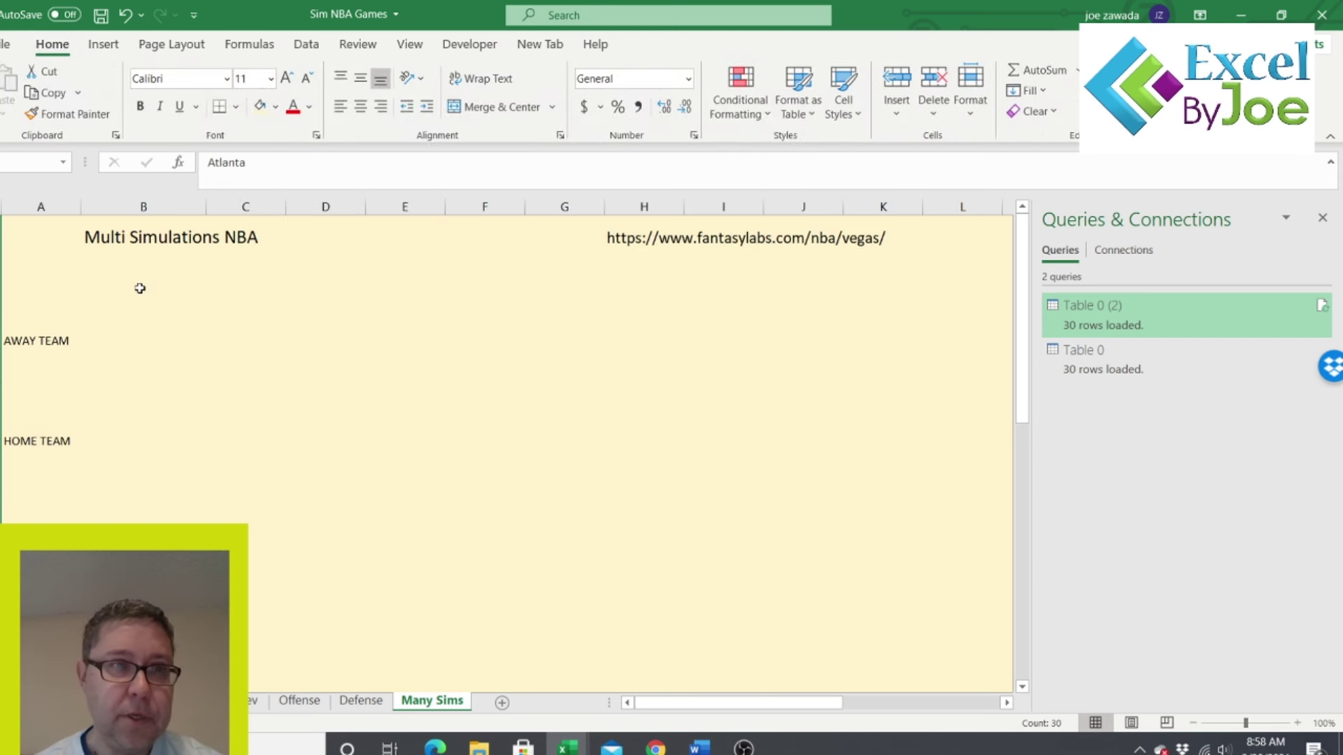
left_click(140, 341)
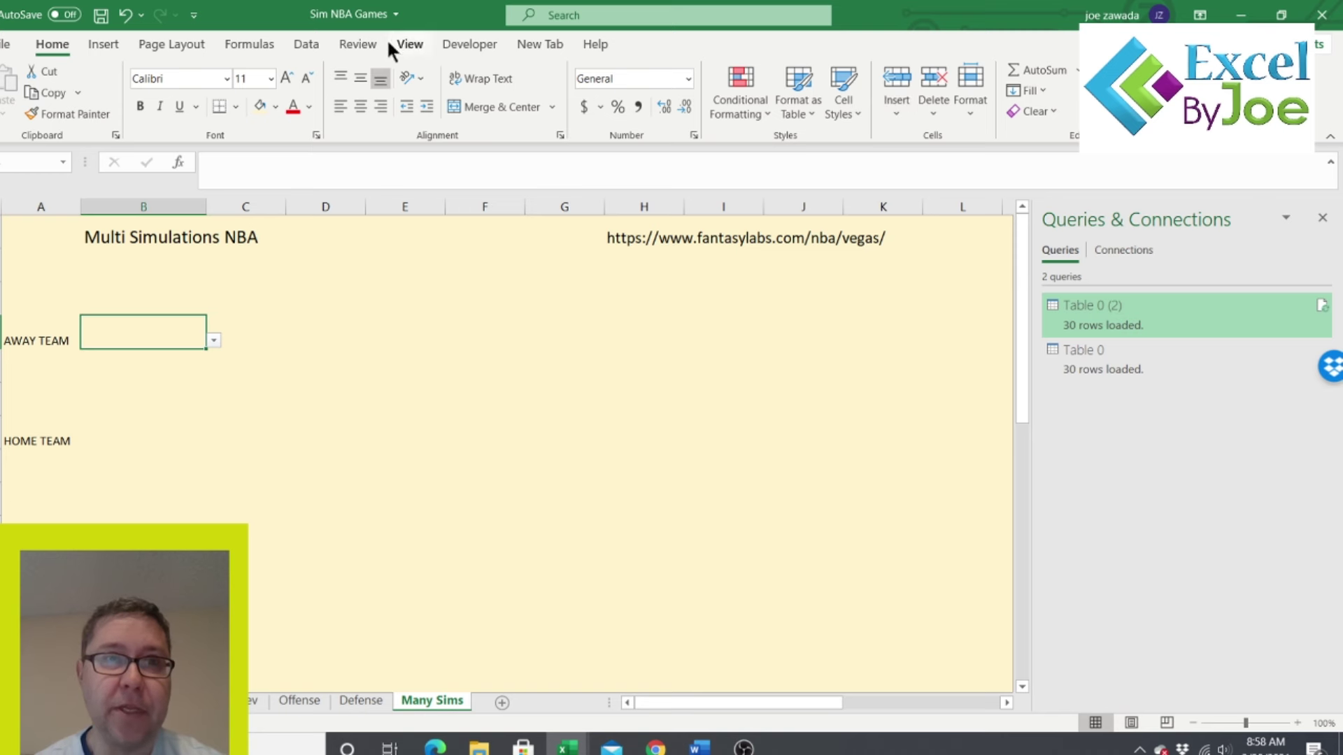
left_click(303, 46)
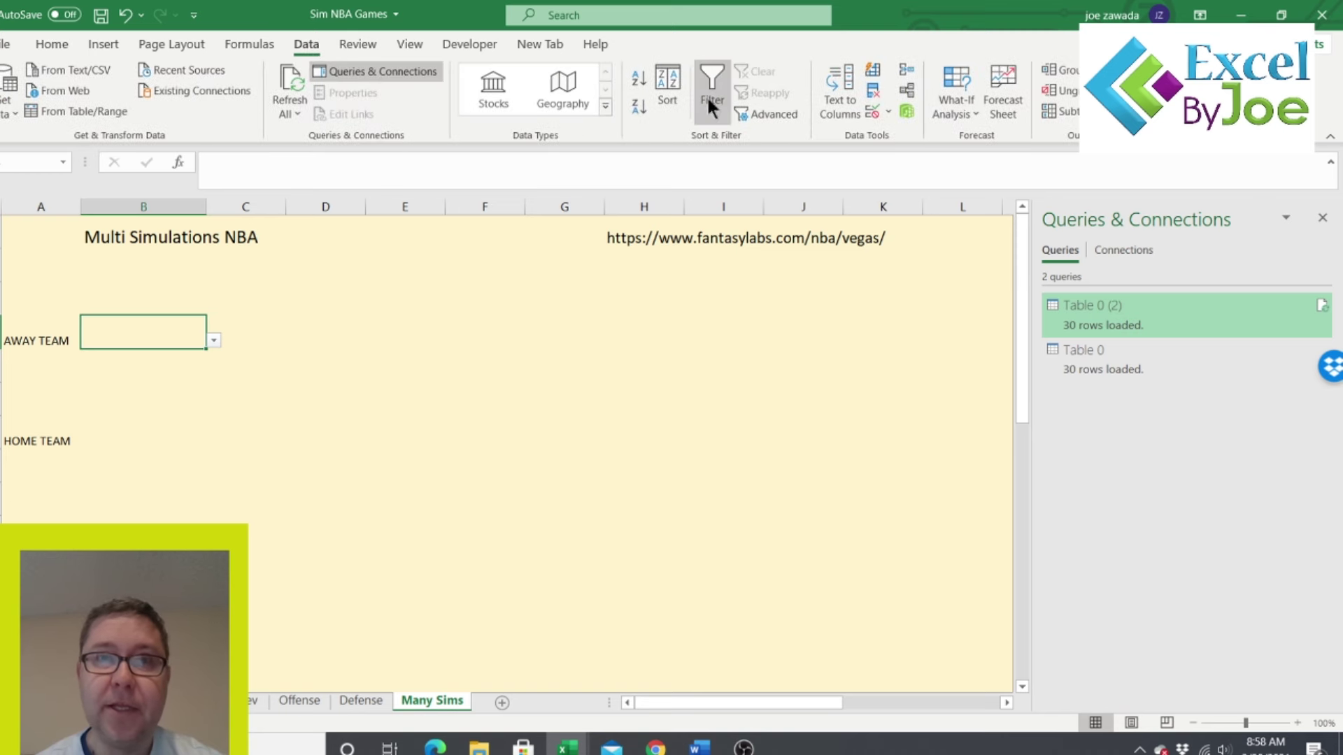
left_click(884, 105)
left_click(900, 133)
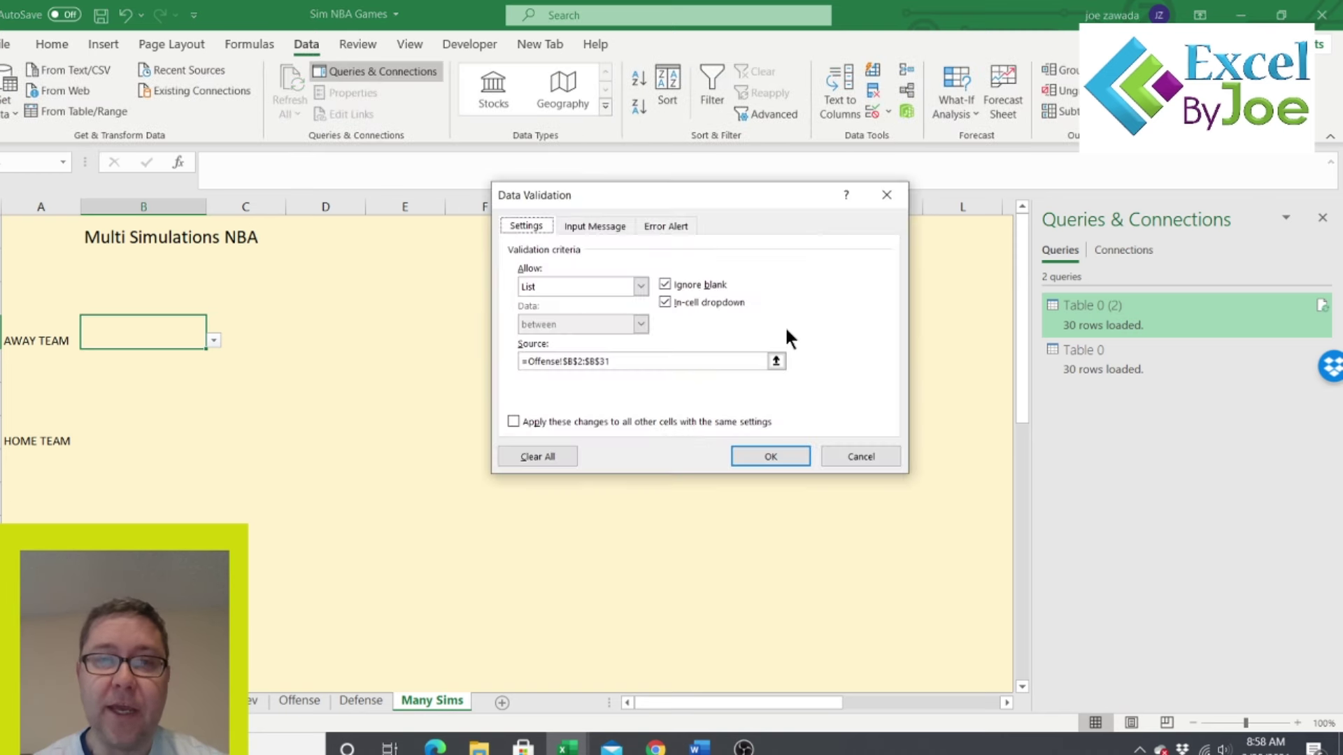
left_click(637, 357)
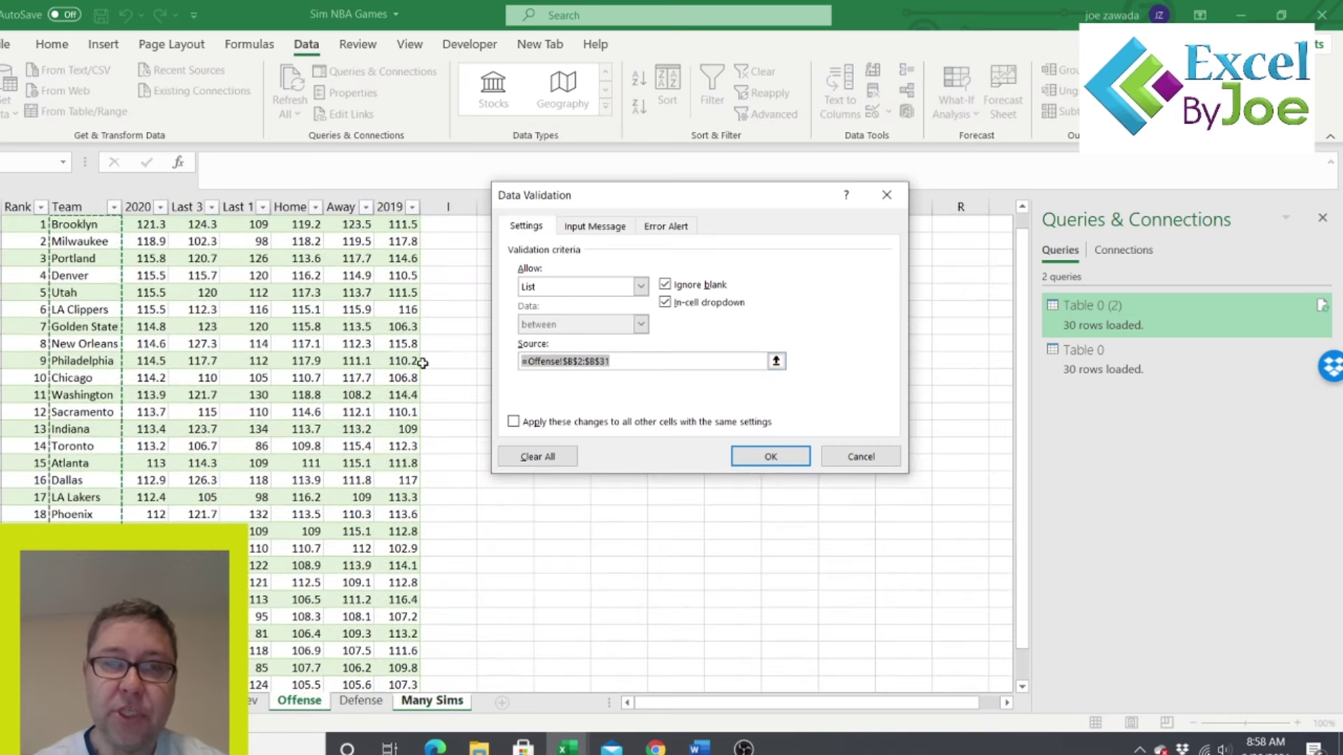
key("ctrl+a")
key("BackSpace")
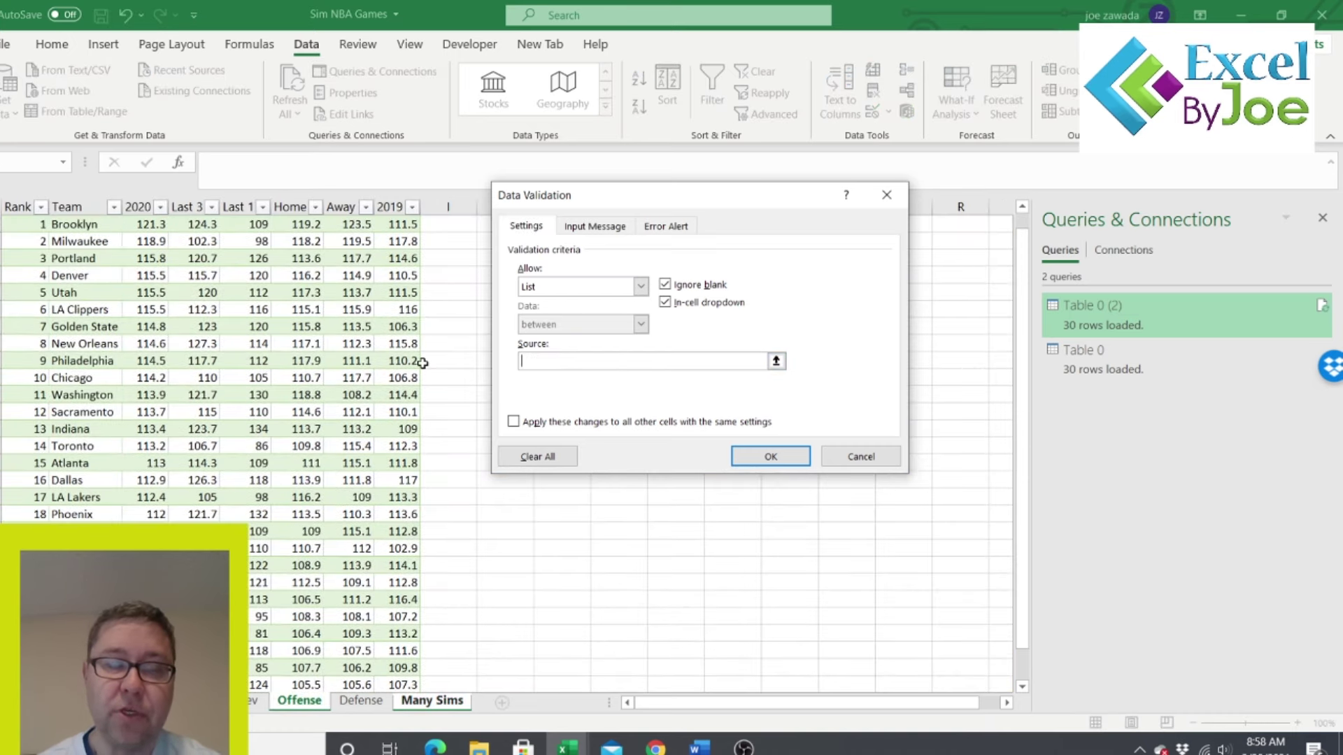
left_click(427, 701)
left_click_drag(786, 703, 951, 705)
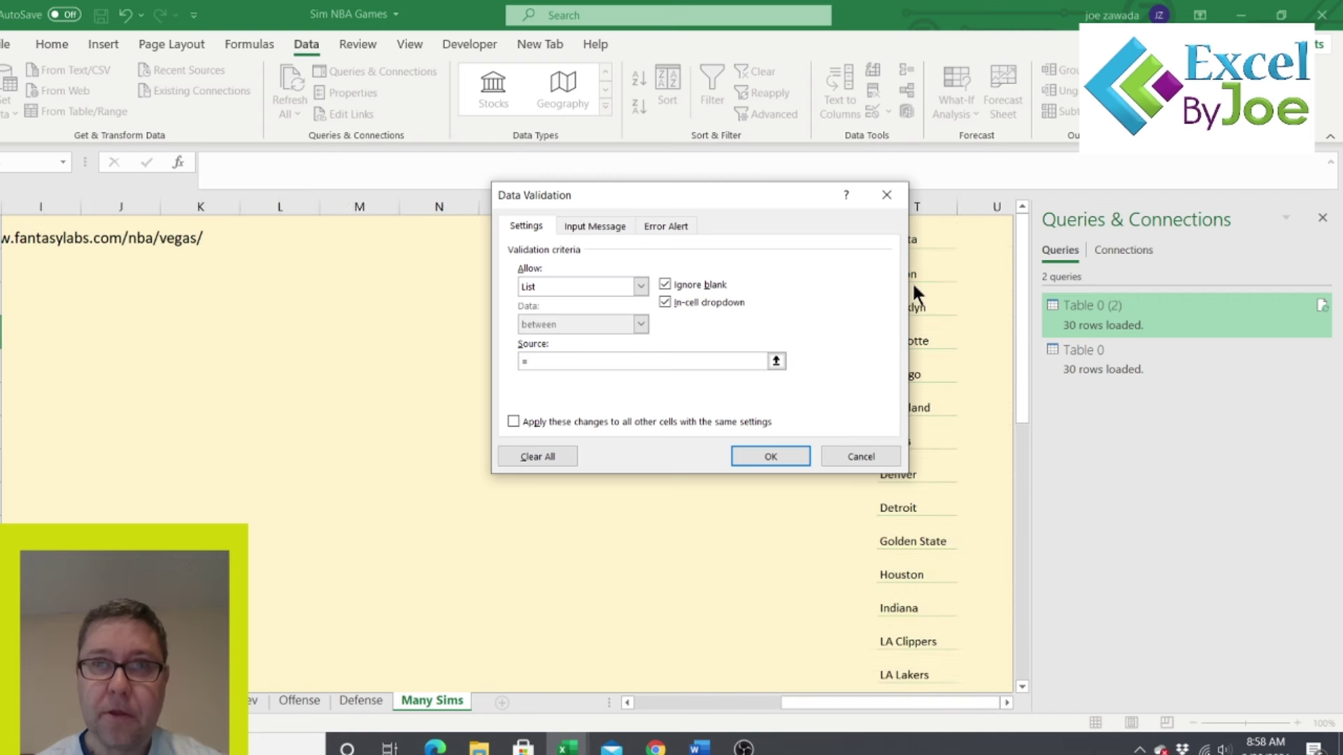
left_click_drag(781, 192, 668, 193)
left_click_drag(910, 239, 953, 615)
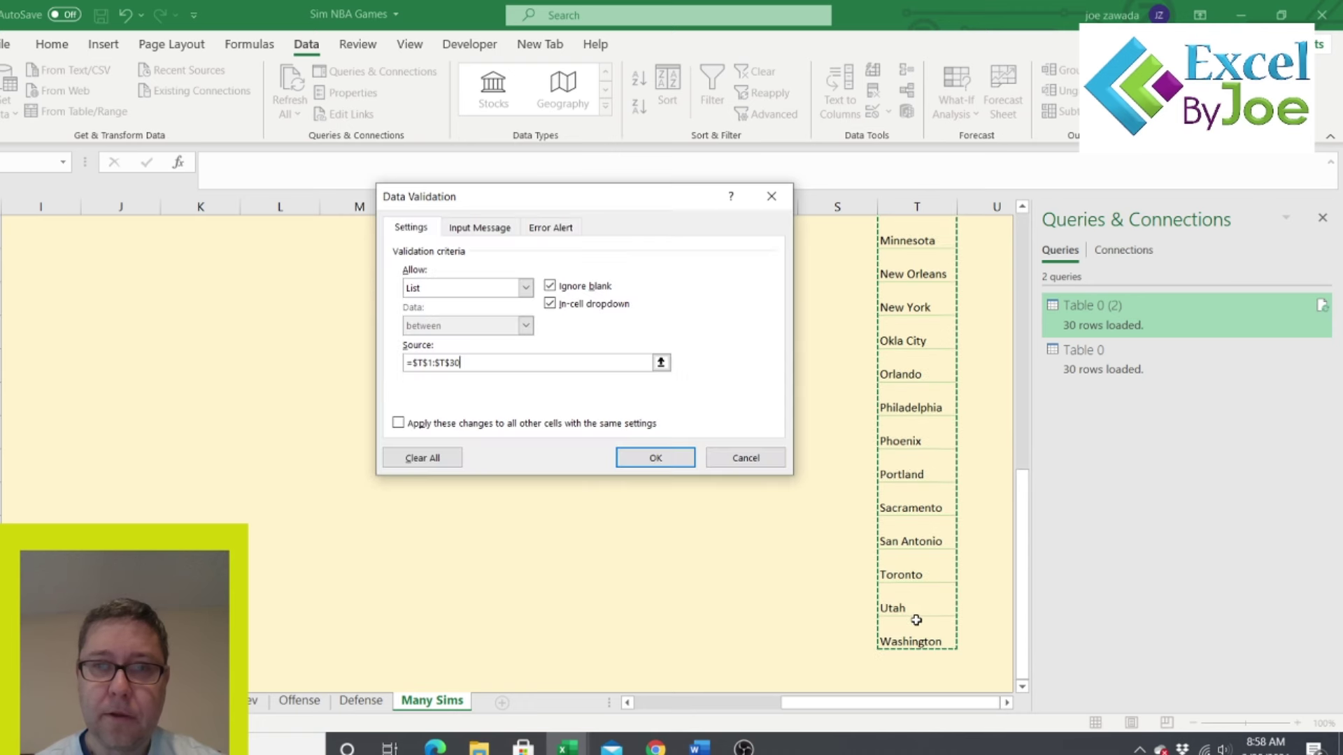
left_click(654, 459)
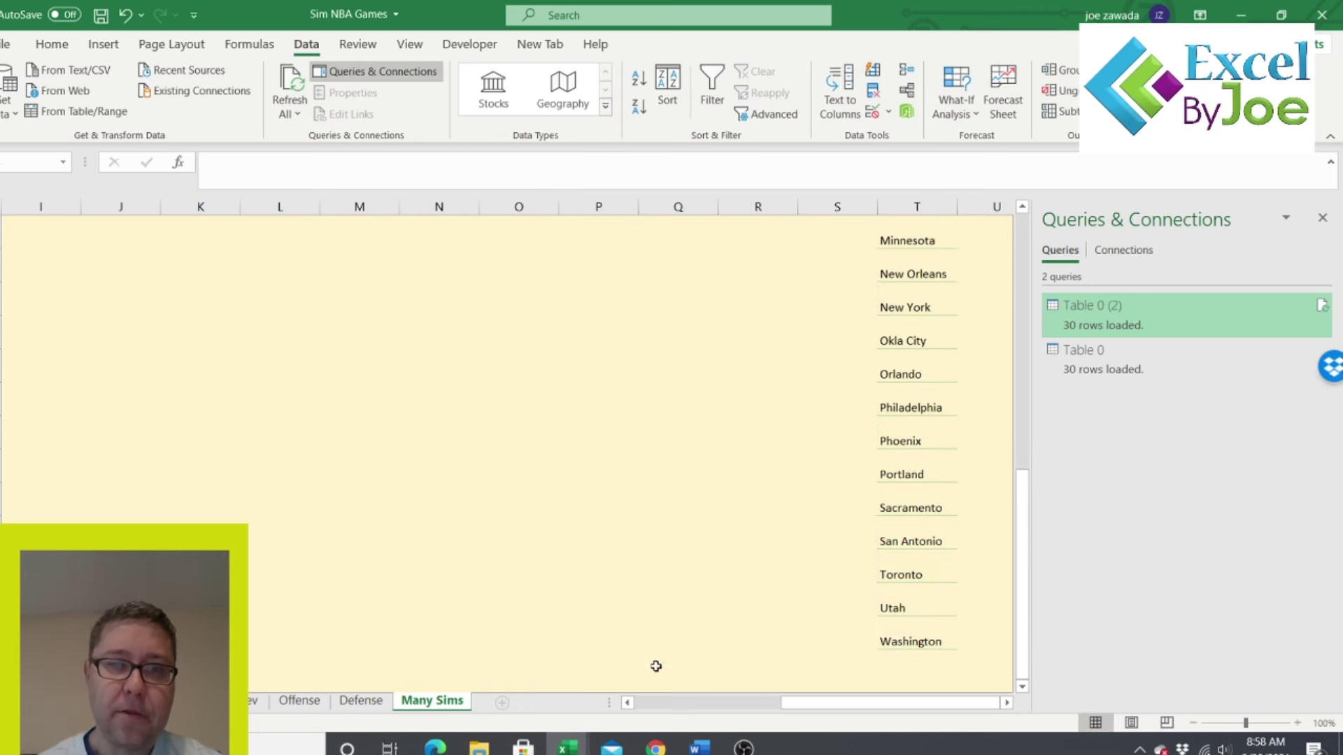
- Choose Brooklyn as the away team from the AWAY TEAM dropdown
left_click(653, 702)
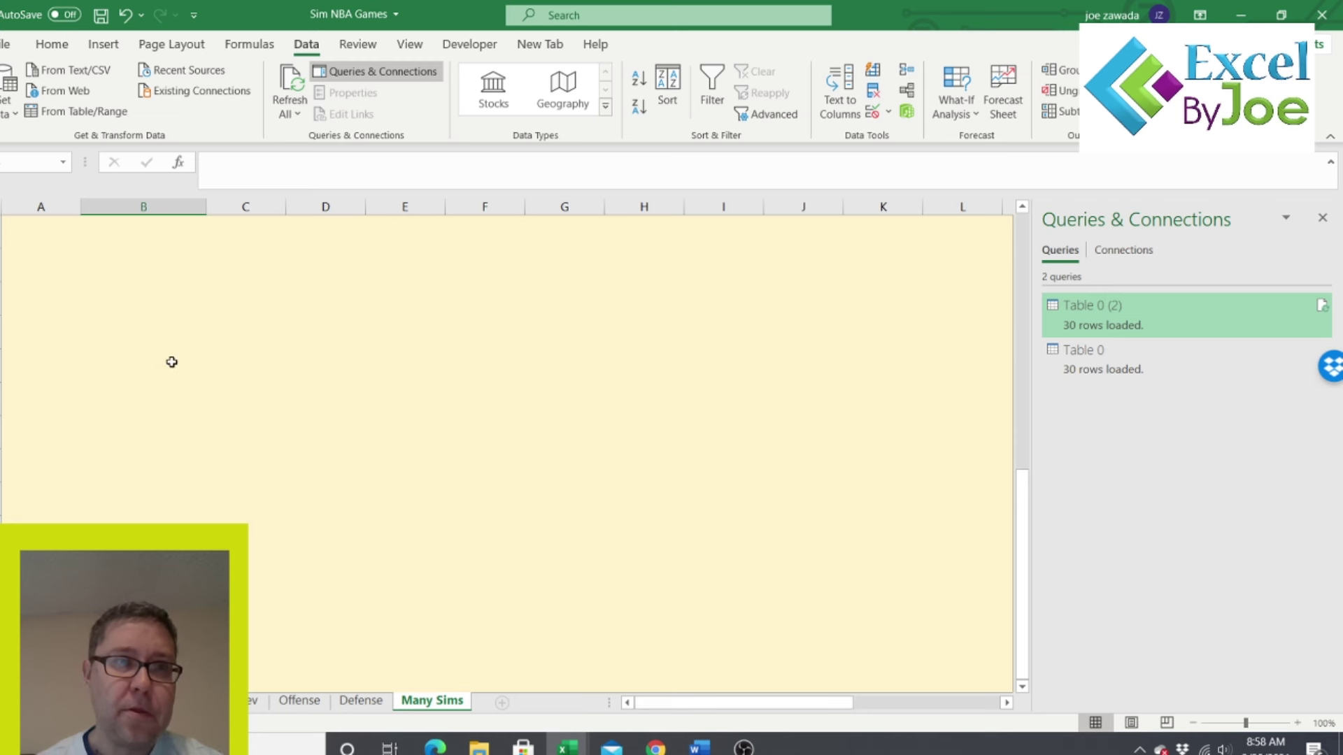
scroll(173, 361, "up", 10)
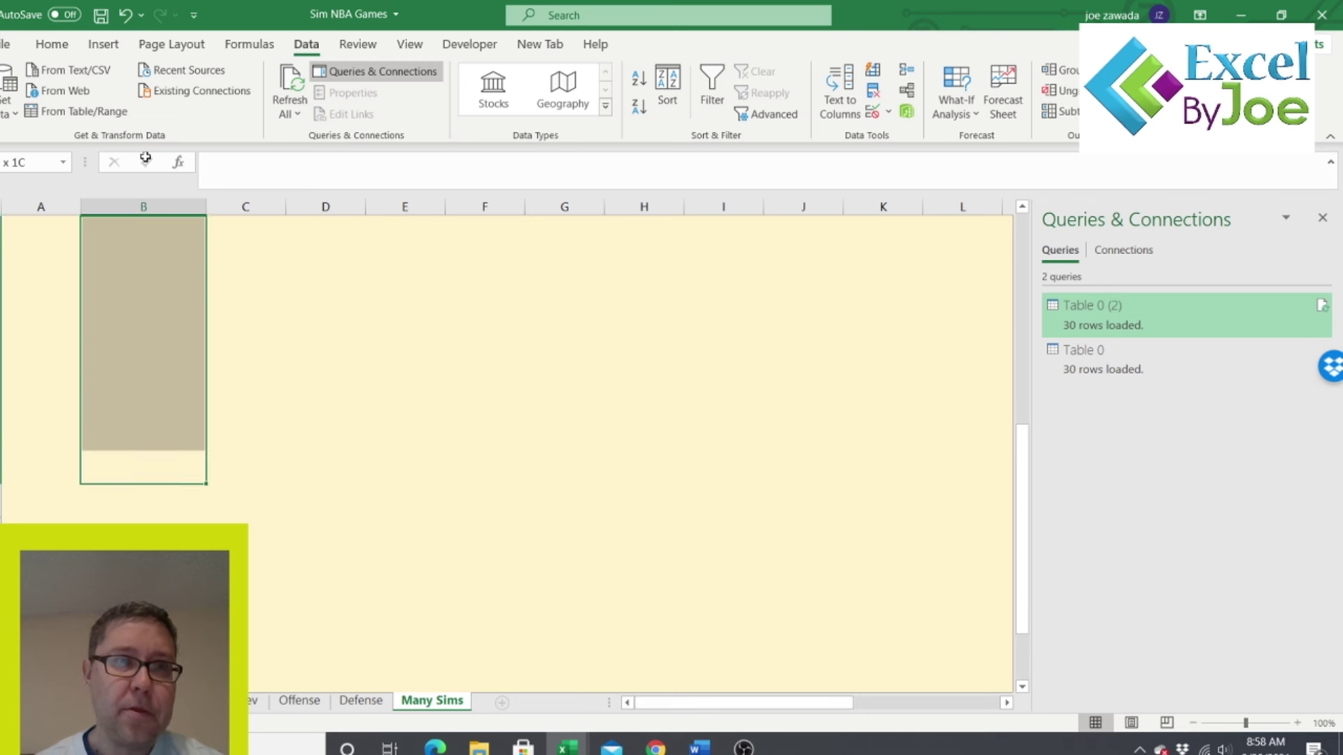
left_click(134, 337)
left_click(213, 340)
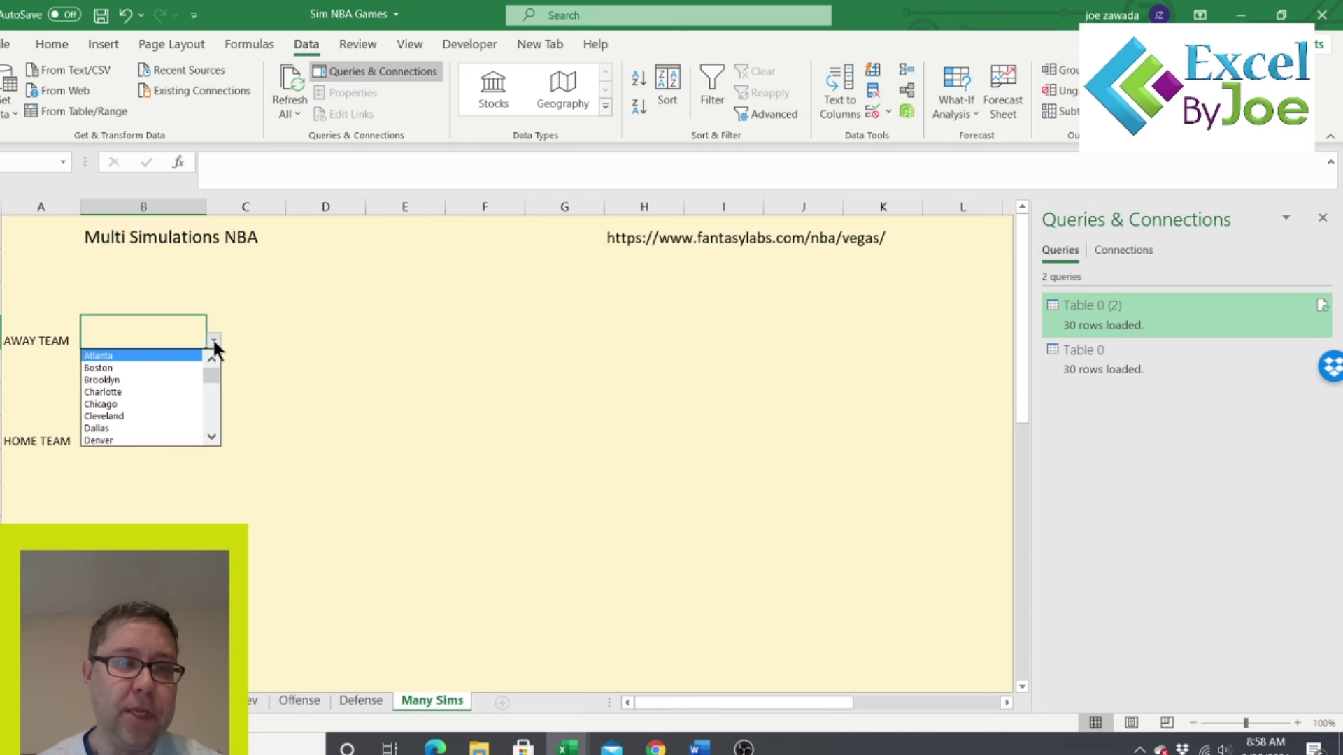
left_click(141, 379)
left_click(161, 388)
- Add list data validation to the HOME TEAM cell B7, using the sorted team names =$T$1:$T$30 as the source
left_click(135, 443)
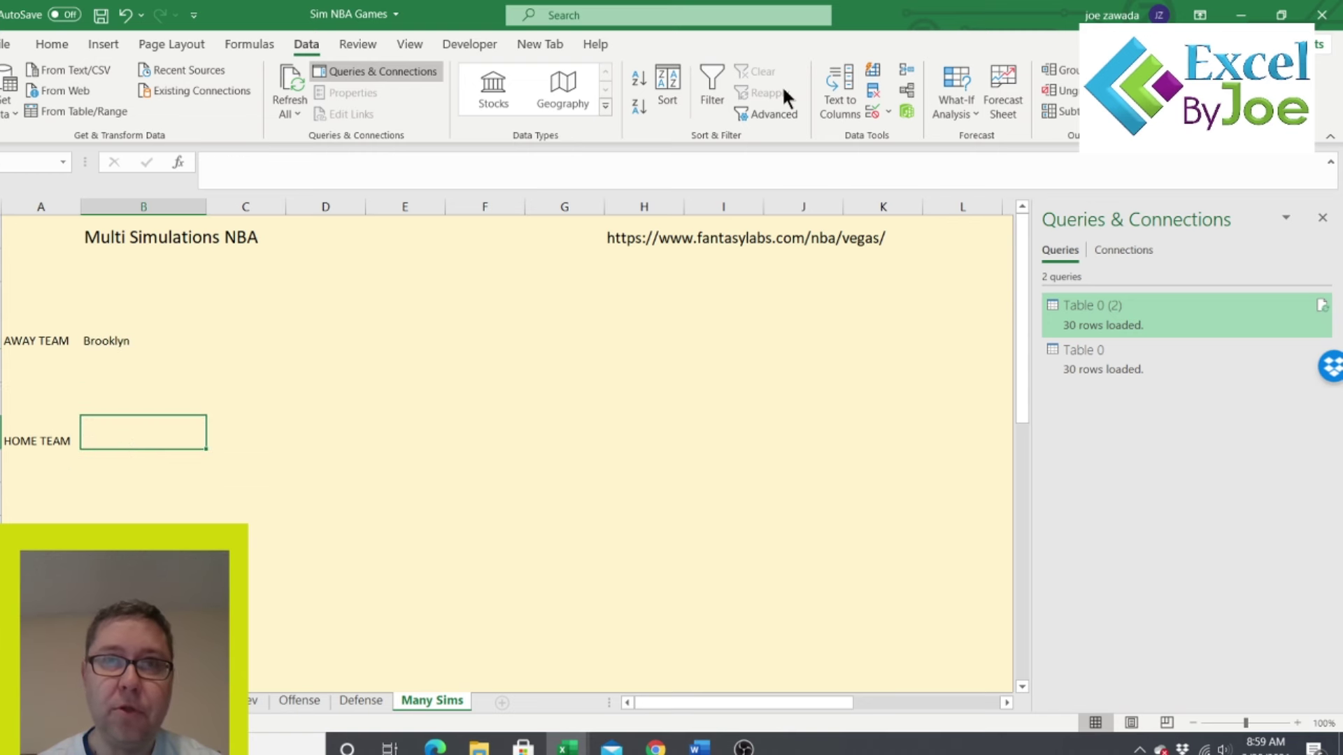
left_click(886, 106)
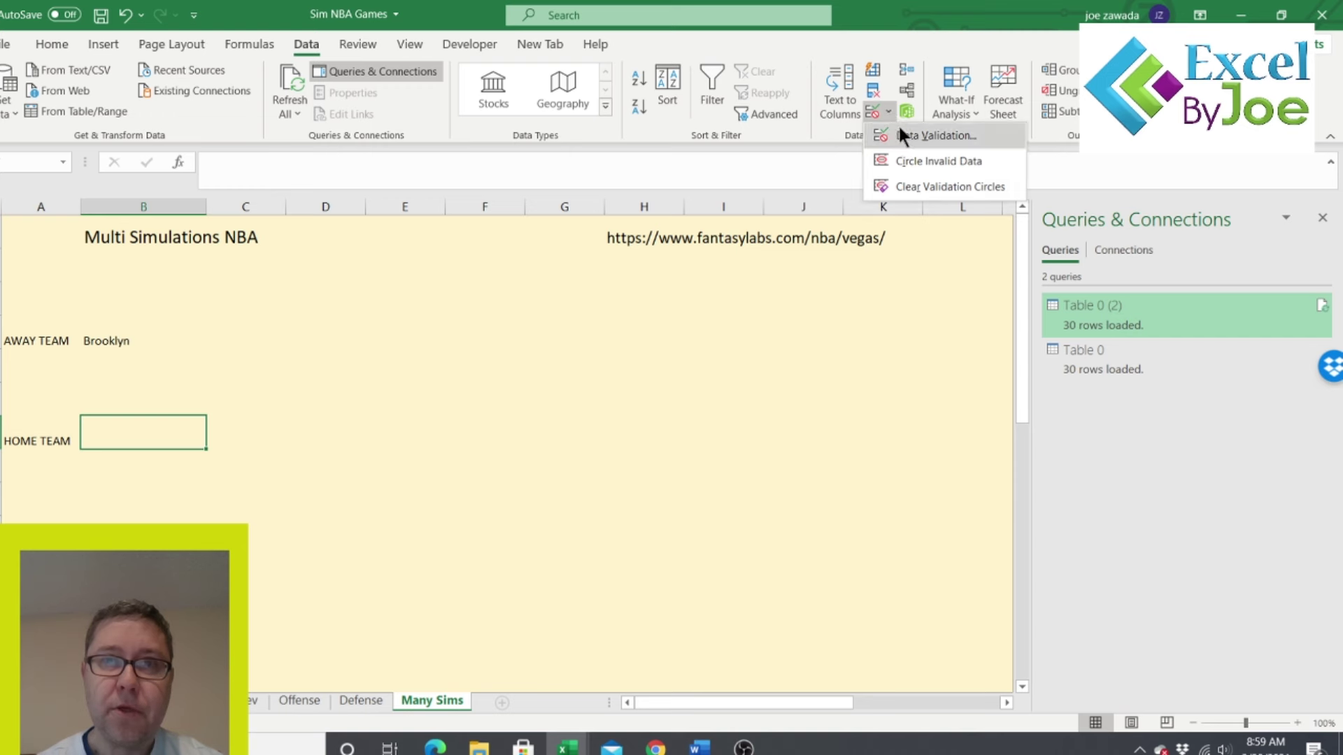
left_click(908, 130)
left_click(453, 293)
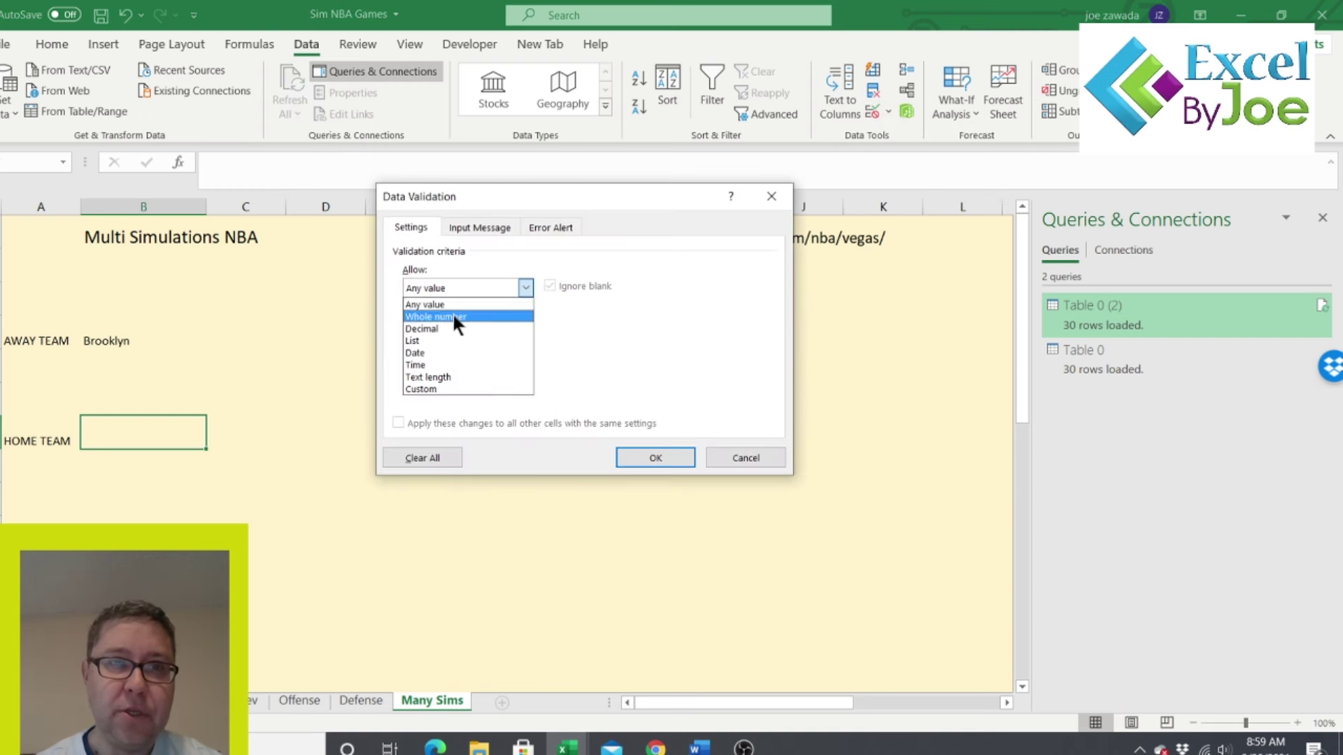
left_click(581, 270)
left_click(525, 288)
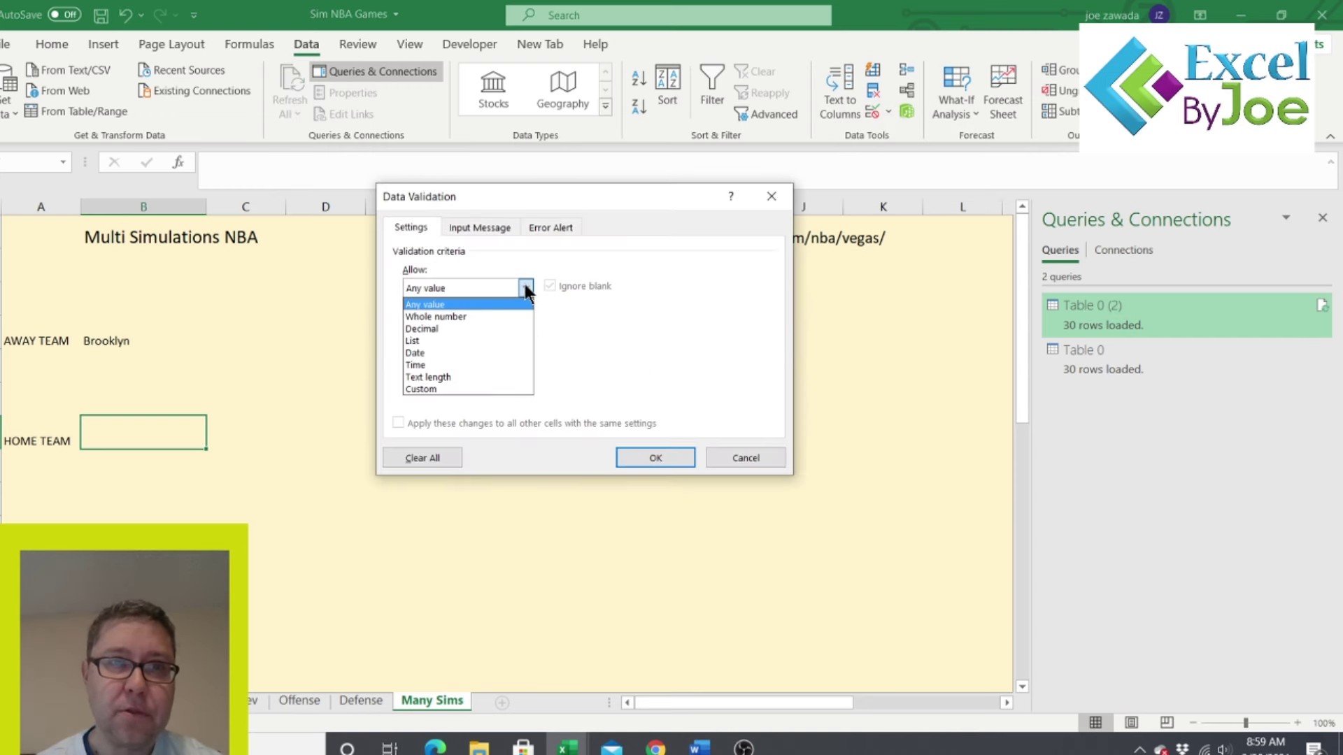
left_click(467, 341)
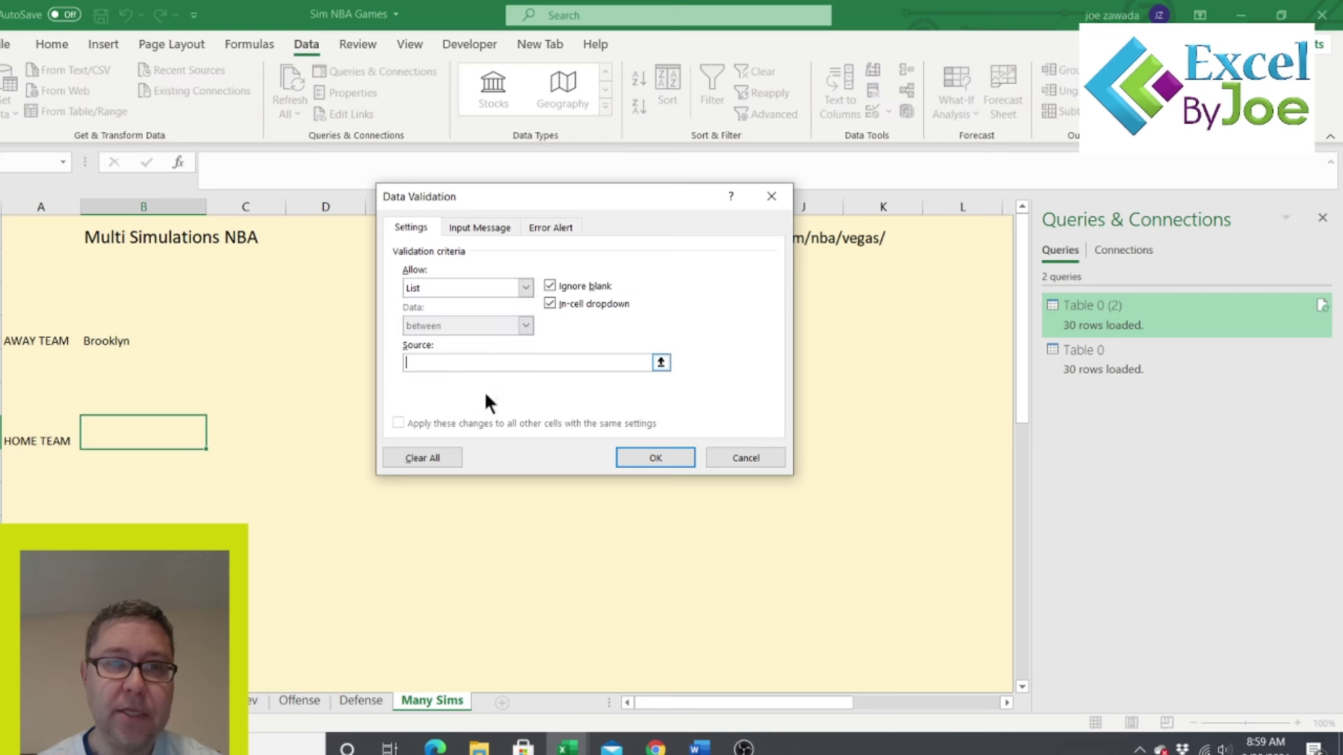
left_click(928, 704)
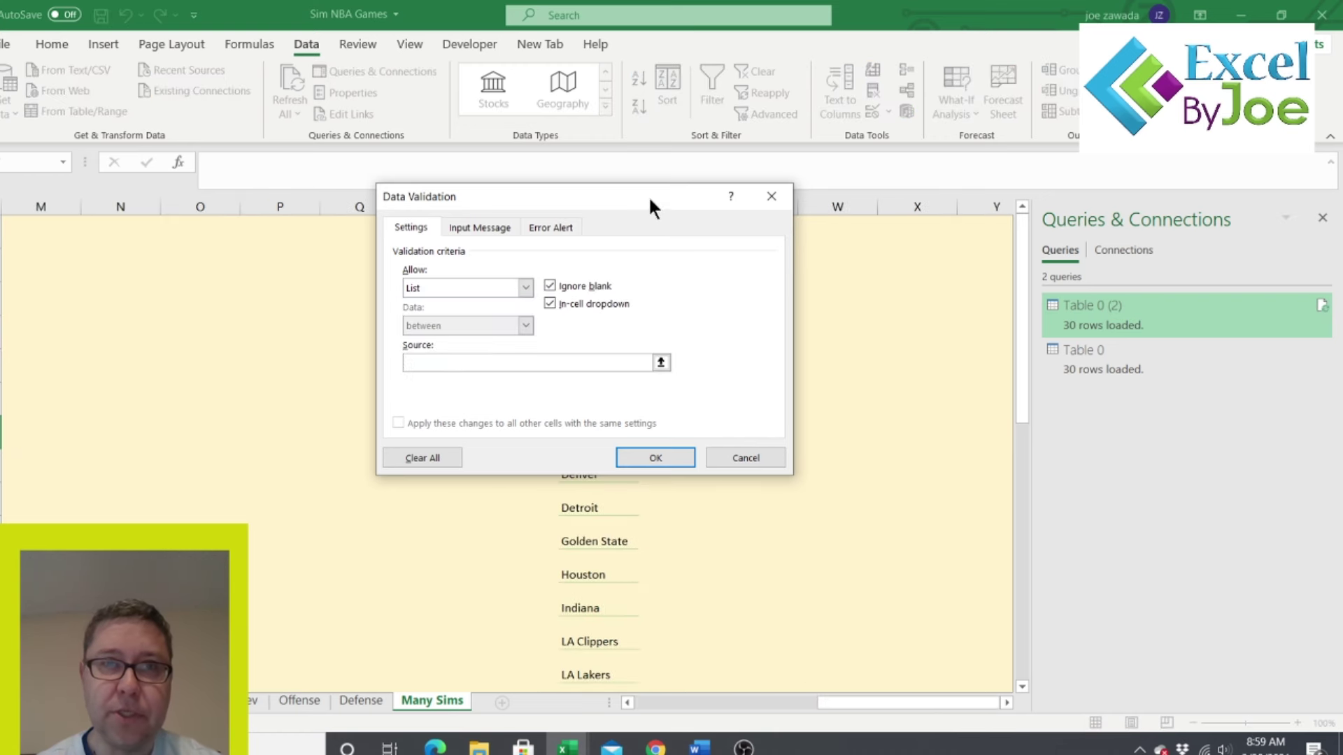
left_click_drag(648, 196, 353, 210)
left_click_drag(580, 231, 599, 636)
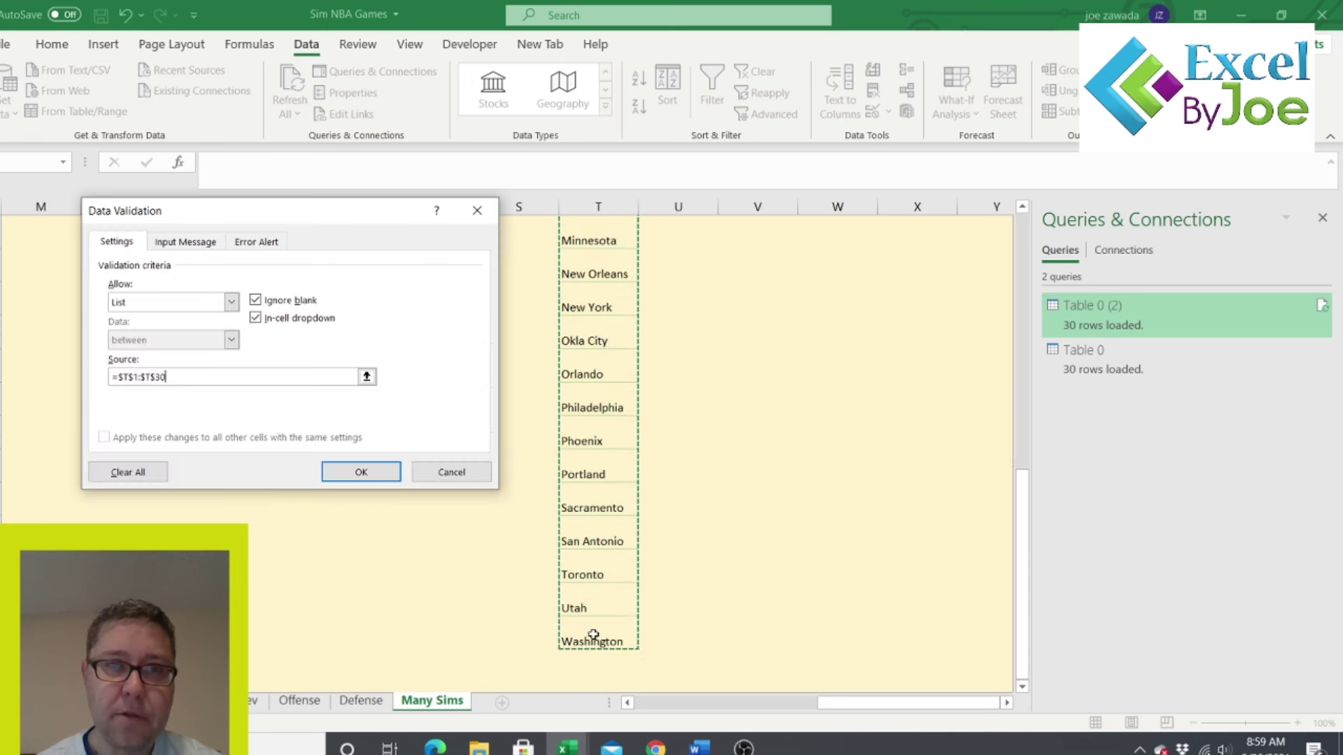
left_click(361, 472)
- Choose LA Lakers as the home team from the HOME TEAM dropdown
left_click(657, 702)
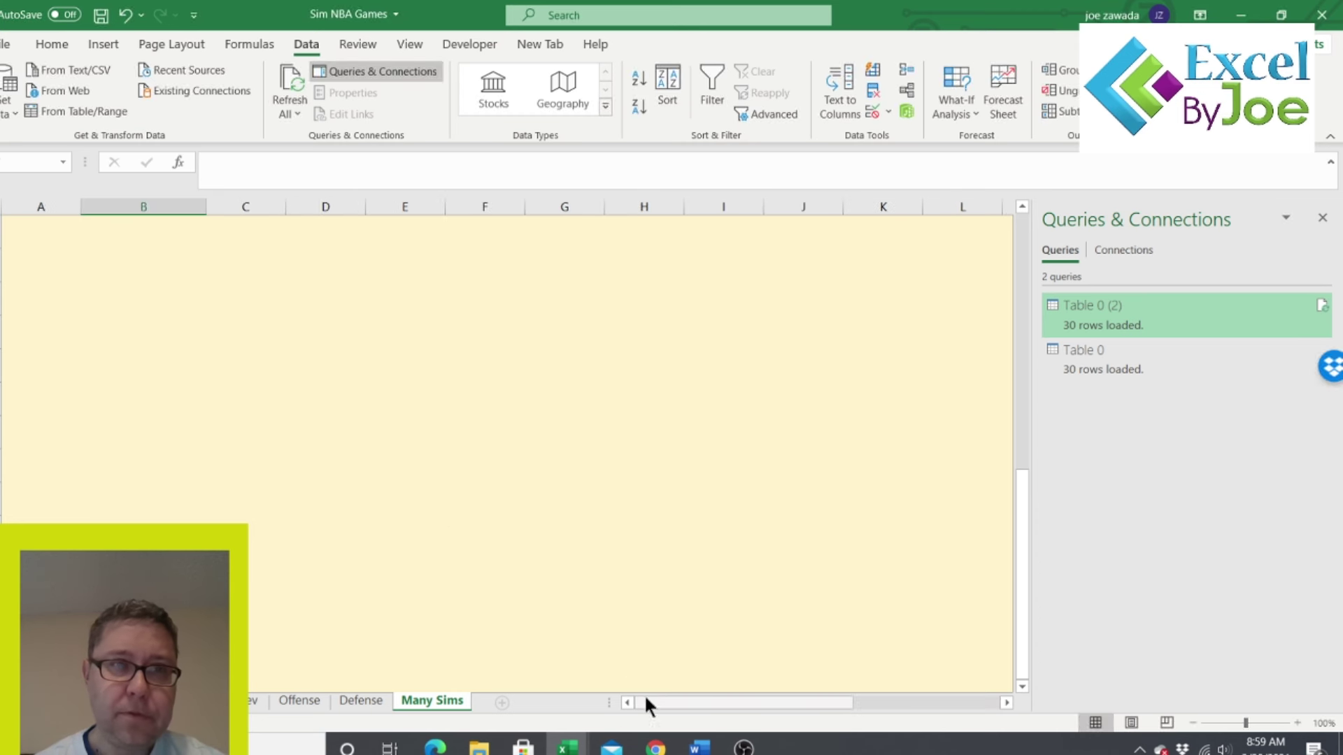
left_click_drag(77, 417, 140, 224)
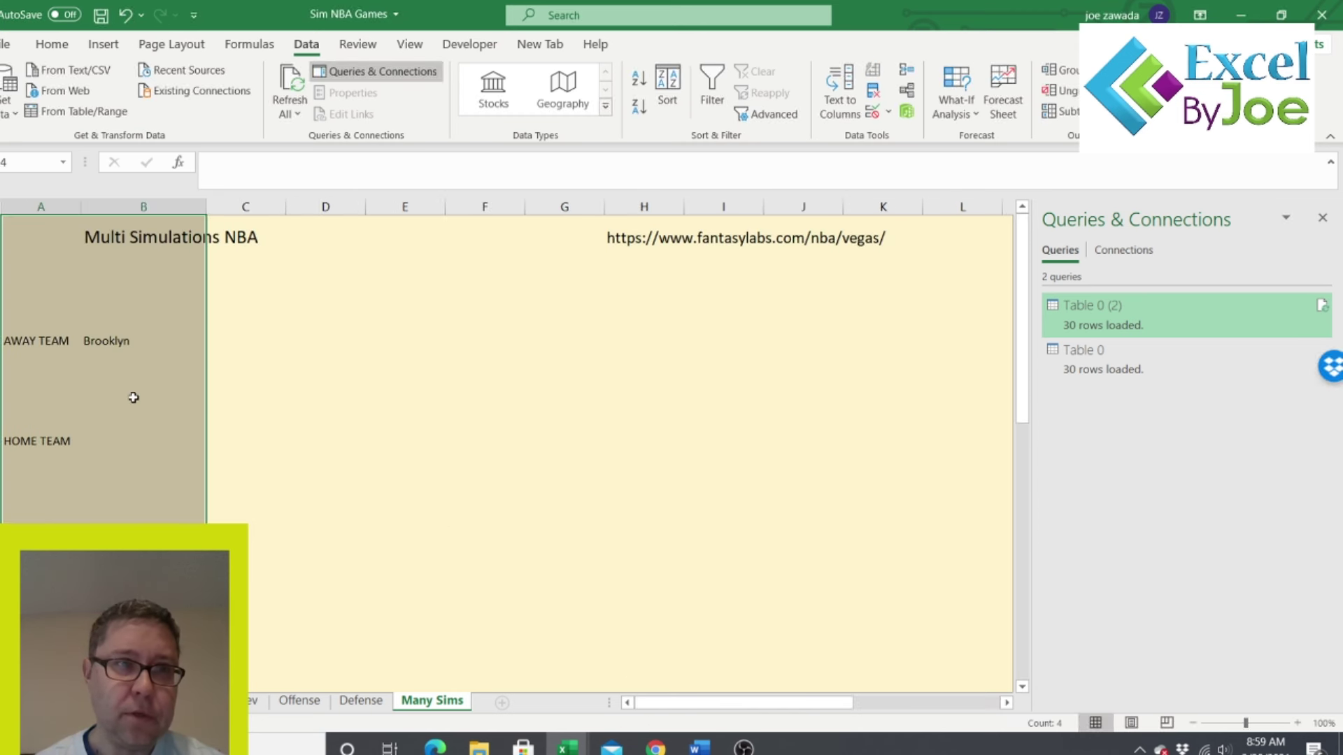
left_click(128, 439)
left_click(211, 442)
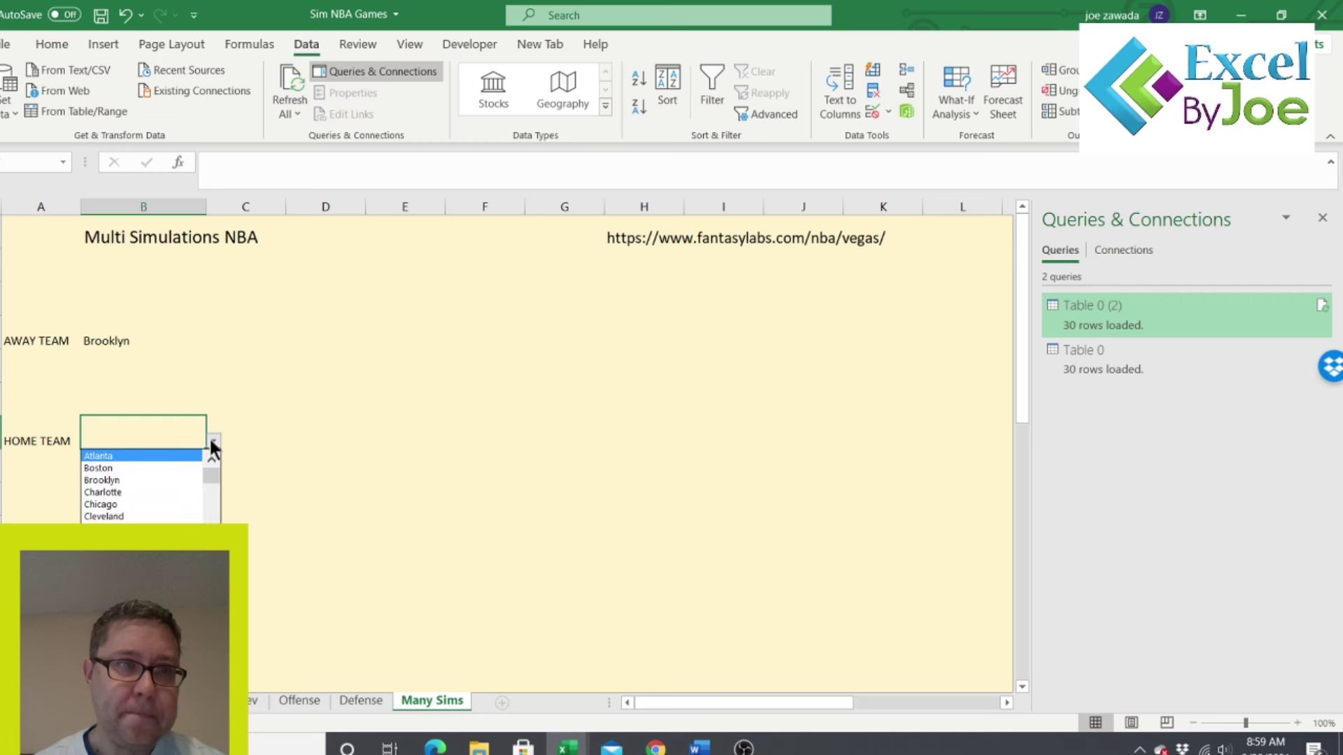
scroll(208, 504, "down", 3)
left_click(112, 517)
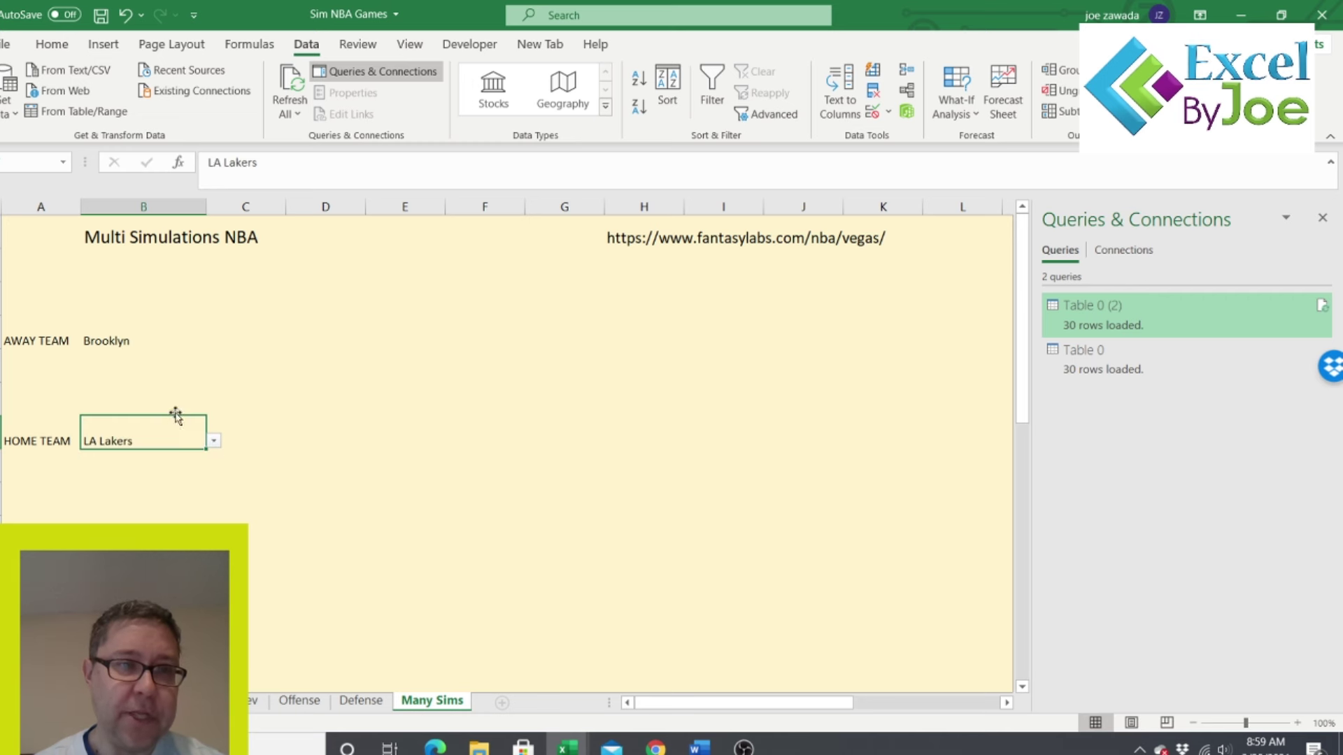
left_click(152, 358)
left_click(143, 432)
left_click(155, 340)
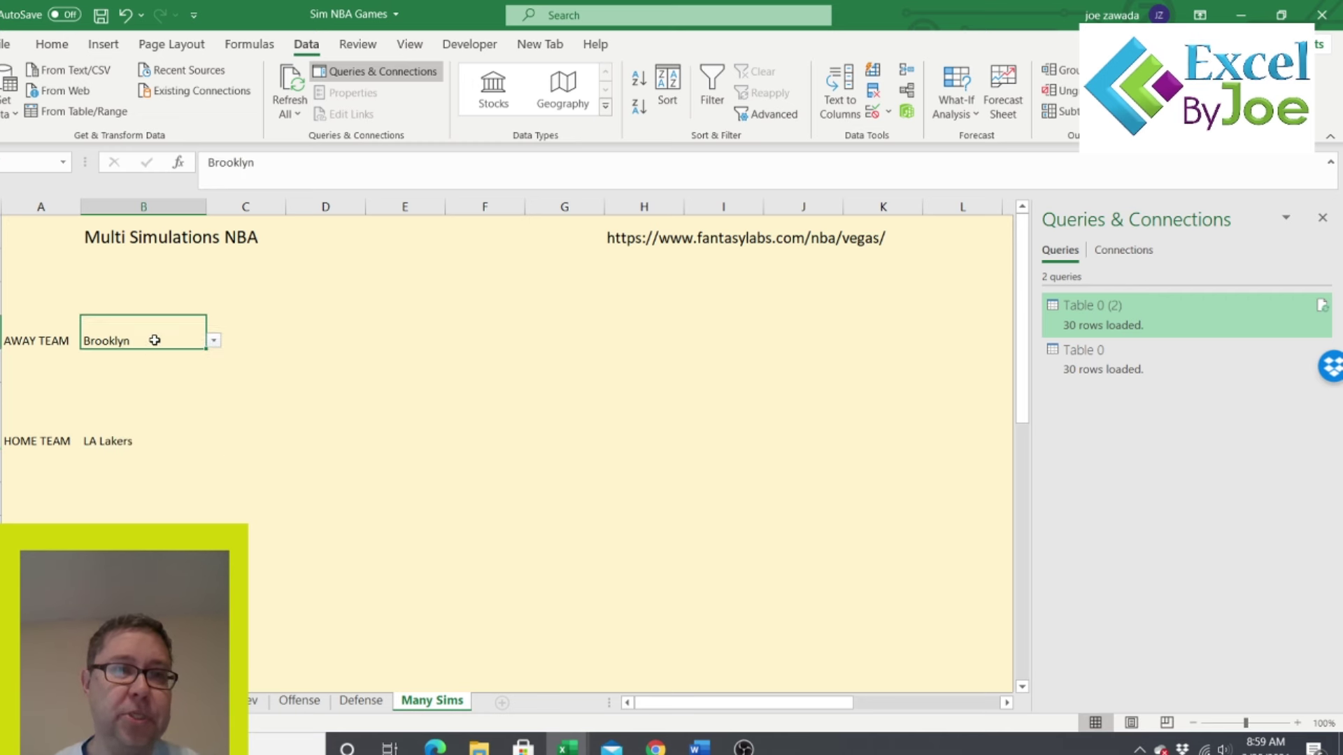
- Enter the column header St Dev in cell C3, above the away team's row
left_click(248, 336)
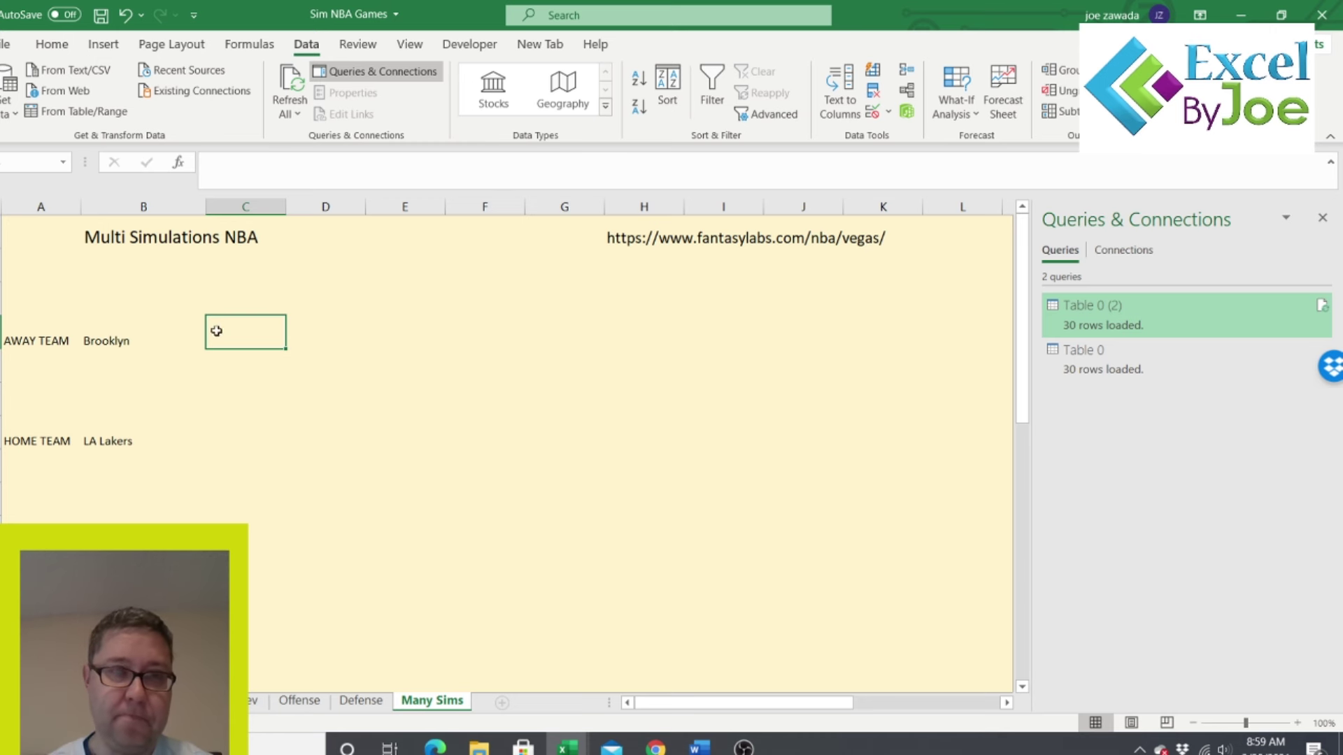
mouse_move(246, 297)
left_mouse_down()
mouse_move(149, 290)
mouse_move(265, 289)
left_mouse_up()
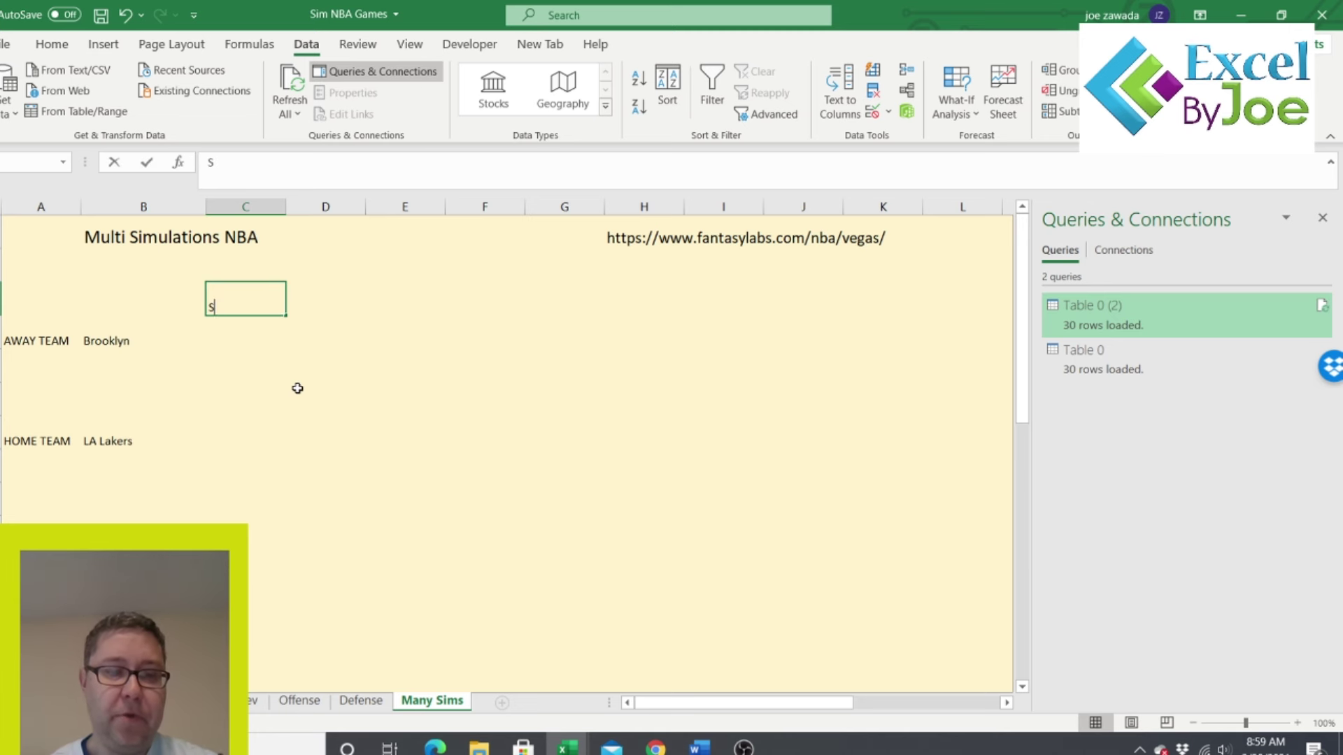
type("St Dev")
key("Return")
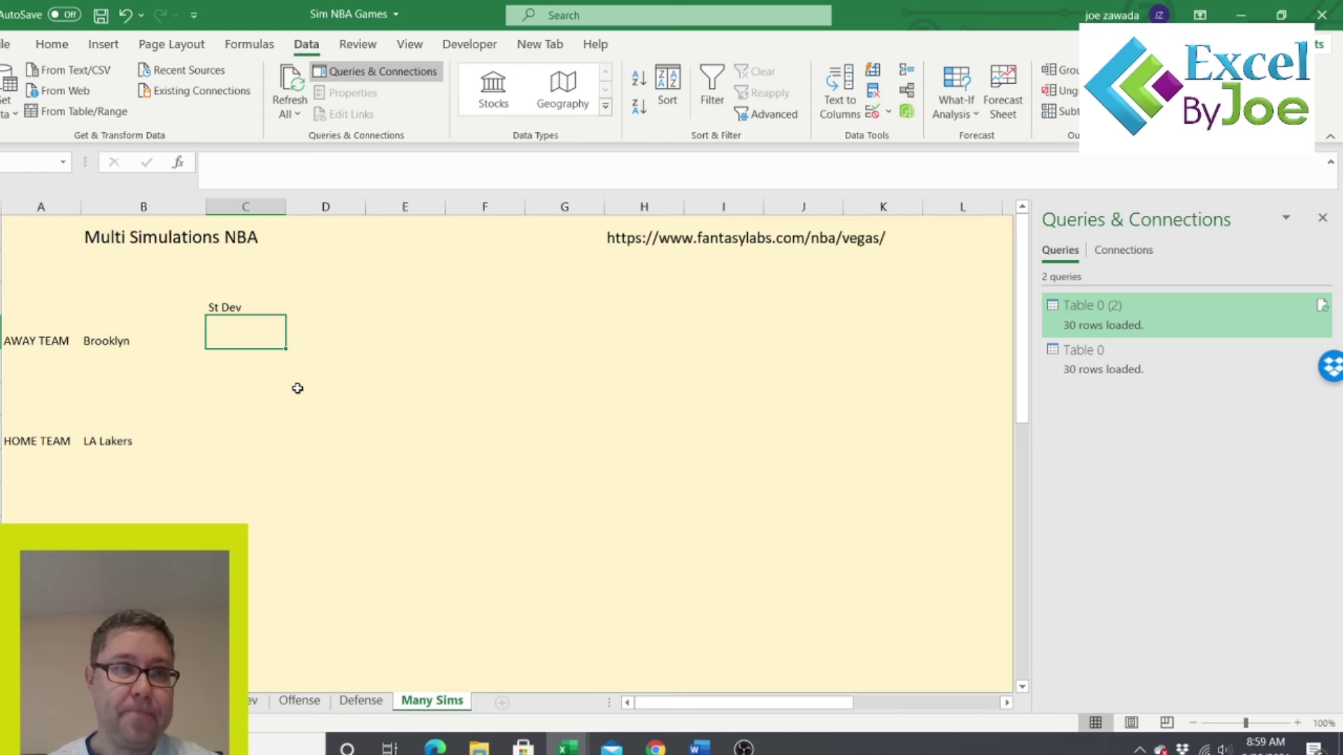
- Look up the away team's standard deviation in C4 with =VLOOKUP(B4,'Standard Dev'!A:D,4,FALSE)
type("=vlookup(")
left_click(118, 339)
type(",")
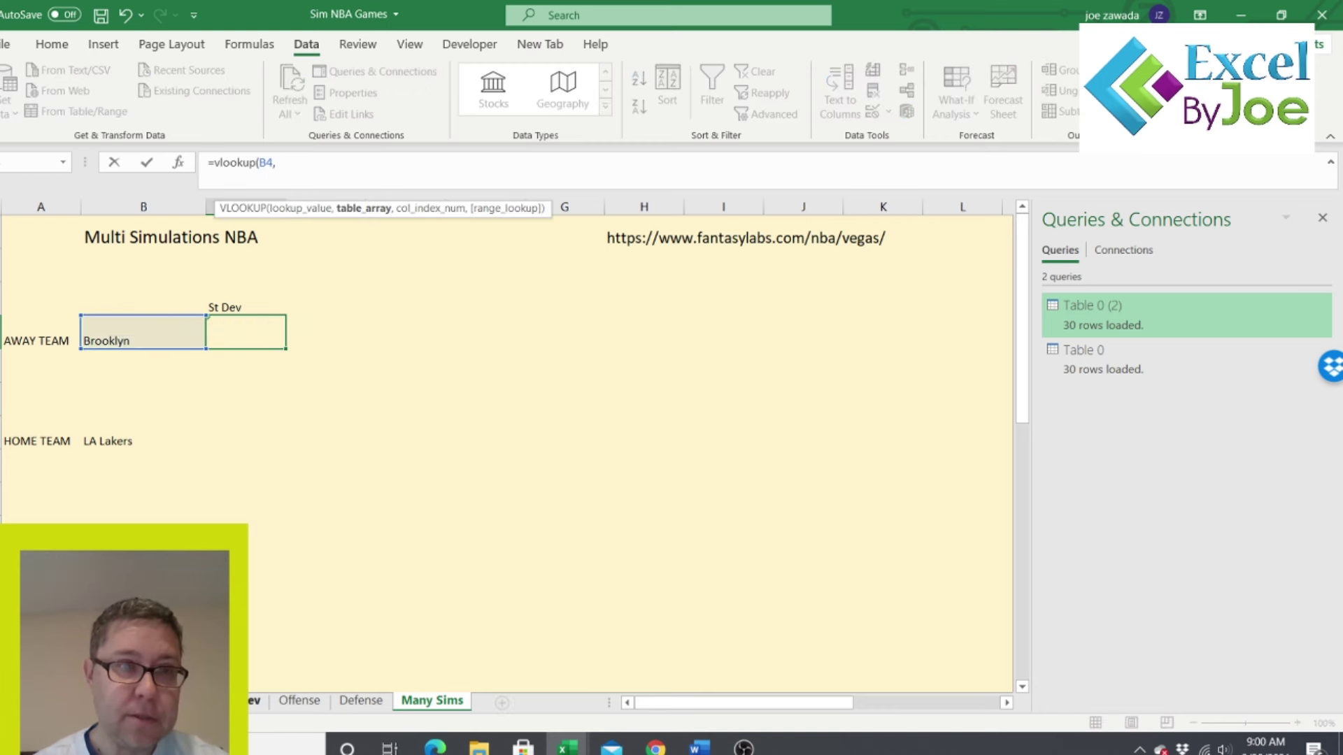
left_click(254, 700)
left_click_drag(83, 207, 335, 212)
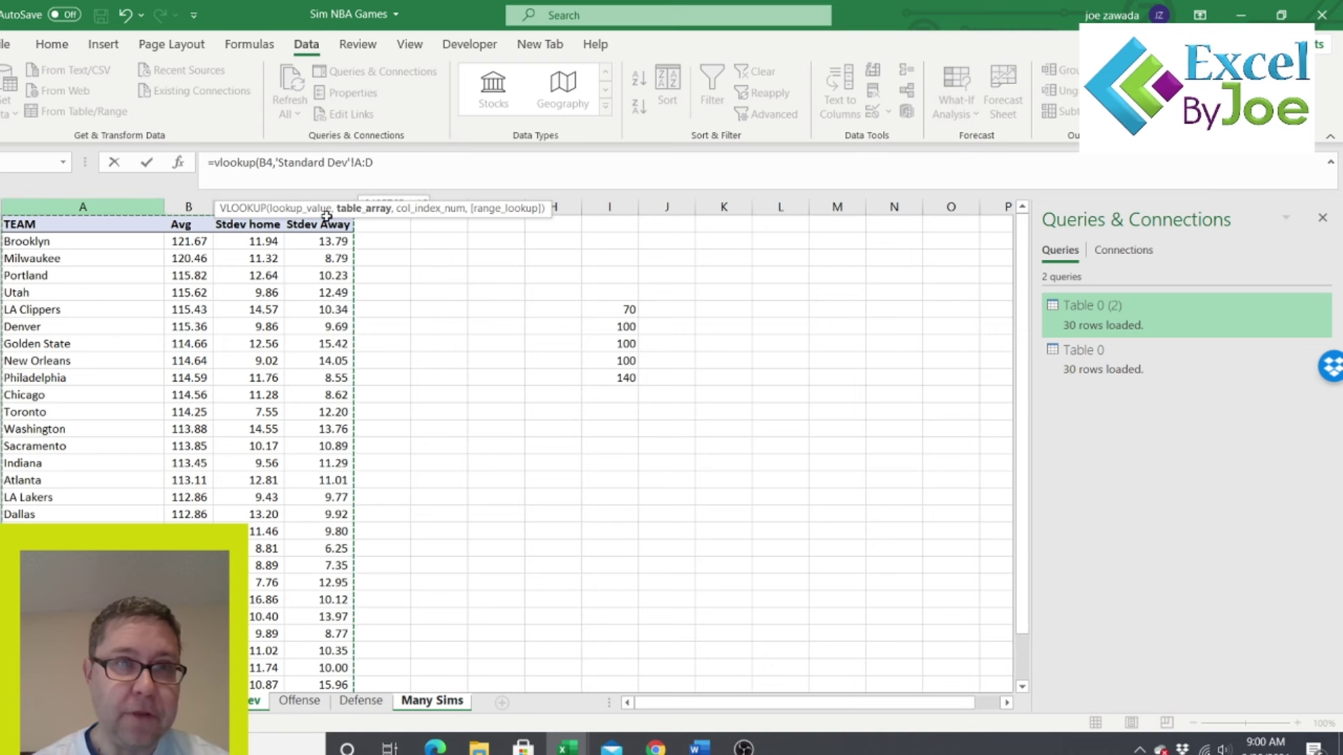
type(",4,false)")
key("Return")
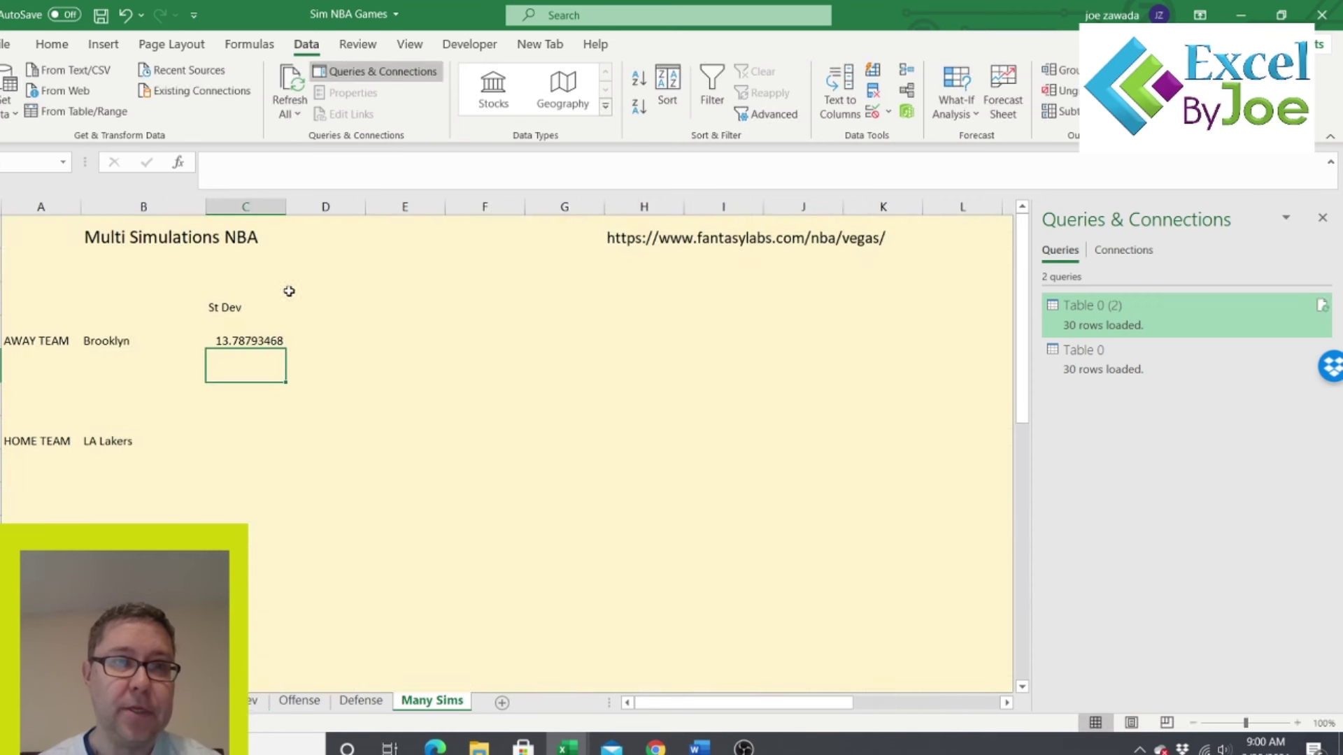
left_click(248, 338)
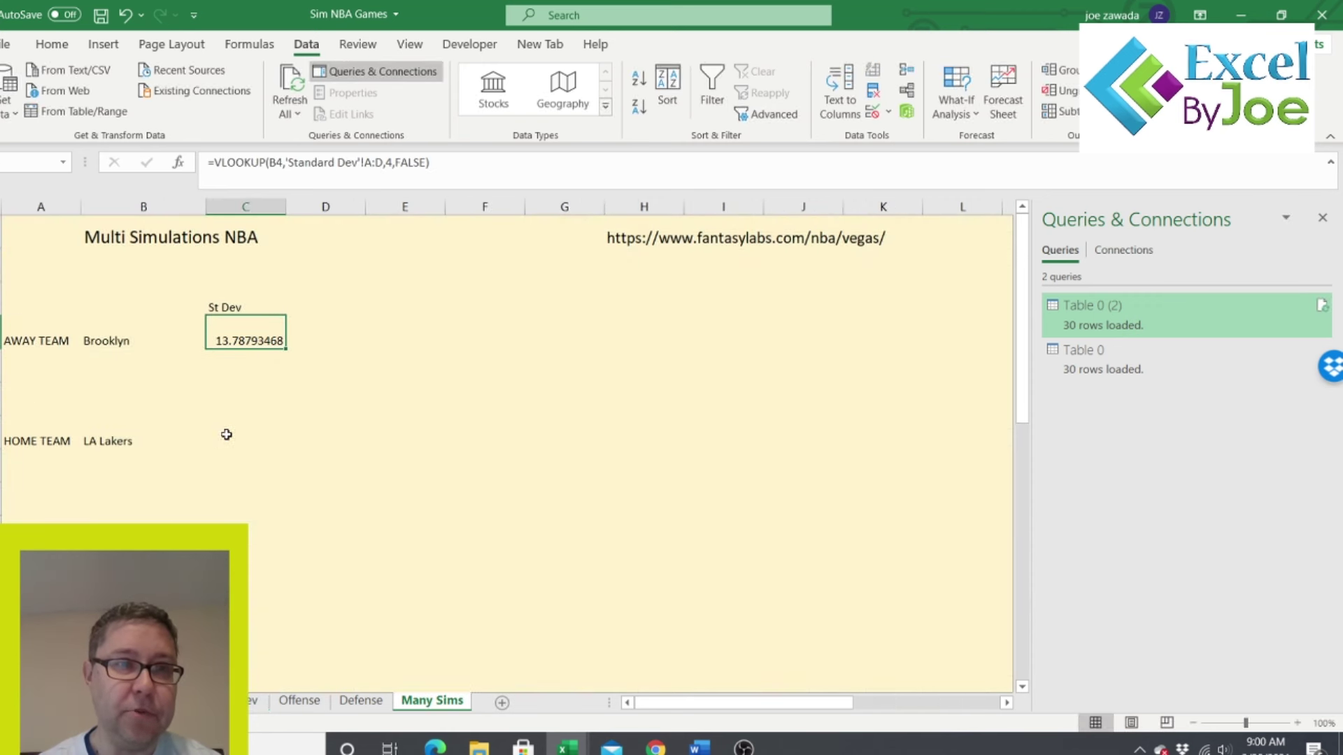
- Look up the home team's standard deviation in C7 with =VLOOKUP(B7,'Standard Dev'!A:D,3,FALSE)
left_click(257, 441)
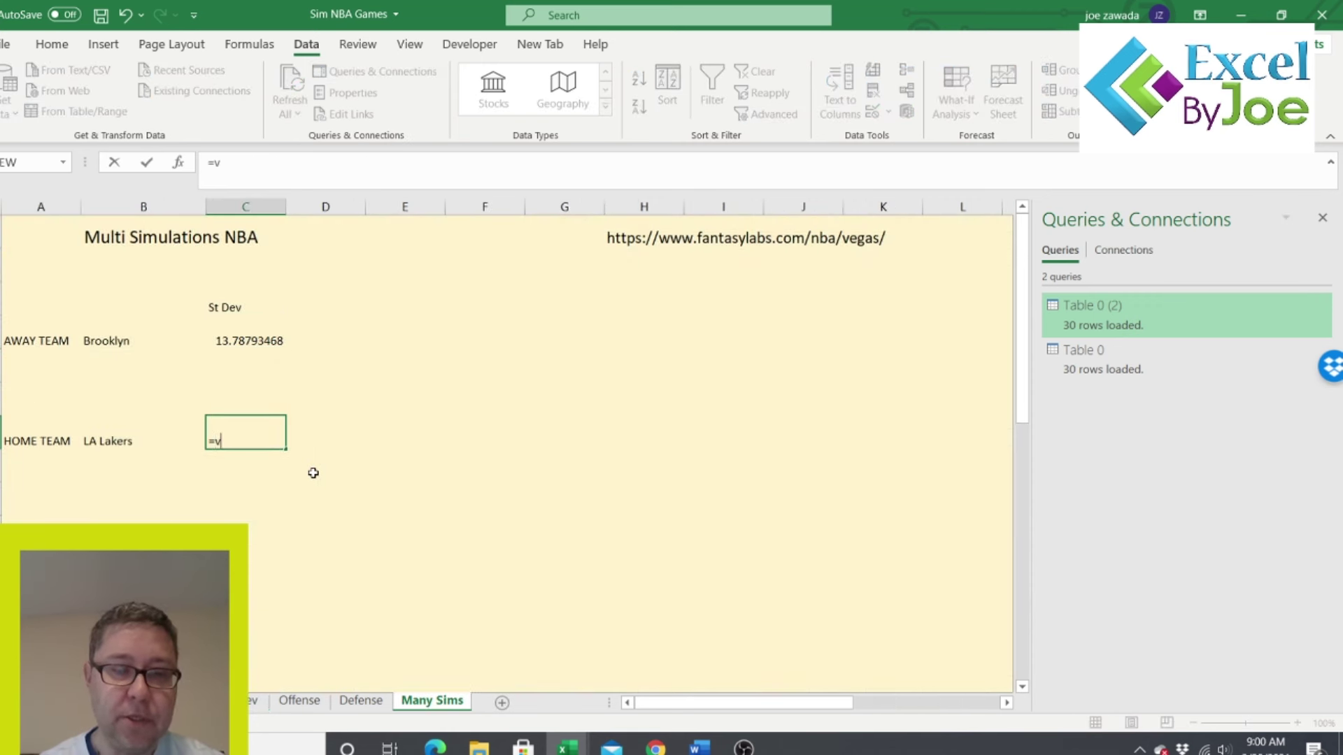
type("lookup(")
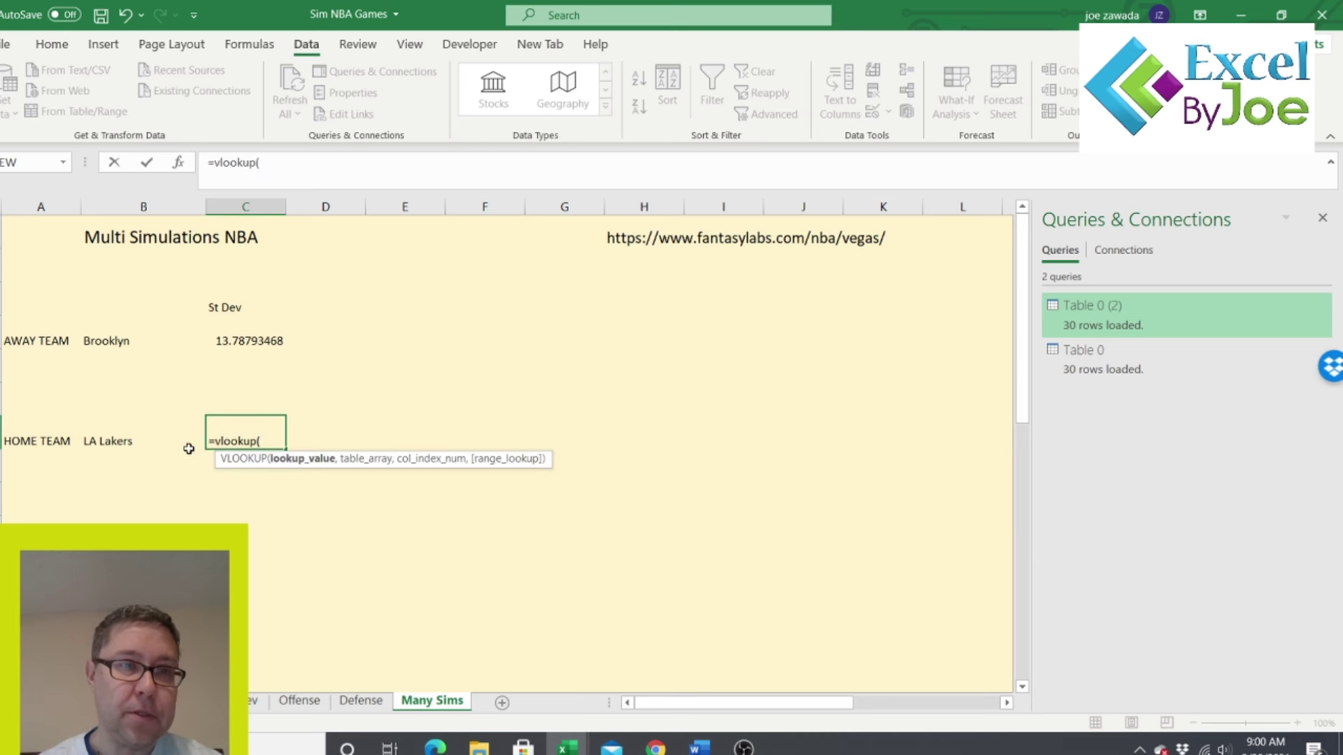
left_click(130, 435)
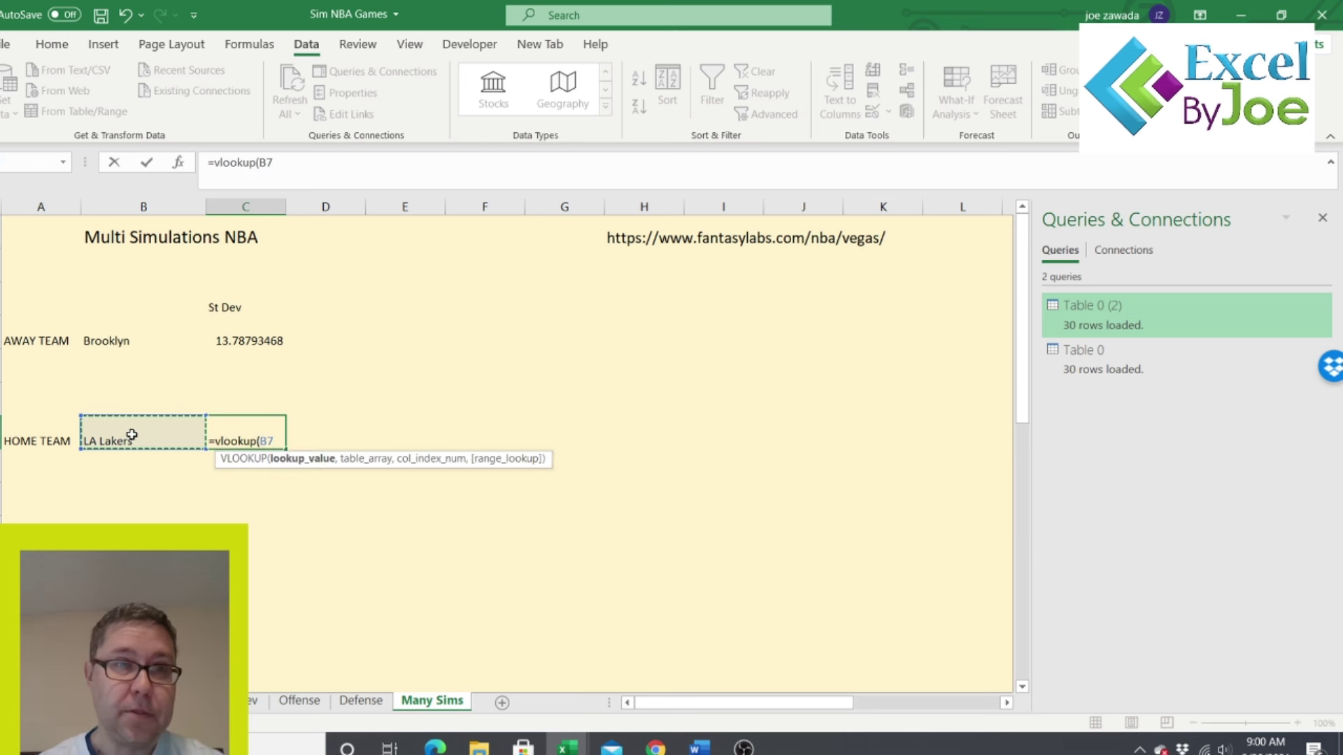
type(",")
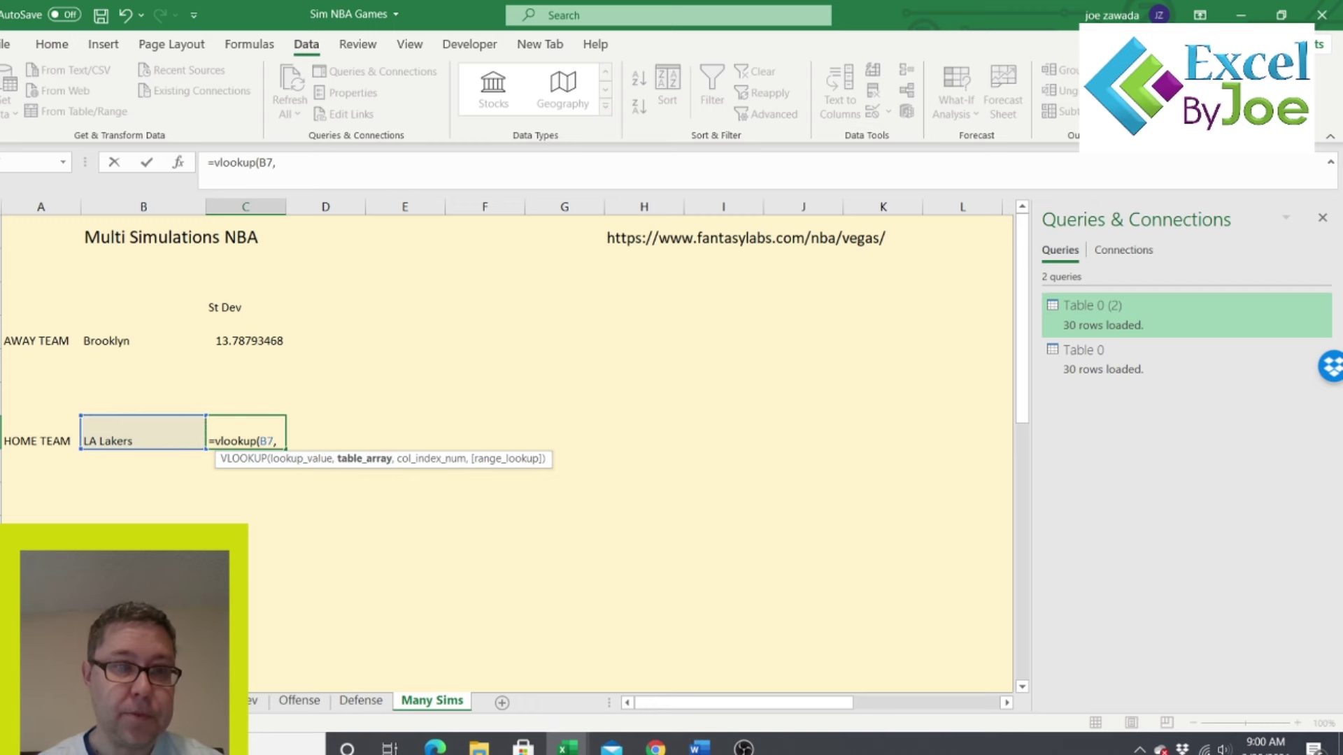
left_click(253, 700)
left_click_drag(116, 204, 319, 210)
type(",3,false")
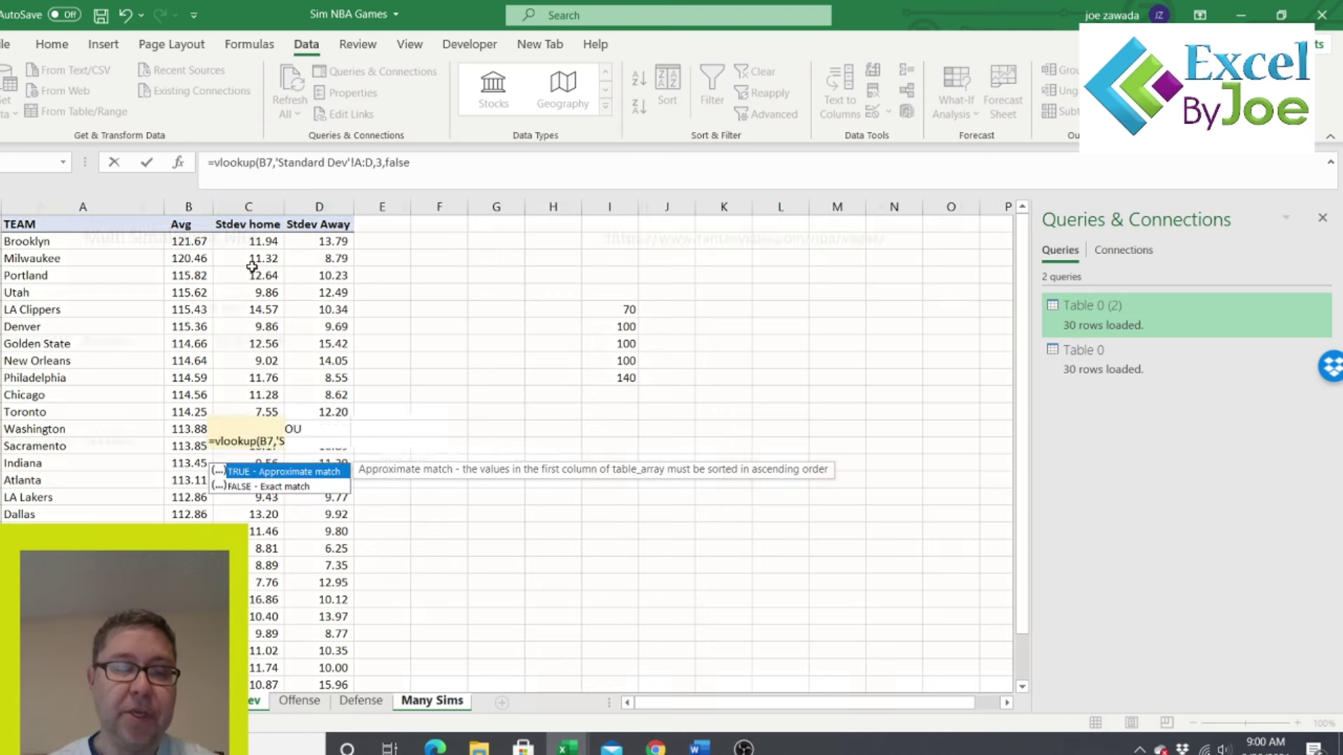
key("Return")
- Apply the comma number style to the away and home standard deviations in C4 and C7
left_click(248, 340)
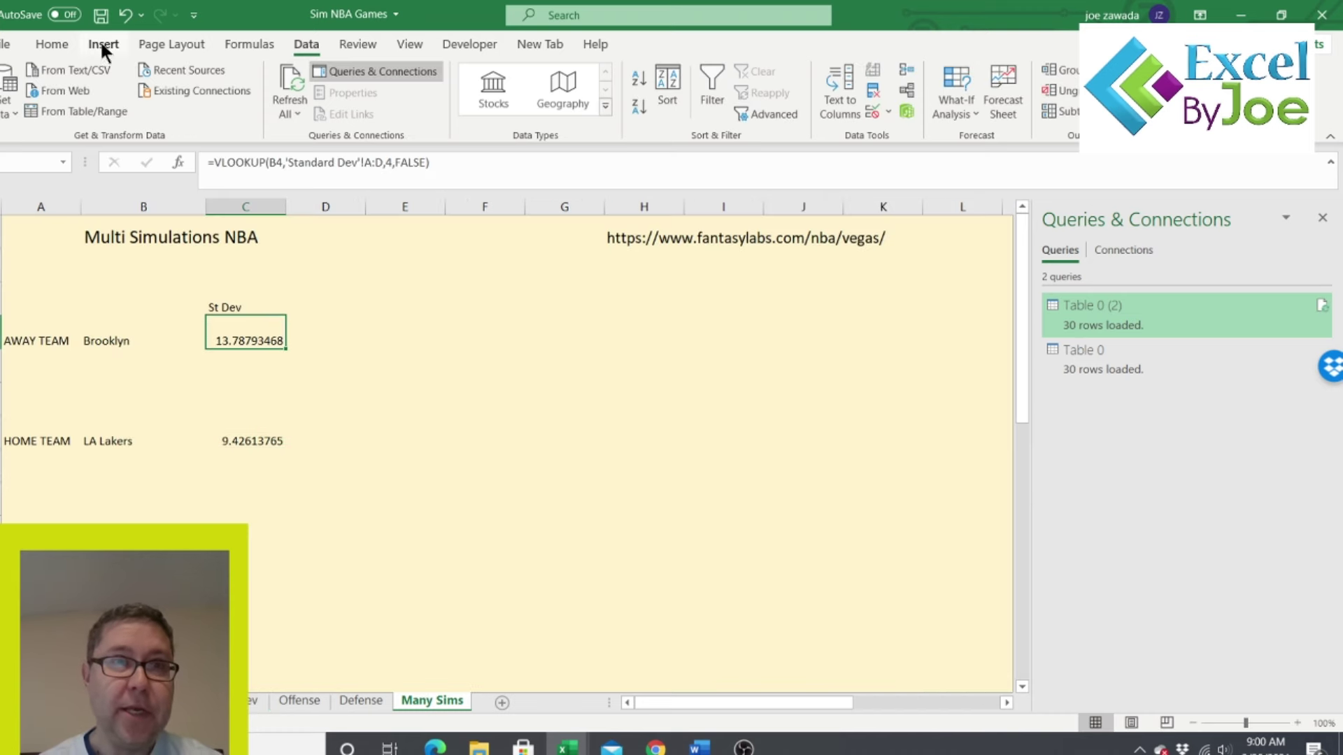
left_click(69, 43)
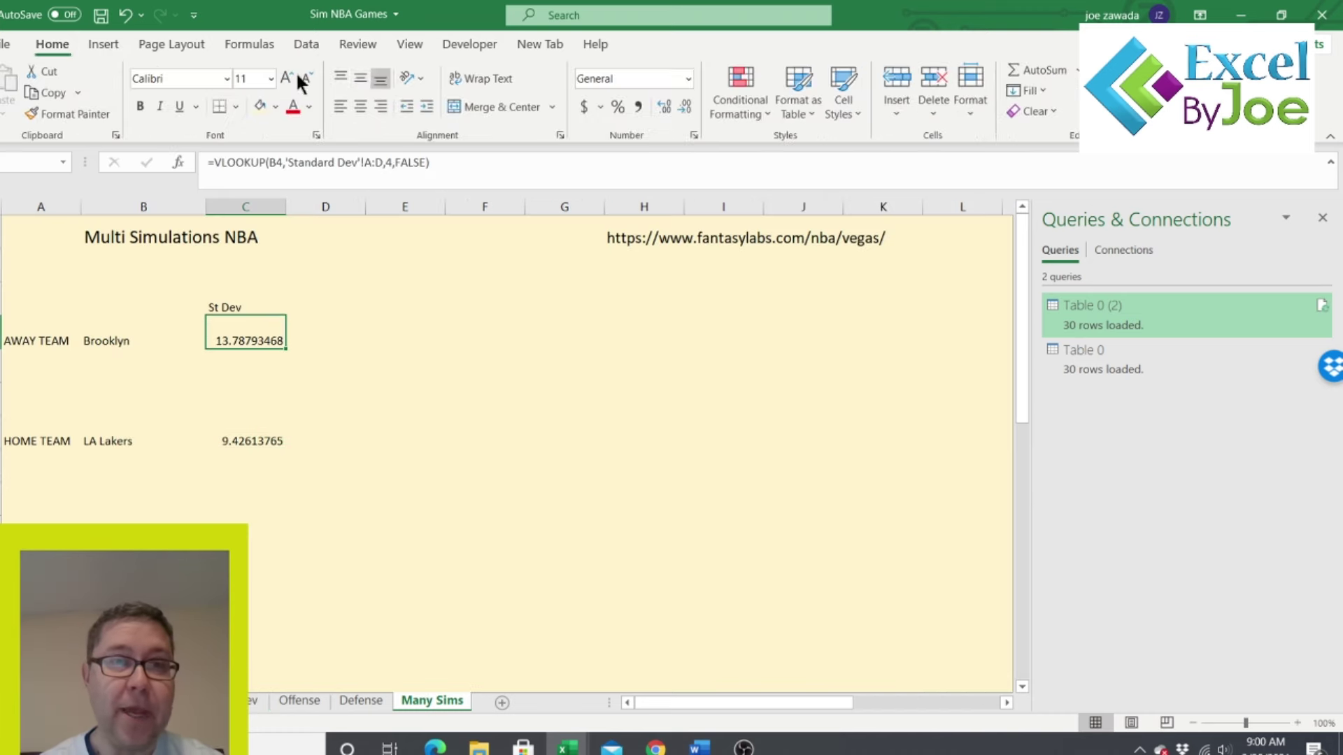
left_click(640, 106)
left_click(244, 437)
left_click(639, 103)
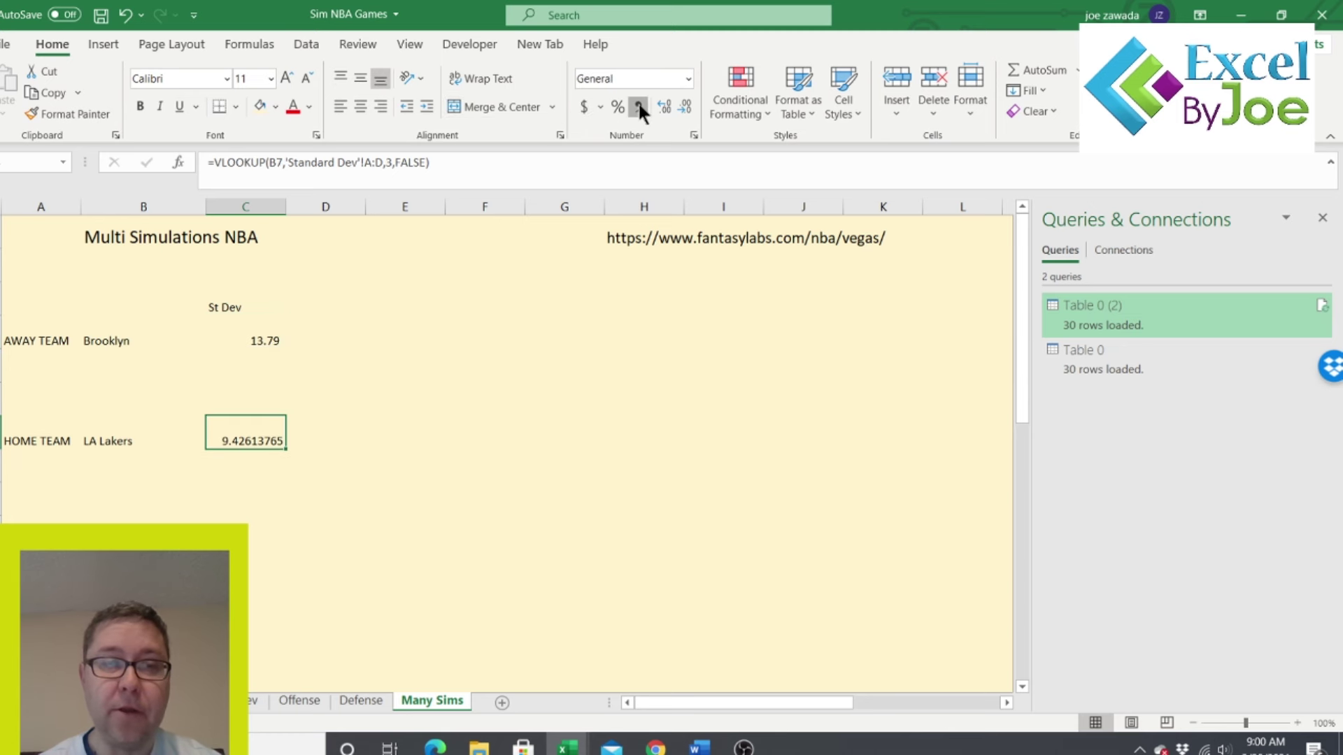
- Enter the column header TeamRankings in cell D3, beside the St Dev header
left_click(338, 305)
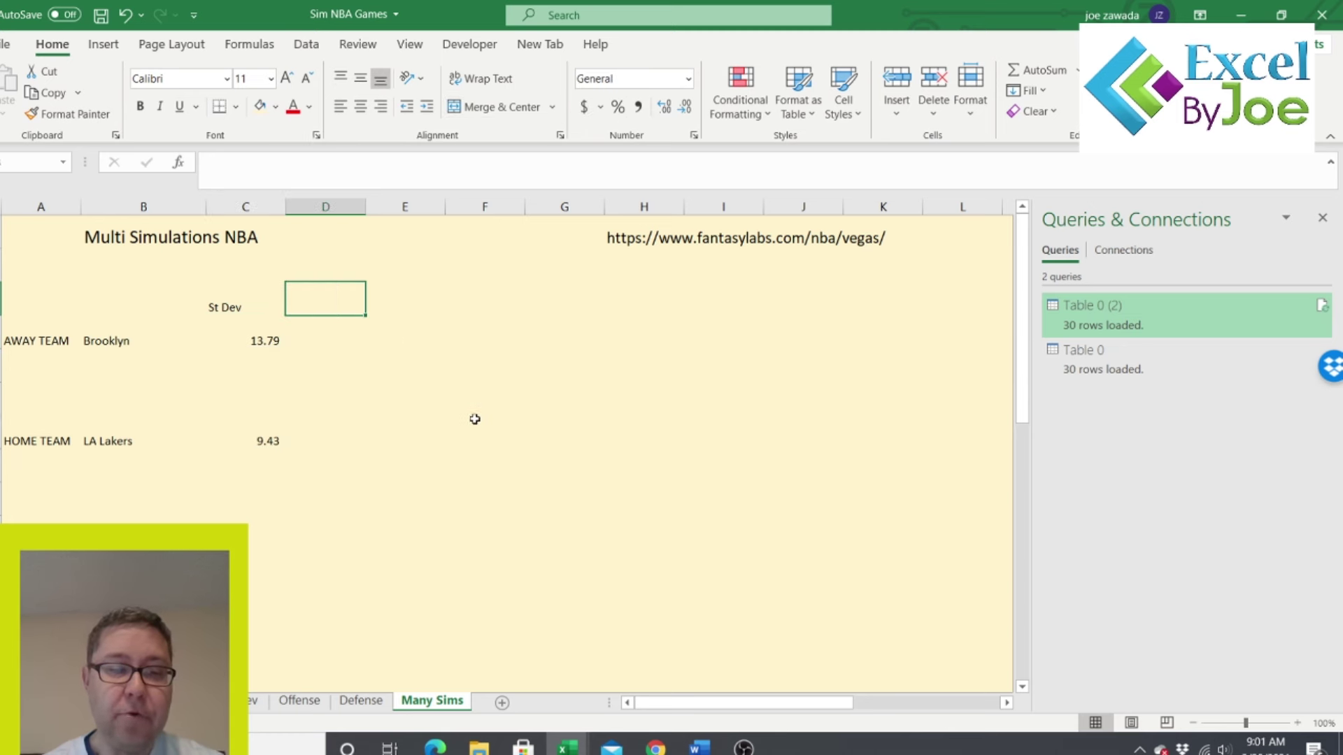
type("TeamRank")
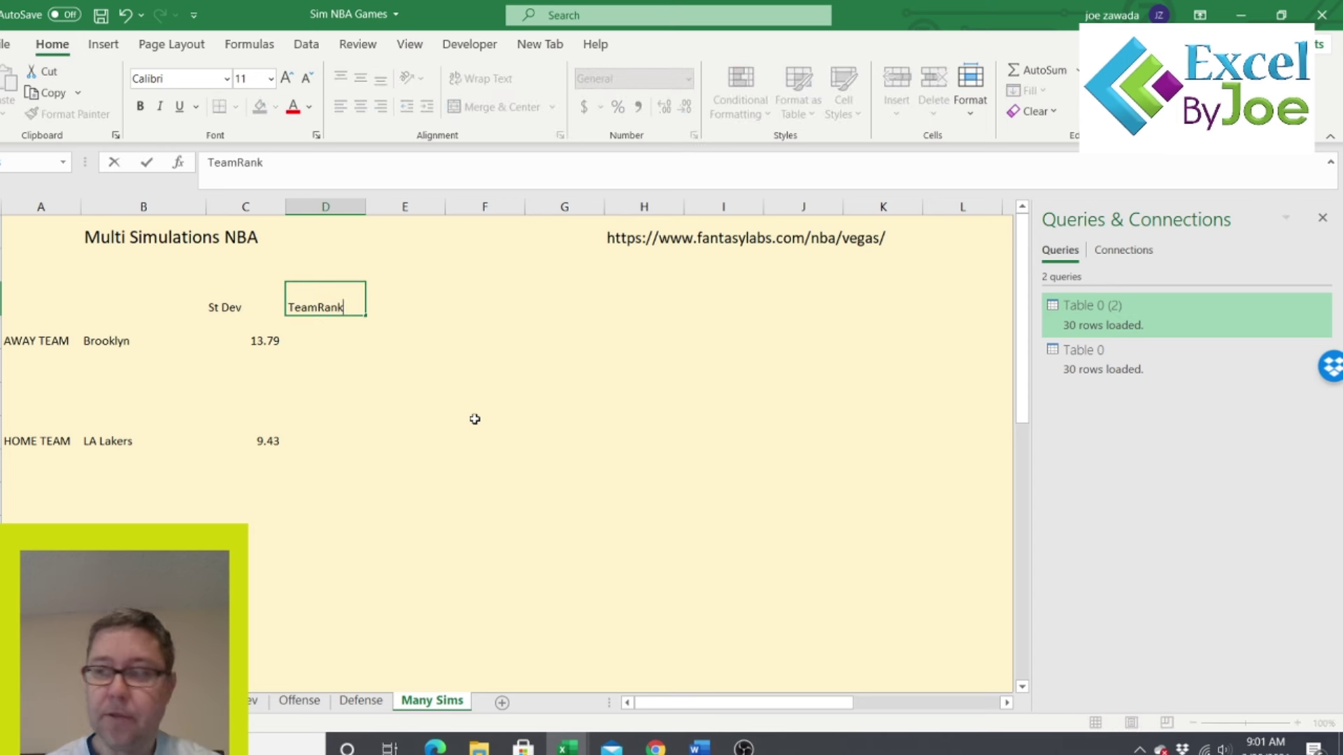
type("ings")
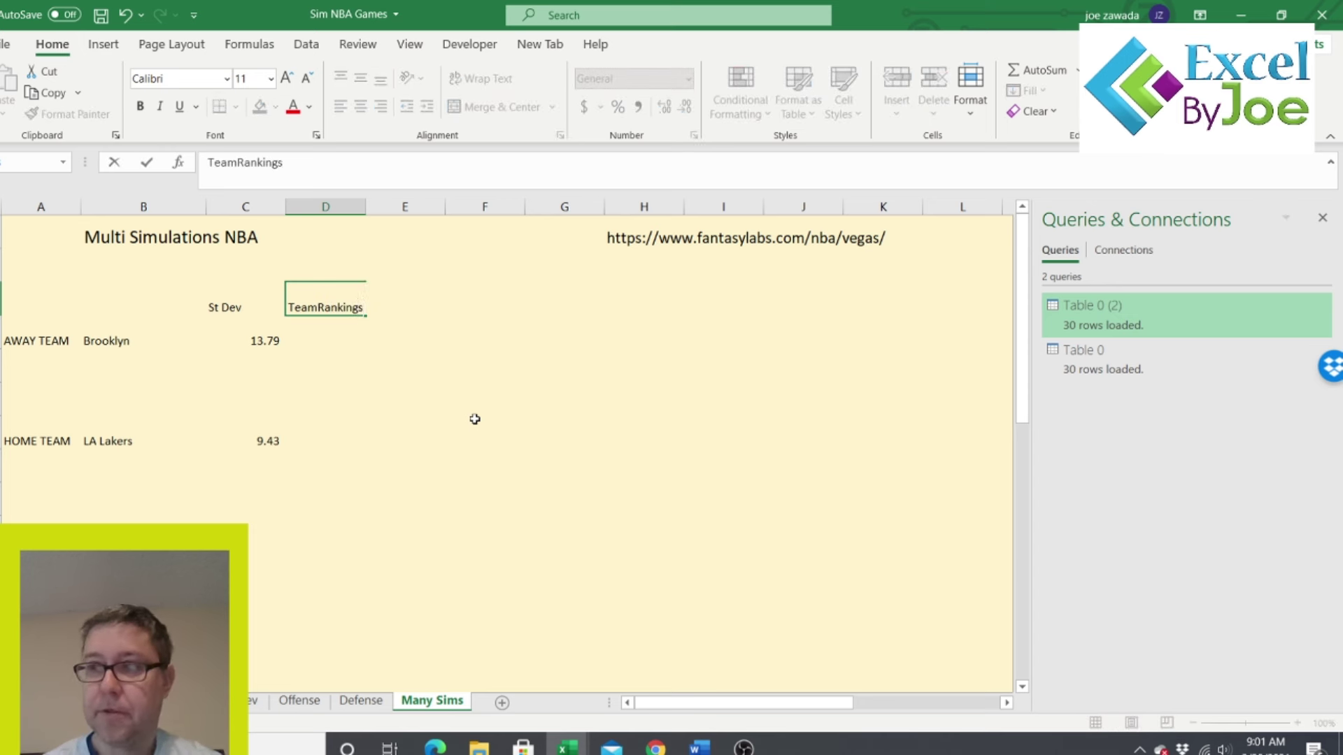
key("Return")
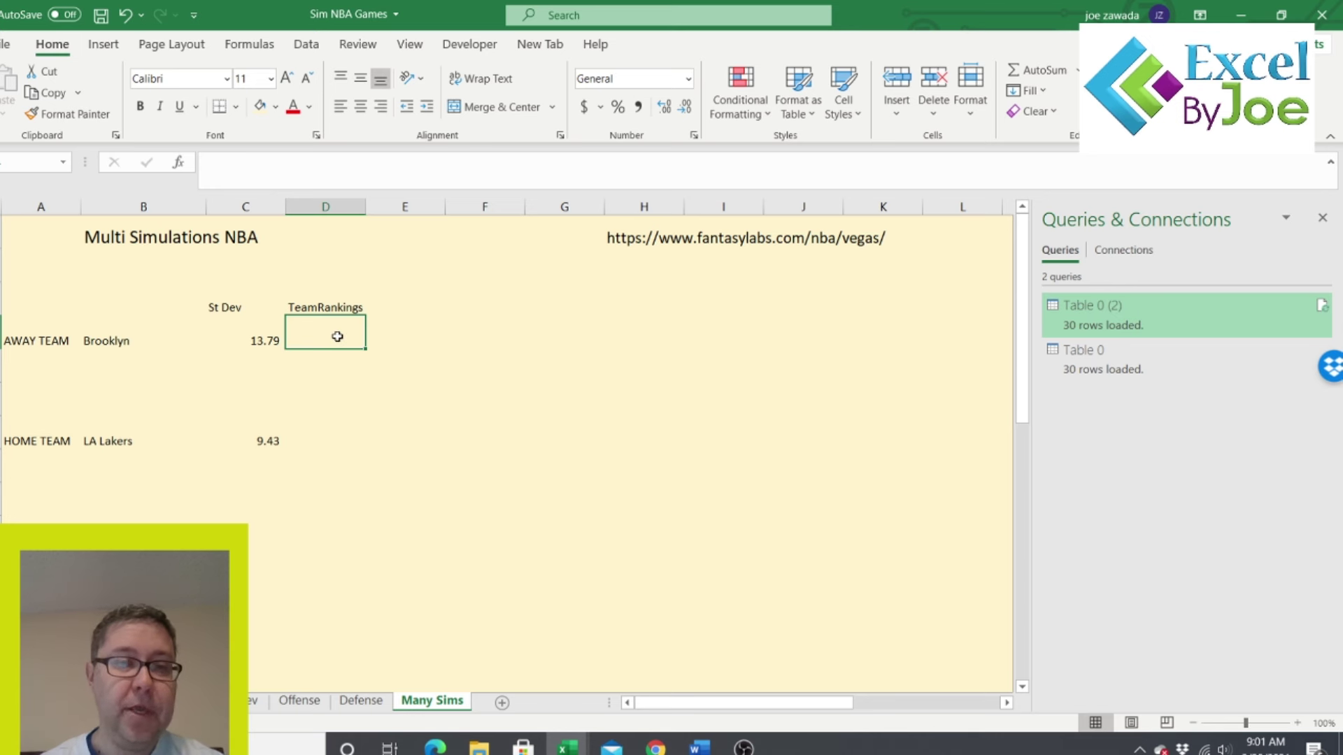
- Start an AVERAGE formula in D4 whose first argument is VLOOKUP(B4,Table_0__2[[Team]:[Away]],6,FALSE), taking the away team's away scoring from the Offense table
type("=")
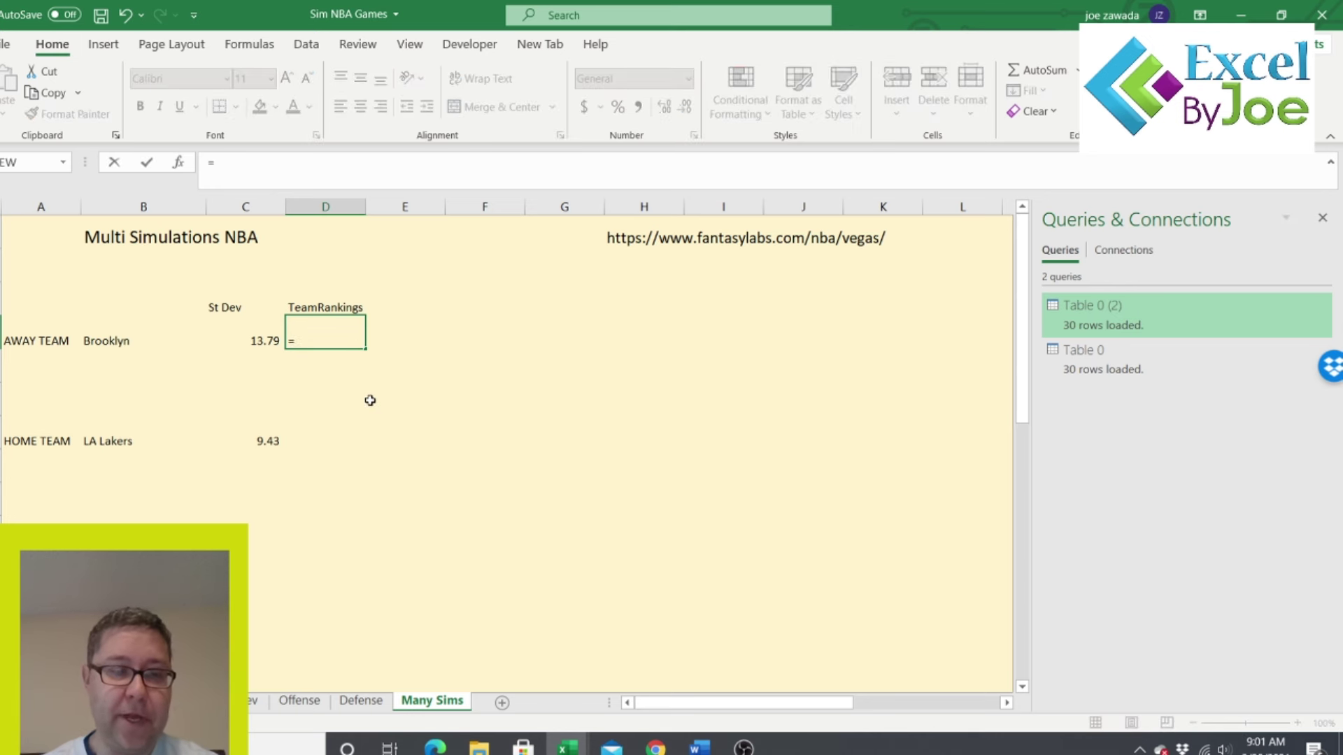
type("average(")
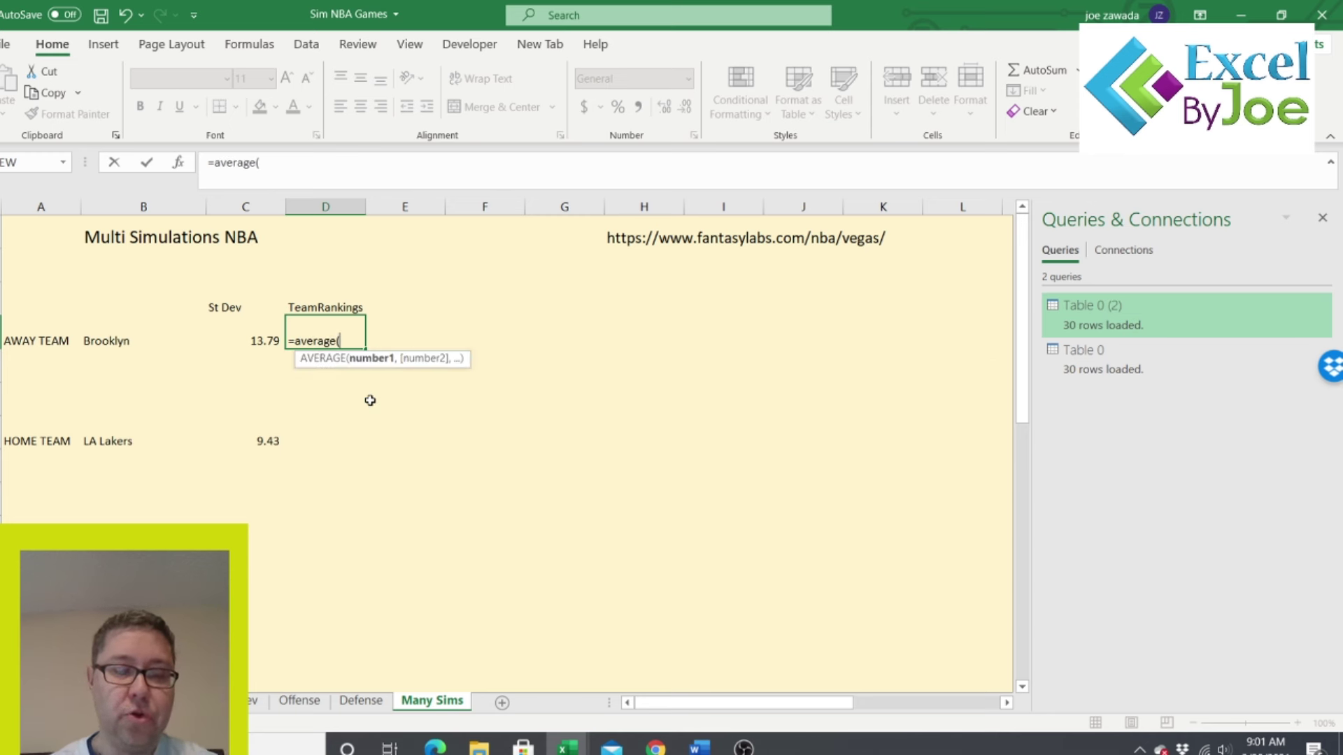
type("vlookup(")
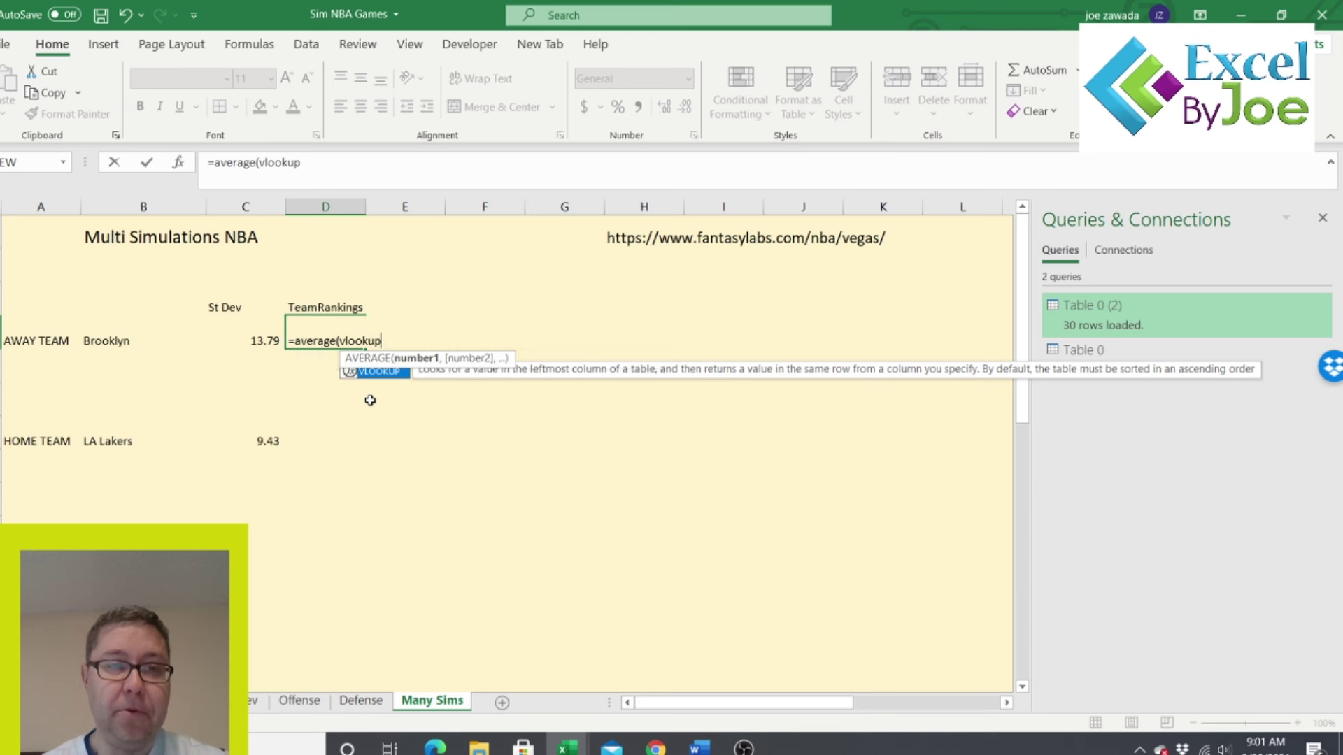
left_click(102, 339)
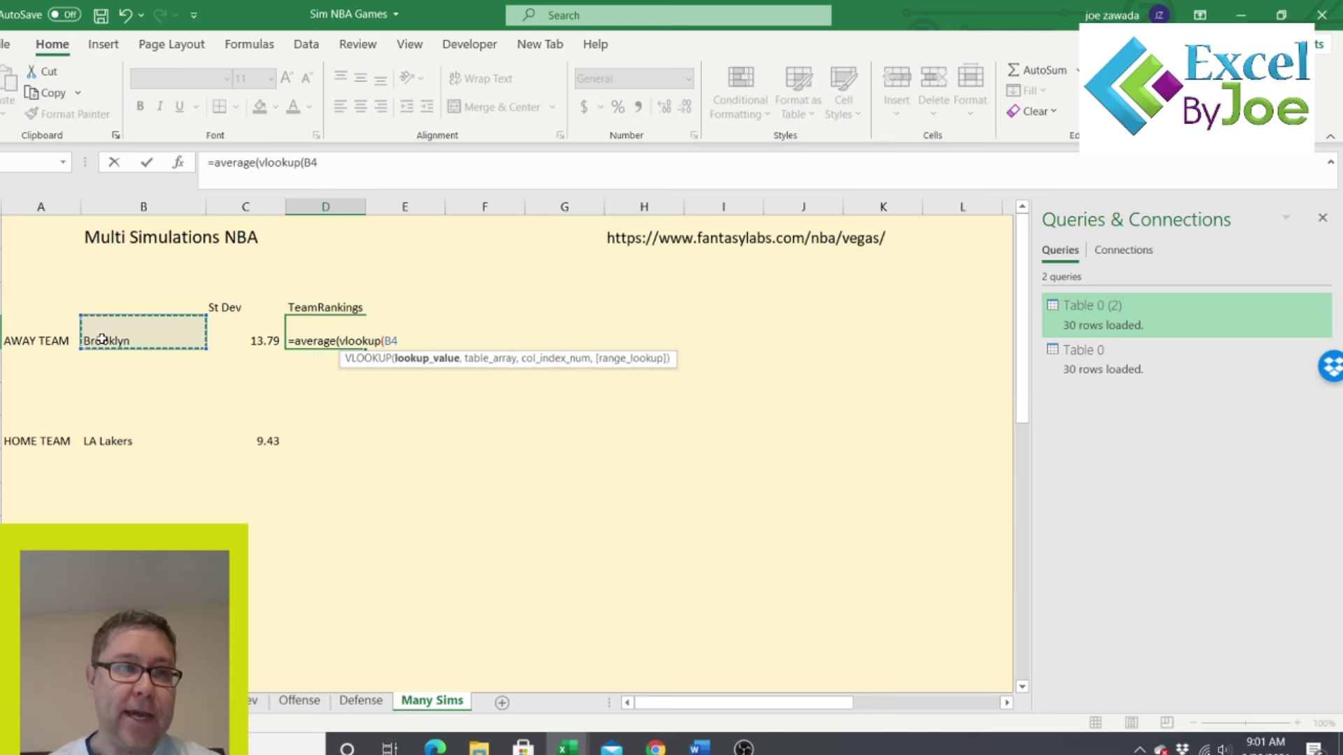
type(",")
left_click(294, 700)
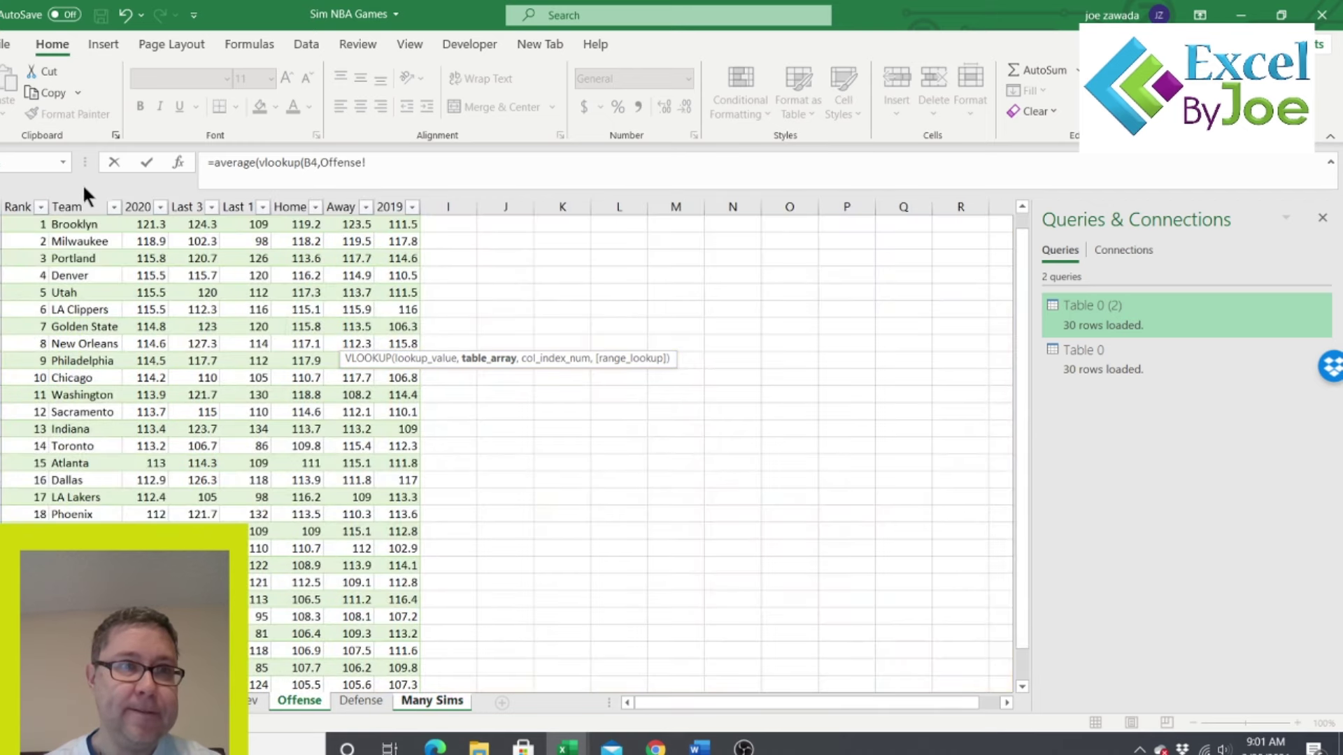
left_click(76, 202)
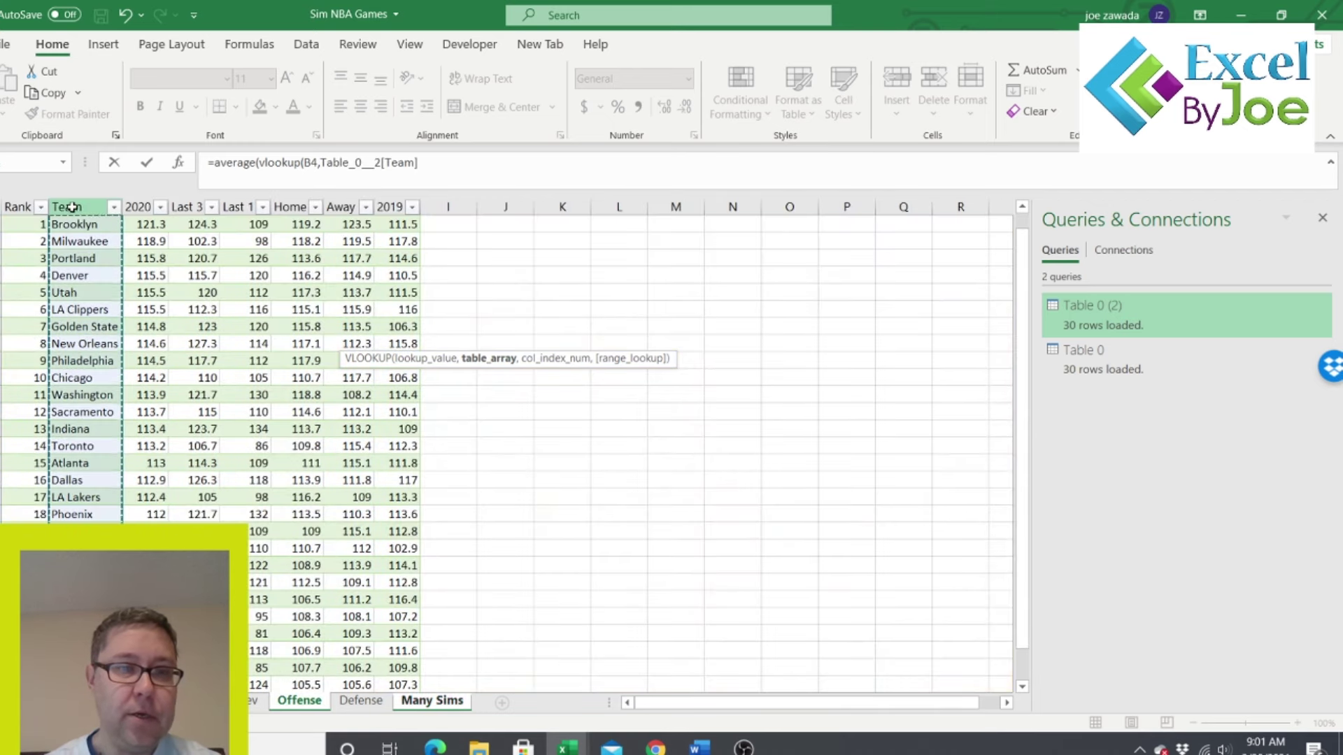
left_click_drag(72, 207, 358, 237)
type(",6,false)")
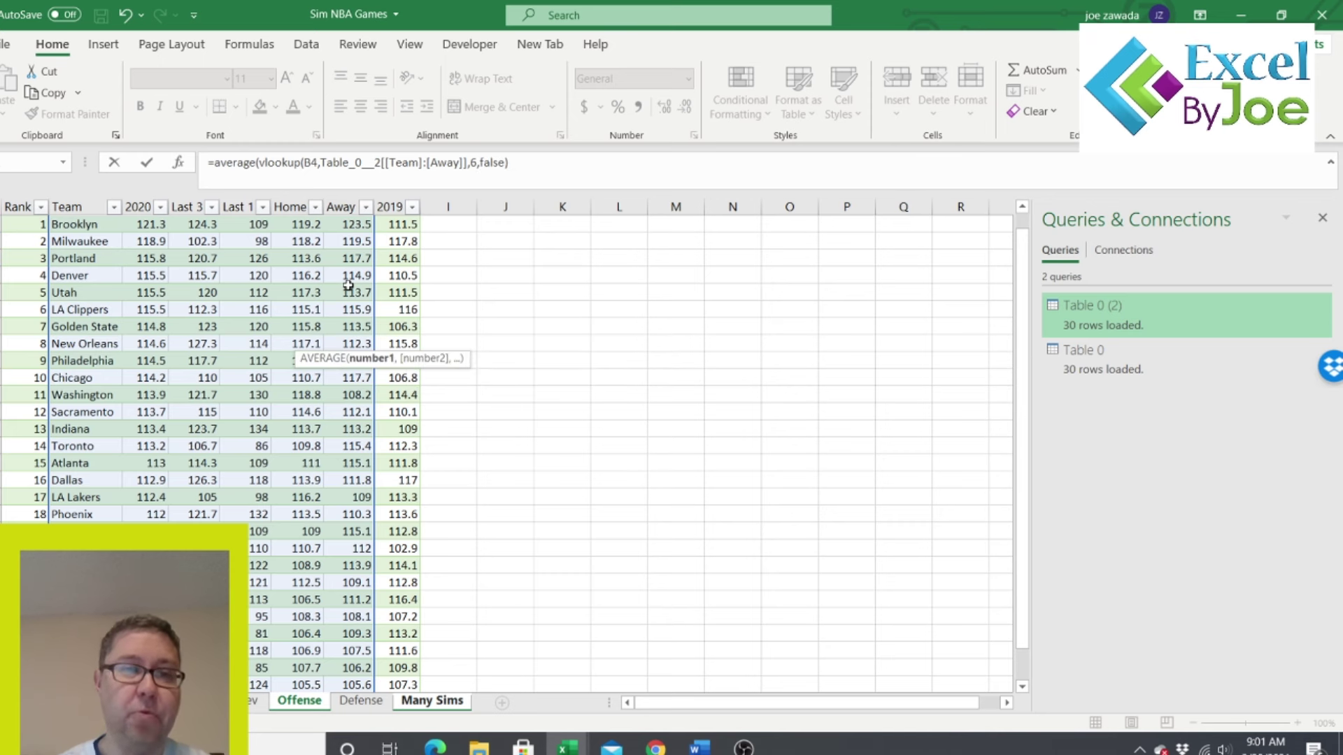
type(",")
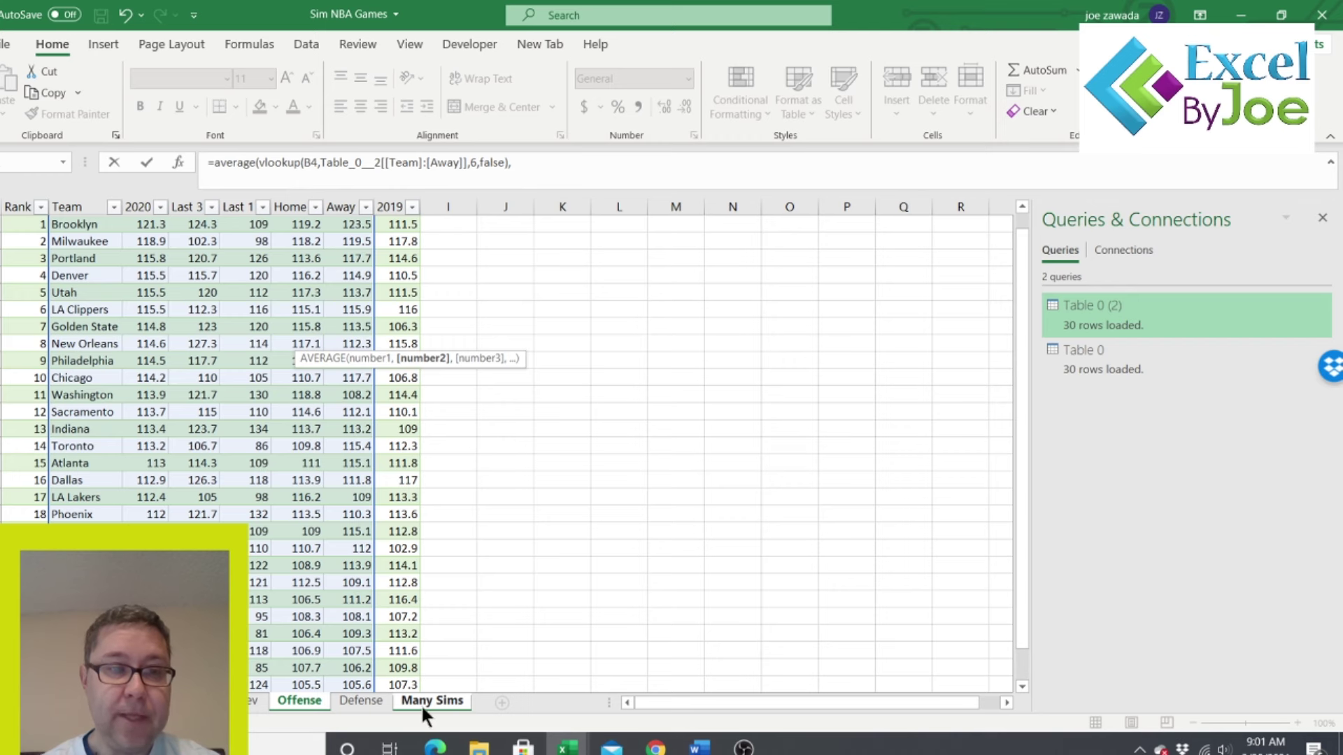
- Complete the D4 average with the home team's home defense as second argument, VLOOKUP('Many Sims'!B7,Defense!B:F,5,FALSE)
left_click(451, 702)
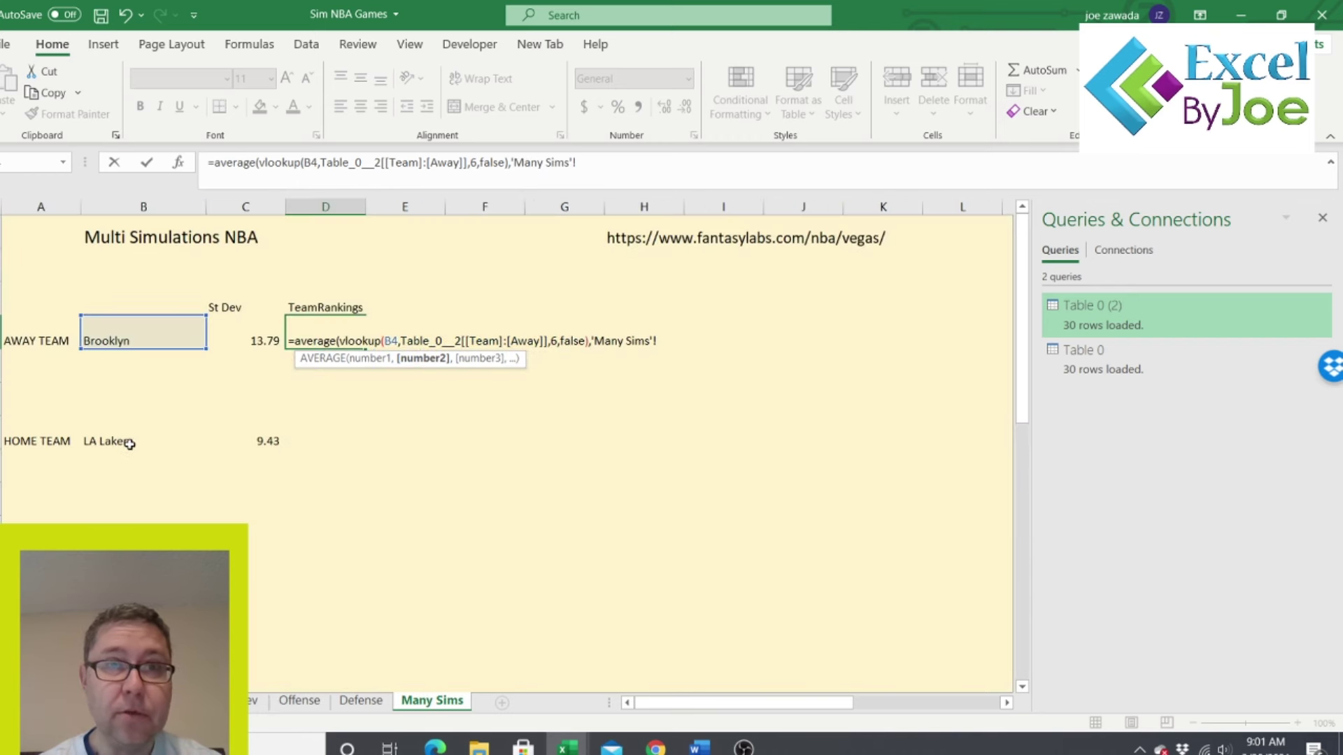
key("BackSpace")
key("BackSpace")
key("BackSpace")
key("BackSpace")
key("BackSpace")
key("BackSpace")
key("BackSpace")
key("BackSpace")
key("BackSpace")
key("BackSpace")
key("BackSpace")
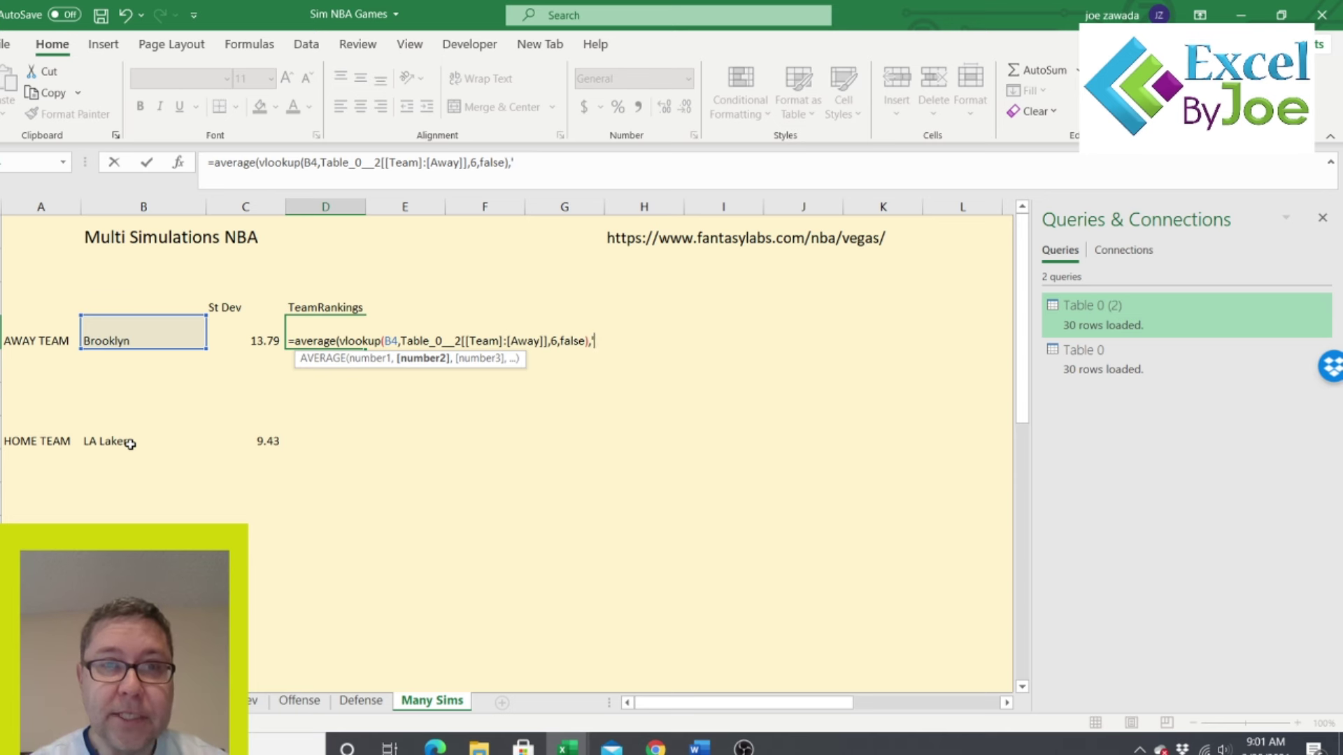
type("vlookup(")
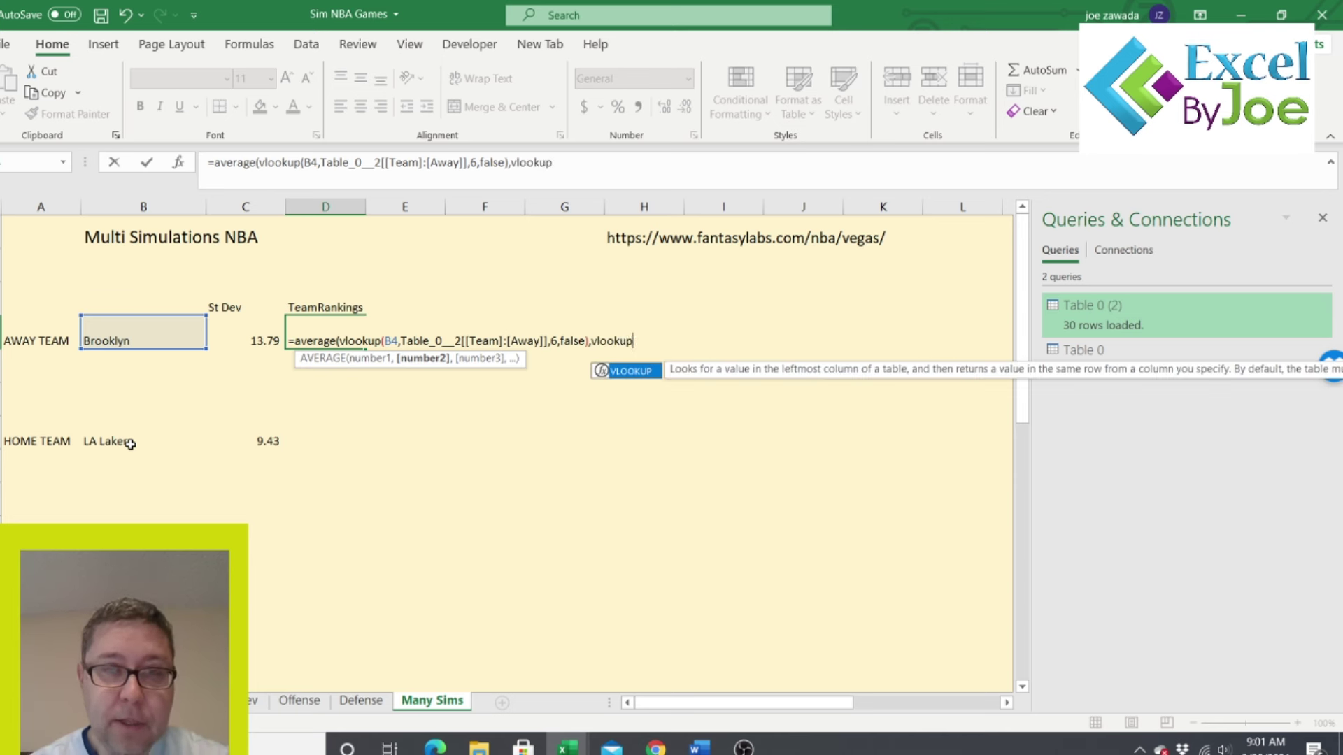
left_click(128, 441)
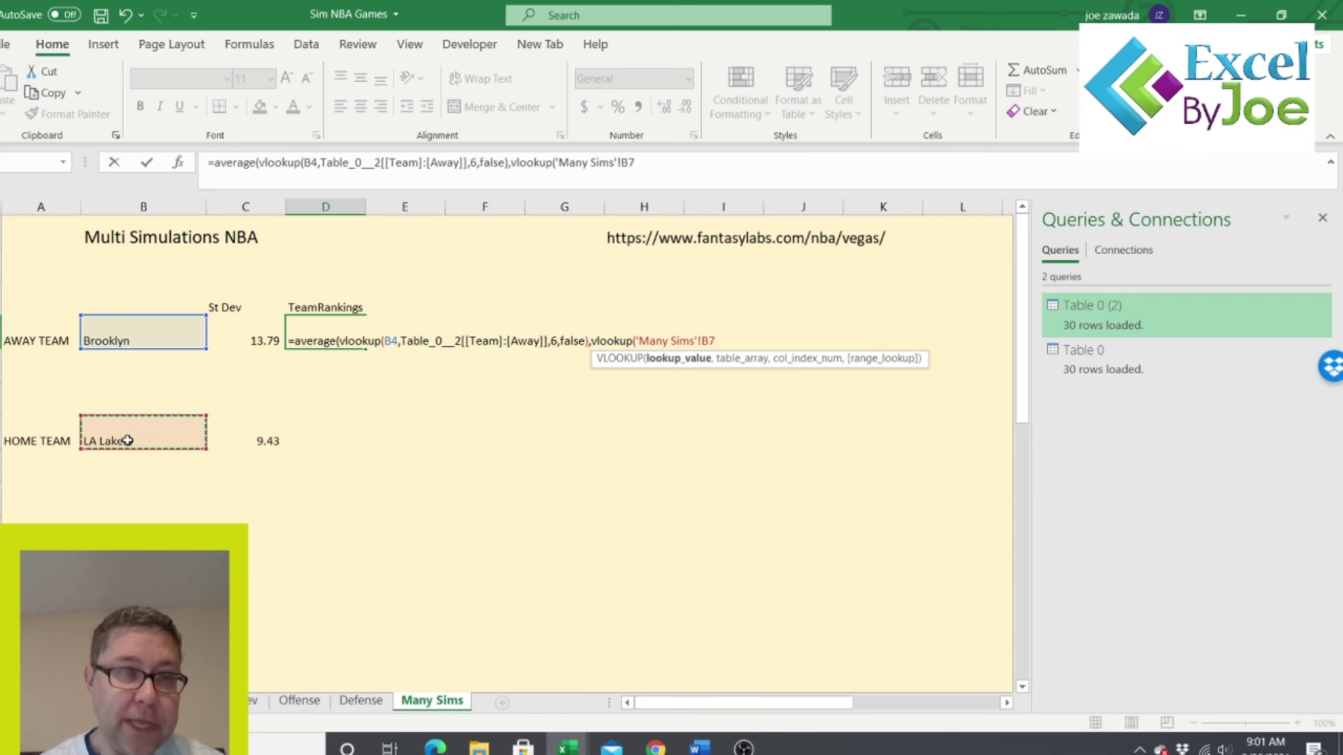
type(",")
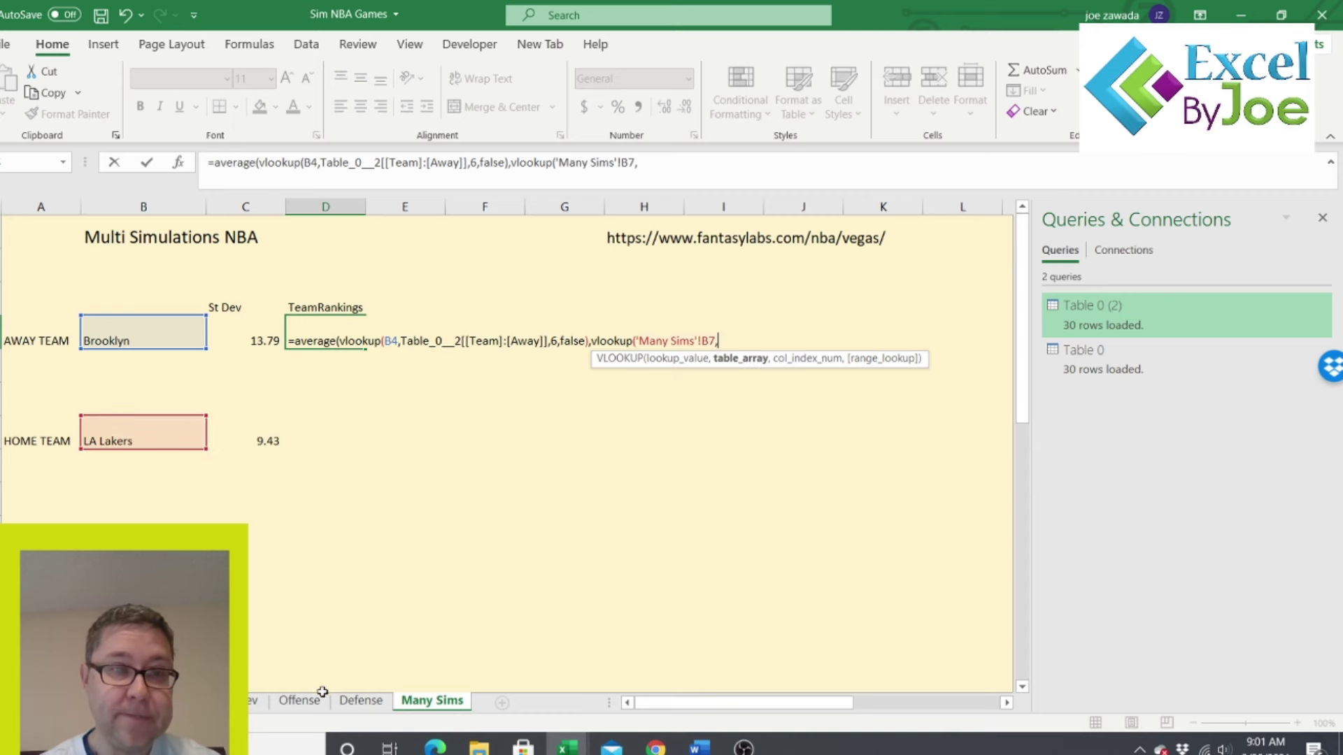
left_click(361, 700)
left_click(111, 207)
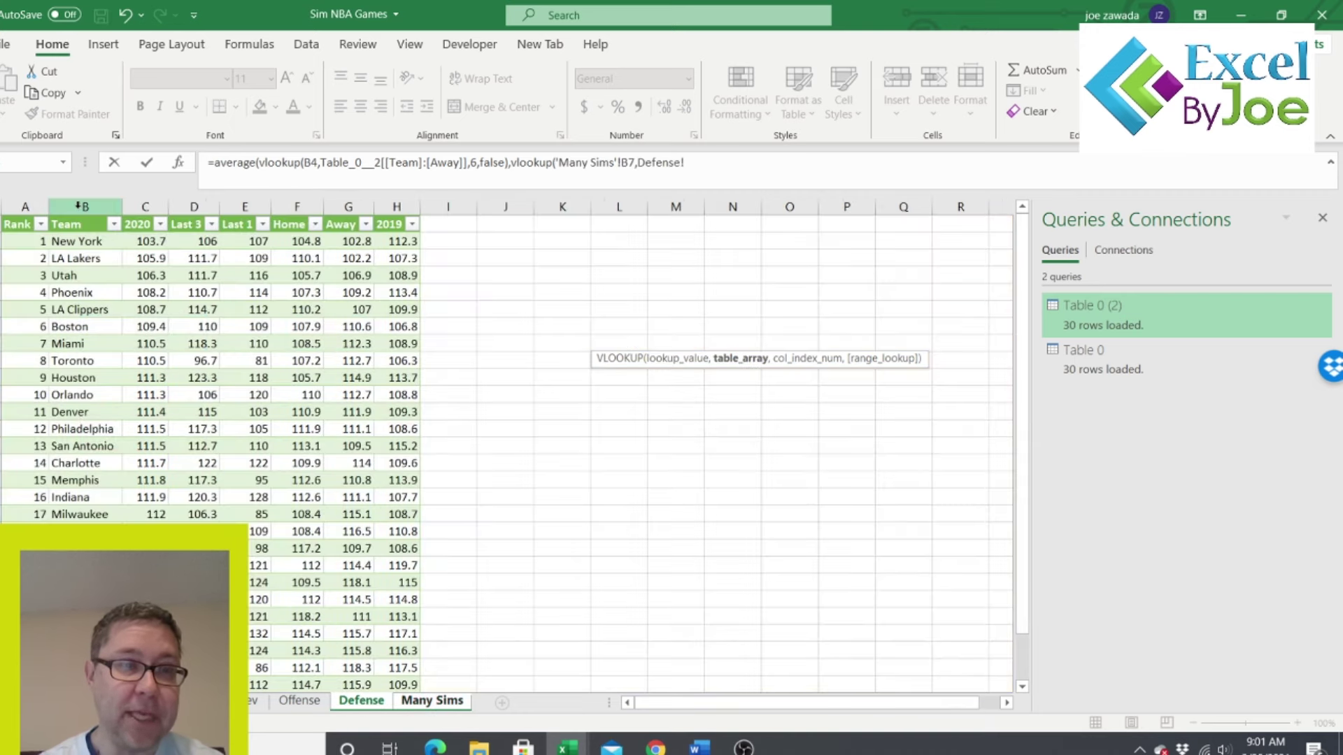
left_click_drag(149, 210, 314, 207)
type(",")
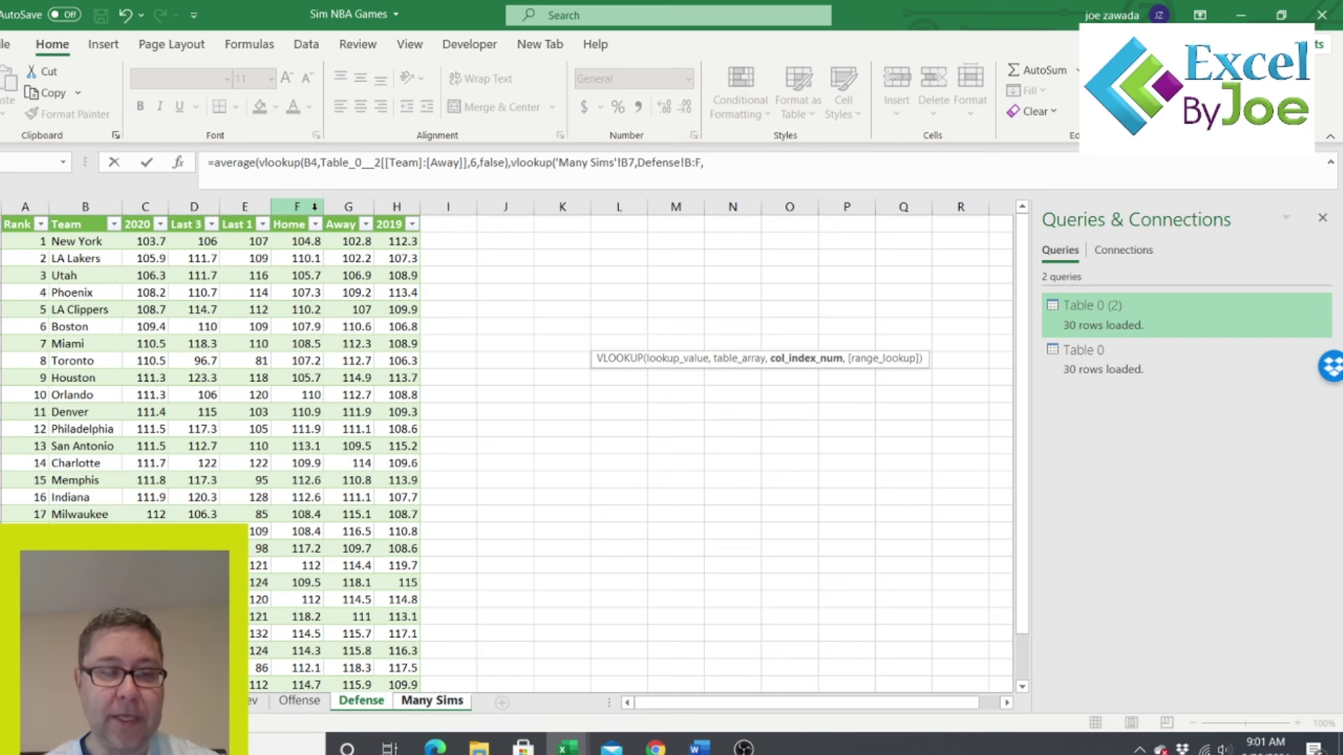
type("5,false")
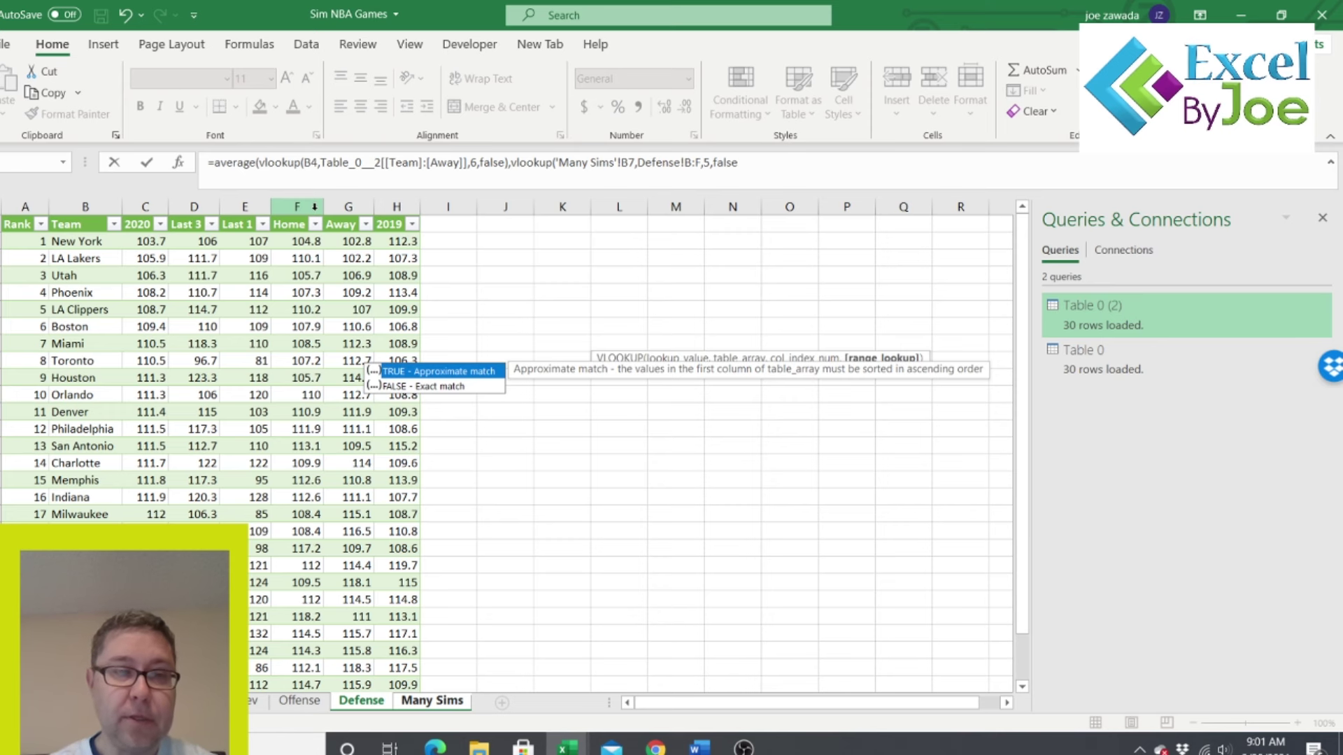
type("))")
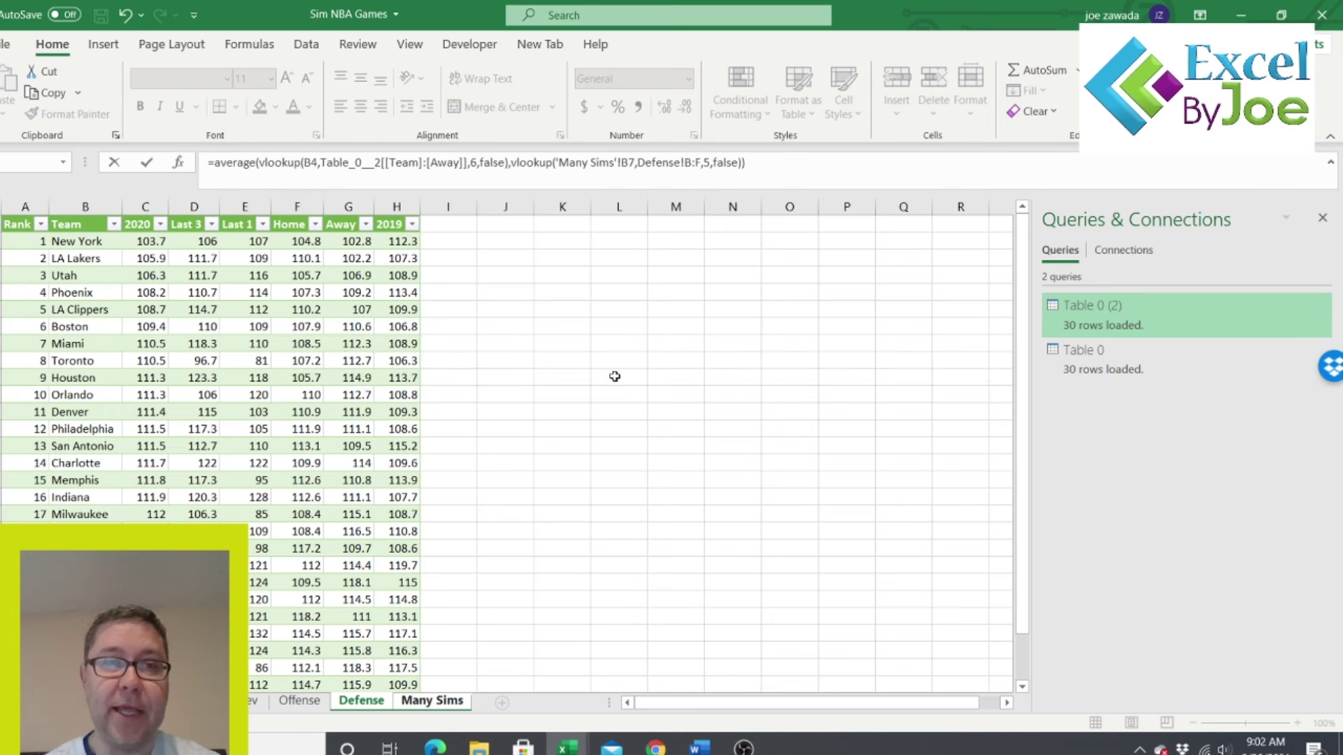
key("Return")
left_click(360, 339)
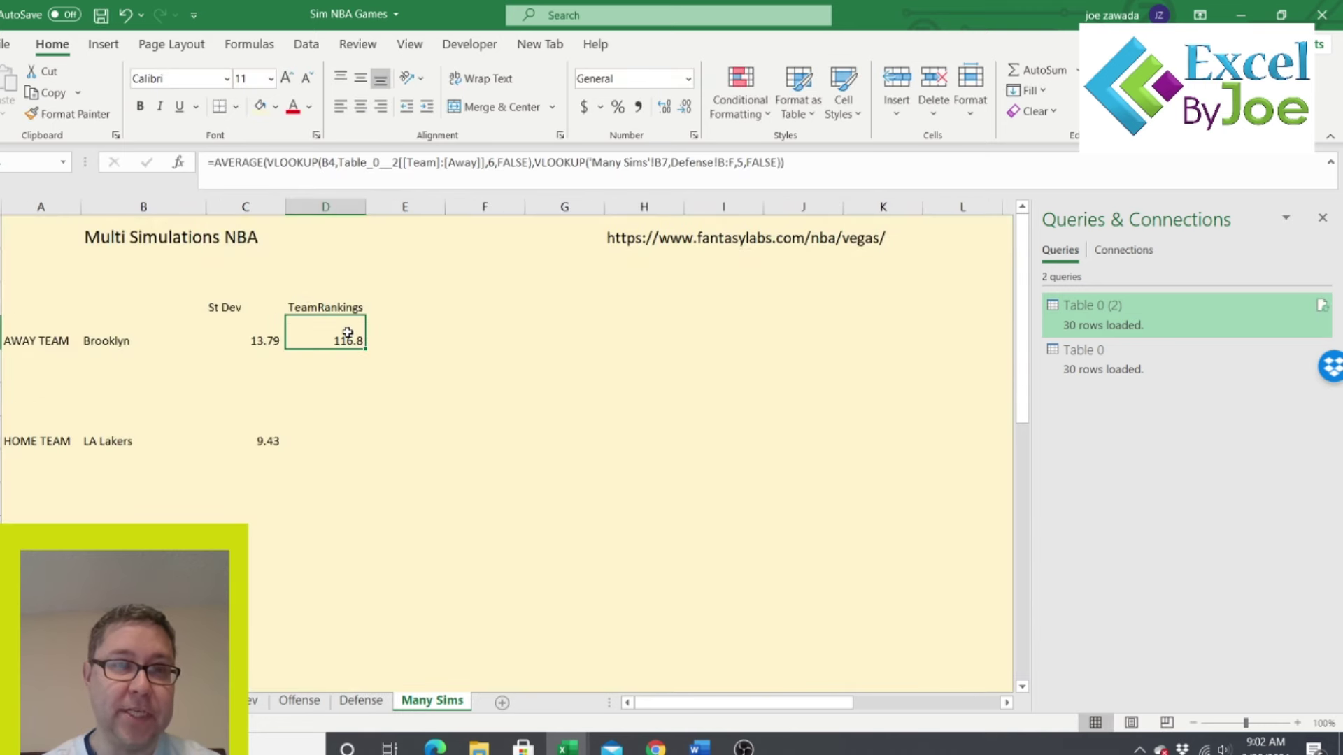
- Start an AVERAGE formula in D7 whose first argument is VLOOKUP(B7,Table_0__2[[Team]:[Home]],5,FALSE), taking the home team's home scoring from the Offense table
left_click(329, 431)
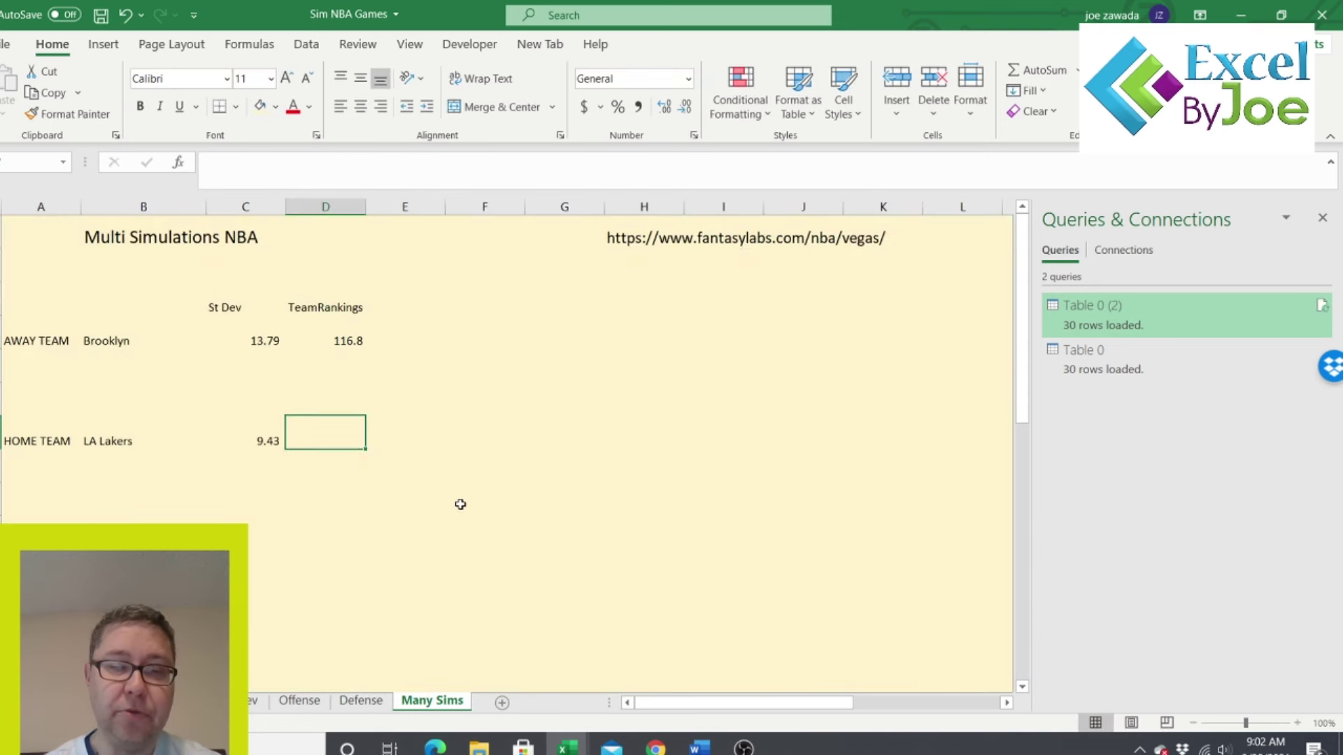
left_click(340, 341)
left_click(307, 439)
type("=vl")
key("BackSpace")
key("BackSpace")
type("average")
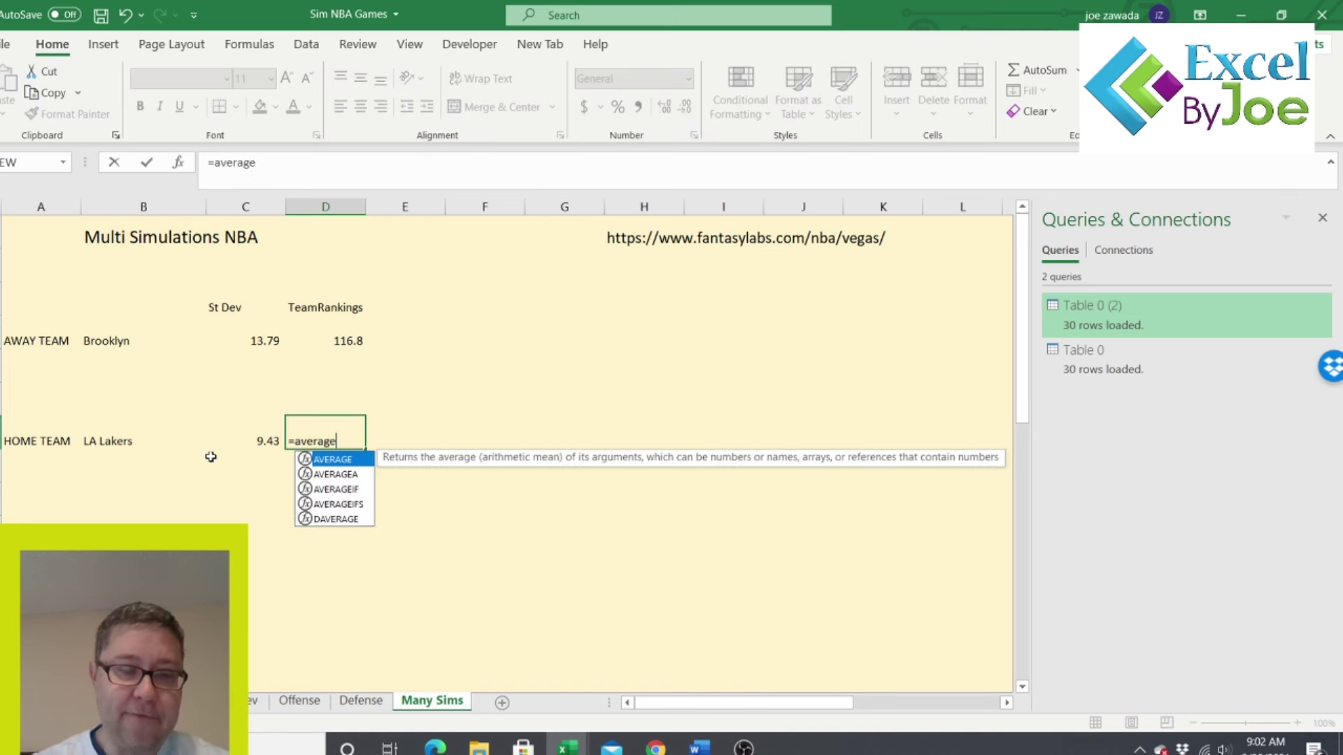
type("(vlookup(")
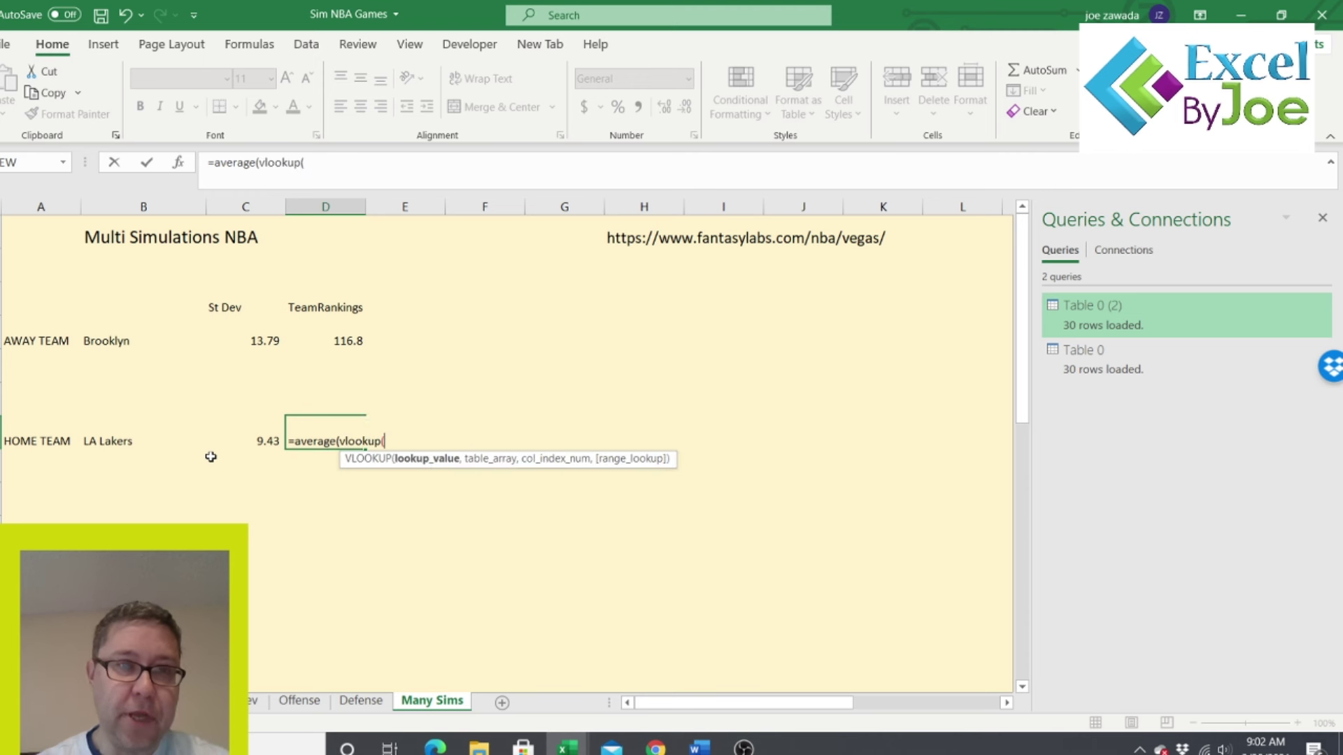
left_click(129, 437)
type(",")
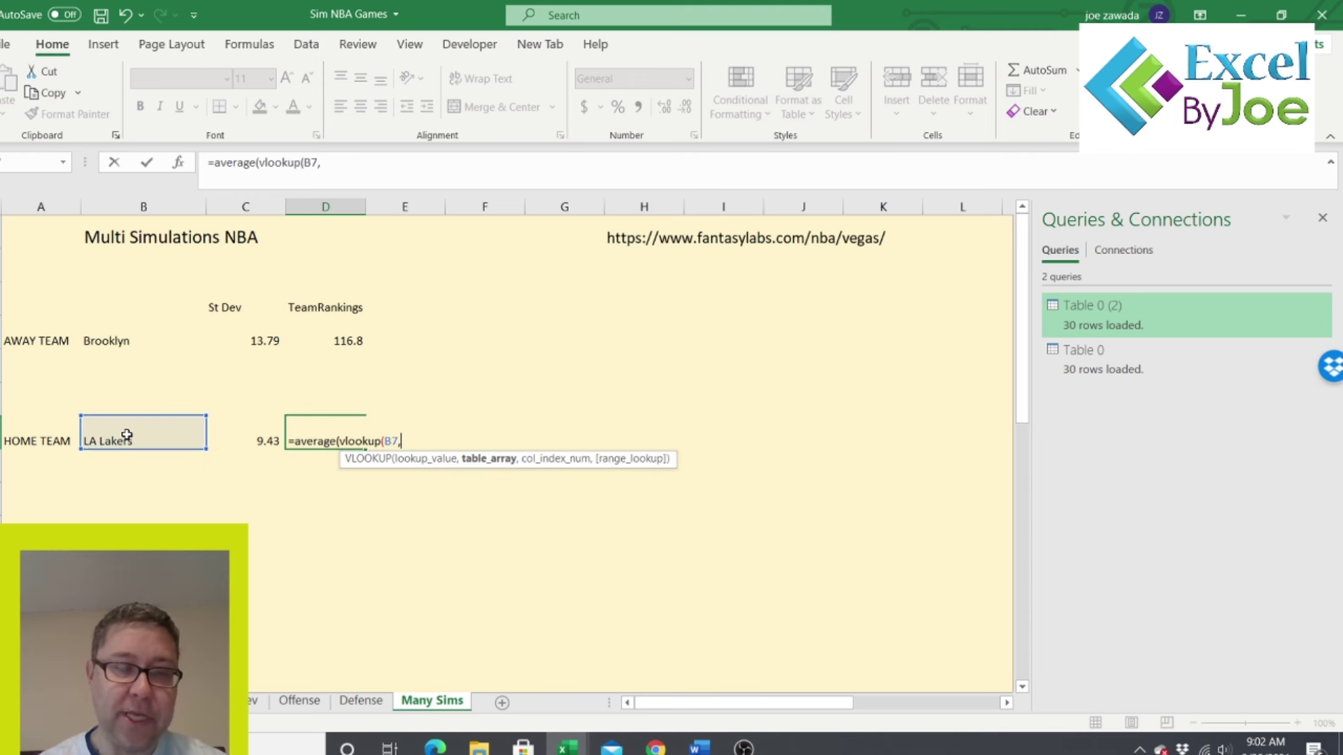
left_click(299, 701)
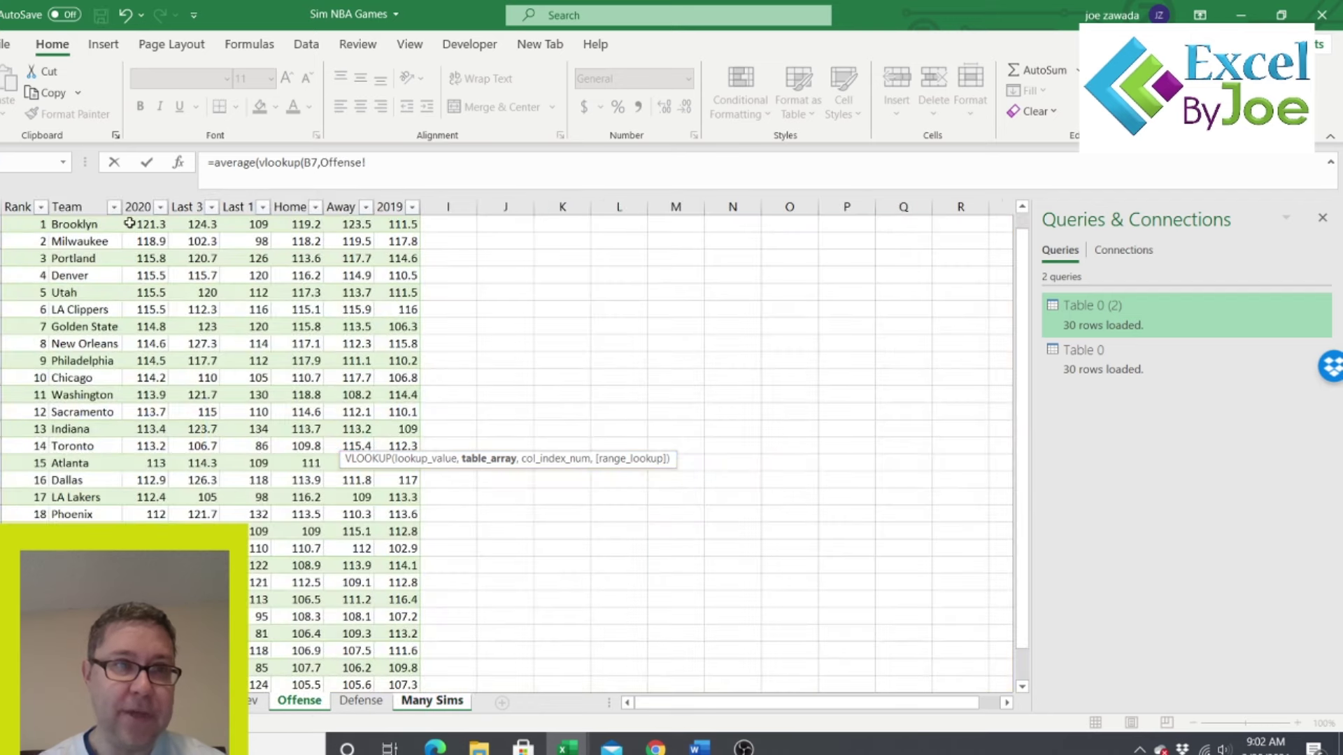
left_click_drag(79, 207, 297, 208)
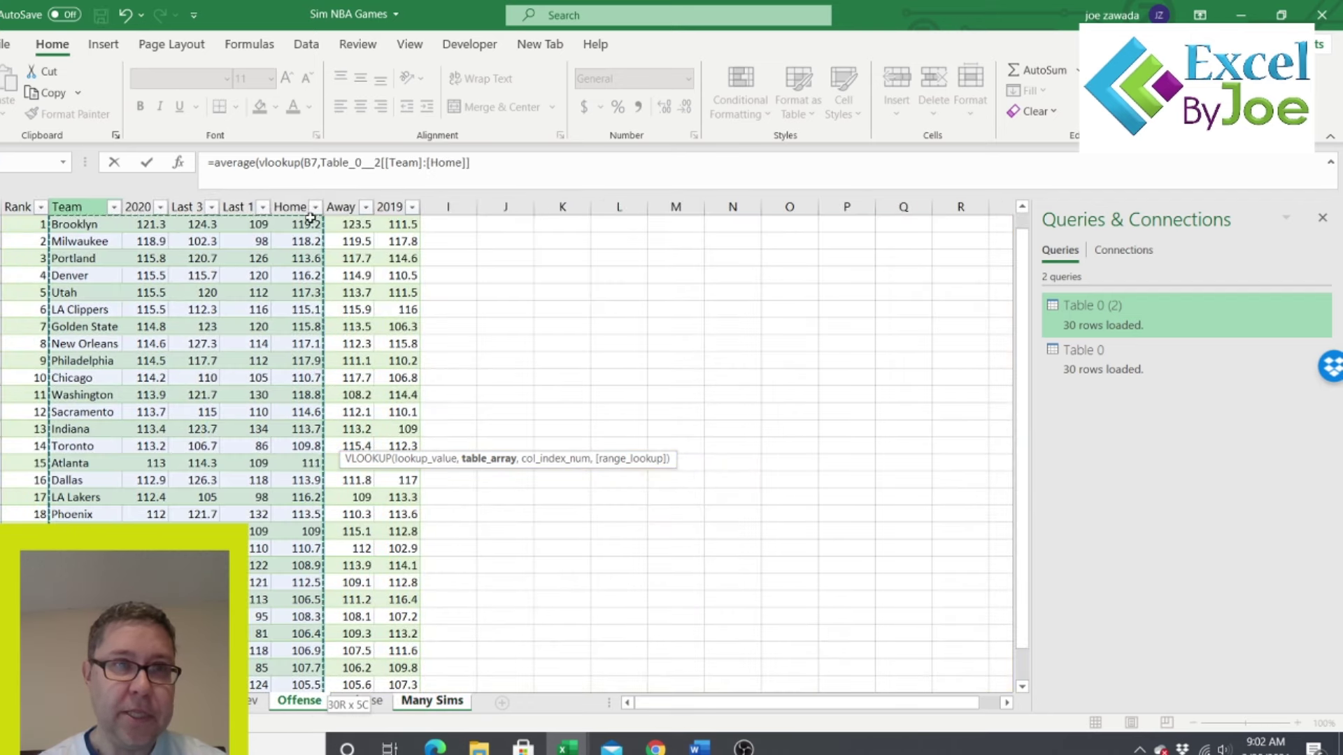
type(",5,")
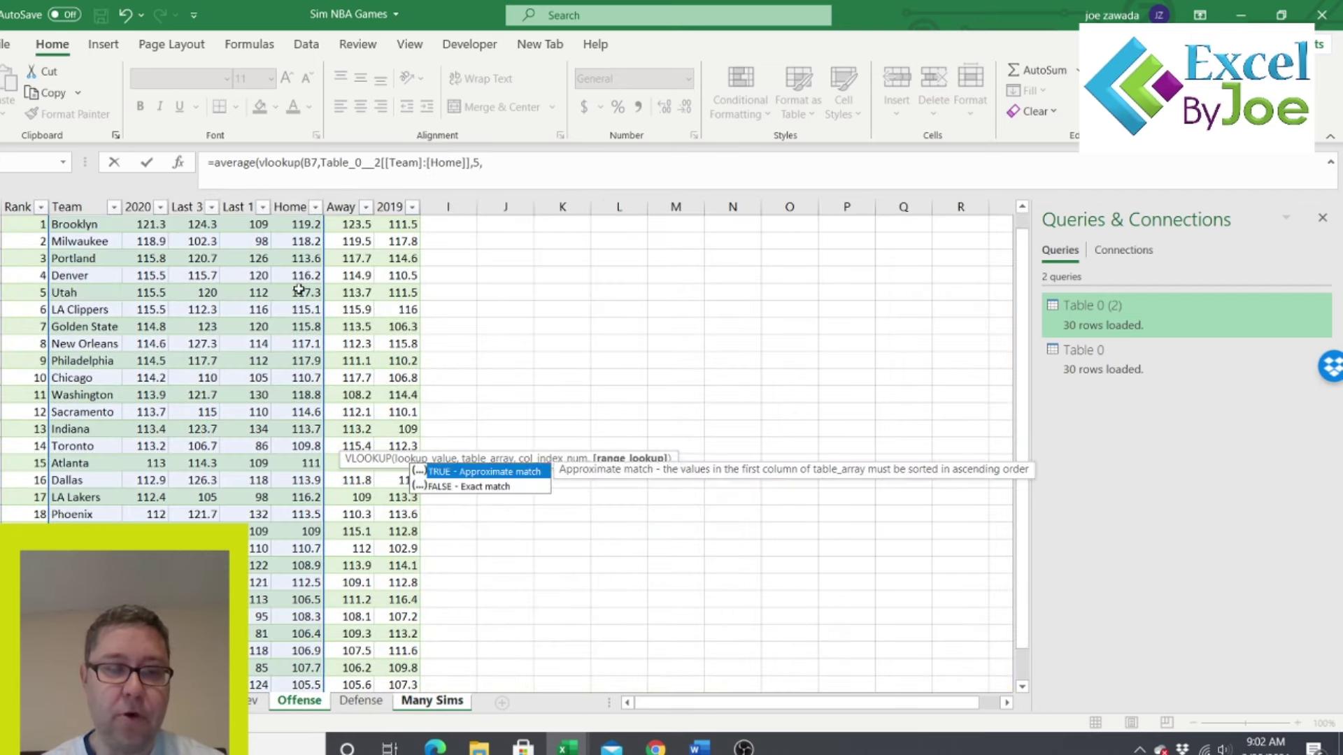
type("false)")
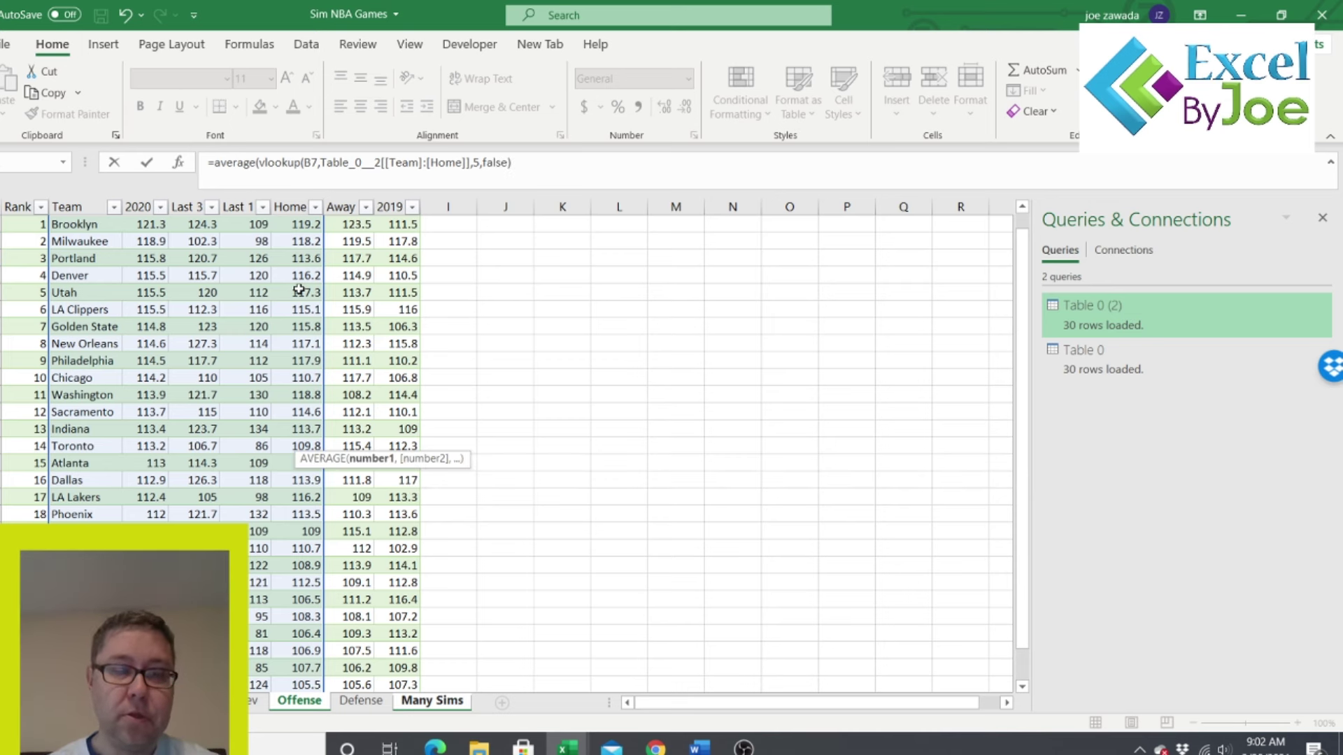
- Complete the D7 average with the away team's away defense as second argument, VLOOKUP('Many Sims'!B4,Defense!B:G,6,FALSE), and check both score formulas
type(",vlookup(")
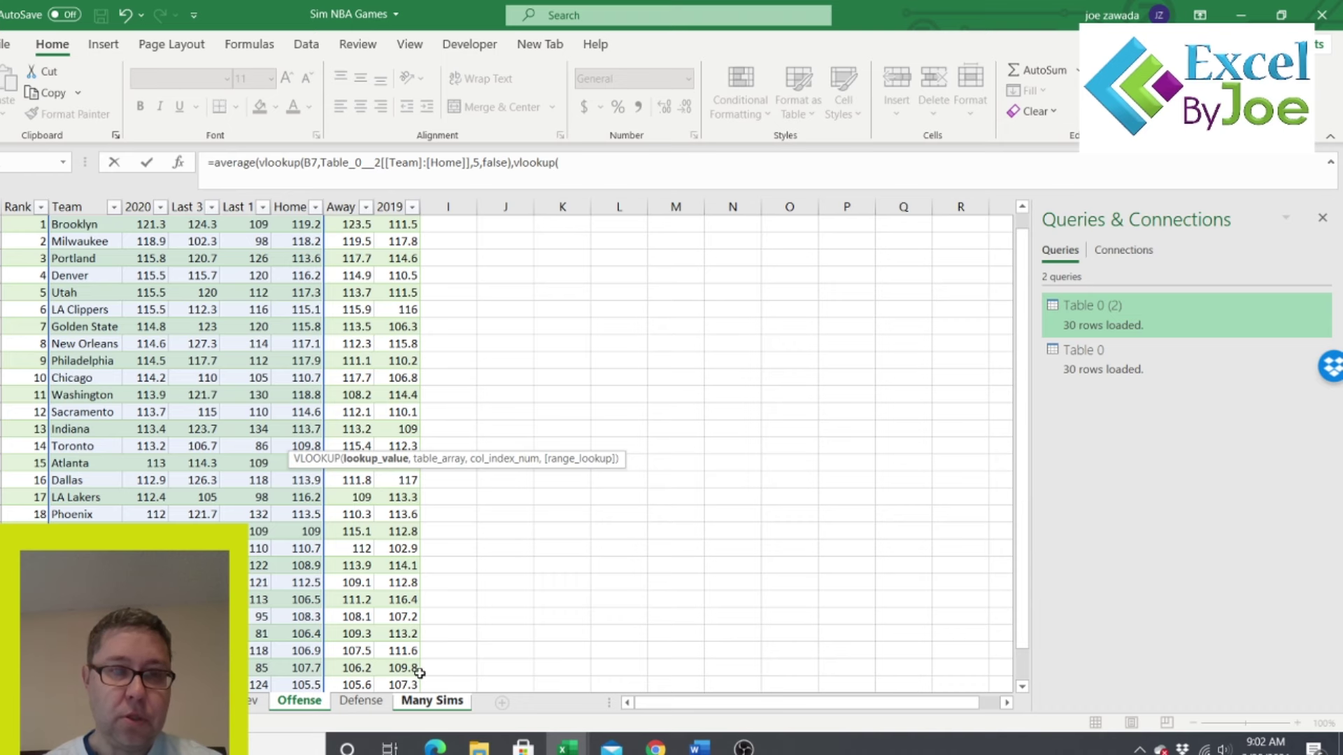
left_click(428, 699)
left_click(110, 341)
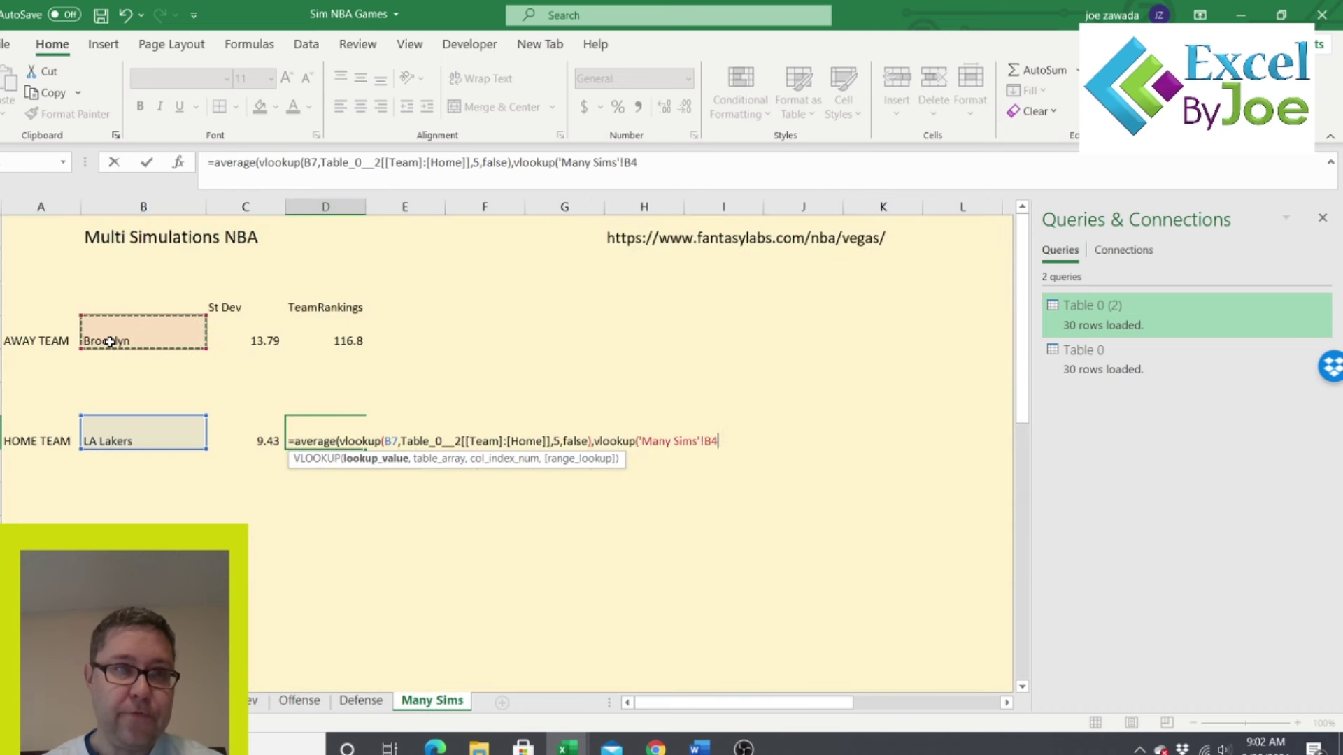
type(",")
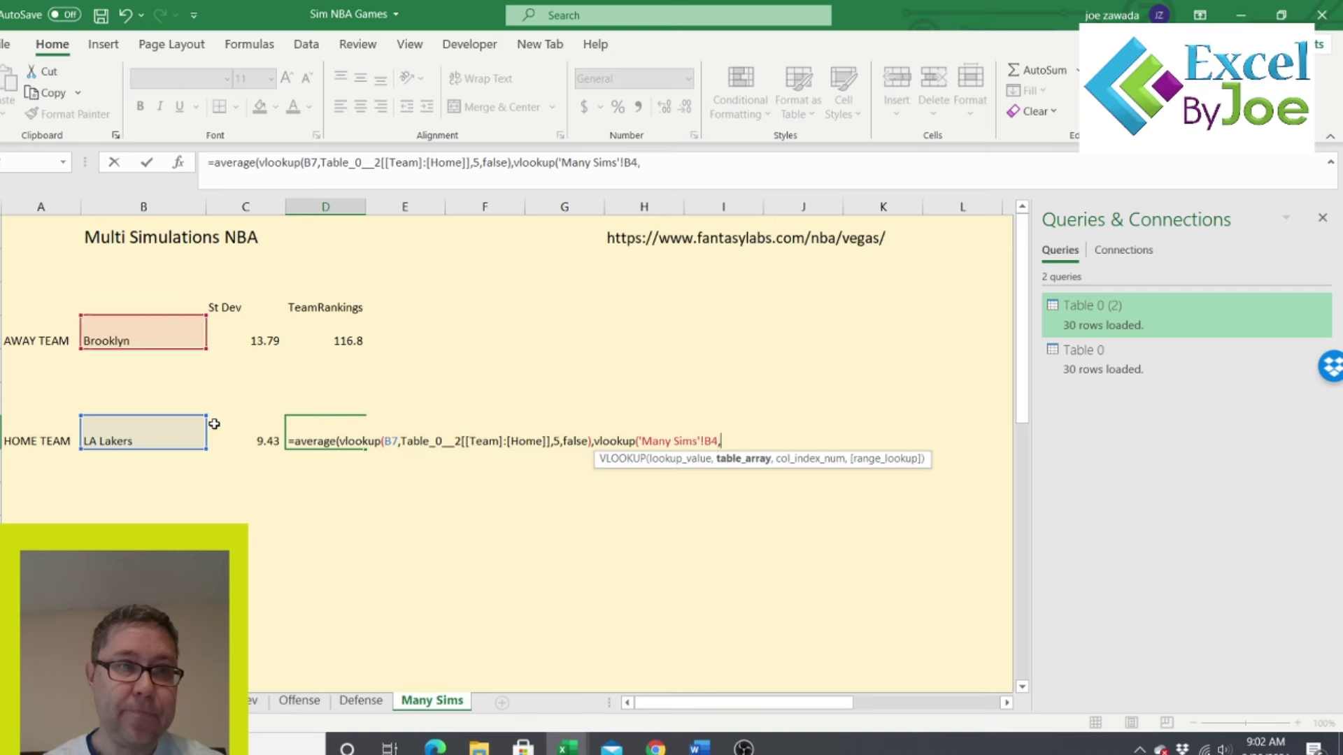
left_click(366, 699)
left_click_drag(85, 206, 349, 224)
type(",6,false")
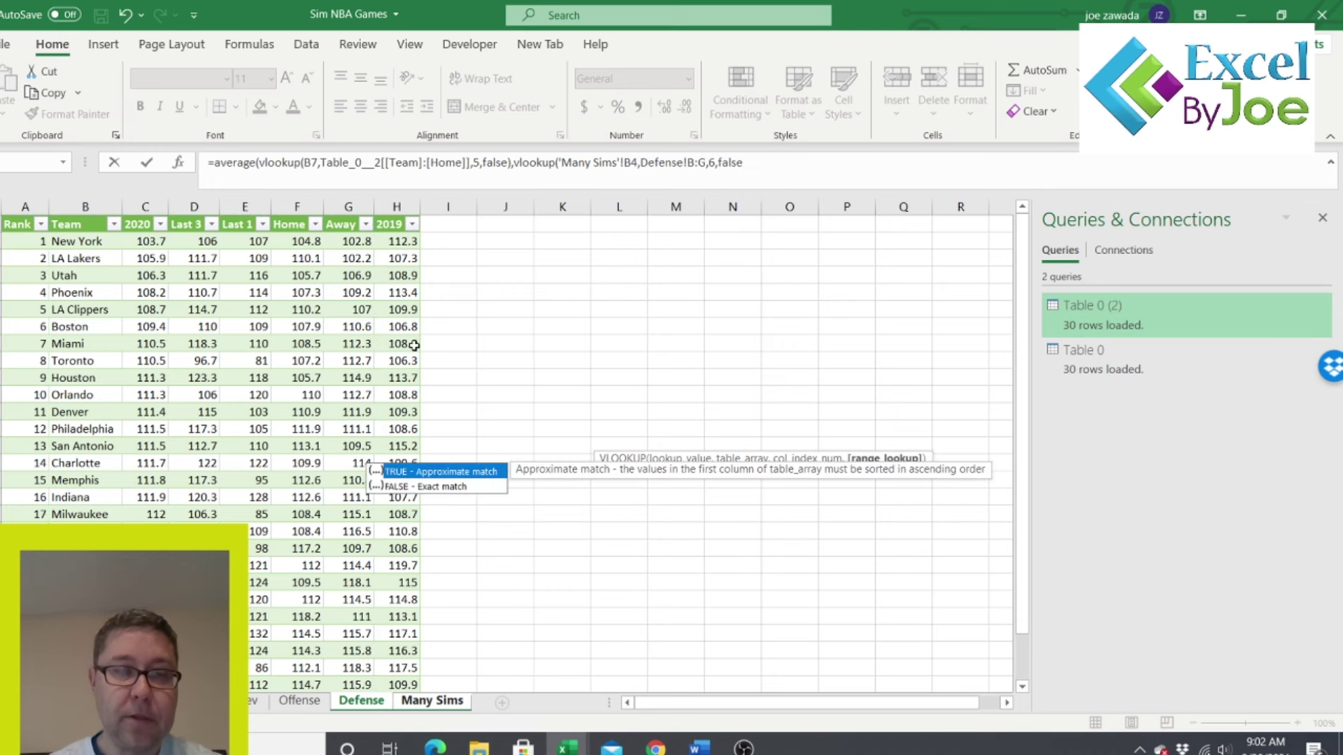
type("))")
key("Return")
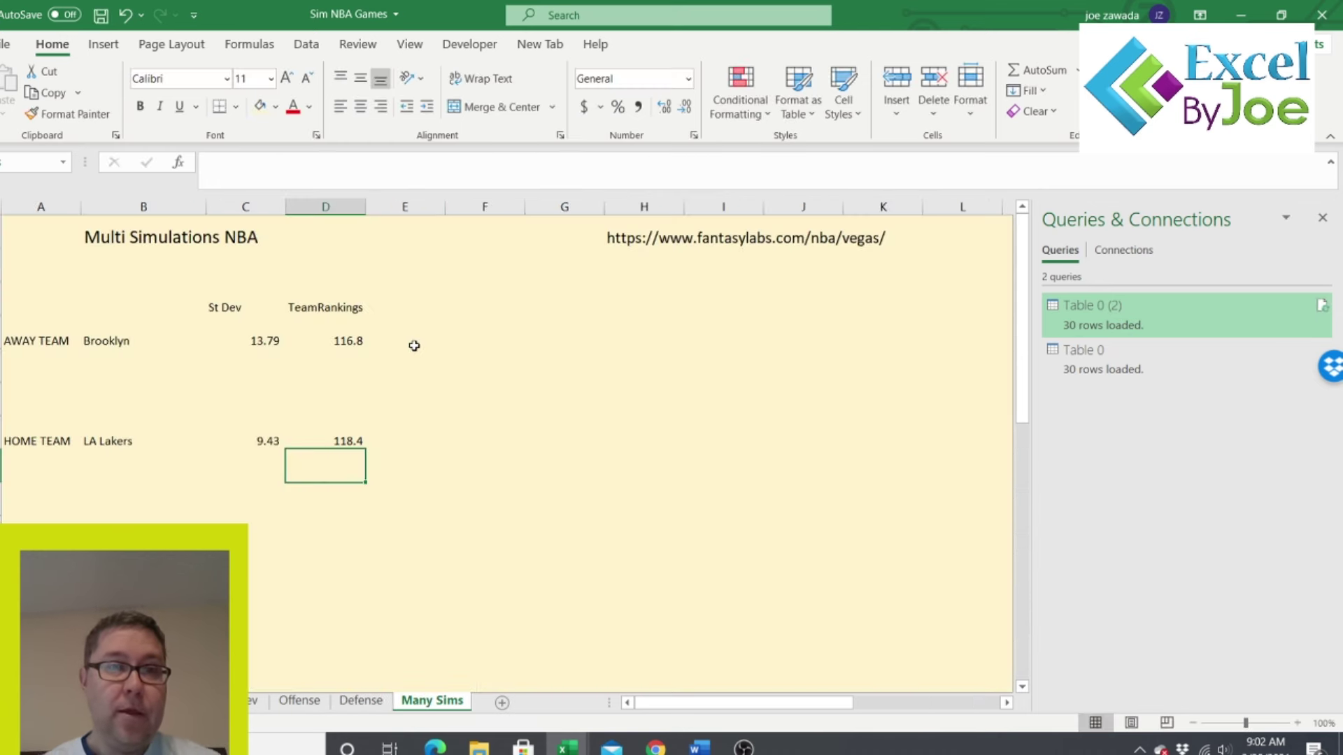
left_click(342, 342)
left_click(346, 444)
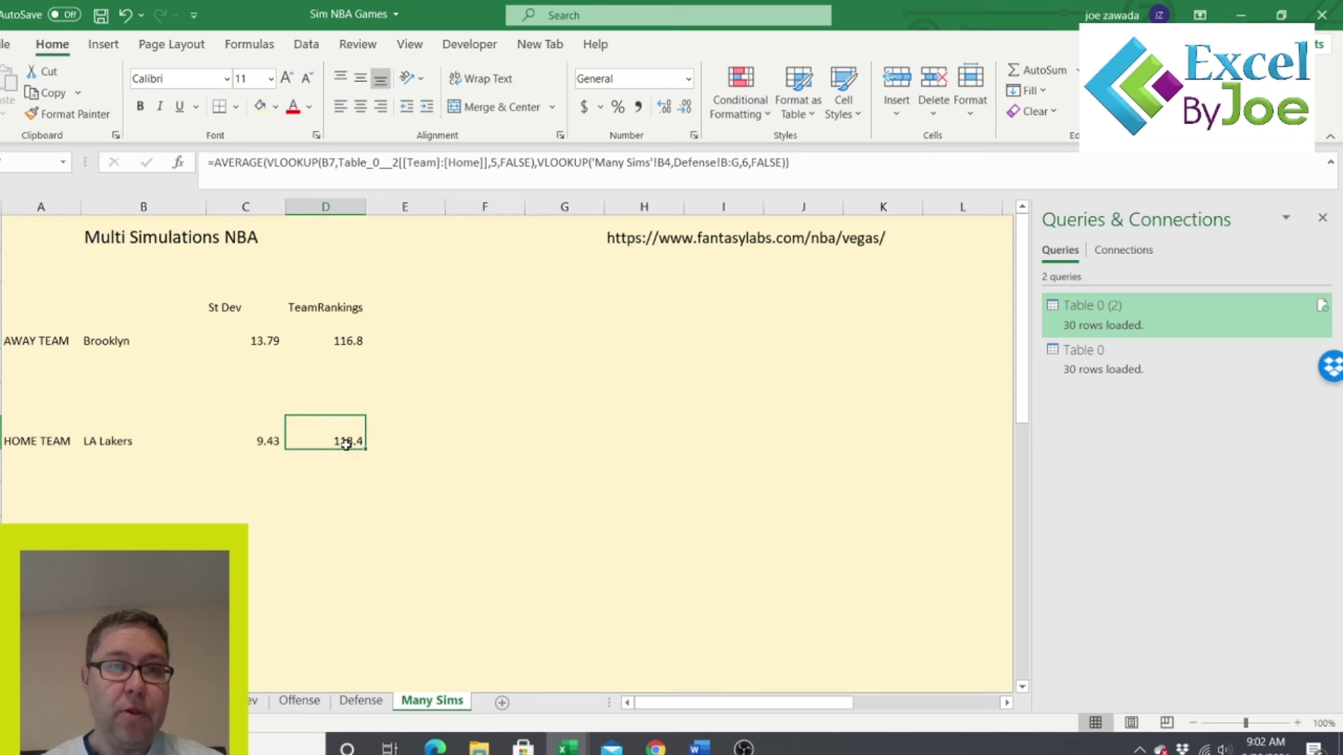
left_click(355, 342)
- Enter the column header Point spread in cell E3, beside the TeamRankings header
left_click(405, 337)
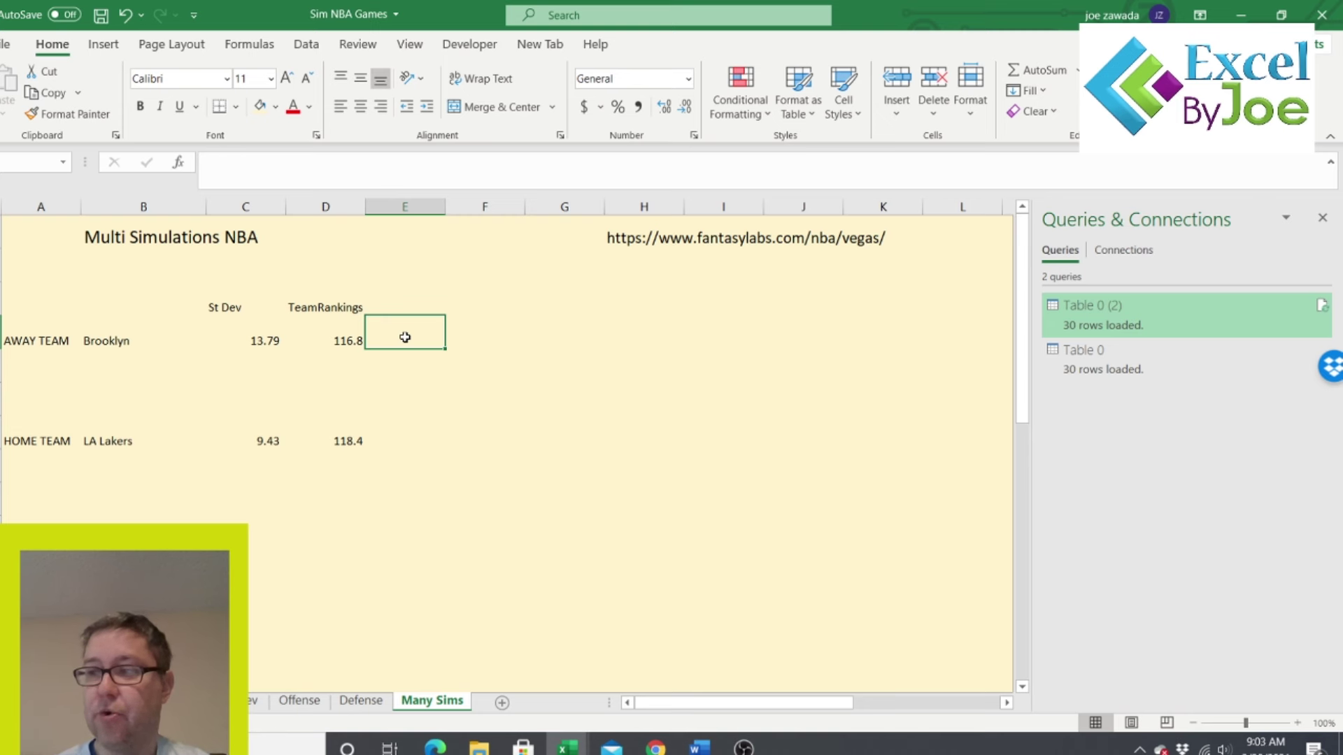
left_click(400, 308)
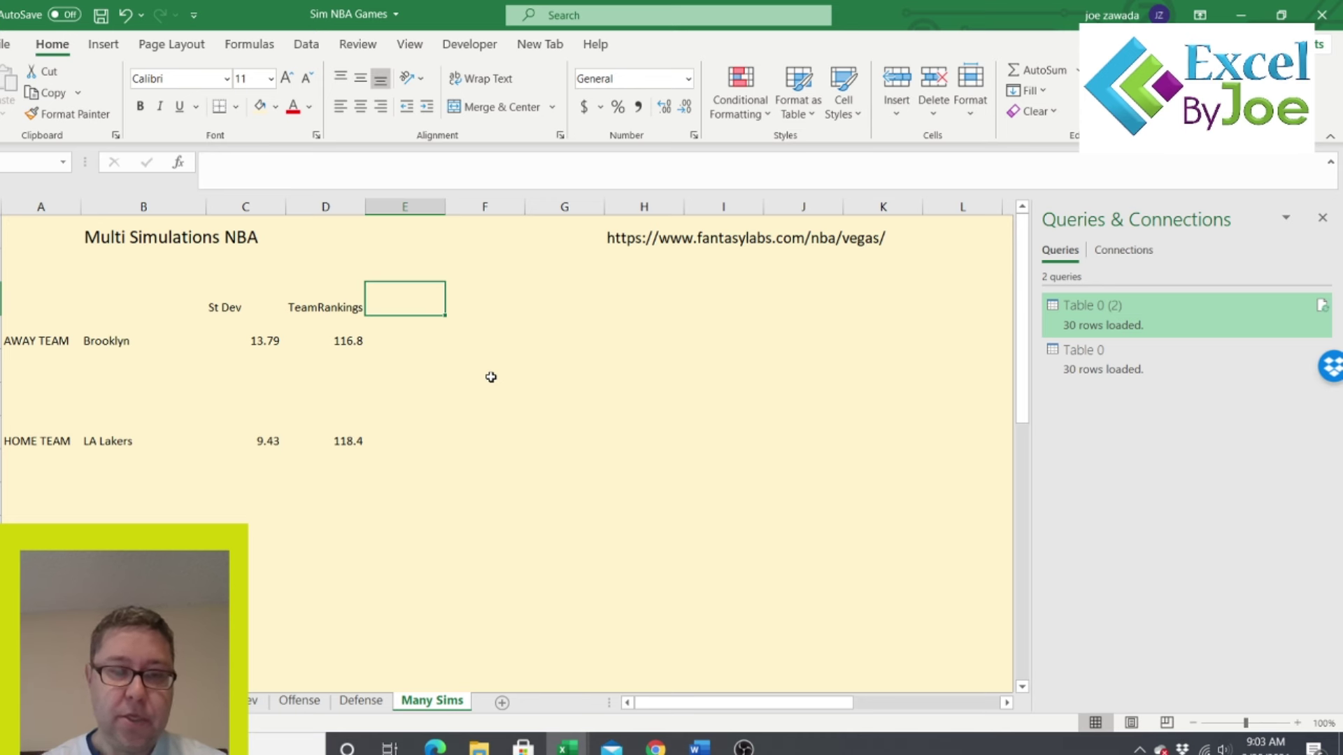
type("Point spread")
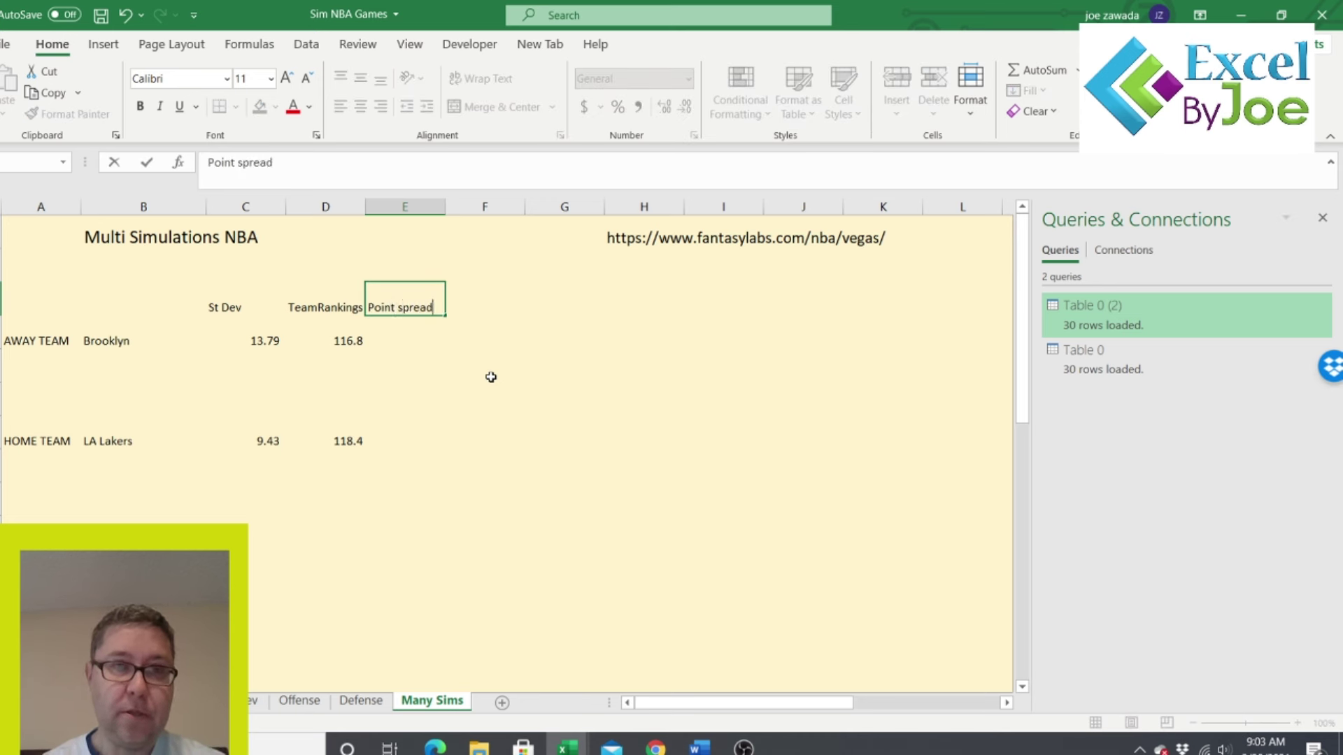
- Enter the column header OU in cell F3, beside the Point spread header
key("Return")
key("Up")
key("Right")
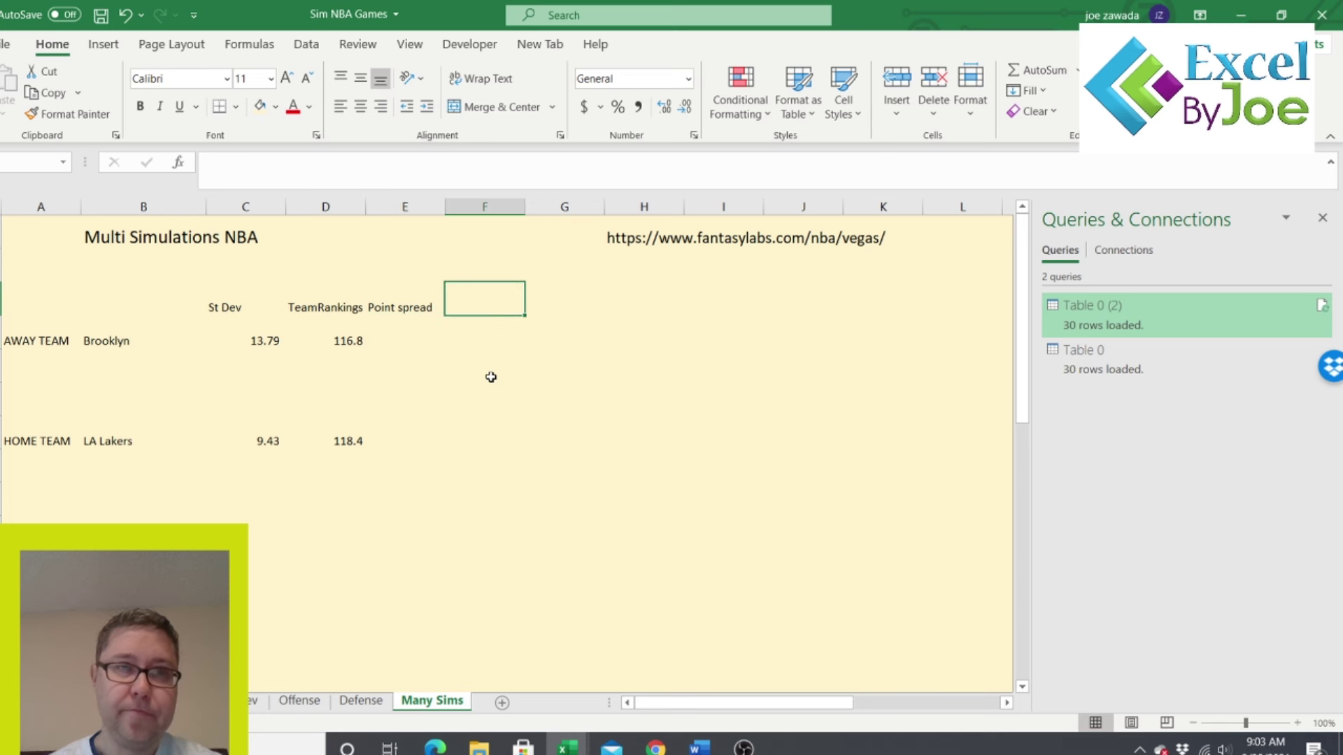
type("OU")
key("Return")
key("Left")
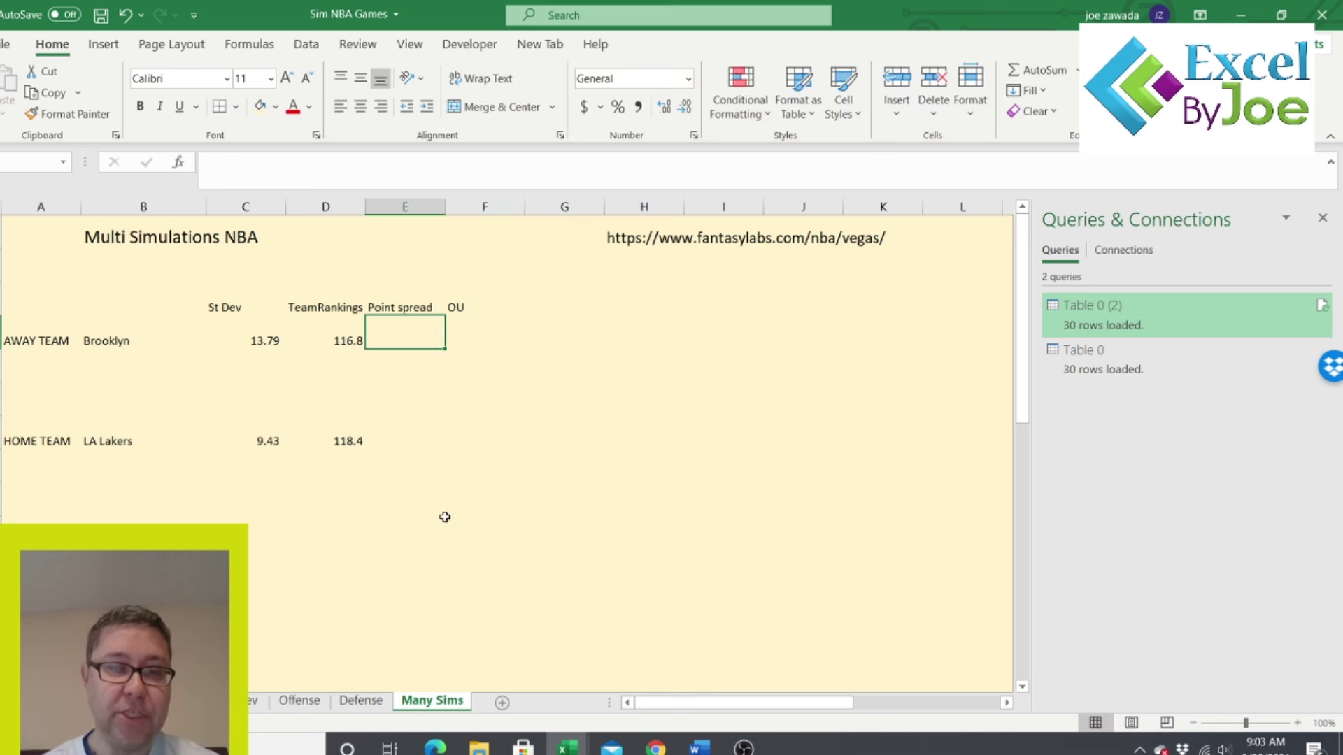
- Look up the live Nets–Lakers spread on the FantasyLabs NBA Vegas page in Chrome, and enter 3 in E4 and -3 in E7 in Excel
left_click(655, 747)
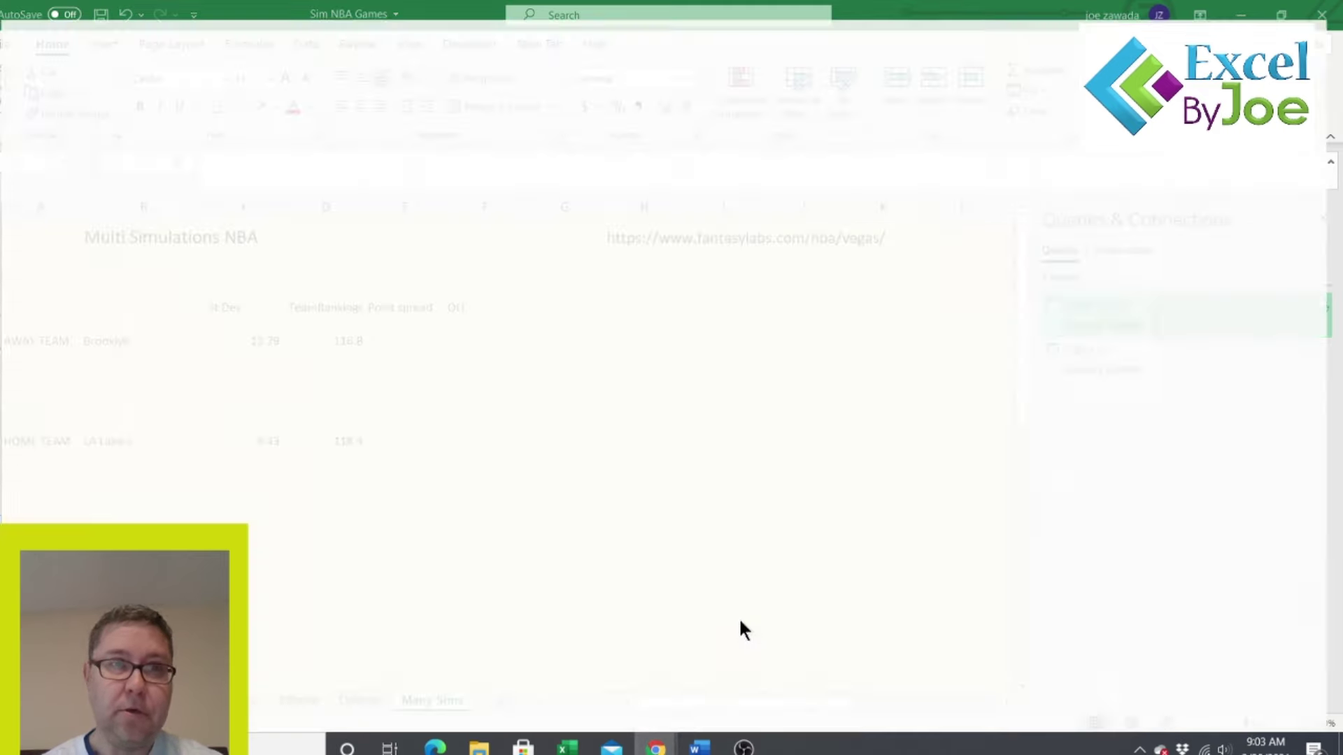
left_click(738, 617)
left_click(80, 12)
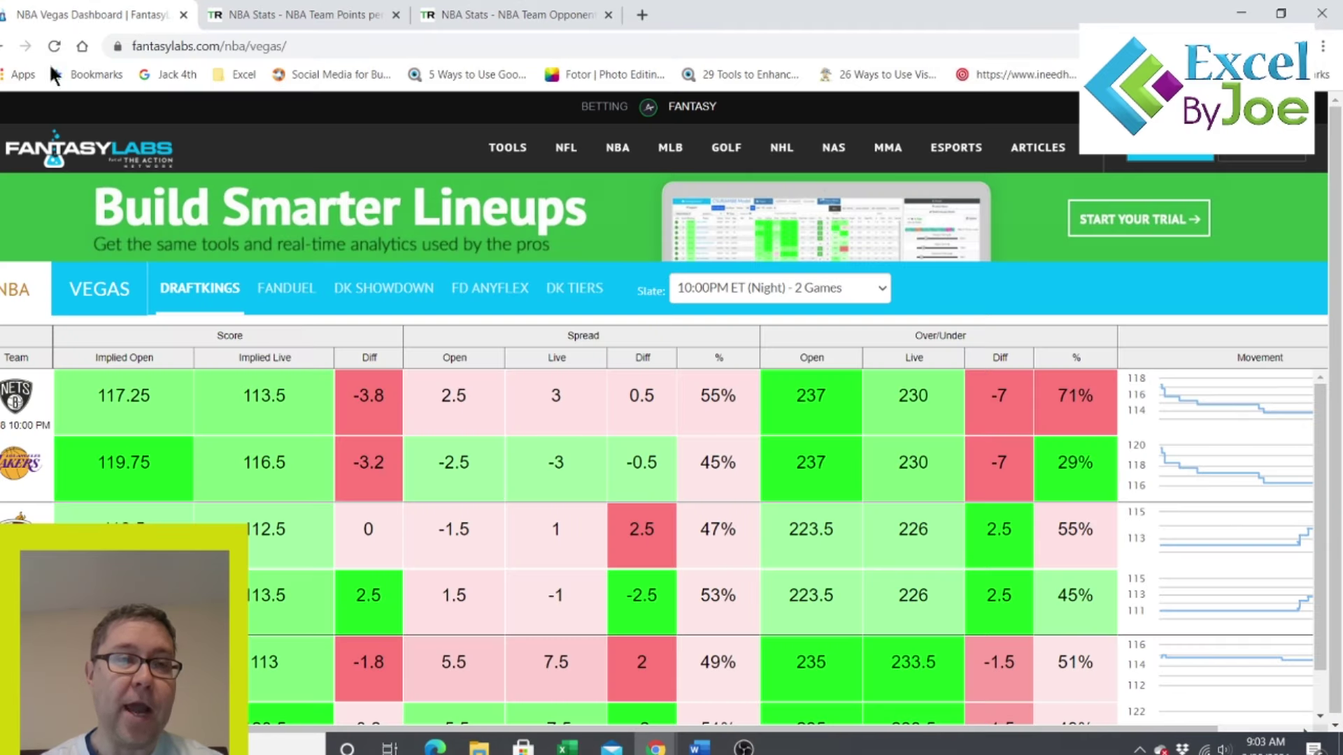
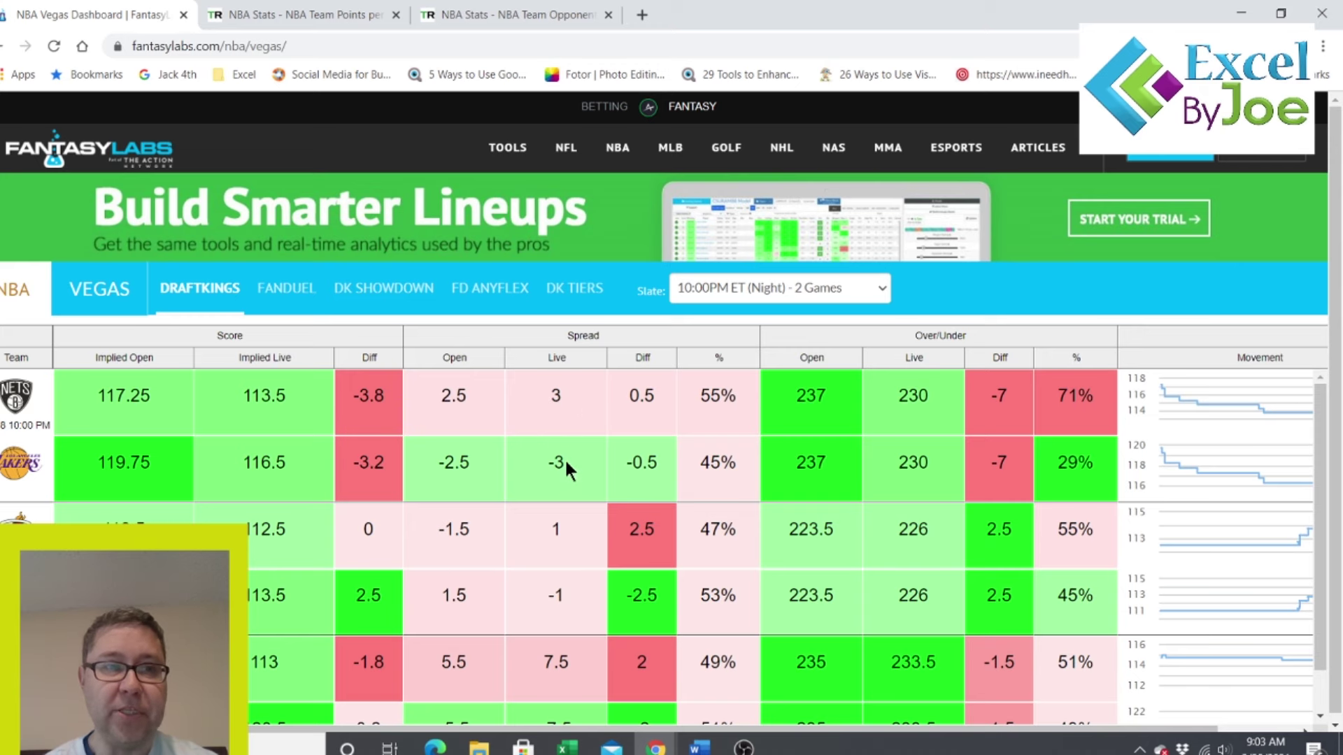
key("alt+Tab")
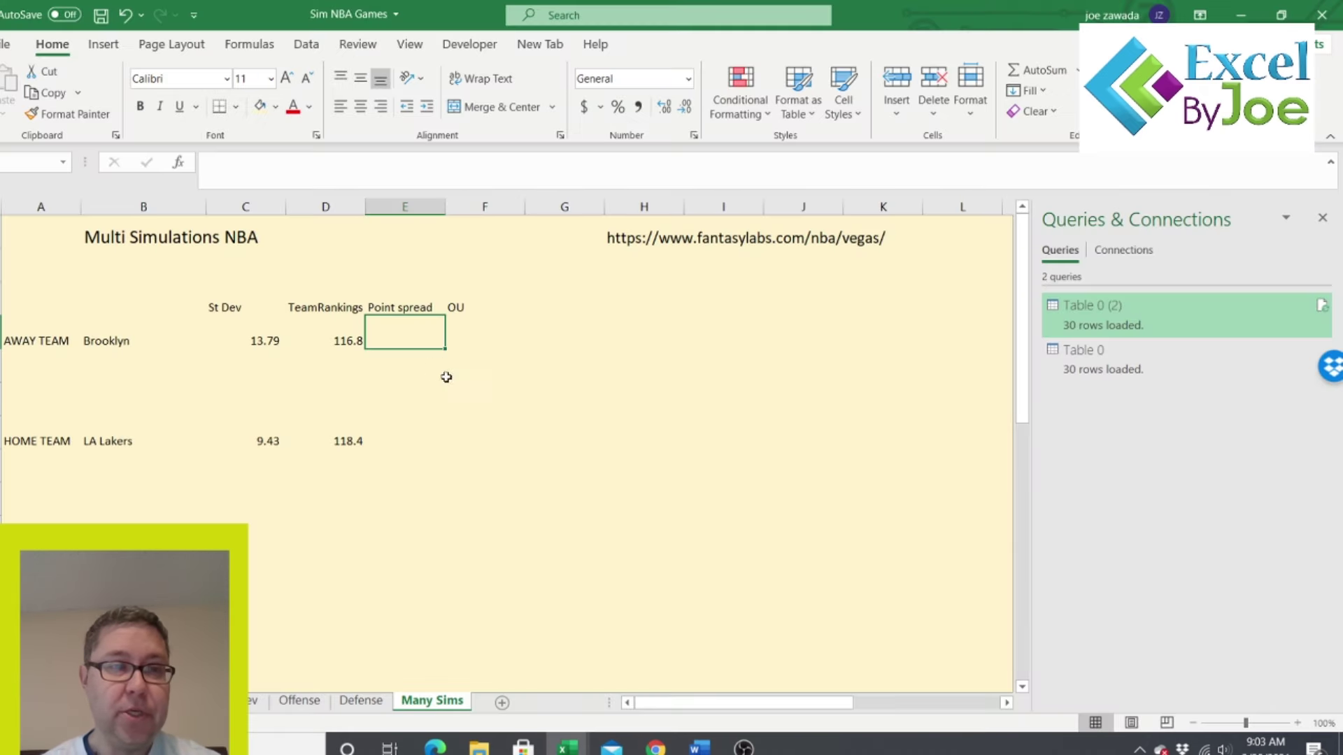
type("3")
key("Return")
key("Return")
key("Return")
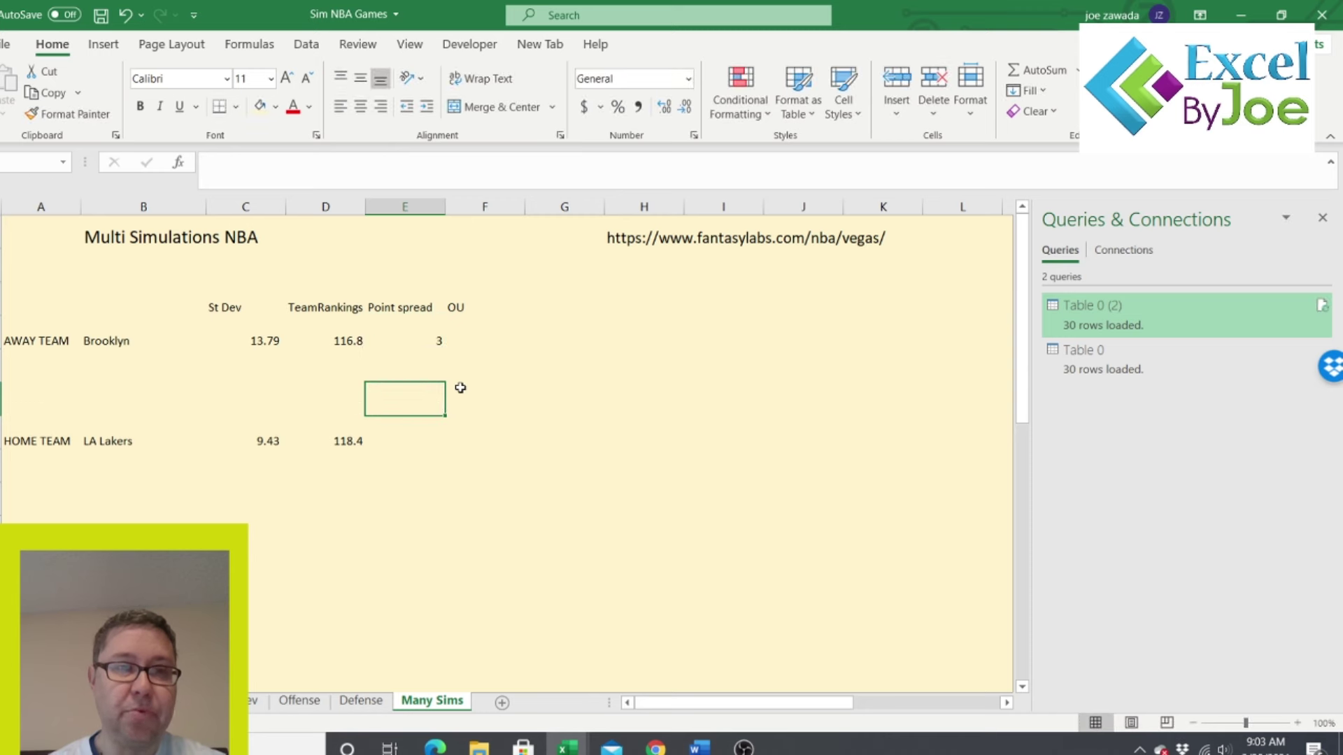
type("-3")
key("Return")
- Look up the game's over/under on the FantasyLabs page and enter 237 in the OU column for both teams, cells F4 and F7
key("Up")
key("Up")
key("Up")
key("Up")
key("Right")
key("alt+Tab")
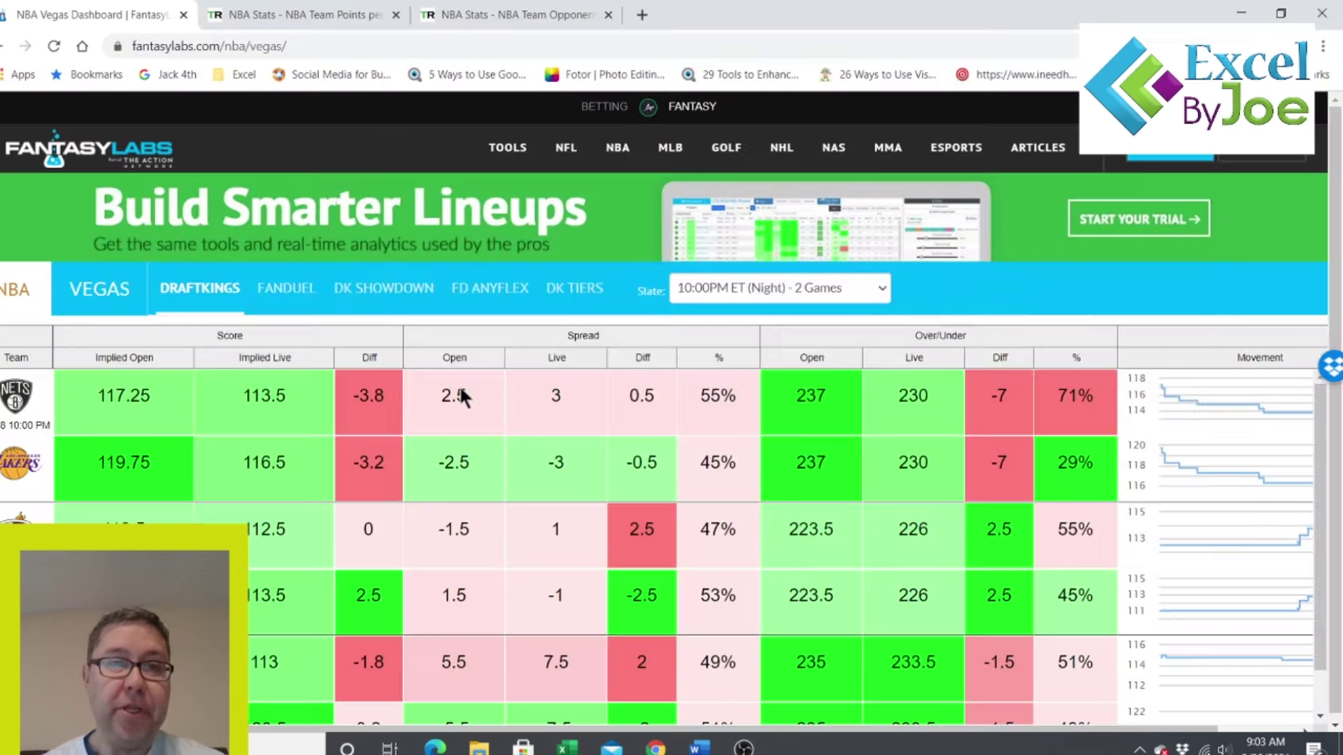
key("alt+Tab")
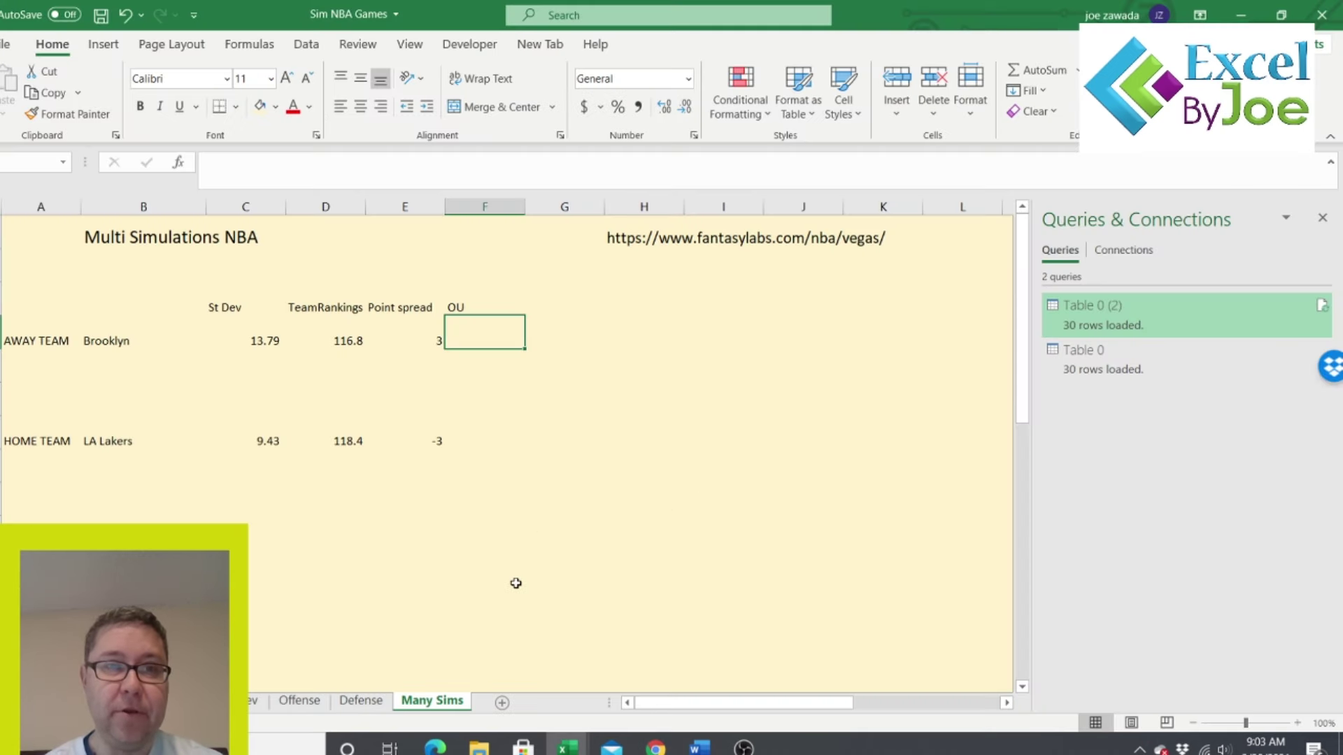
type("237")
key("Return")
key("Down")
key("Down")
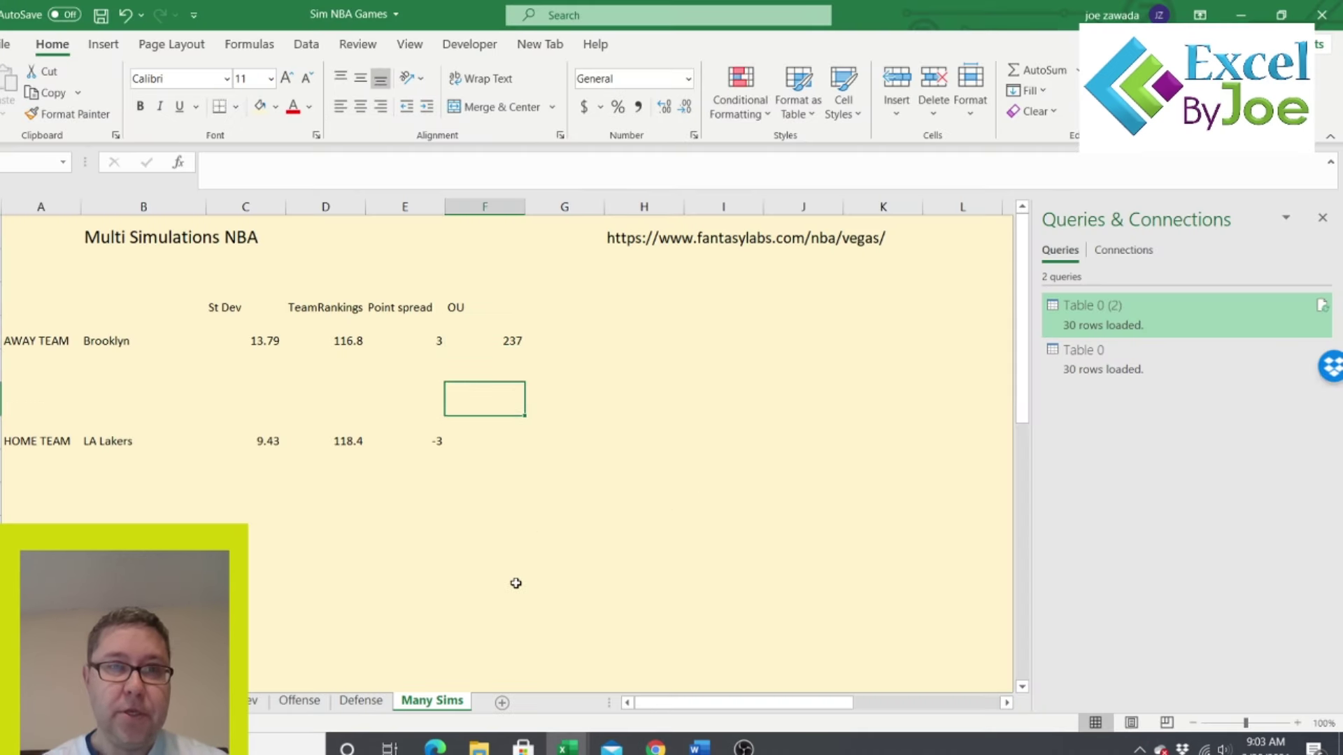
type("237")
key("Return")
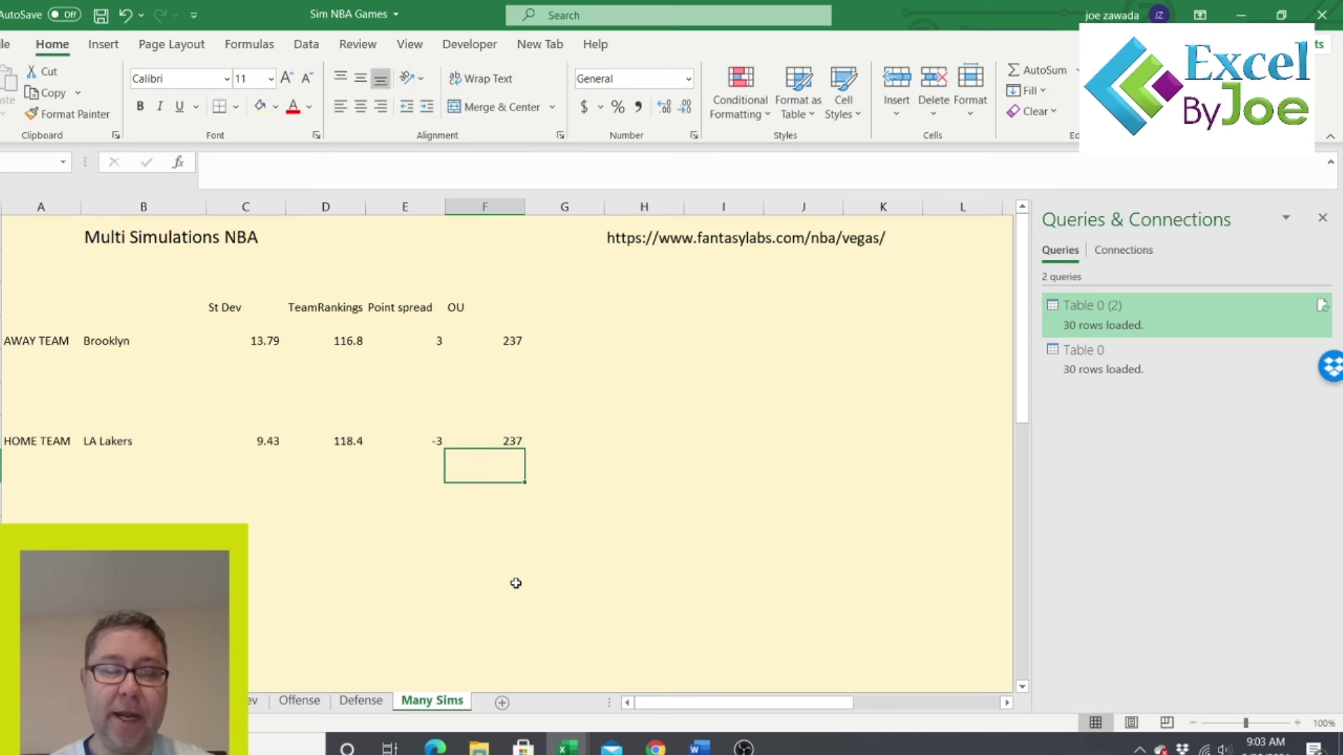
- Enter the column header Projected score in cell G3, beside the OU header
left_click(502, 344)
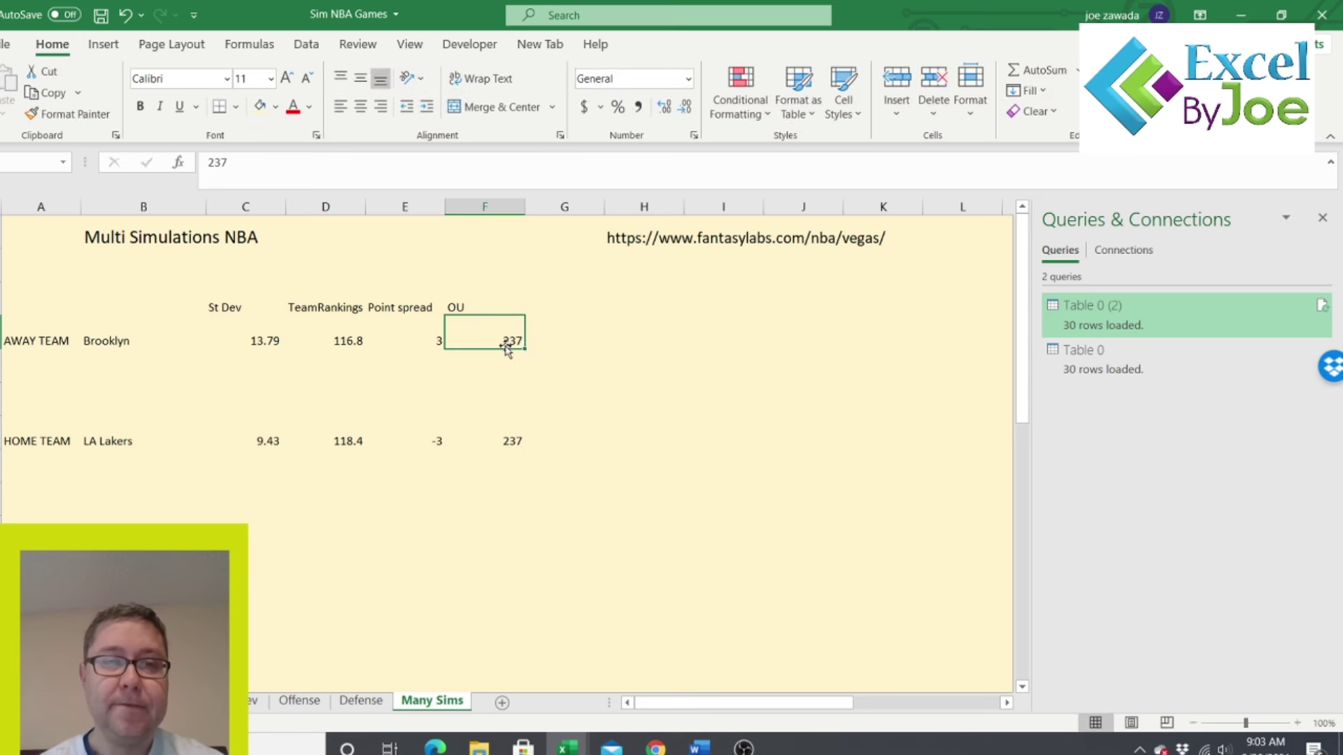
left_click(557, 344)
left_click(547, 299)
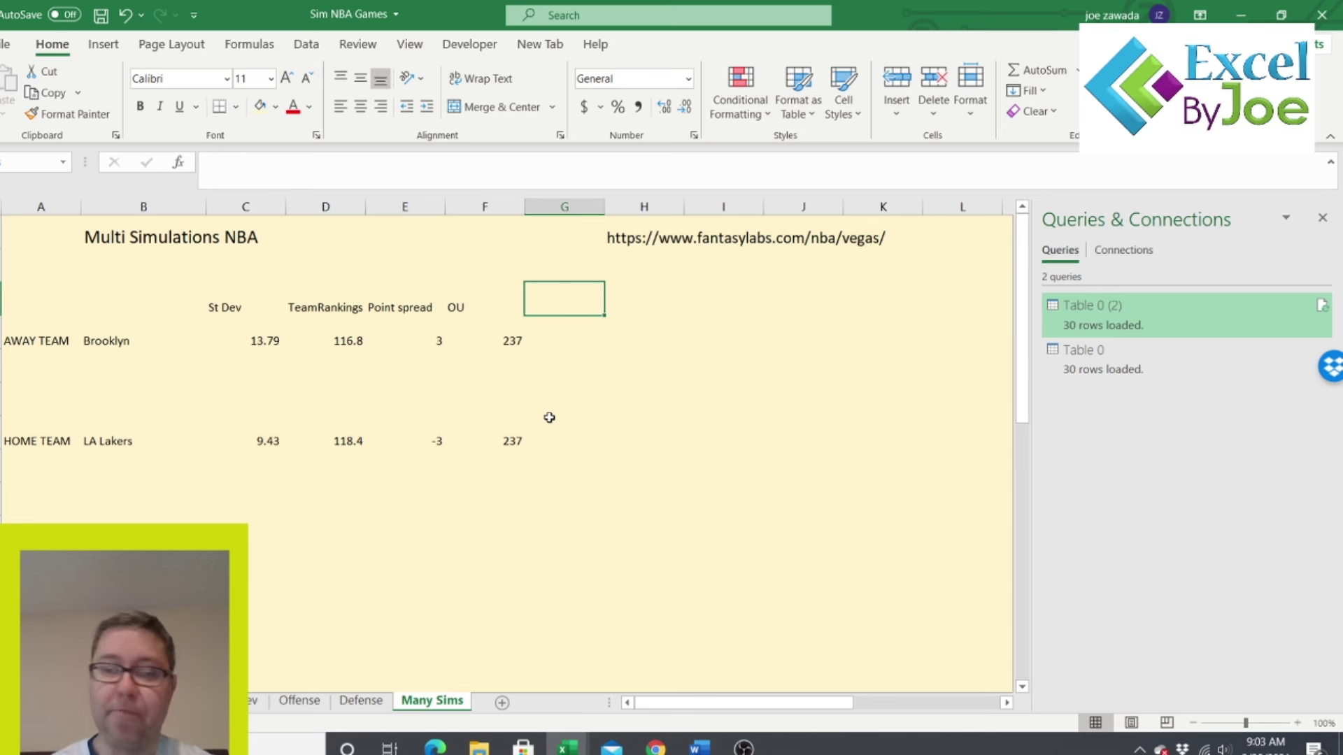
type("Projected score")
key("Return")
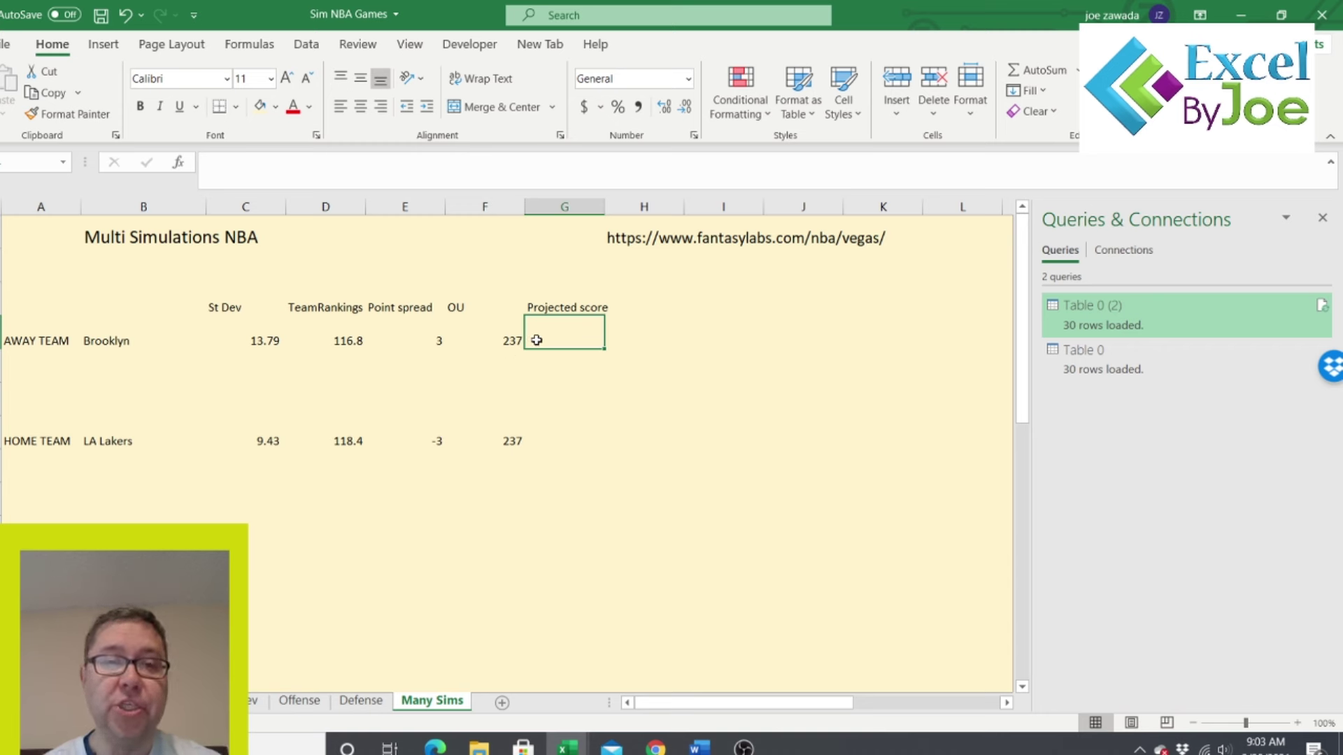
- Look up the away team's live implied score on the FantasyLabs page and enter 113.5 as its projected score in G4
left_click(335, 339)
left_click(572, 334)
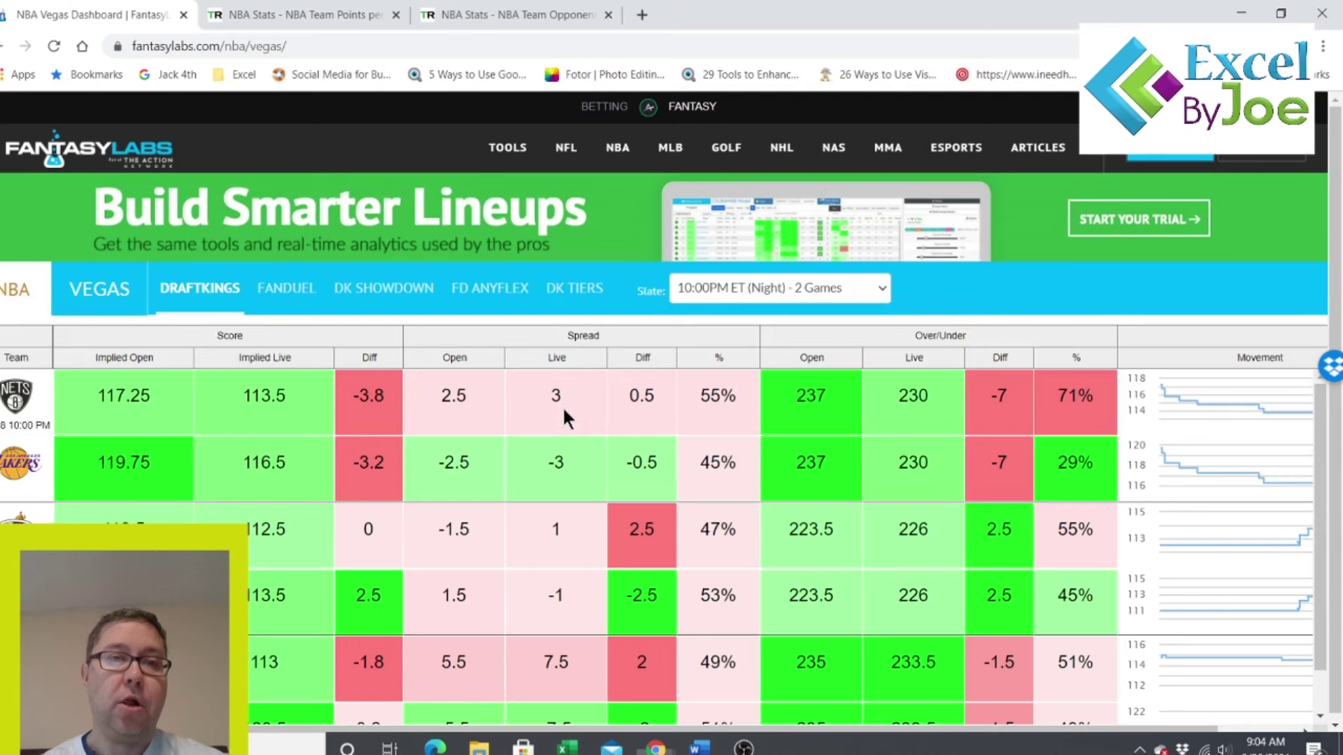
key("alt+Tab")
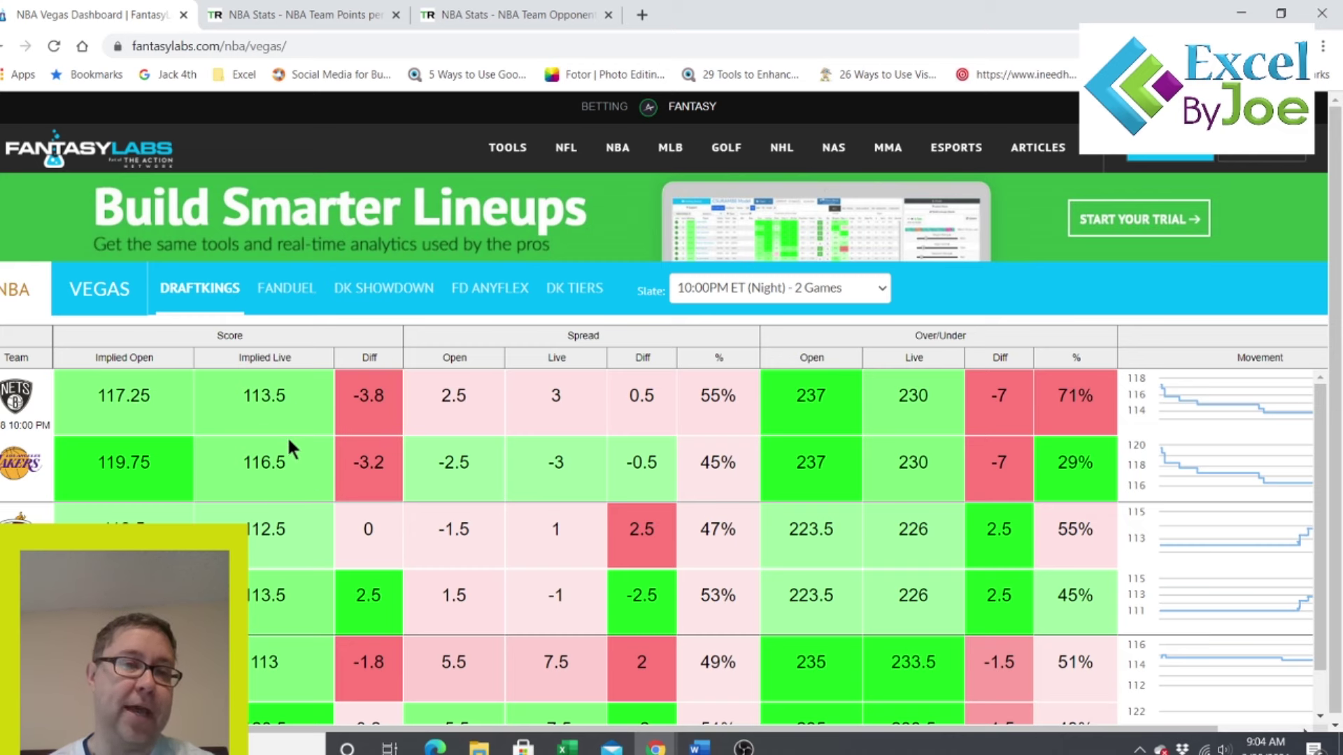
key("alt+Tab")
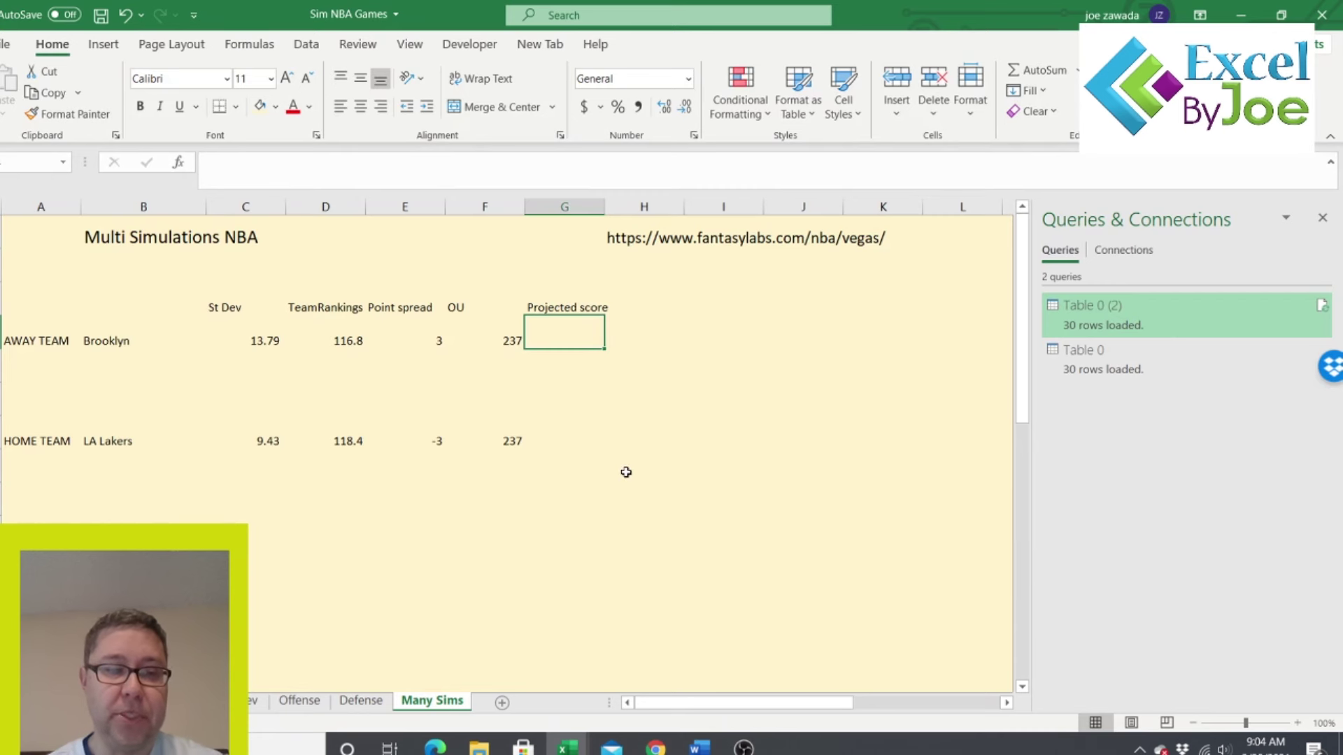
type("113.5")
key("Return")
key("Return")
key("Return")
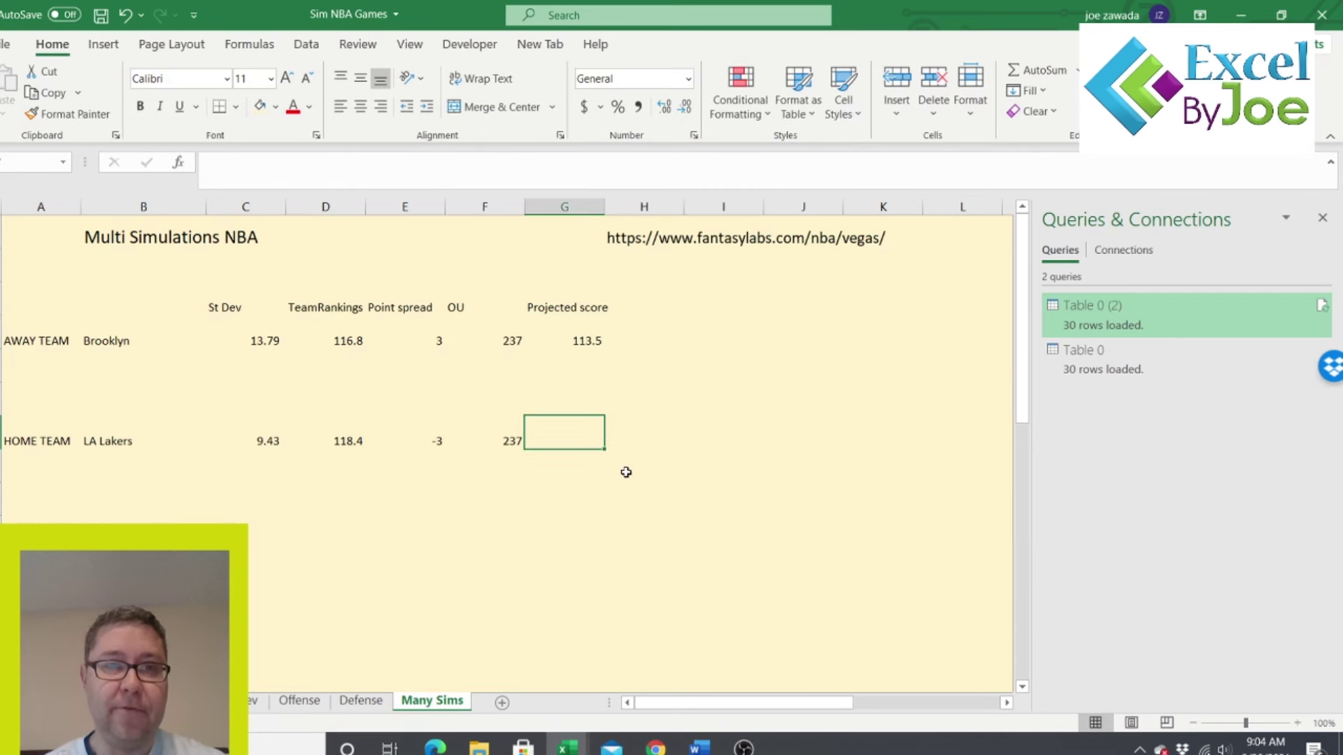
- Enter 116.5 as the home team's projected score in G7, with a decimal point so it counts as a number
type("116,")
type("5")
key("Return")
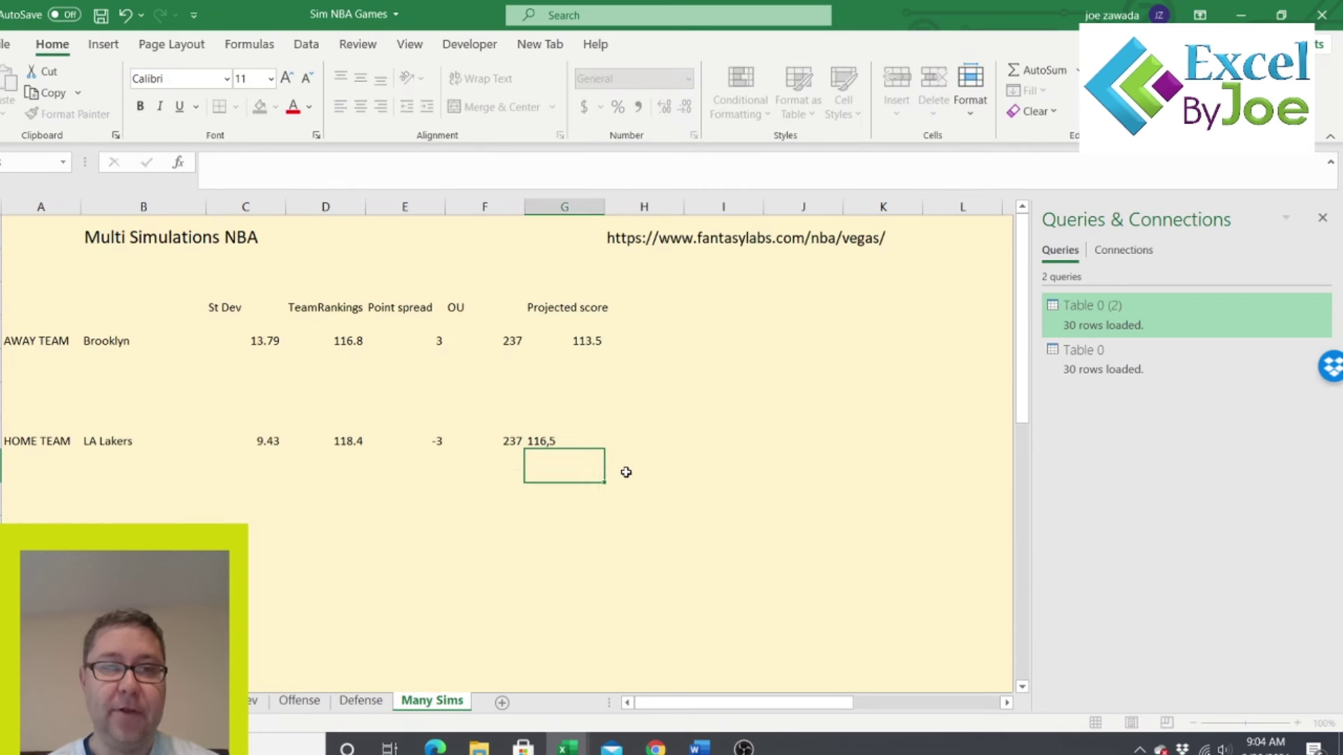
left_click(586, 442)
type("116.5")
key("Return")
left_click(405, 468)
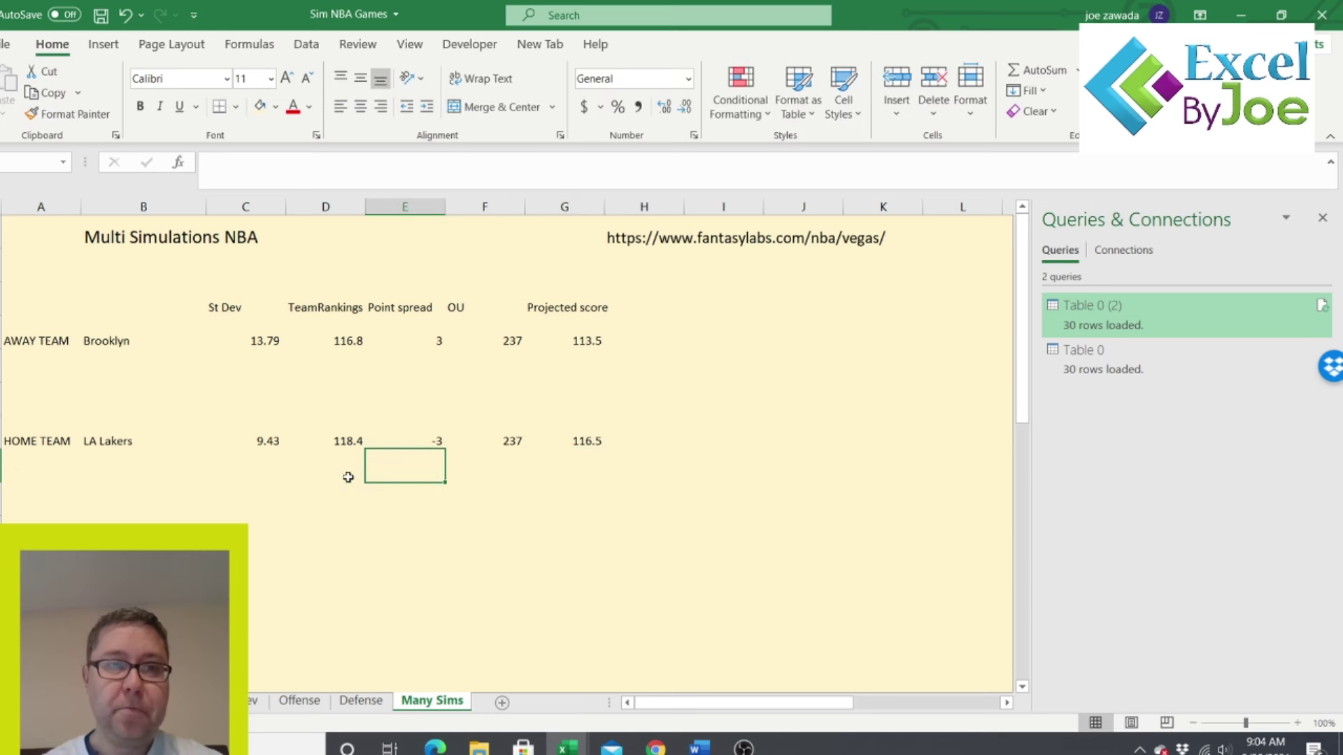
left_click(244, 493)
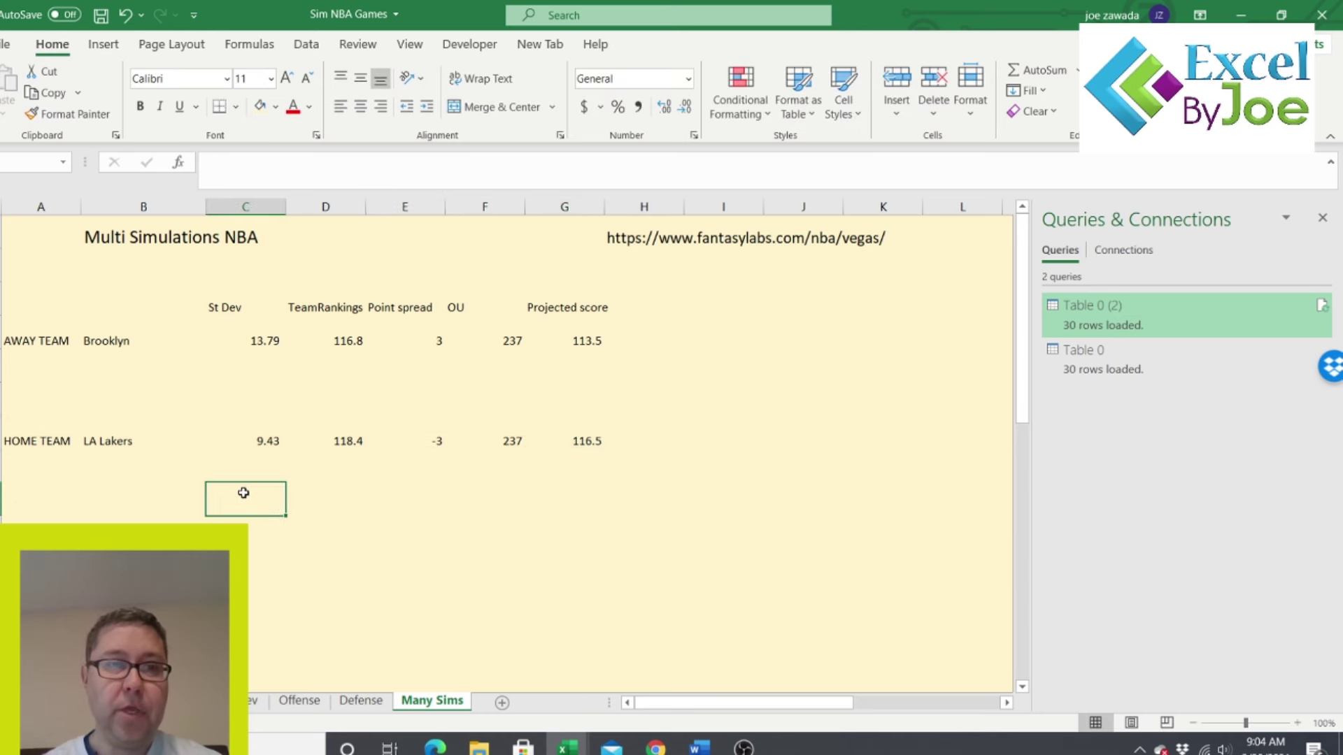
left_click(70, 478)
key("Down")
key("Down")
left_click(143, 495)
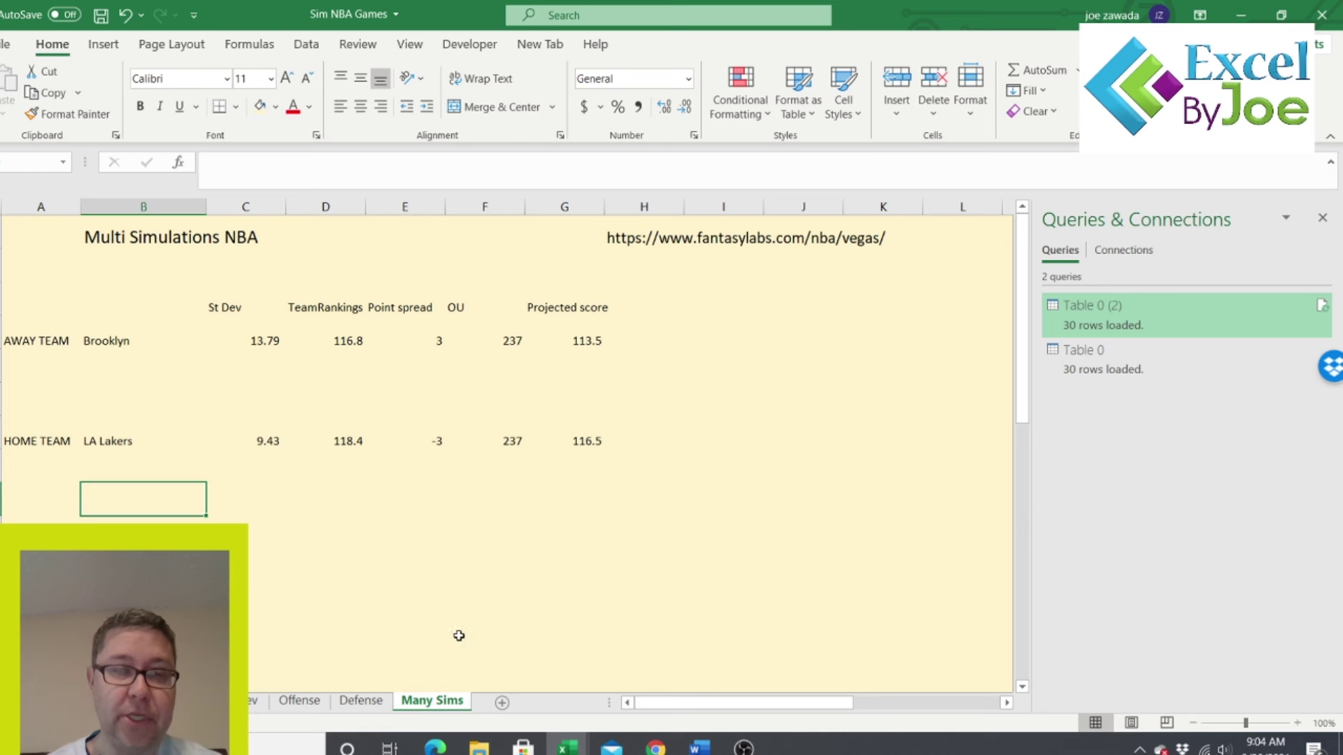
- Add a new worksheet after Many Sims and name it Simulations
left_click(501, 701)
double_click(497, 701)
type("Simulations")
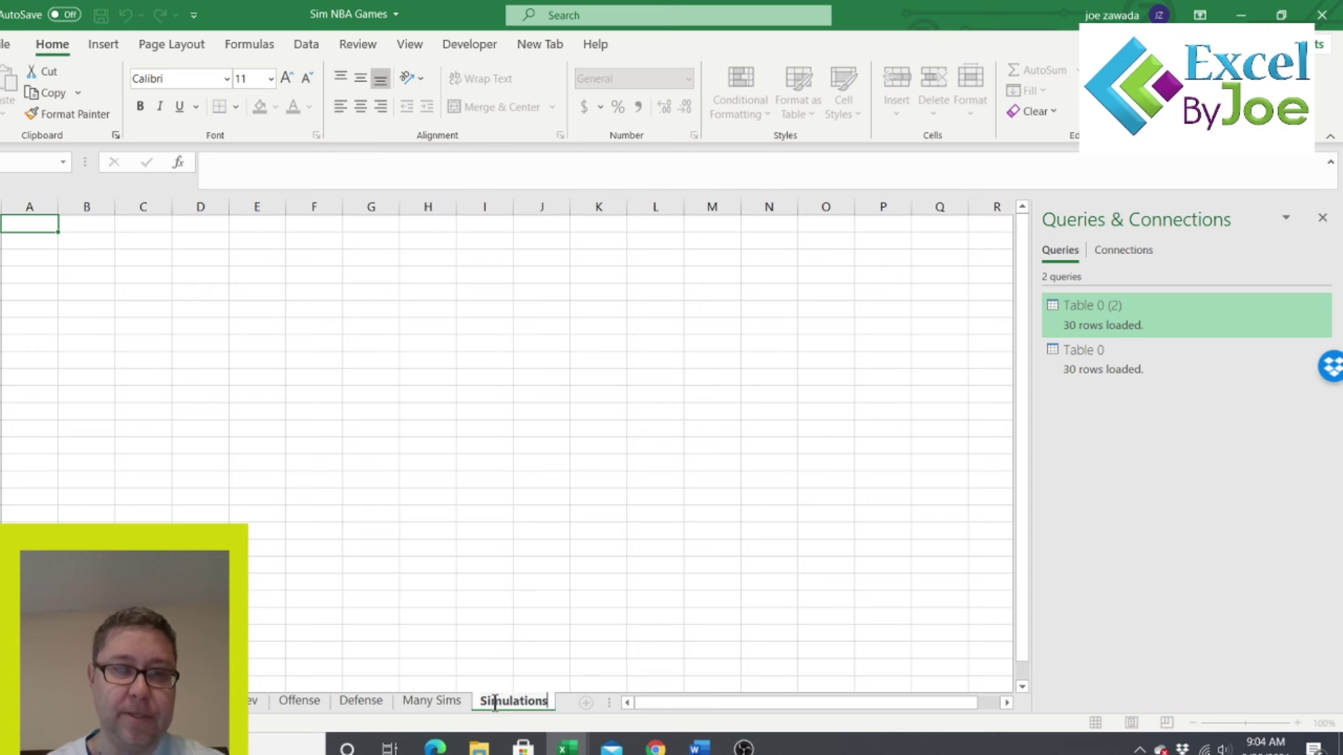
key("Return")
left_click(451, 701)
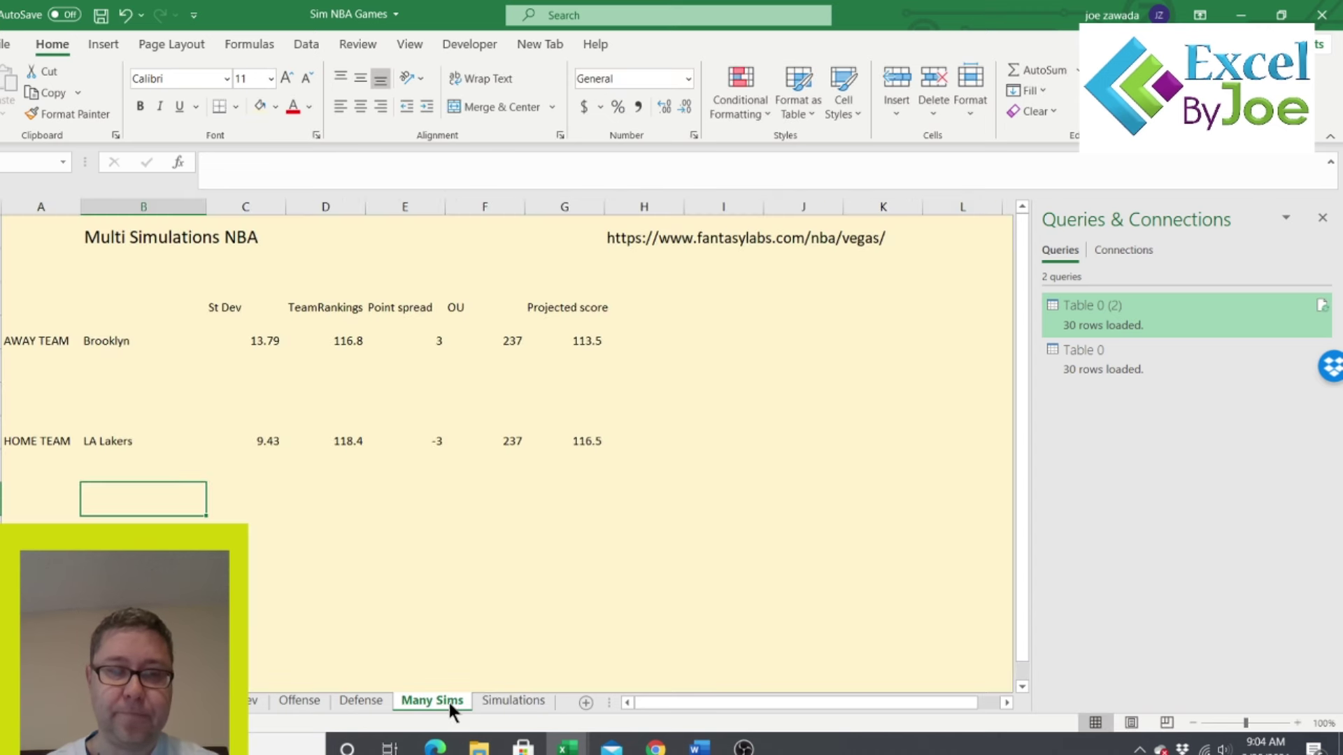
left_click(516, 700)
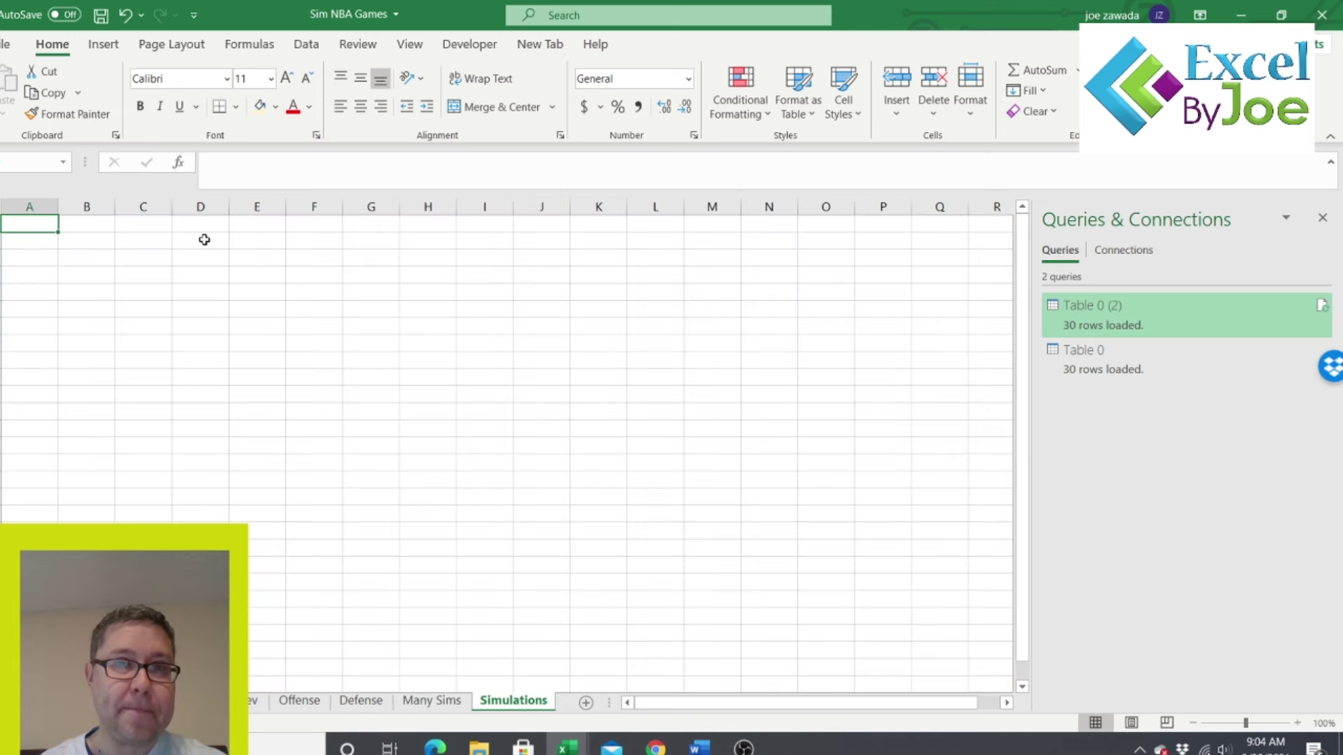
- Enter the column headers Away, Home and winner in cells E1, F1 and G1 of the Simulations sheet
left_click(250, 224)
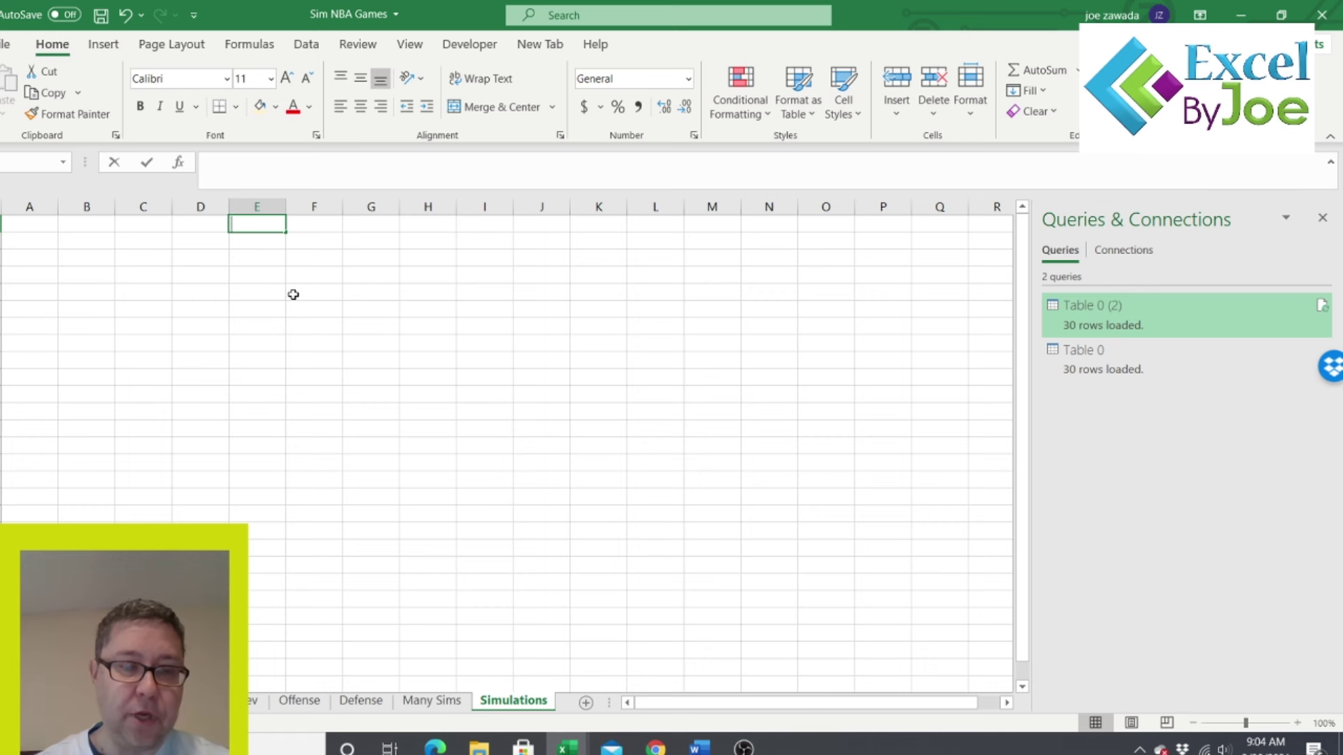
type("Away")
key("Tab")
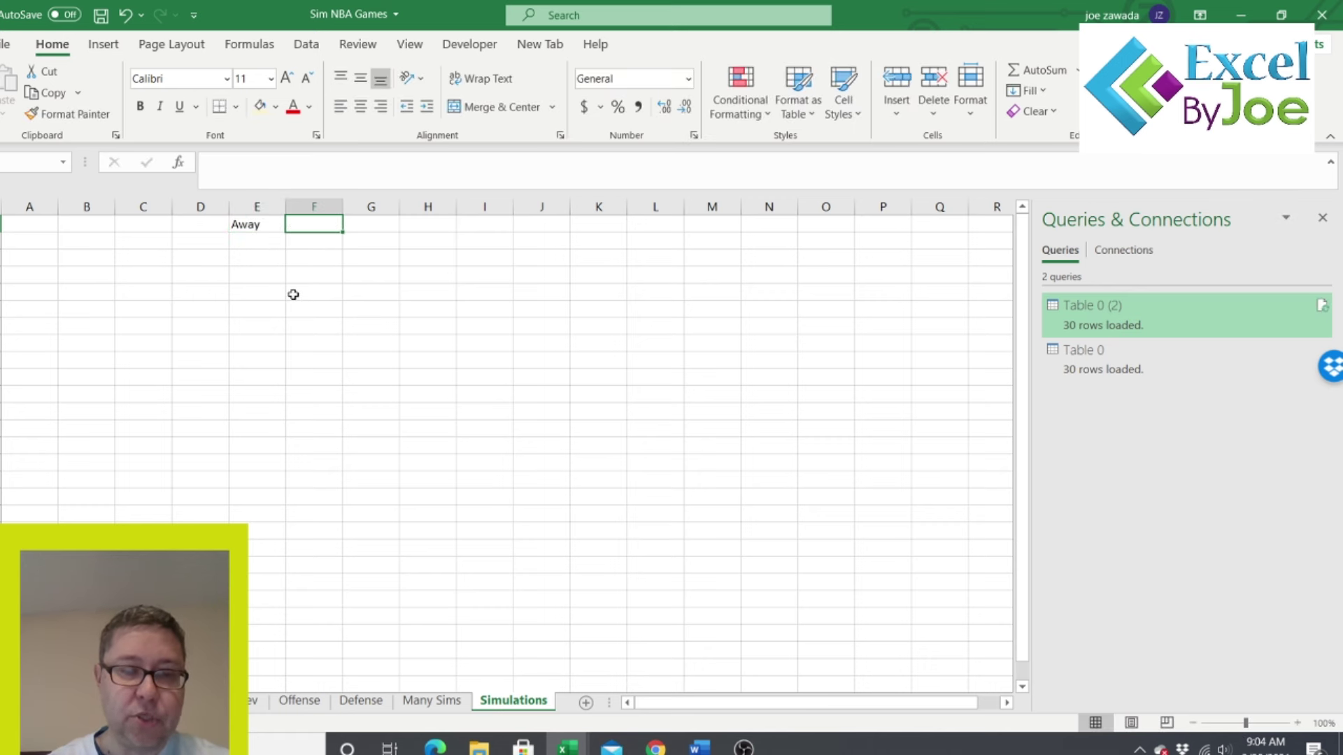
type("Home")
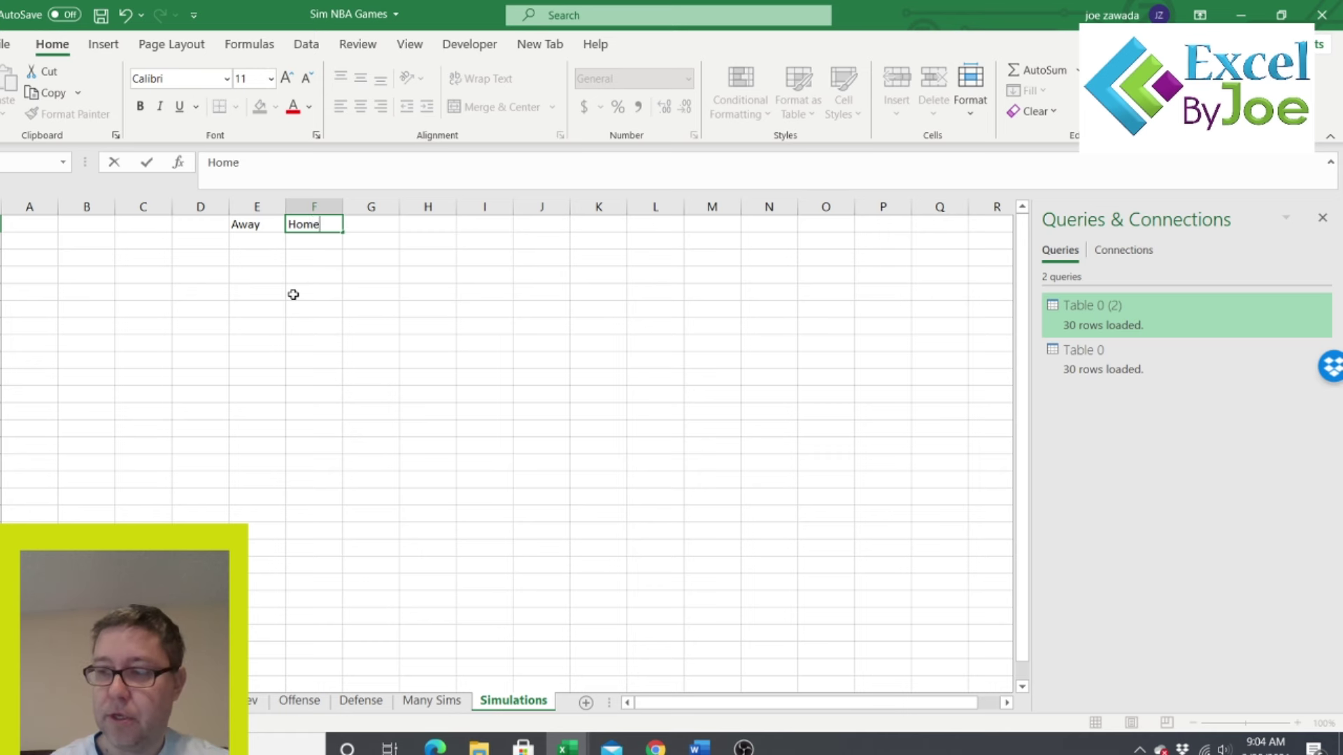
key("Tab")
type("winner")
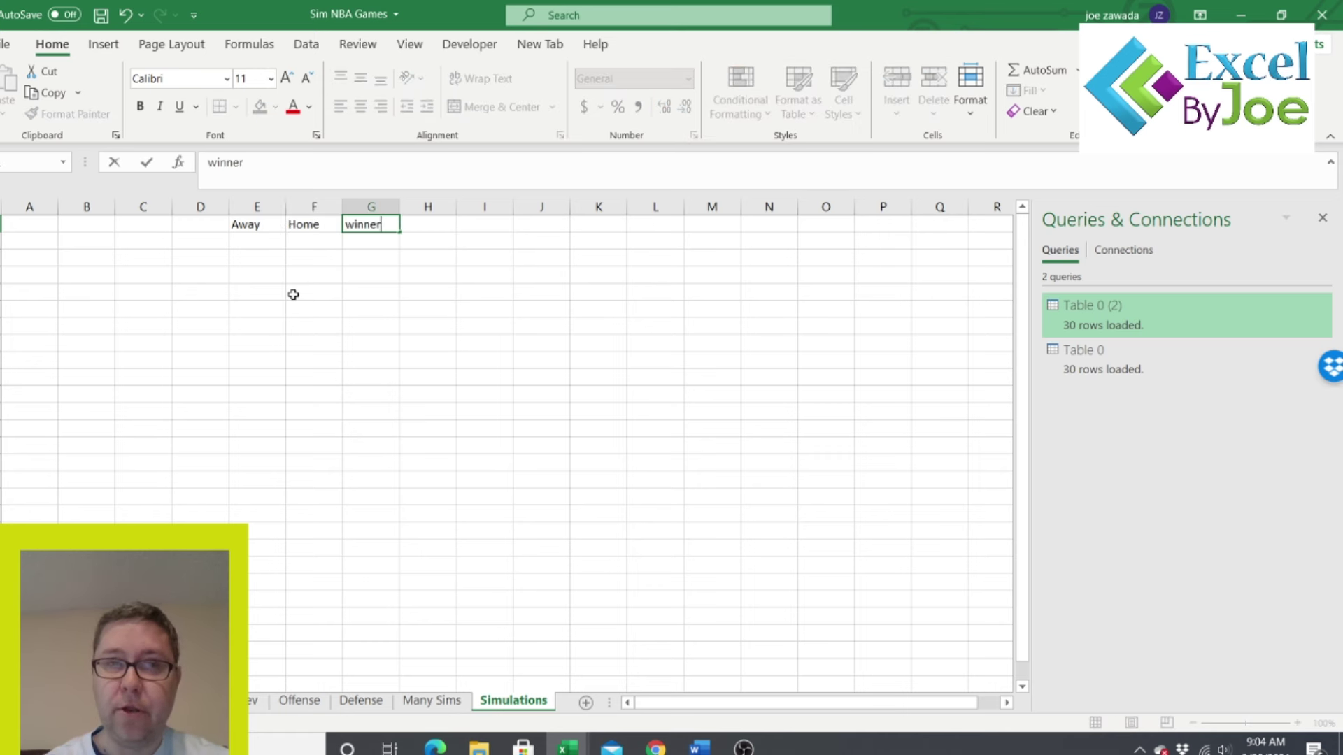
key("Tab")
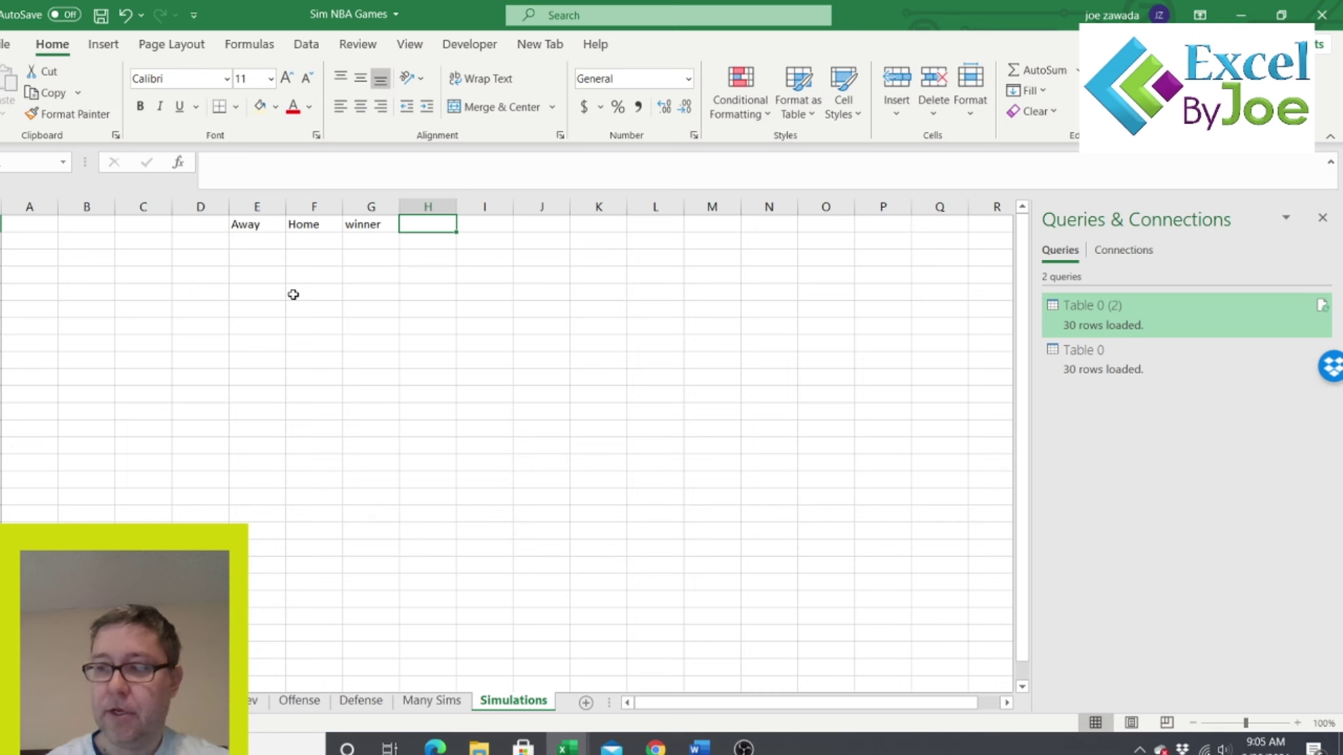
- Continue the header row with away spread, home spread and OU in cells H1, I1 and J1
type("away")
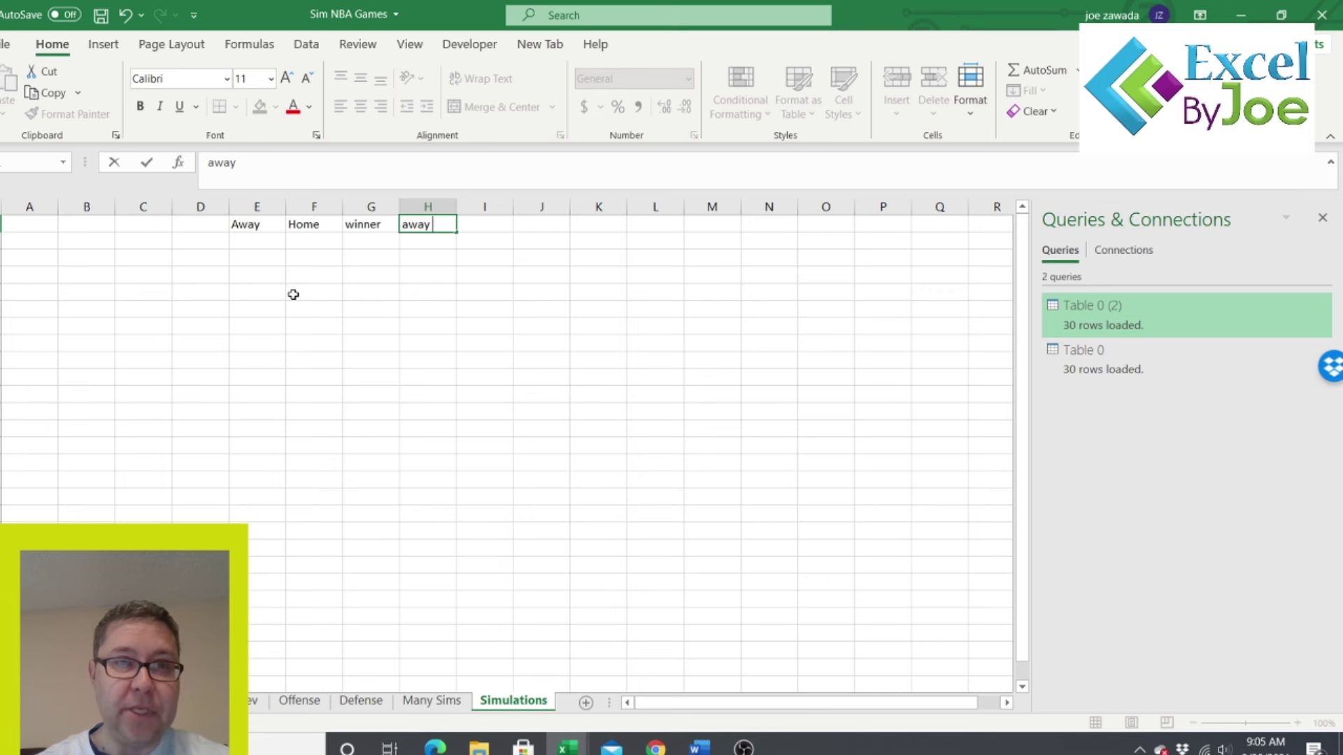
type("spread")
key("Tab")
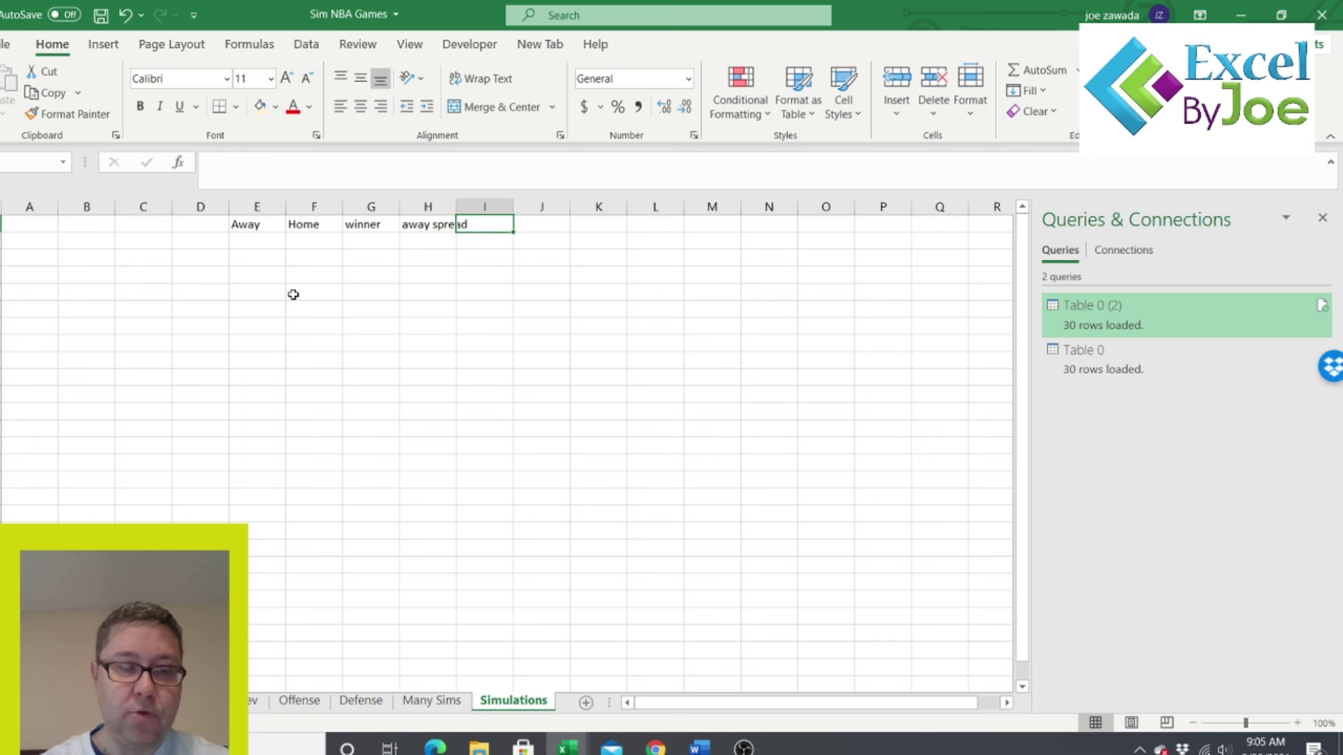
type("home spread")
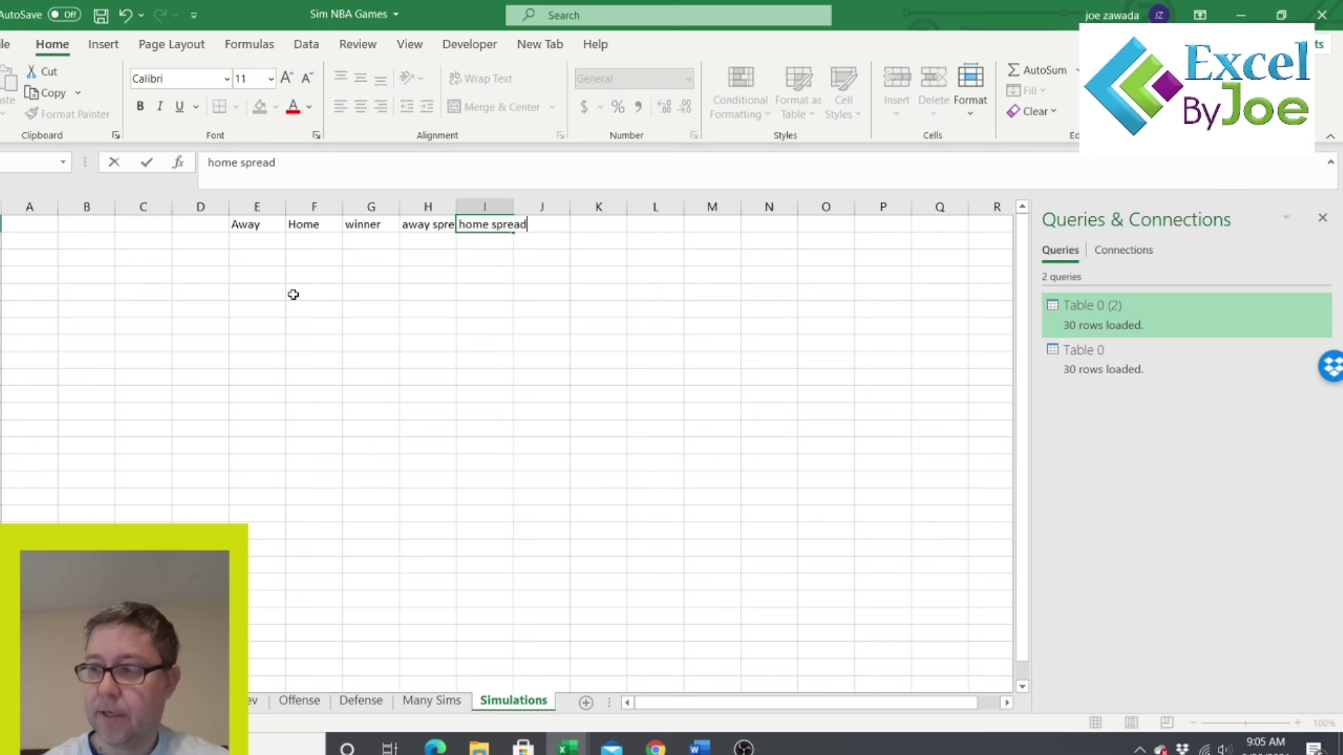
key("Tab")
type("OU")
key("Return")
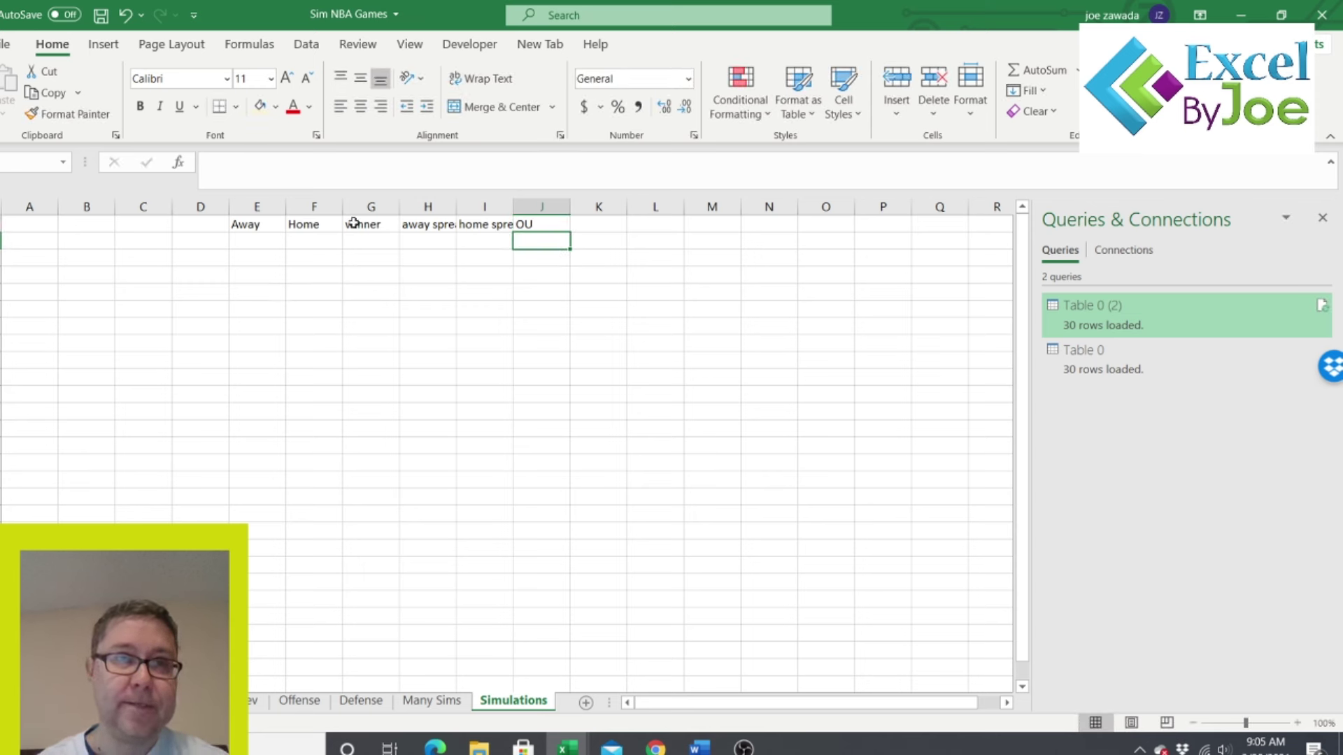
- Start a NORMINV formula in E2 under Away with RAND() as the probability and the mean referencing the Many Sims sheet
left_click(261, 241)
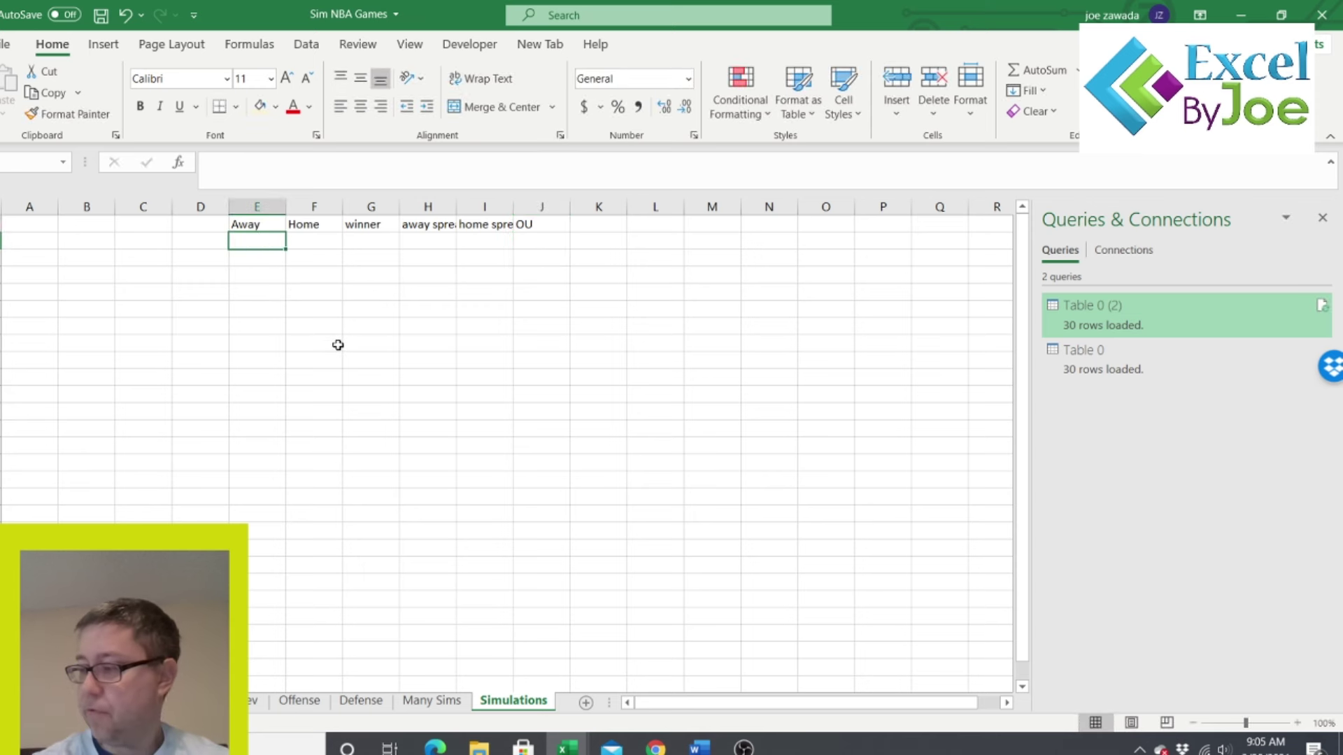
type("=norminv")
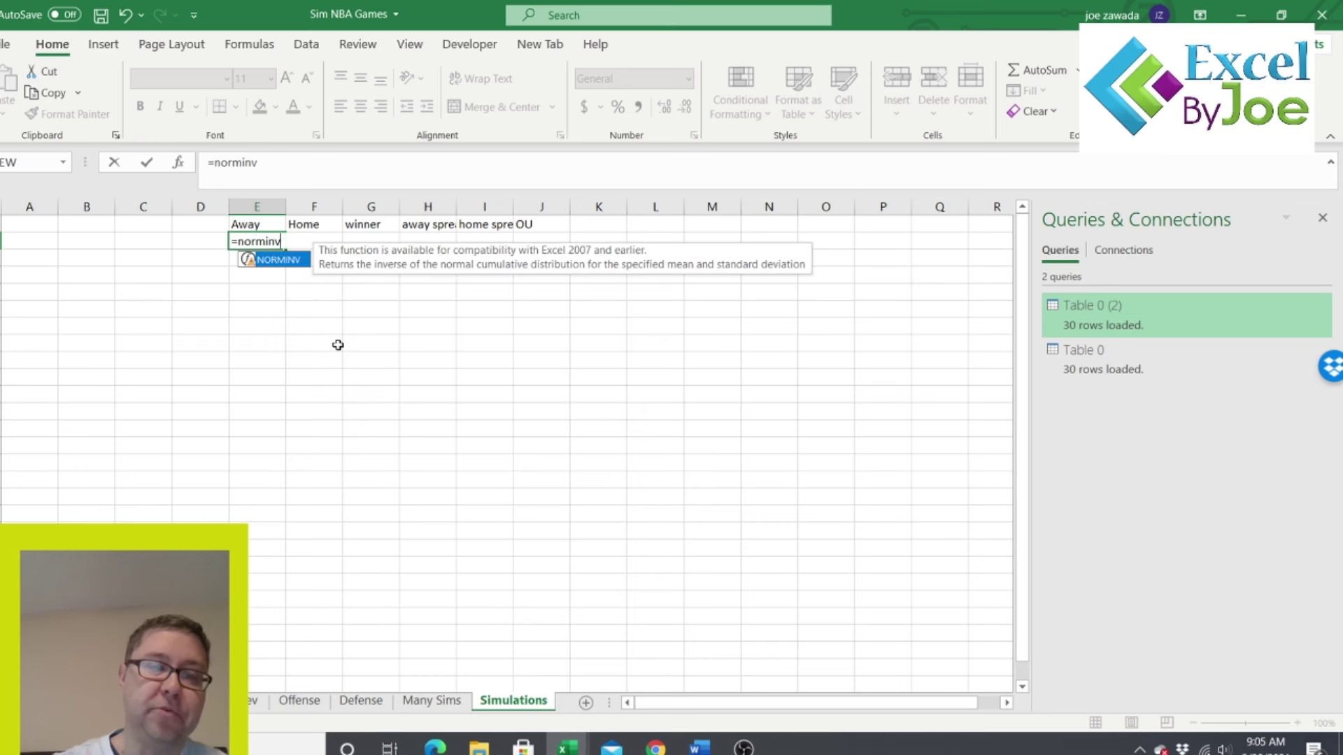
type("(")
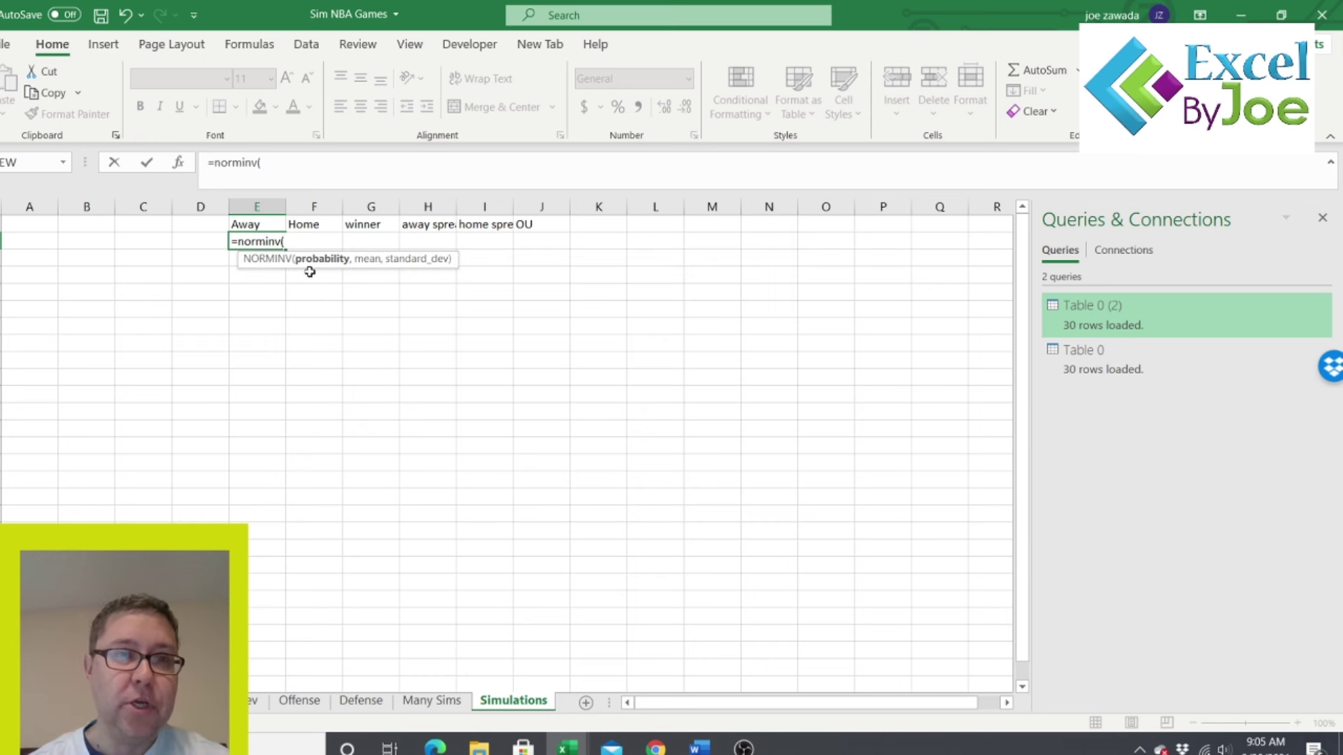
type("rand")
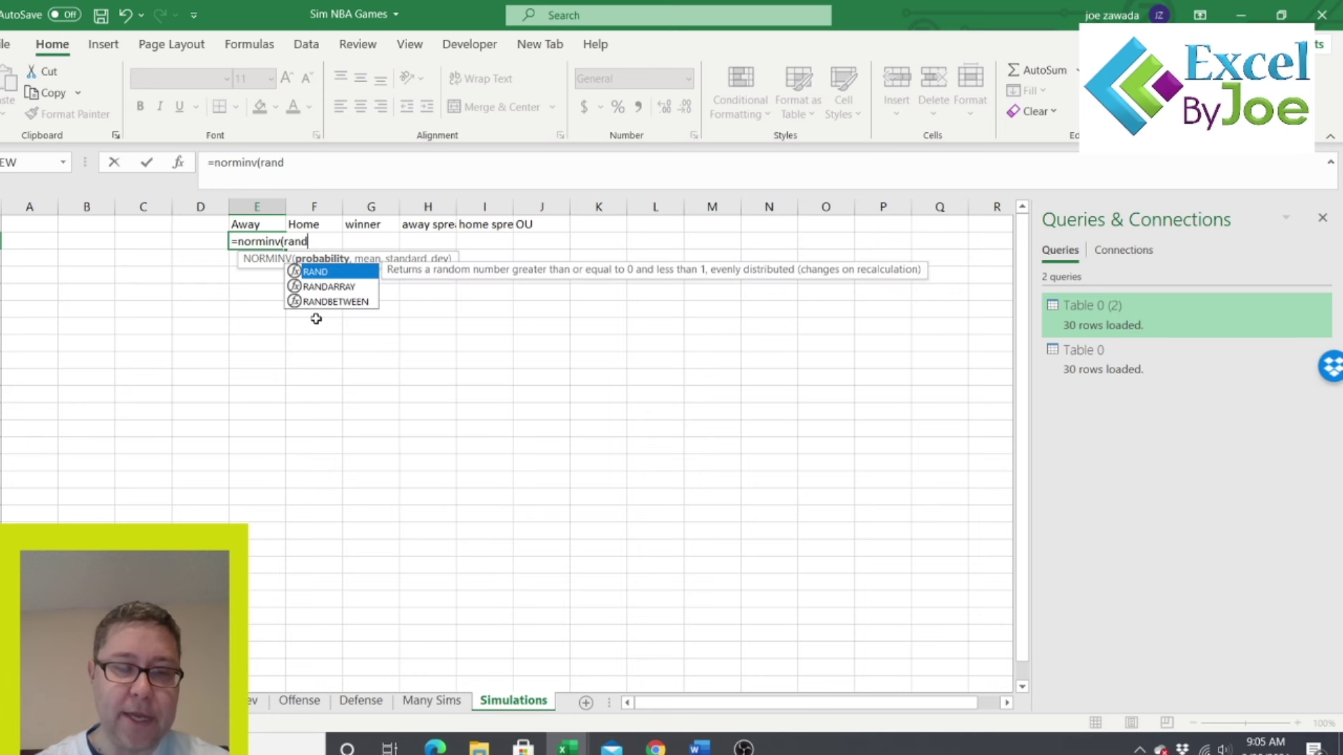
type("(),")
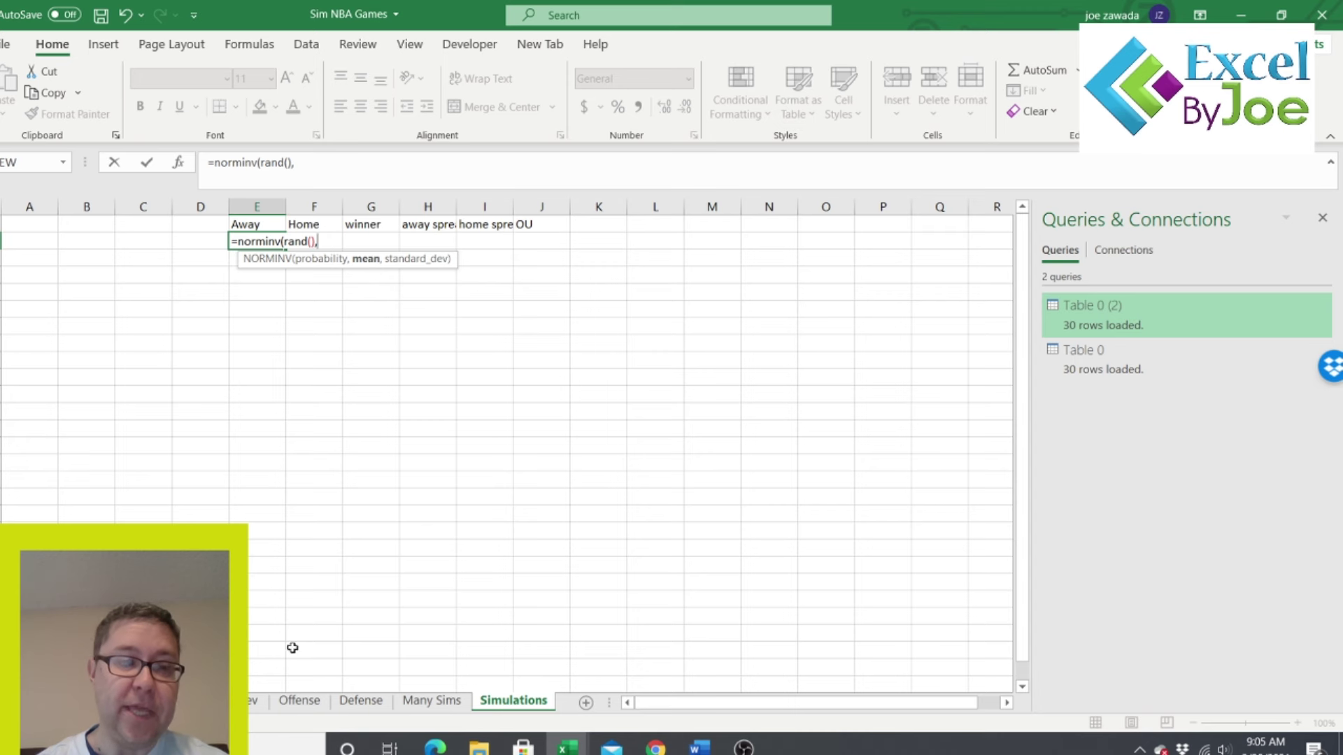
left_click(432, 702)
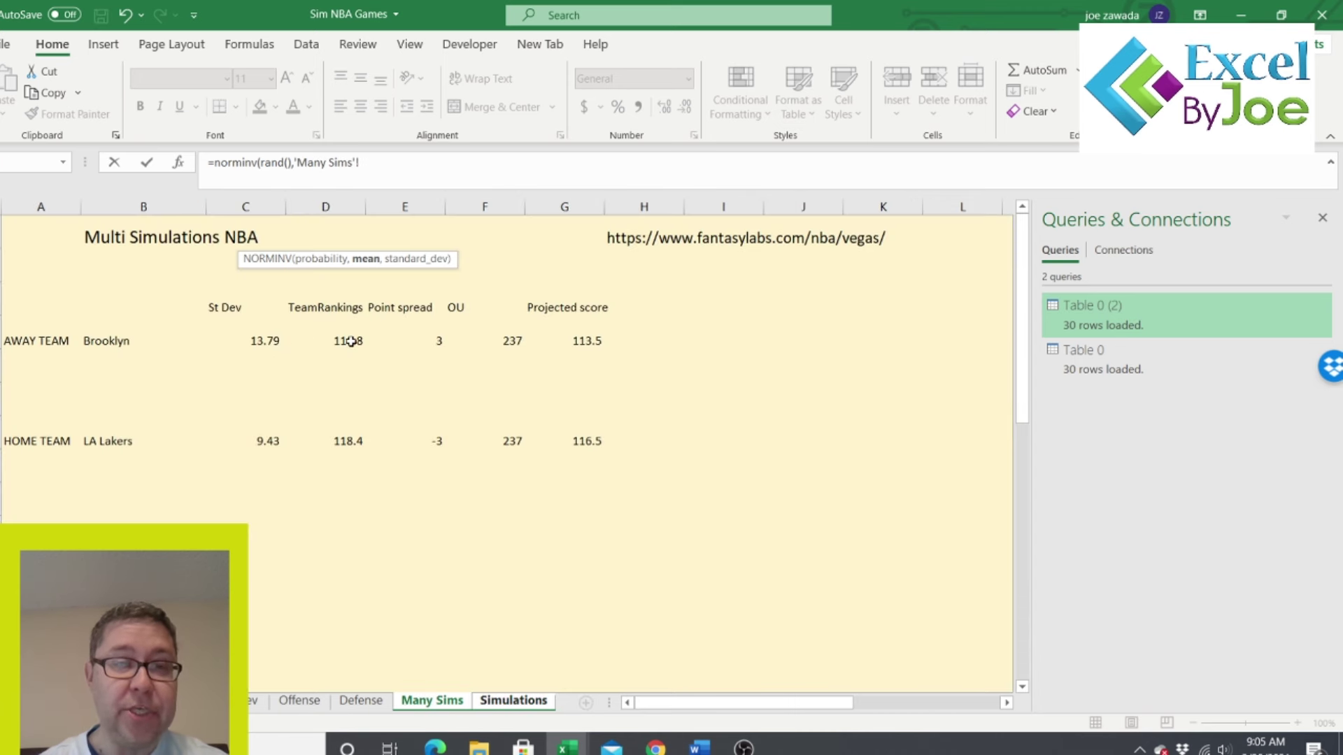
- Complete the Away score's NORMINV formula with Brooklyn's projected score 'Many Sims'!G4 as mean and 'Many Sims'!C4 as standard deviation
left_click(587, 342)
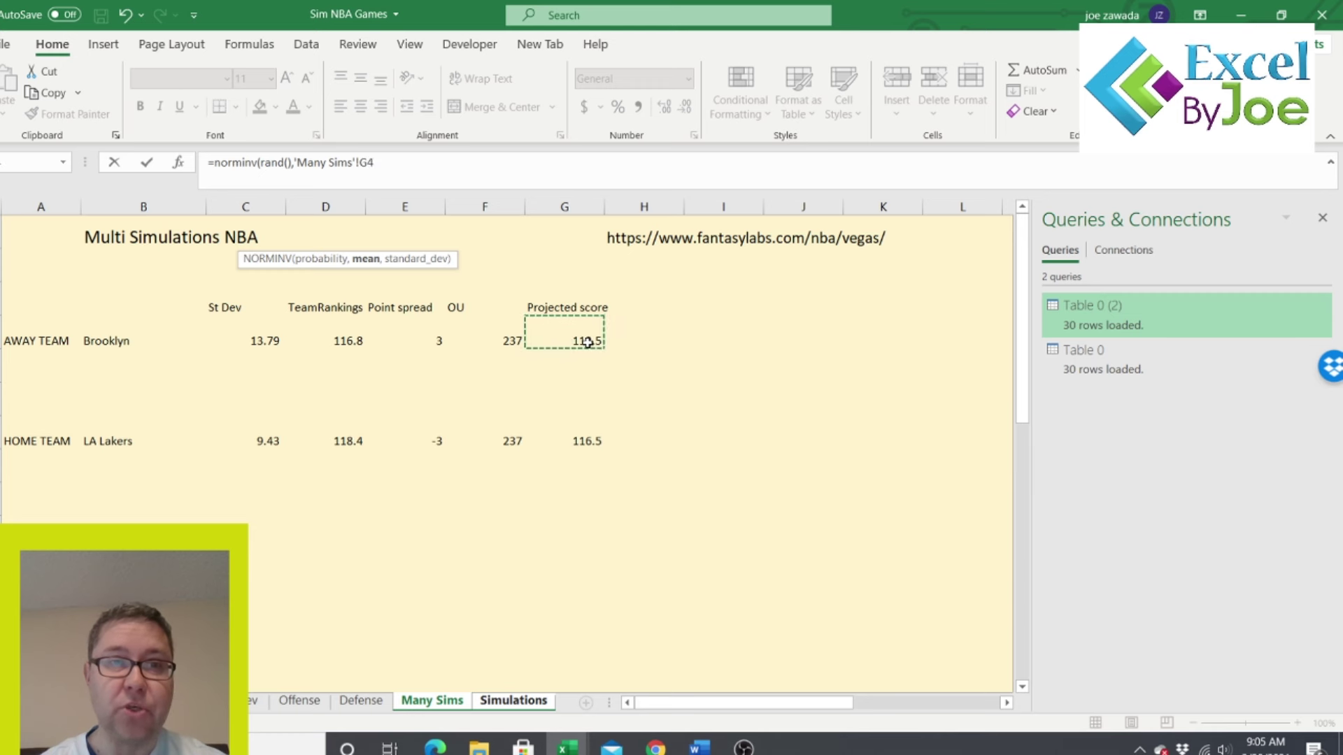
type(",")
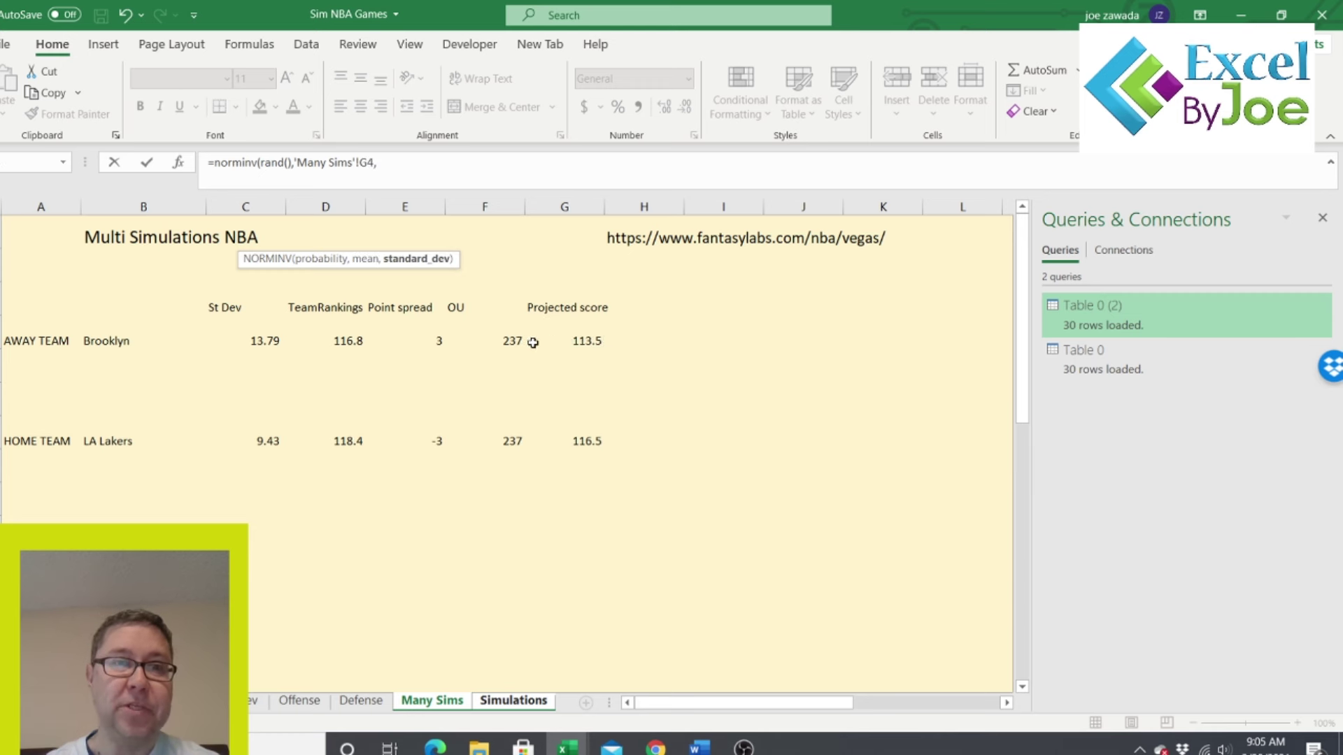
left_click(240, 340)
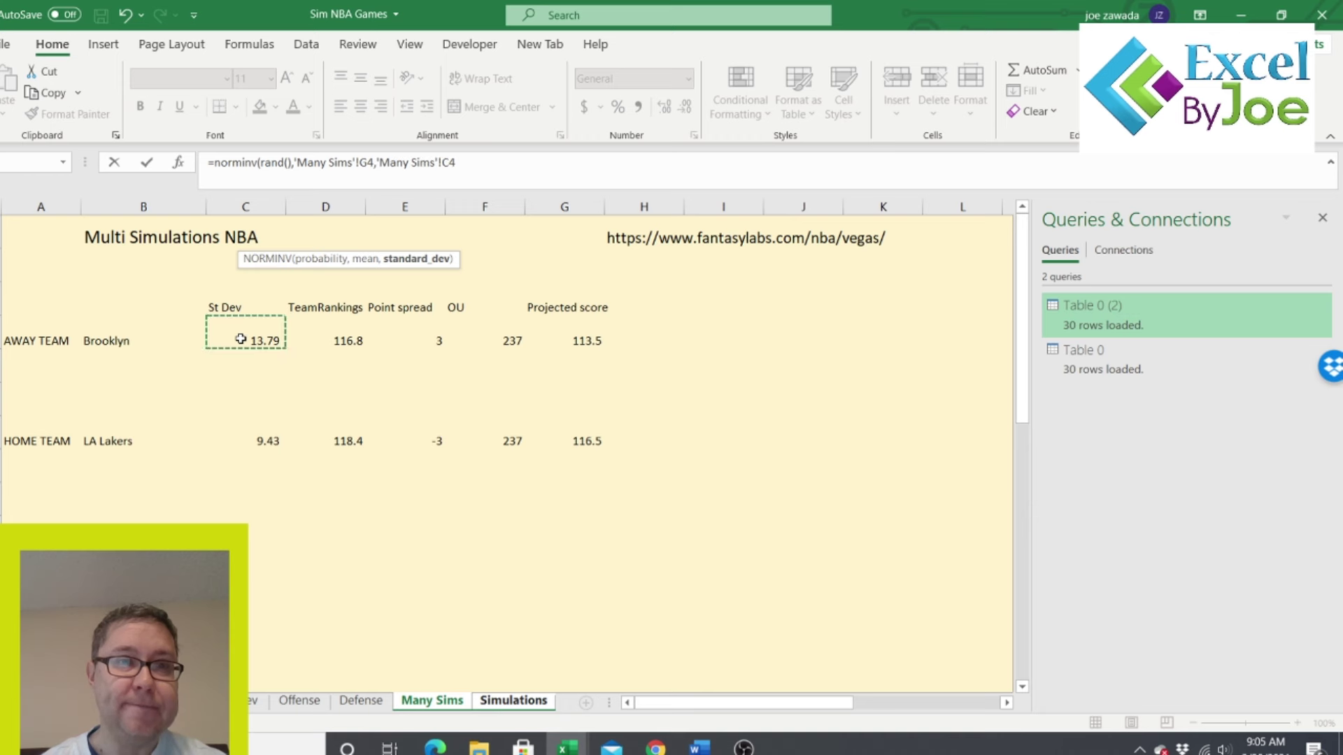
type(")")
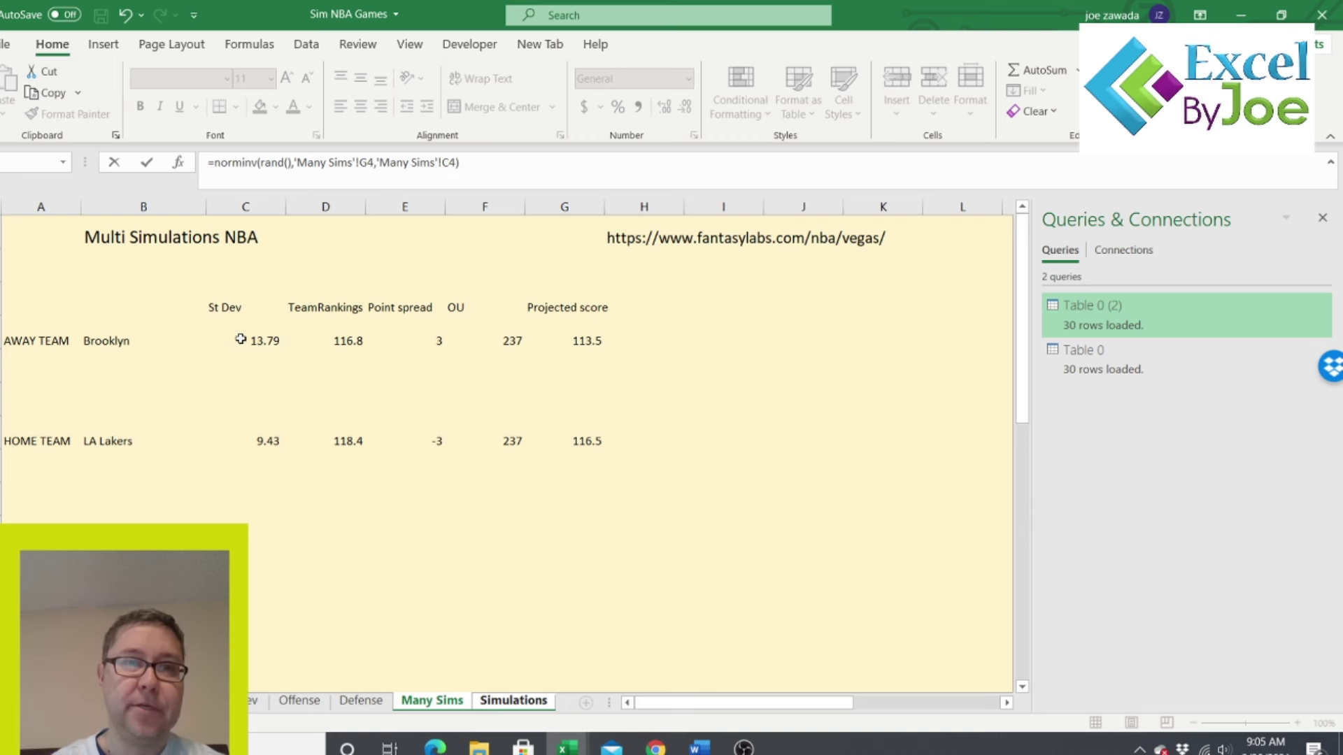
key("Return")
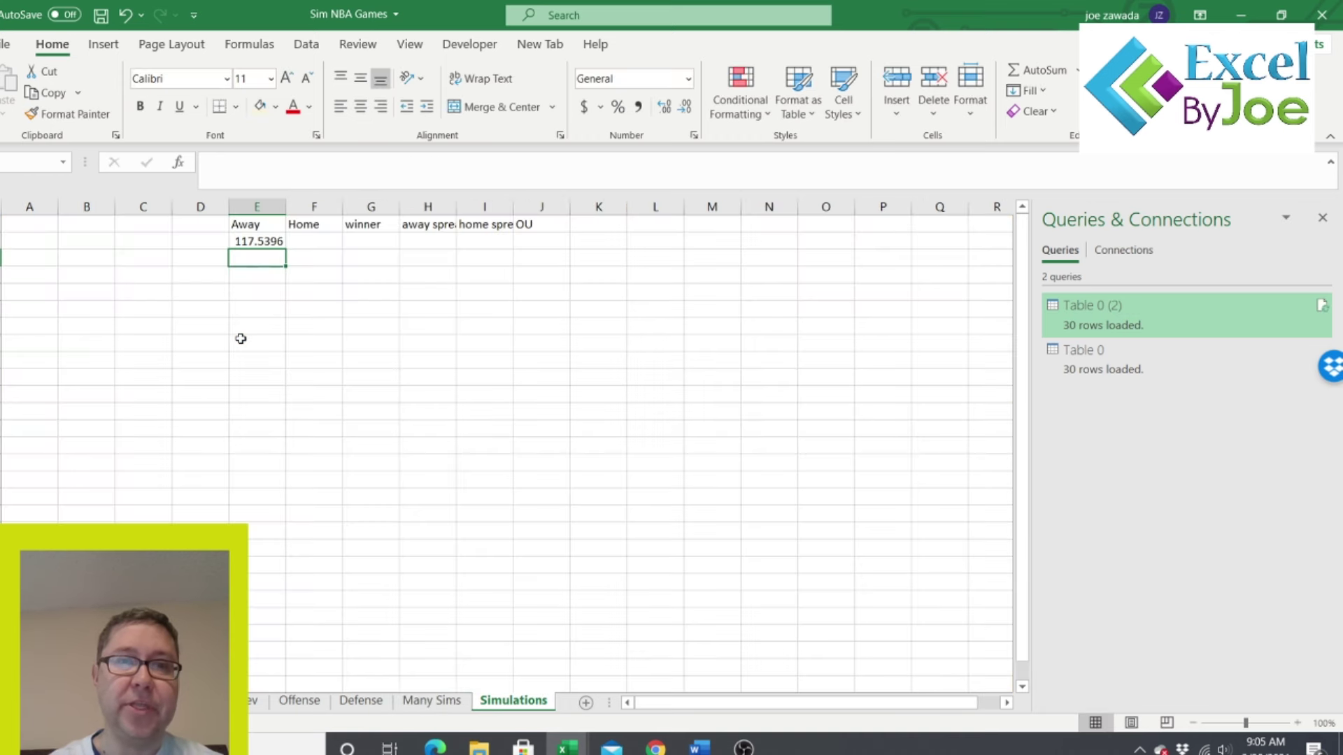
- Wrap the Away score's NORMINV formula in ROUND with 0 decimal digits
left_click(256, 240)
left_click(214, 163)
type("round(NORMINV(RAND(),'Many Sims'!G4,'Many Sims'!C4")
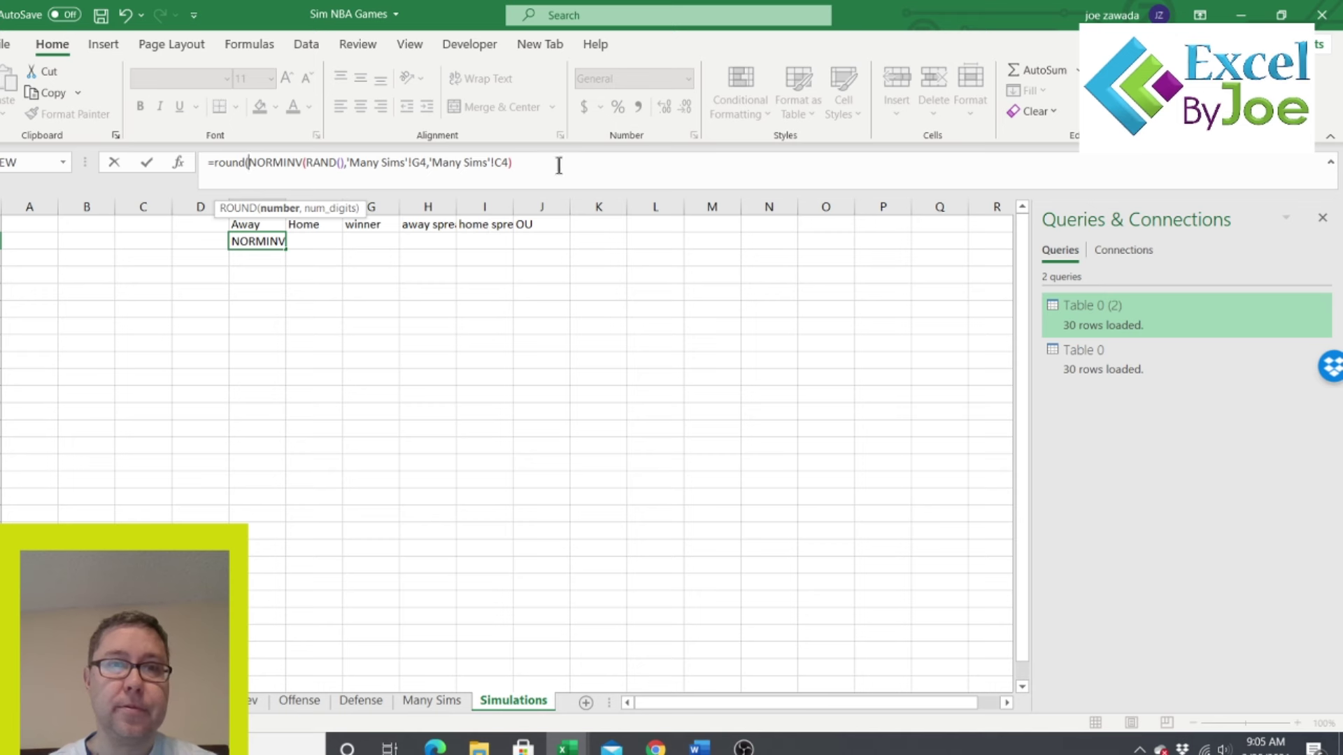
left_click(559, 166)
type(",0")
key("Return")
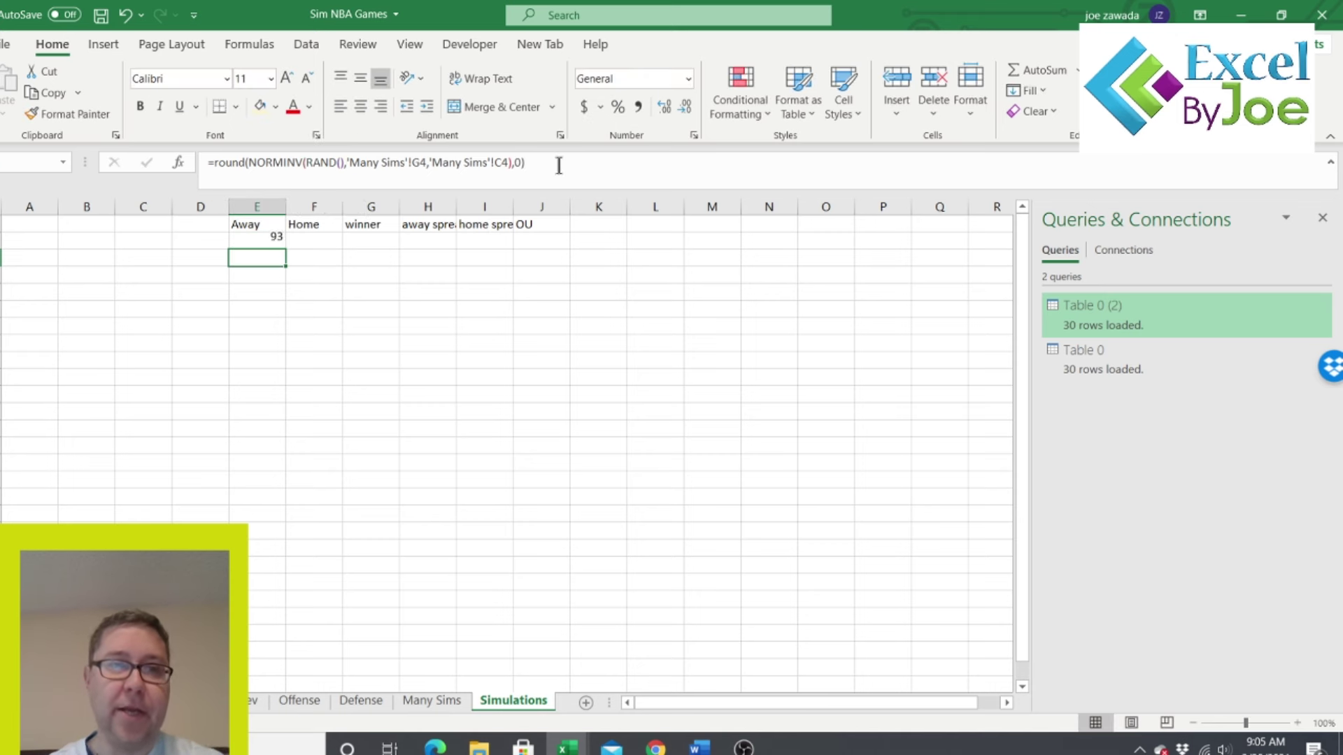
- Make both Many Sims references in the Away score formula absolute, as $G$4 and $C$4
left_click(256, 240)
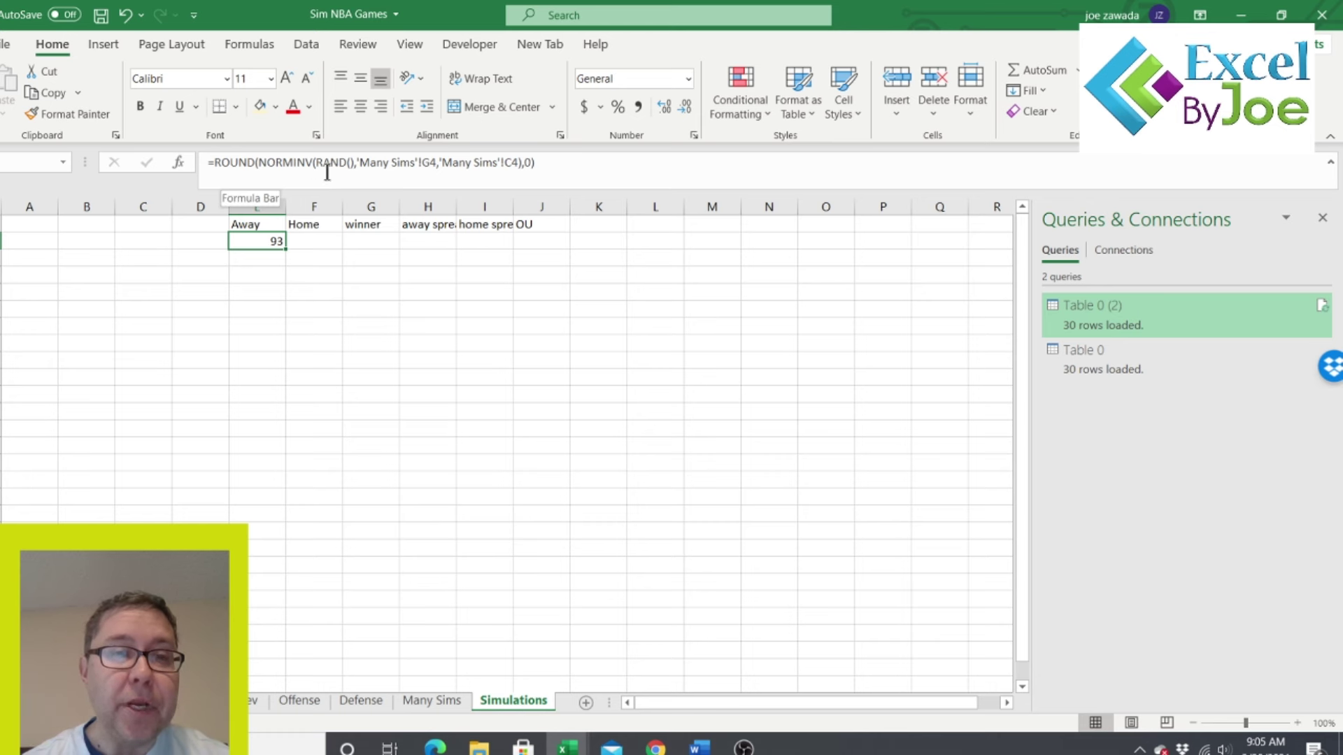
left_click(425, 167)
type("$G$")
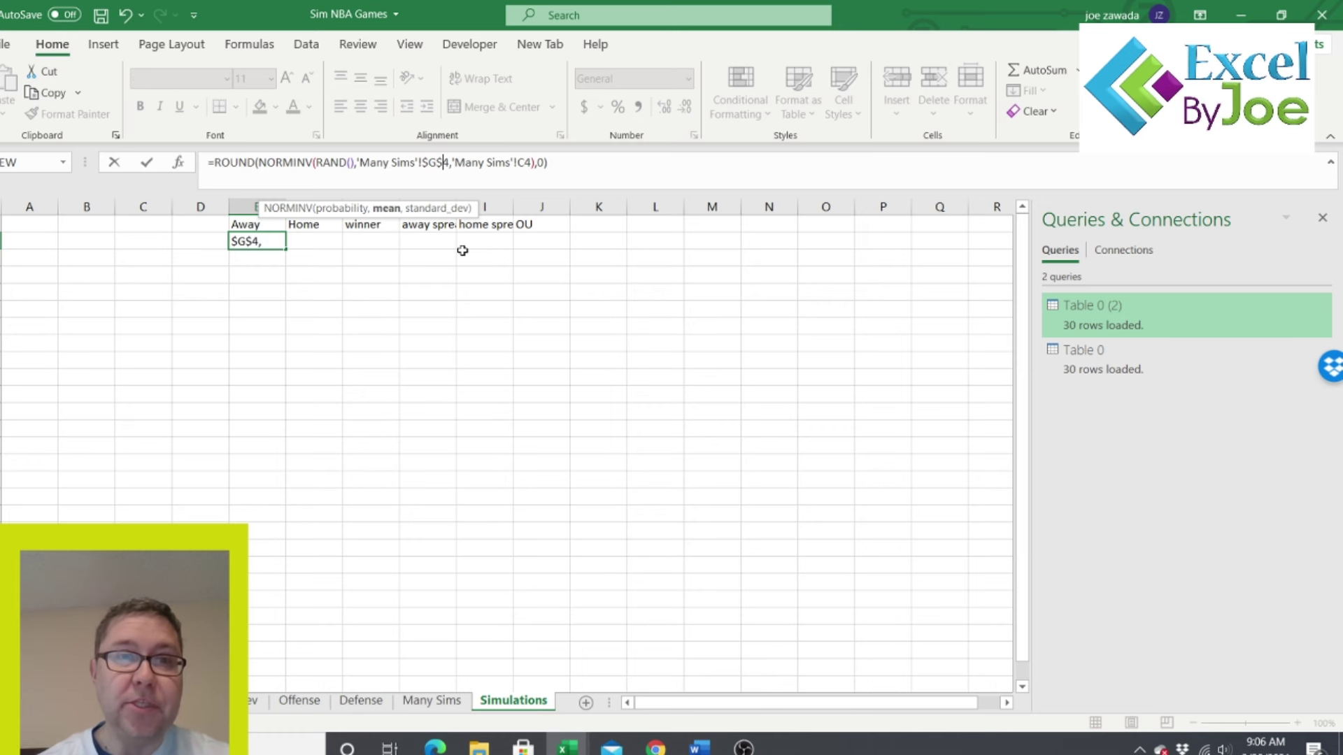
left_click(518, 163)
type("$")
key("Right")
type("$")
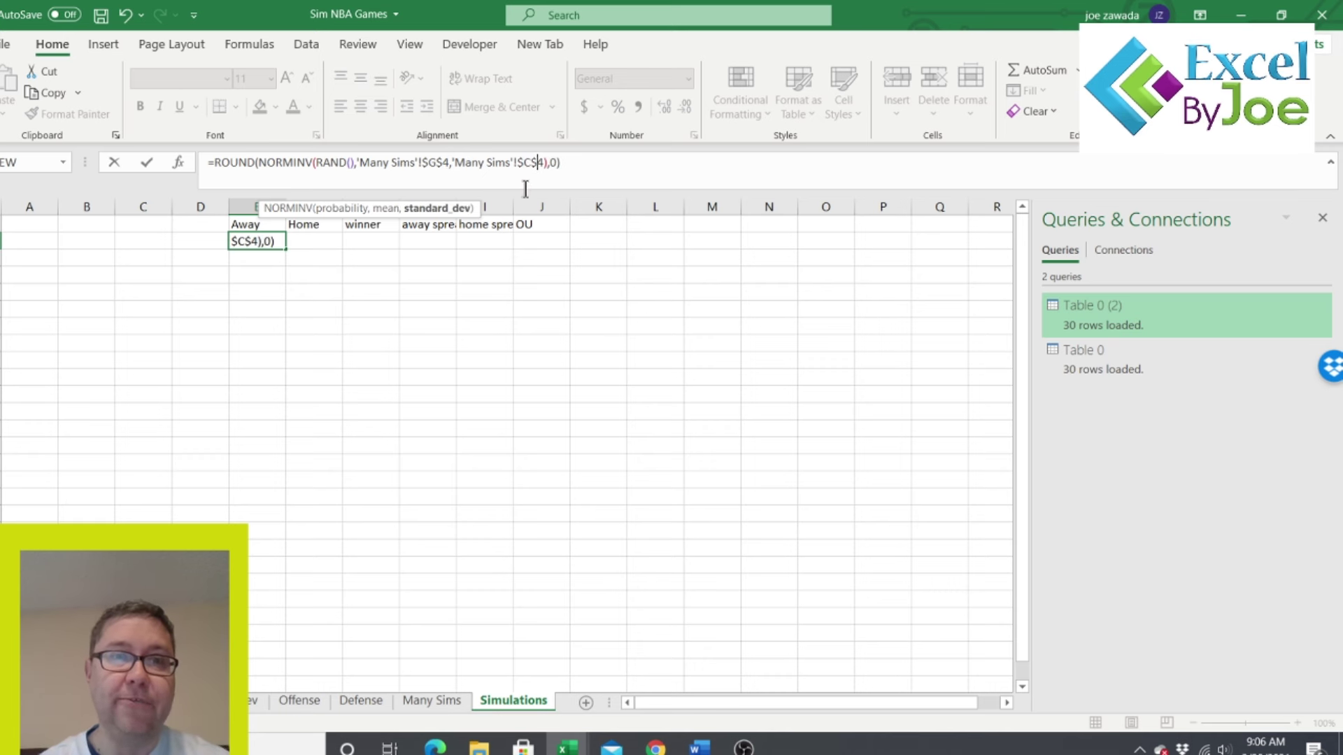
key("Return")
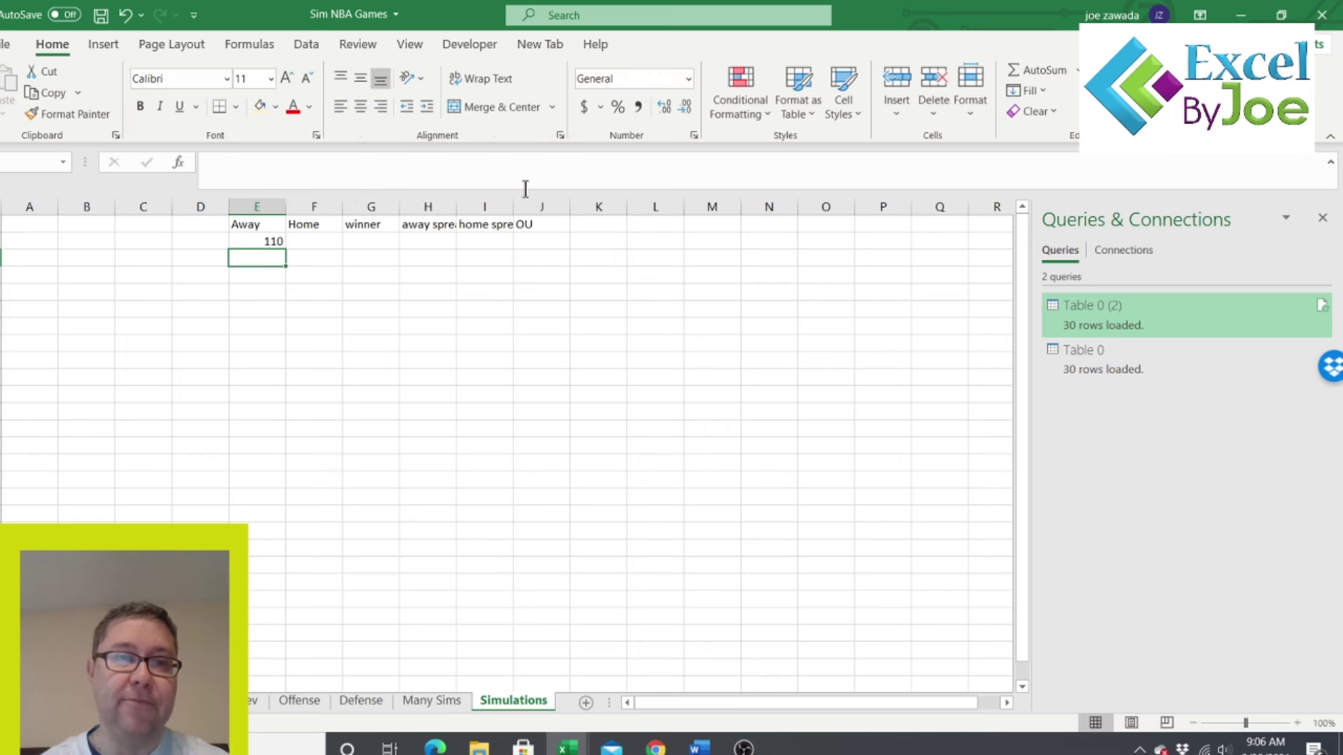
left_click(430, 700)
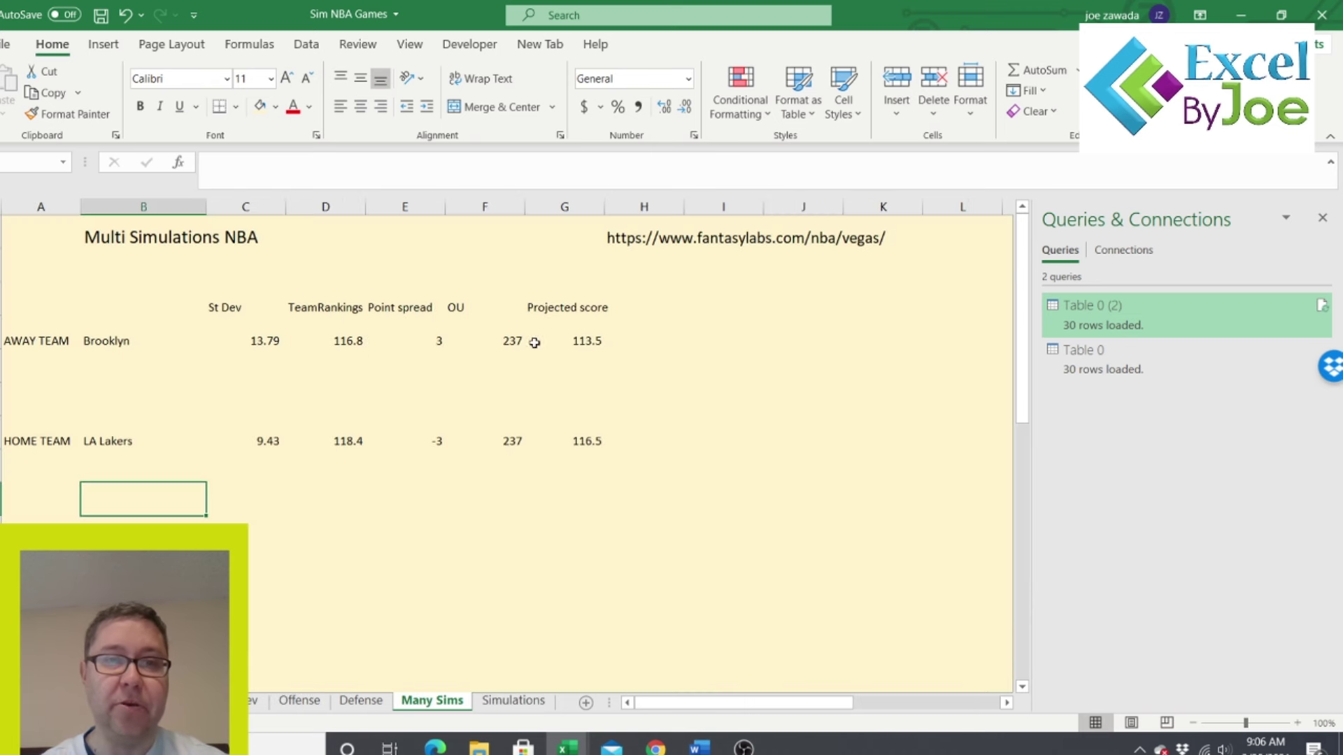
left_click(513, 701)
left_click(263, 243)
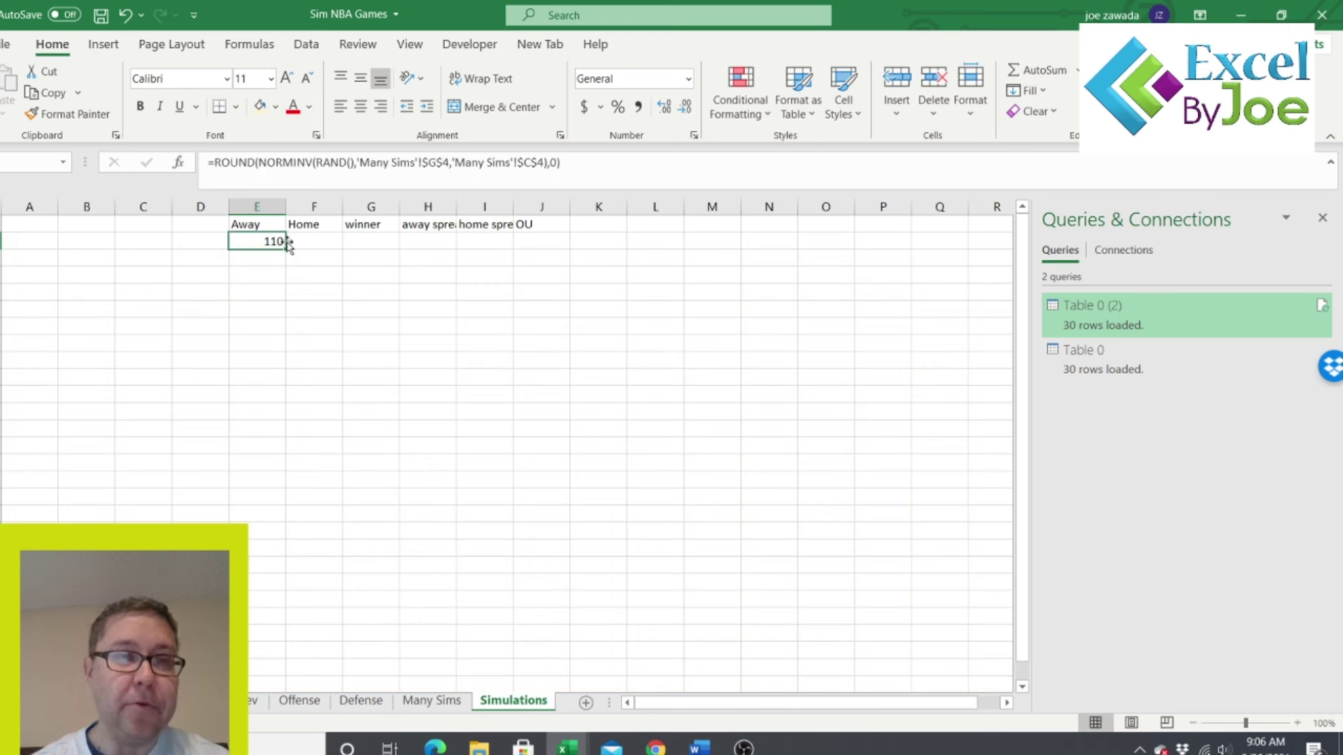
- Enter =NORMINV(RAND(),'Many Sims'!G7,'Many Sims'!C7) in the first cell under Home on the Simulations sheet
left_click(309, 244)
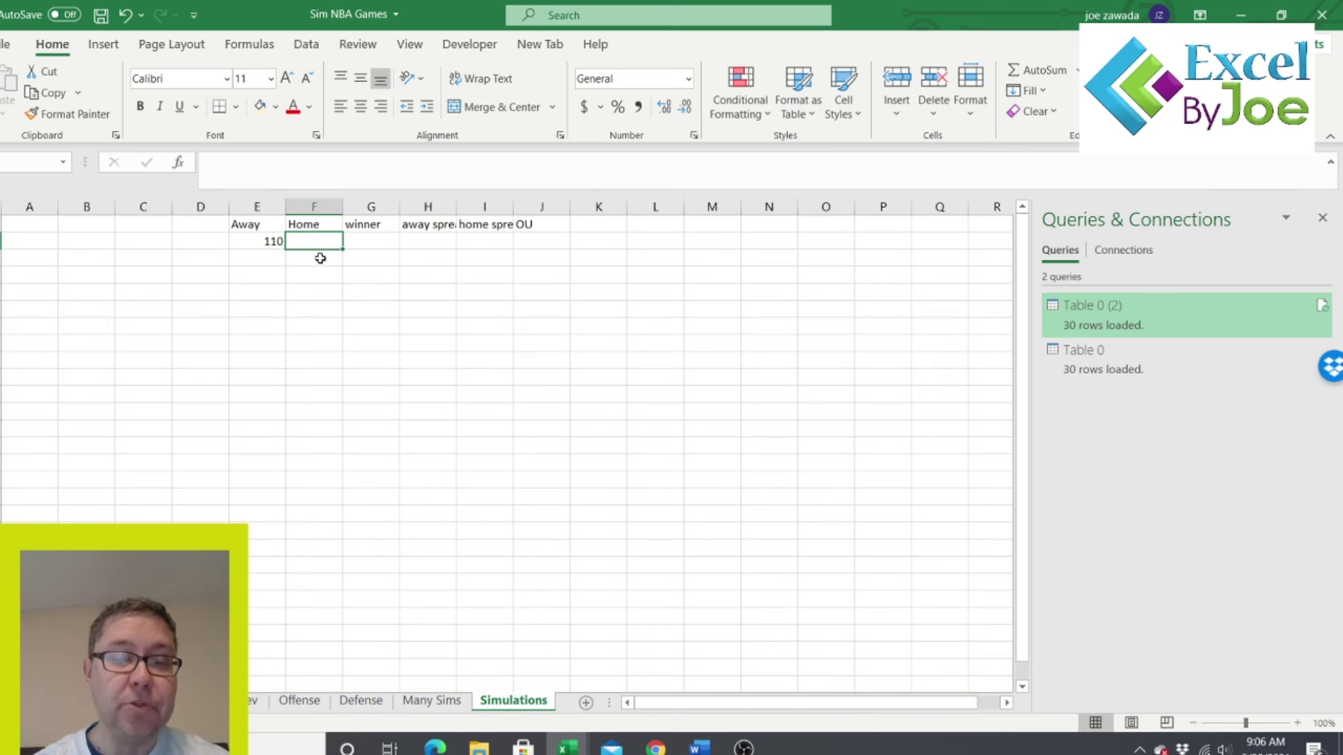
type("=")
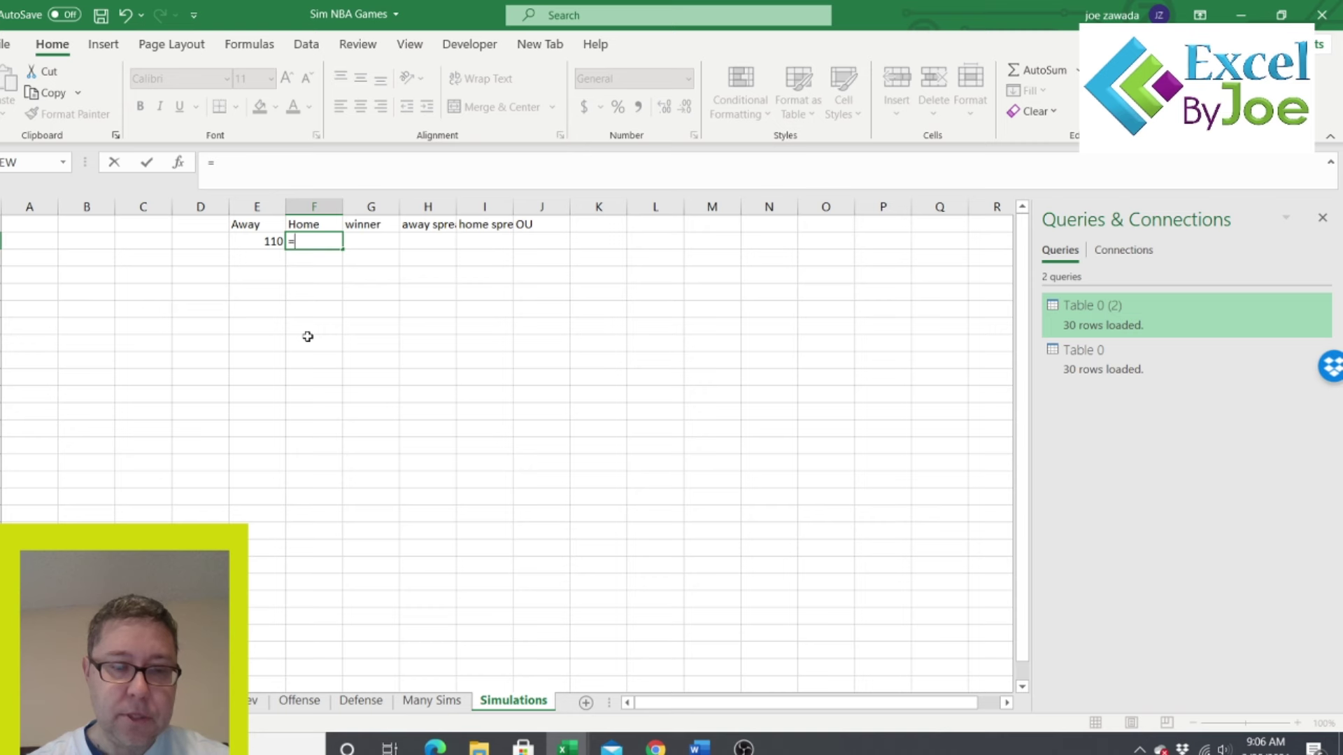
type("norminv")
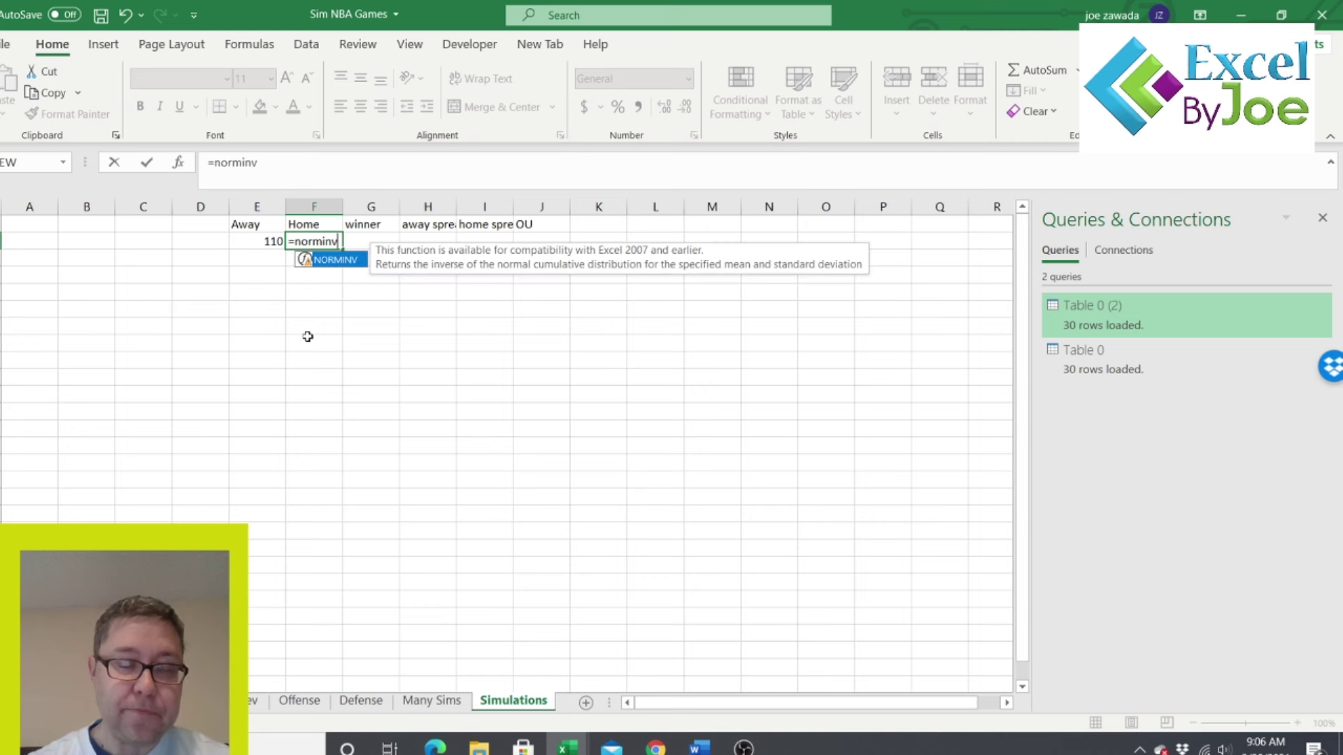
type("(rand(),")
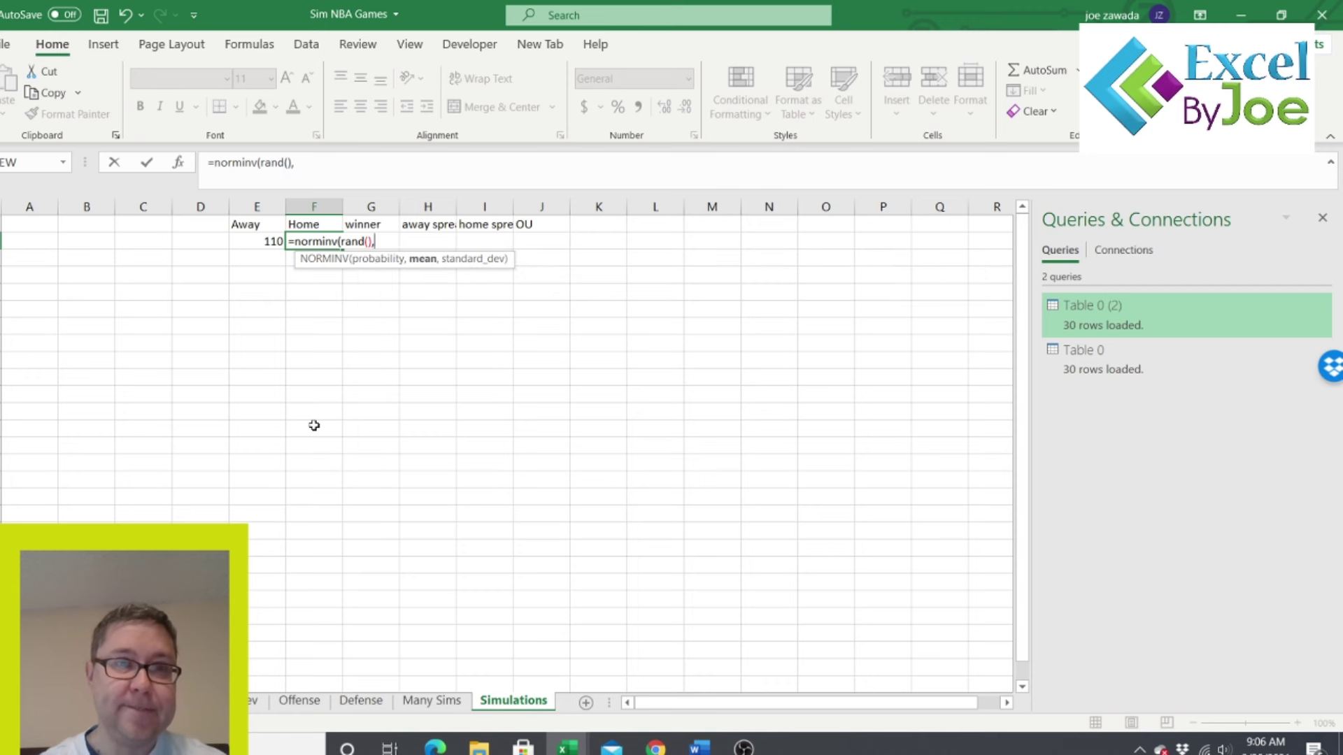
left_click(432, 700)
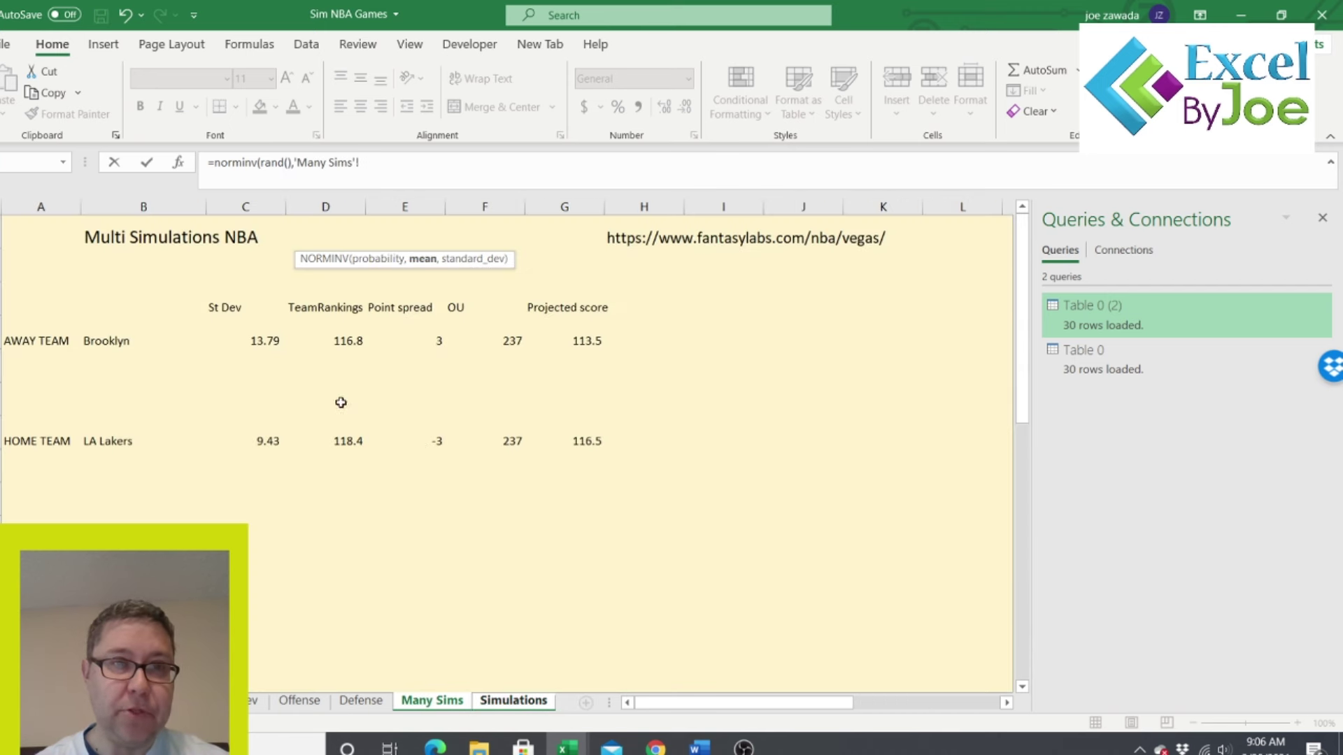
left_click(581, 442)
type(",")
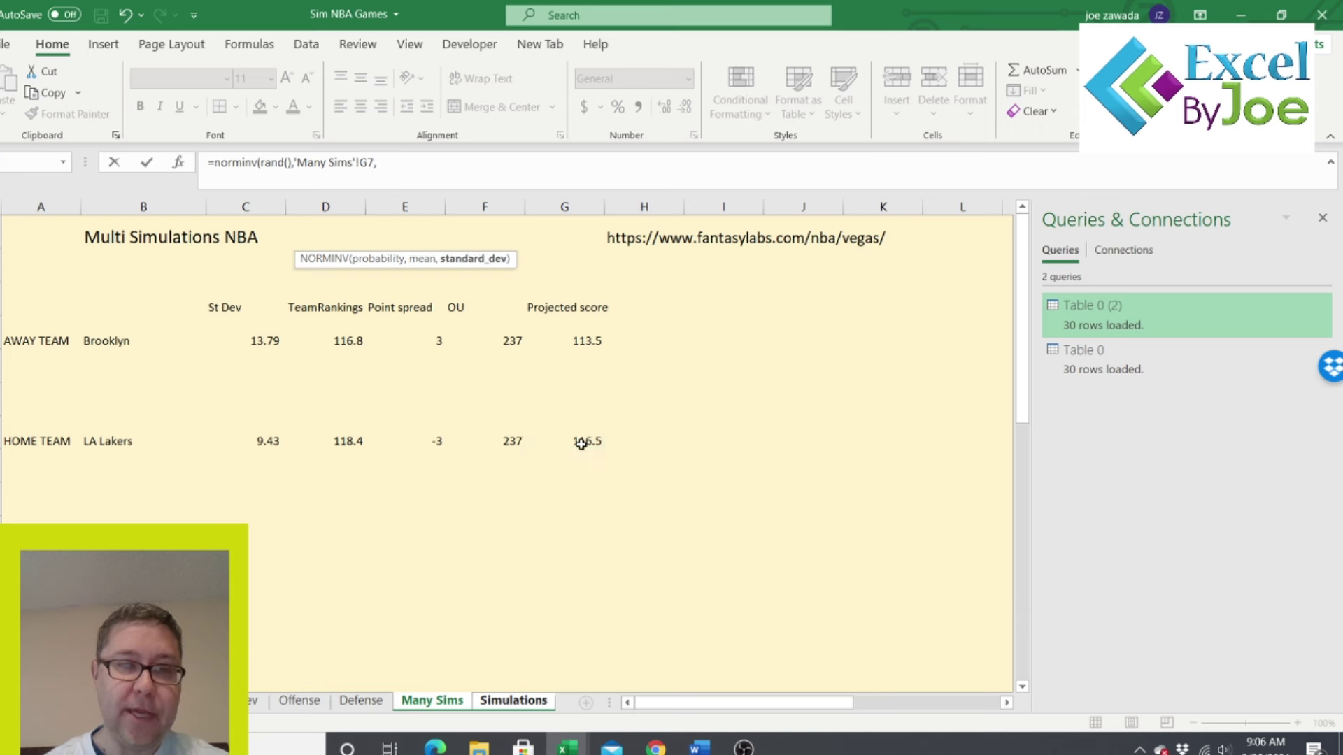
left_click(255, 442)
type(")")
key("Return")
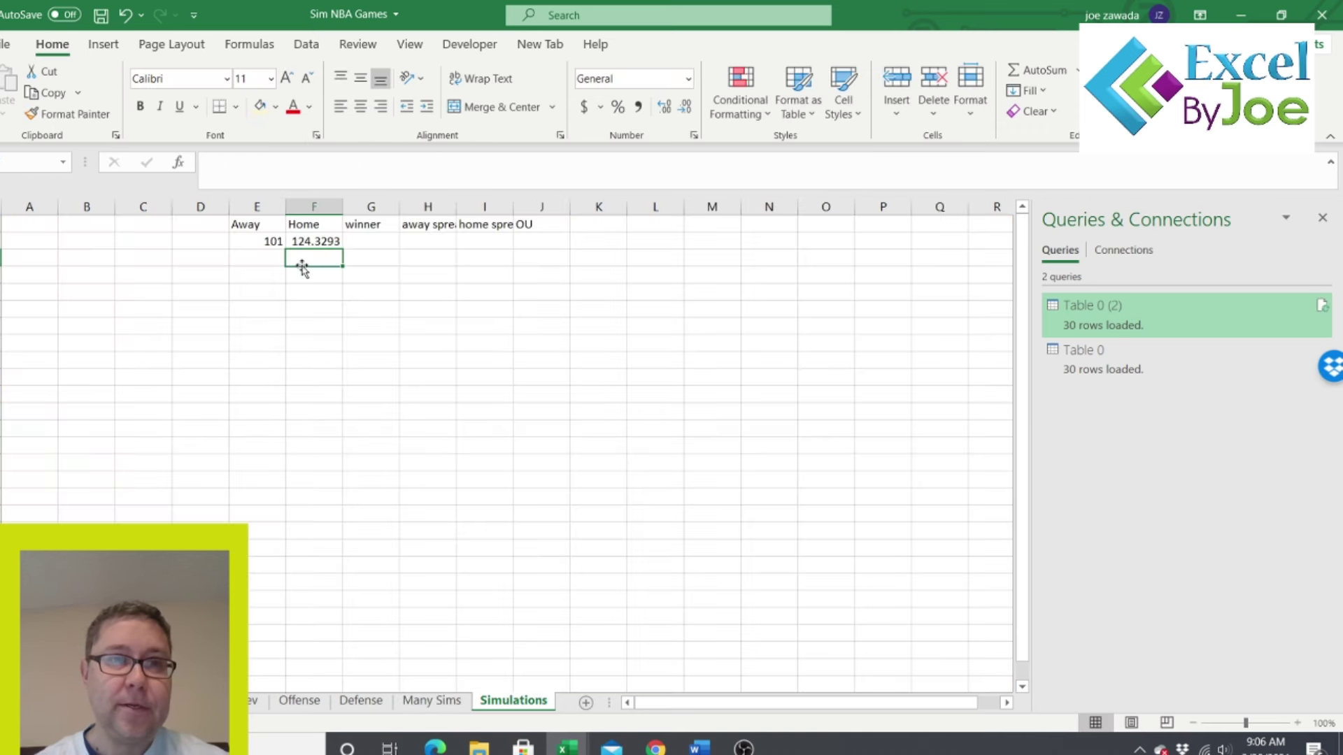
- Wrap the Home score's NORMINV formula in ROUND with 0 decimal digits
left_click(312, 241)
left_click(210, 162)
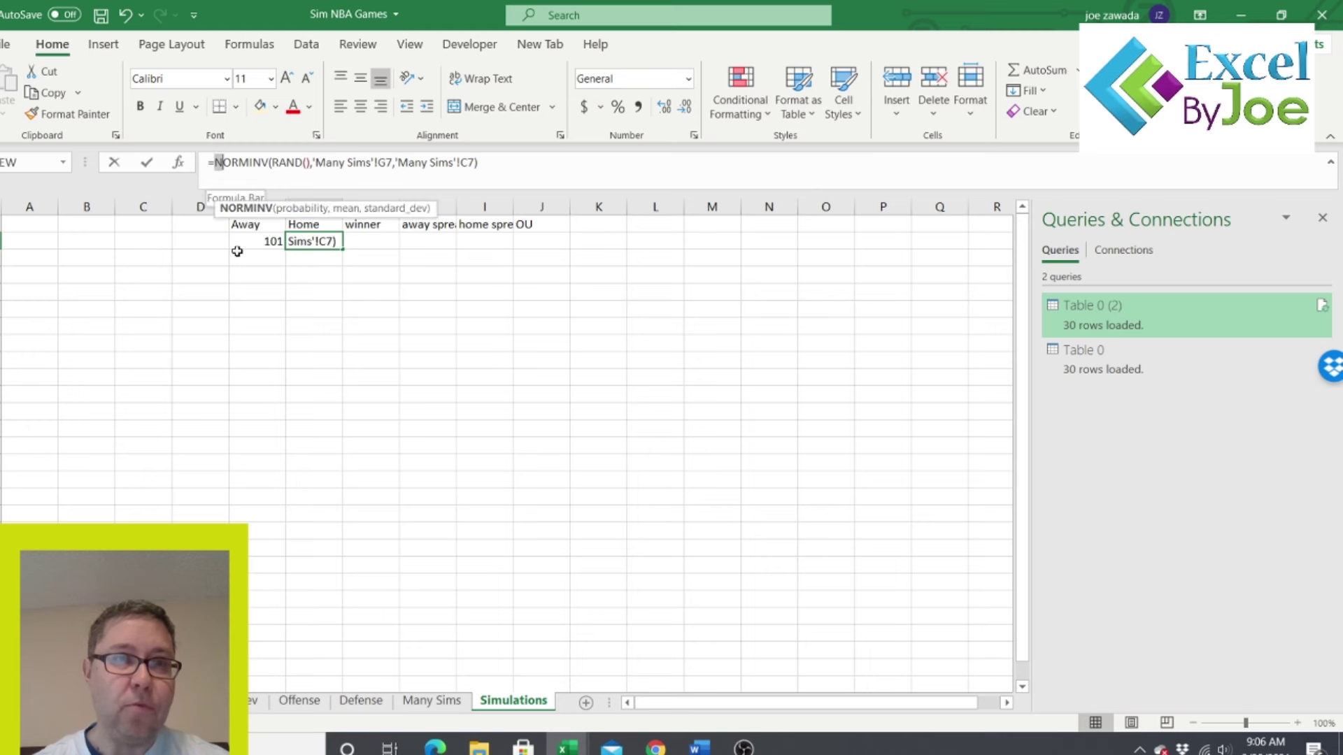
type("round(")
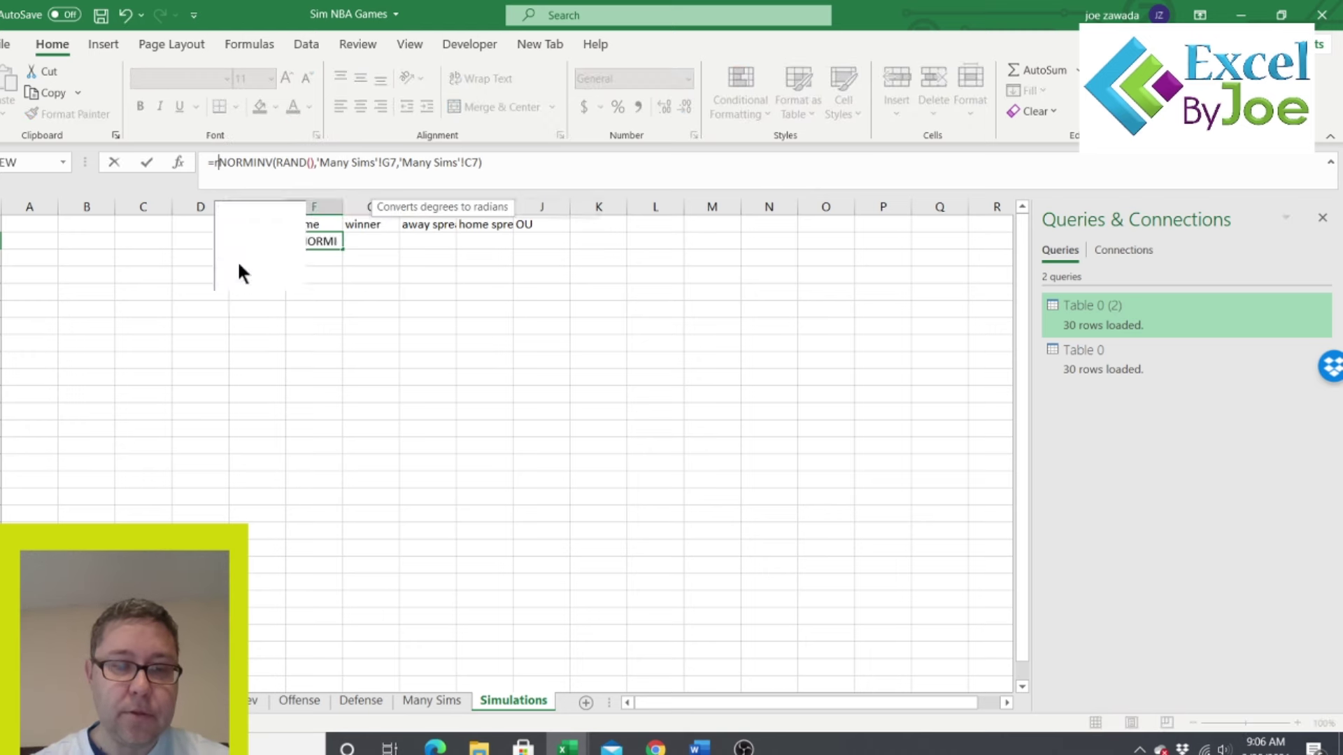
left_click(559, 171)
type(",0)")
key("Return")
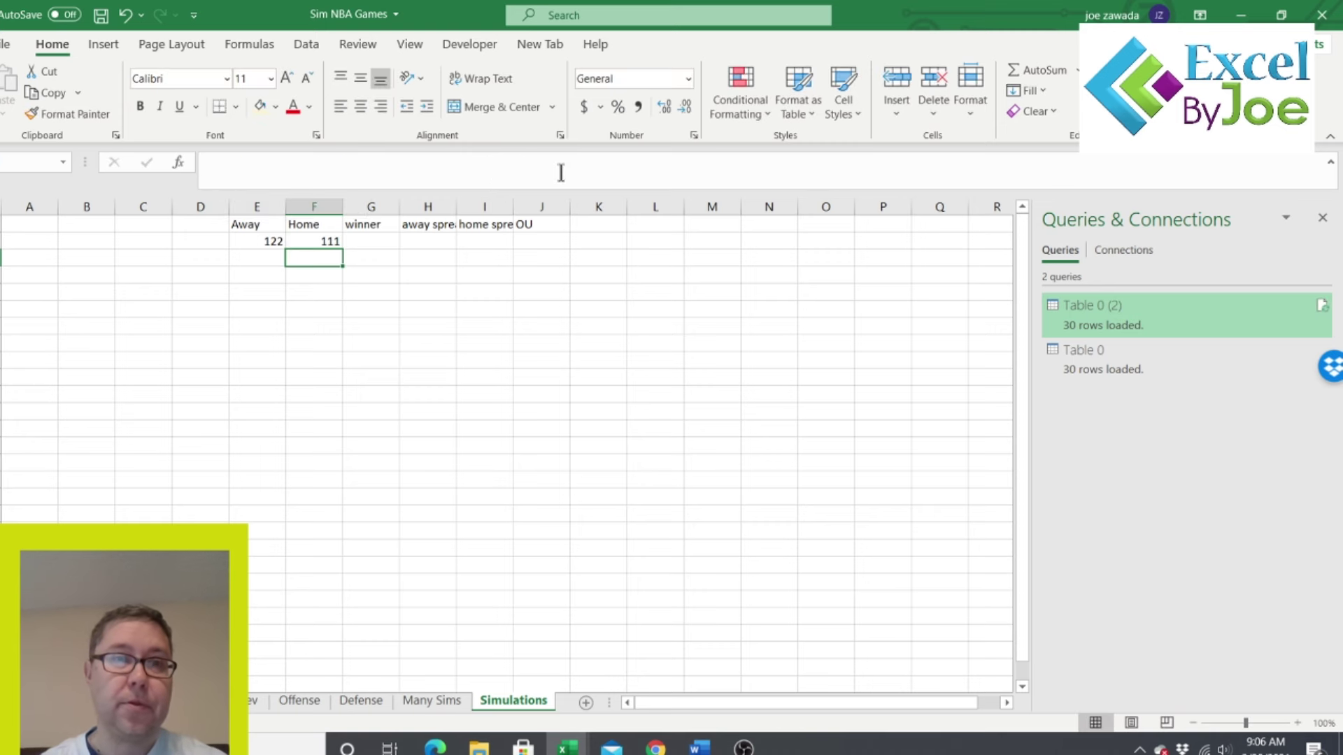
- Make both Many Sims references in the Home score formula absolute, as $G$7 and $C$7
left_click(314, 244)
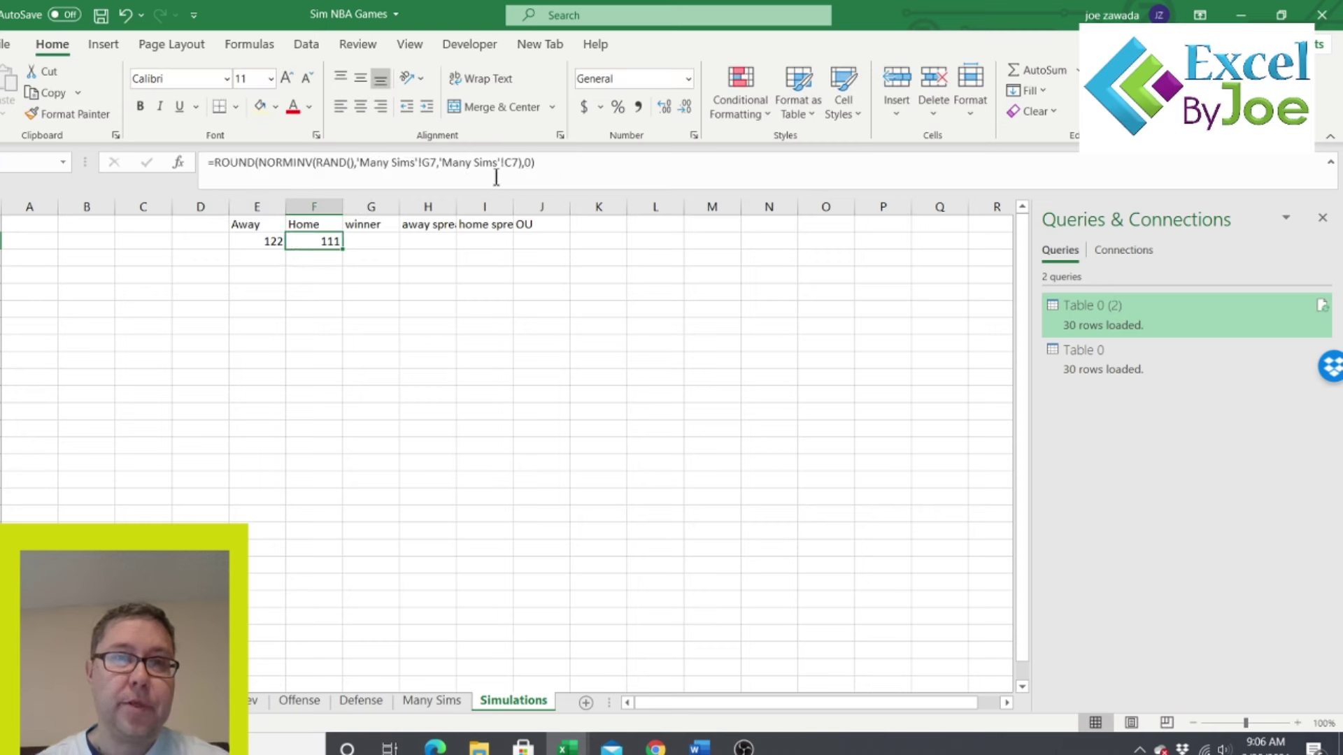
left_click(427, 165)
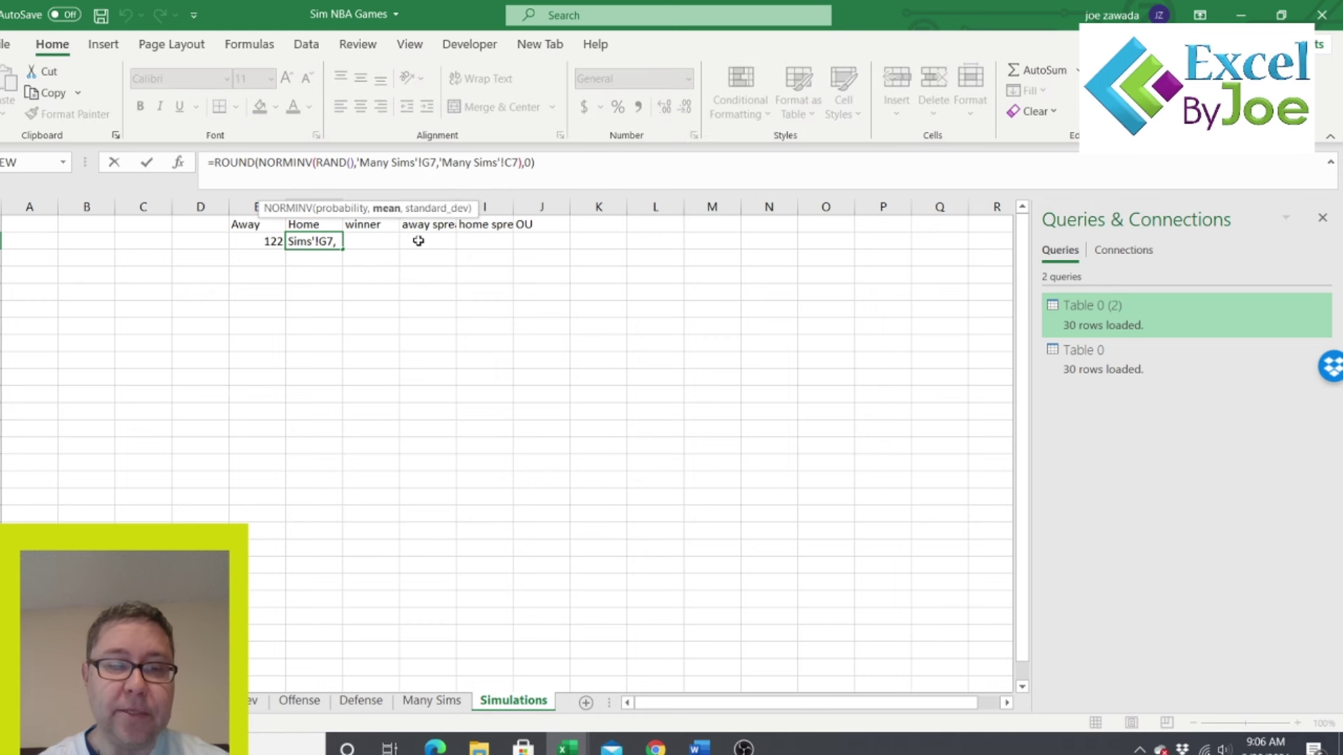
type("$G$")
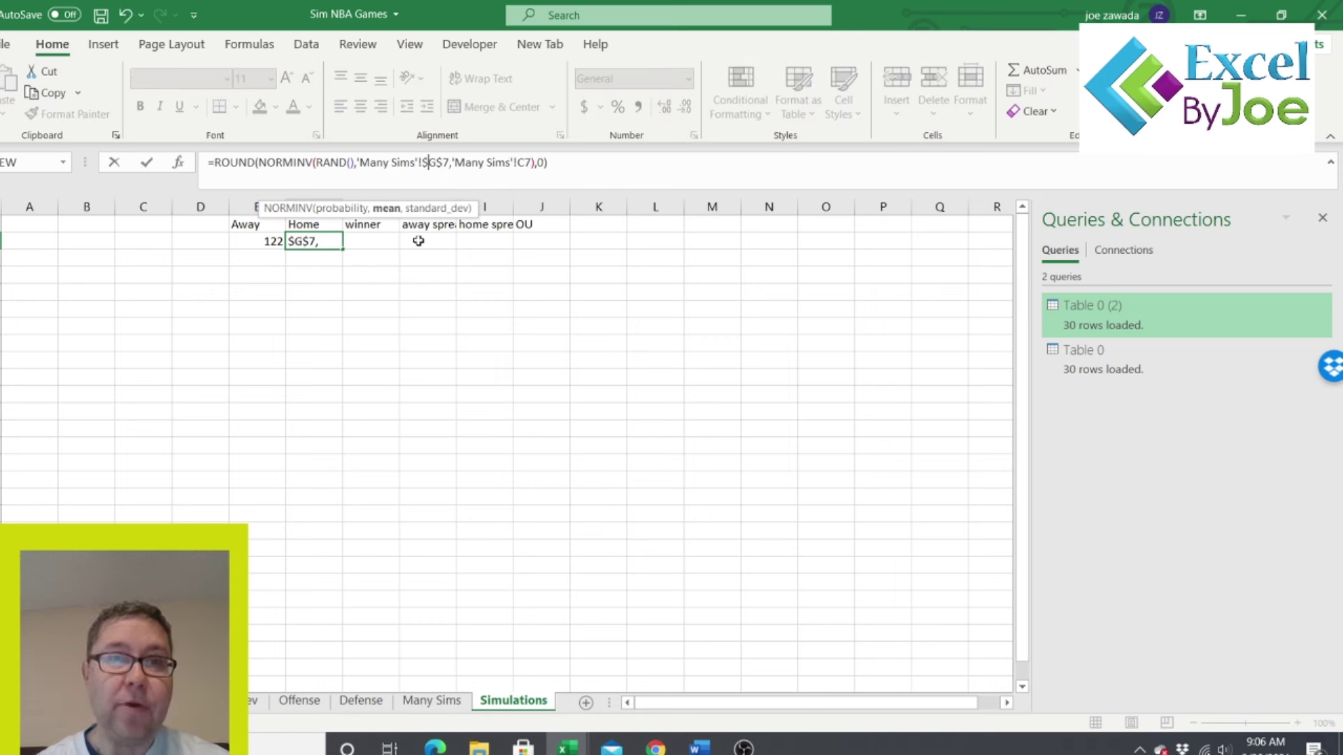
left_click(521, 164)
type("$")
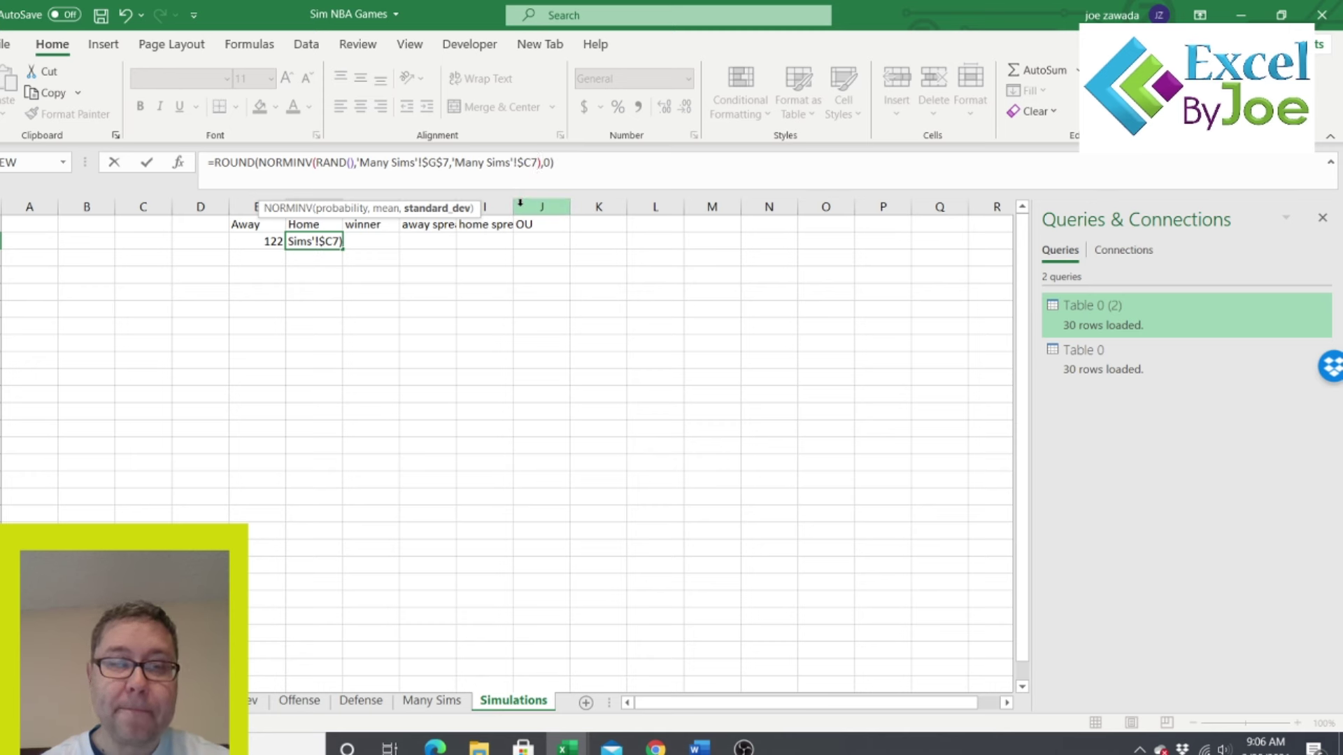
type("$")
key("Return")
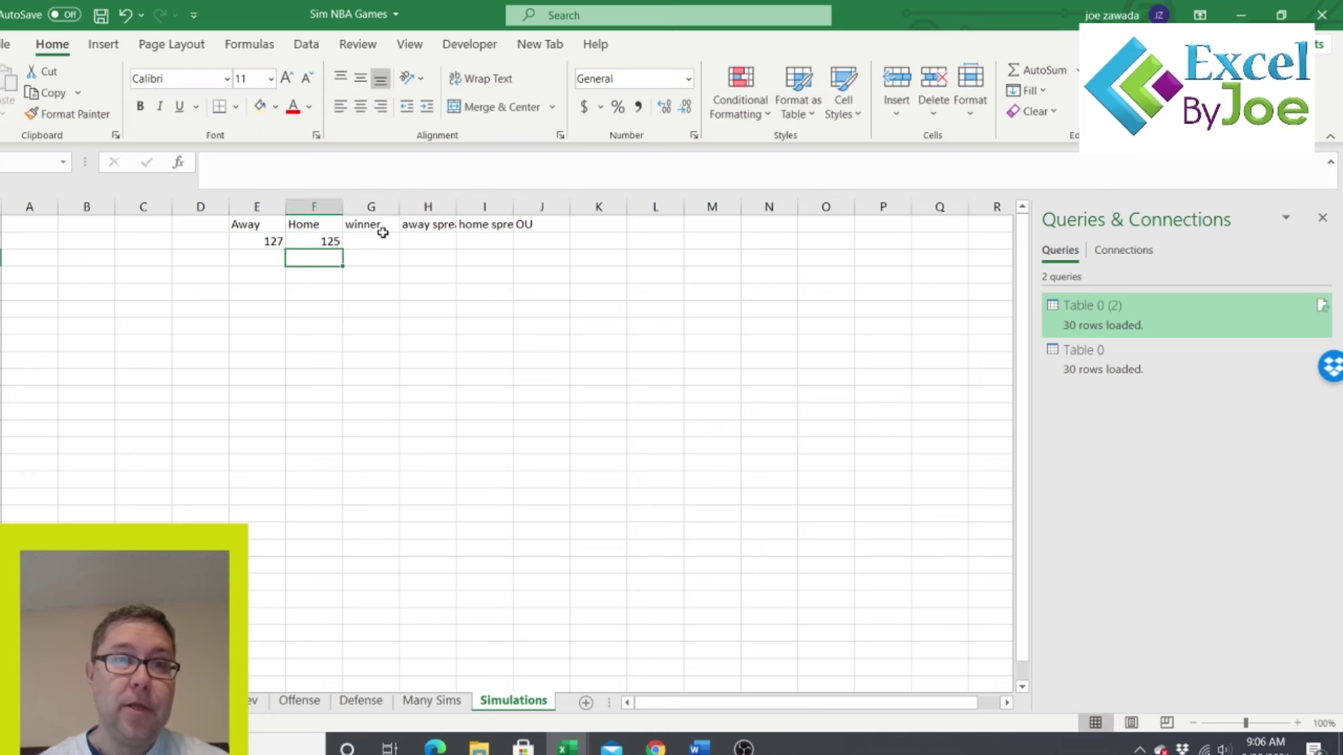
- Fill the Away and Home score formulas down together to make 20 rows of simulated games
left_click_drag(252, 241, 309, 240)
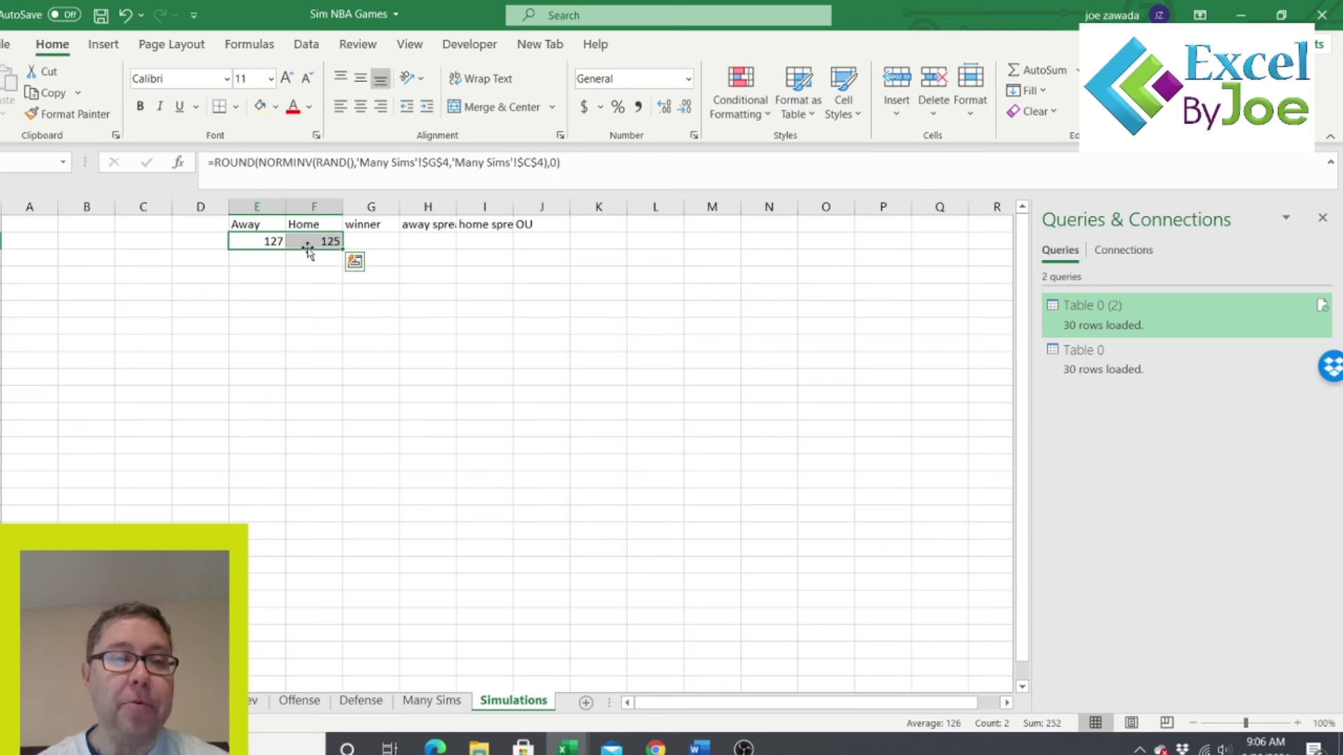
left_click_drag(342, 253, 347, 403)
left_click(271, 294)
left_click(304, 304)
left_click(272, 345)
left_click_drag(273, 395, 346, 579)
left_click(387, 357)
left_click(372, 289)
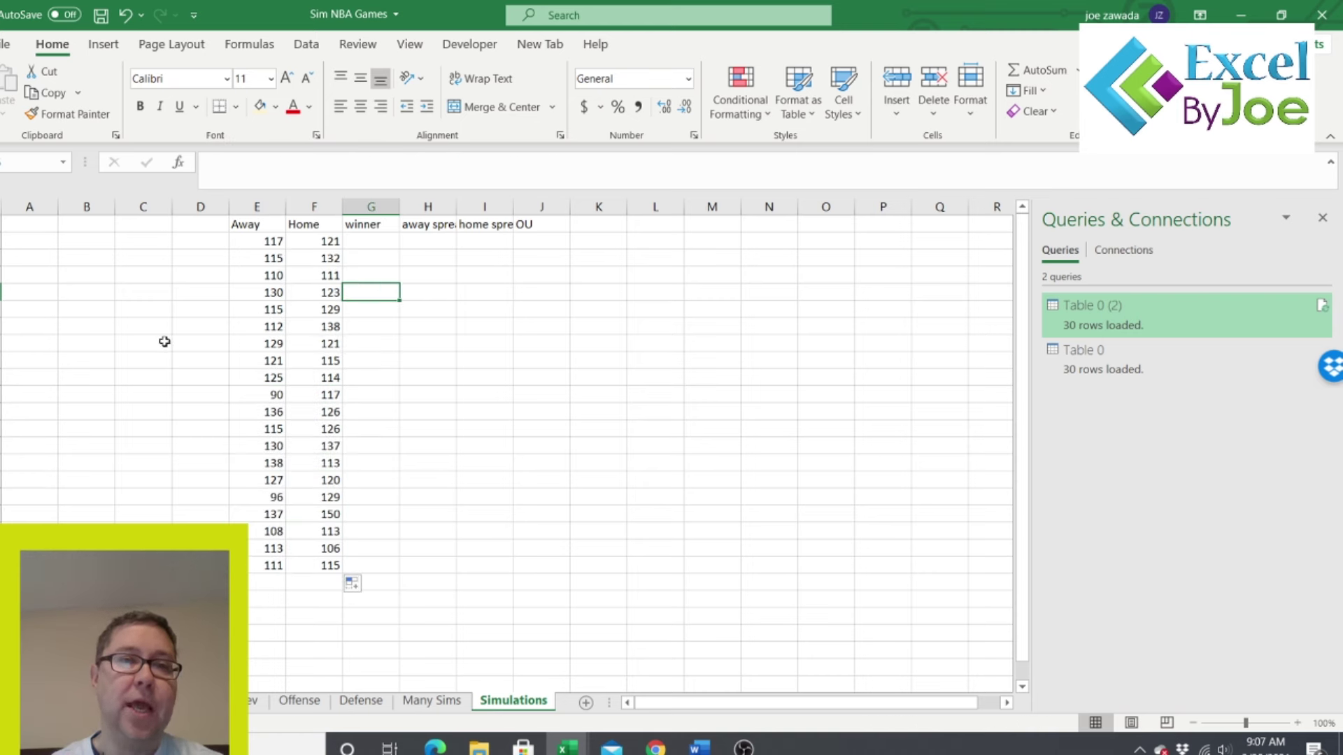
left_click(165, 342)
left_click(241, 314)
left_click(217, 315)
left_click(362, 288)
left_click(364, 255)
left_click(370, 238)
left_click(368, 261)
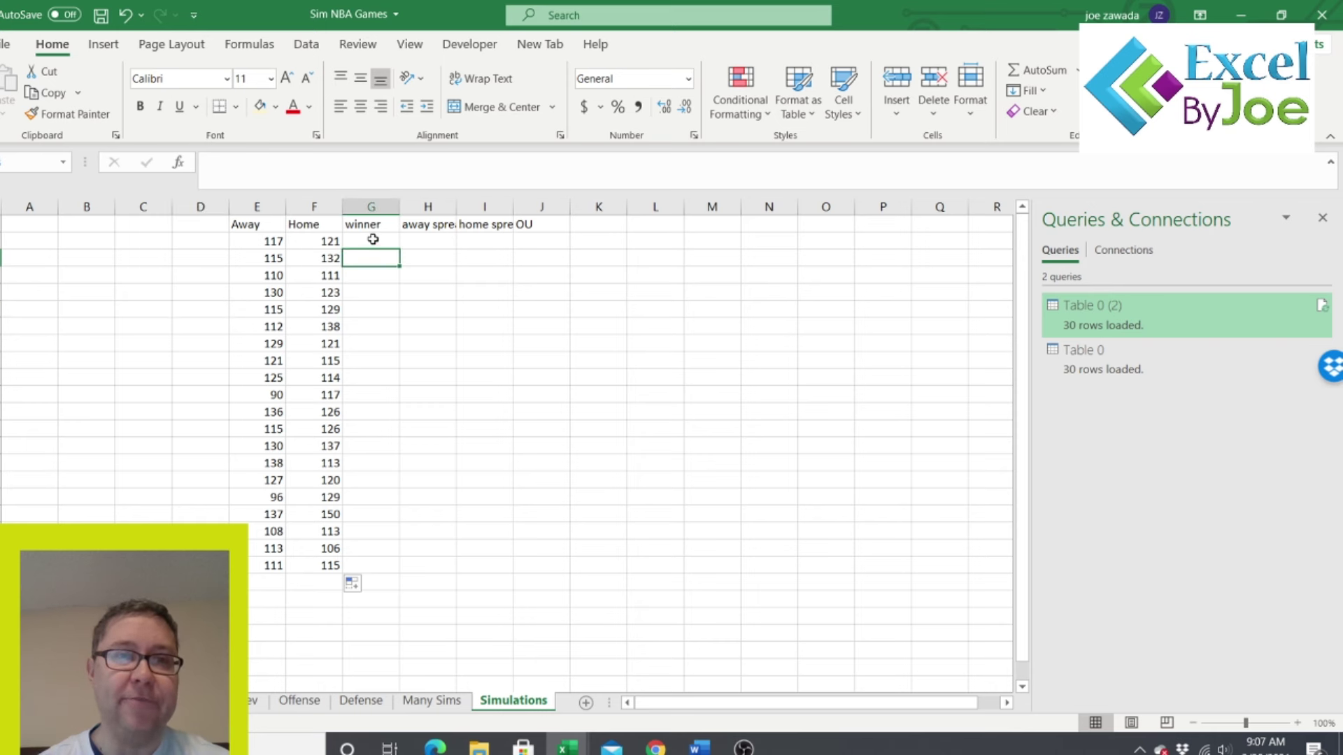
left_click(369, 239)
left_click(371, 262)
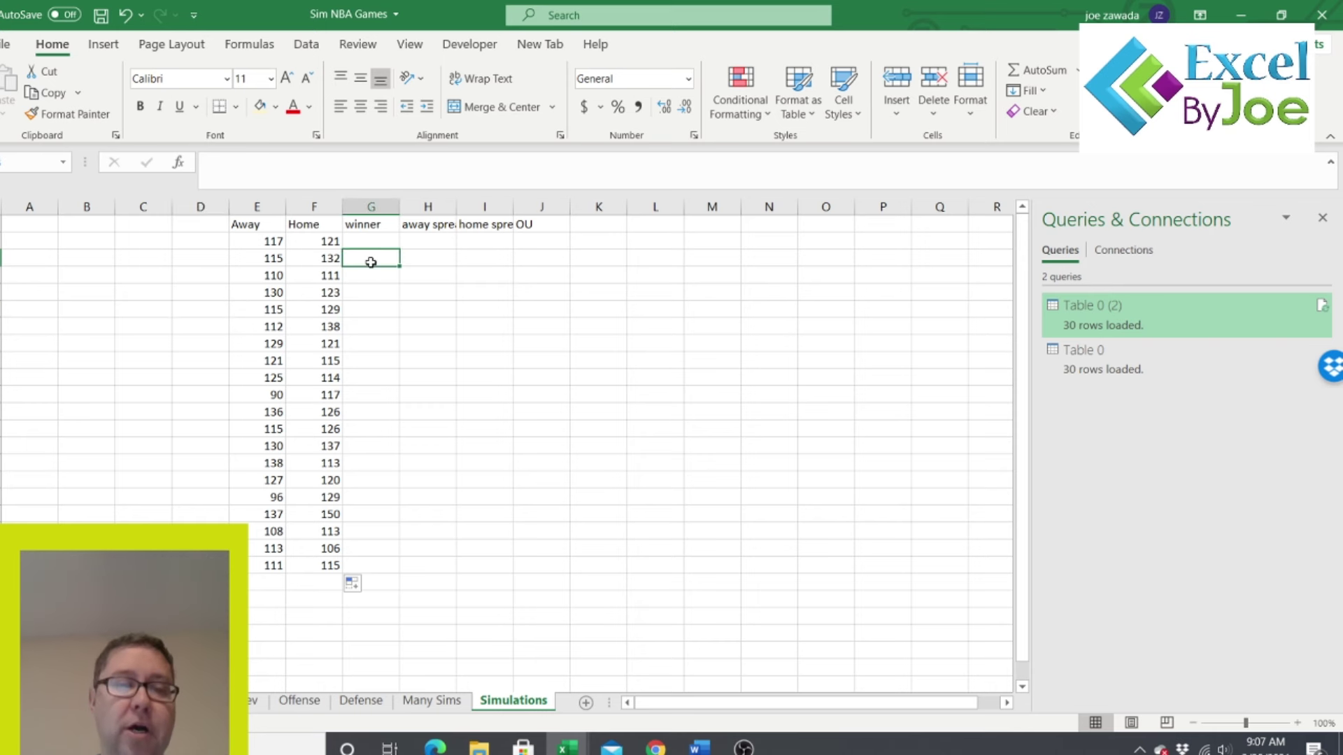
left_click(362, 289)
- Enter =IF(E2>F2,"Away","Home") in the first cell under winner on the Simulations sheet
left_click(375, 242)
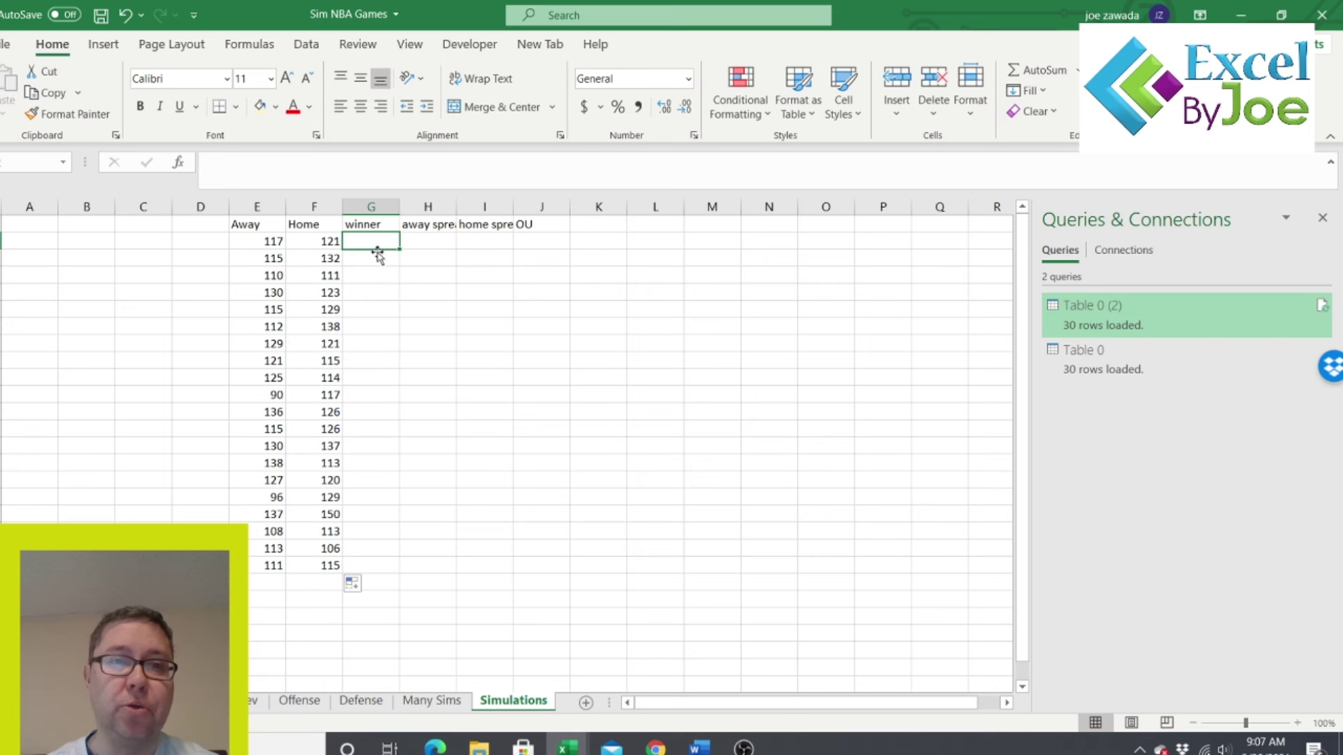
type("=")
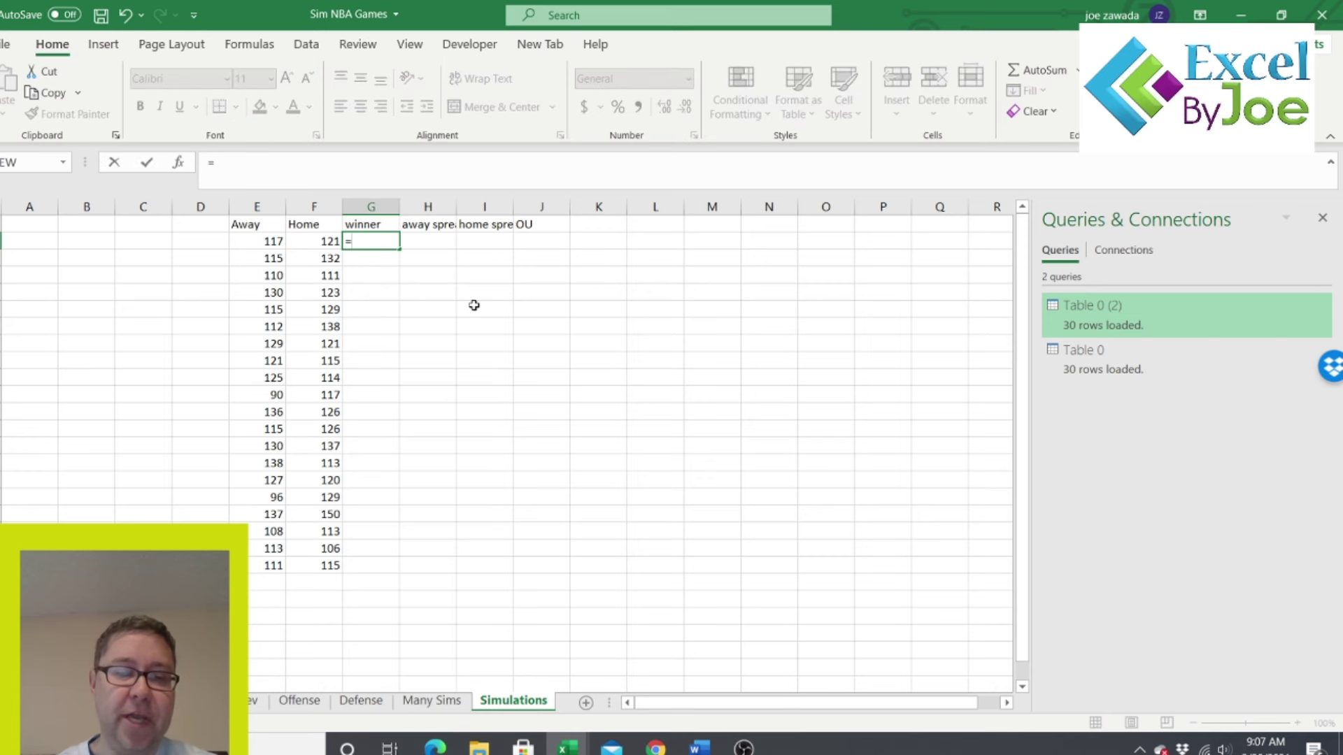
type("if(")
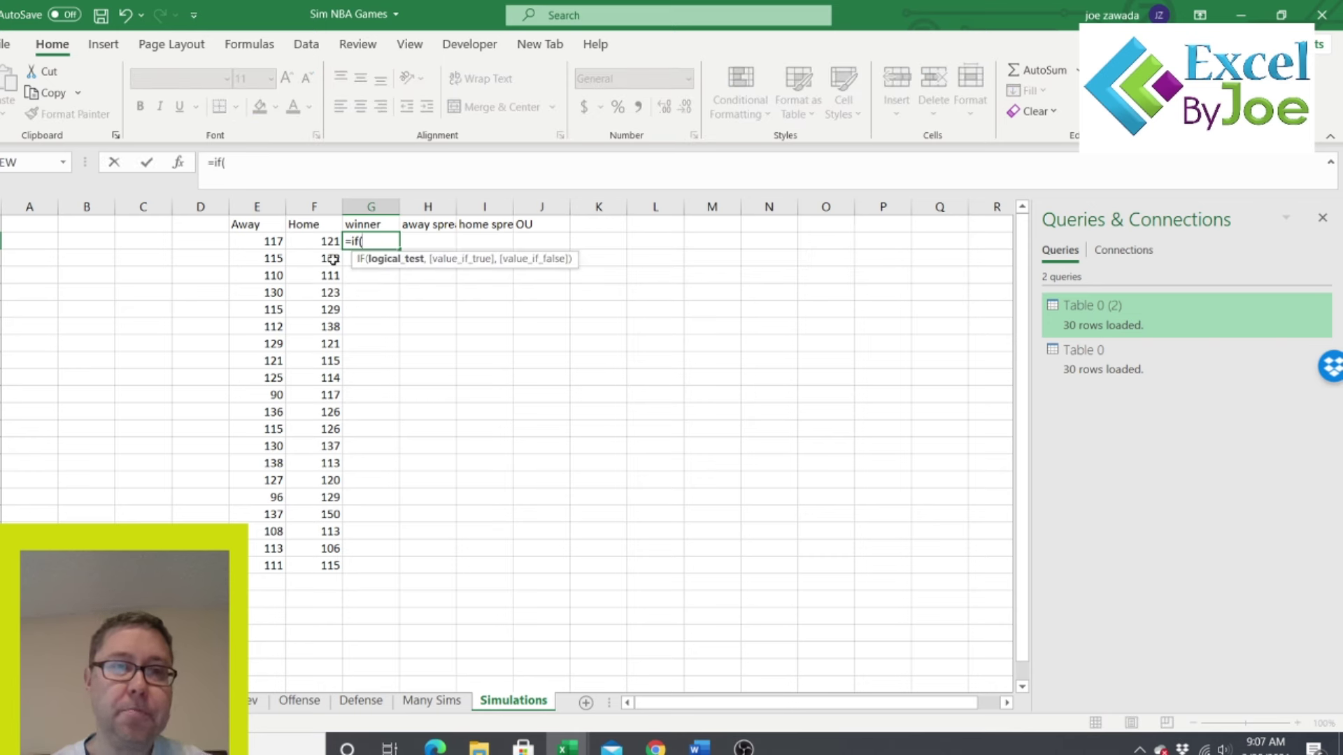
left_click(253, 238)
type(">")
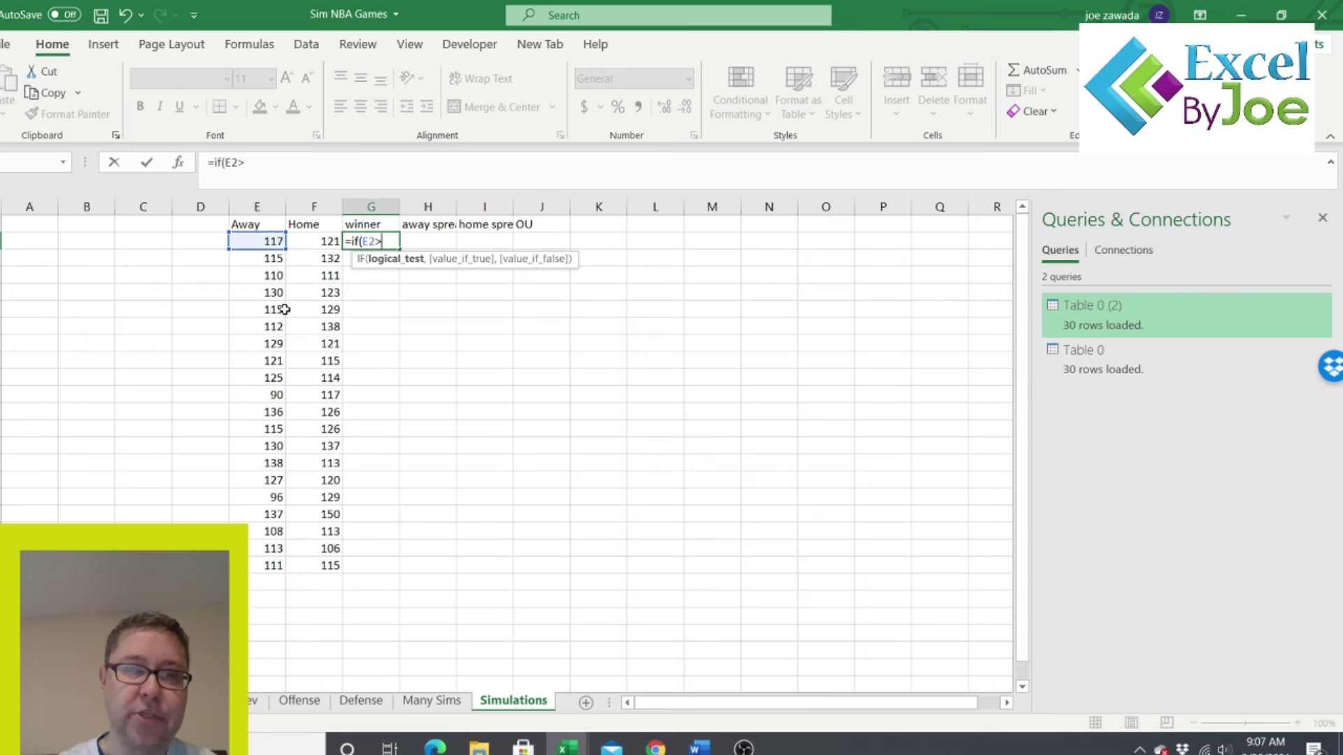
left_click(316, 241)
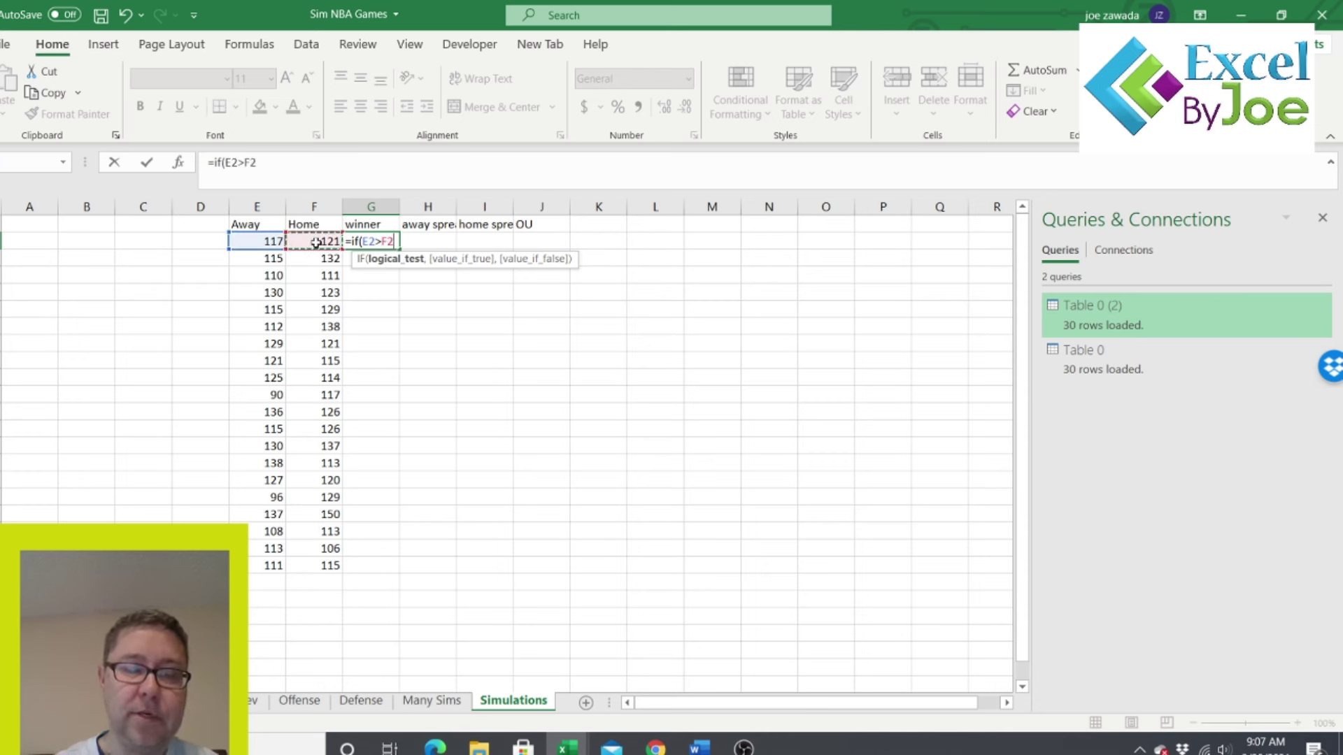
type(",\"Away\",")
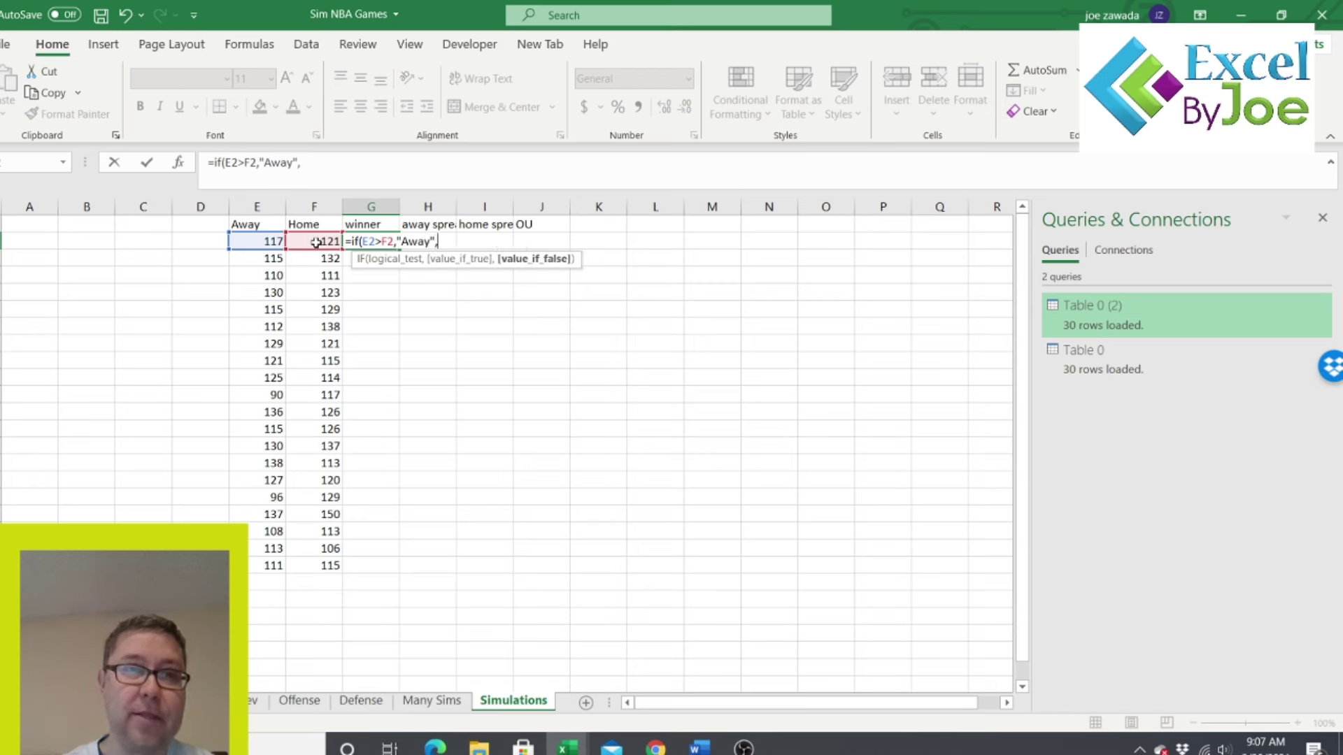
type("\"Home\"")
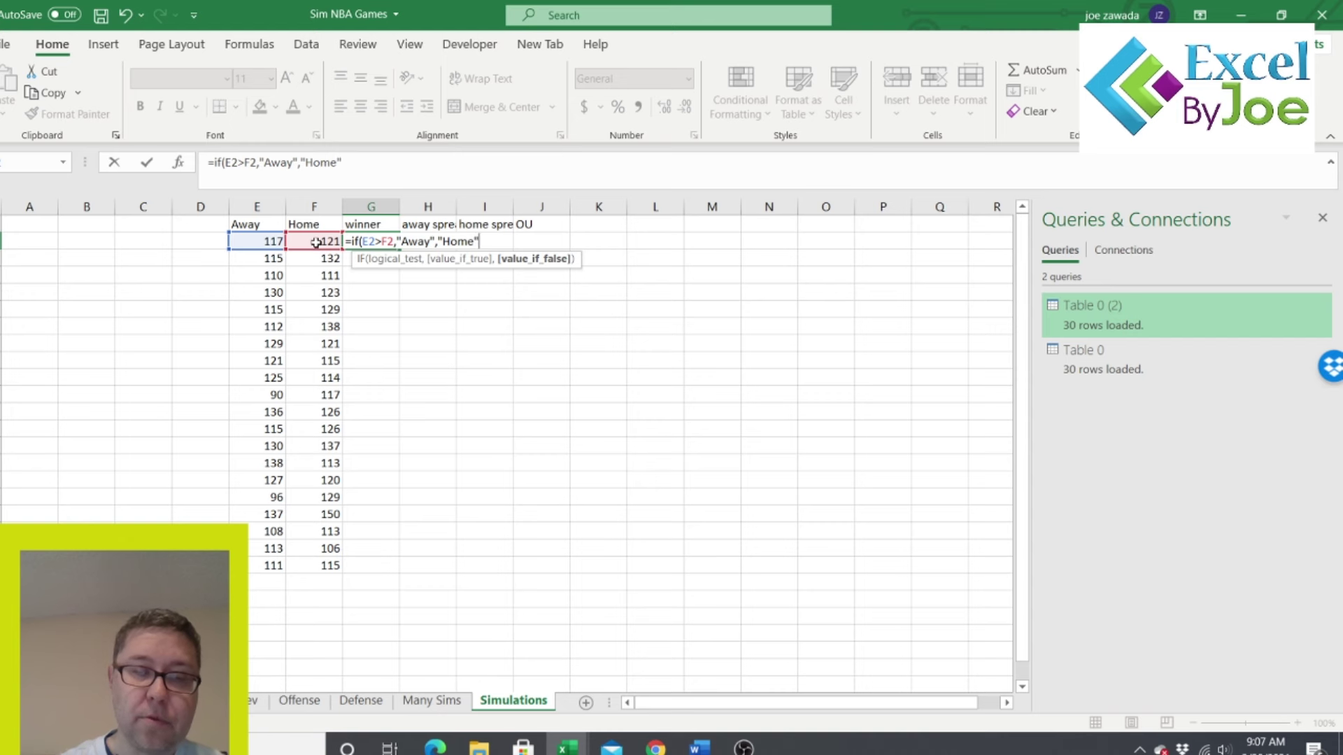
type(")")
key("Return")
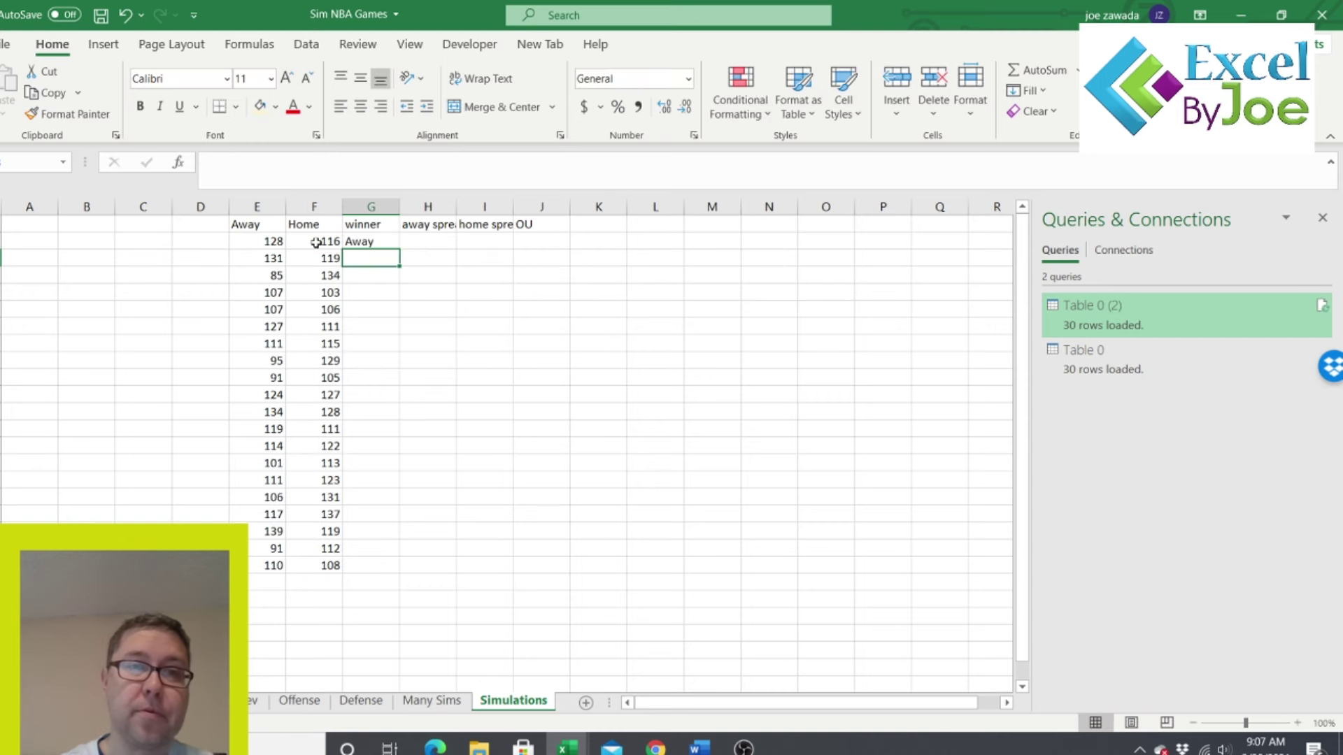
- Fill the winner formula down through all 20 rows of simulated games
left_click(363, 241)
left_click_drag(400, 251, 384, 569)
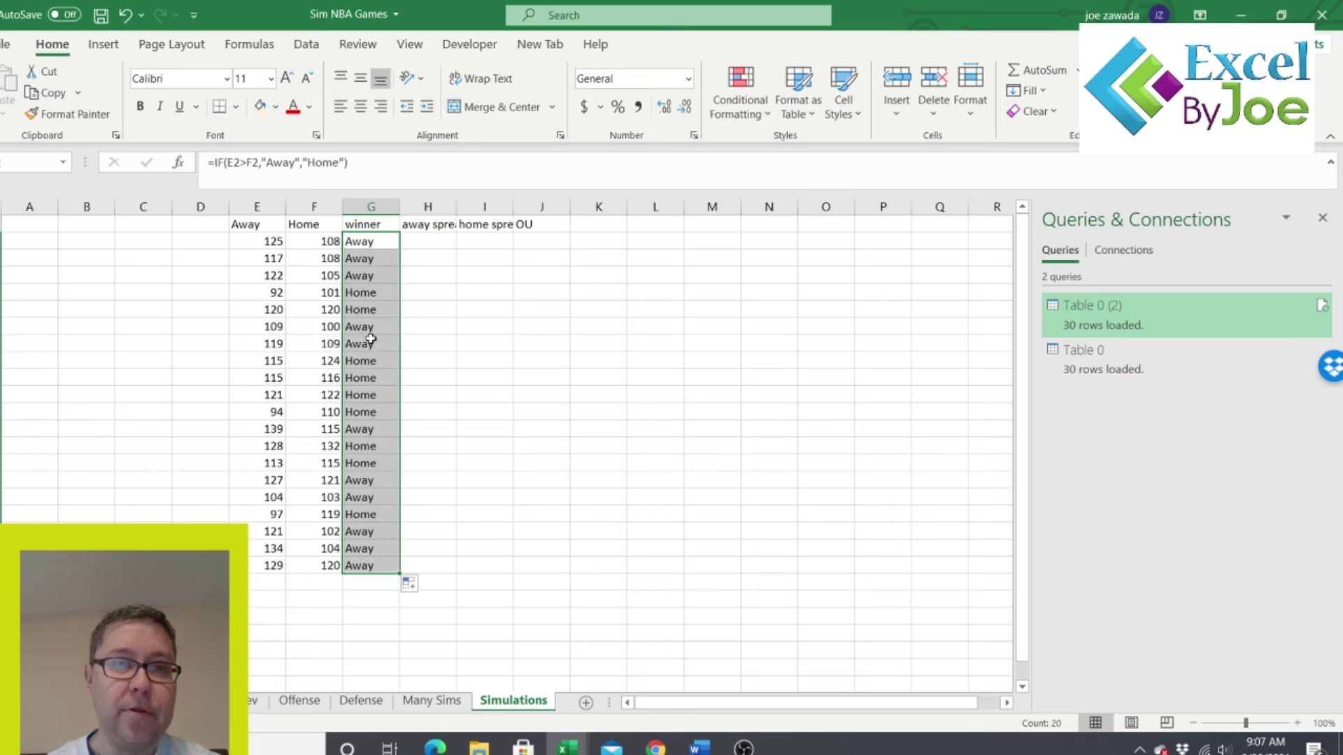
left_click(363, 309)
left_click(370, 242)
left_click(423, 246)
left_click(369, 327)
left_click(367, 397)
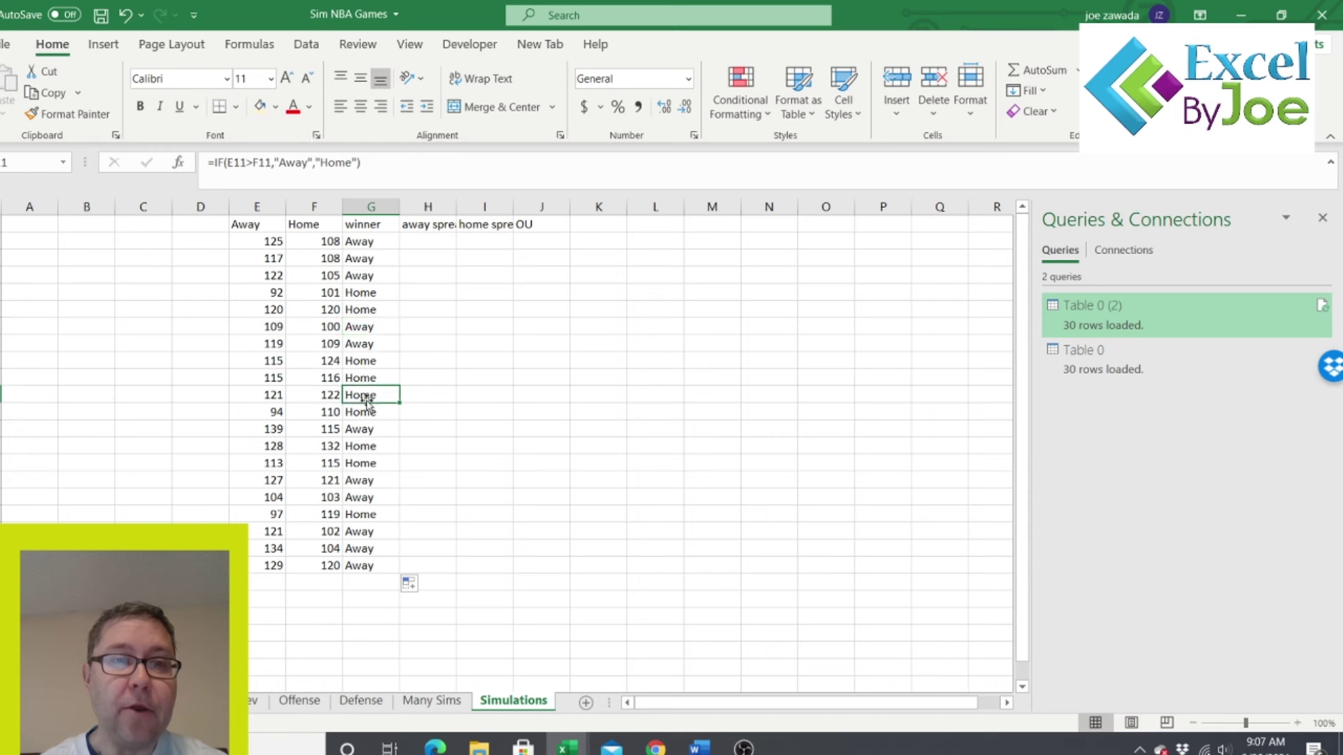
- Change the first winner formula to =IF(E2=F2,"OT",IF(E2>F2,"Away","Home")) and fill it down all 20 simulated games
left_click(367, 242)
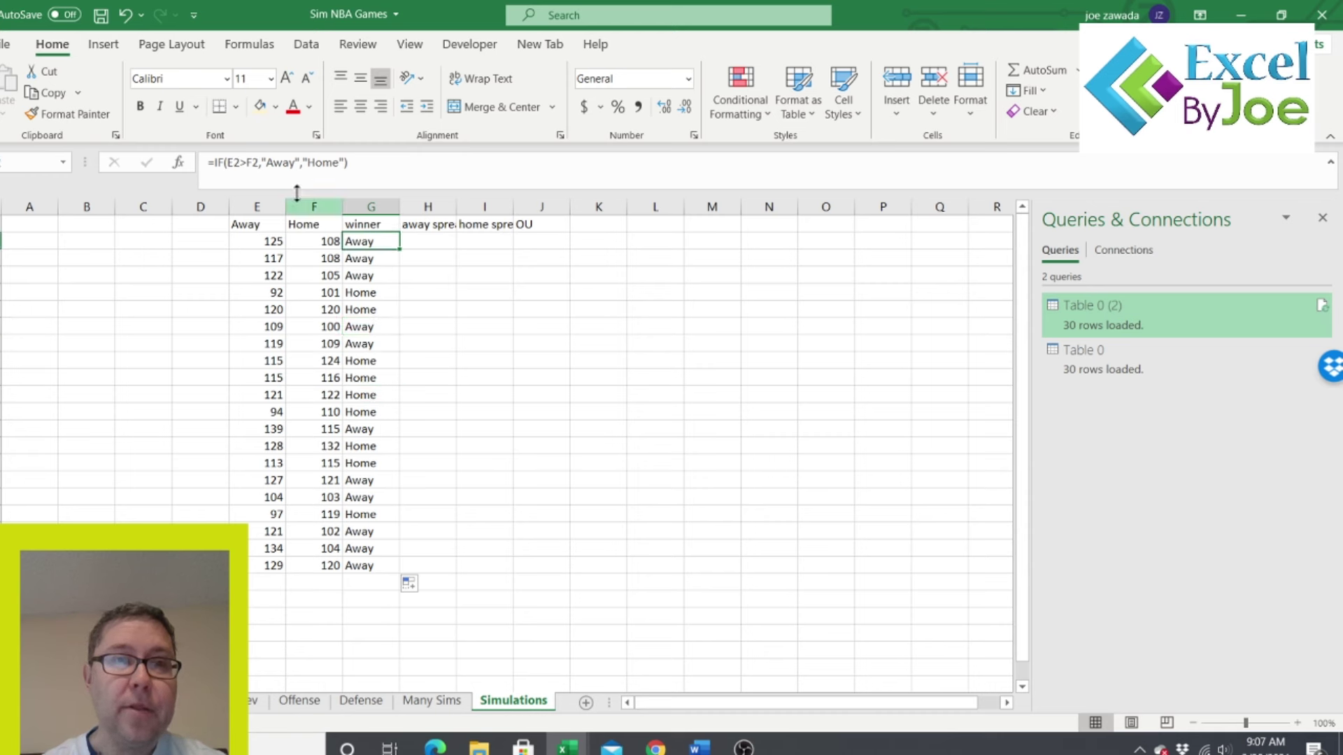
left_click(214, 162)
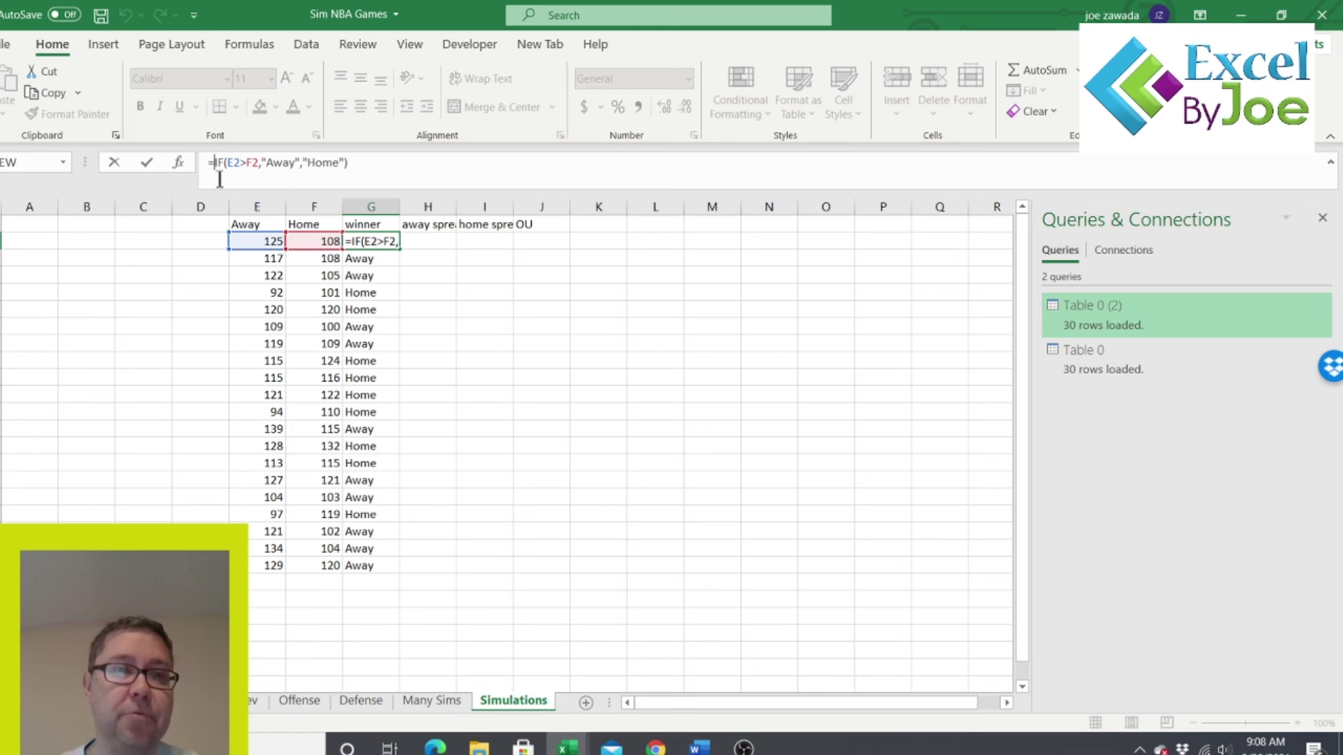
type("if(")
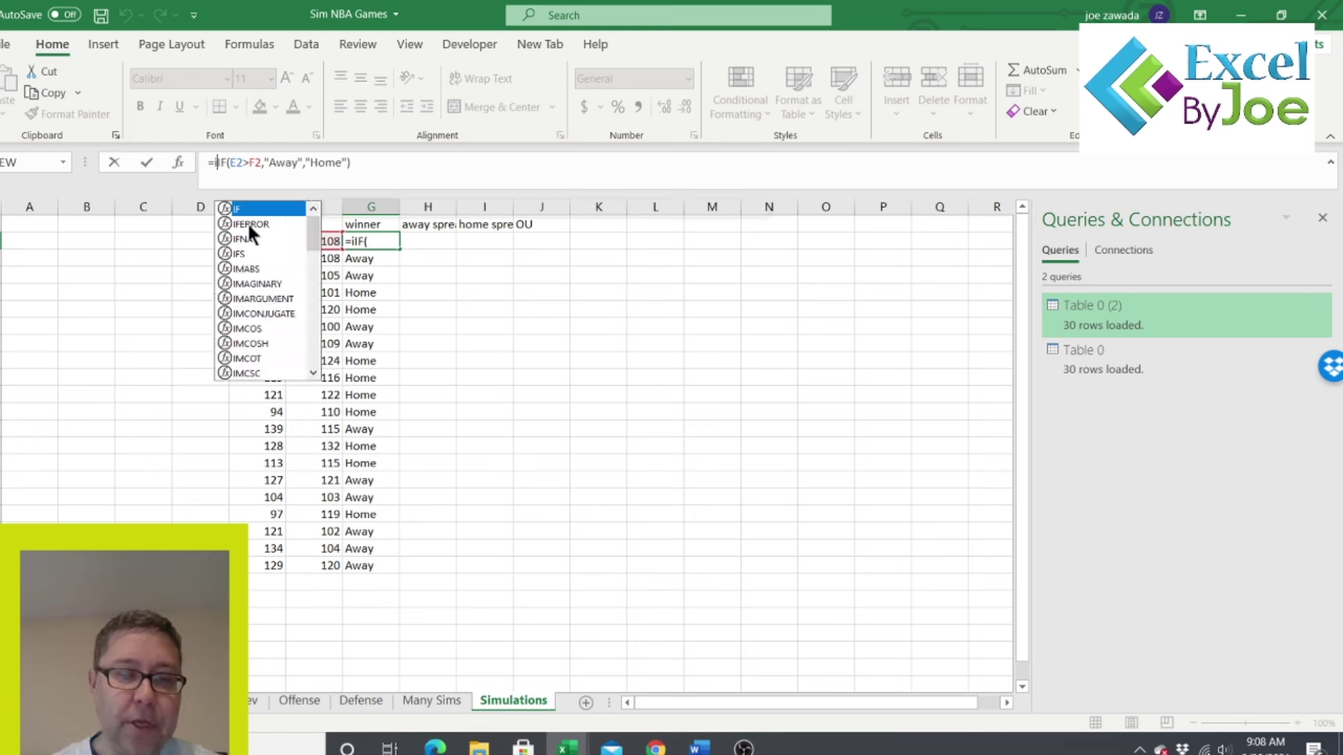
left_click(272, 241)
type("=")
left_click(312, 241)
type(",")
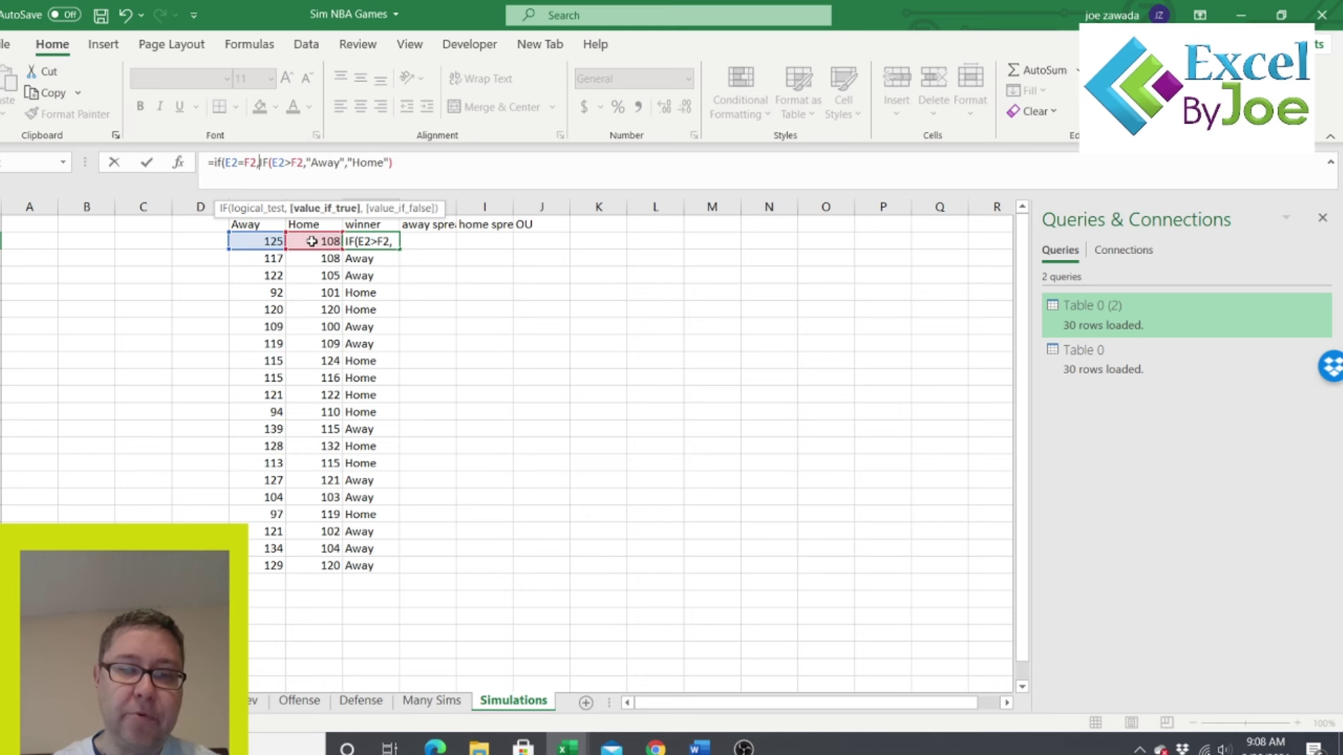
type("\"OT\"")
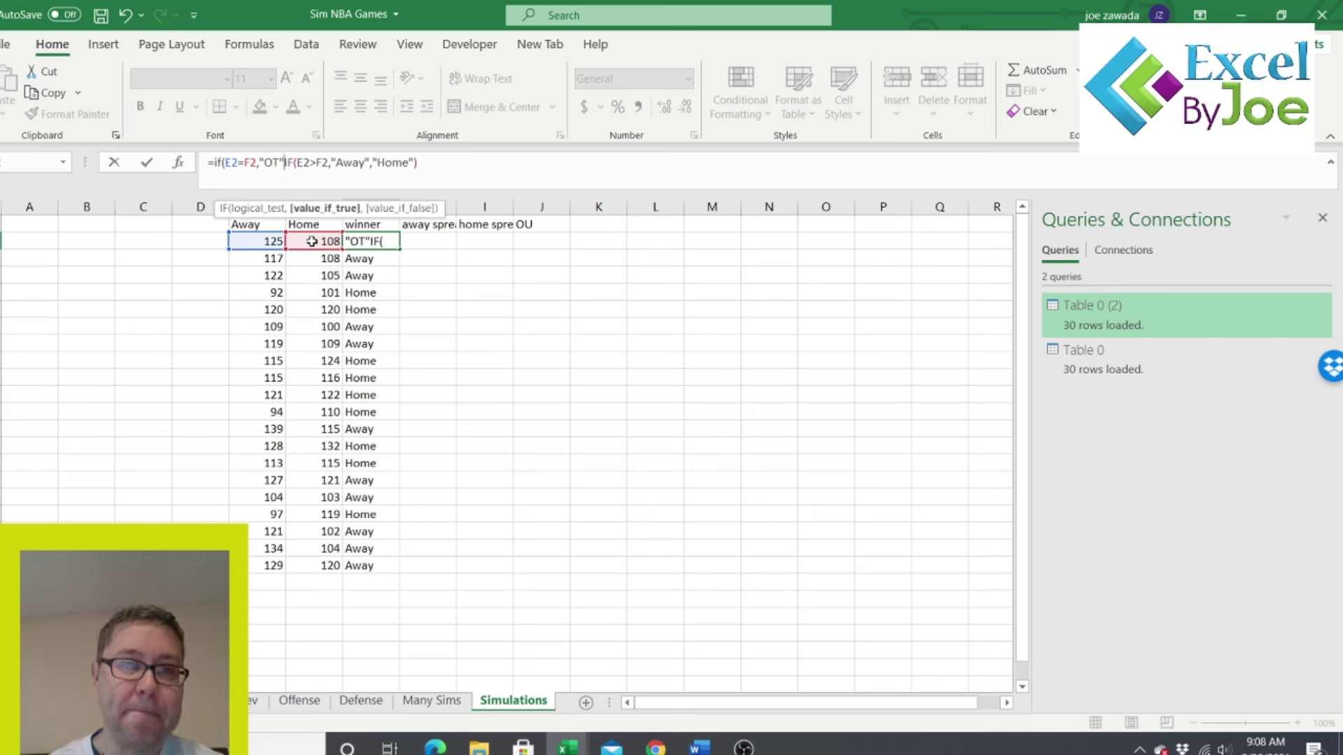
type(",")
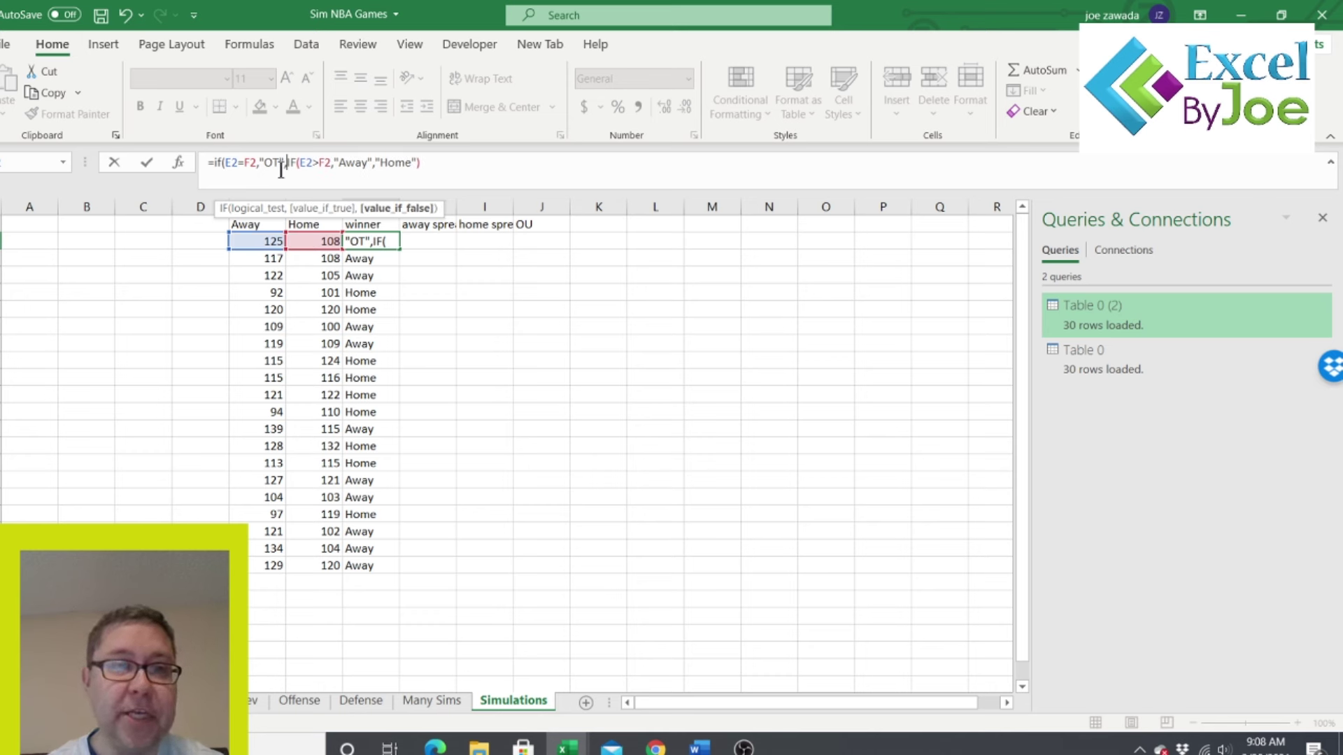
left_click(435, 168)
type(")")
key("Return")
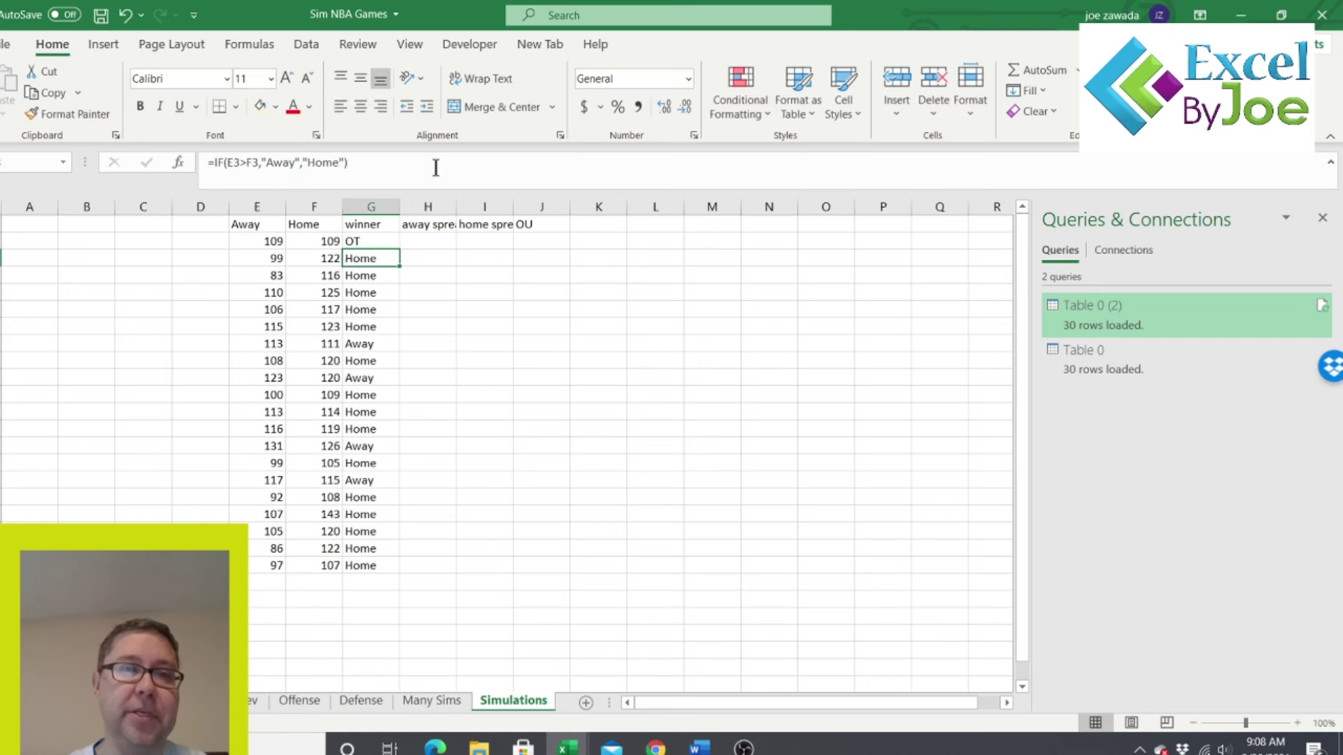
left_click(375, 239)
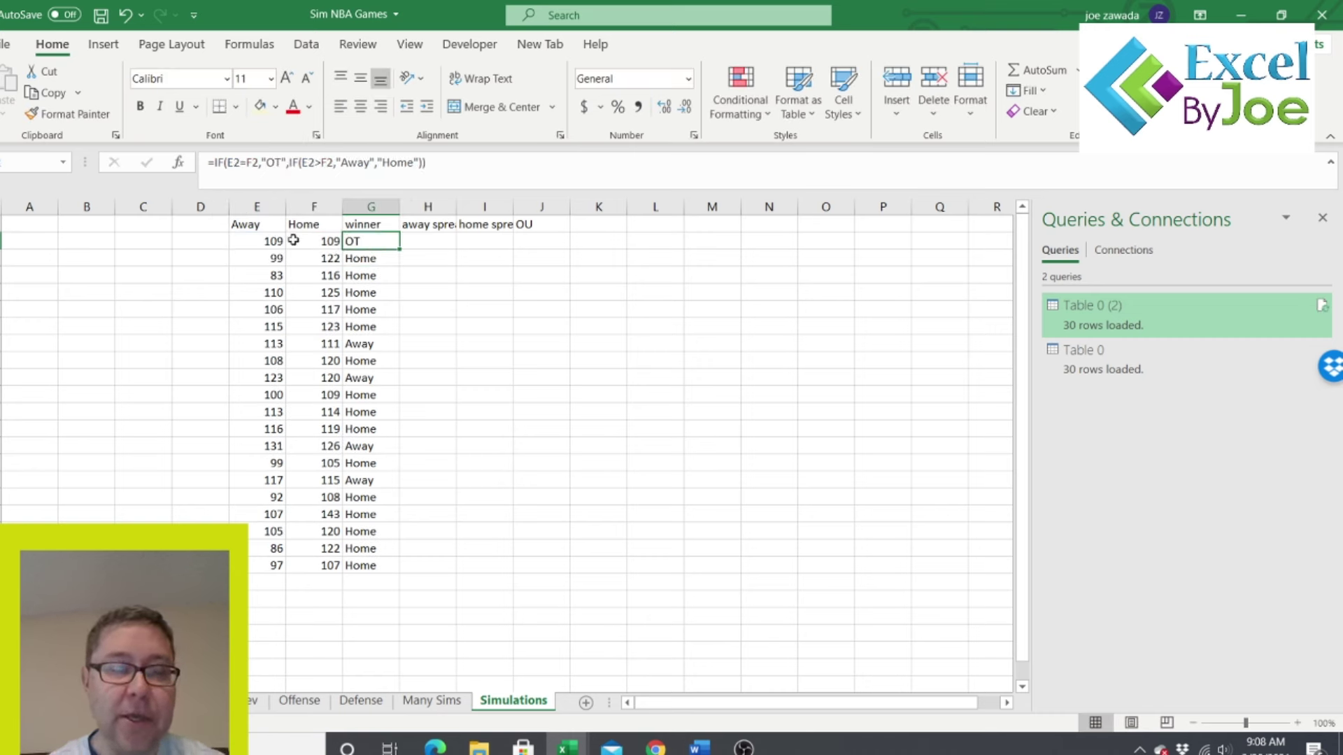
left_click_drag(399, 247, 396, 572)
- Examine the winner column's results against the Away and Home scores across the simulated games
left_click(375, 312)
left_click(354, 366)
left_click(364, 432)
left_click(362, 360)
left_click(363, 273)
left_click(361, 242)
left_click(361, 321)
left_click(363, 393)
left_click(363, 447)
left_click(378, 242)
- Widen the away spread column and enter =IF(E2+'Many Sims'!E4>Simulations!F2,"W","L") in its first cell
left_click(428, 242)
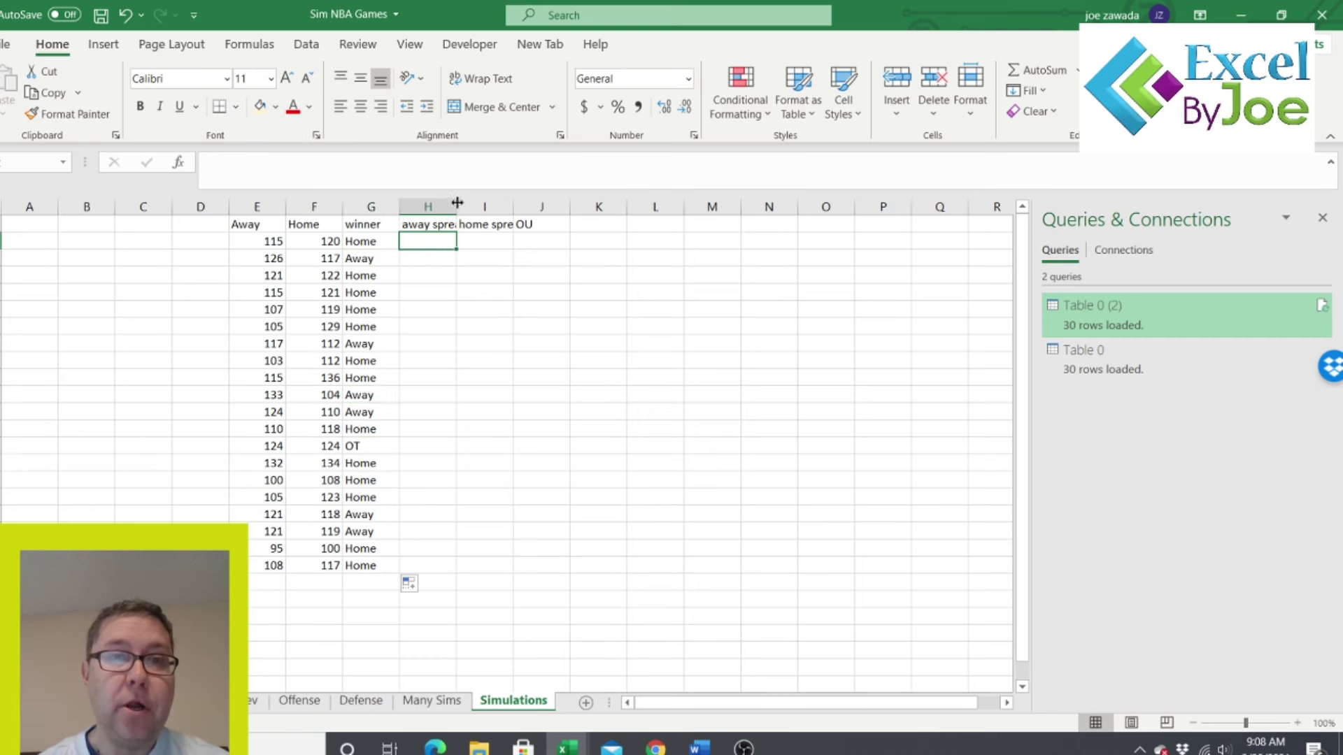
left_click_drag(456, 203, 504, 205)
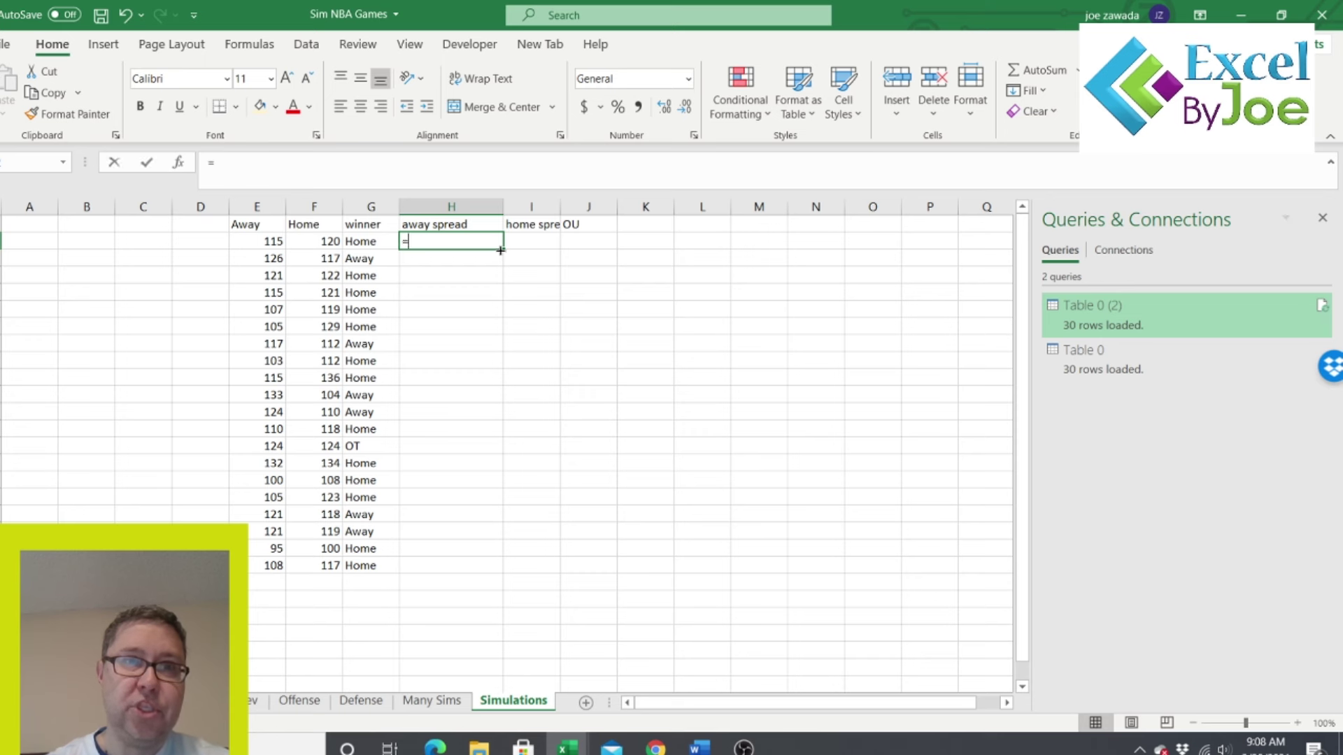
type("if(")
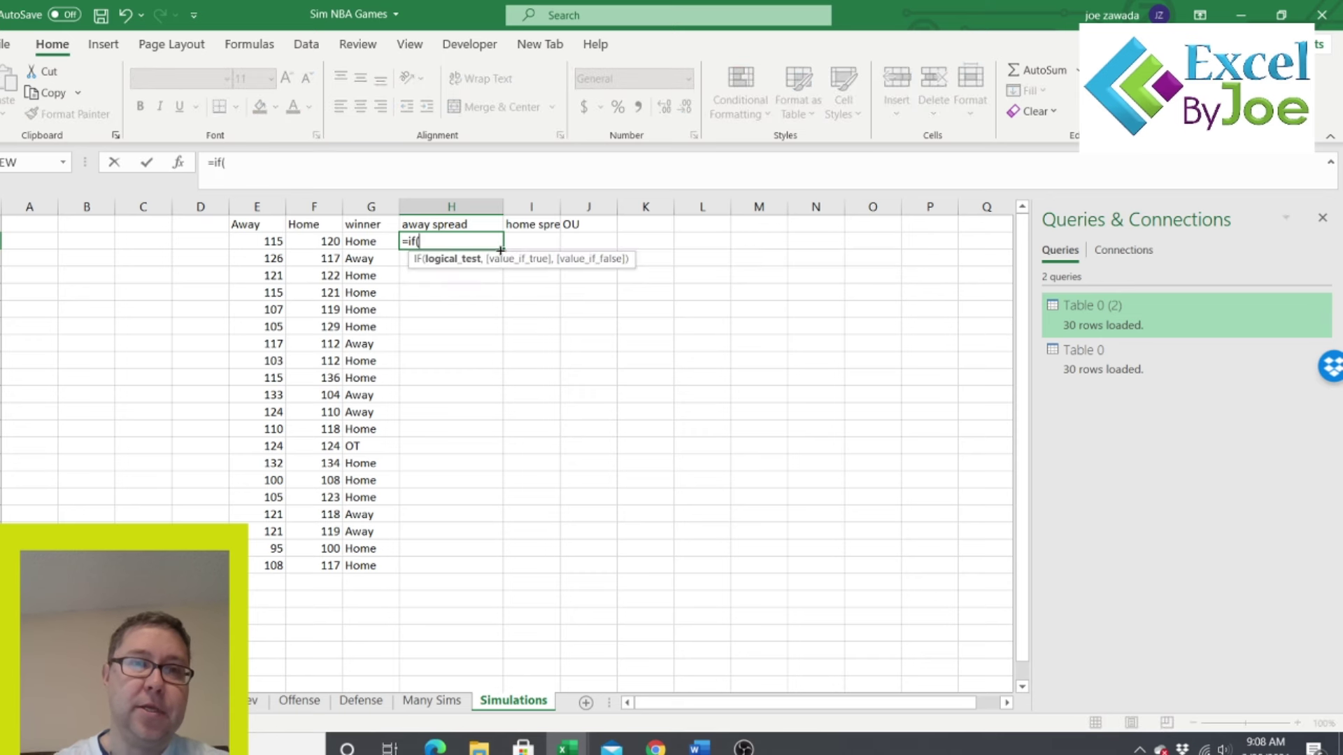
left_click(254, 241)
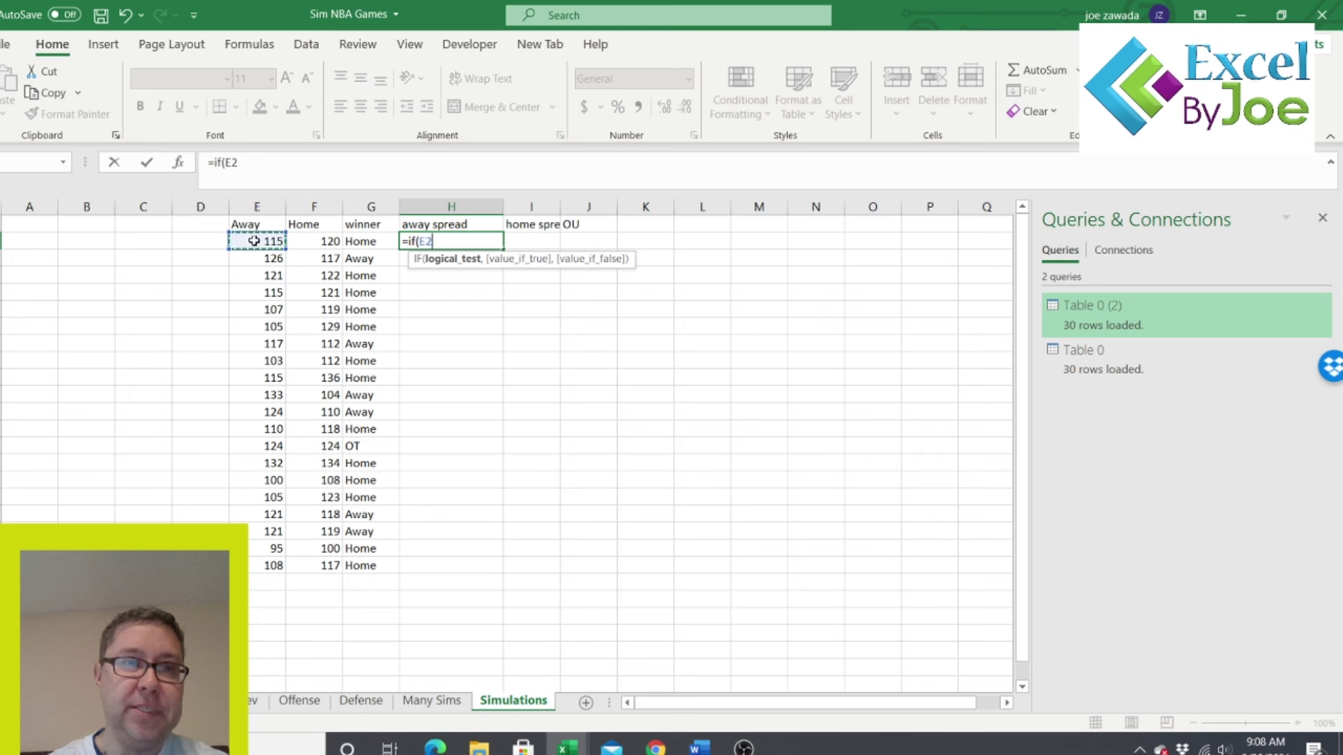
type("+")
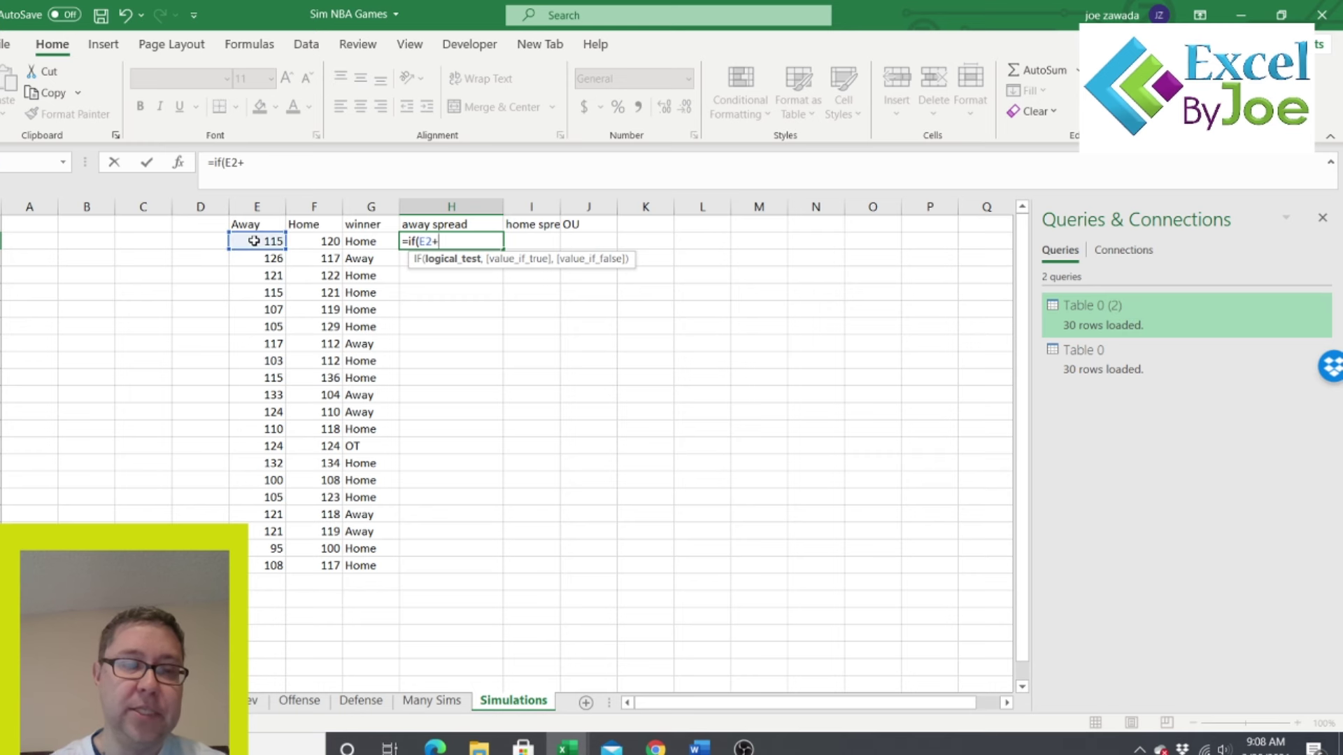
left_click(432, 701)
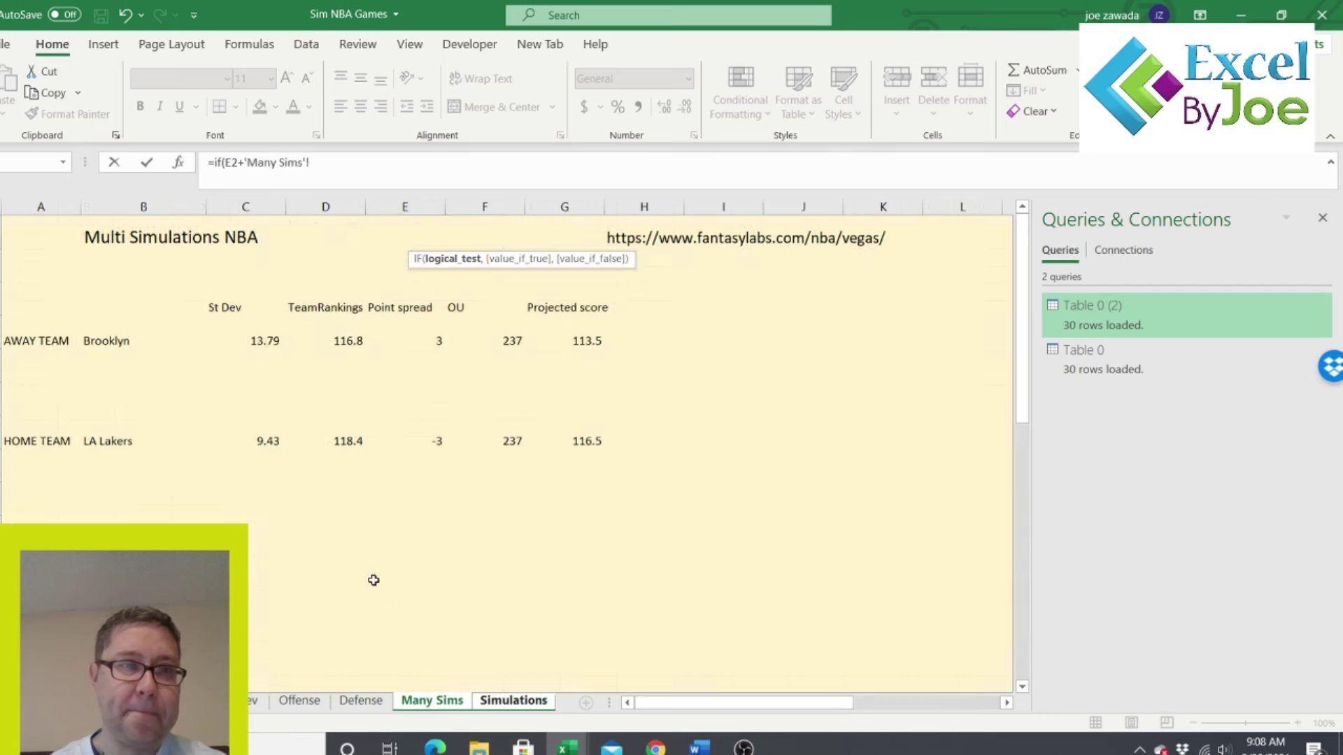
left_click(421, 340)
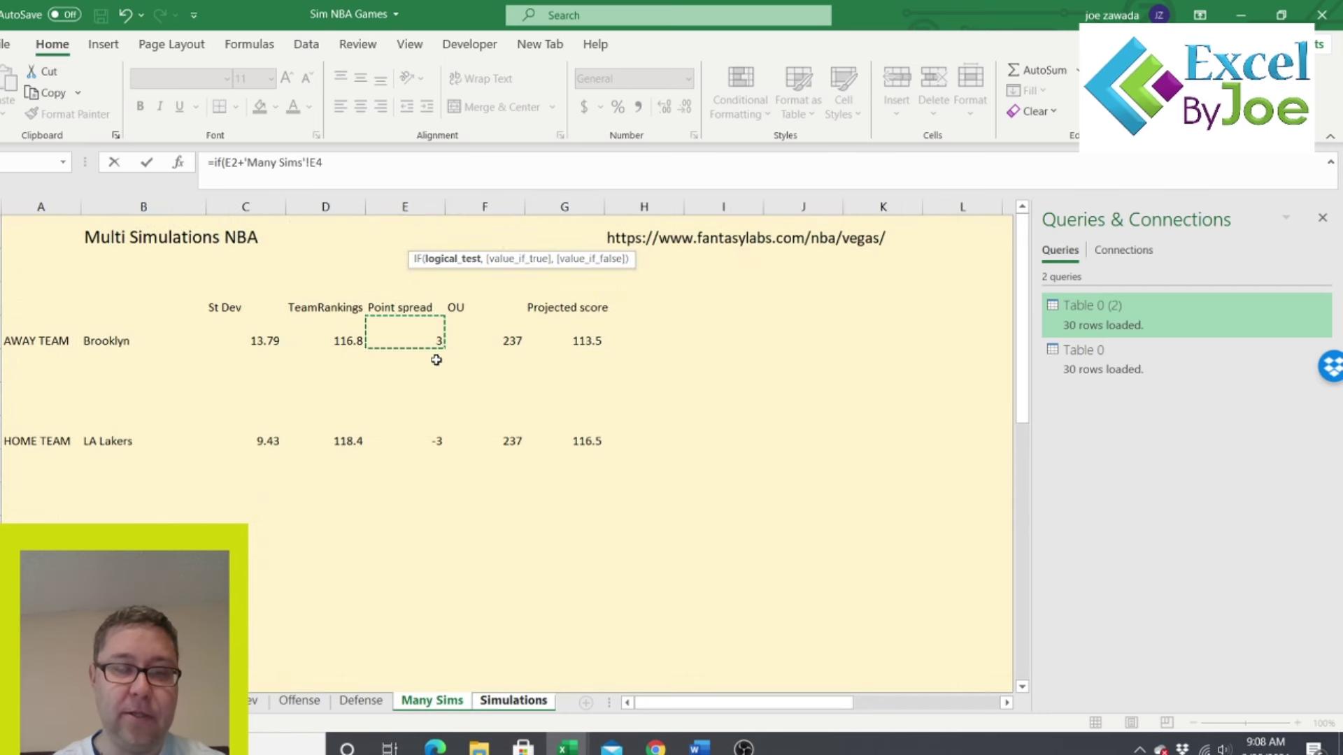
type(">")
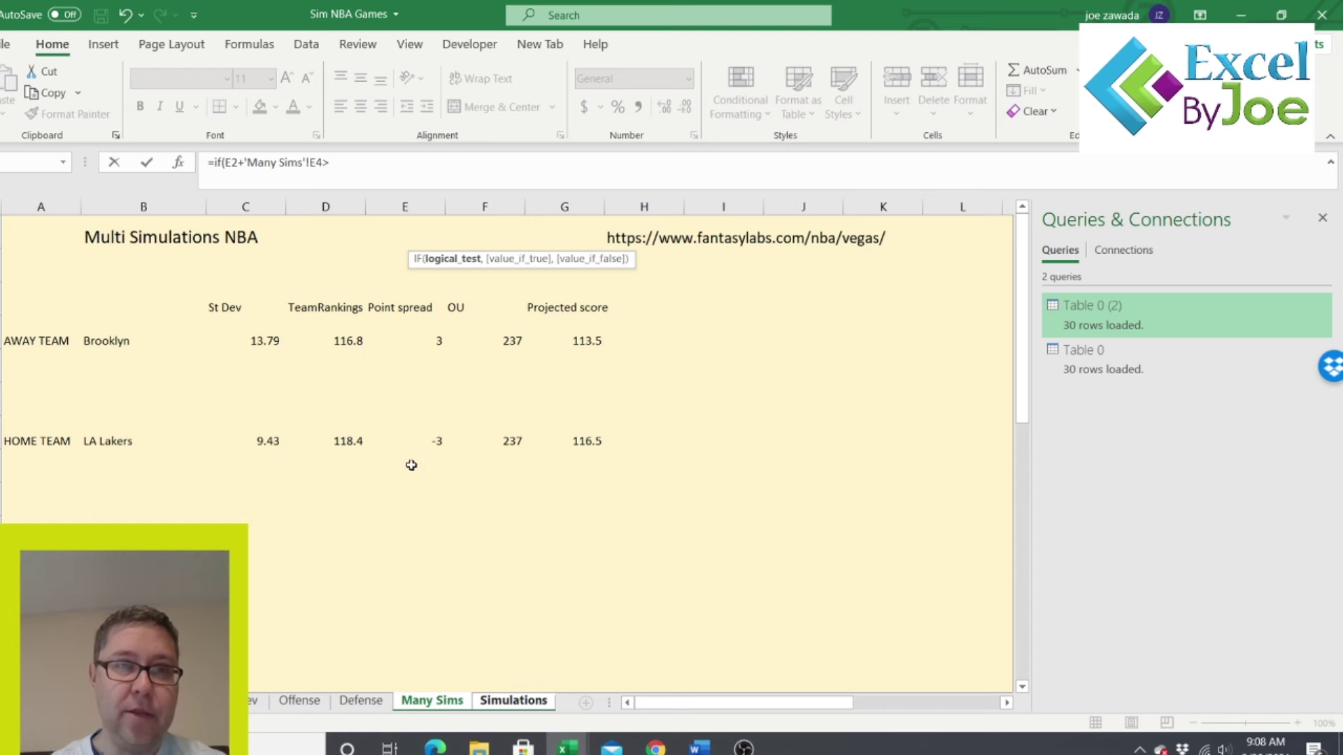
left_click(509, 701)
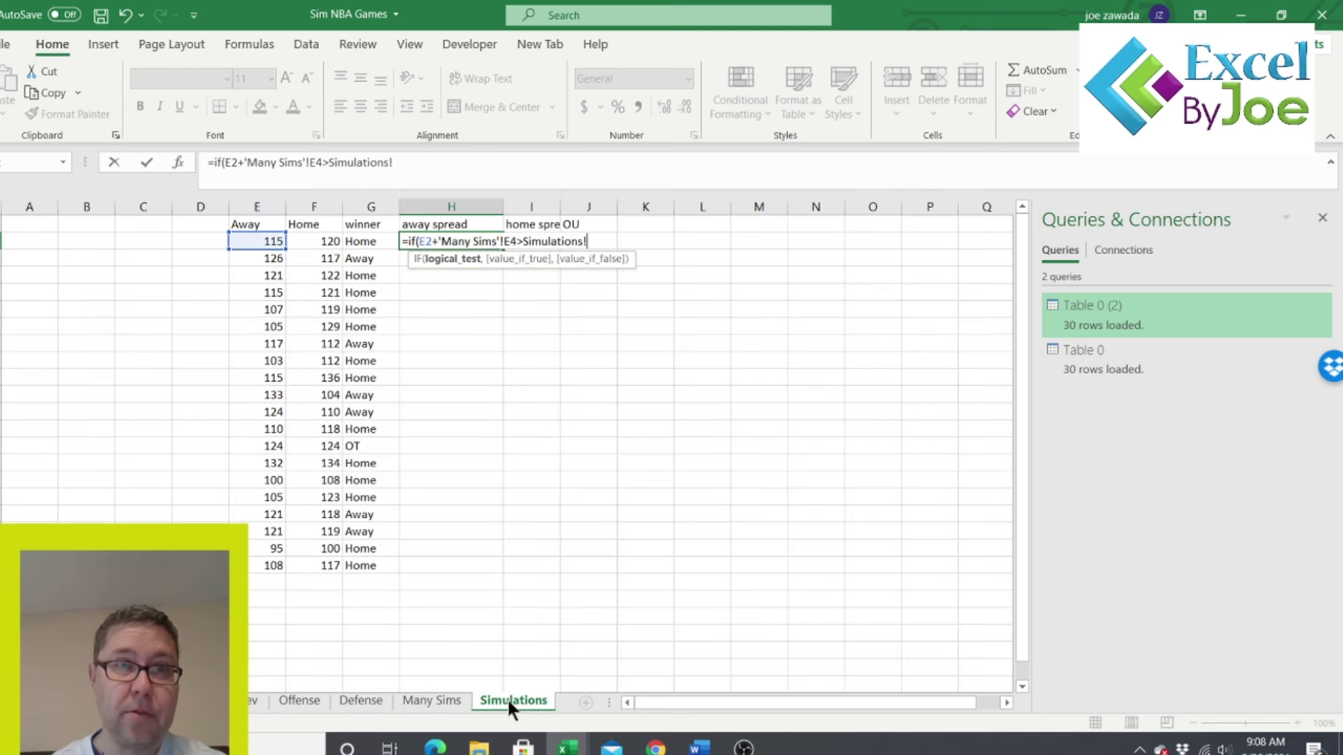
left_click(319, 240)
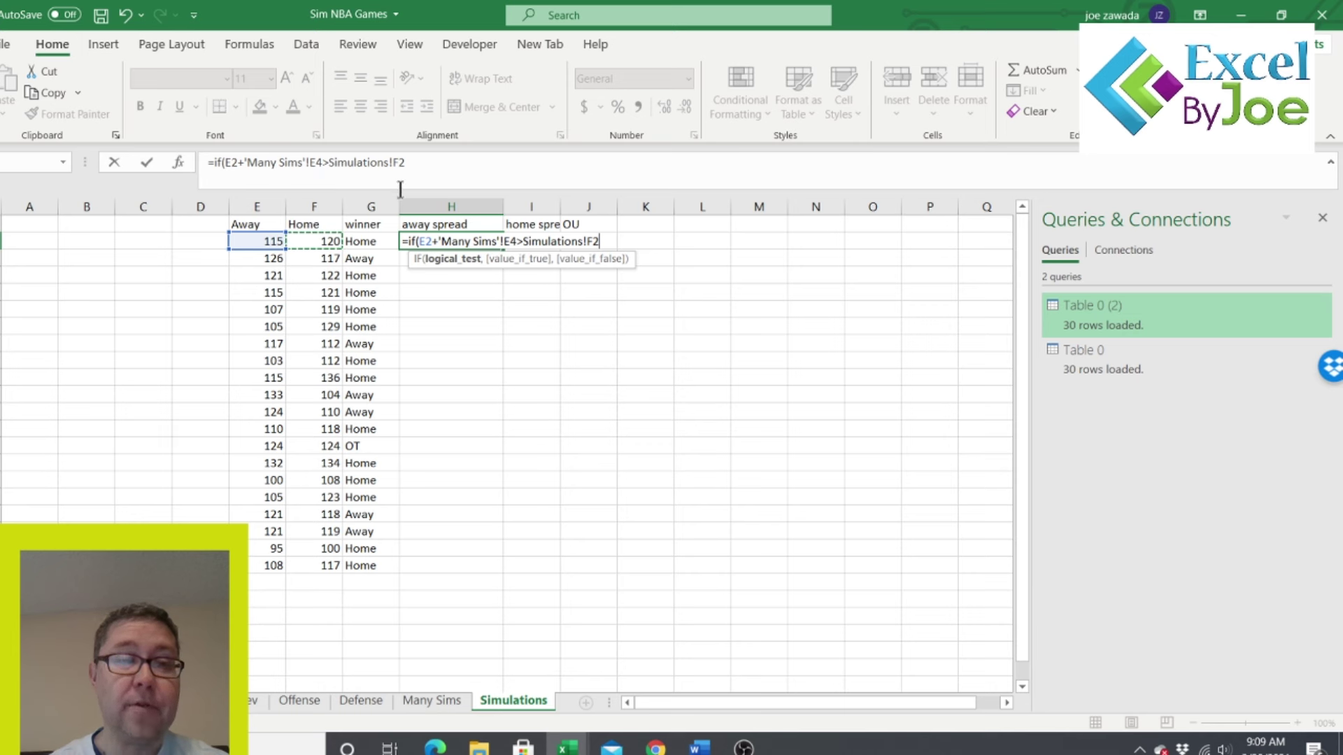
type(",\"W")
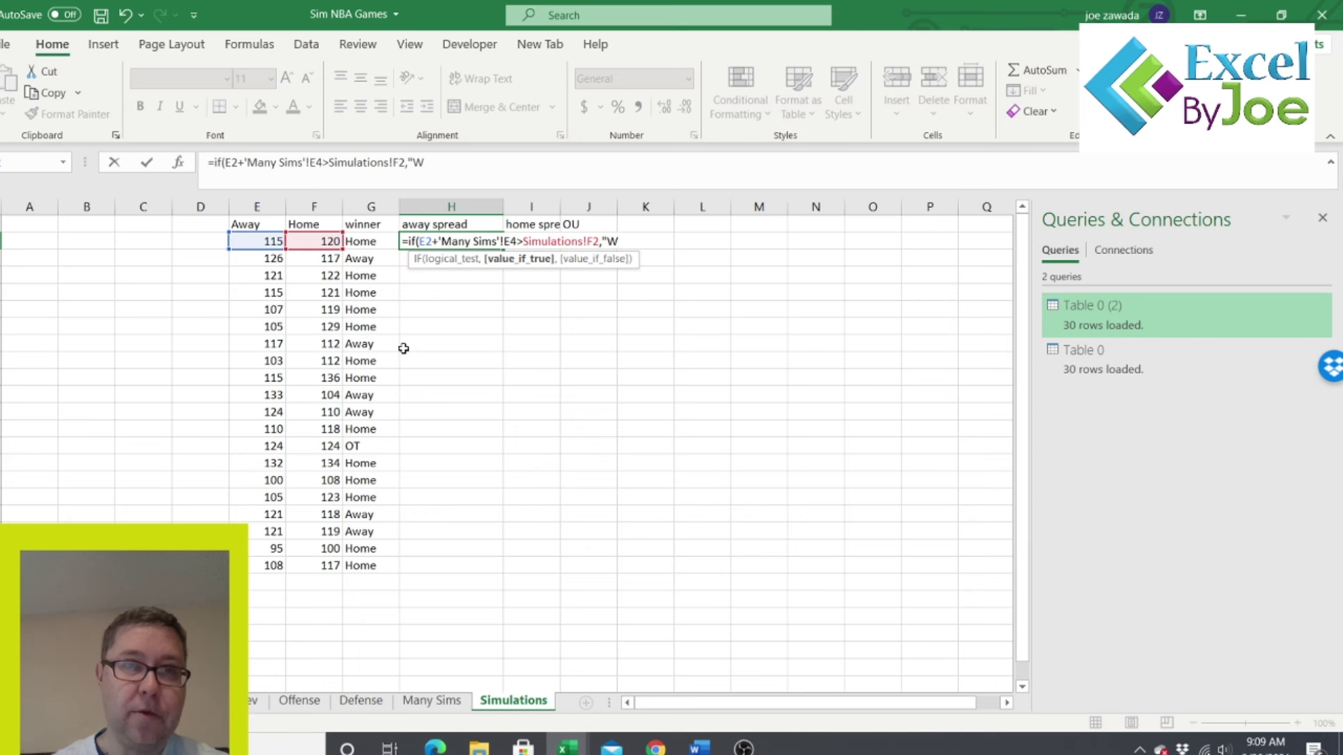
type("\",\"L\"")
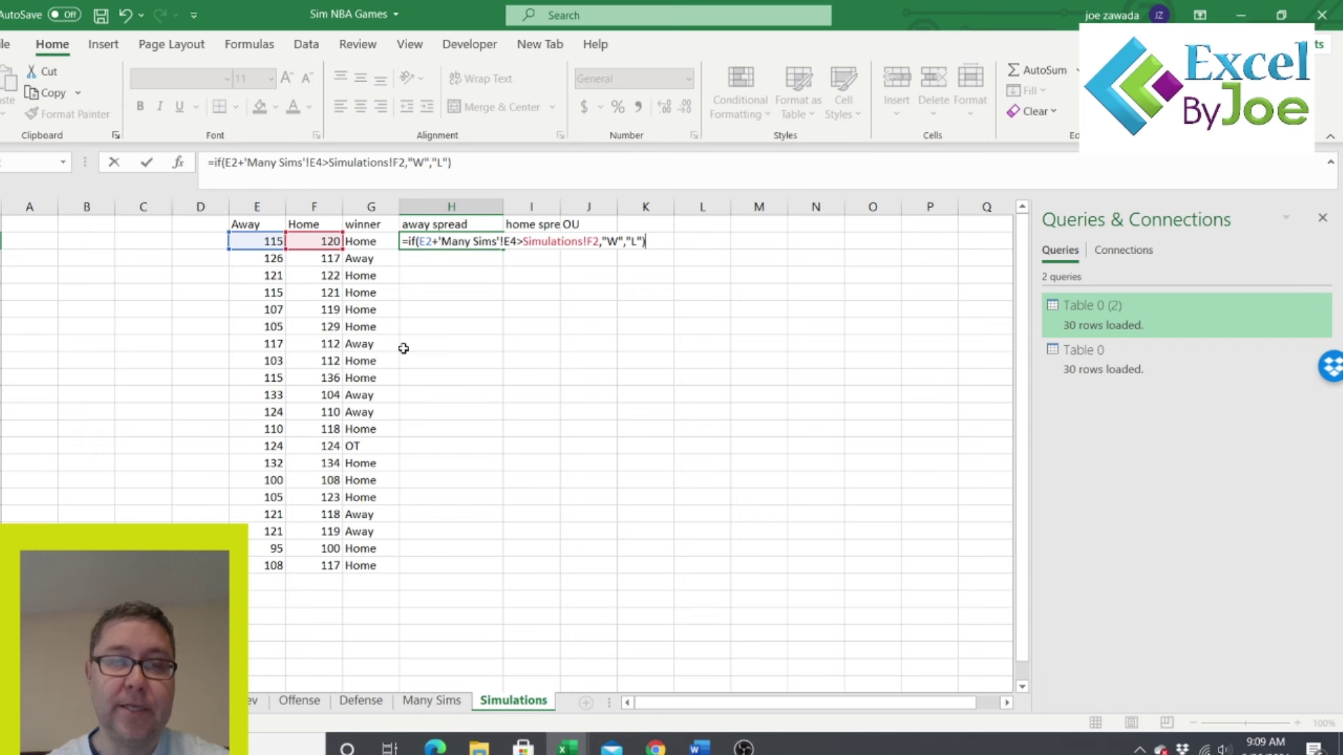
key("ctrl+Return")
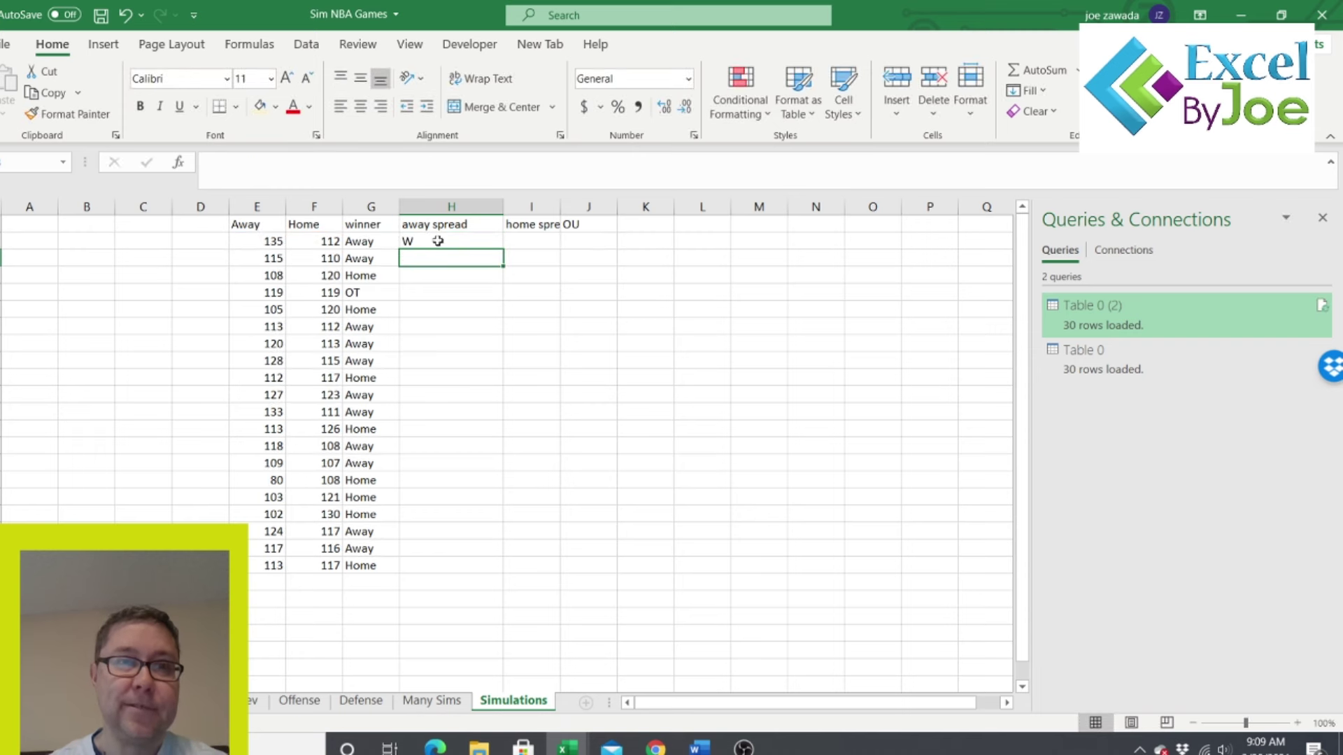
- Fill the away spread formula down through all 20 rows of simulated games
left_click_drag(490, 296, 480, 571)
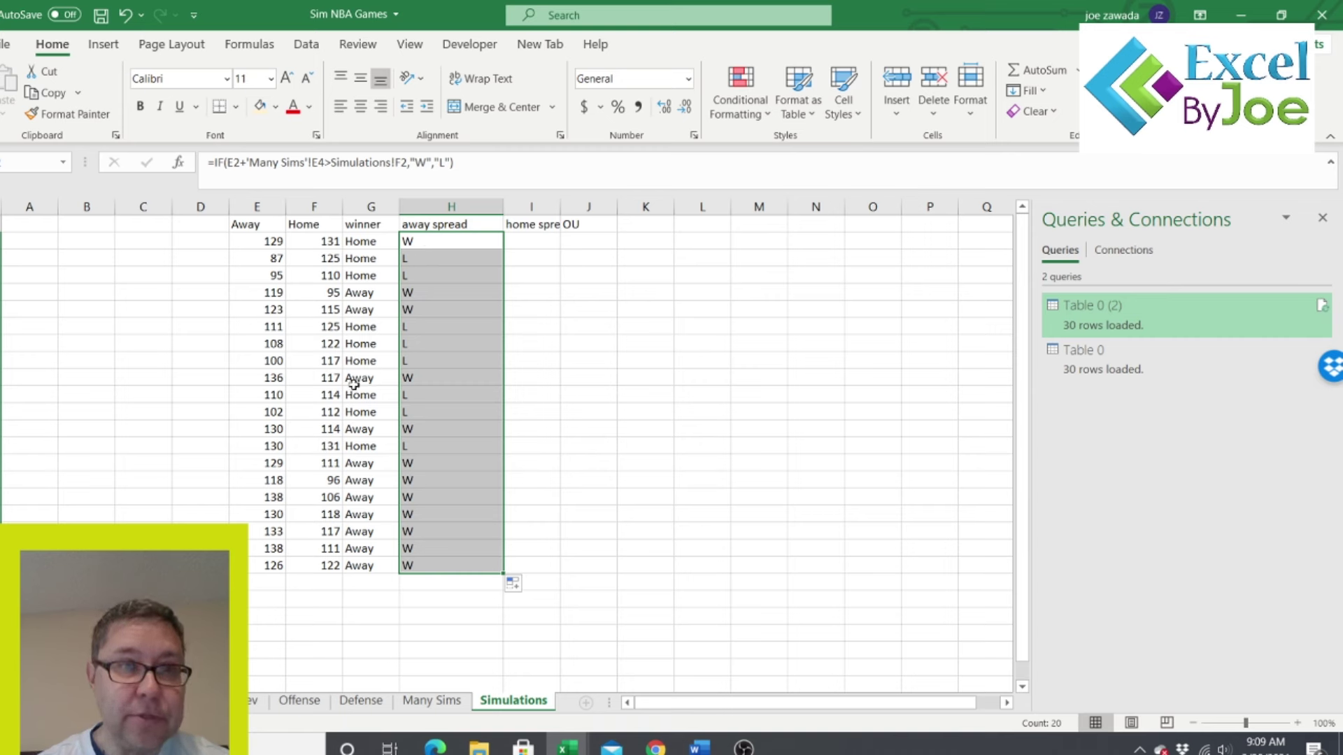
left_click(284, 397)
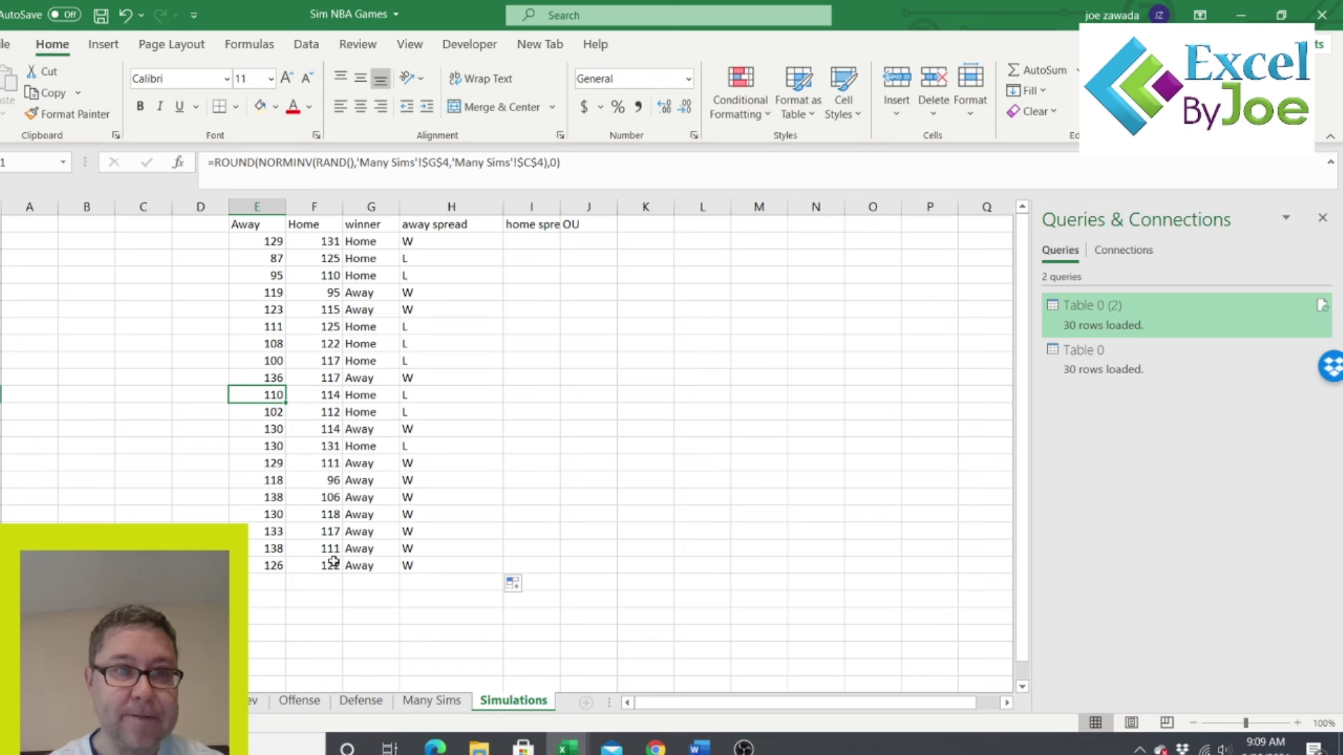
left_click(264, 567)
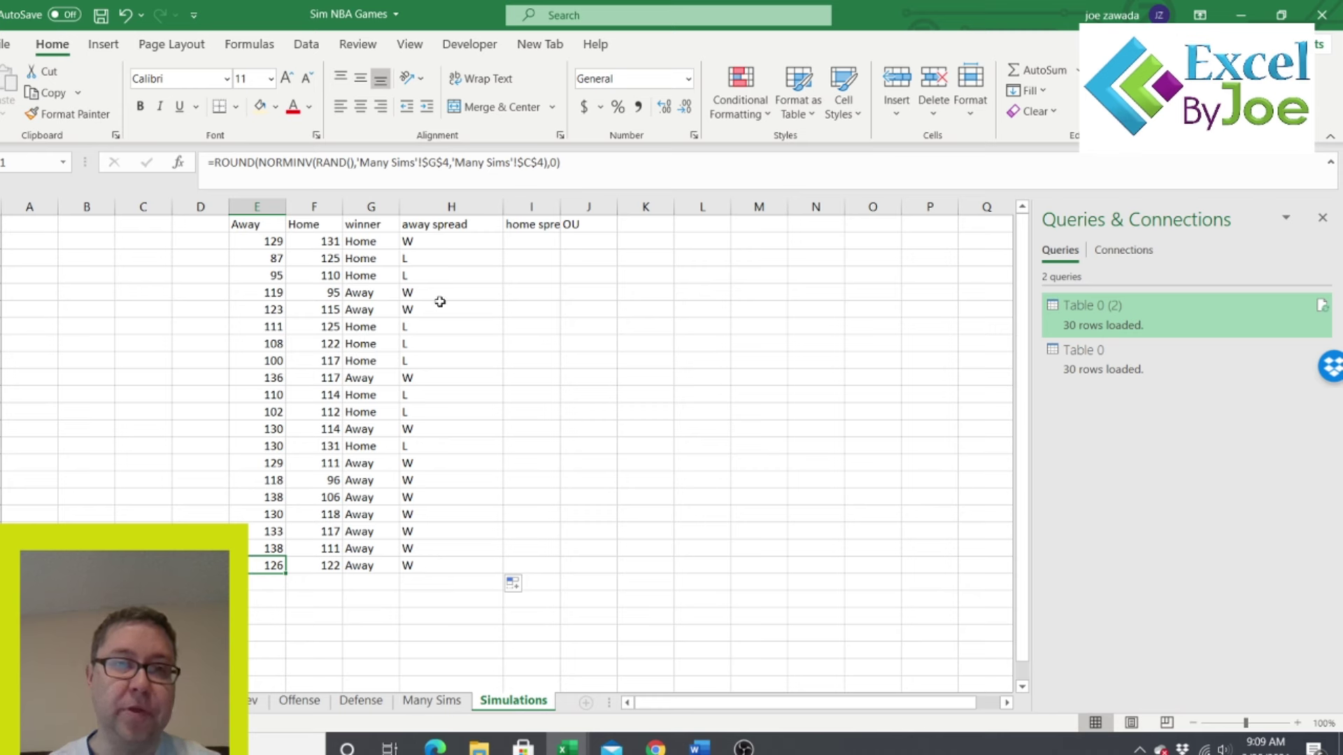
left_click(440, 570)
left_click(524, 242)
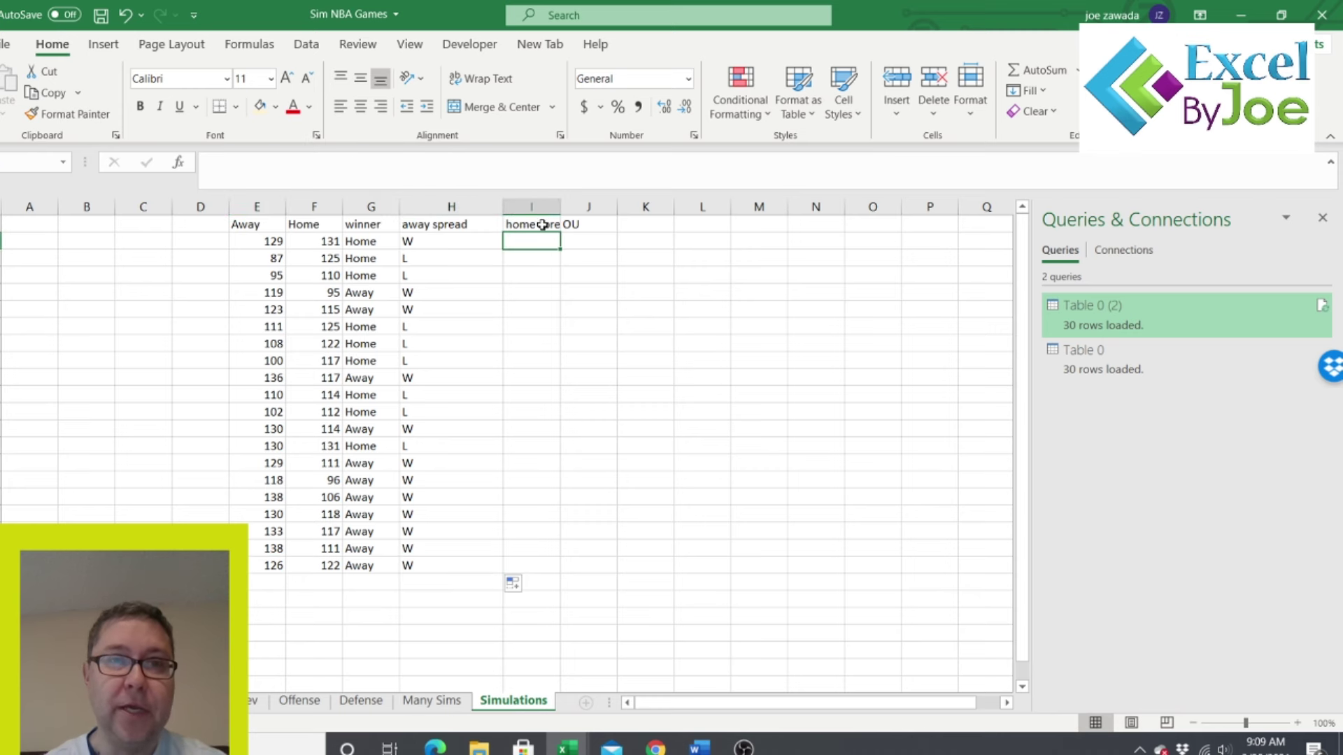
- Widen the home spread column to fit its heading and start an IF formula in its first cell
left_click_drag(564, 205, 598, 210)
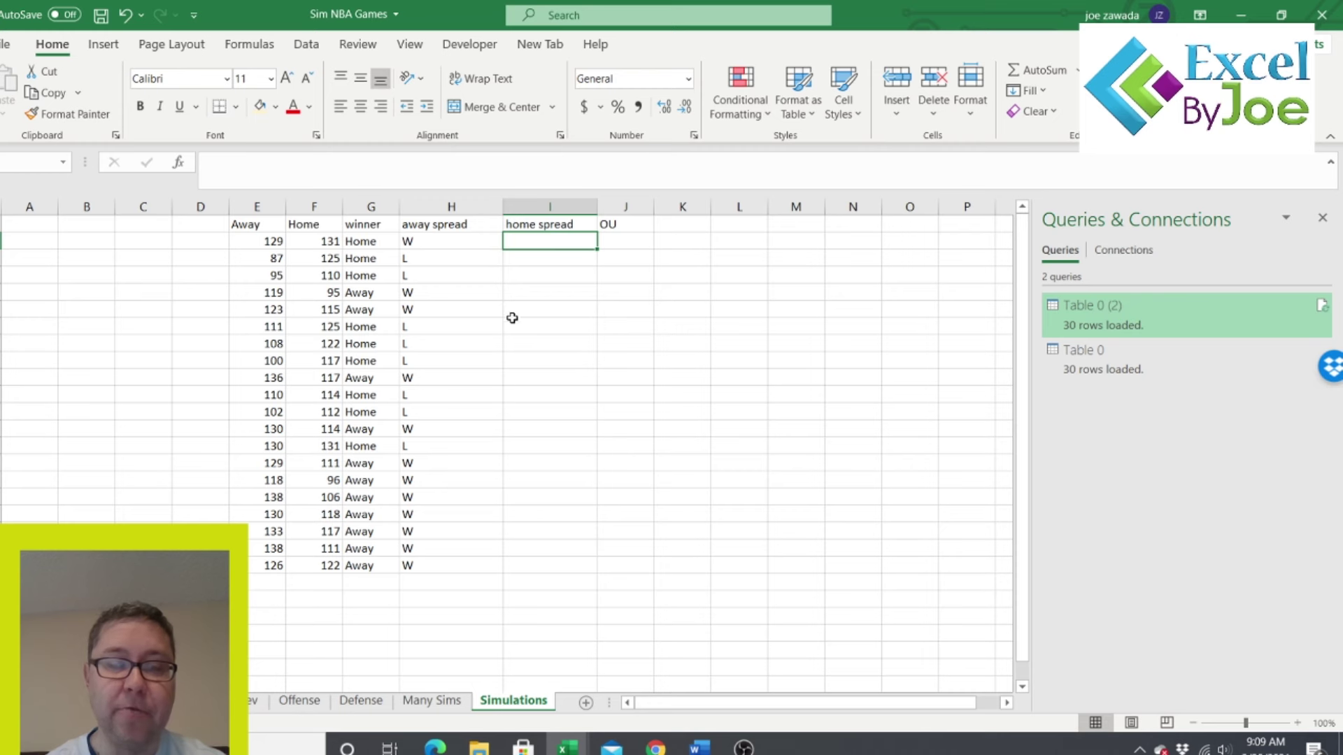
type("=if")
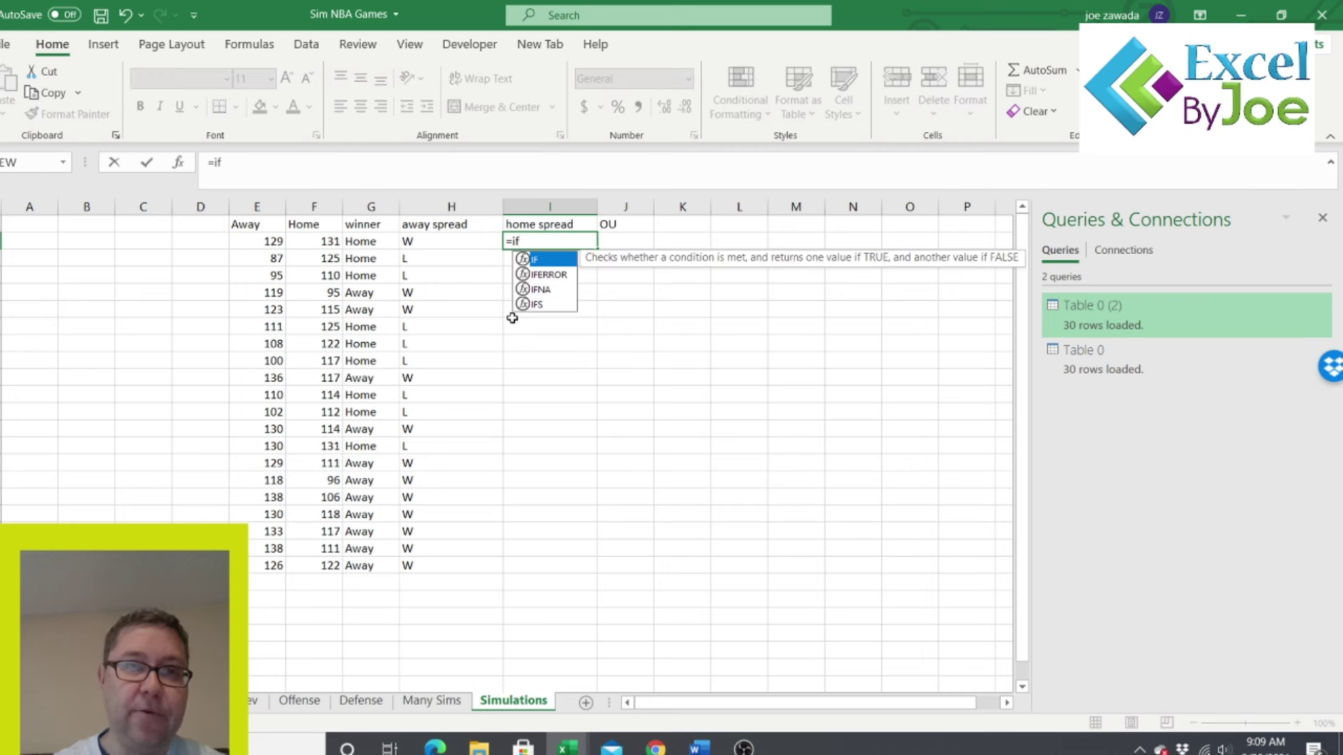
key("Escape")
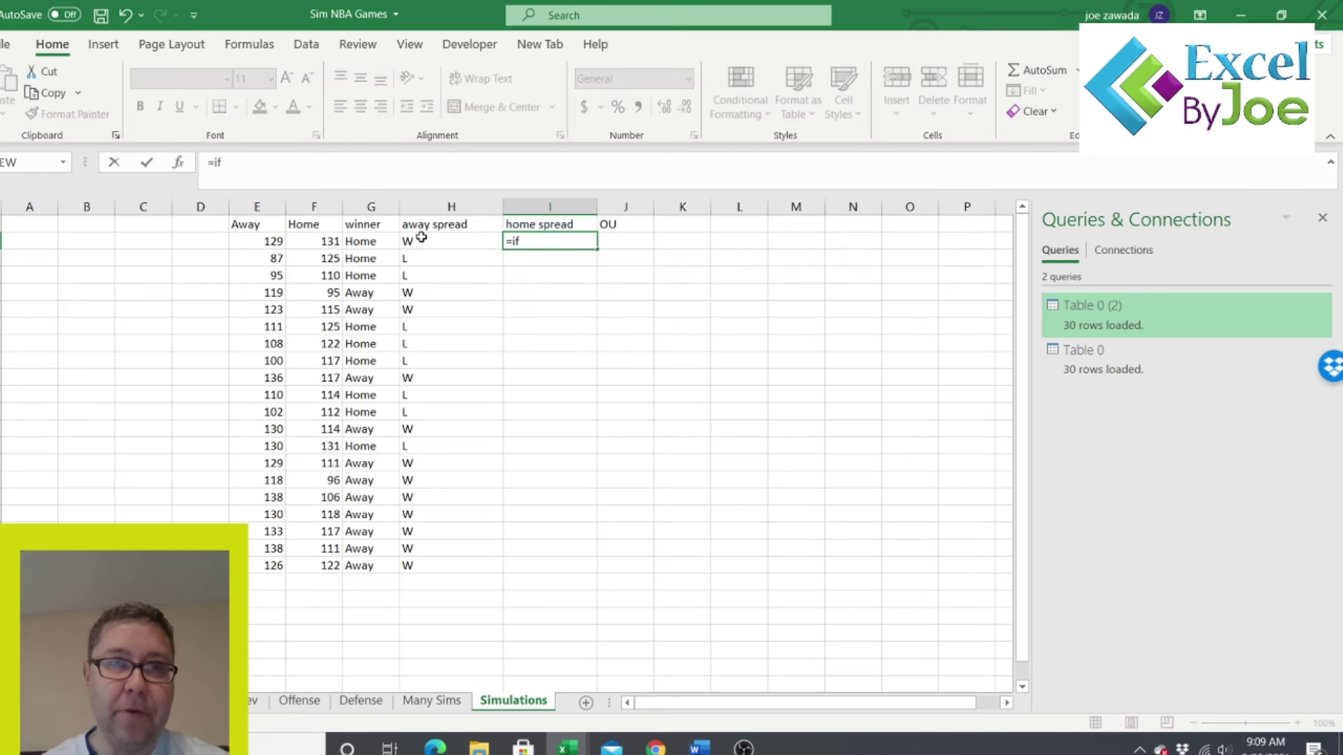
- Change the first away spread formula to =IF(E2+'Many Sims'!$E$4>Simulations!F2,"W","L") so the point spread reference is absolute
left_click(467, 240)
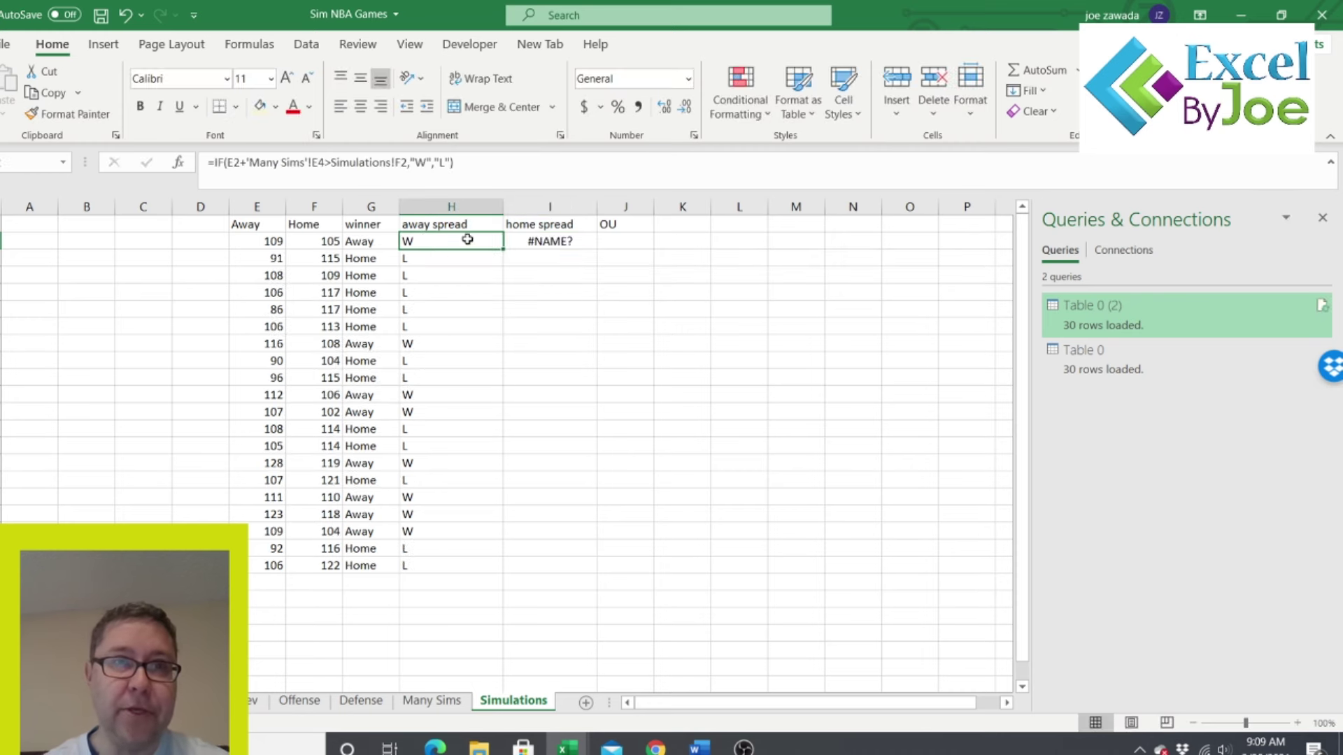
left_click(397, 163)
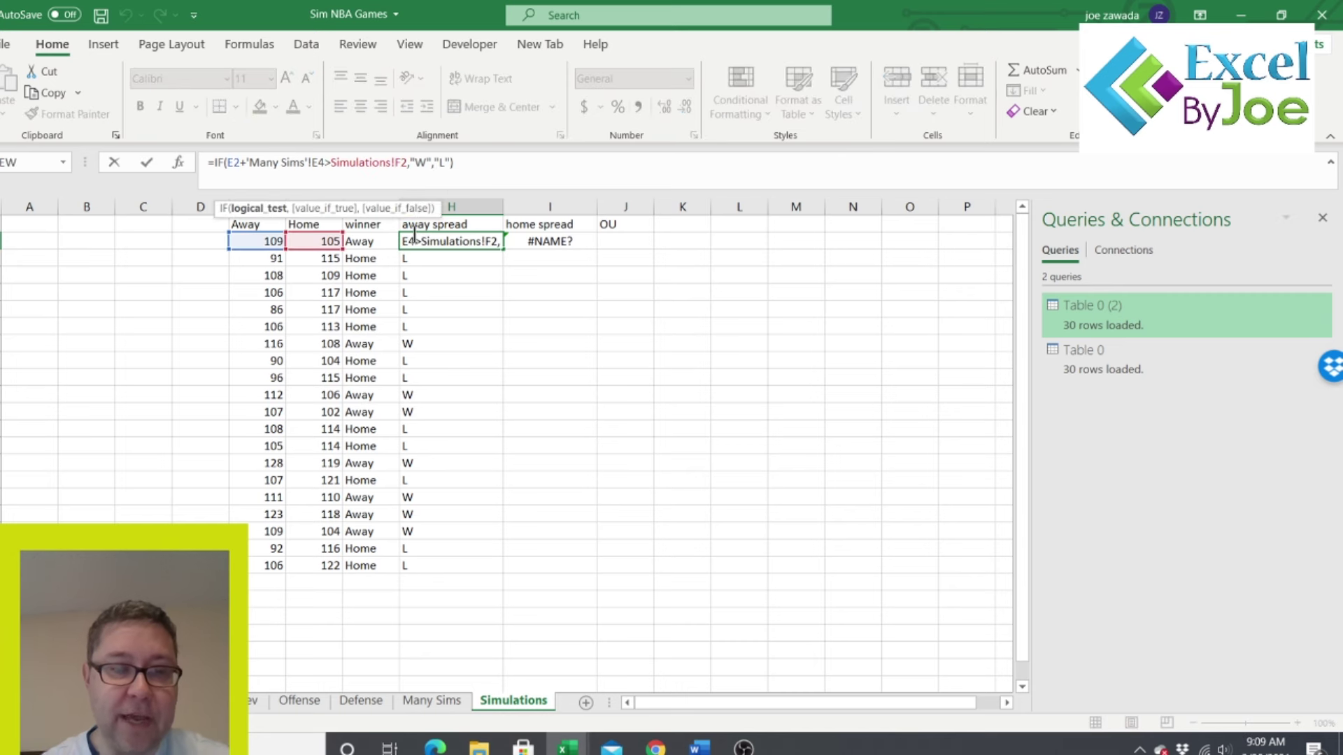
type("$")
key("Home")
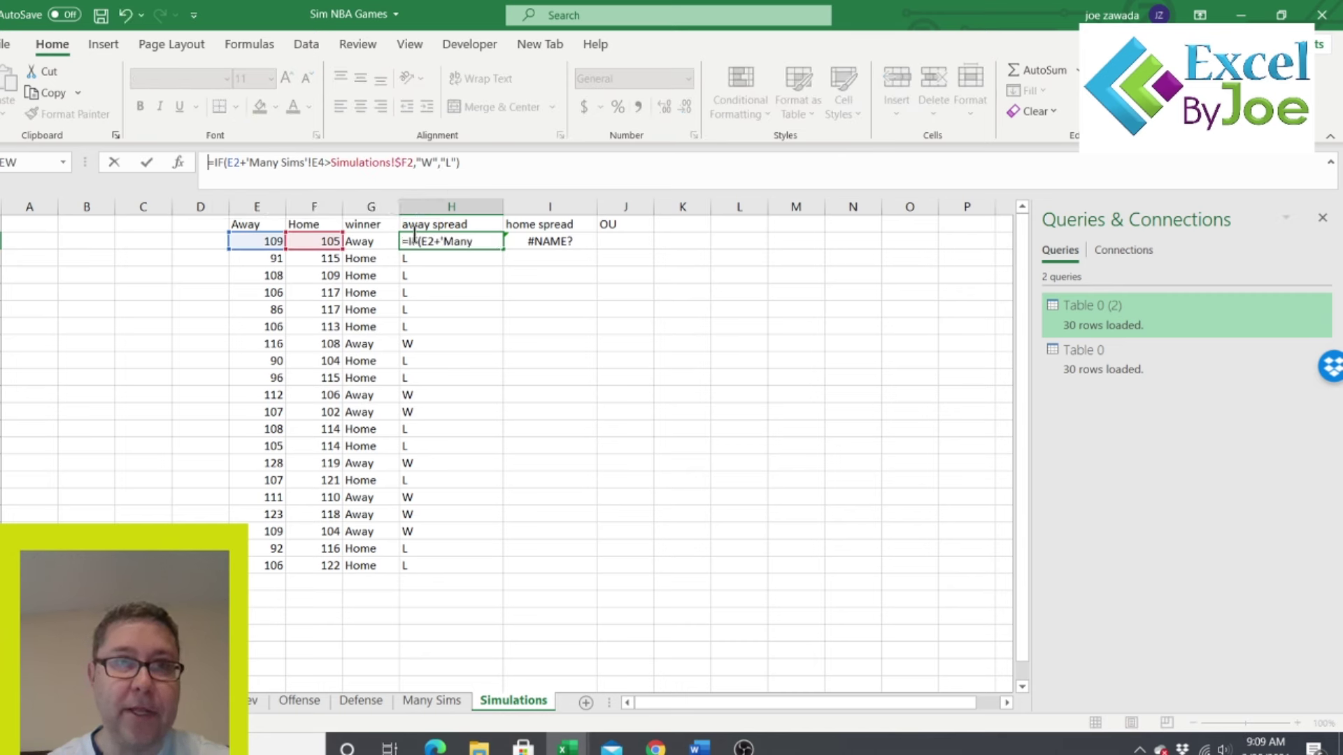
left_click(398, 162)
key("Delete")
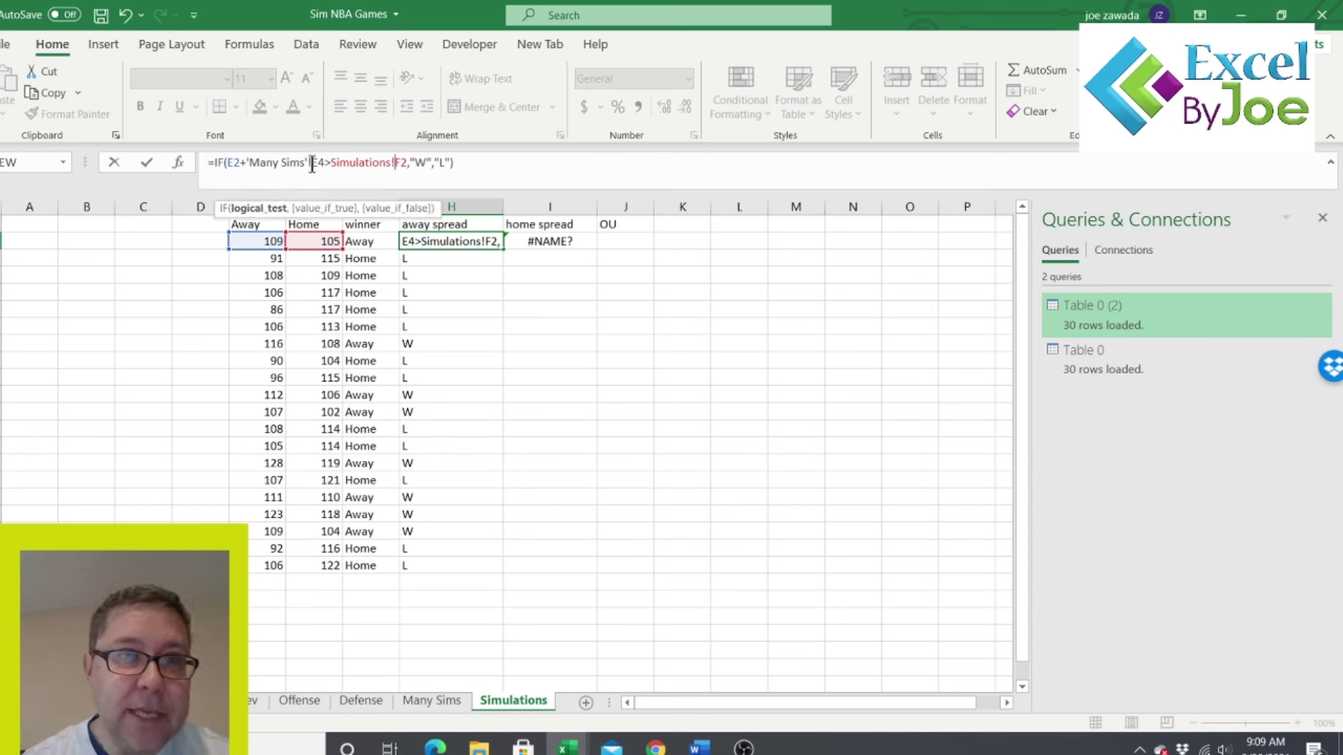
type("$E$")
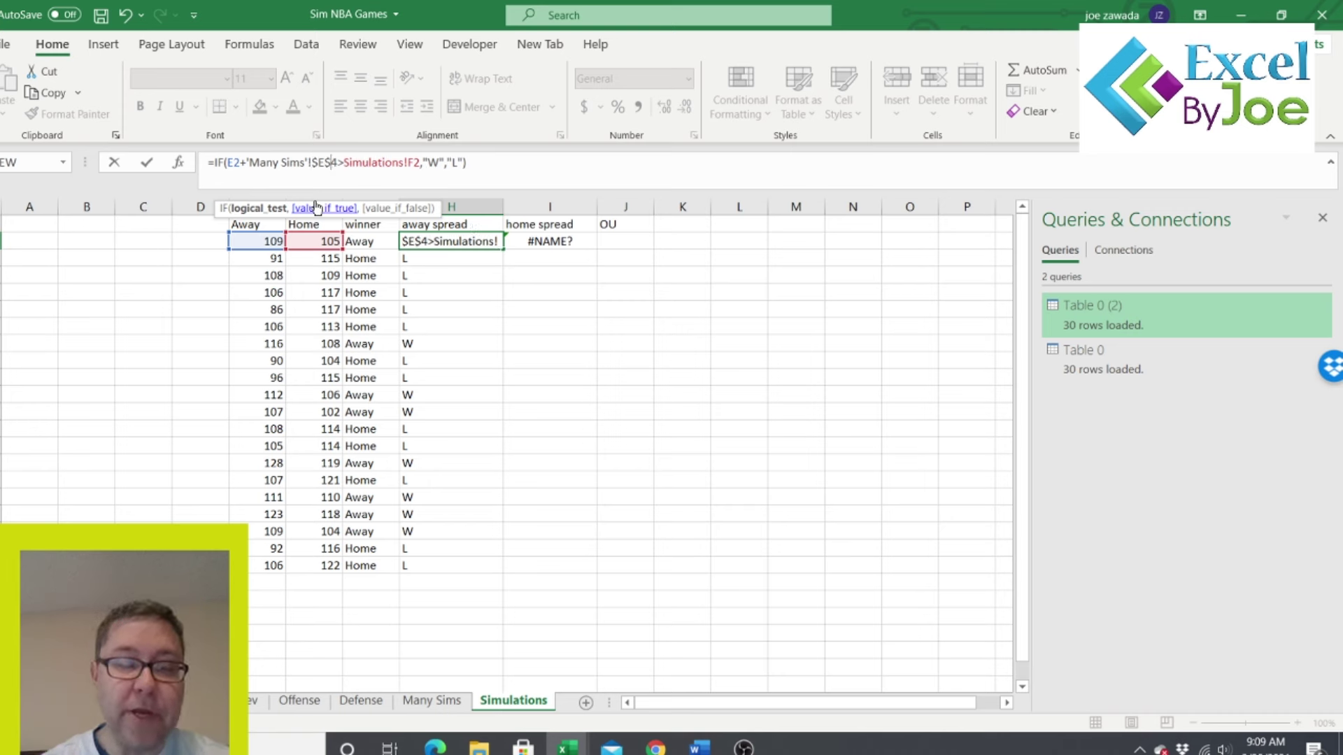
key("Return")
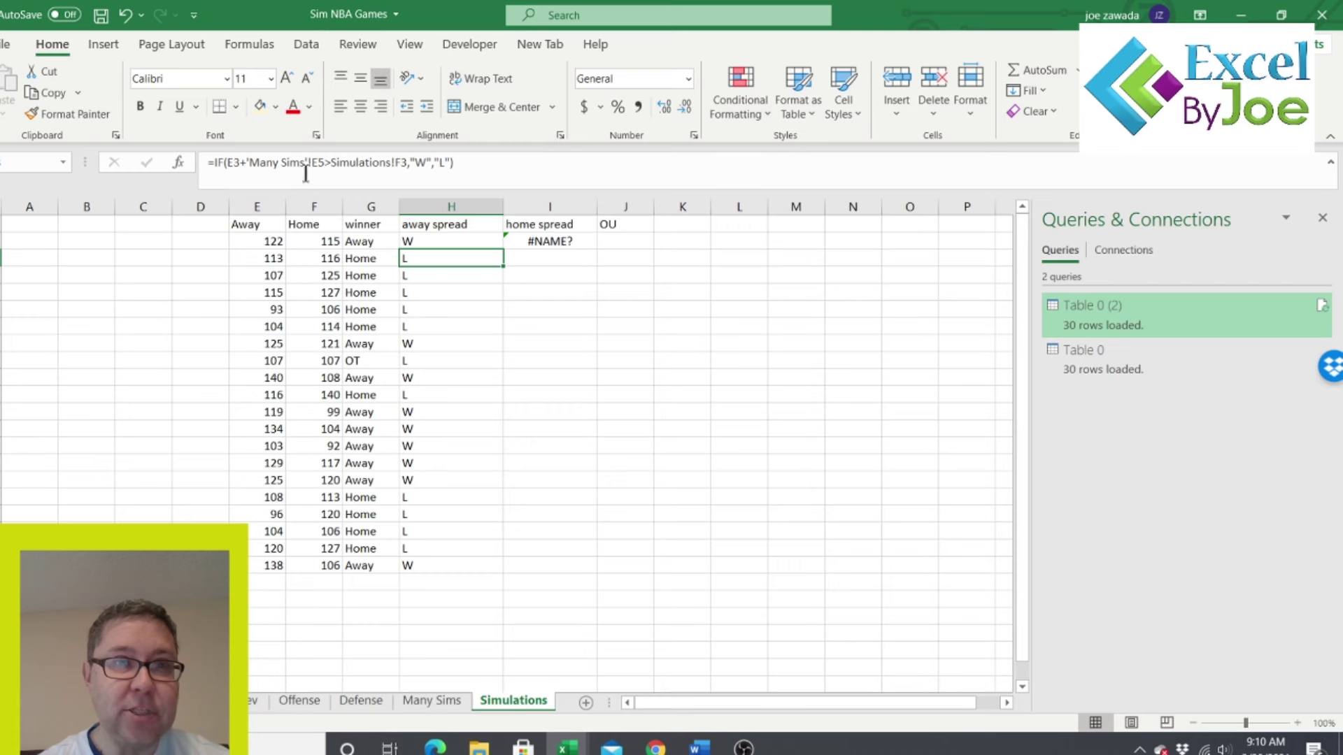
- Check the point spread on the Many Sims sheet and refill the away spread formula down all 20 simulated games
left_click(429, 703)
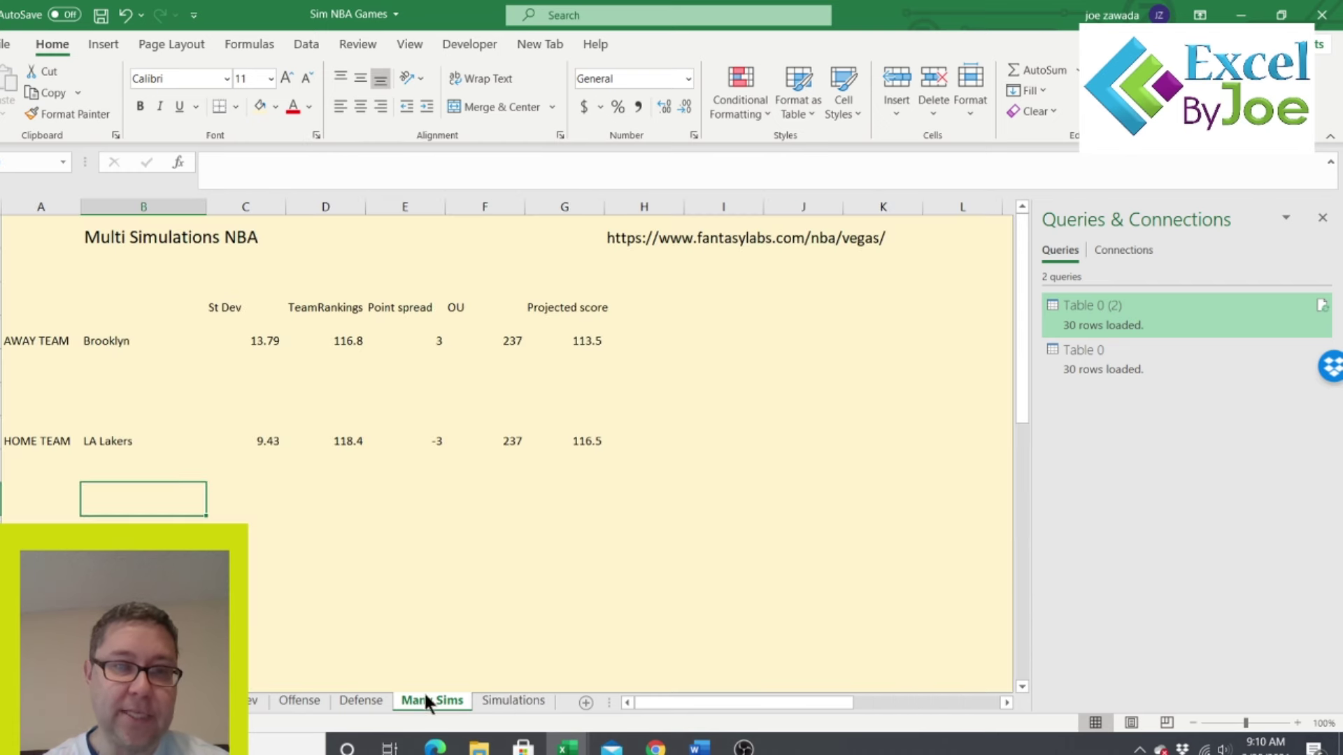
left_click(498, 700)
left_click(458, 236)
left_click_drag(502, 250, 492, 577)
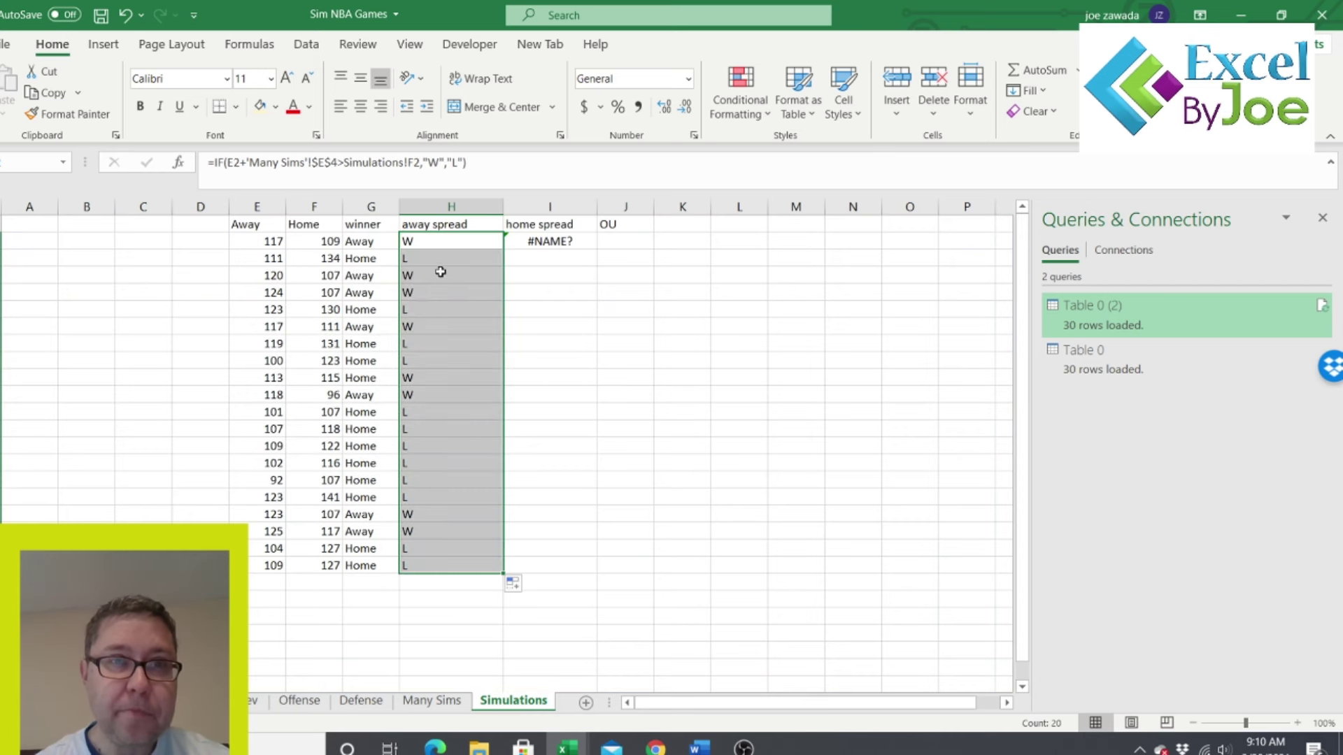
- Examine the away spread formulas in several rows for the locked 'Many Sims'!$E$4 reference
left_click(441, 240)
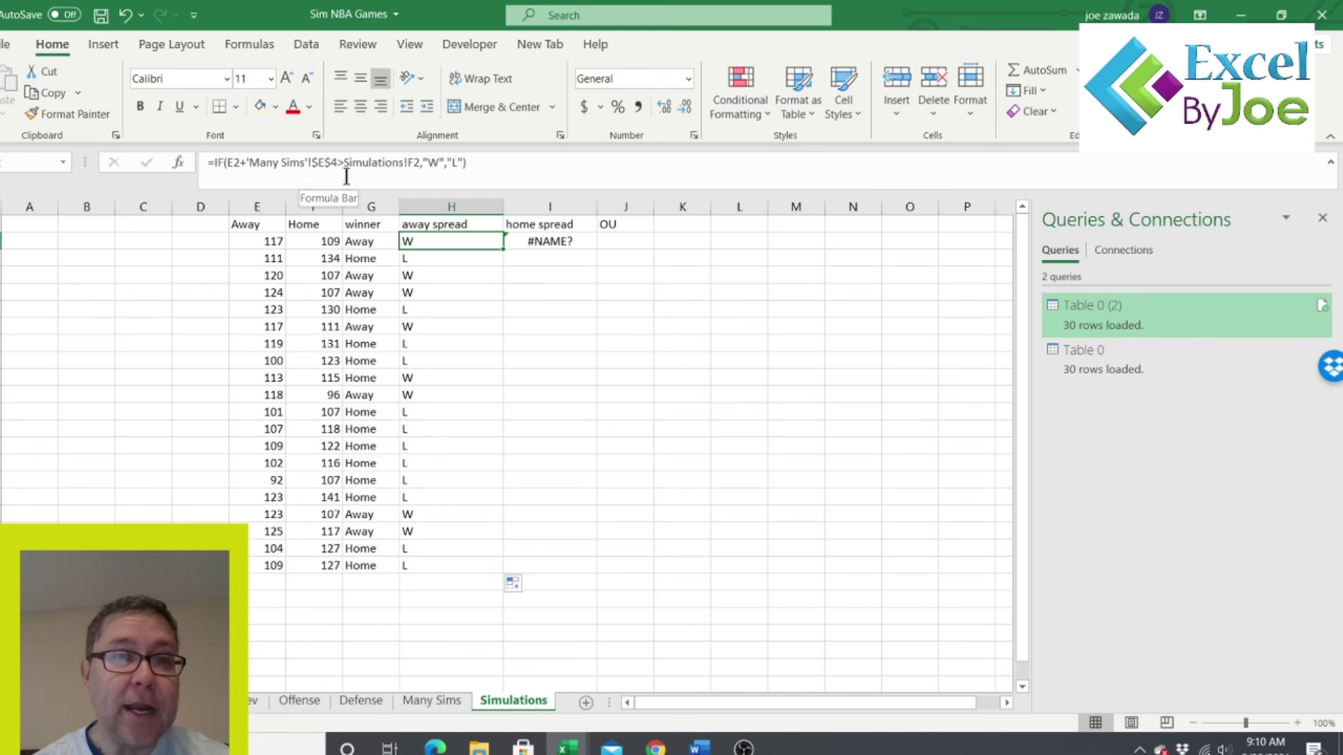
left_click(454, 310)
left_click(450, 392)
left_click(438, 497)
left_click(436, 564)
left_click(435, 327)
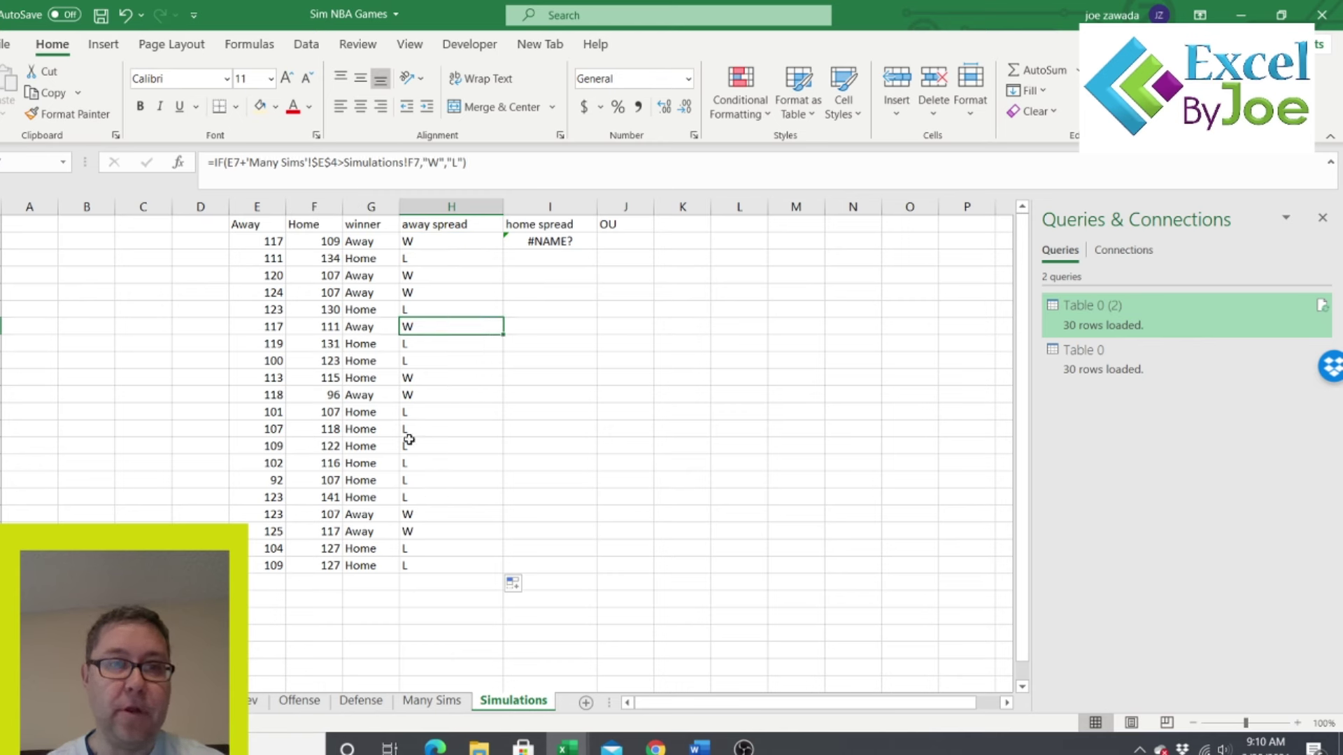
left_click(478, 263)
left_click(442, 429)
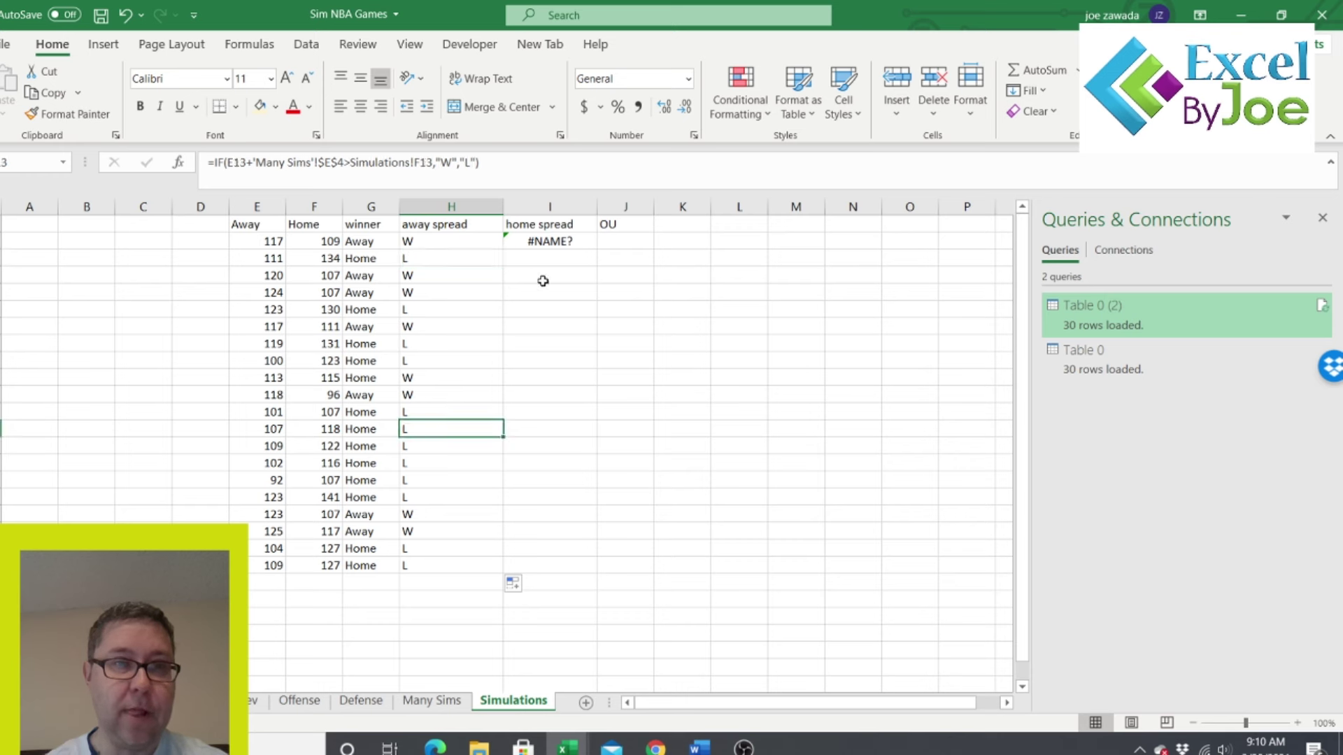
- Enter =IF(F2+'Many Sims'!E7>Simulations!E2,"W","L") in the first home spread cell
left_click(558, 242)
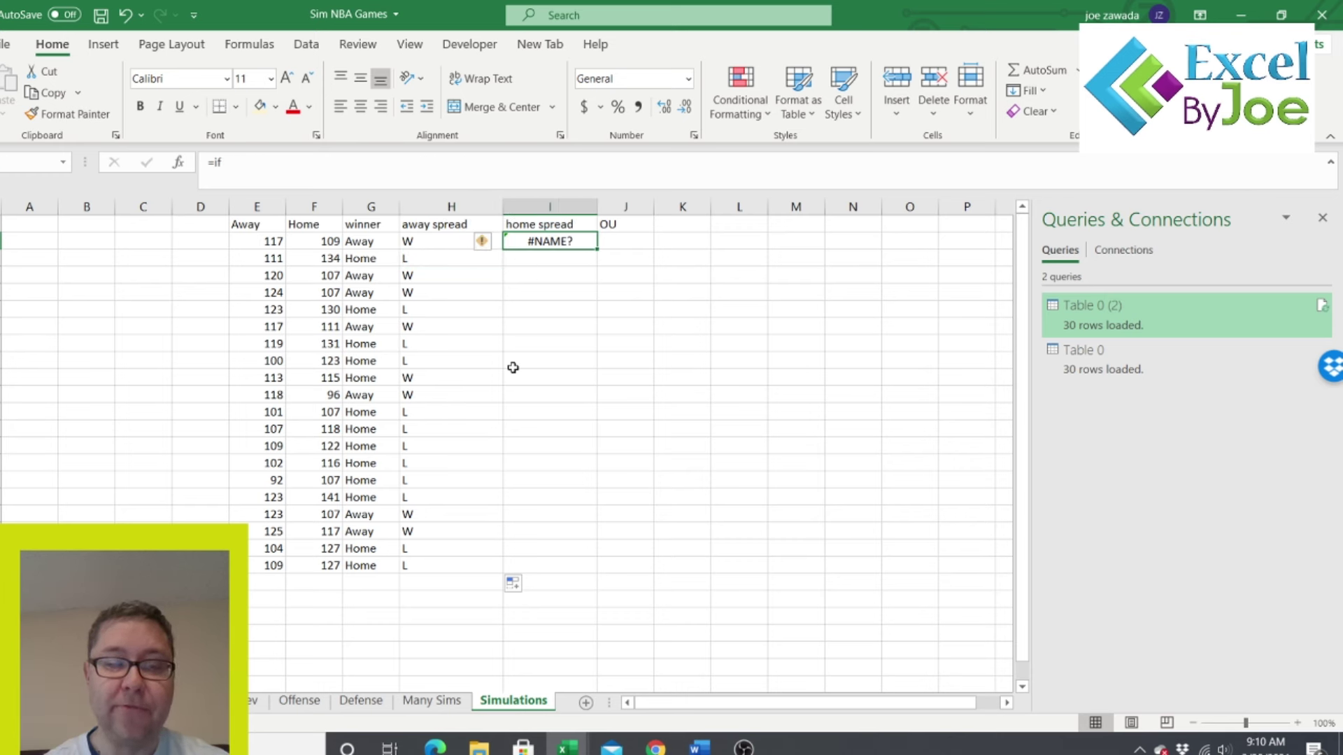
type("=if(")
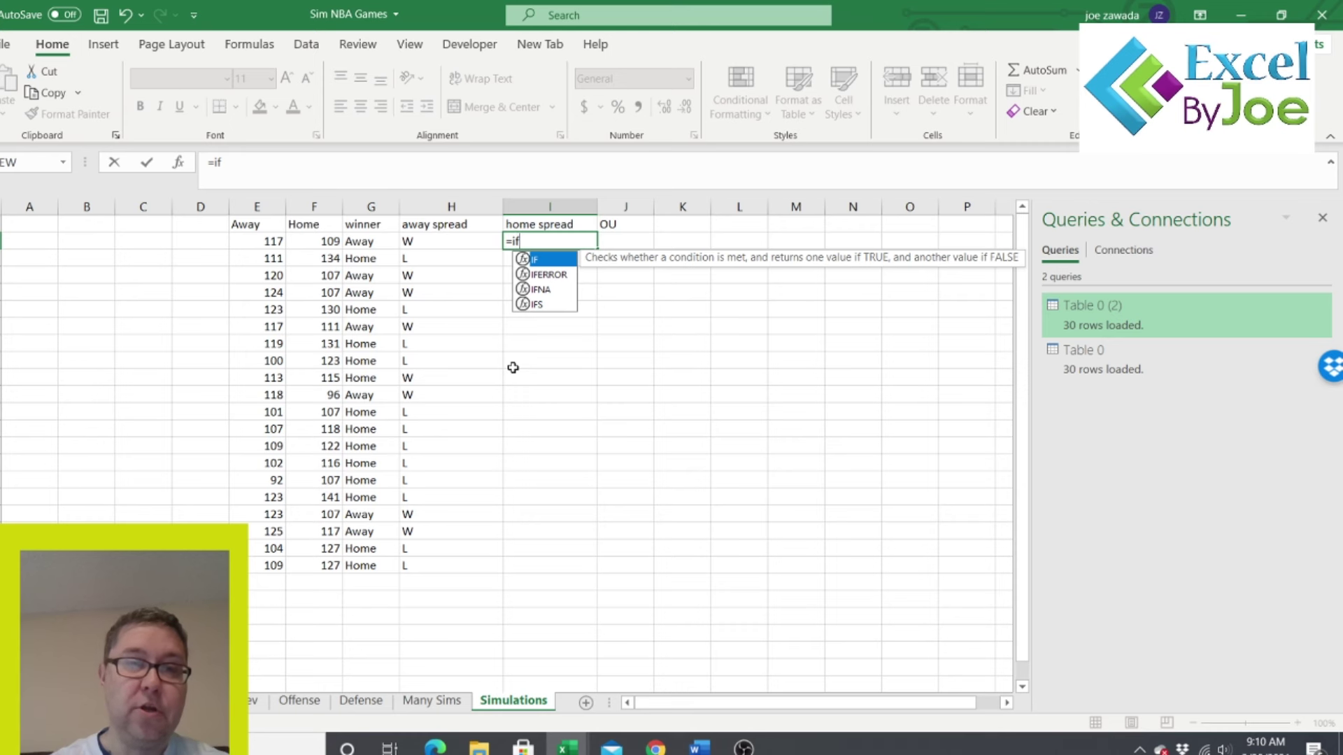
left_click(309, 240)
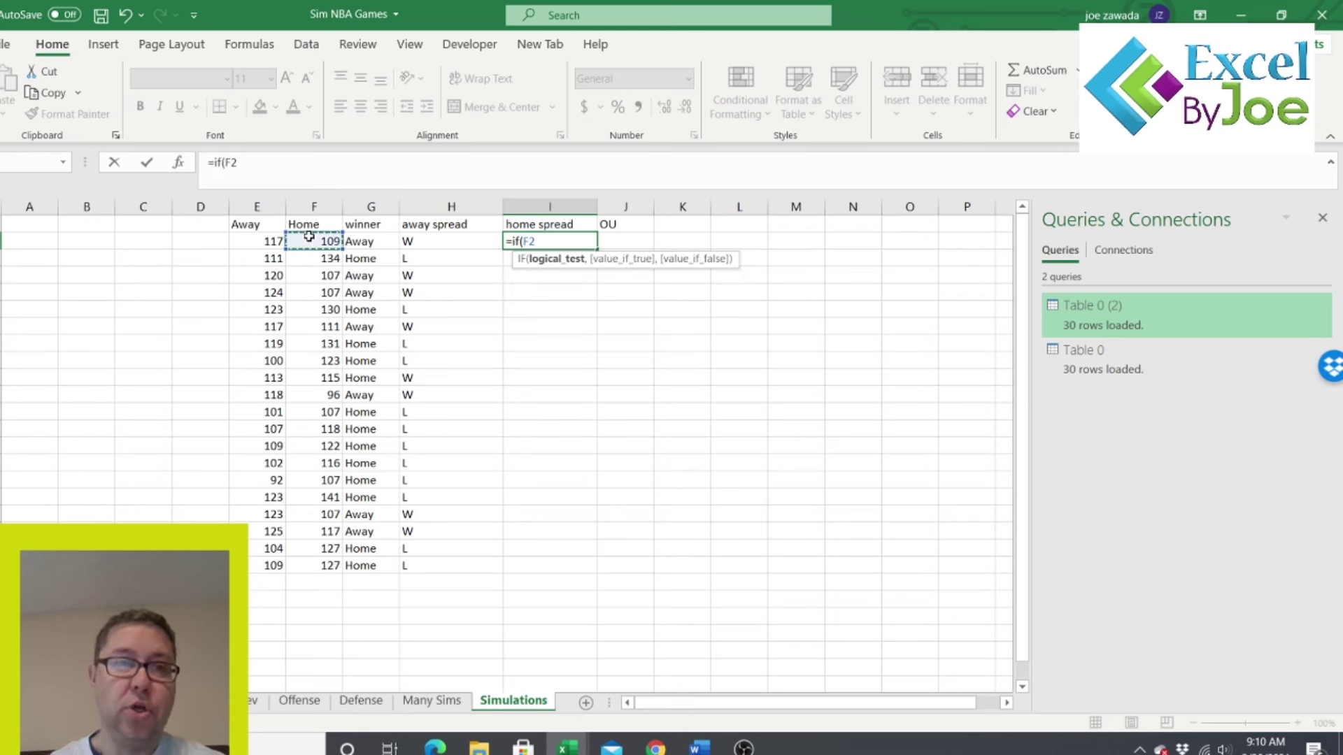
type("+")
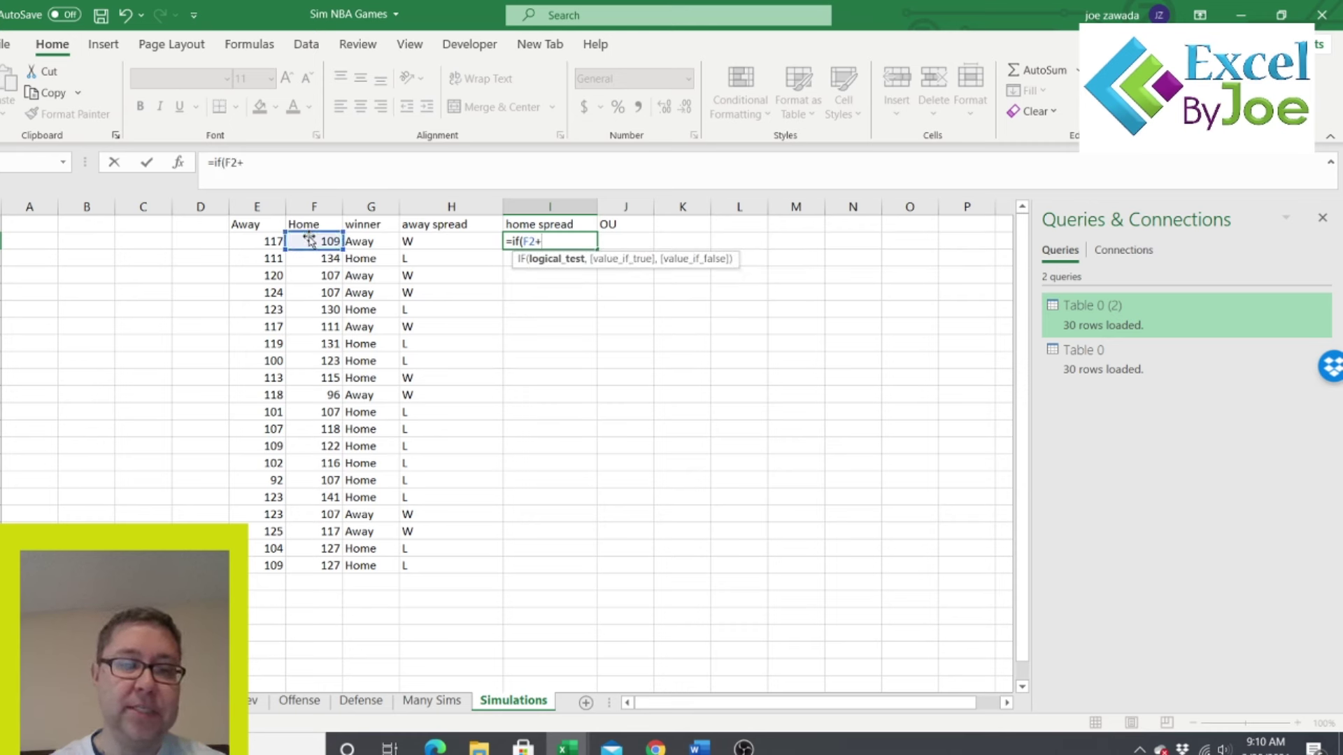
left_click(426, 702)
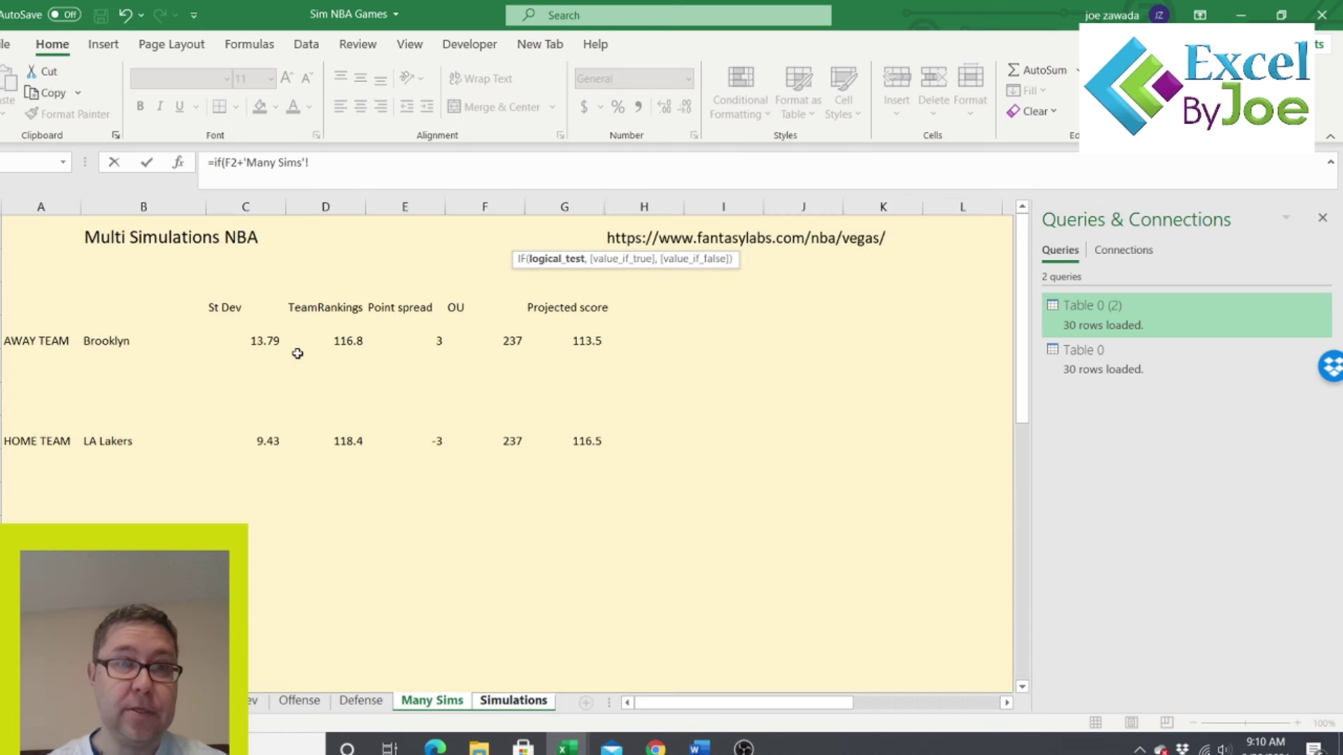
left_click(433, 449)
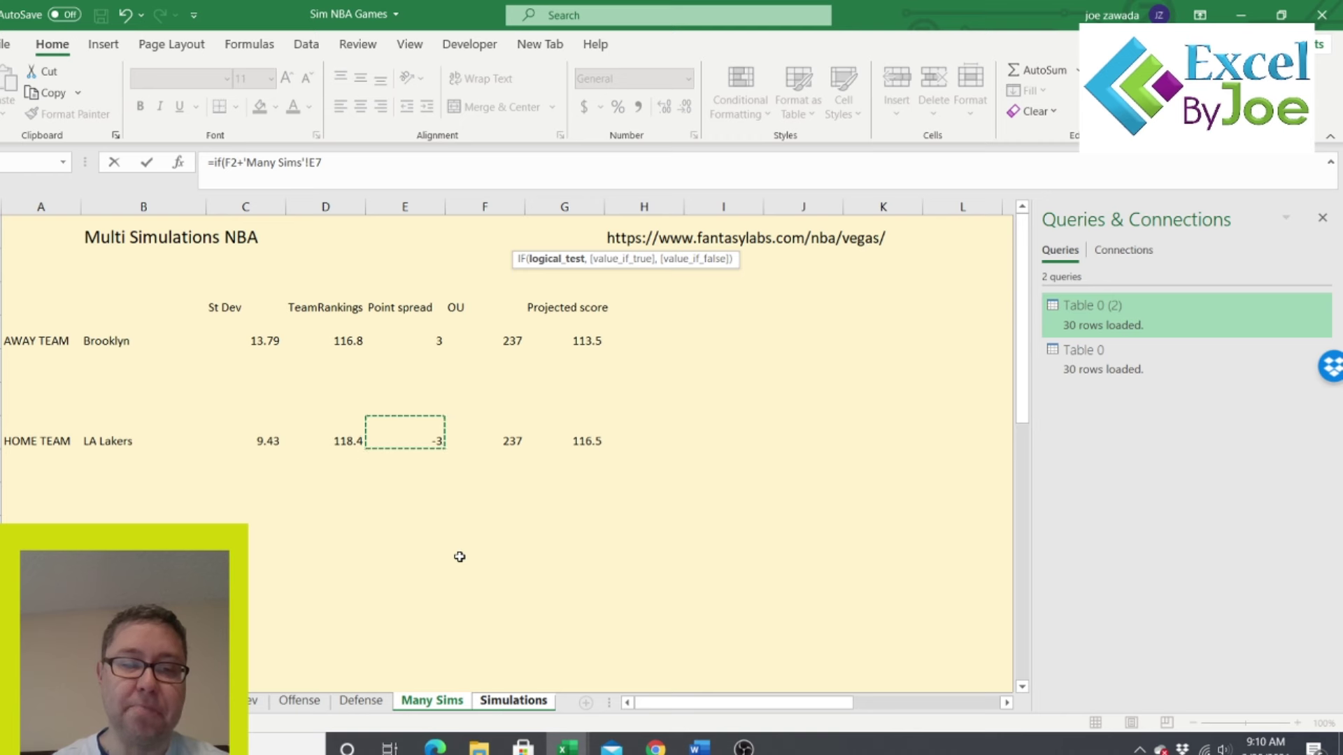
type(">'Many Sims'!")
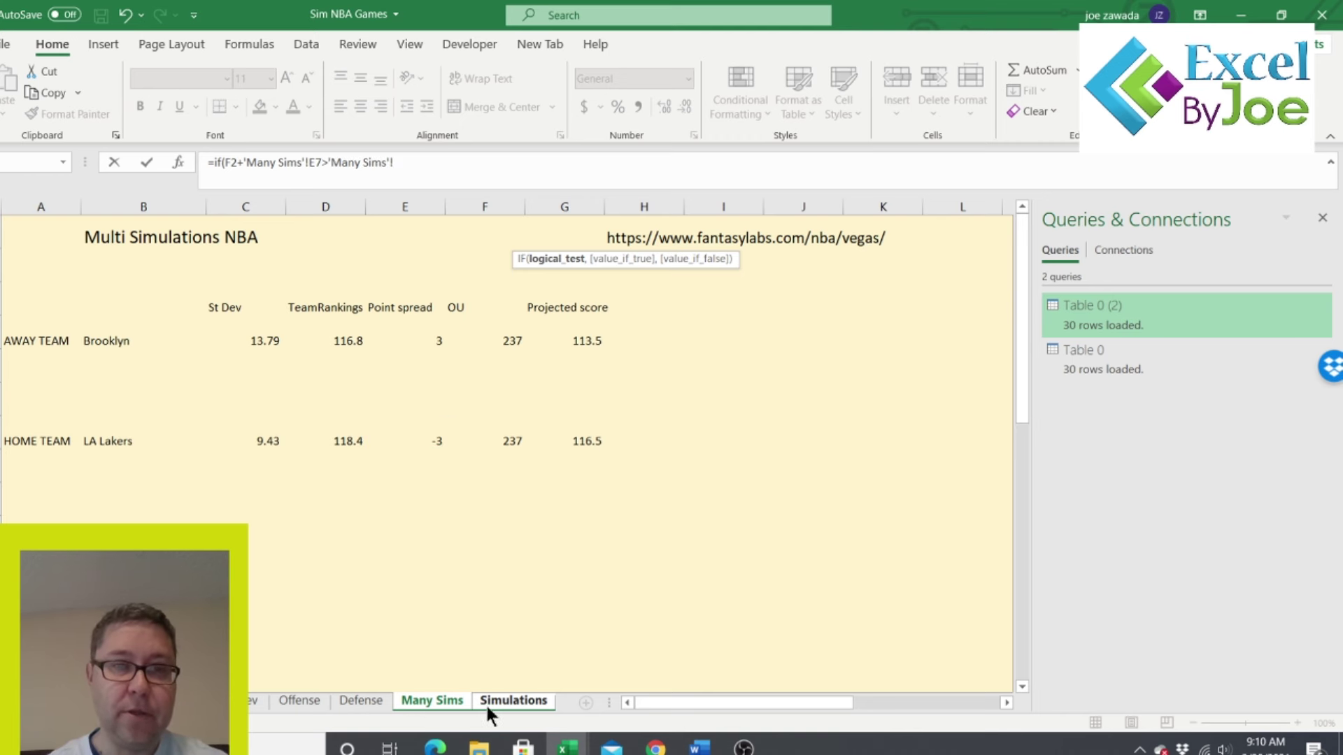
left_click(486, 701)
left_click(250, 243)
type(",\"W\",")
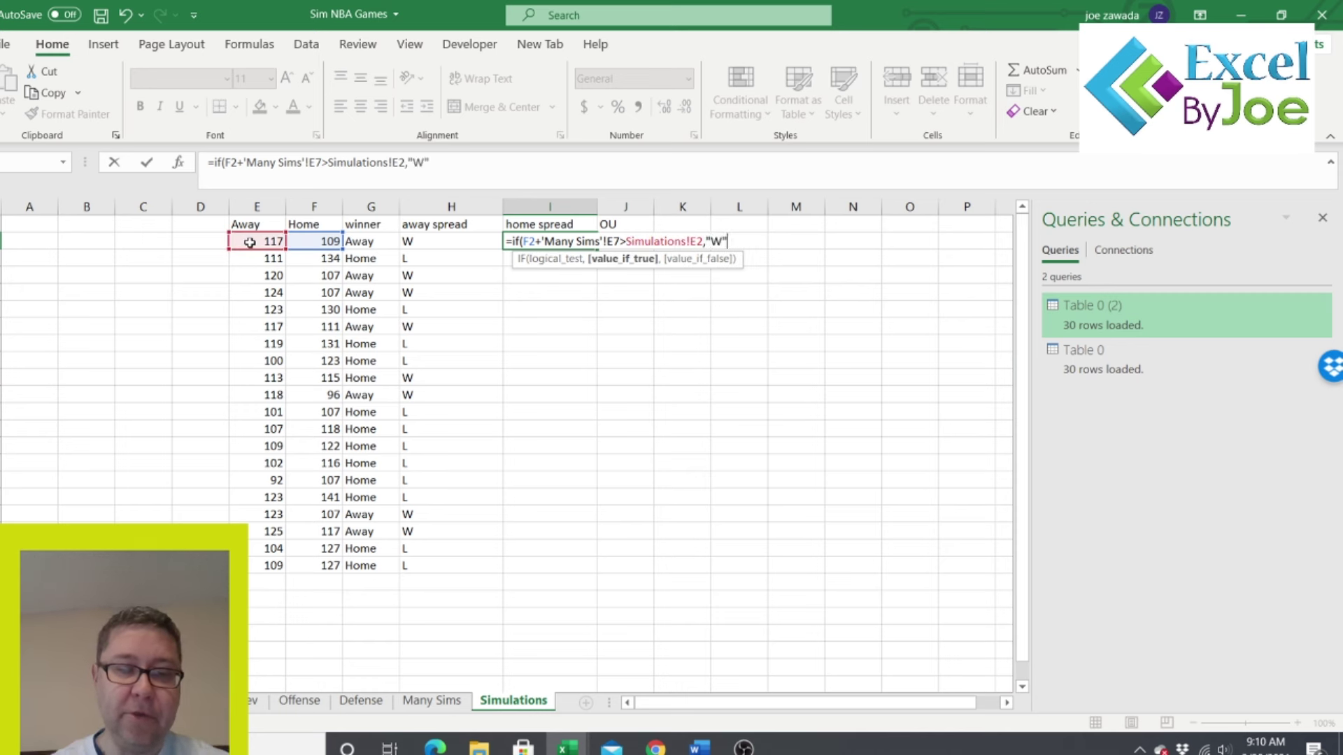
type("\"L\")")
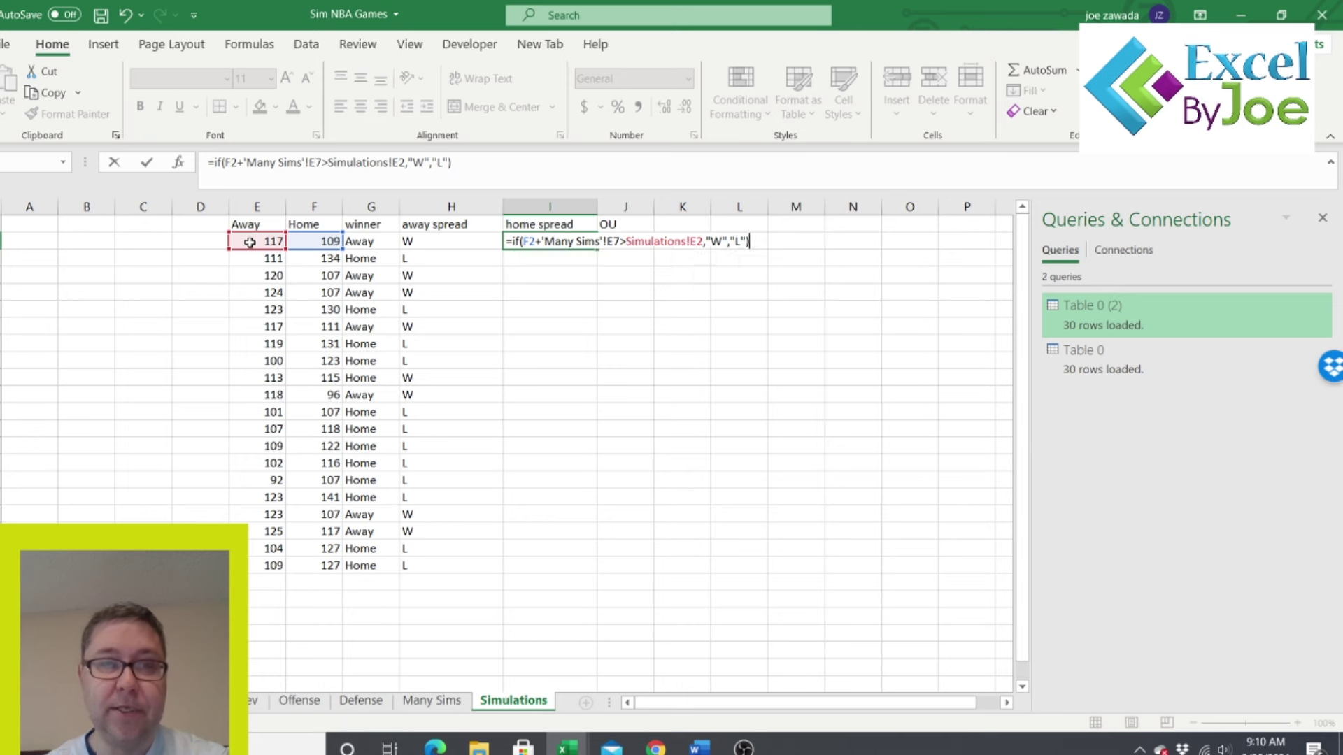
key("ctrl+Return")
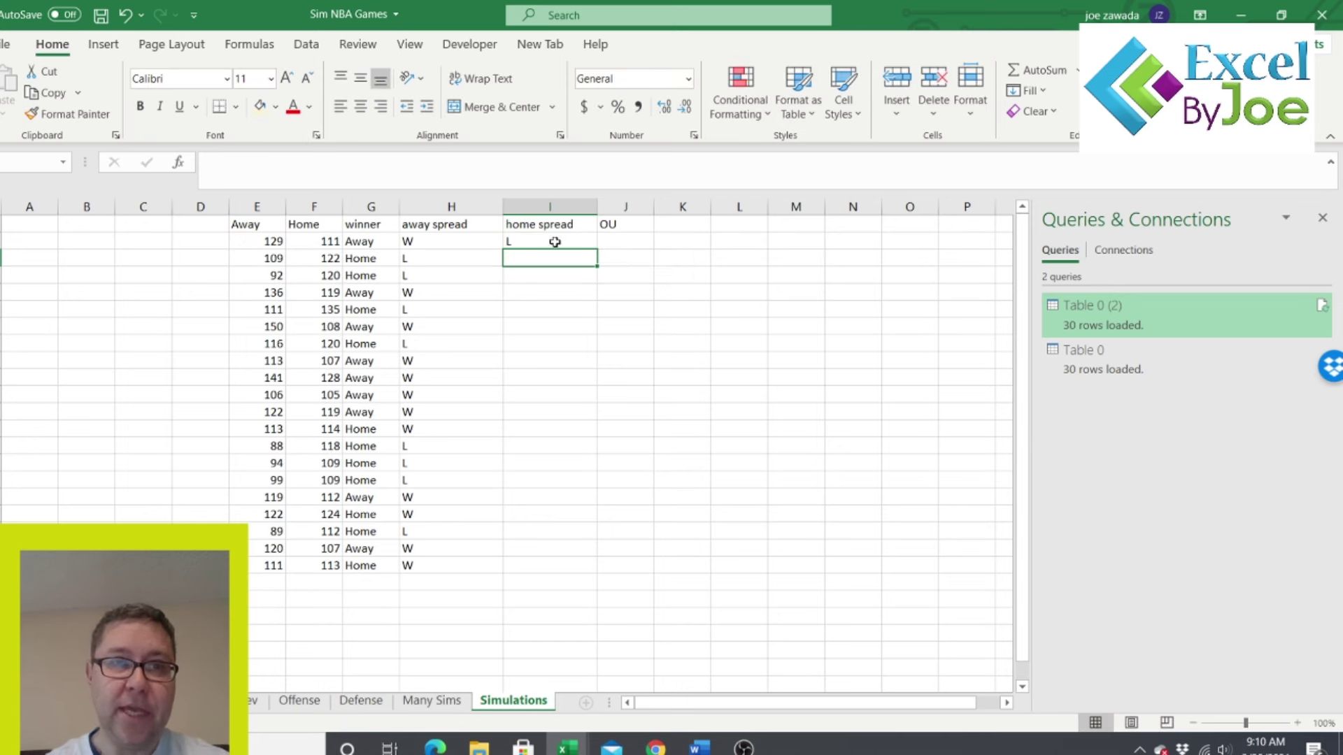
- Make the home spread formula's point spread reference absolute as 'Many Sims'!$E$7 and fill it down all 20 simulated games
left_click(313, 163)
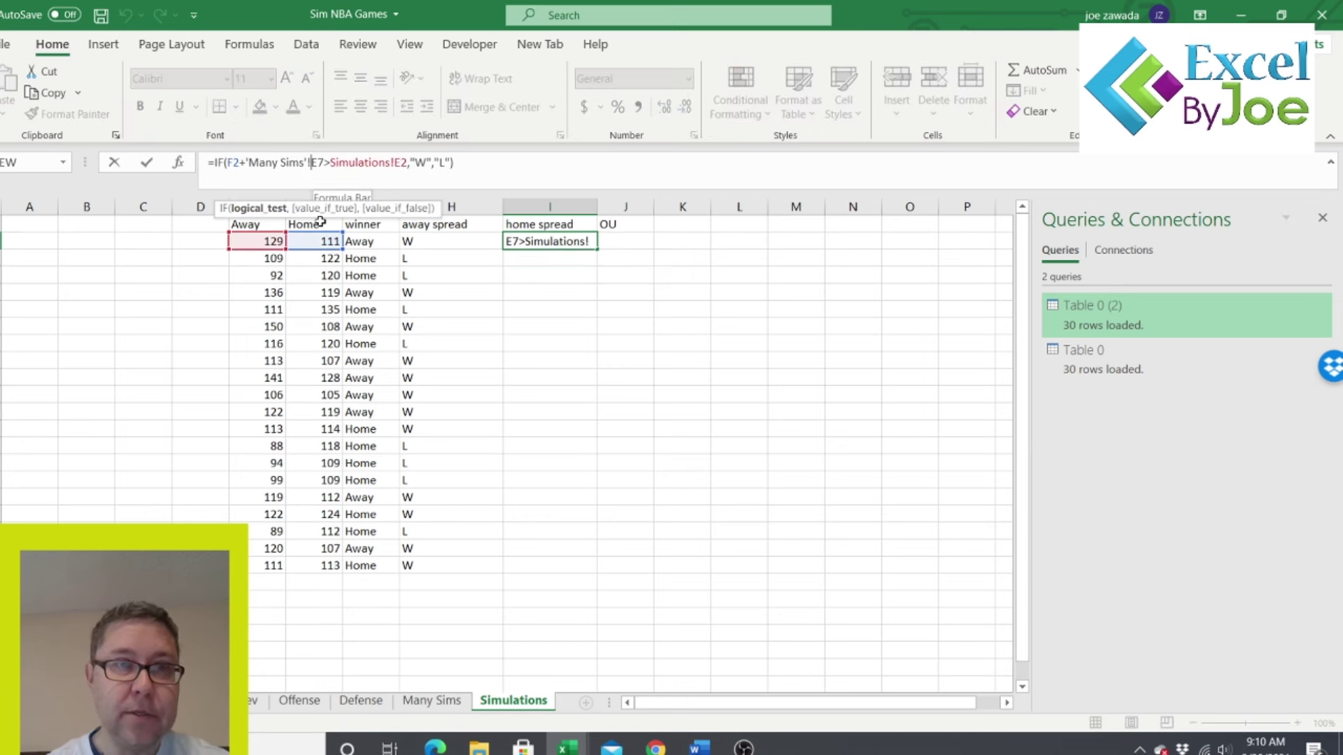
type("$E$")
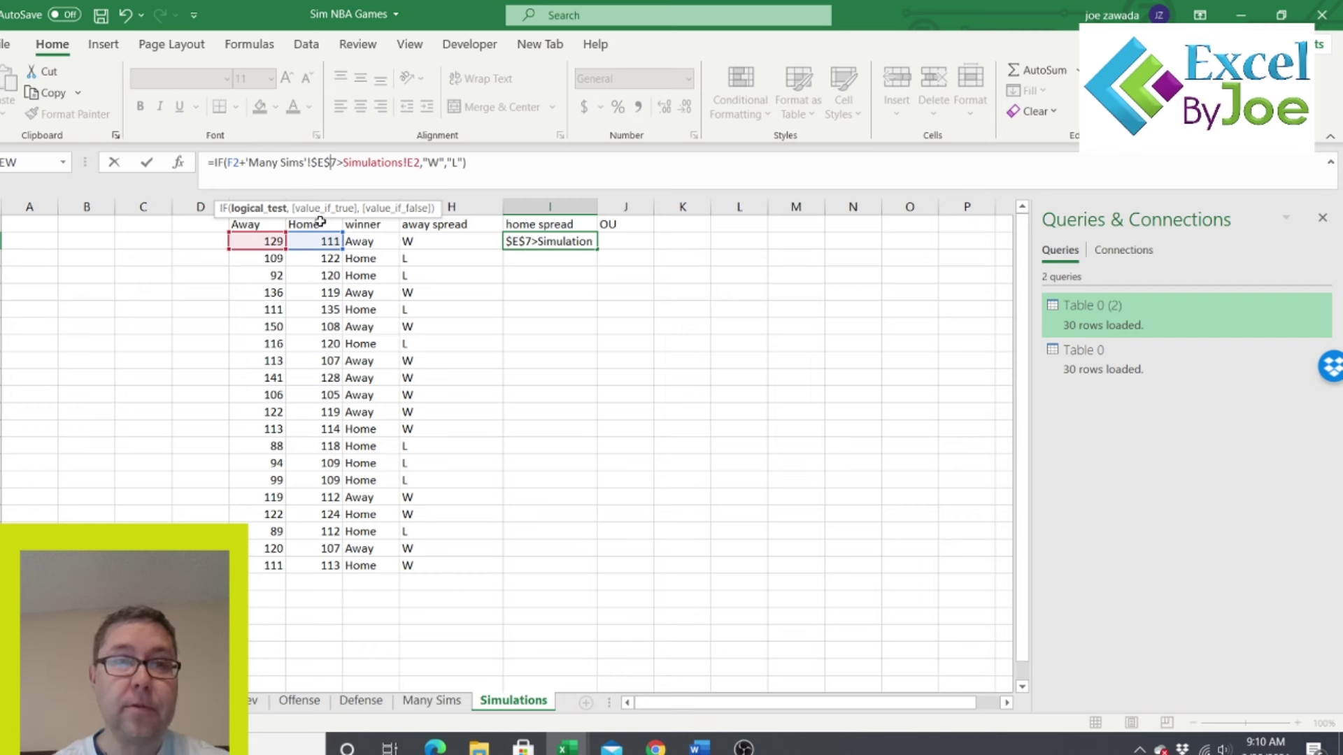
key("ctrl+Return")
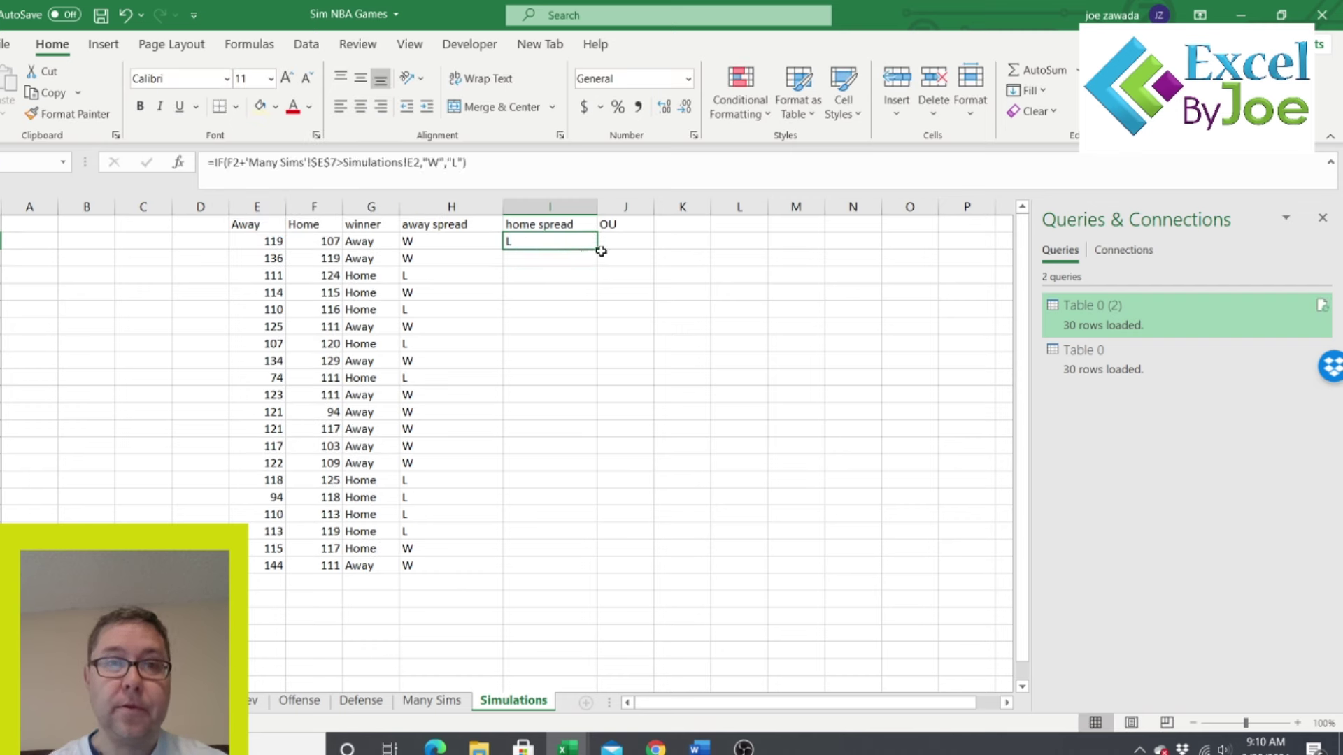
left_click_drag(596, 251, 602, 567)
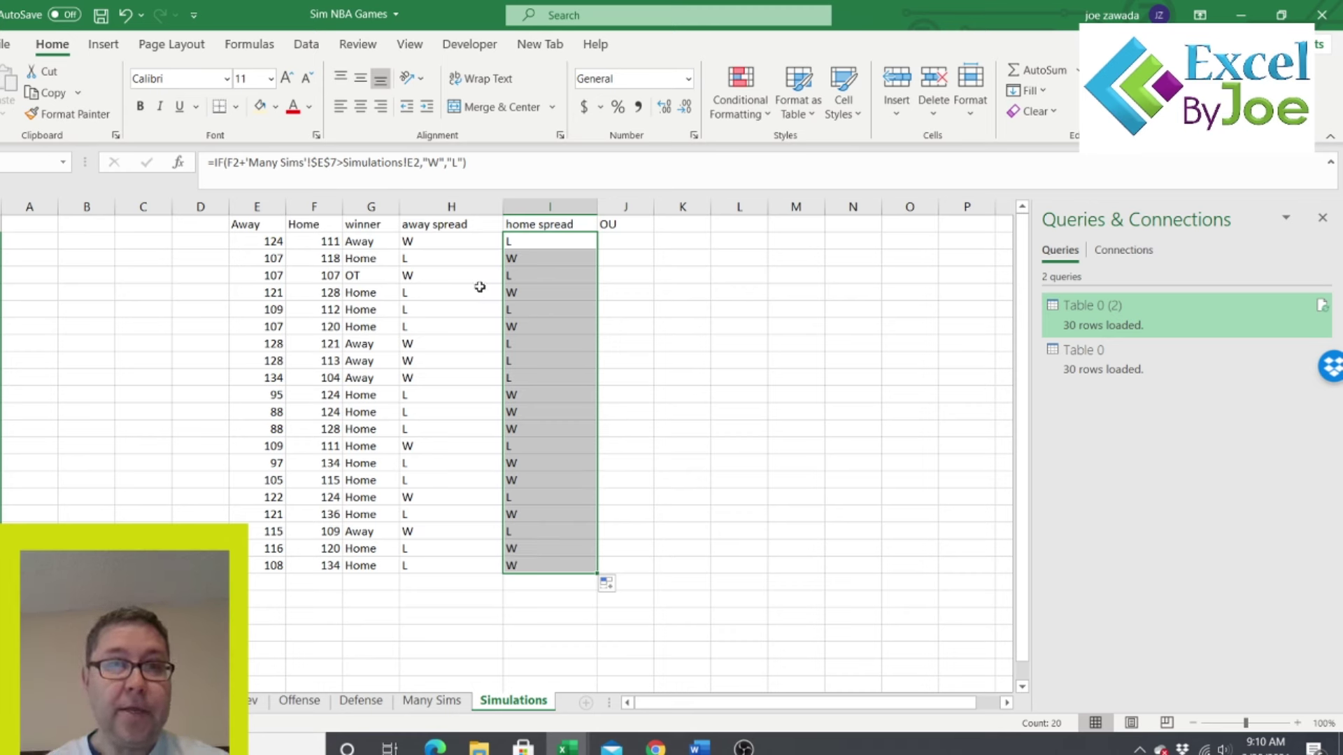
- Examine the scores, winner and both spread results of the simulated game marked OT
left_click(440, 288)
left_click(261, 279)
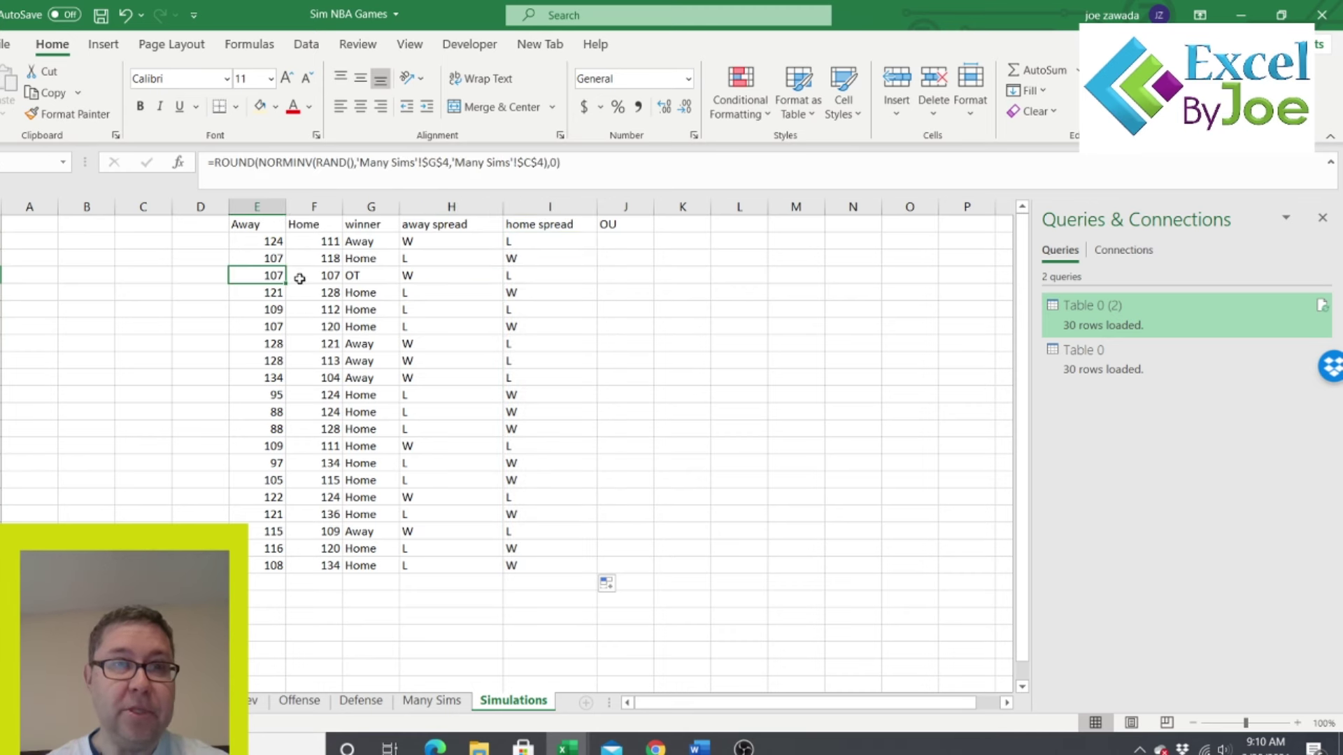
left_click(321, 276)
left_click(261, 275)
left_click(310, 277)
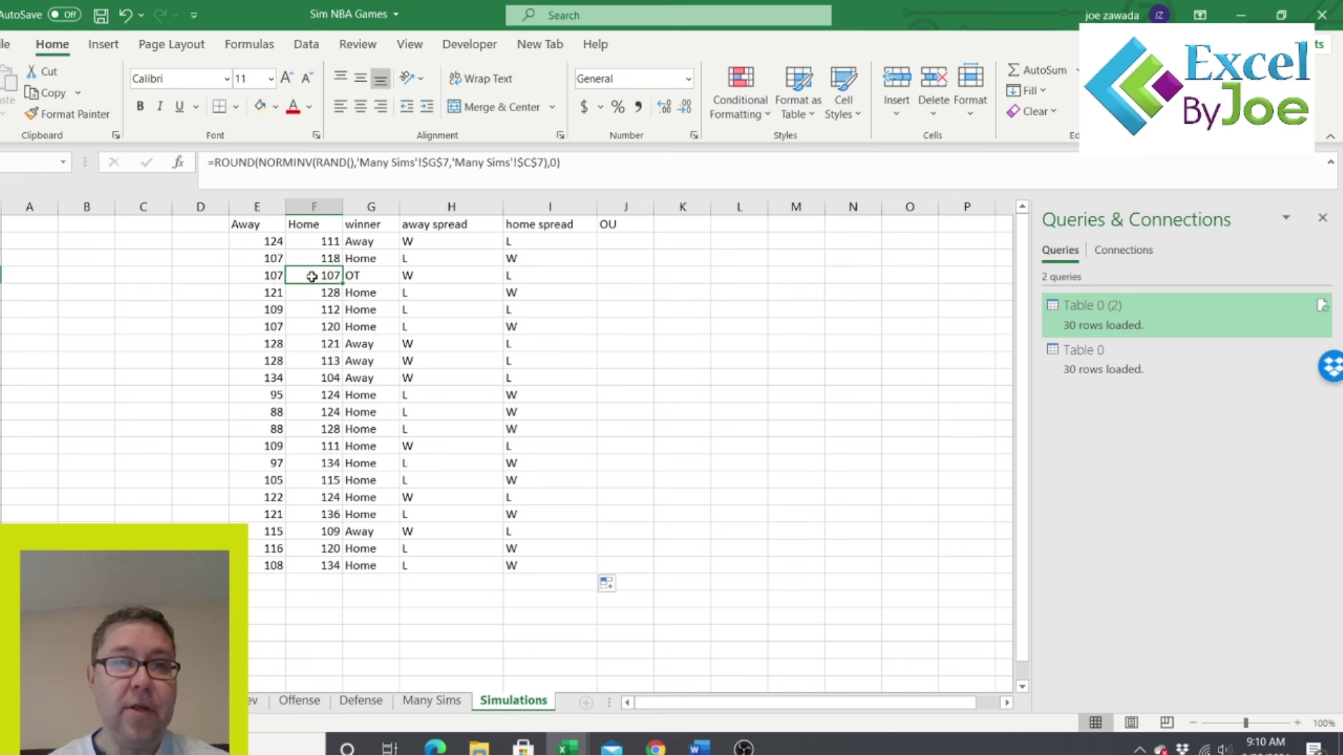
left_click(359, 278)
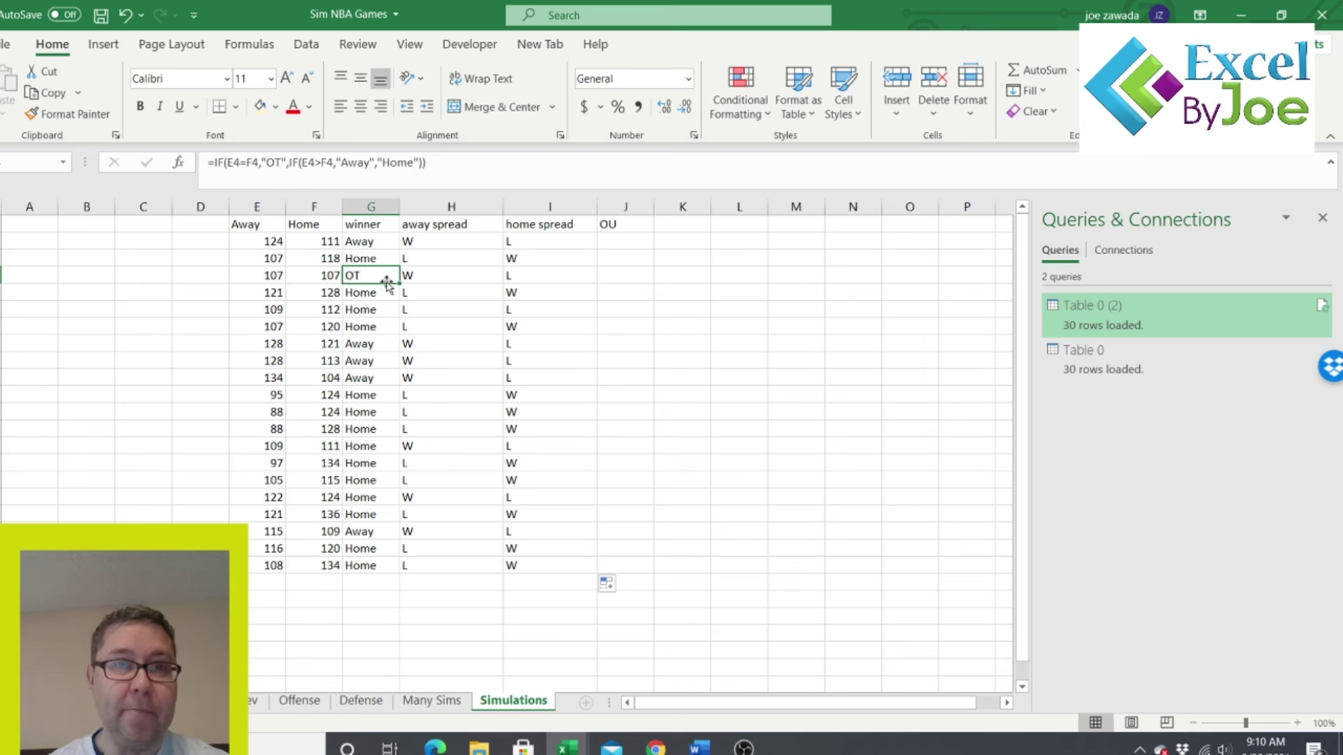
left_click(433, 277)
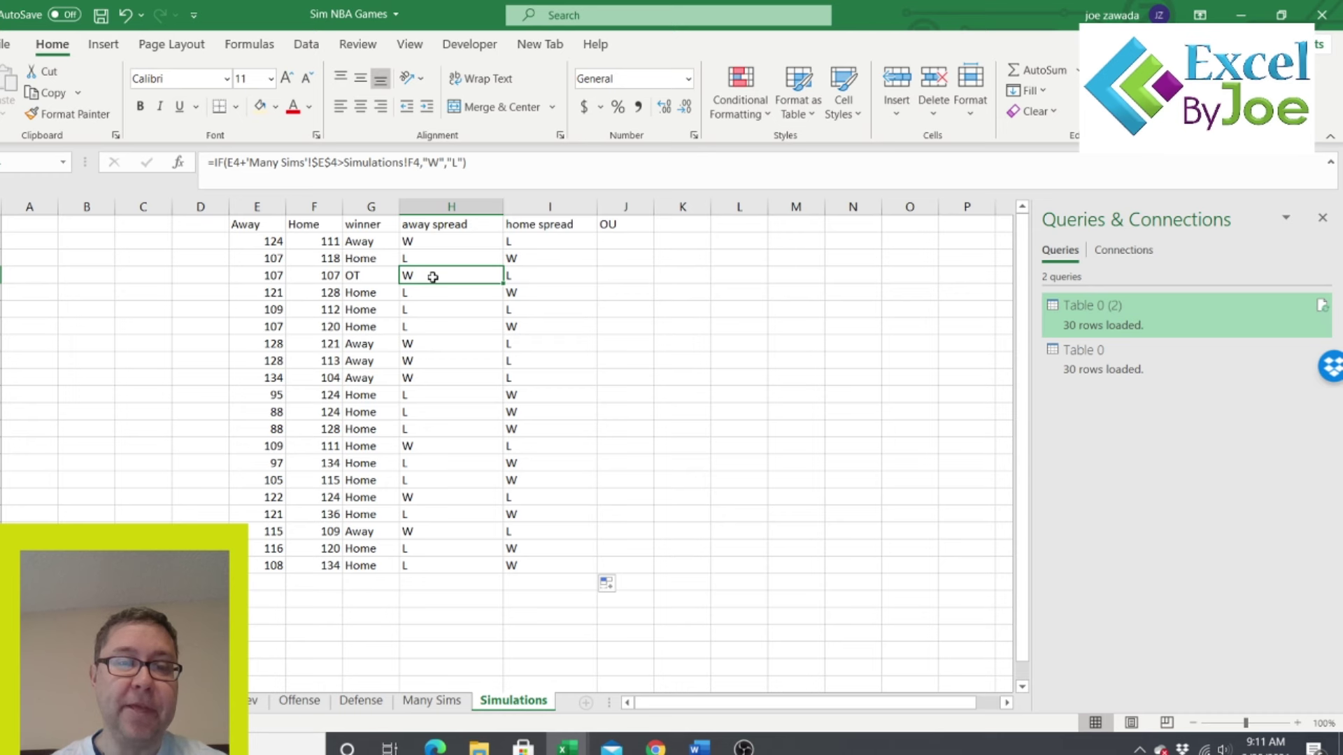
left_click(542, 277)
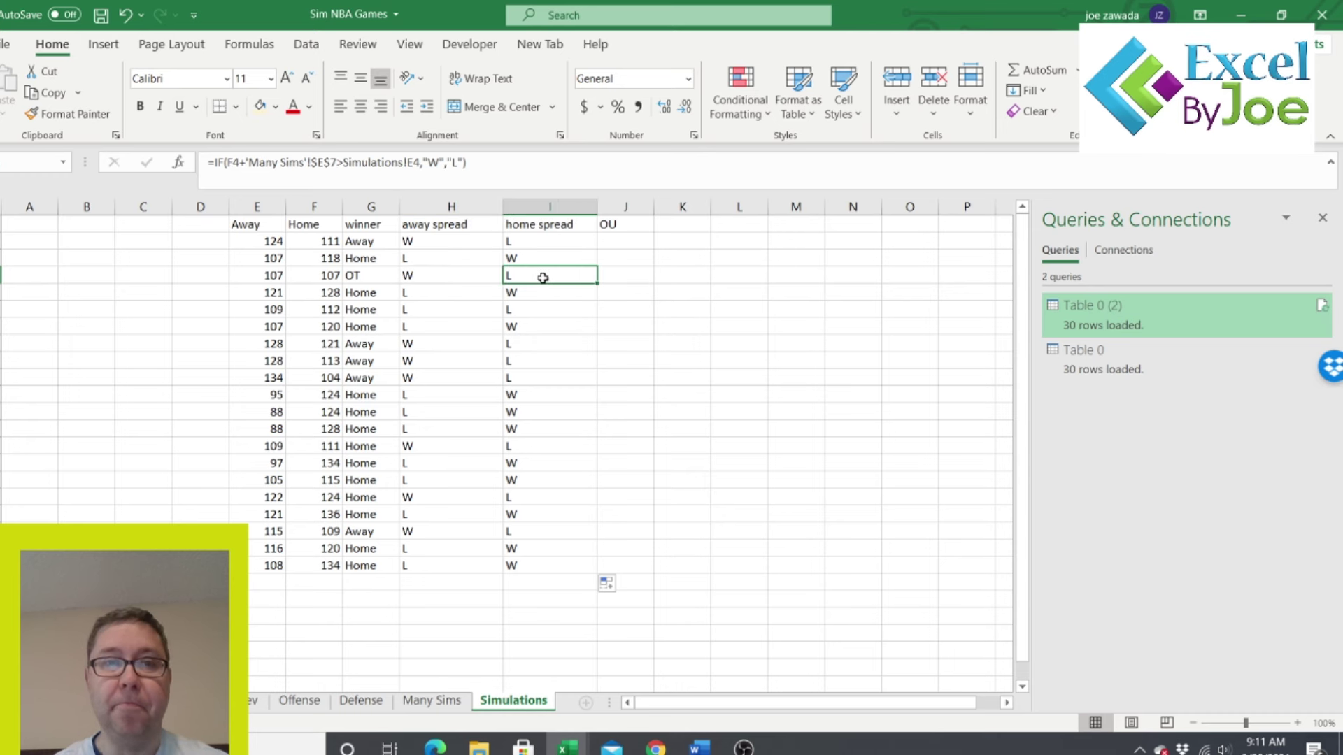
- Enter =IF((E2+F2)>'Many Sims'!F4,"Over","Under") in the first OU cell of the simulated games
left_click(623, 240)
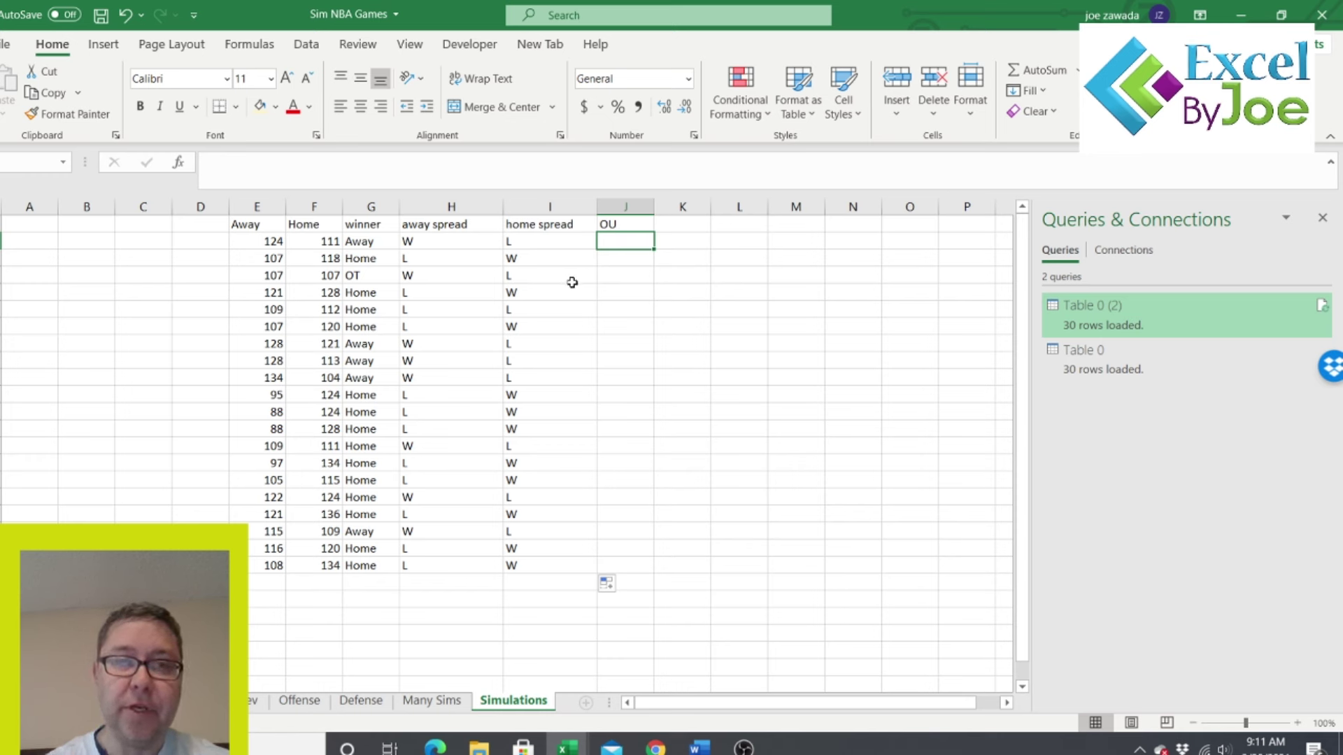
type("=if")
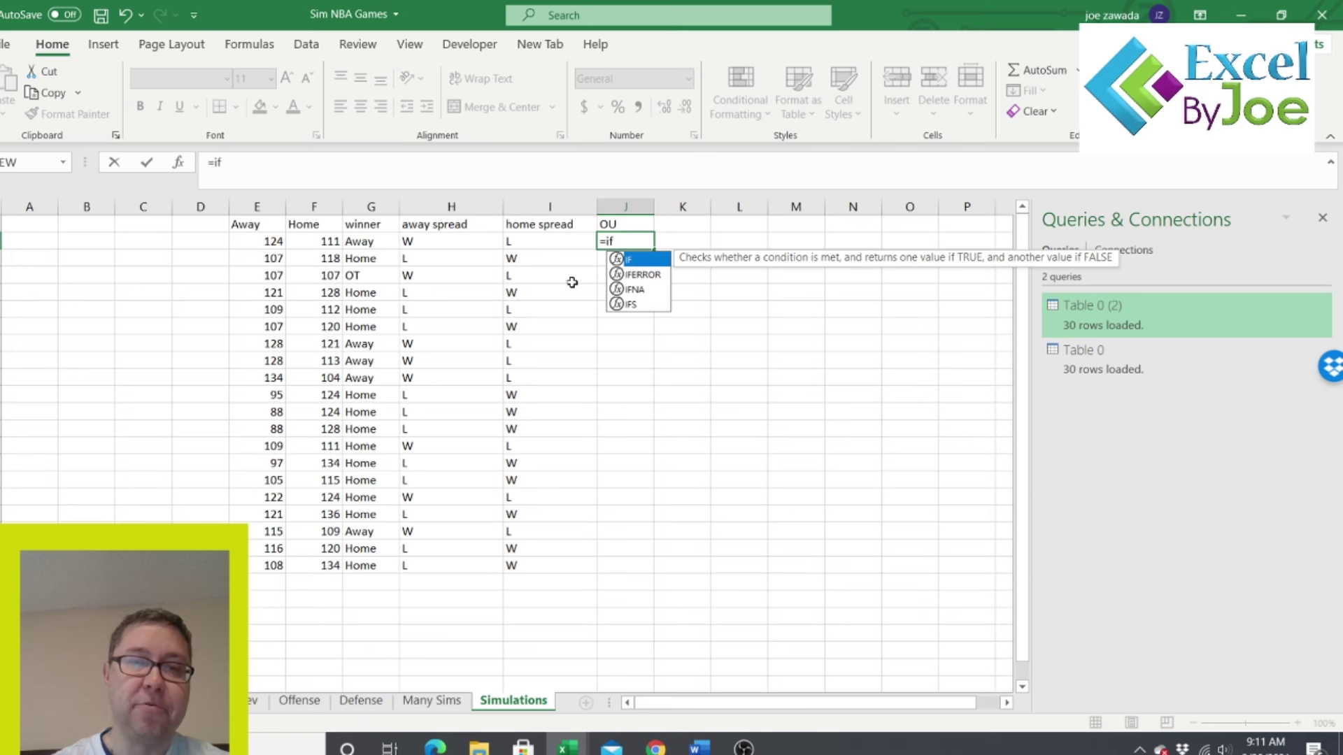
type("((")
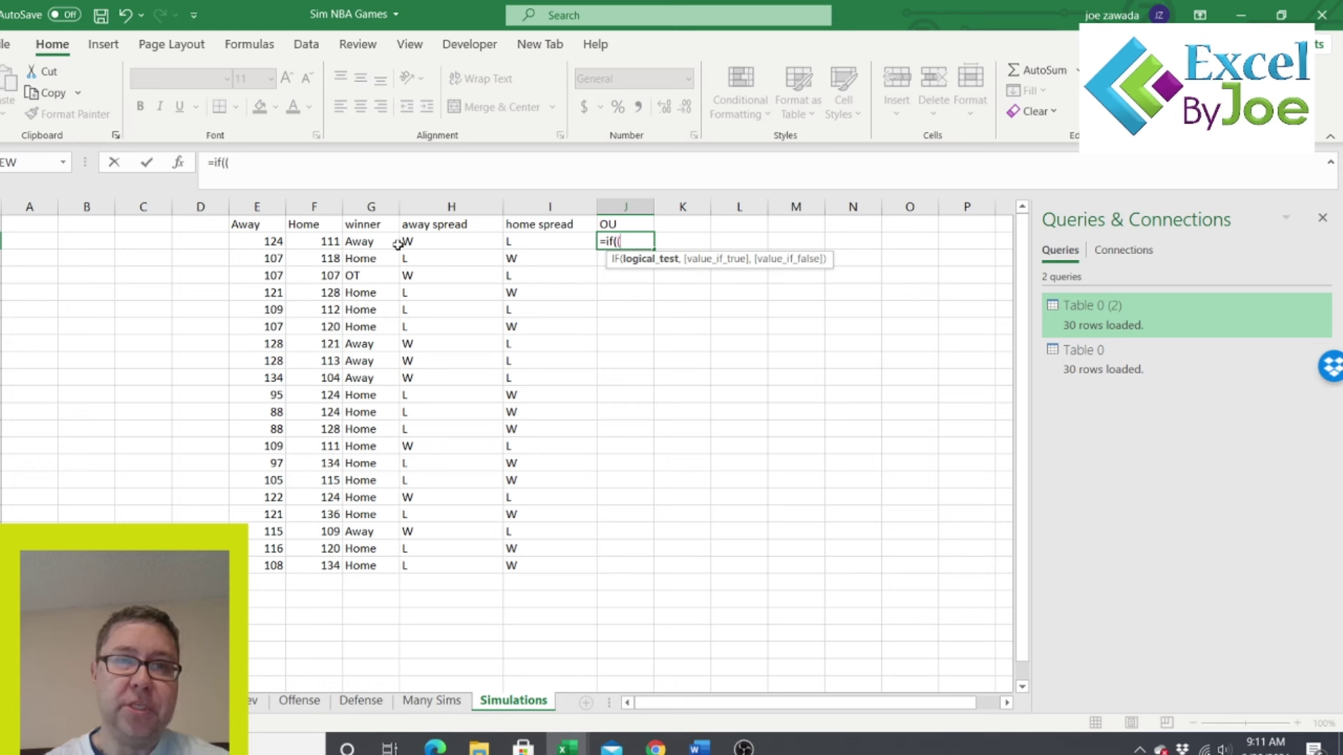
left_click(257, 242)
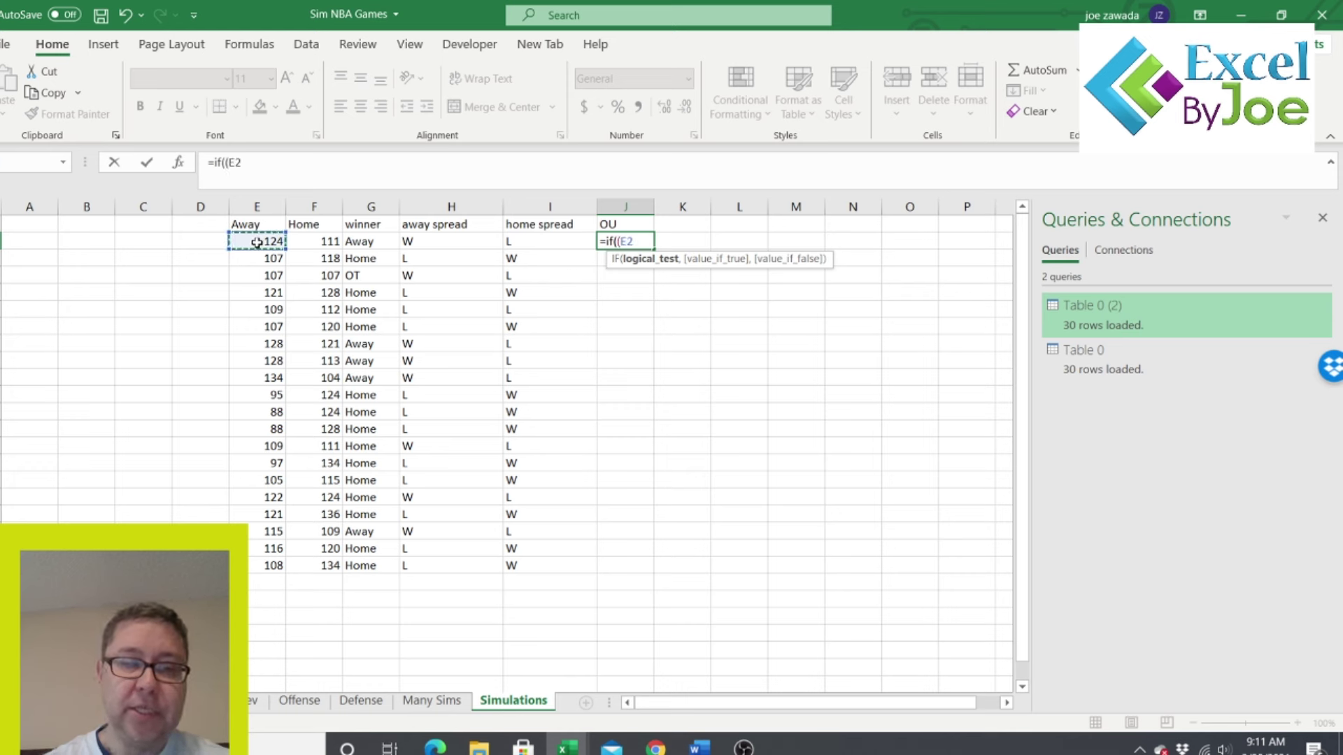
type("+")
left_click(309, 242)
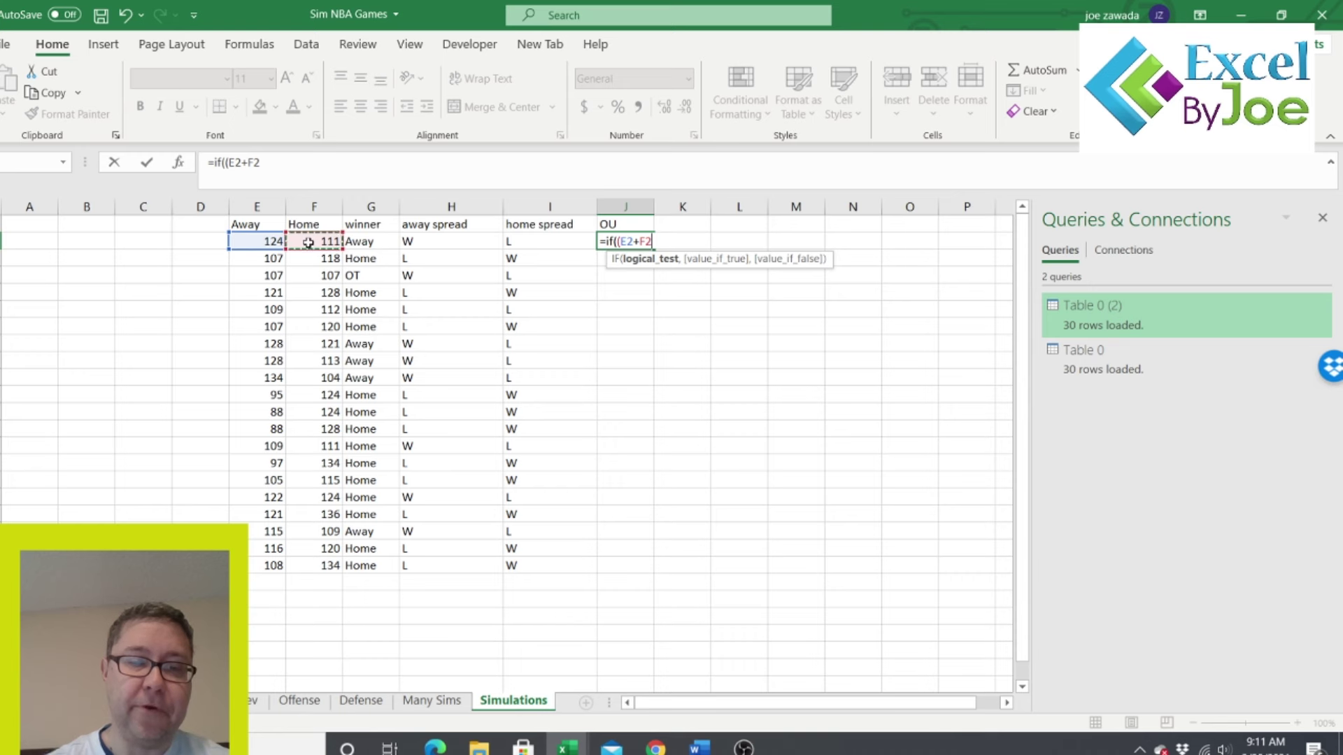
type(")")
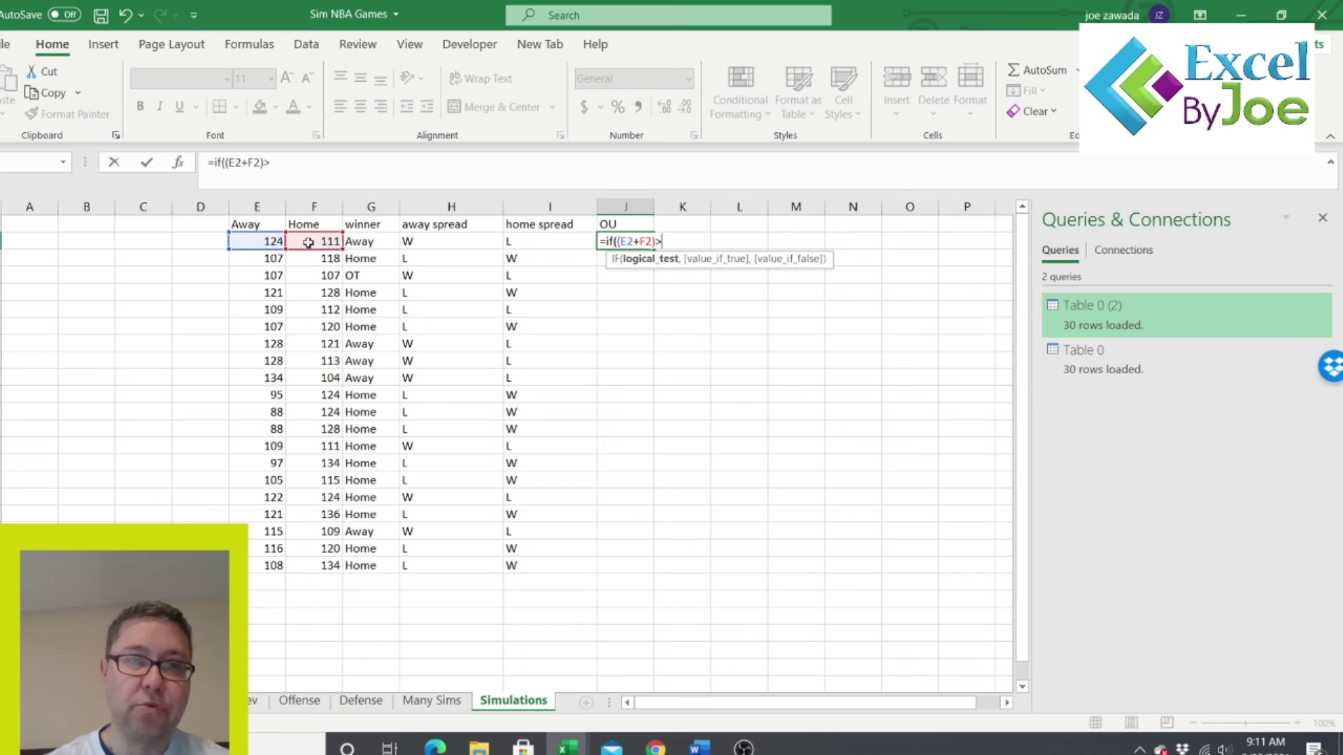
type(">")
left_click(422, 697)
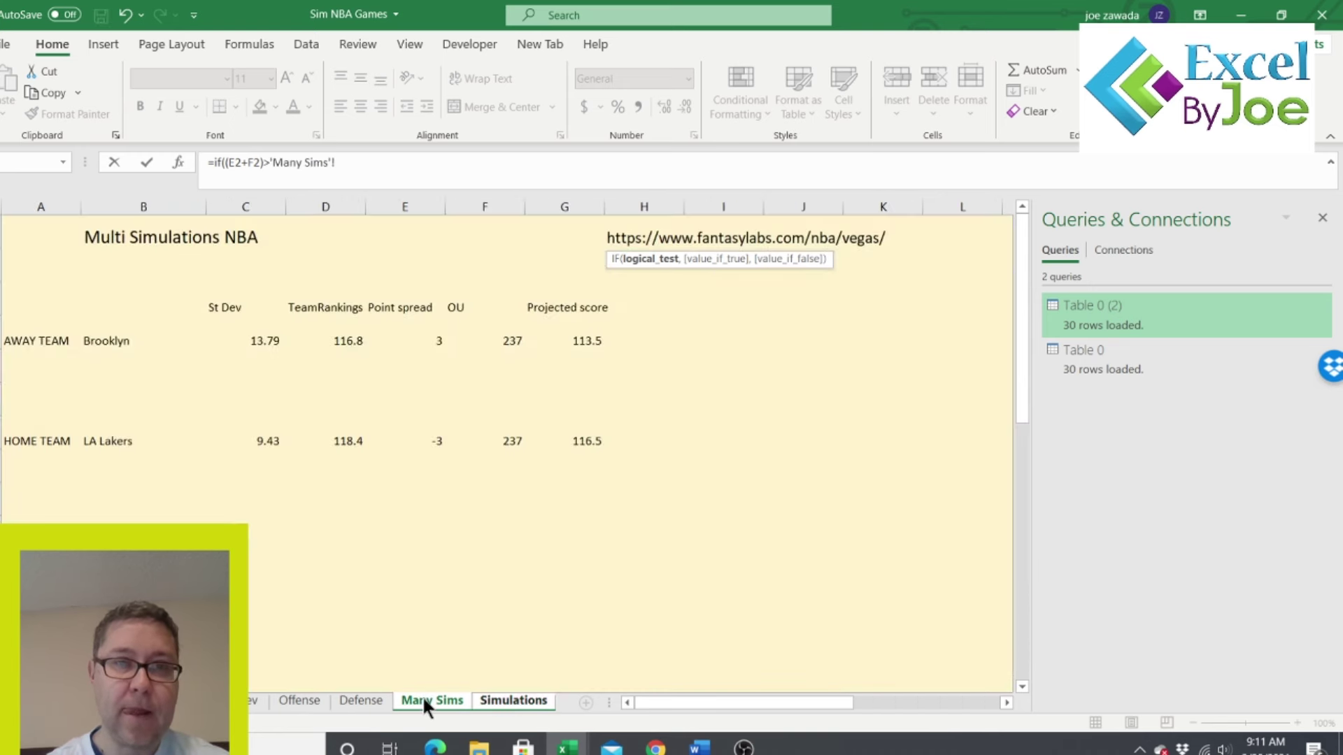
left_click(498, 340)
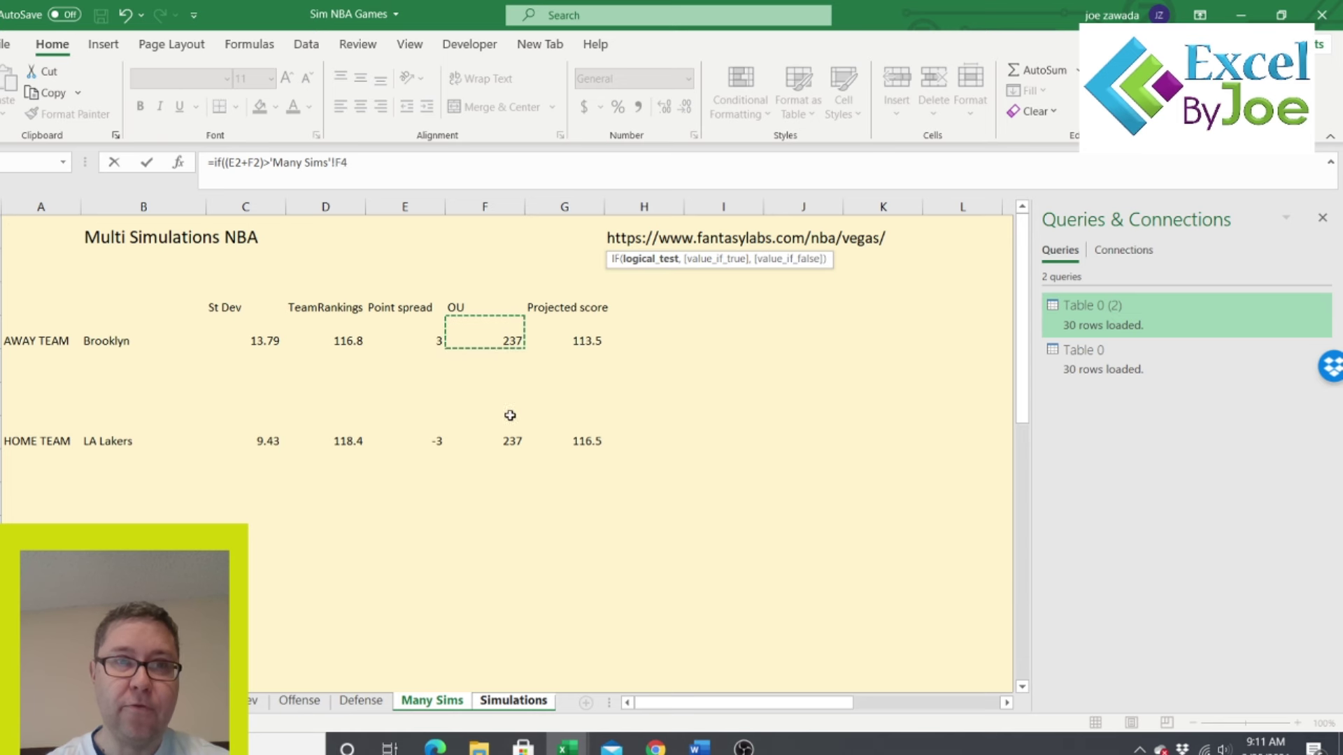
type(",\"Ove")
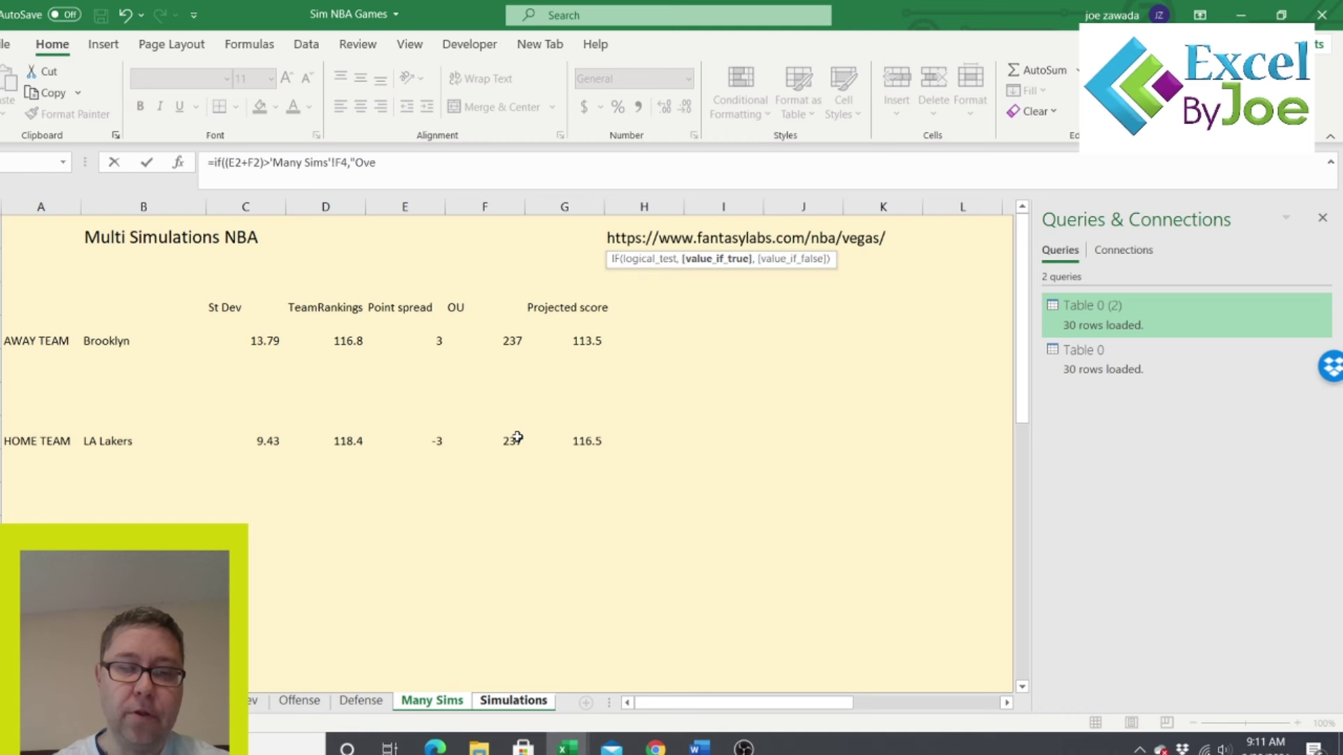
type("r\",\"Under\"")
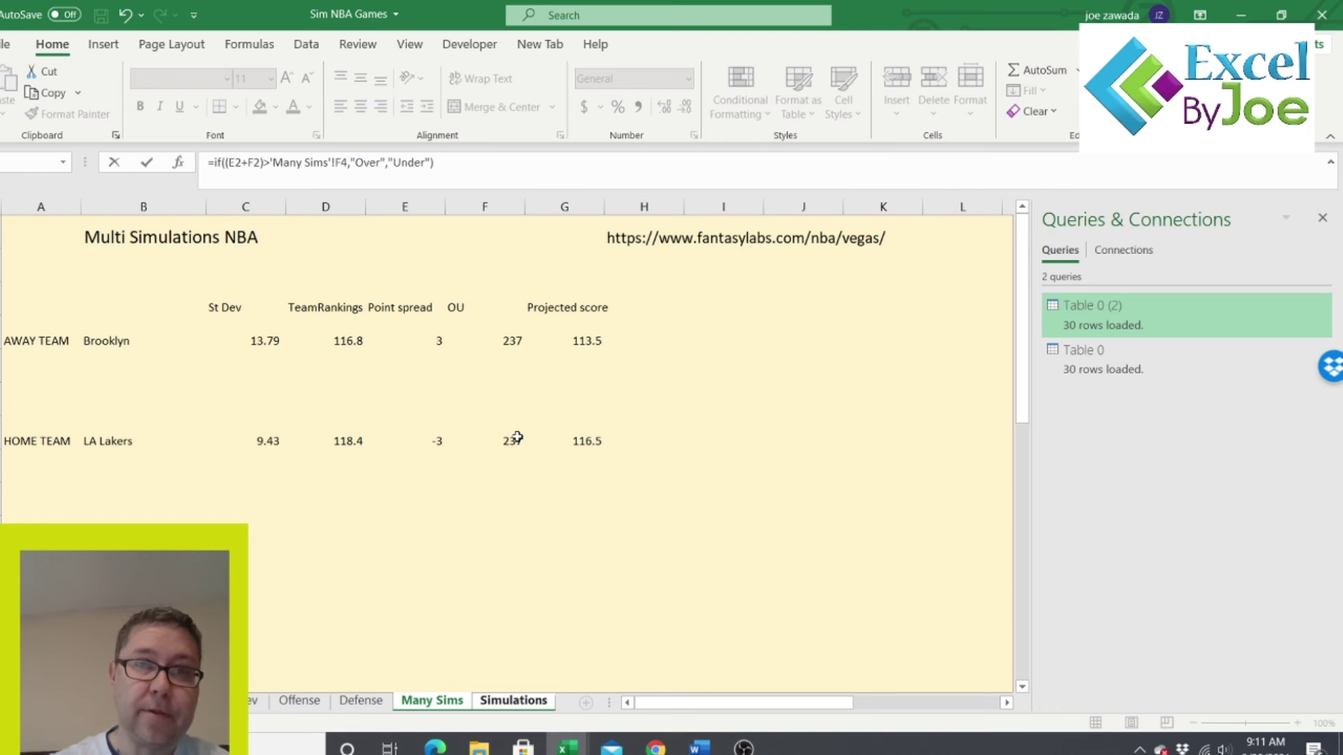
key("Return")
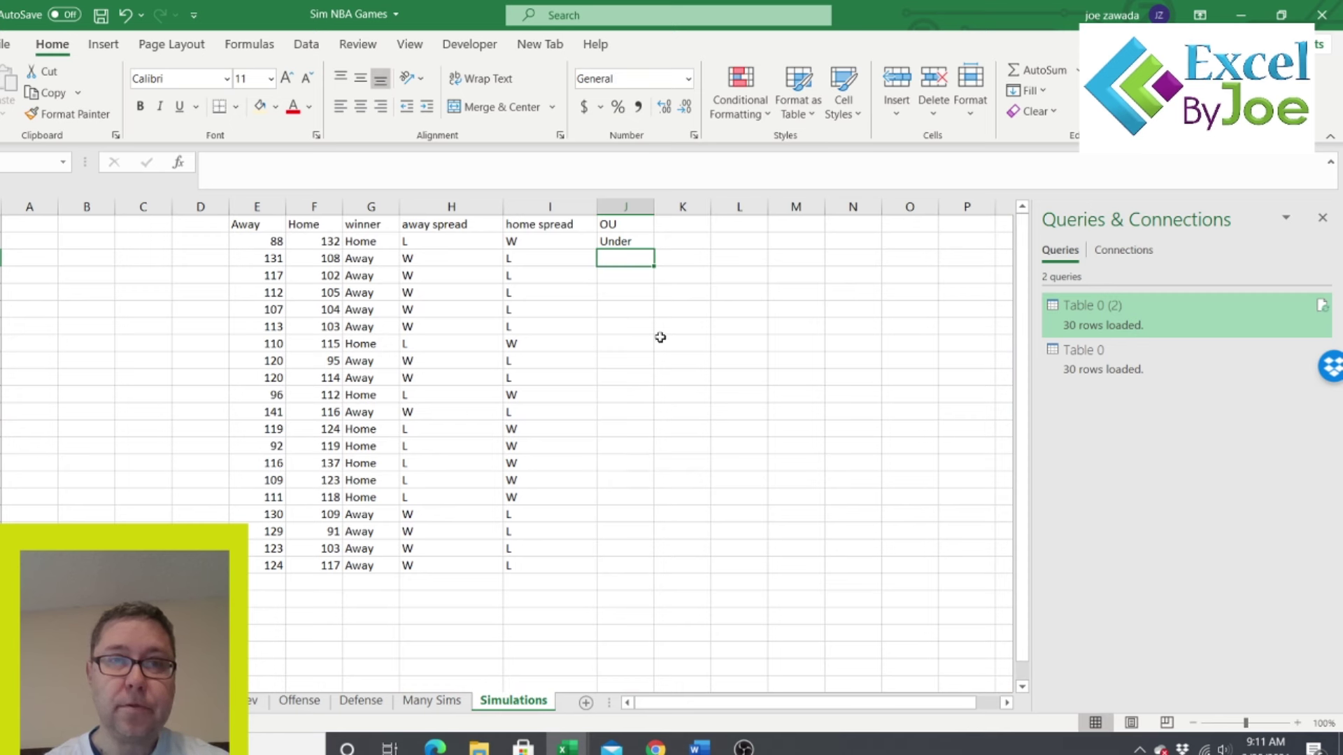
- Make the OU formula's over/under reference absolute as 'Many Sims'!$F$4
left_click(622, 240)
left_click(341, 164)
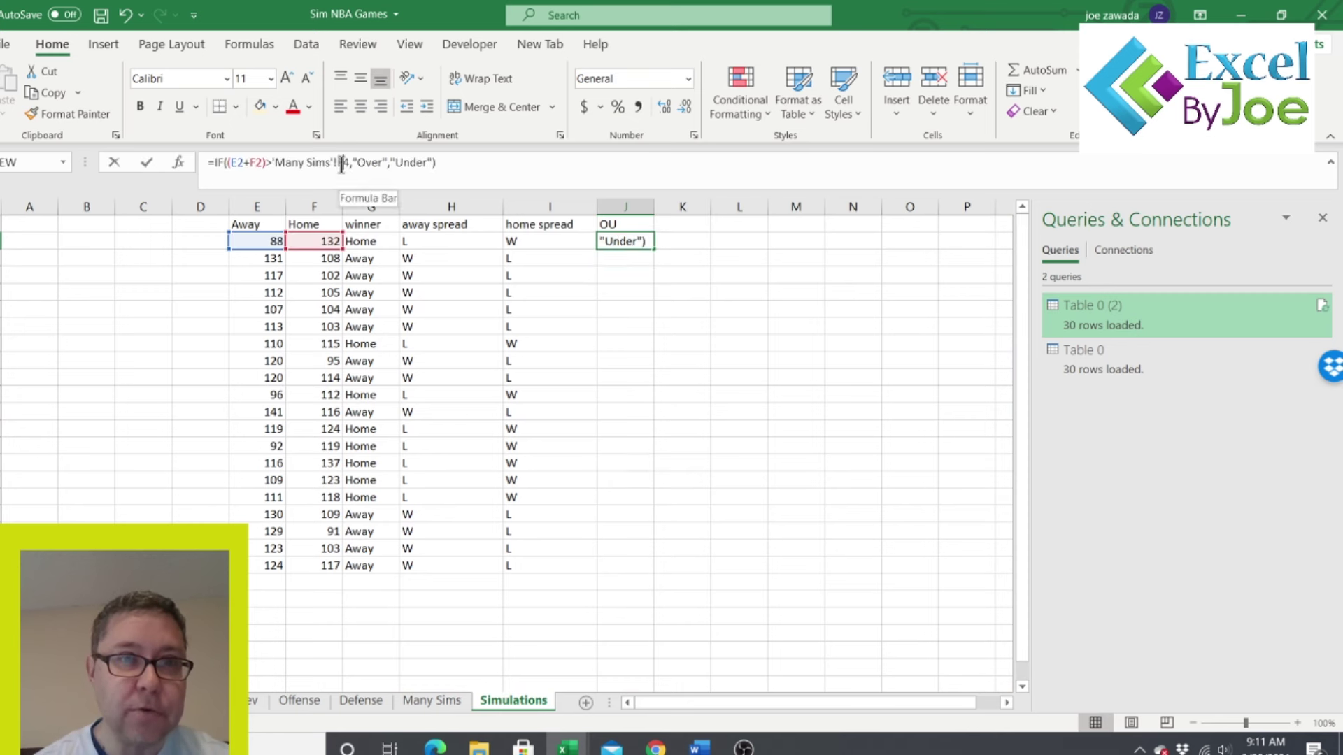
type("$")
key("End")
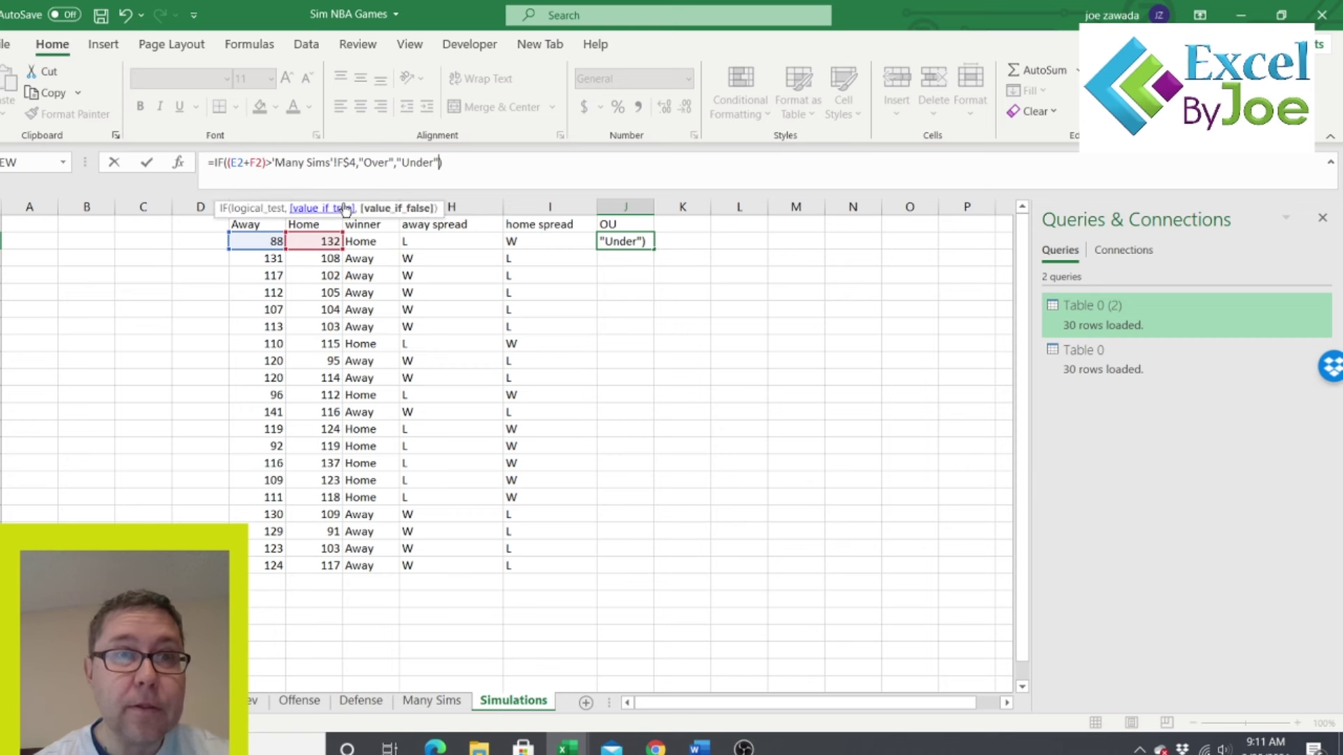
left_click(338, 164)
type("$")
key("Return")
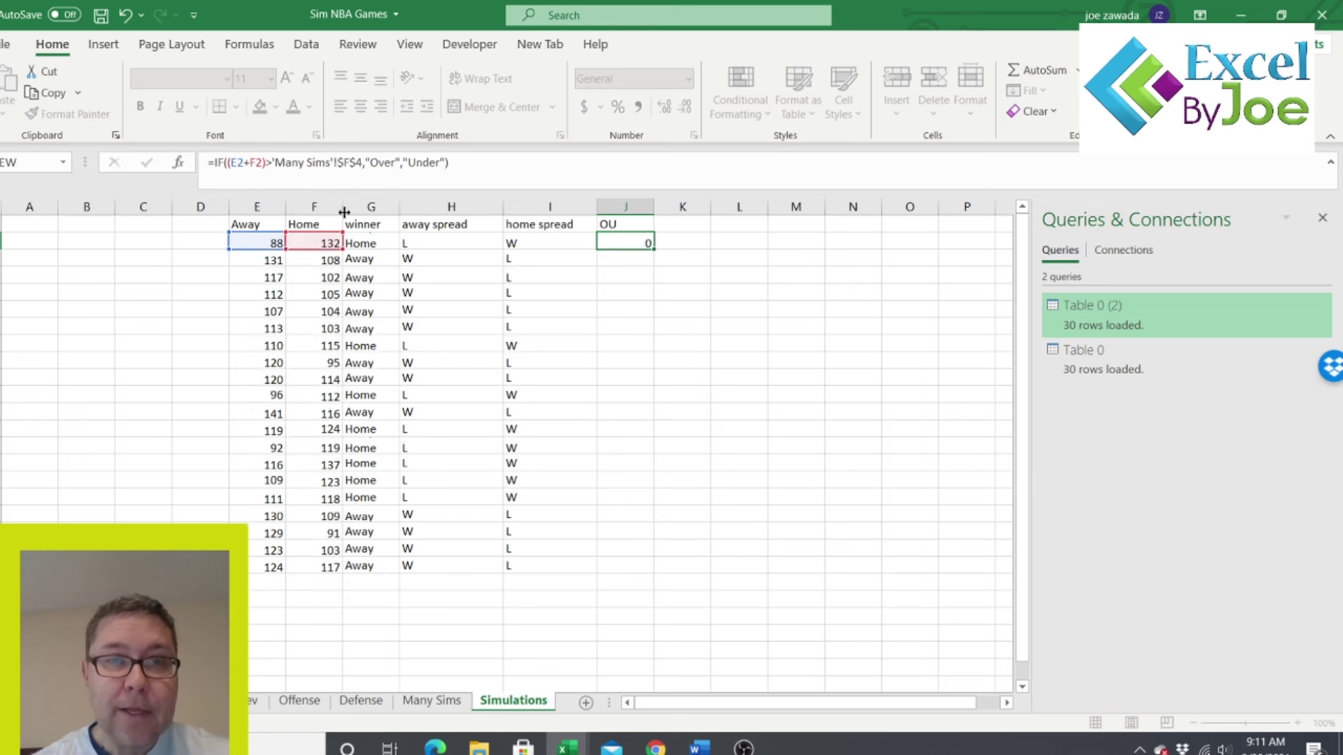
- Fill the OU formula down all 20 simulated games, clearing the surplus result below the last game
left_click(632, 245)
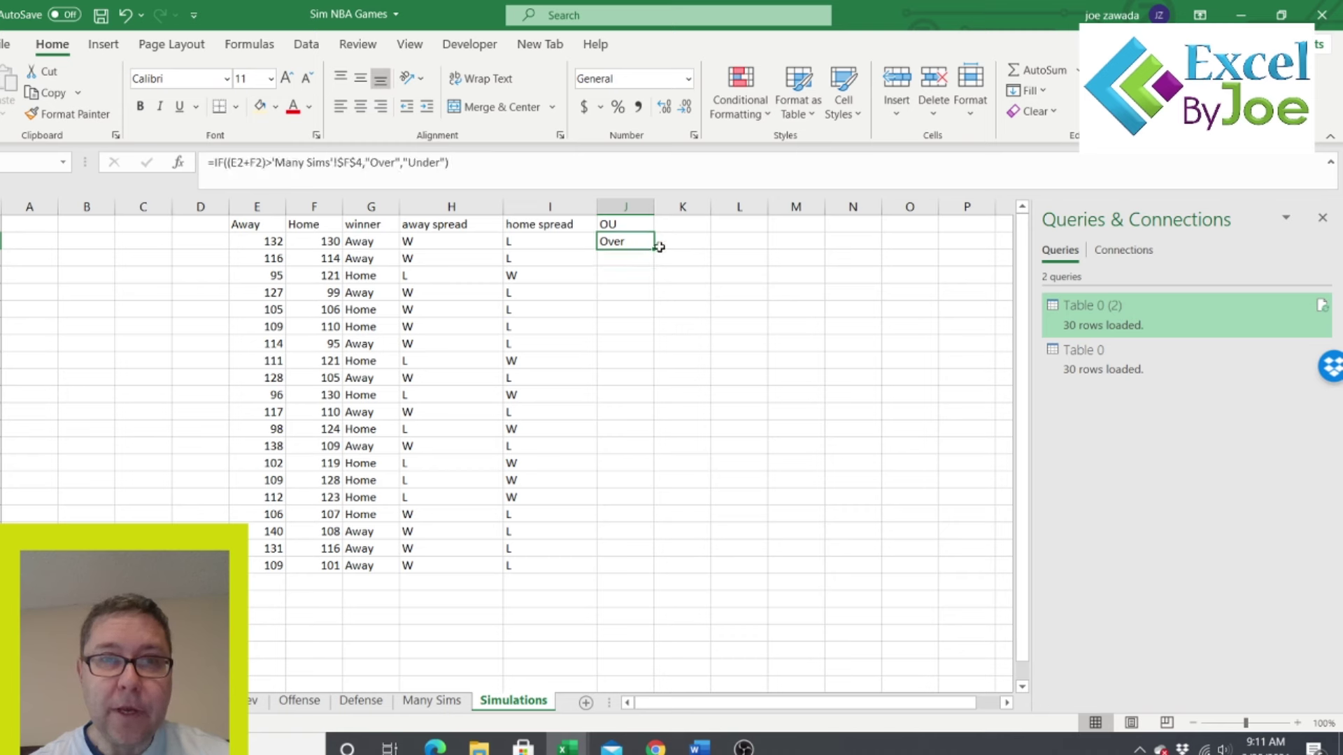
left_click_drag(654, 248, 651, 588)
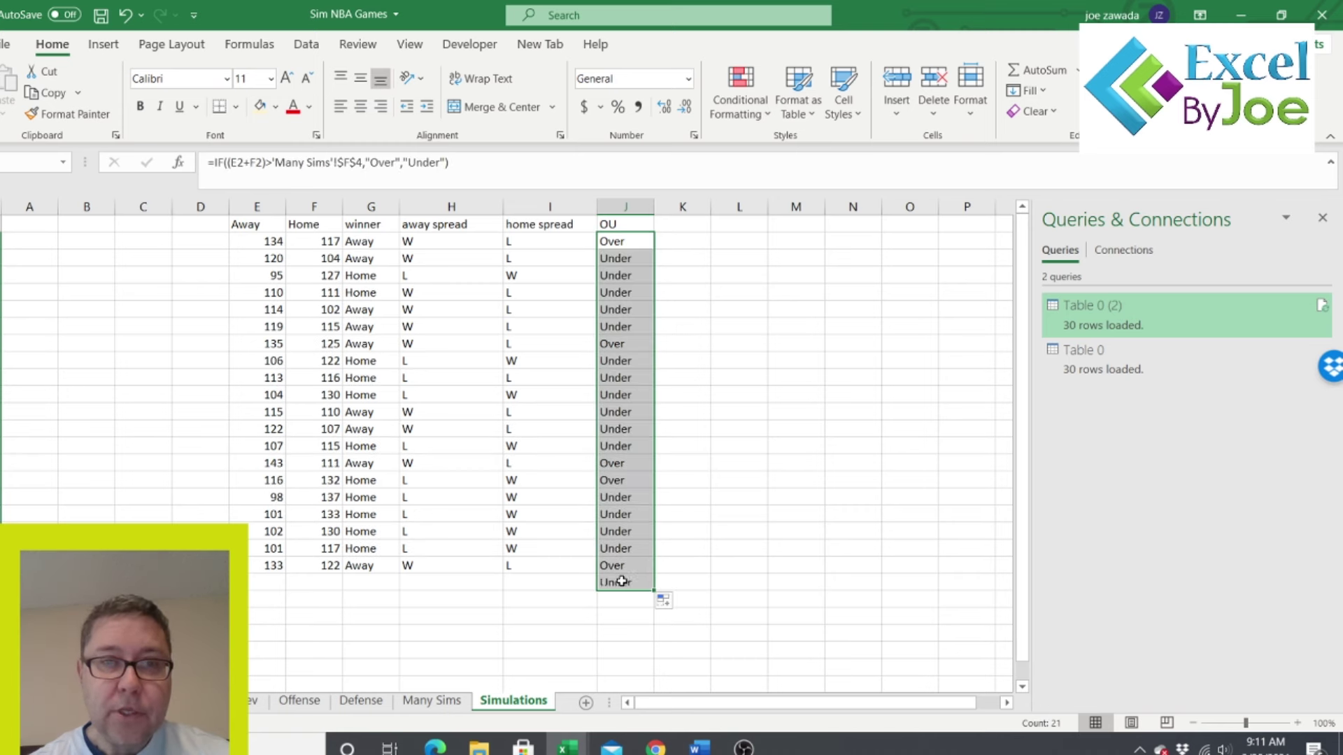
left_click(619, 584)
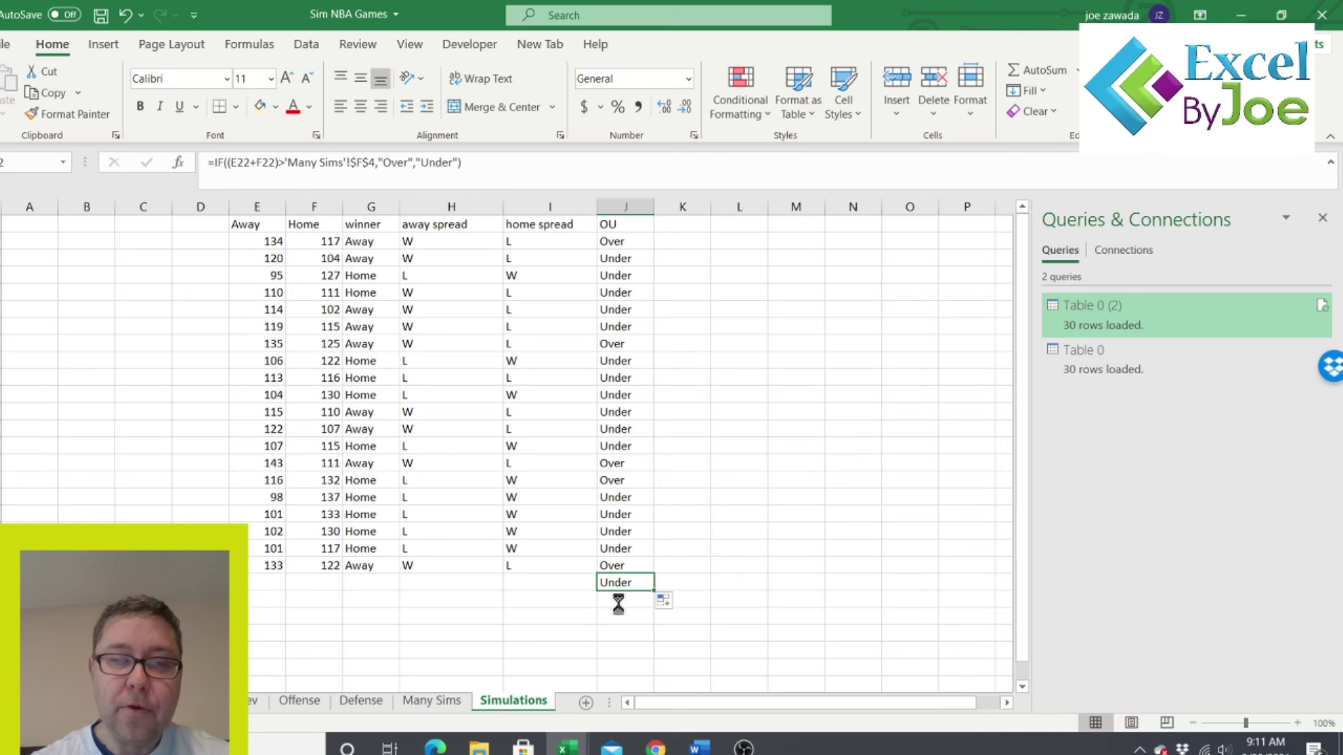
key("Delete")
- Fill the last game's score, winner, spread and OU formulas in columns E to J down to row 240
left_click_drag(250, 572, 654, 675)
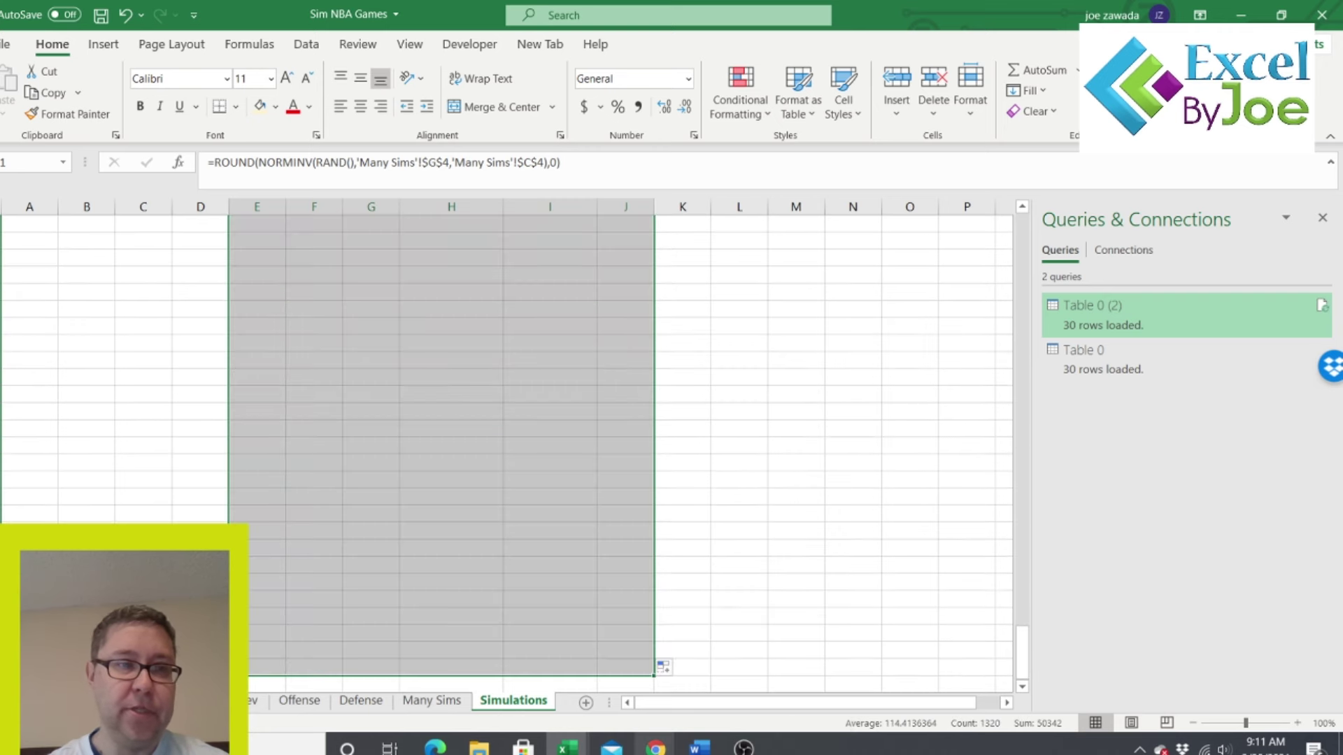
left_click(500, 463)
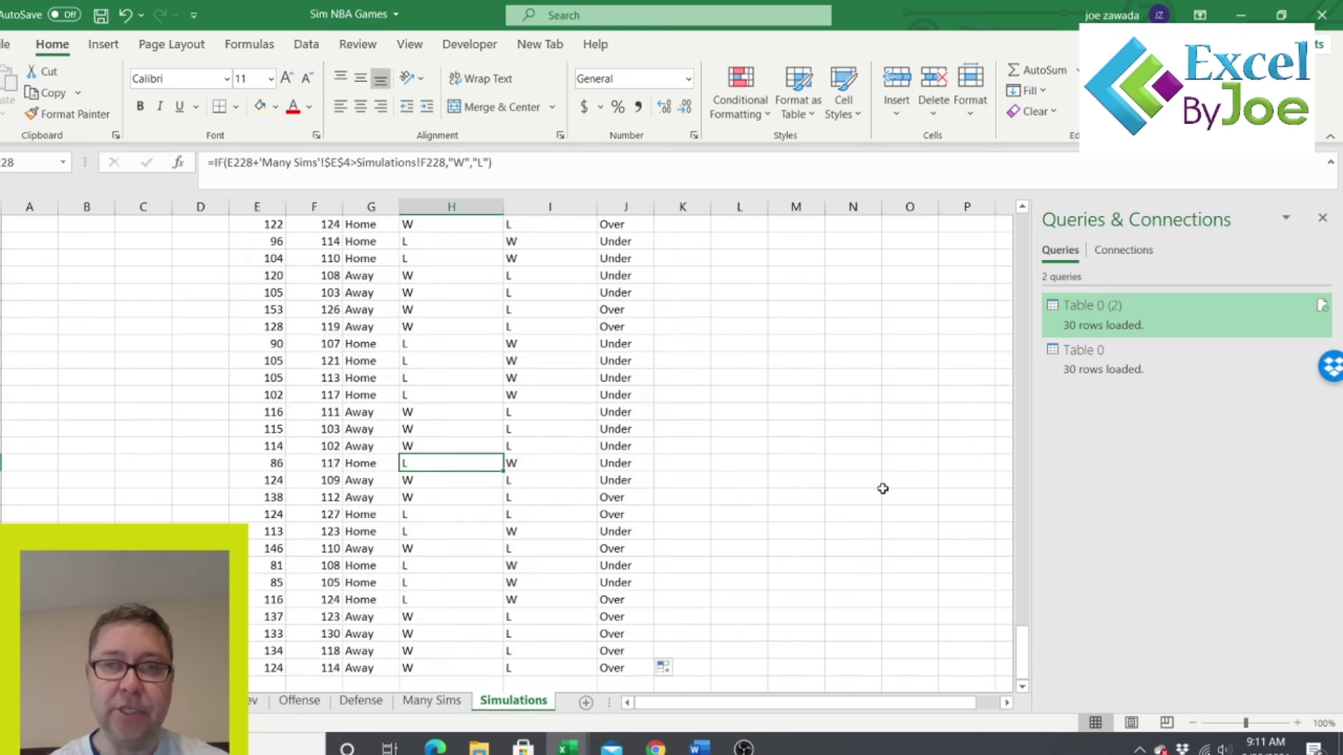
left_click_drag(1015, 647, 1018, 215)
- Examine the home spread, OU, away spread and home score formulas of the simulated game in row 8
left_click(562, 277)
left_click(575, 340)
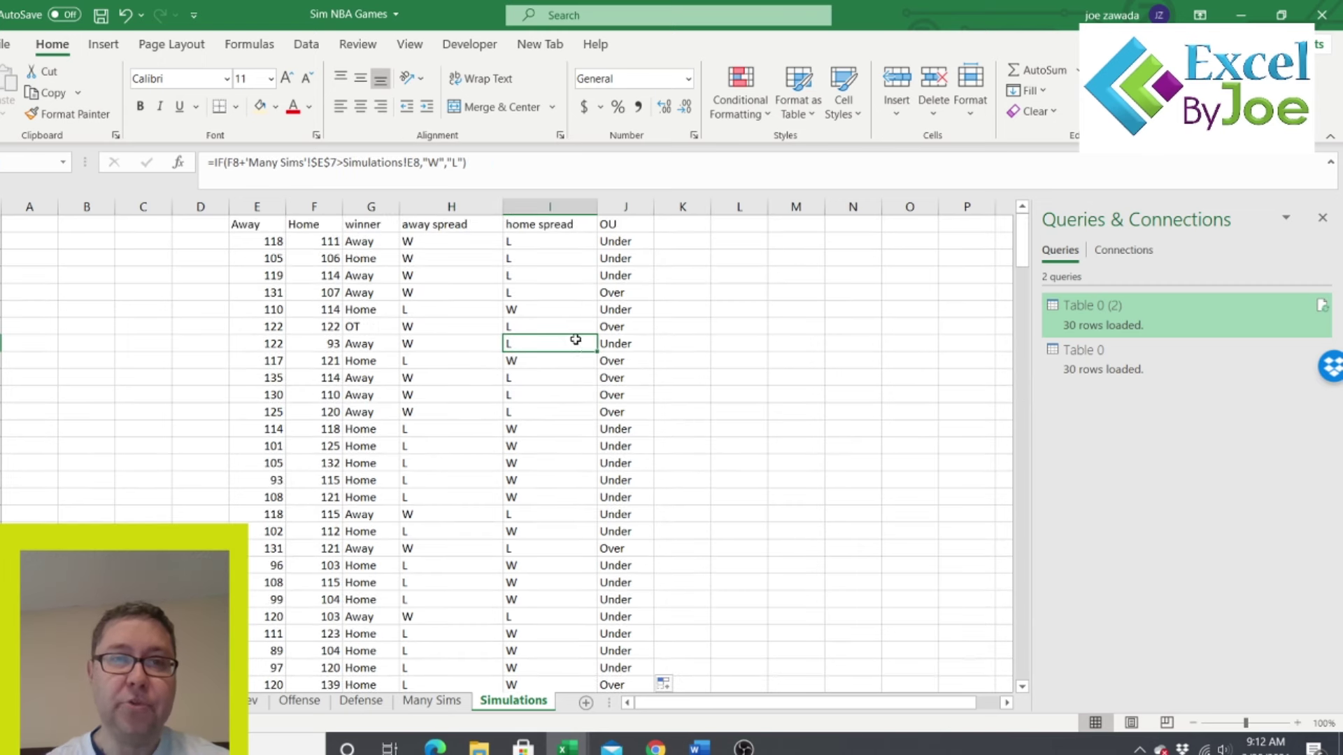
left_click(606, 342)
left_click(484, 340)
left_click(337, 348)
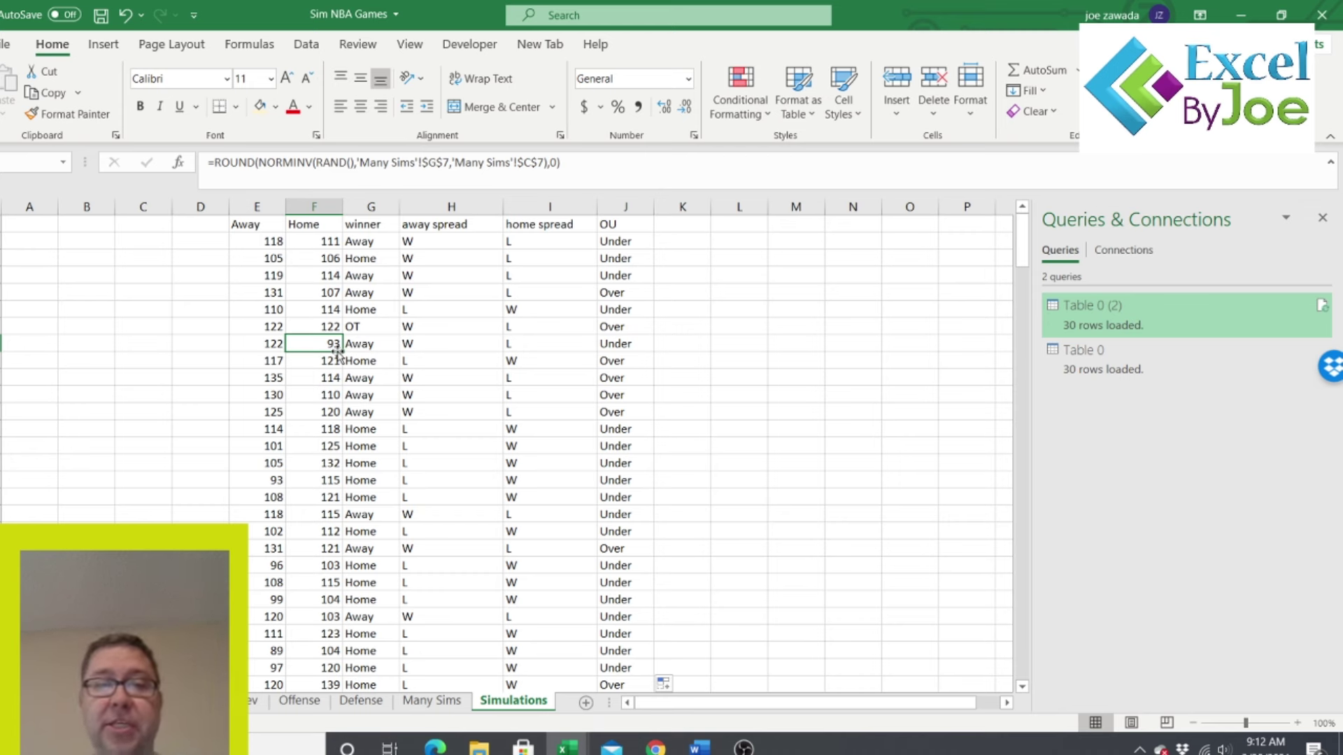
- Recalculate the workbook to generate a fresh set of random simulated games
left_click(223, 382)
left_click(204, 331)
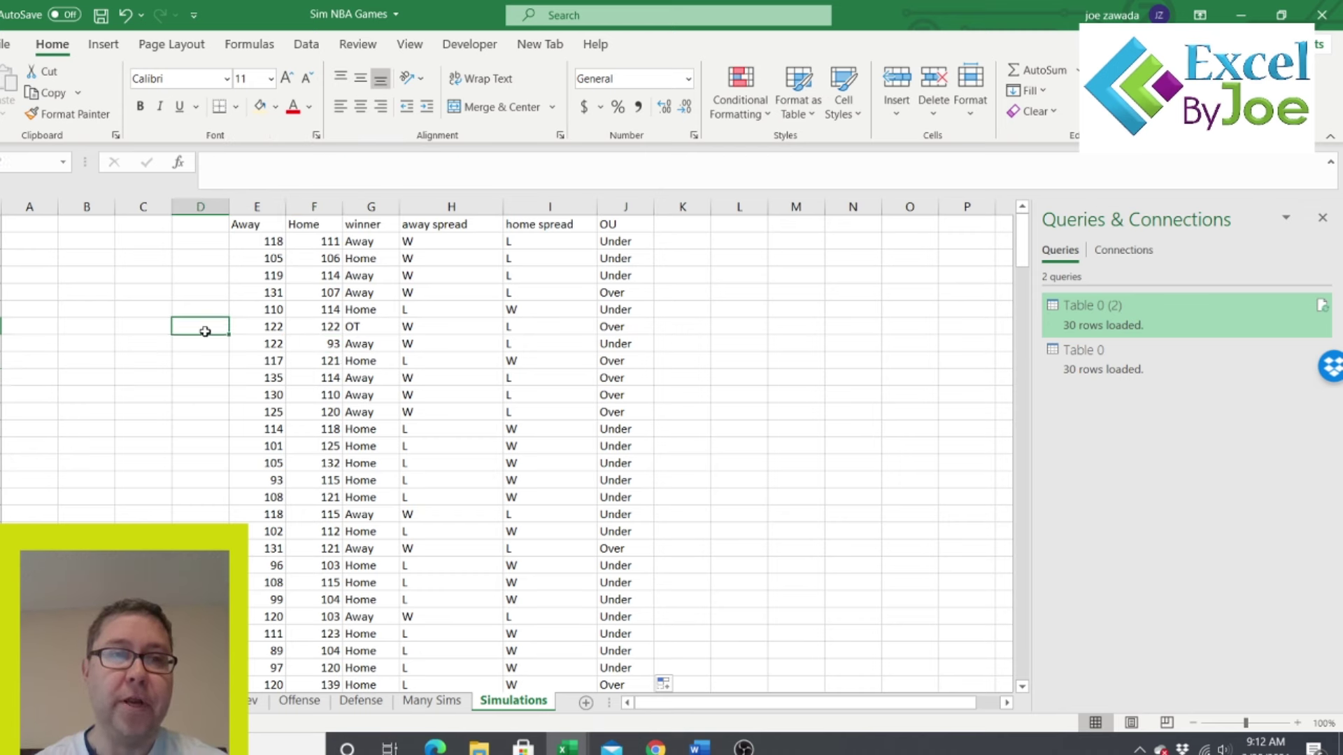
key("F9")
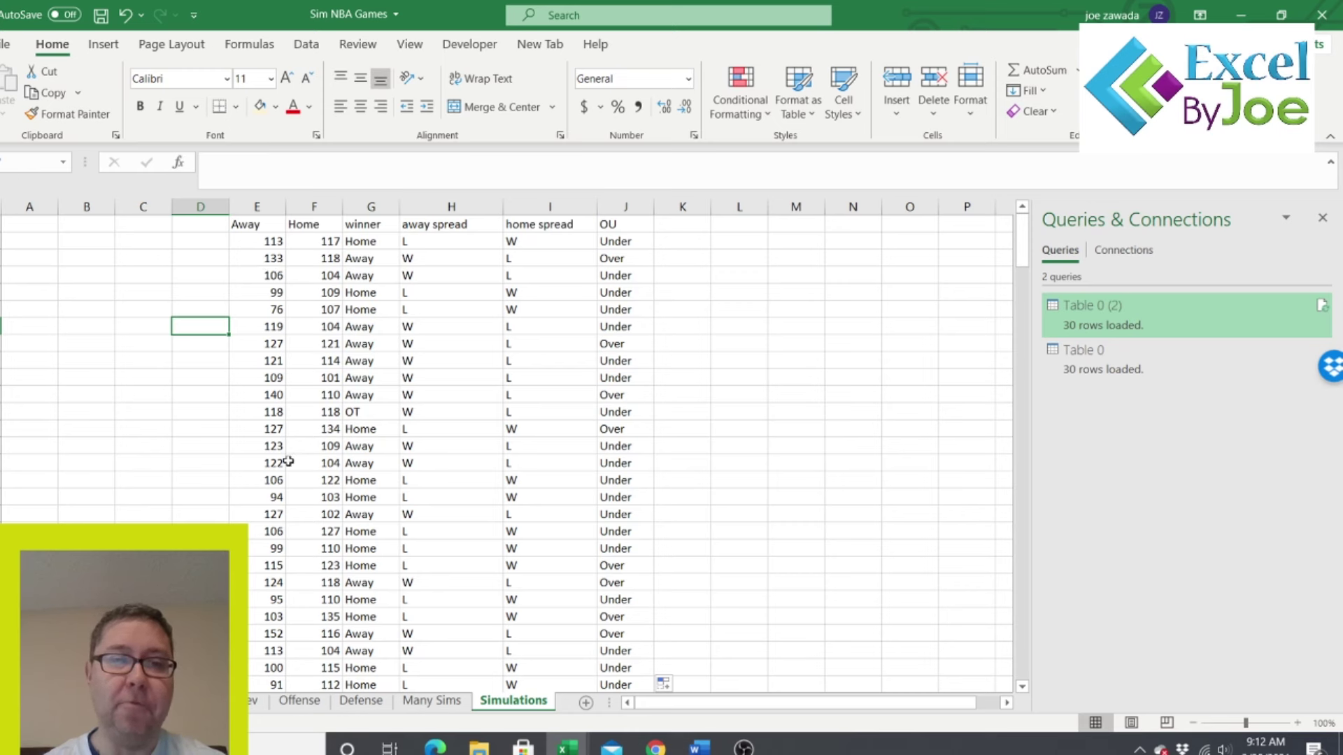
left_click(178, 429)
left_click(209, 376)
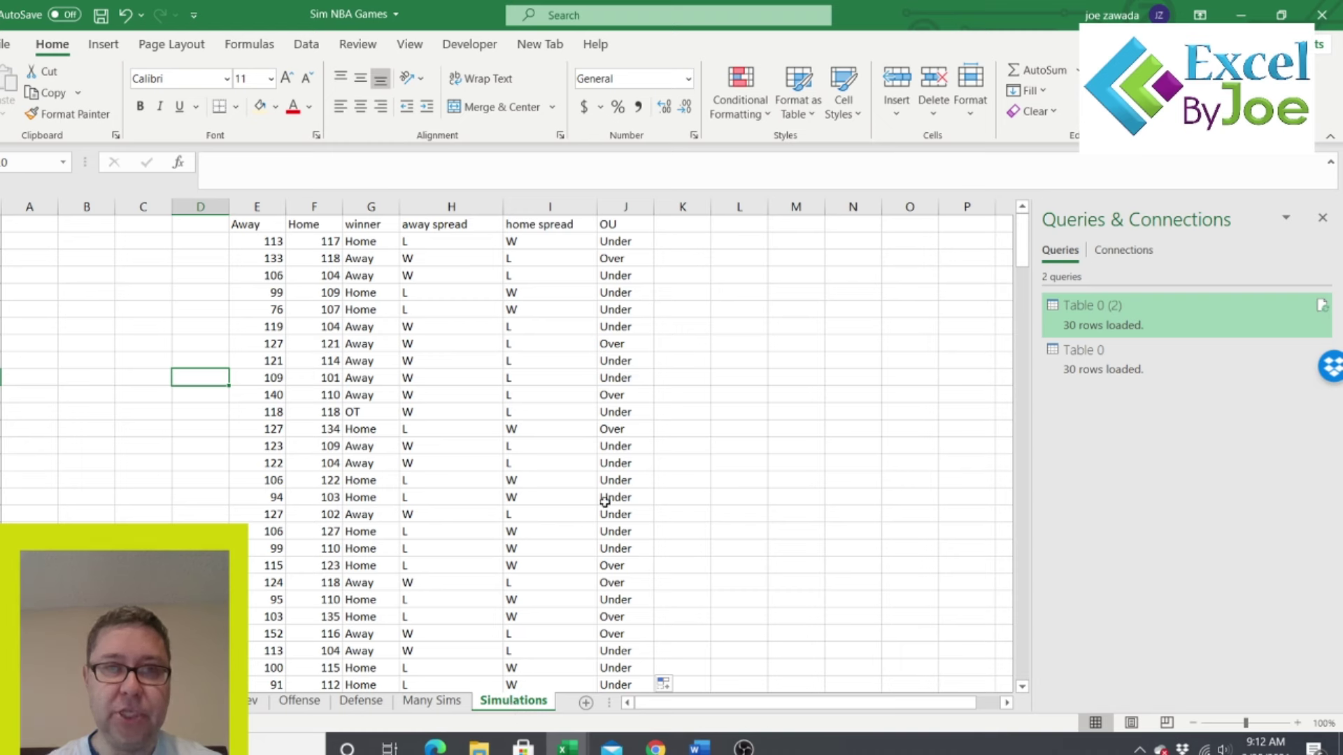
left_click(633, 481)
left_click(631, 362)
left_click(684, 326)
left_click(713, 364)
left_click(685, 442)
left_click(728, 430)
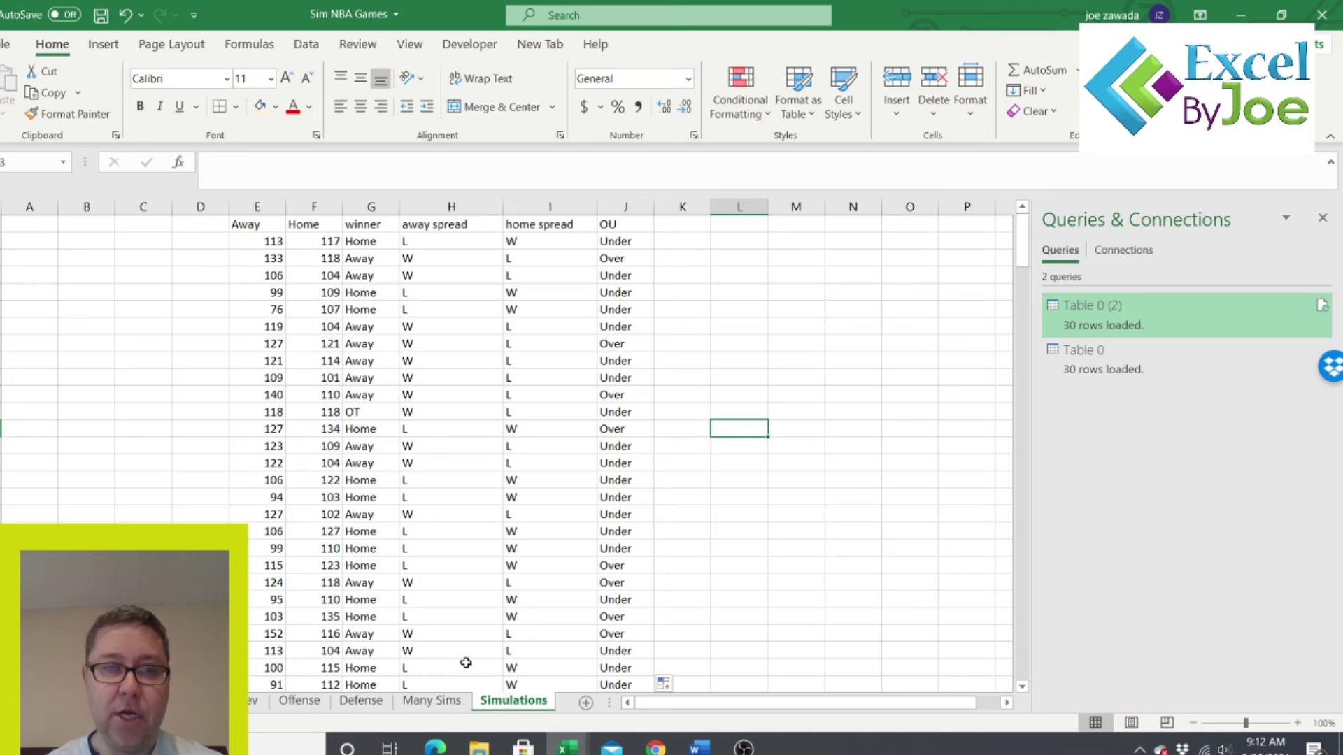
- On the Many Sims sheet, slightly widen the Projected score column and add the heading "Wins" in the next column
left_click(432, 701)
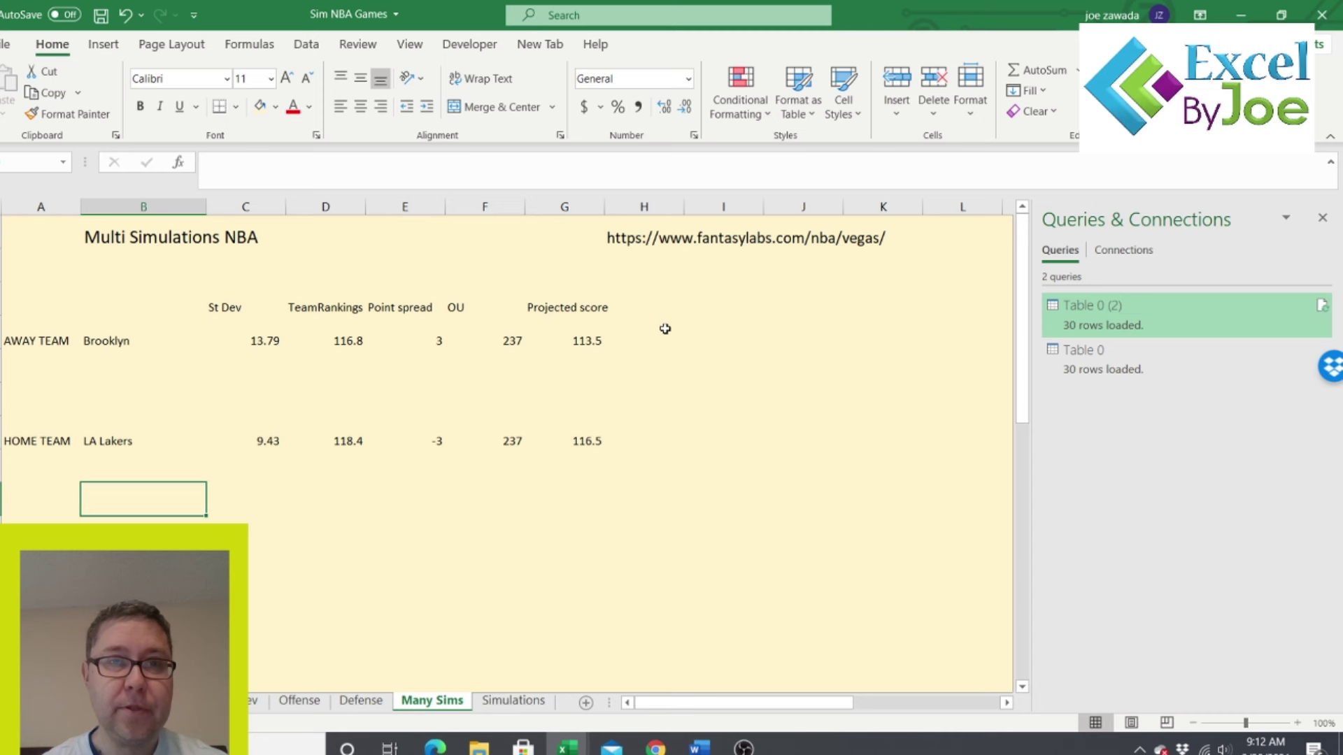
left_click(665, 305)
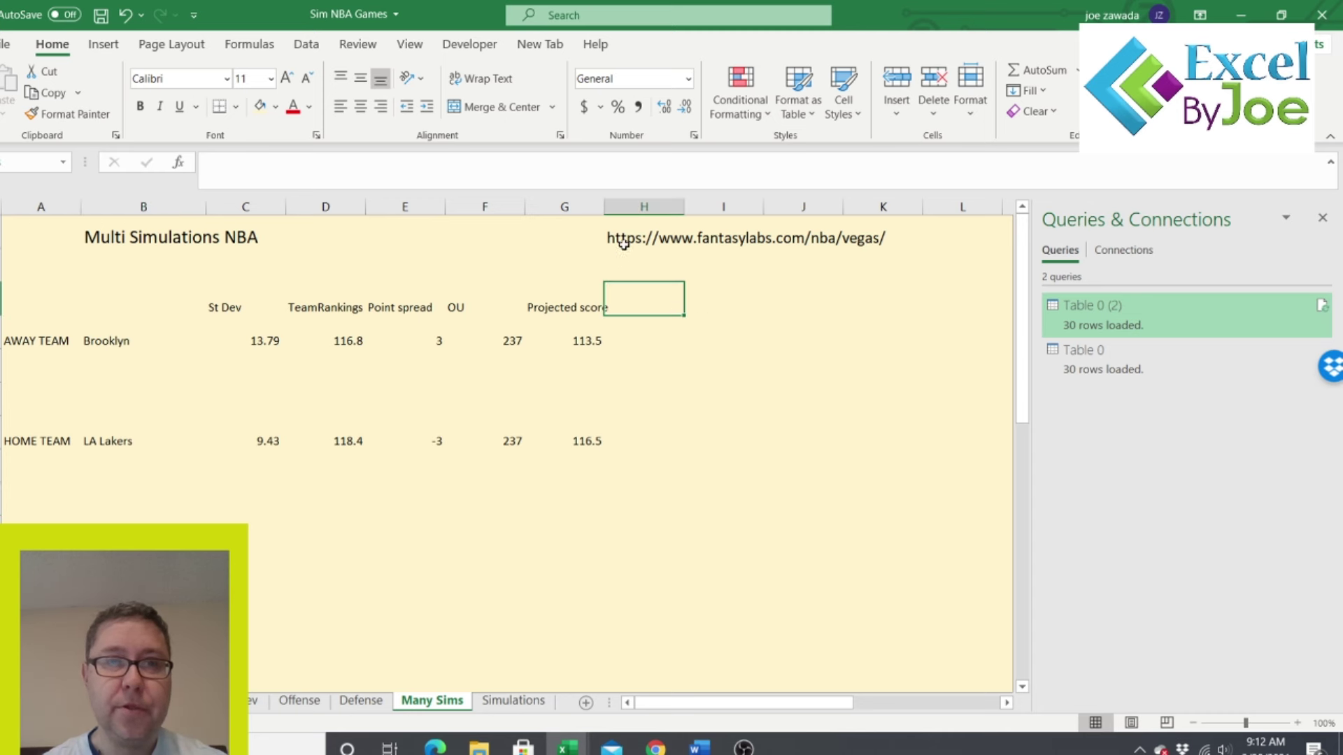
left_click_drag(605, 206, 613, 207)
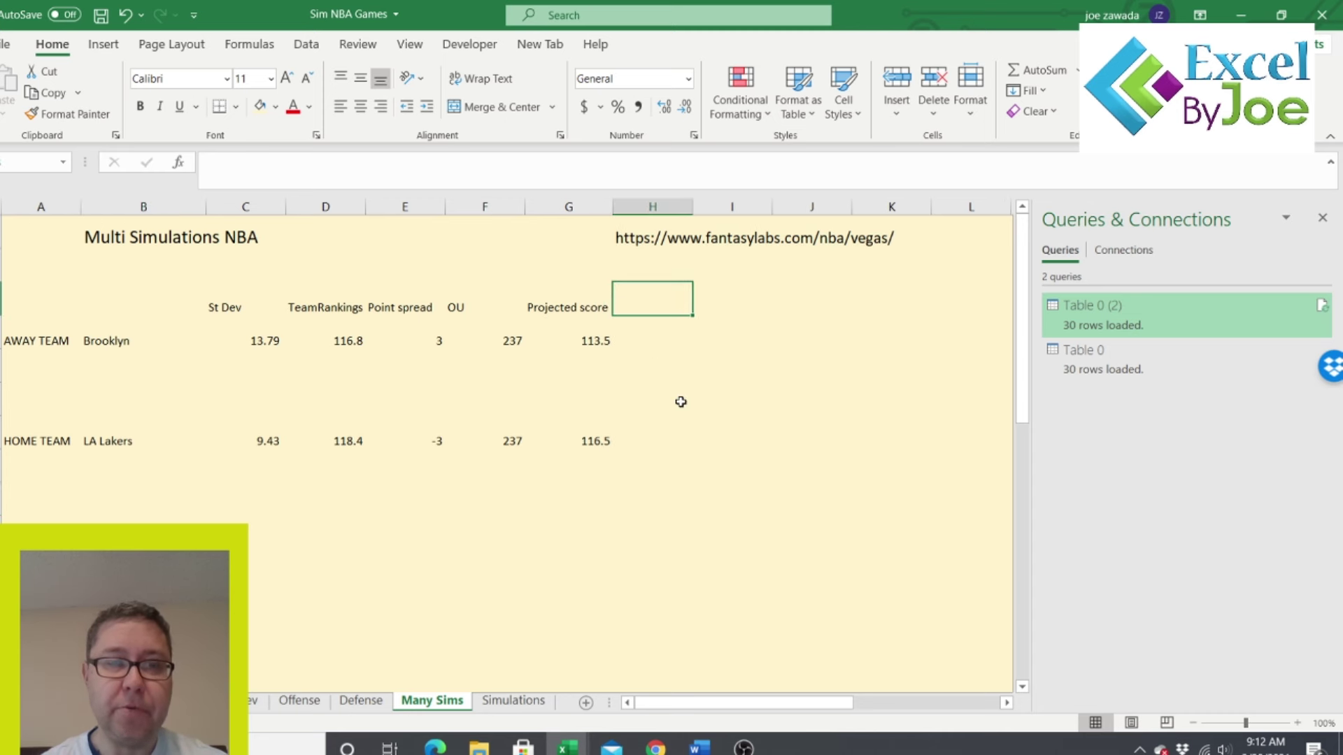
type("Wins")
key("Return")
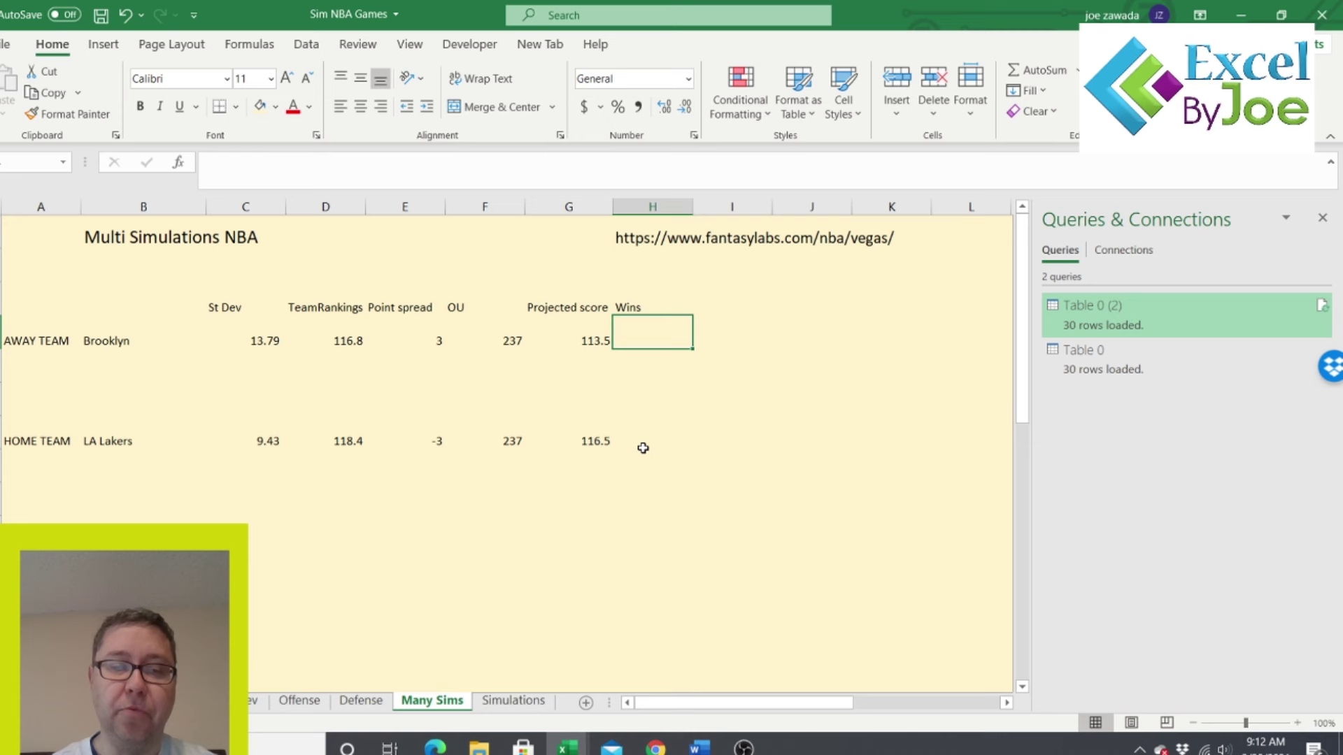
- In Brooklyn's Wins cell, count the away victories with =COUNTIFS(Simulations!G:G,"Away")
type("=")
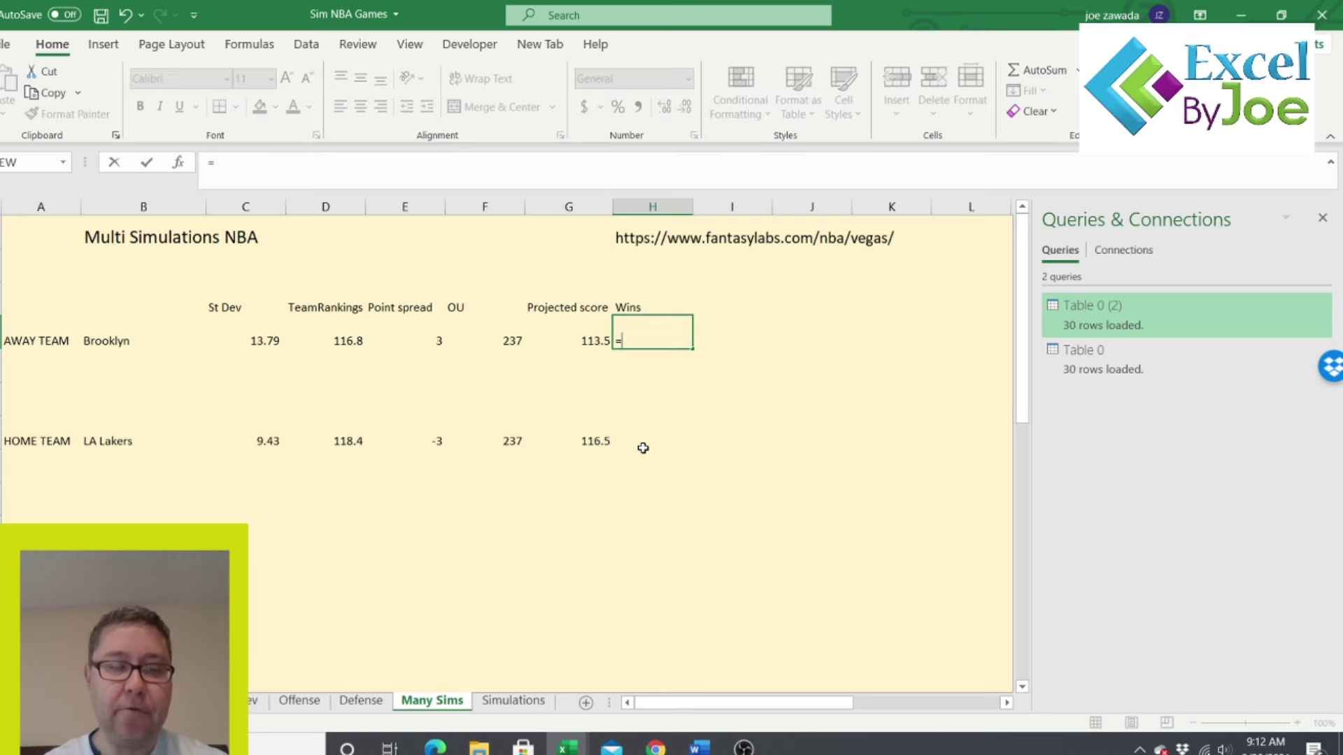
type("counti")
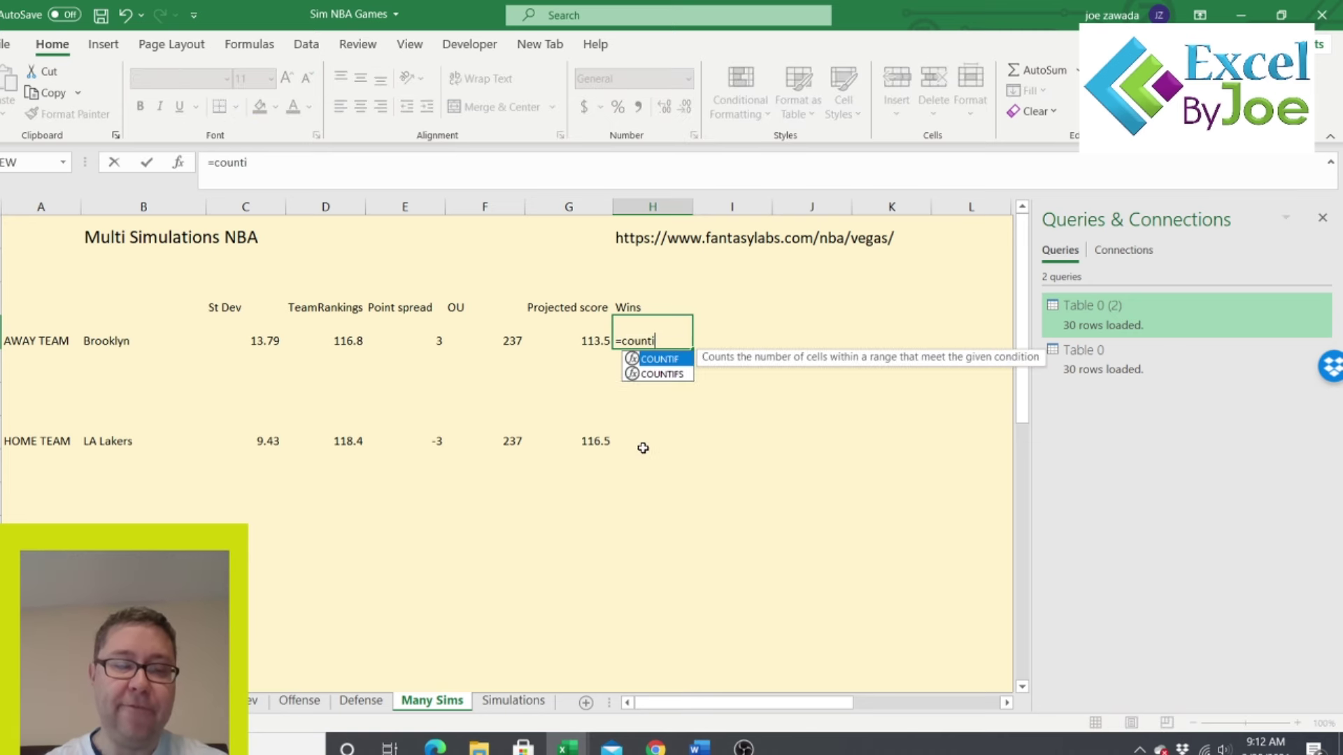
type("fs(")
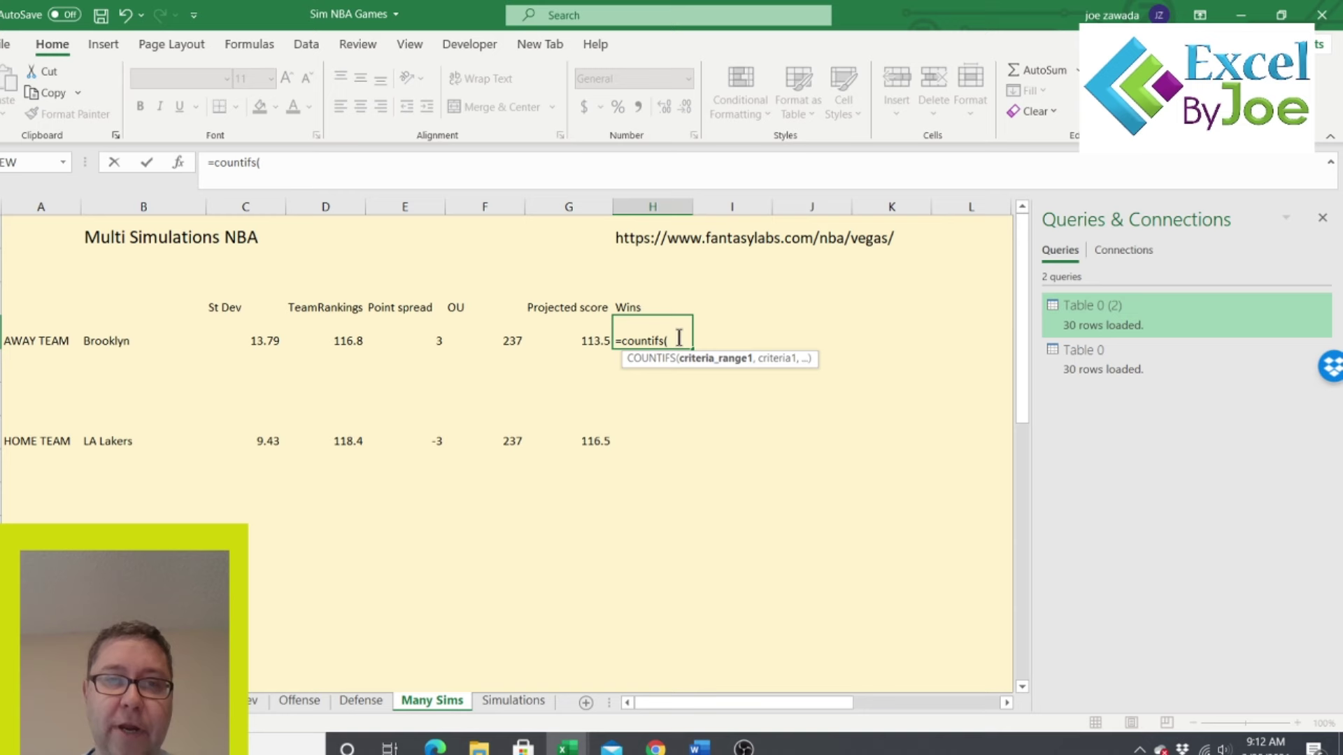
left_click(505, 699)
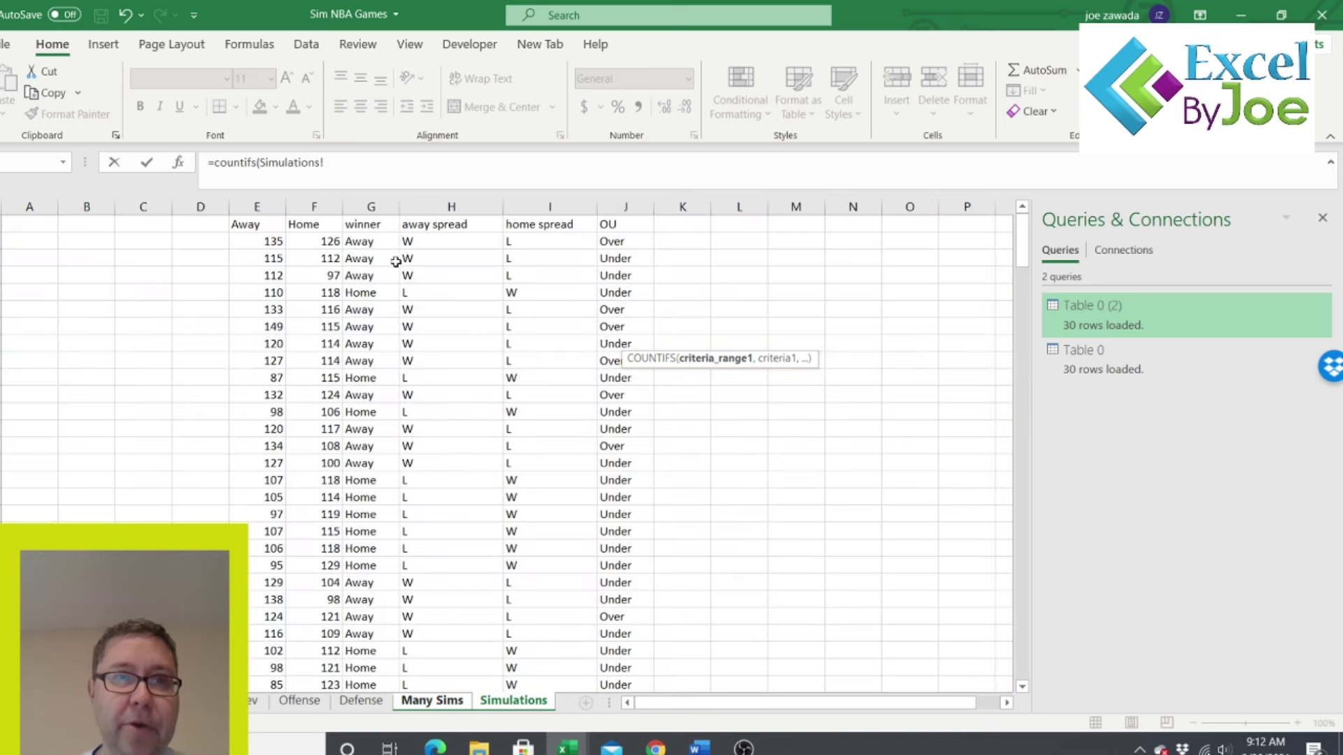
left_click(368, 208)
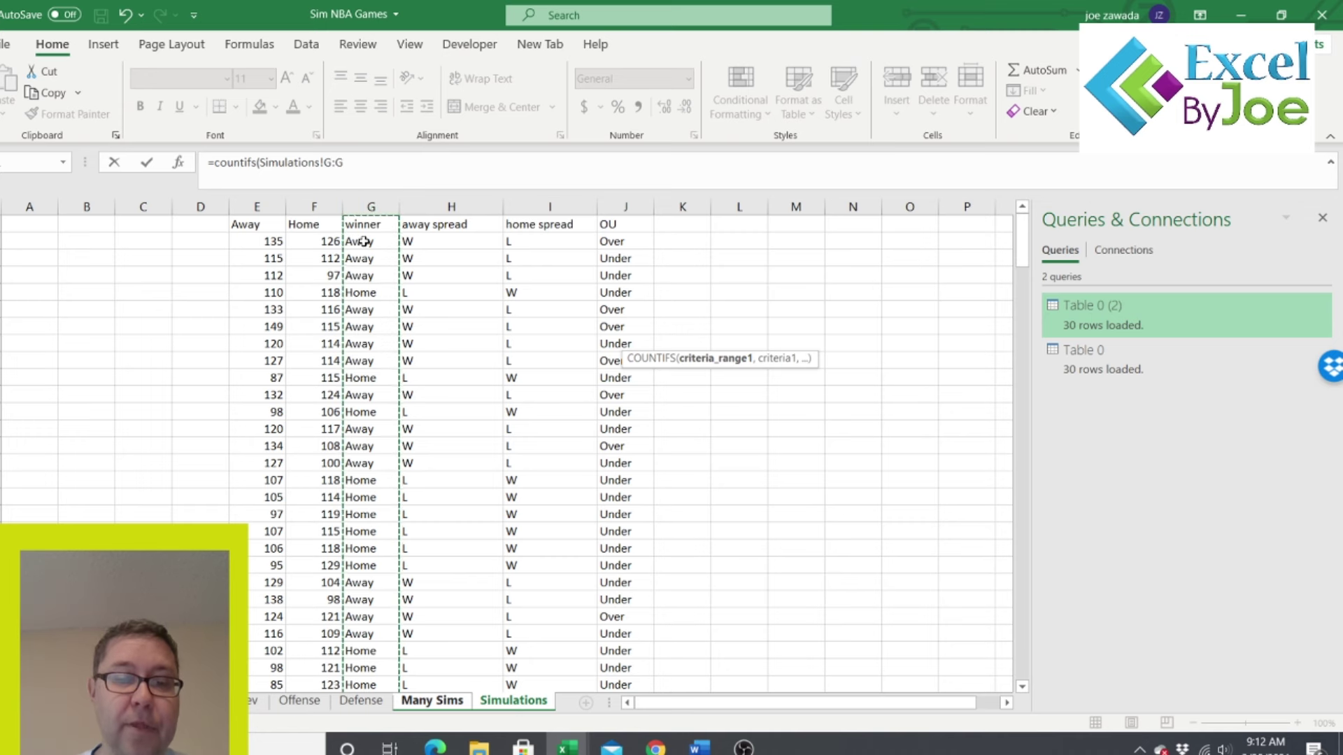
type(",")
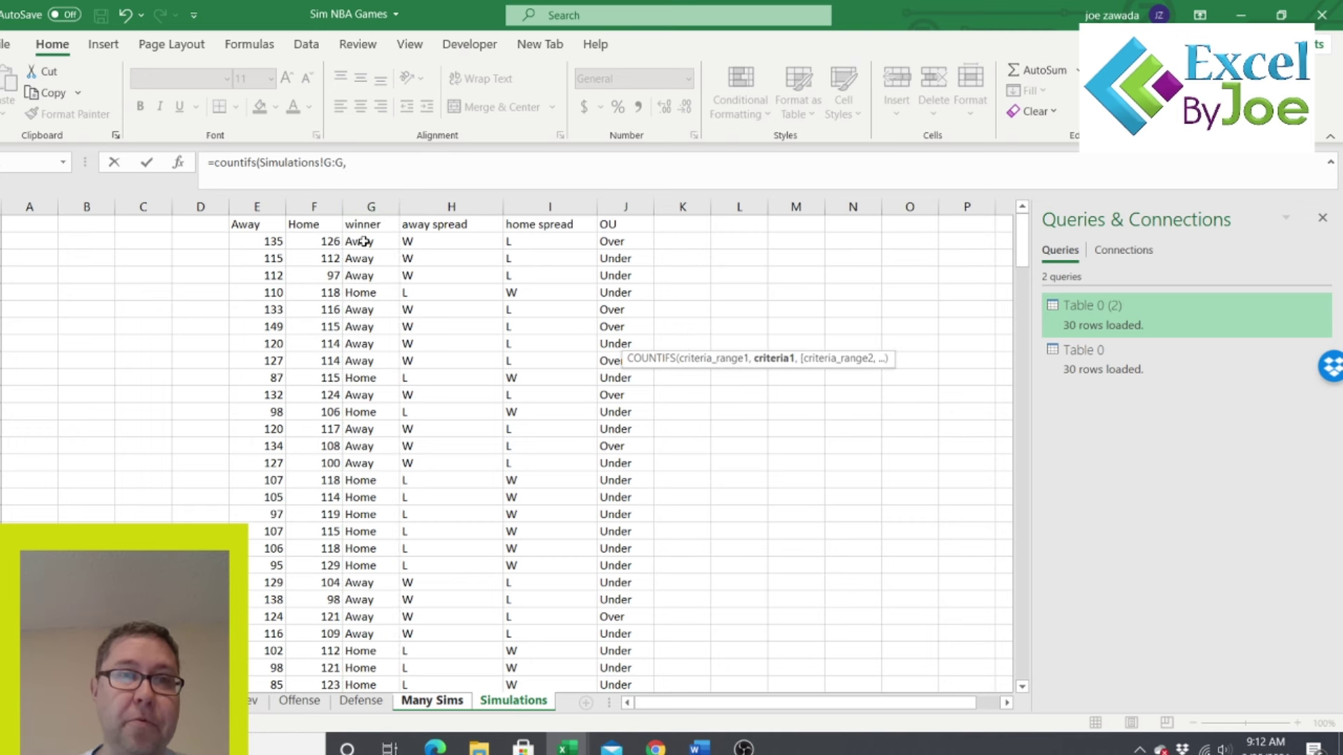
left_click(366, 166)
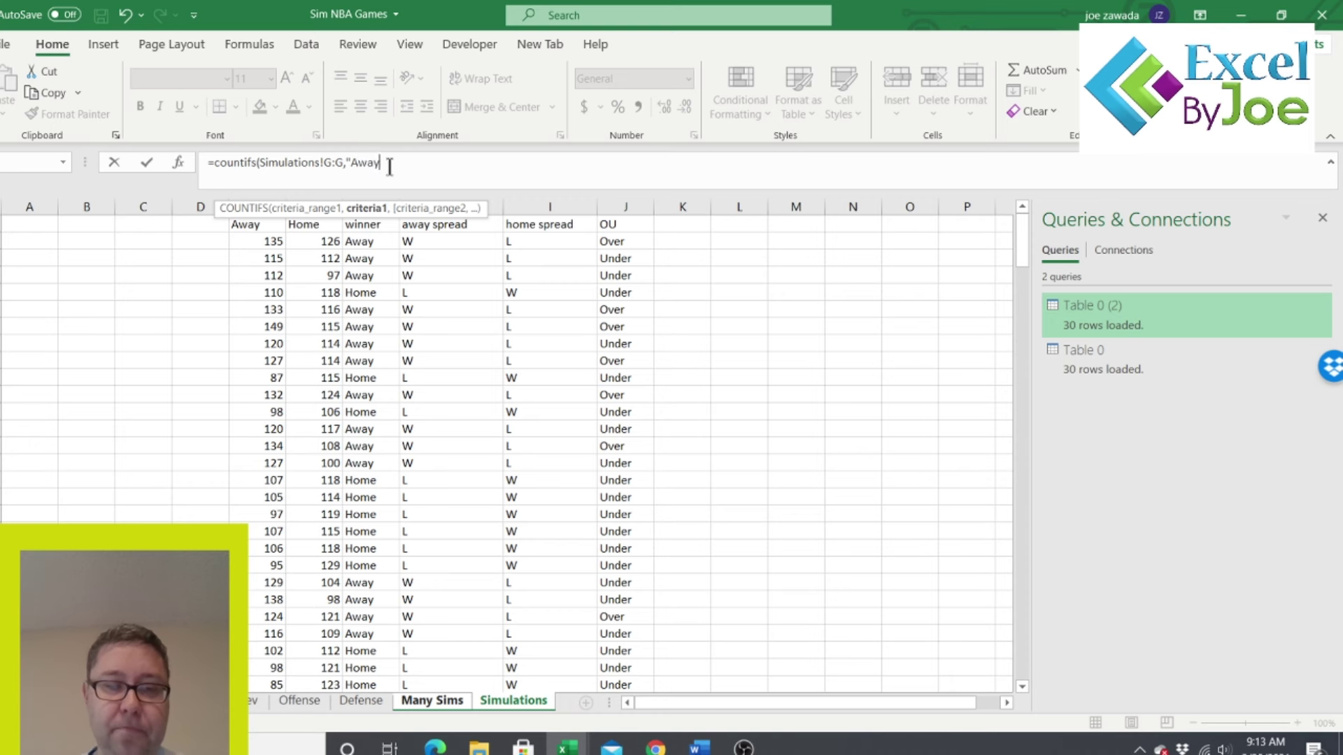
type("\"Away\")")
key("Return")
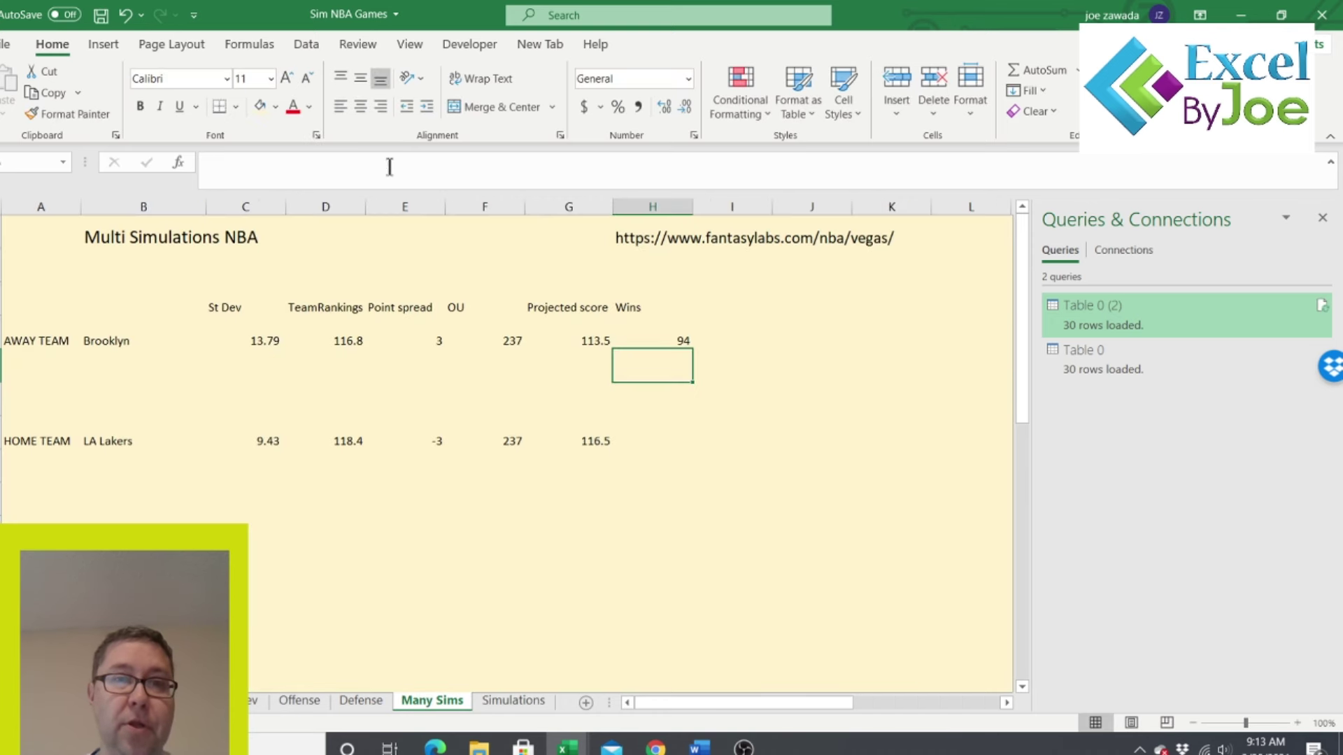
left_click(651, 334)
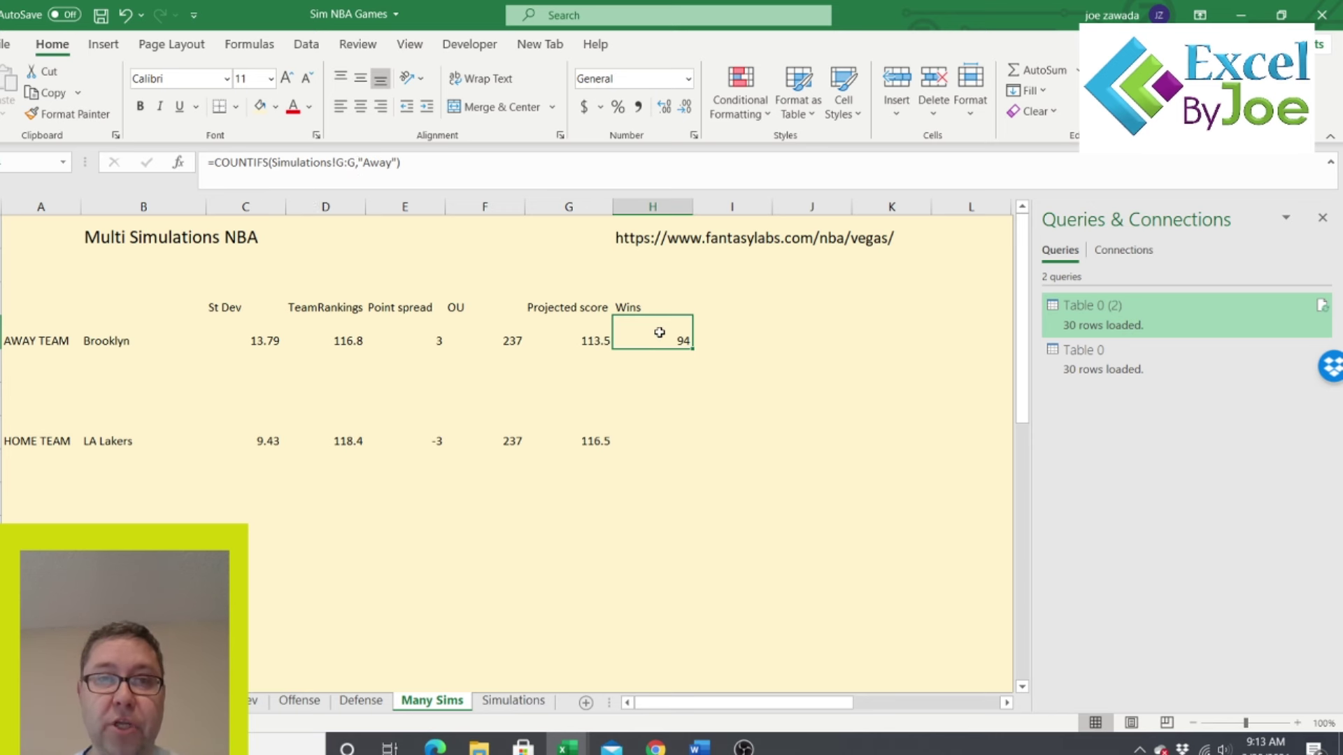
left_click(660, 306)
left_click(658, 331)
- In the LA Lakers' Wins cell, count the home victories with =COUNTIF(Simulations!G:G,"Home")
left_click(660, 432)
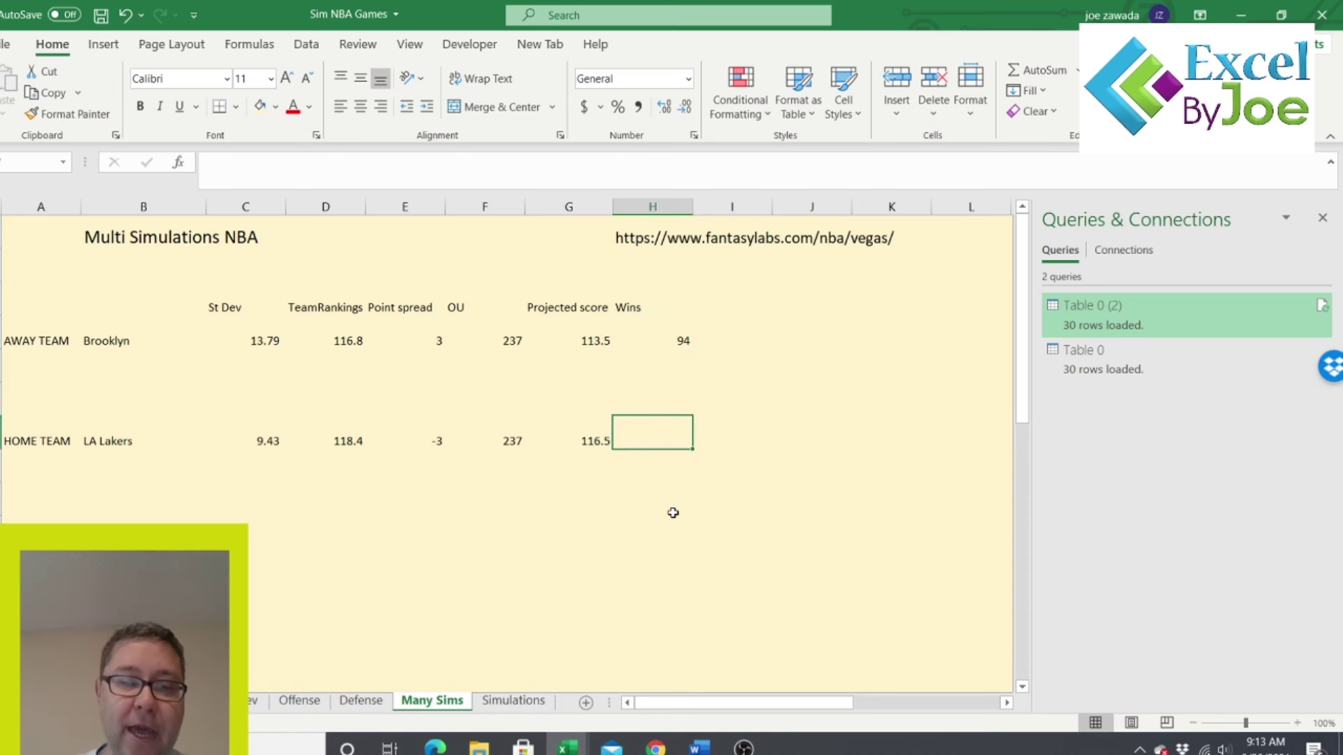
type("=countif")
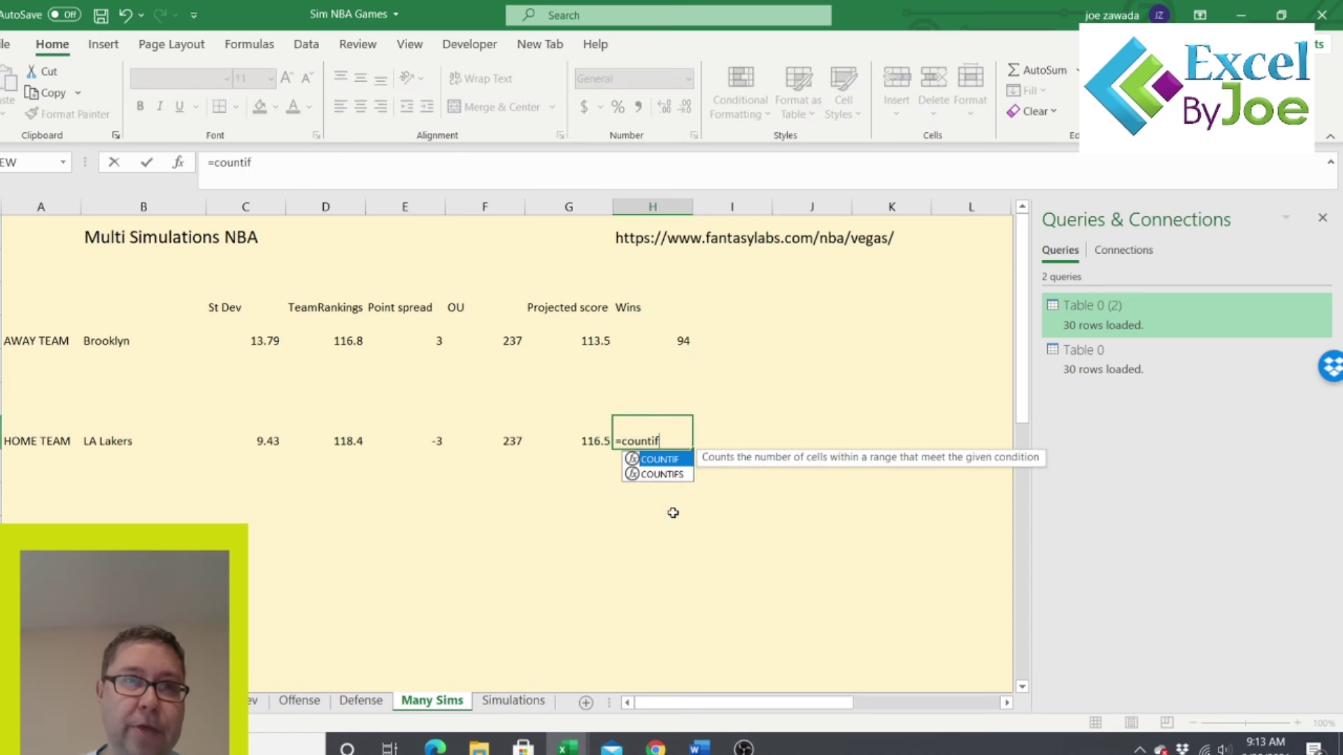
type("(")
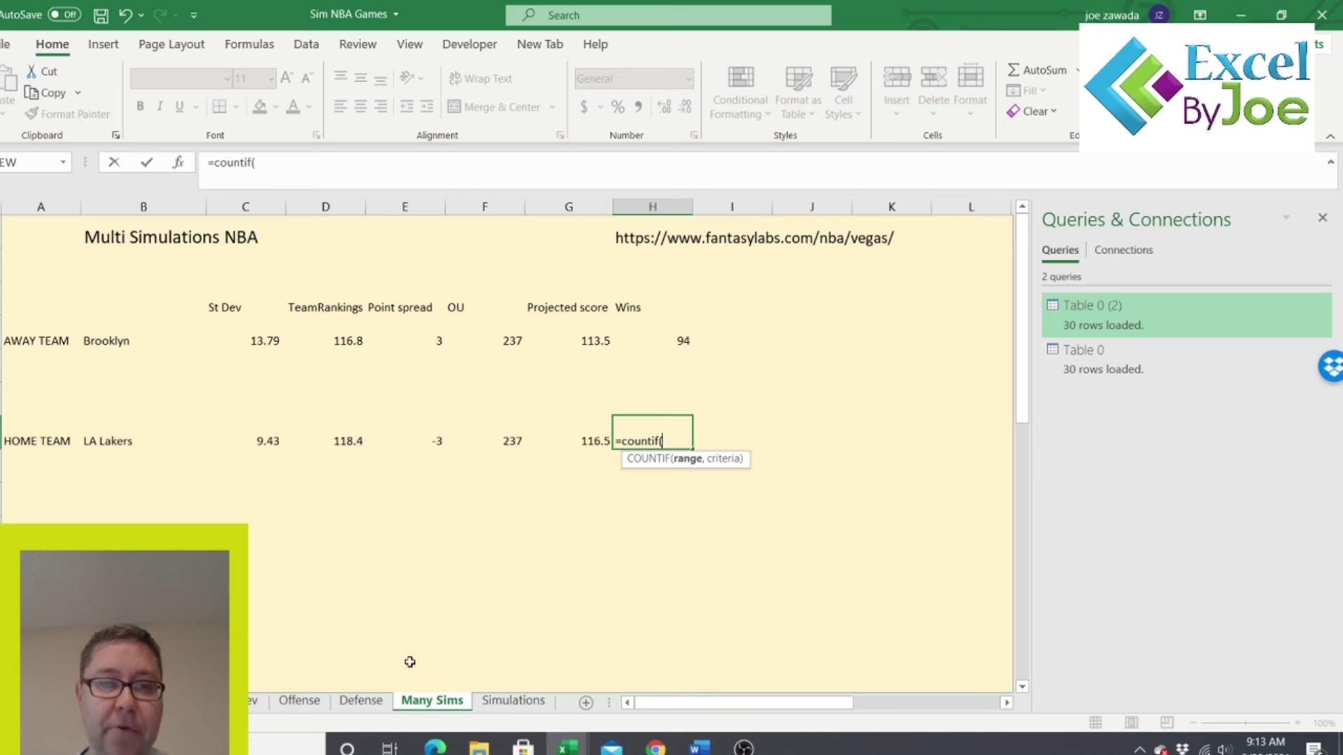
left_click(513, 700)
left_click(351, 208)
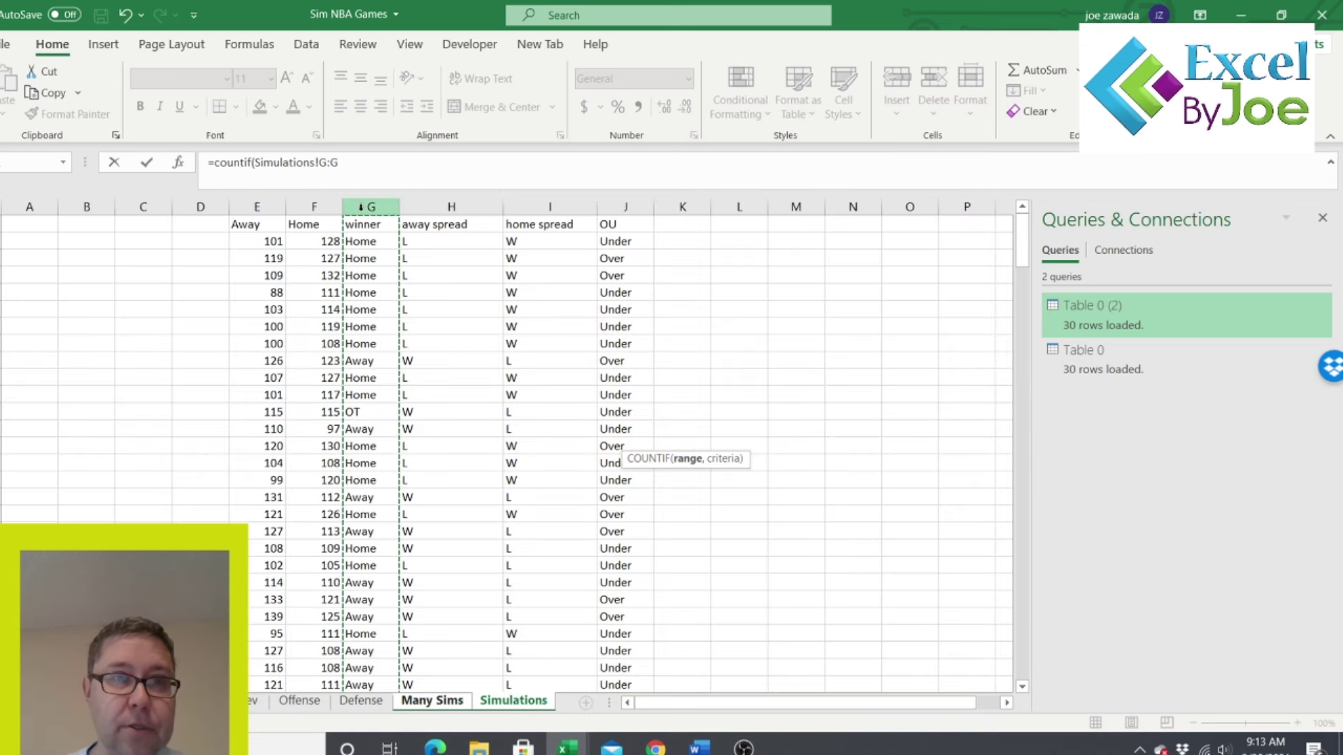
type(",\"H")
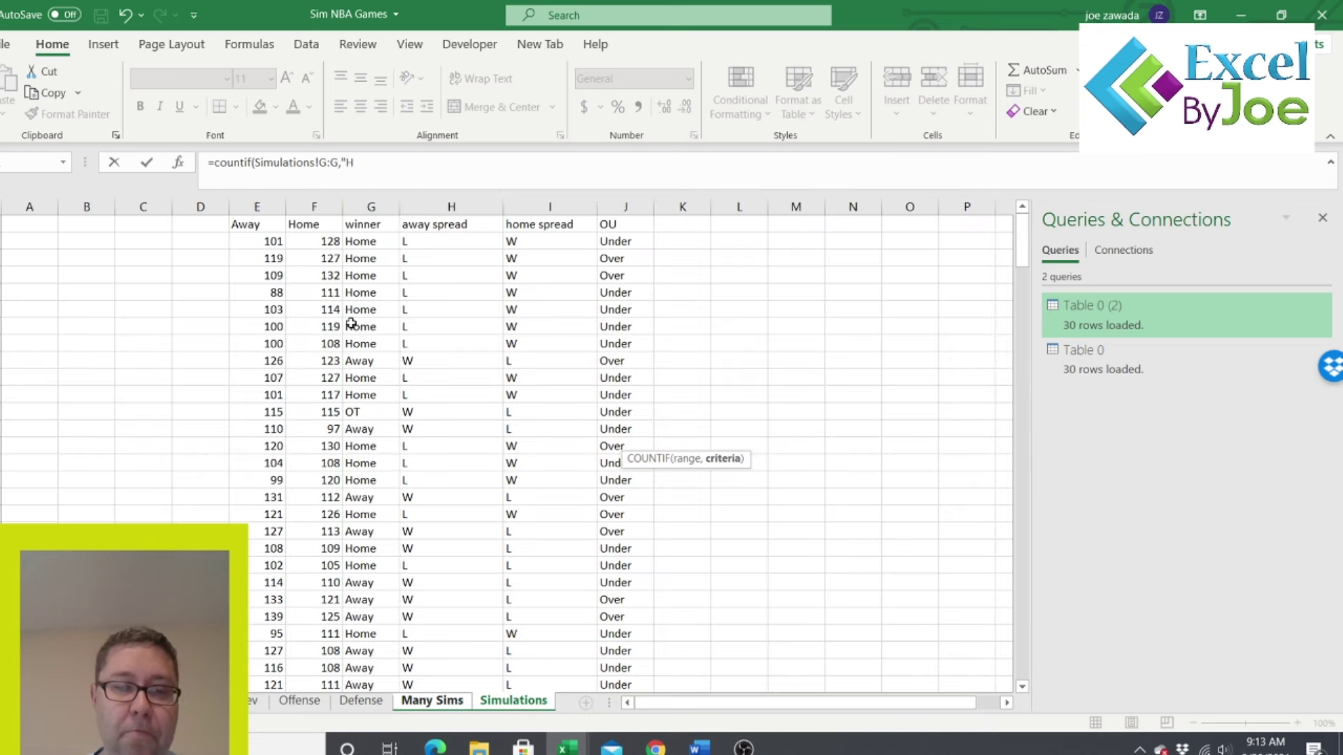
type("ome\")")
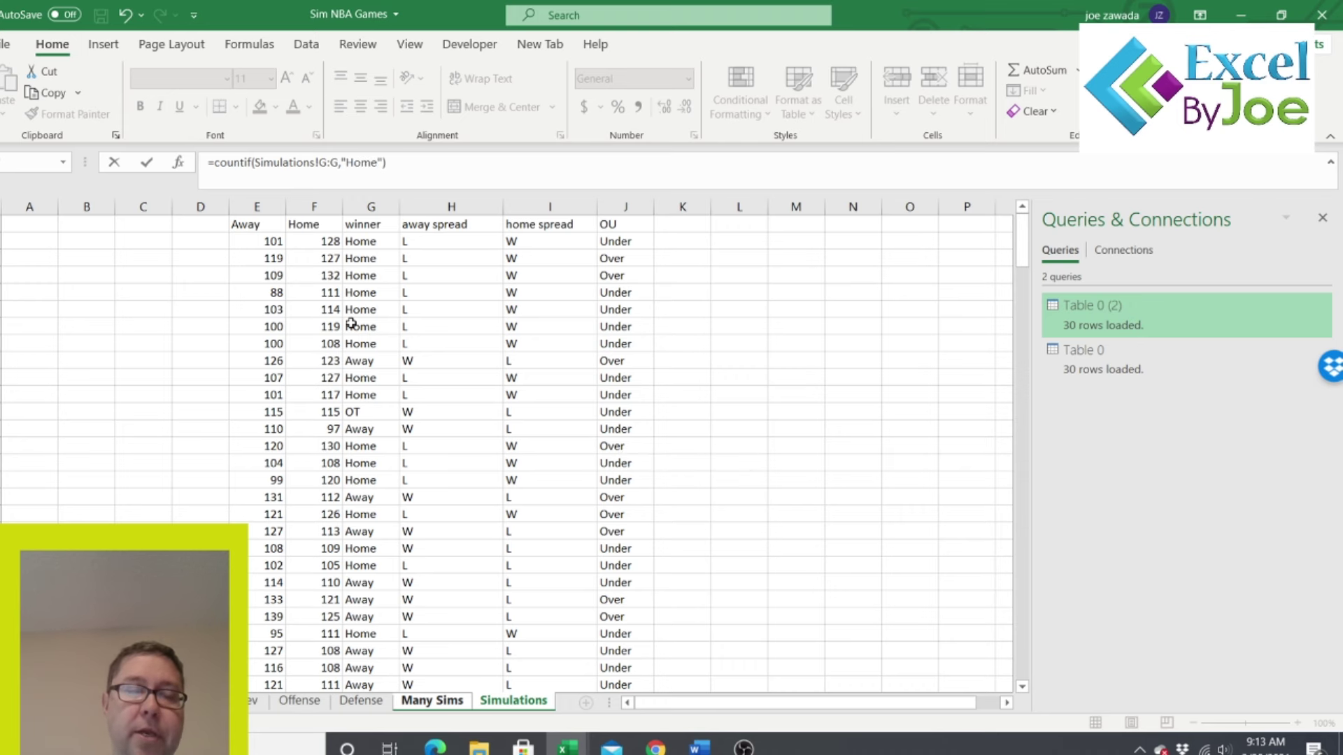
key("Return")
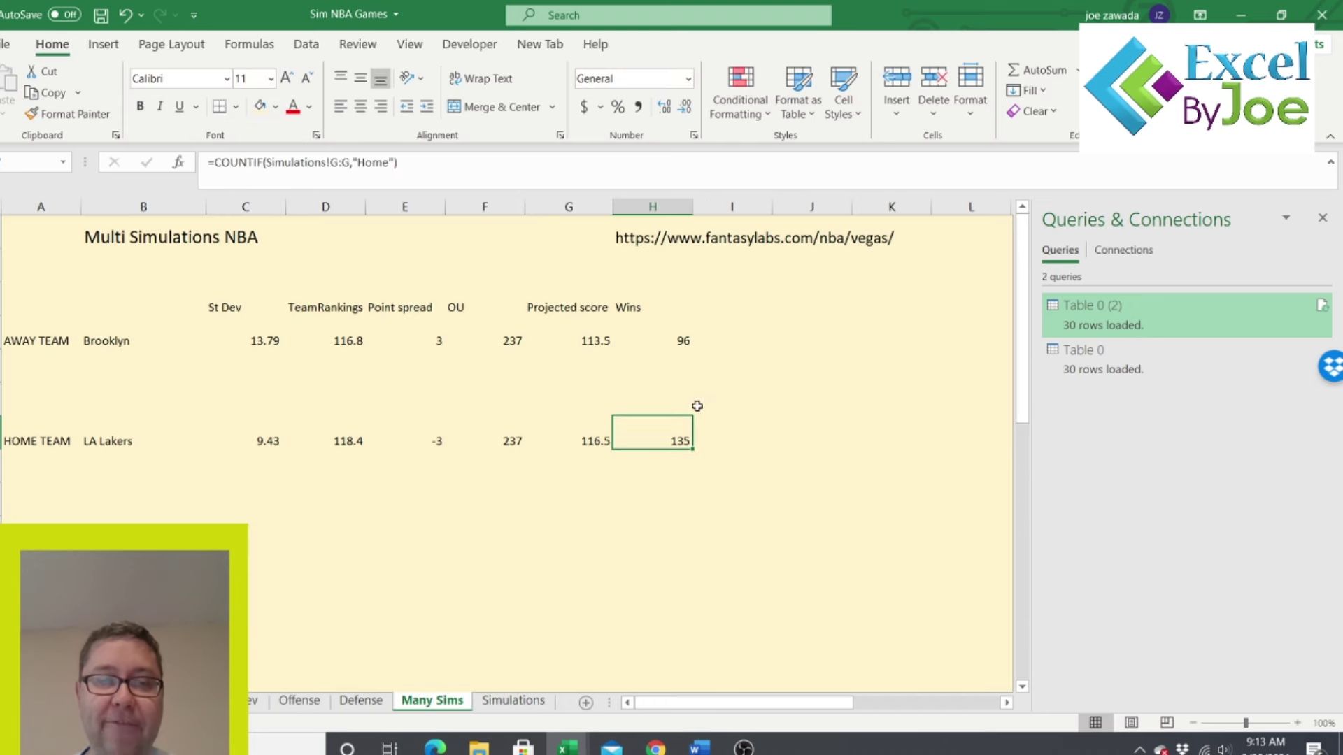
- Add the heading "win pct" in column I, next to the Wins heading
left_click(669, 342)
left_click(728, 343)
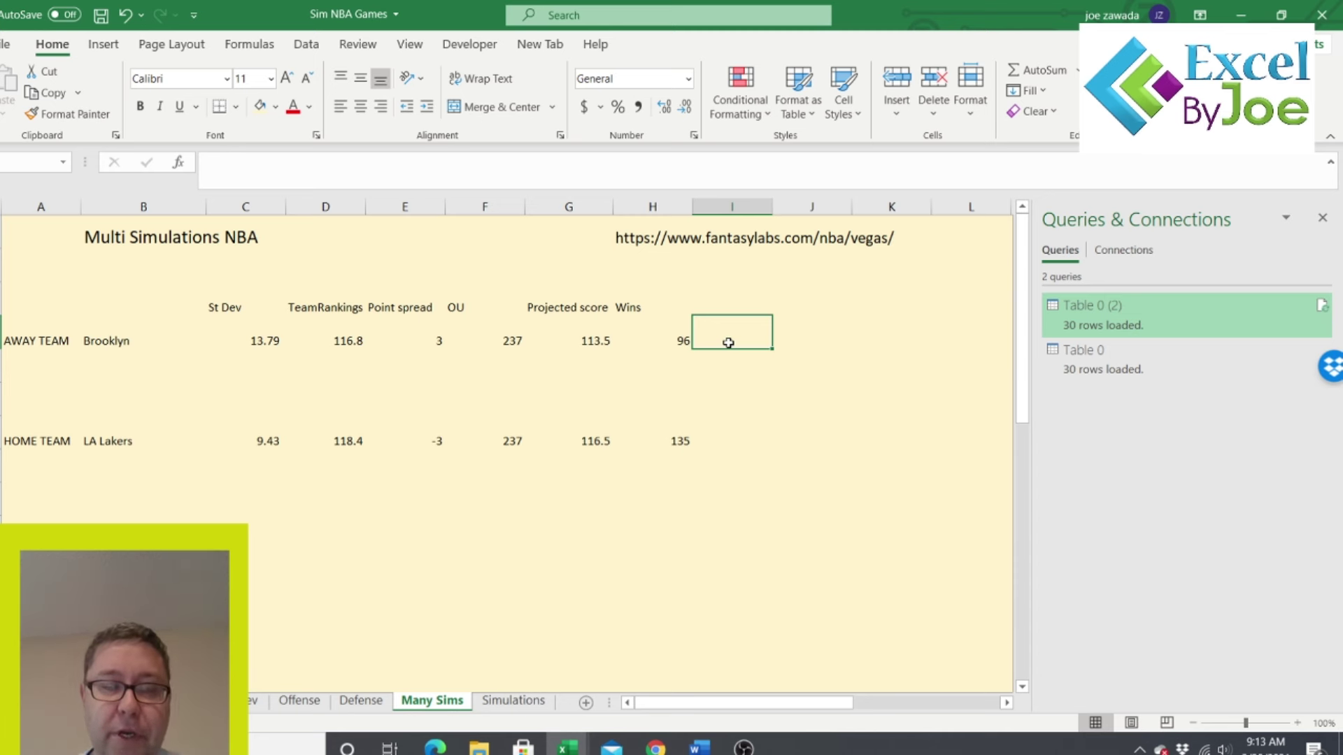
left_click(736, 307)
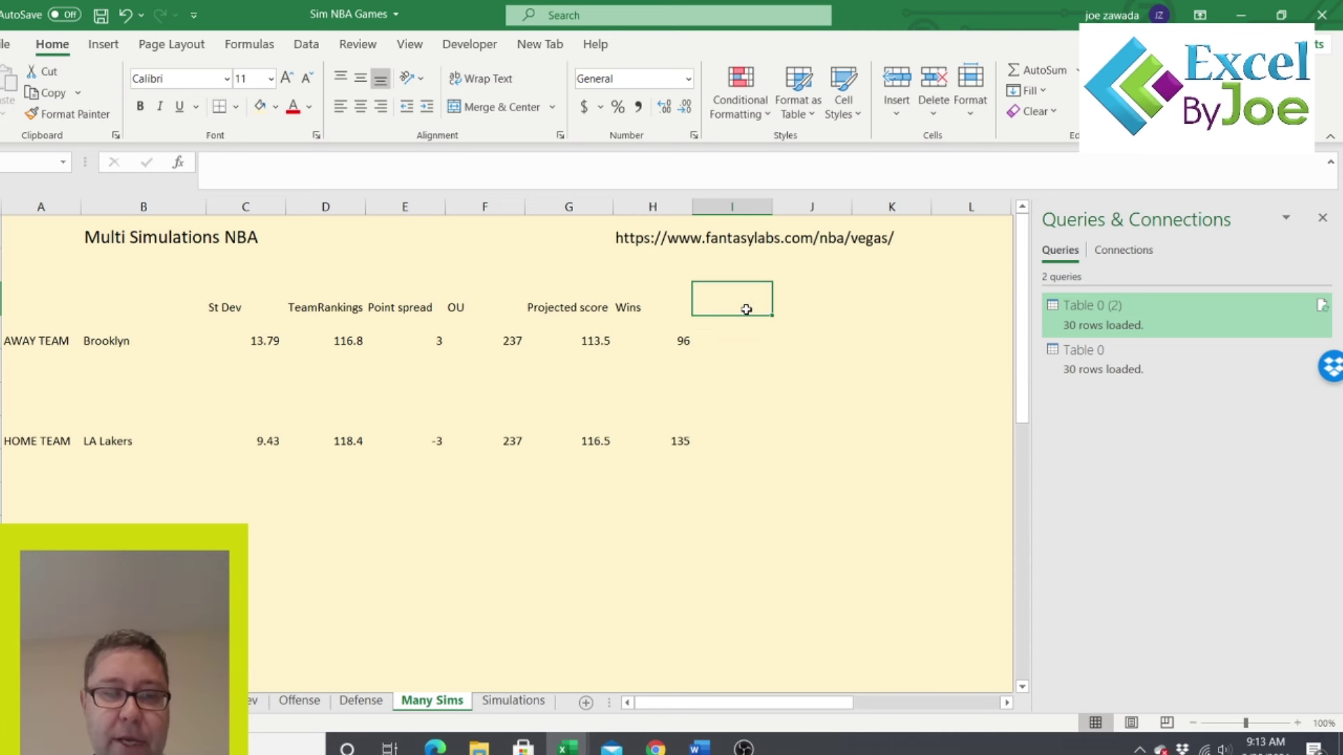
type("win pct")
key("Return")
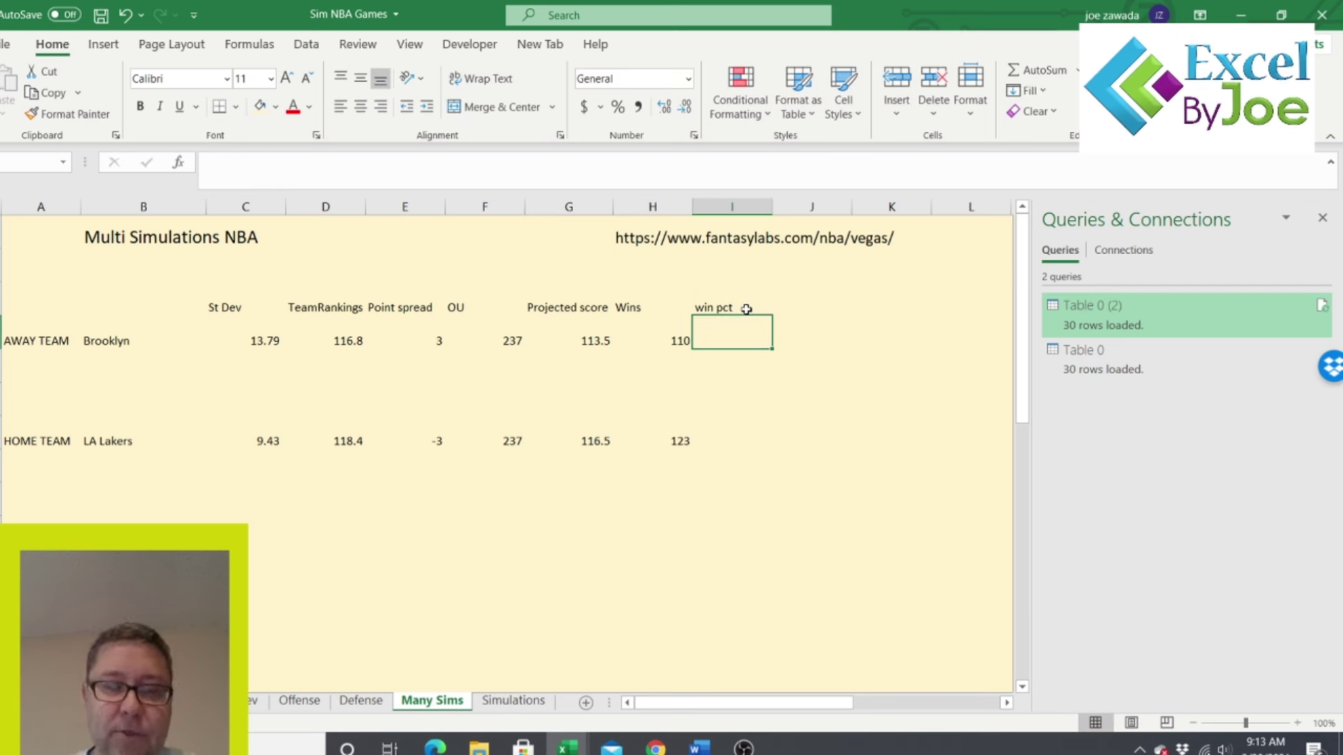
- Calculate Brooklyn's win percentage in I4 with =H4/(H4+H7) and format it as a percentage
type("=")
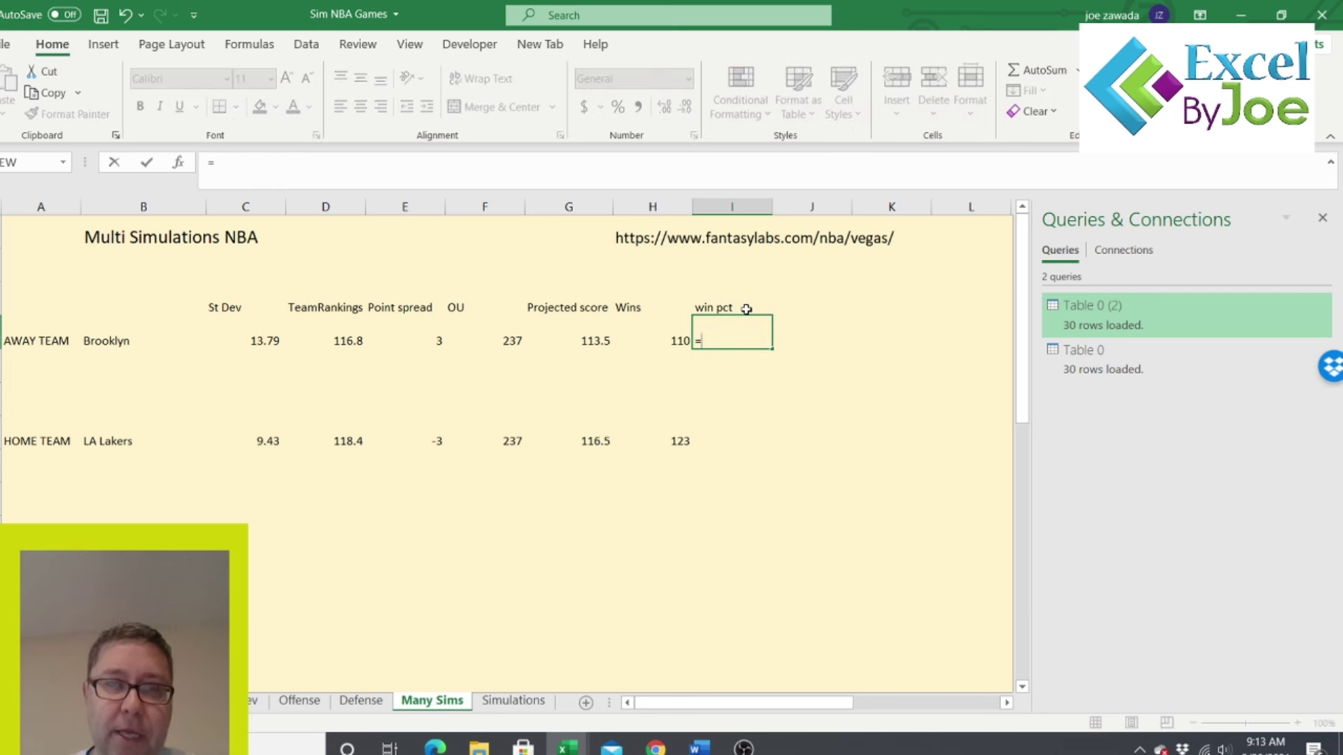
left_click(662, 334)
type("/(")
left_click(656, 335)
type("+")
left_click(663, 441)
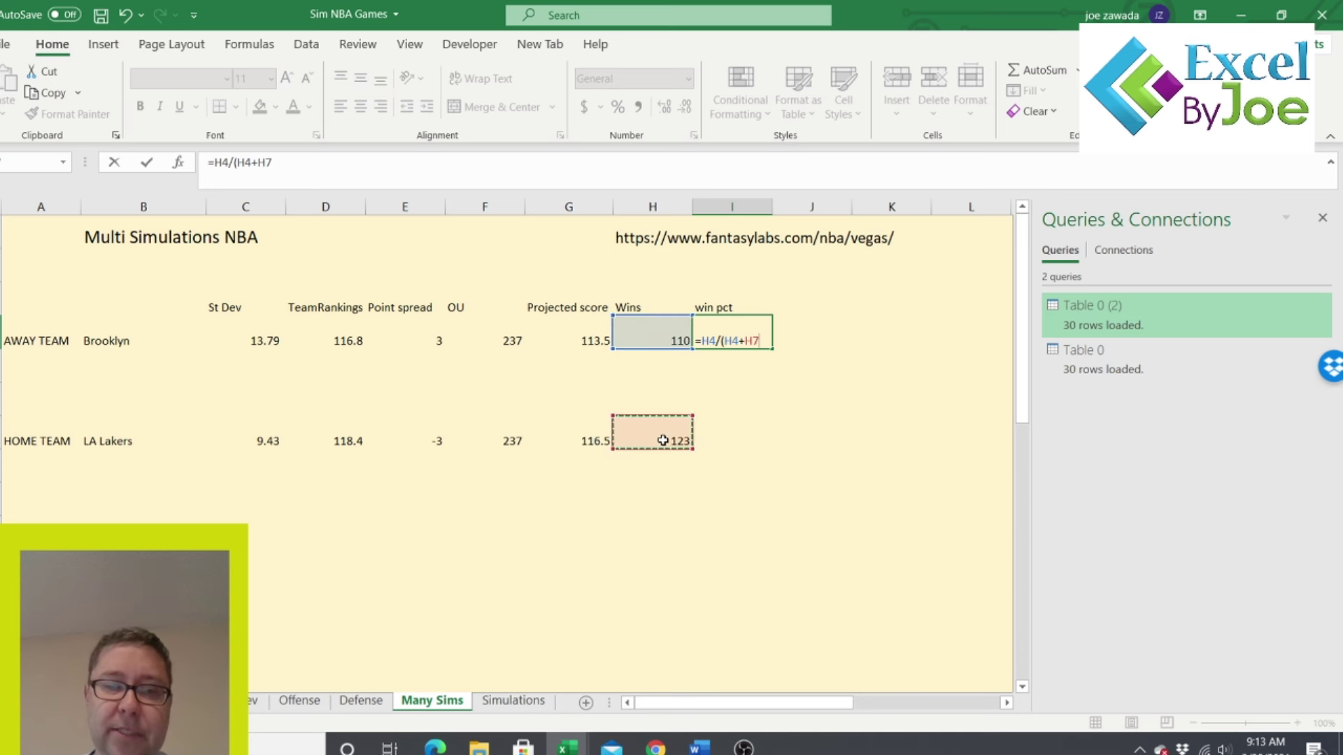
type(")")
key("Return")
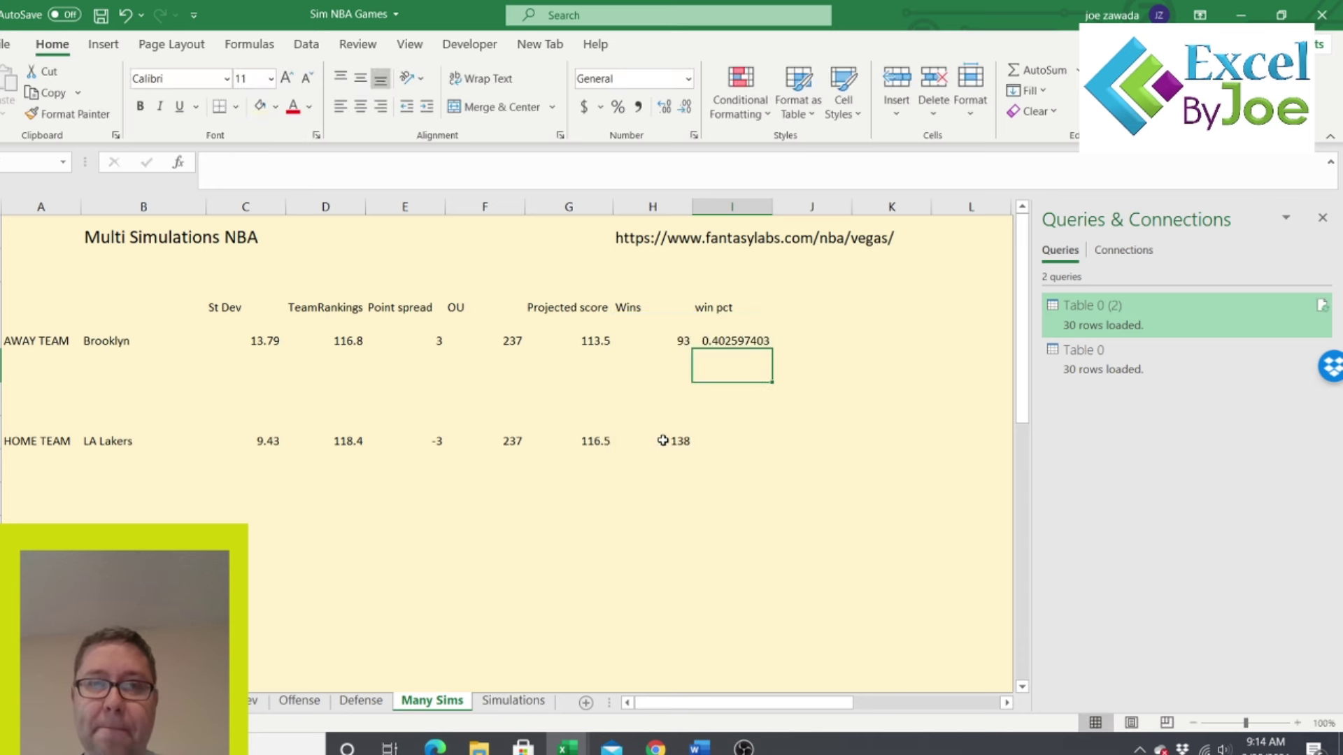
left_click(743, 338)
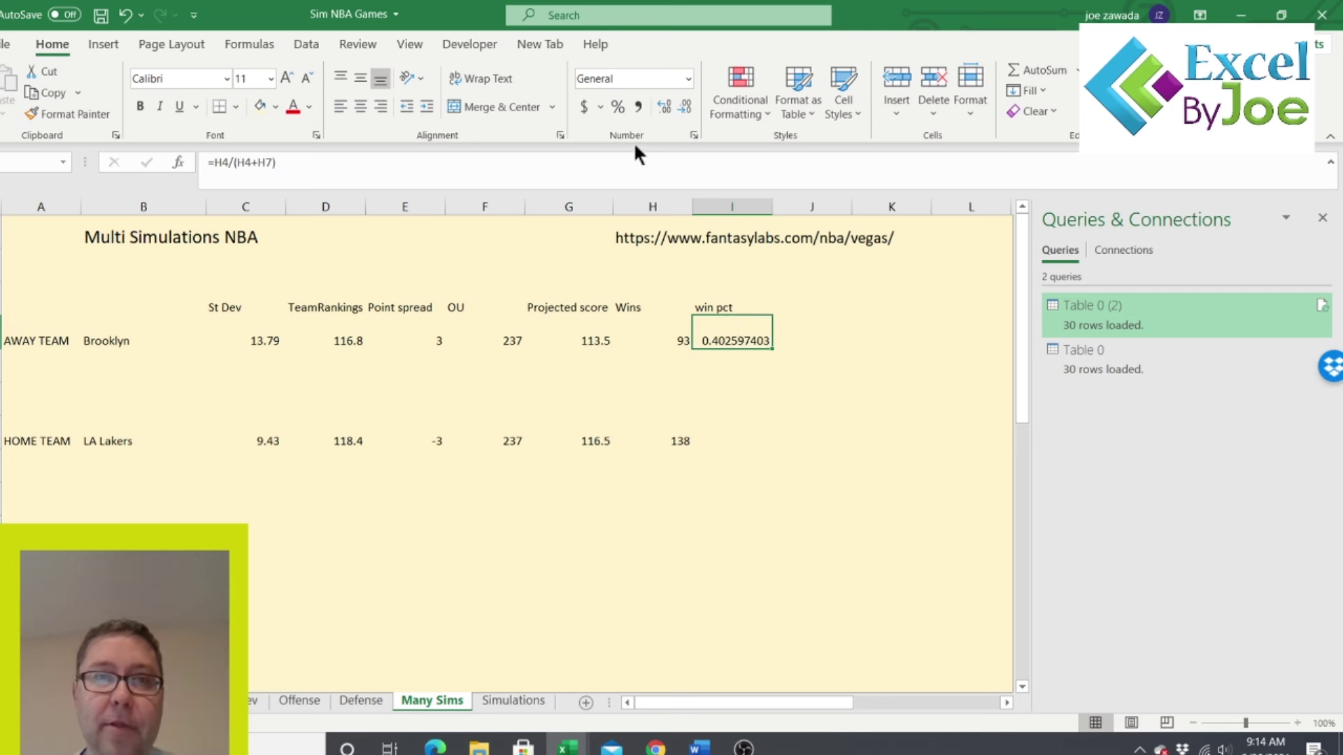
left_click(619, 107)
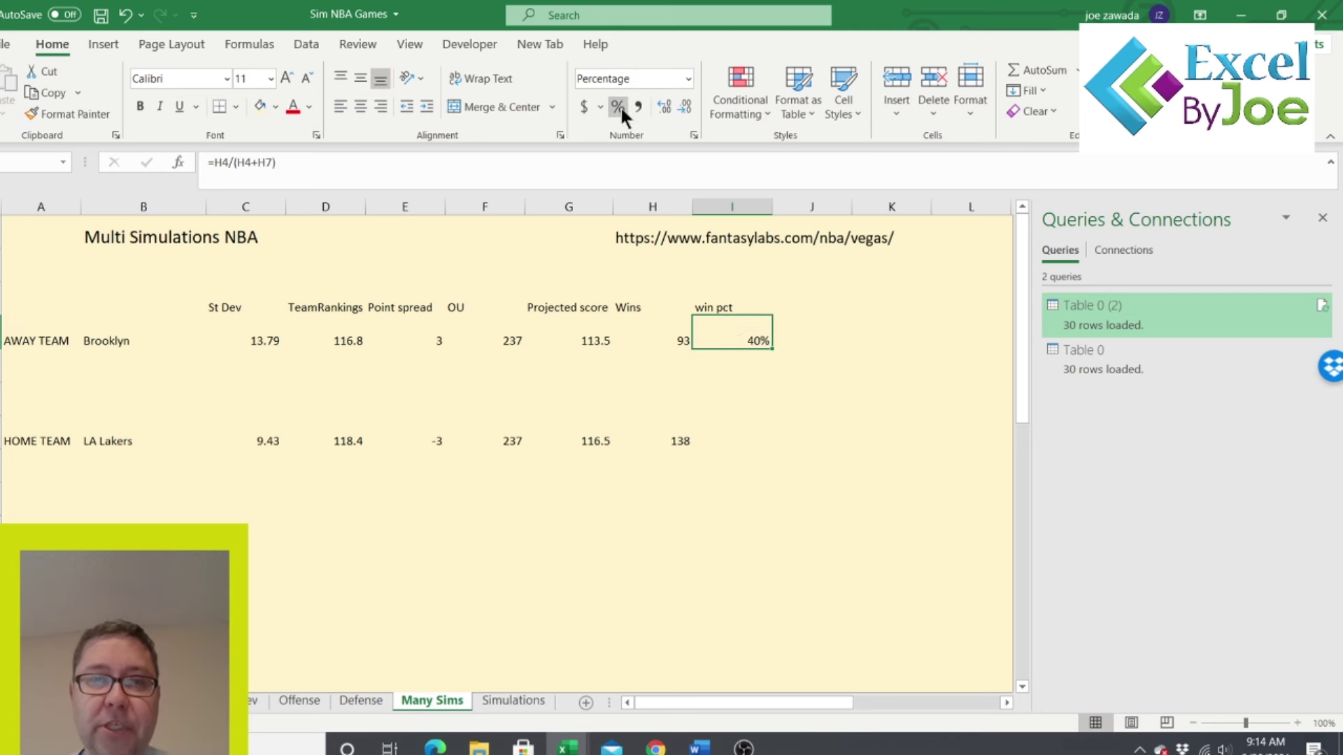
- Calculate the LA Lakers' win percentage in I7 with =H7/(H7+H4) and format it as a percentage
left_click(730, 432)
type("=")
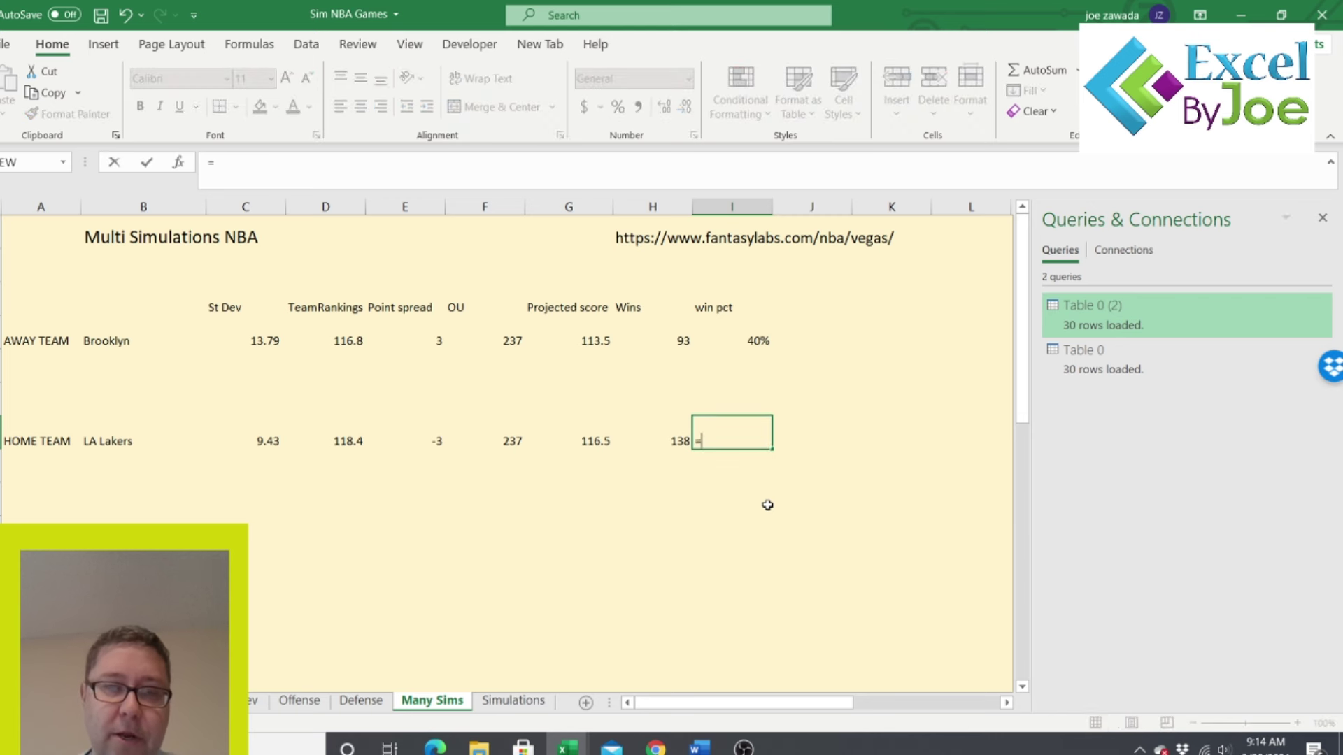
left_click(658, 438)
type("/(")
left_click(658, 436)
type("+")
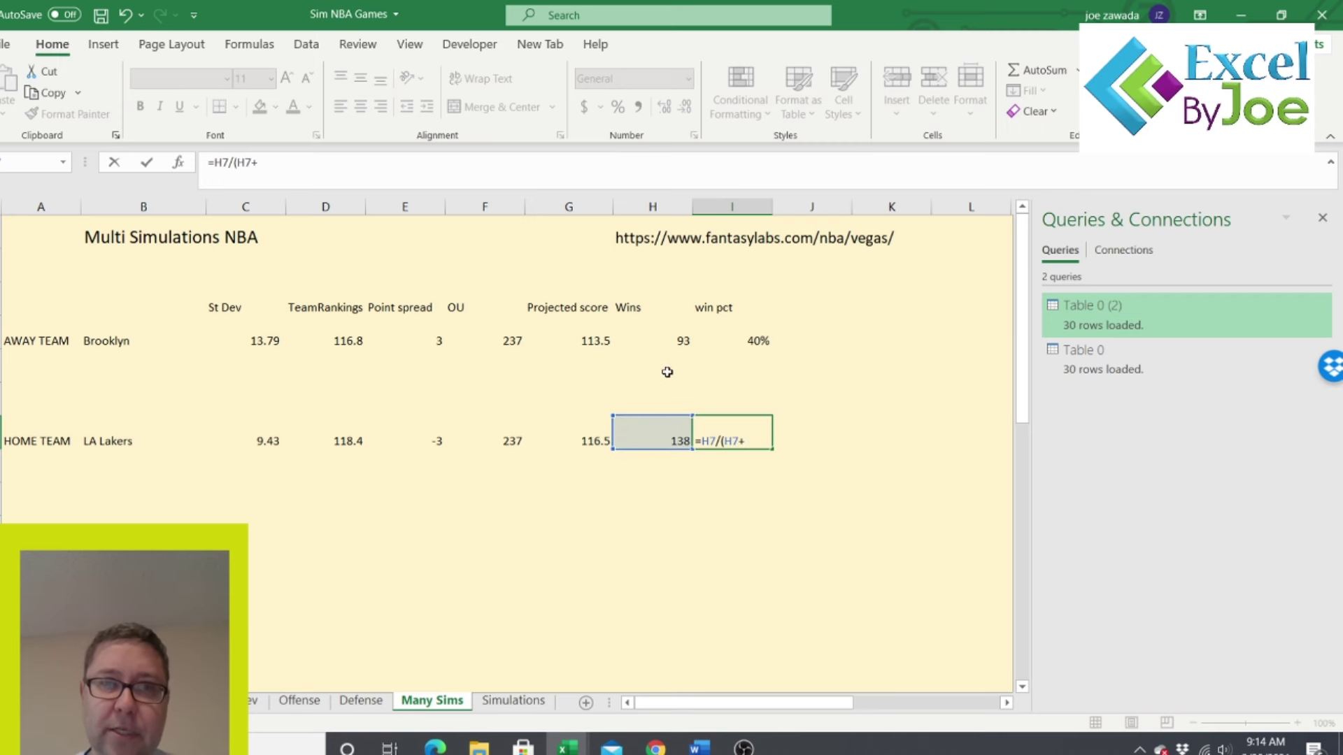
left_click(665, 347)
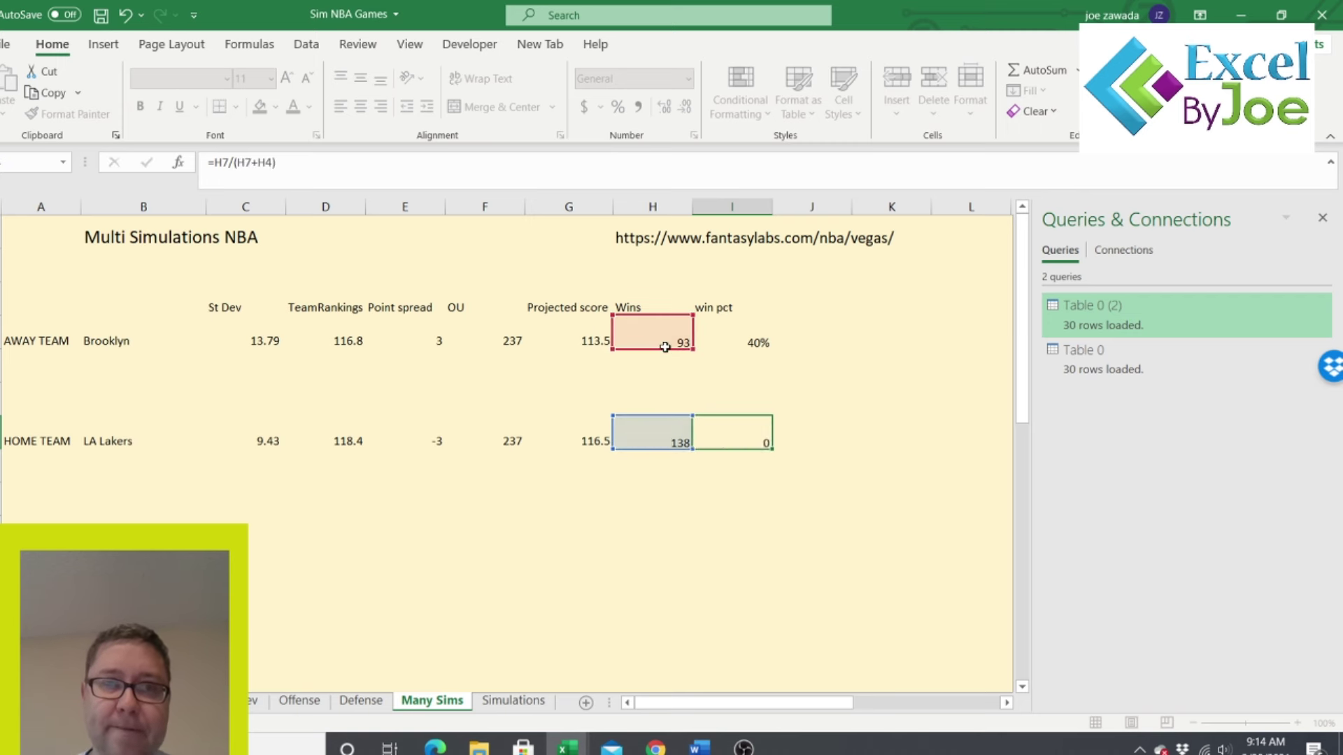
key("ctrl+Return")
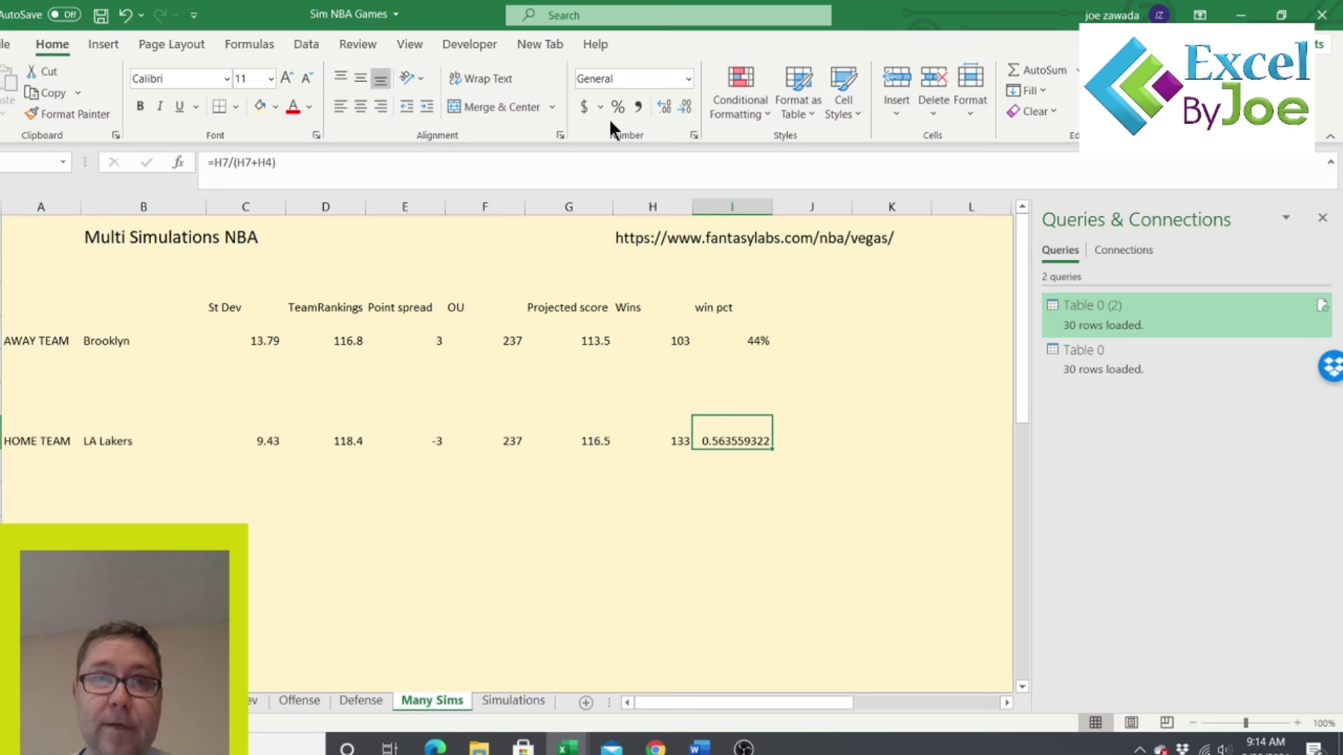
left_click(618, 105)
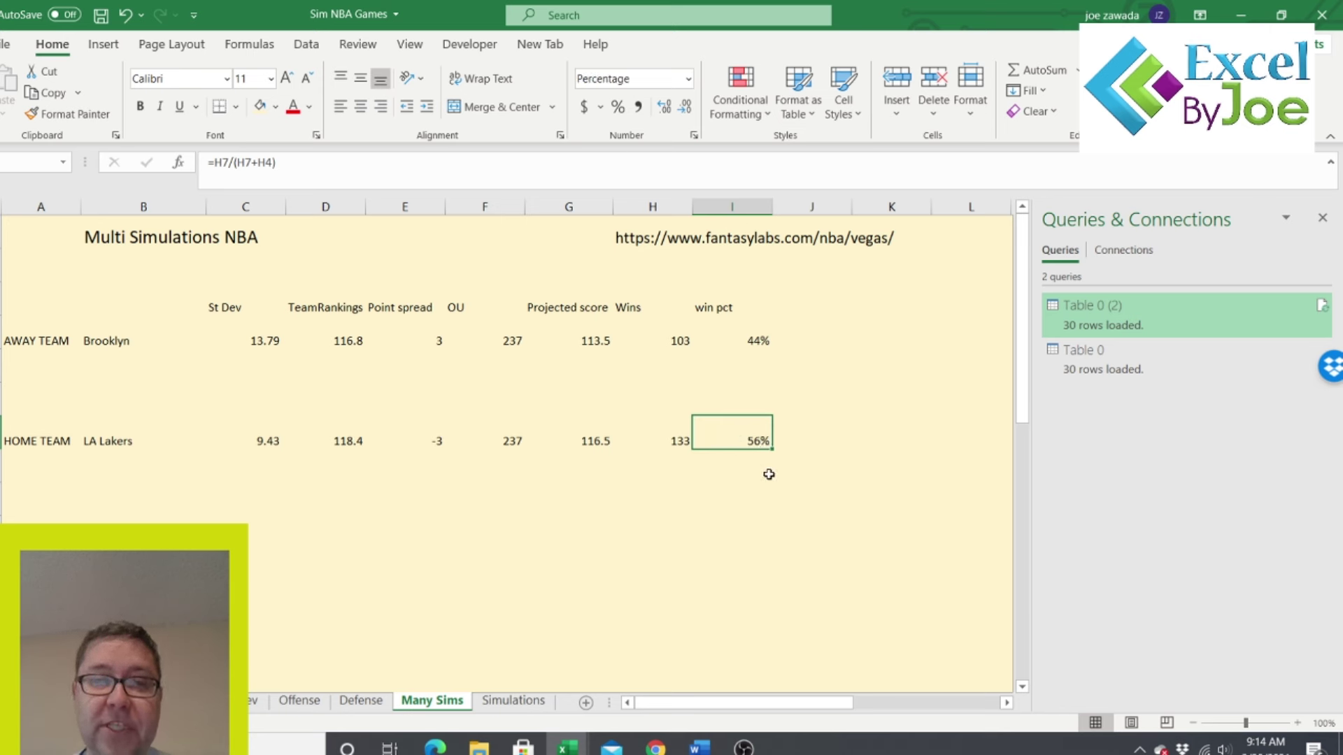
left_click(755, 343)
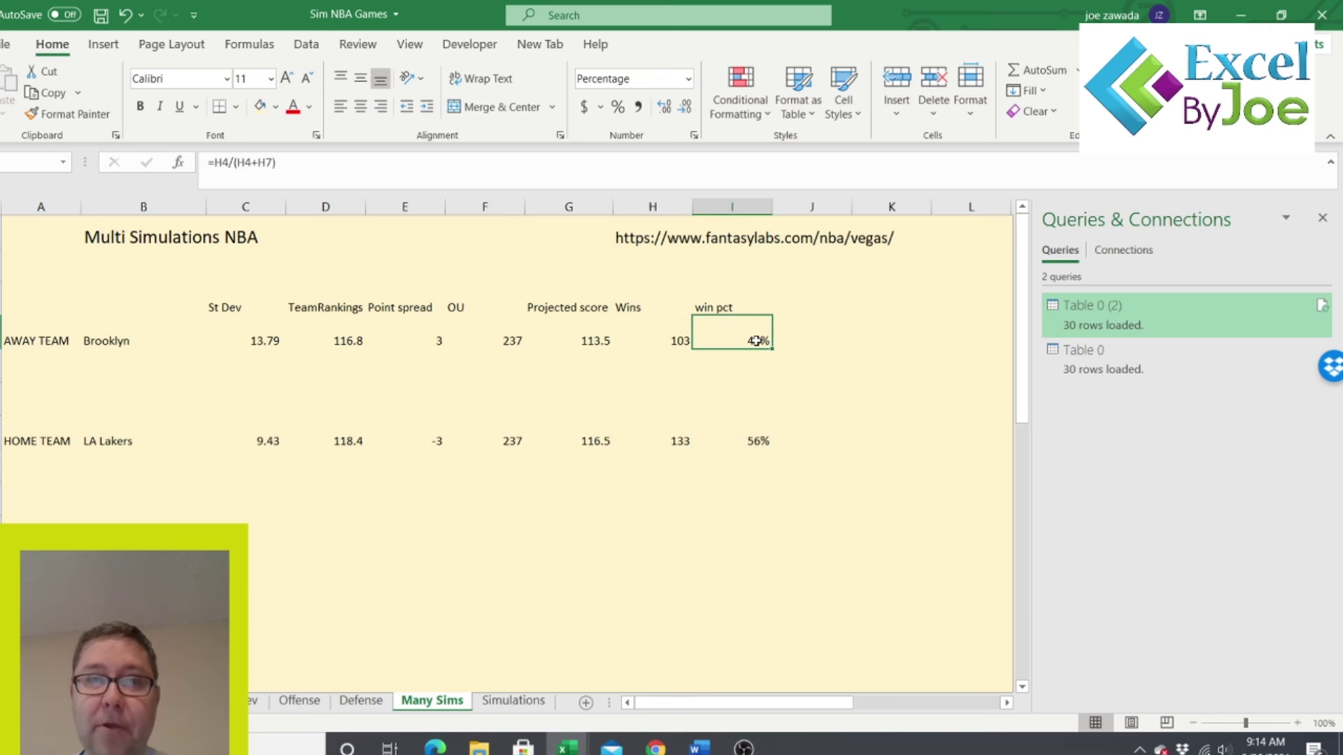
- Add the heading "win spread" in column J, next to the win pct heading
left_click(795, 306)
type("win spread")
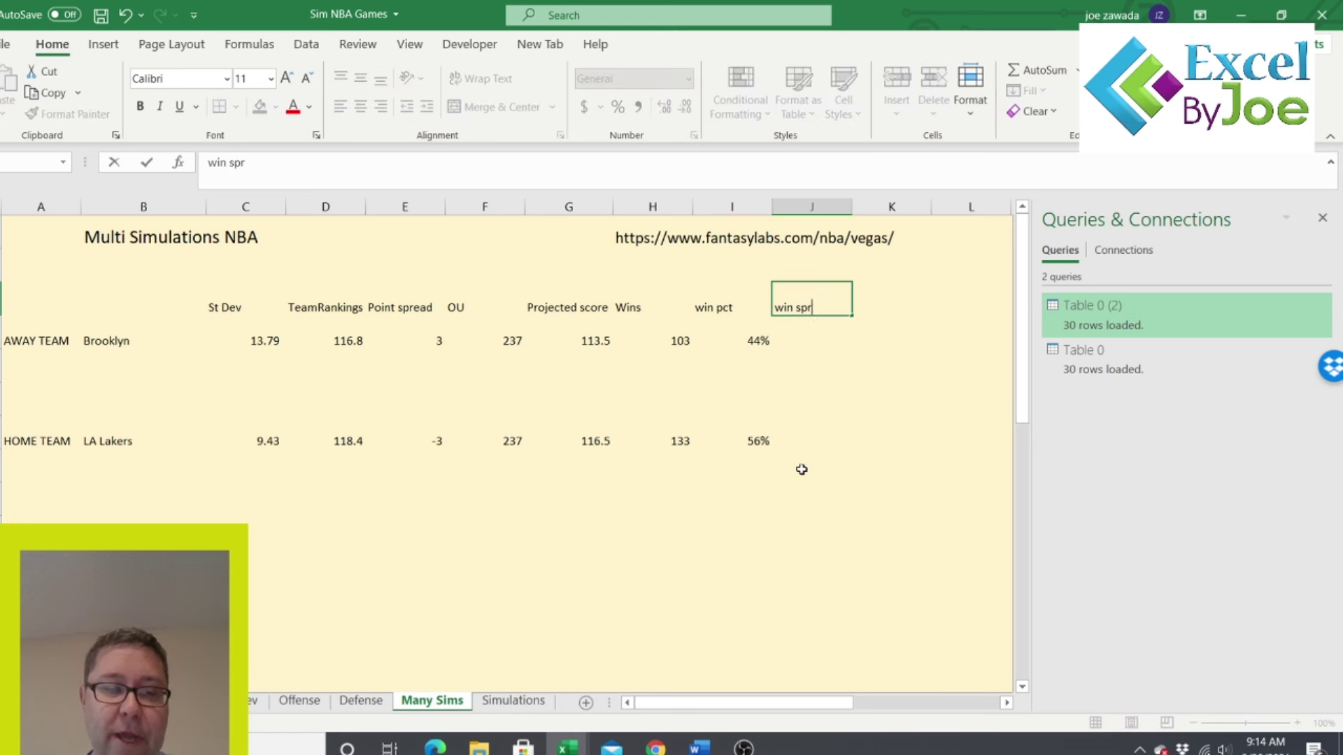
key("Return")
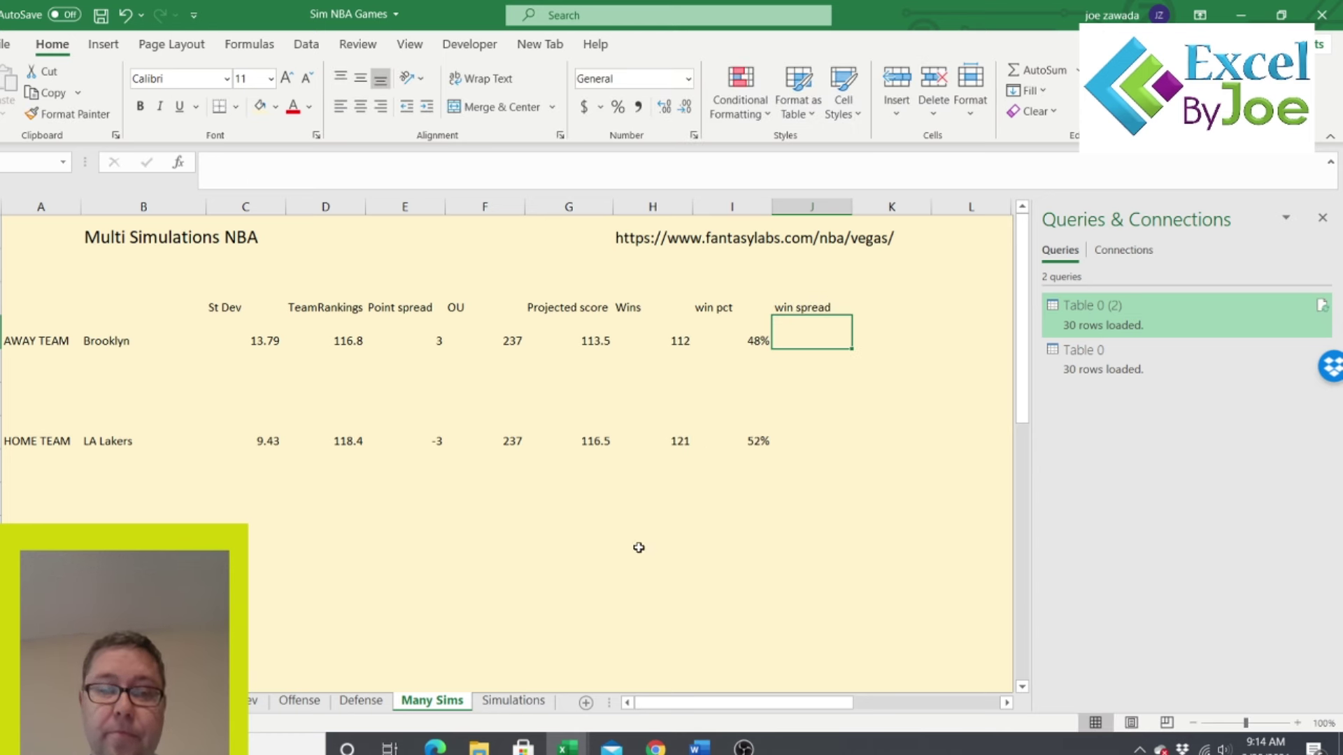
- Count Brooklyn's spread wins in J4 with =COUNTIF(Simulations!H:H,"W")
type("=c")
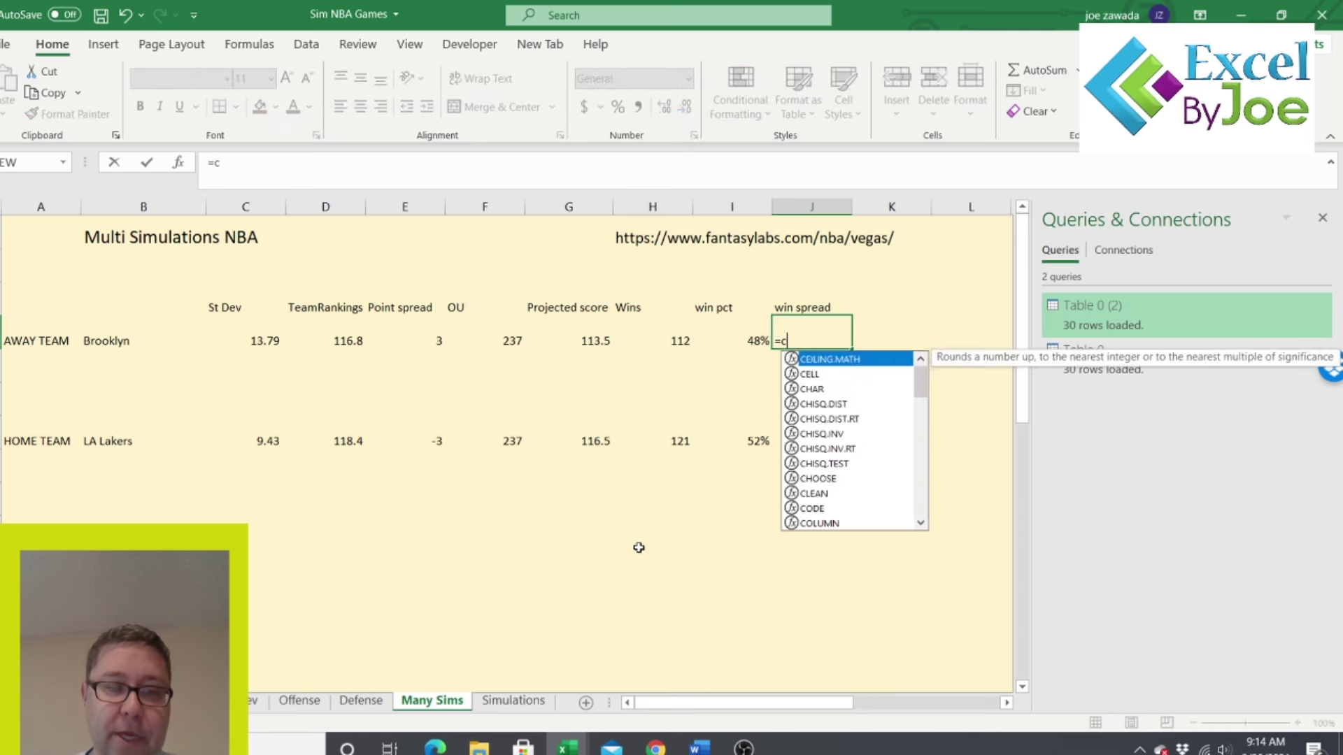
type("ountif(")
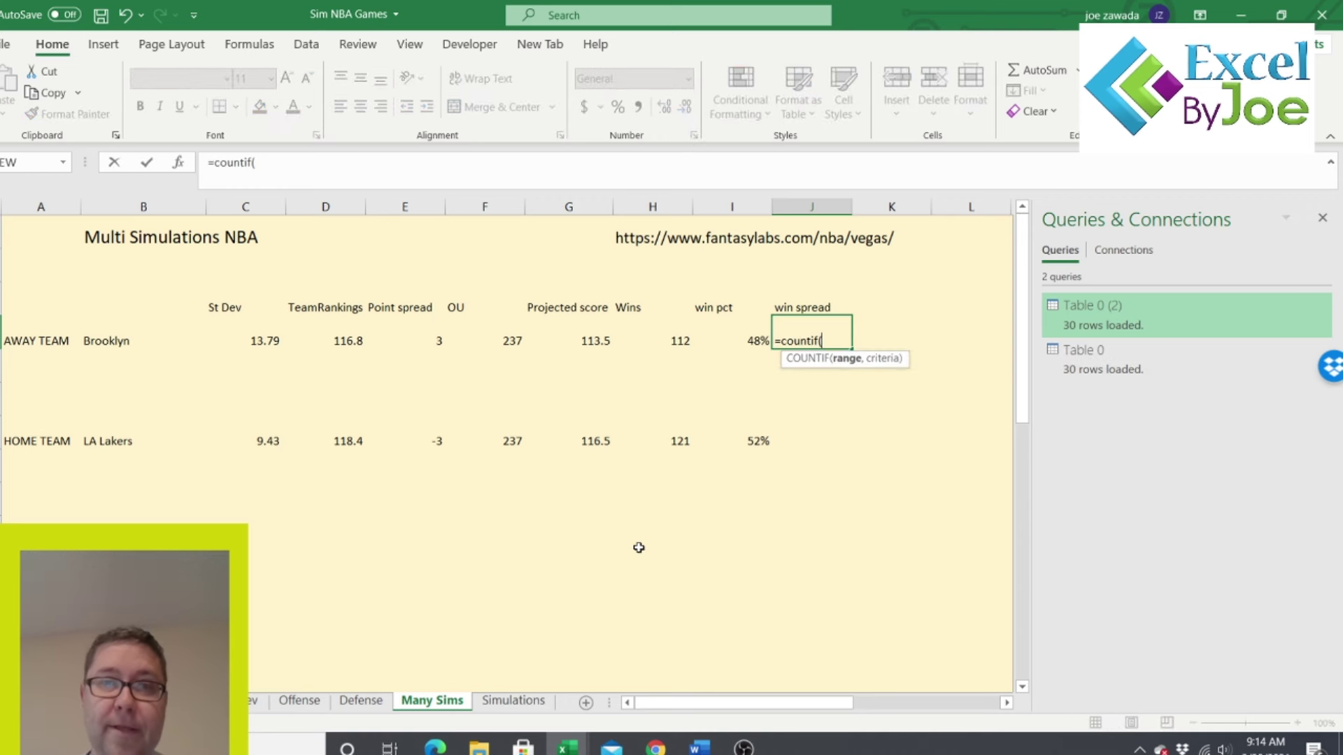
left_click(507, 700)
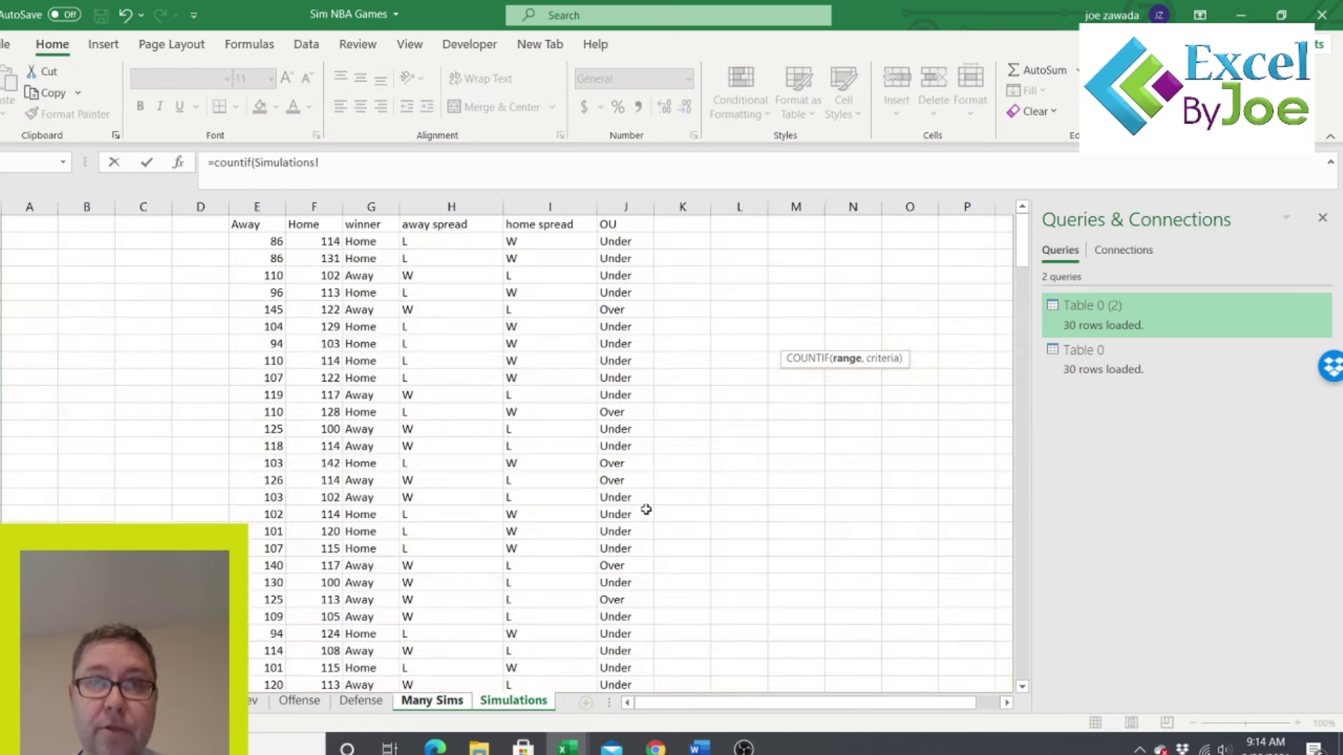
left_click(434, 206)
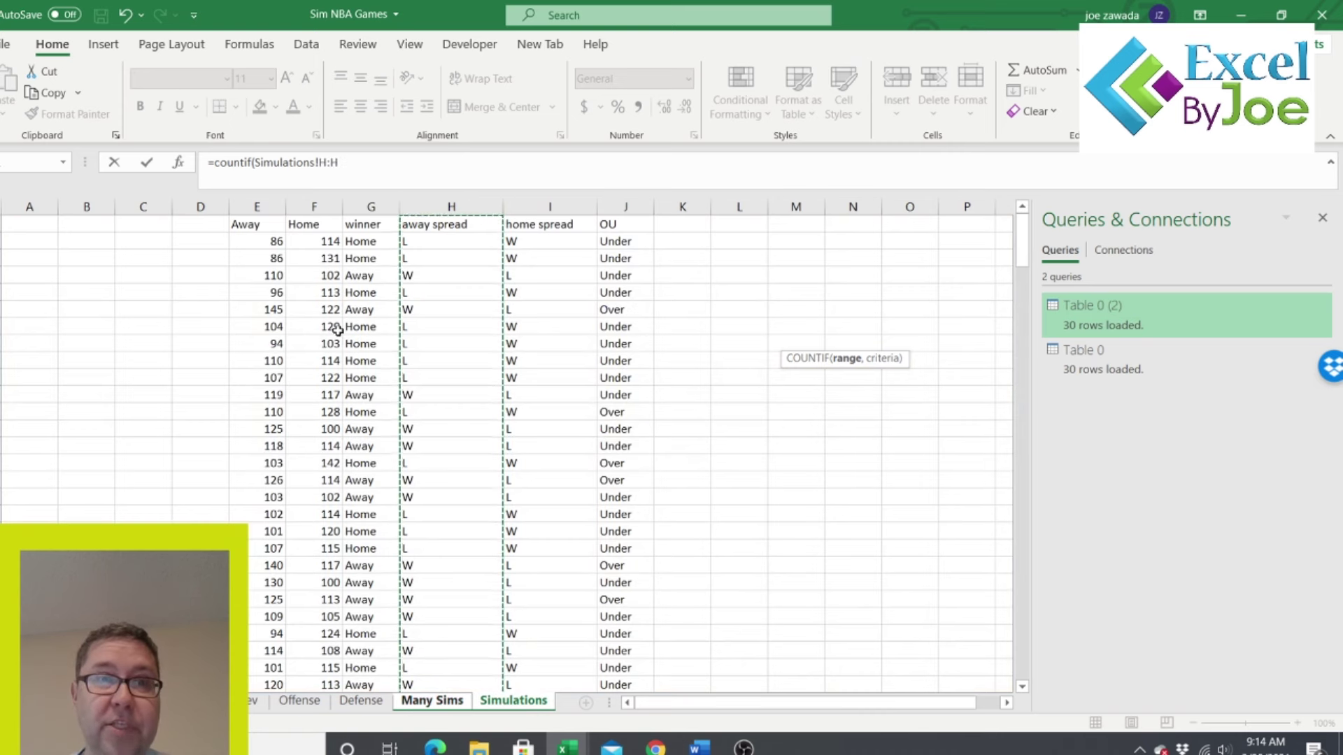
type(",\"W")
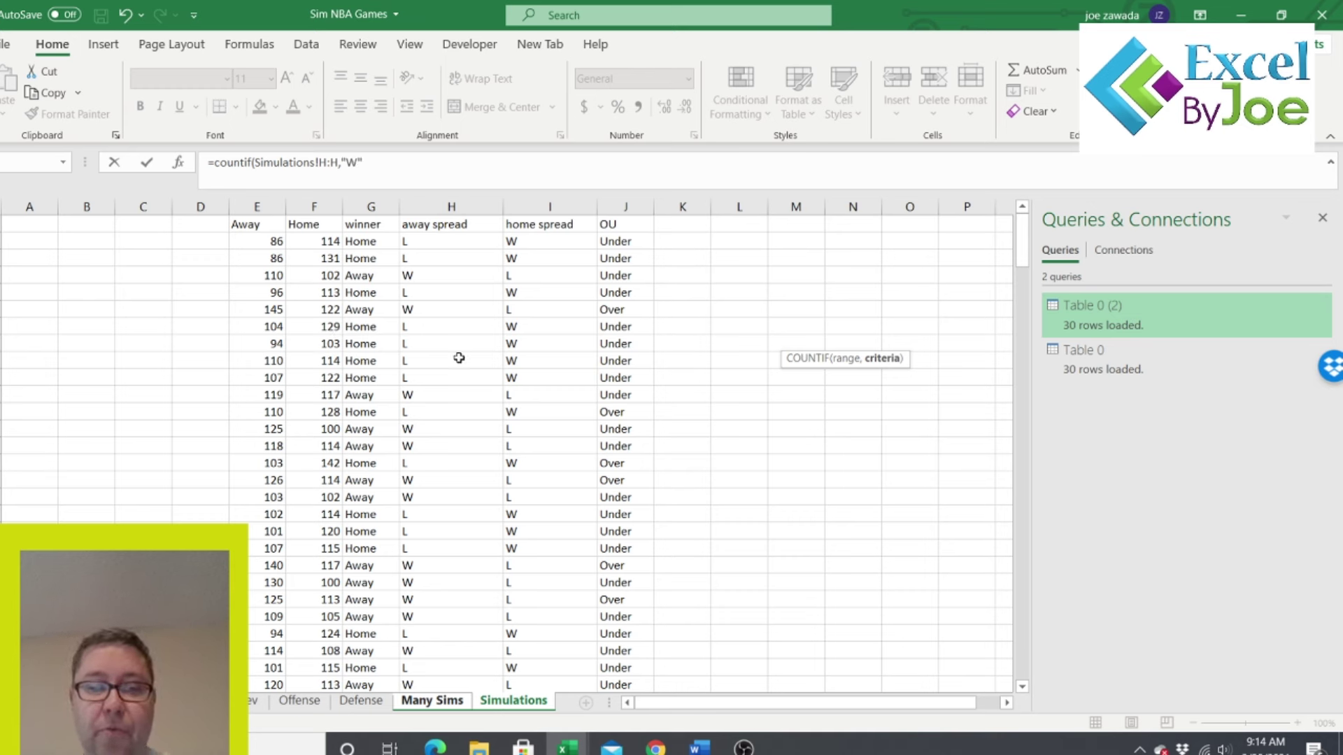
key("Return")
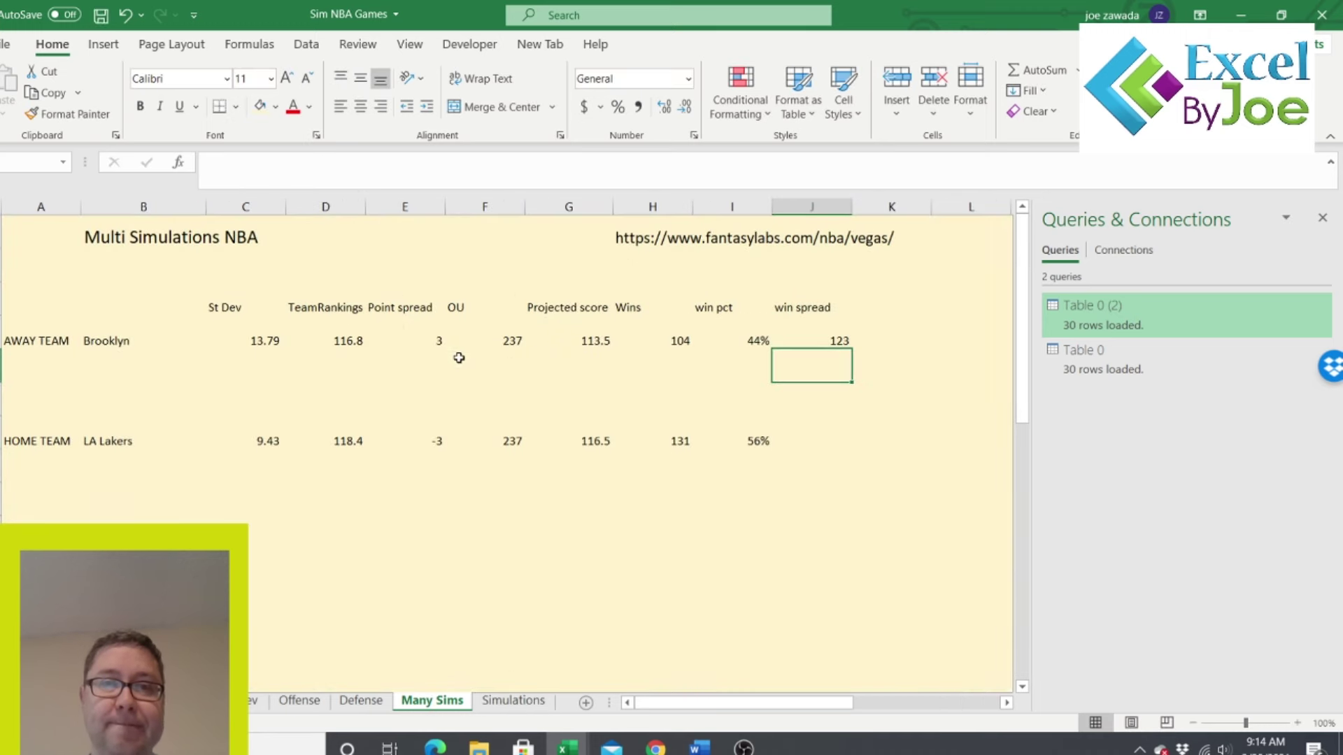
left_click(833, 339)
- Count the LA Lakers' spread wins in J7 with =COUNTIF(Simulations!I:I,"W")
left_click(824, 435)
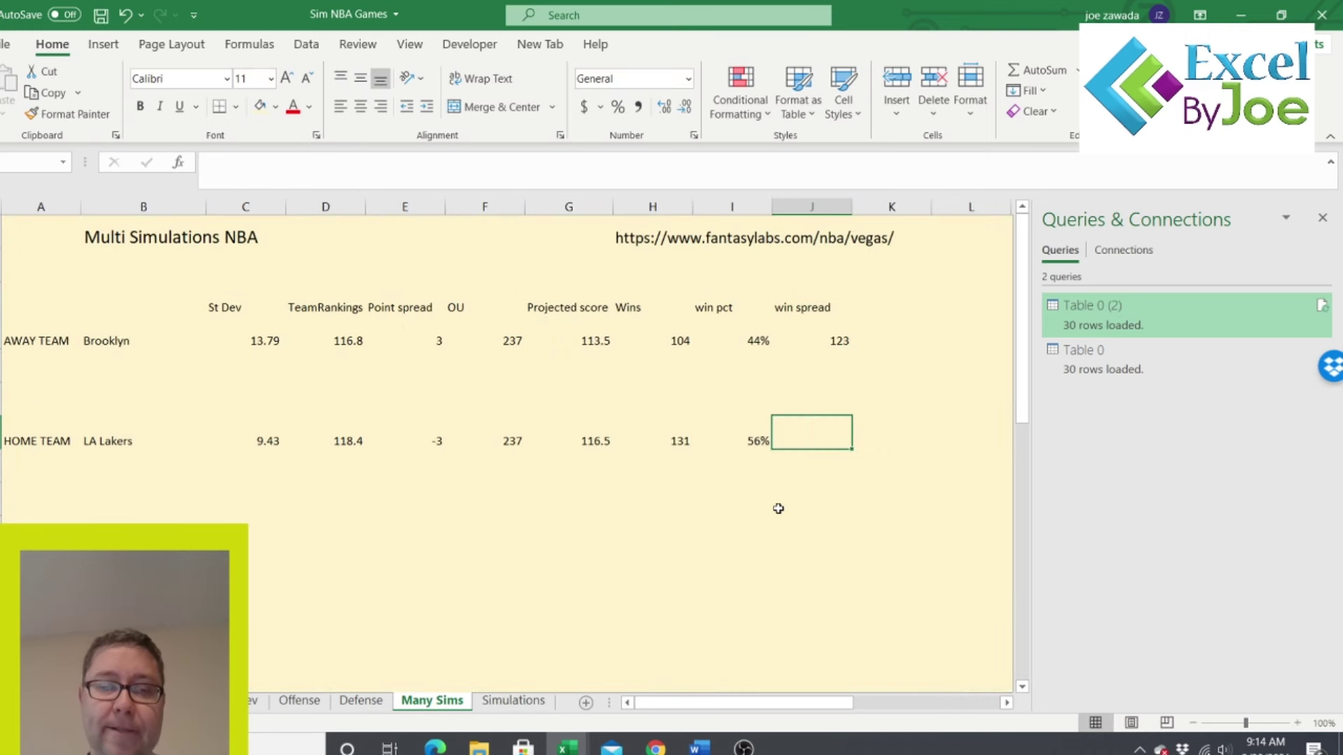
type("=countif(")
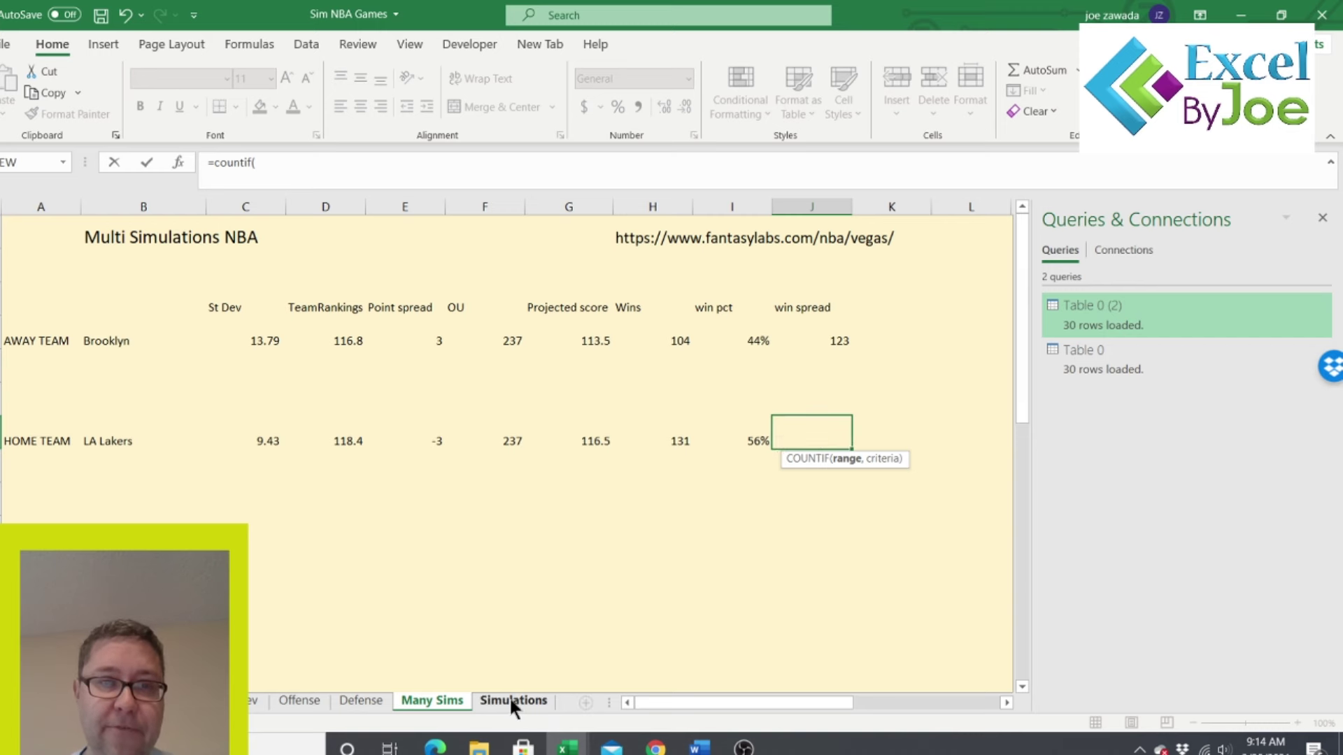
left_click(514, 701)
left_click(536, 202)
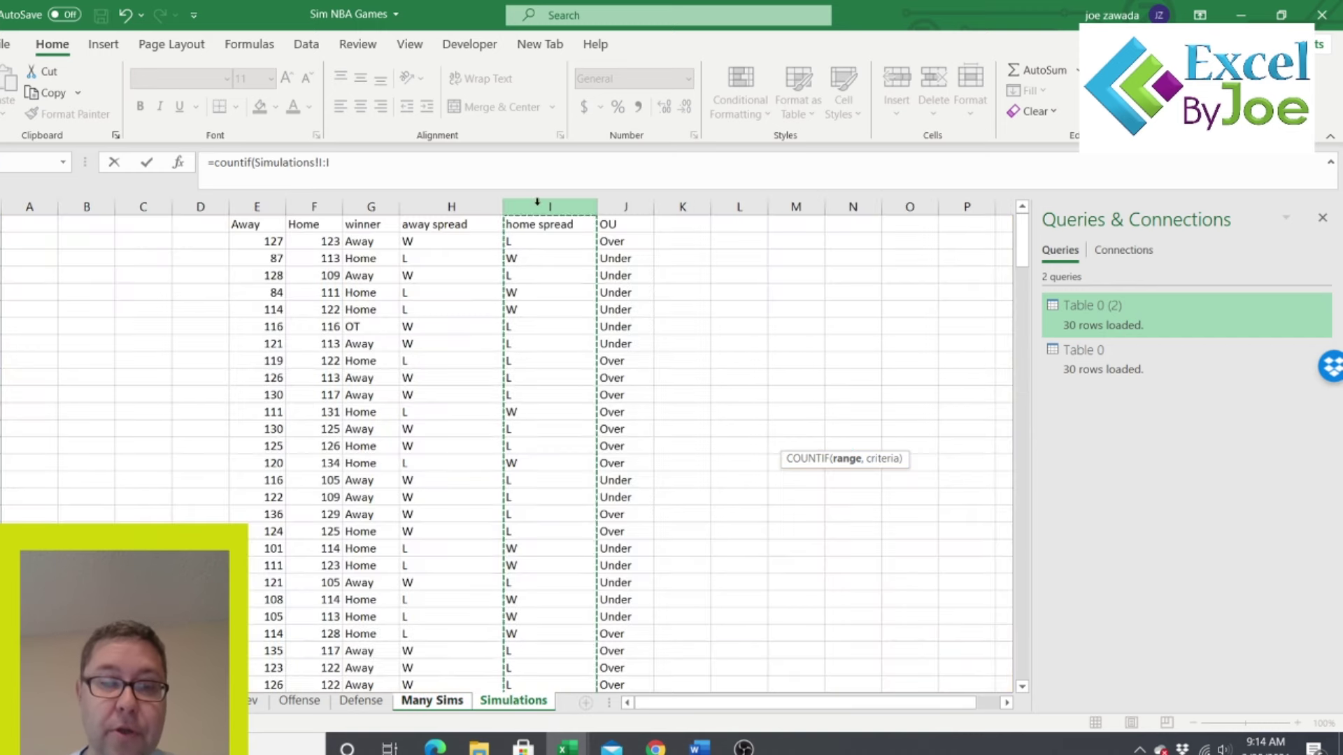
type(",\"W")
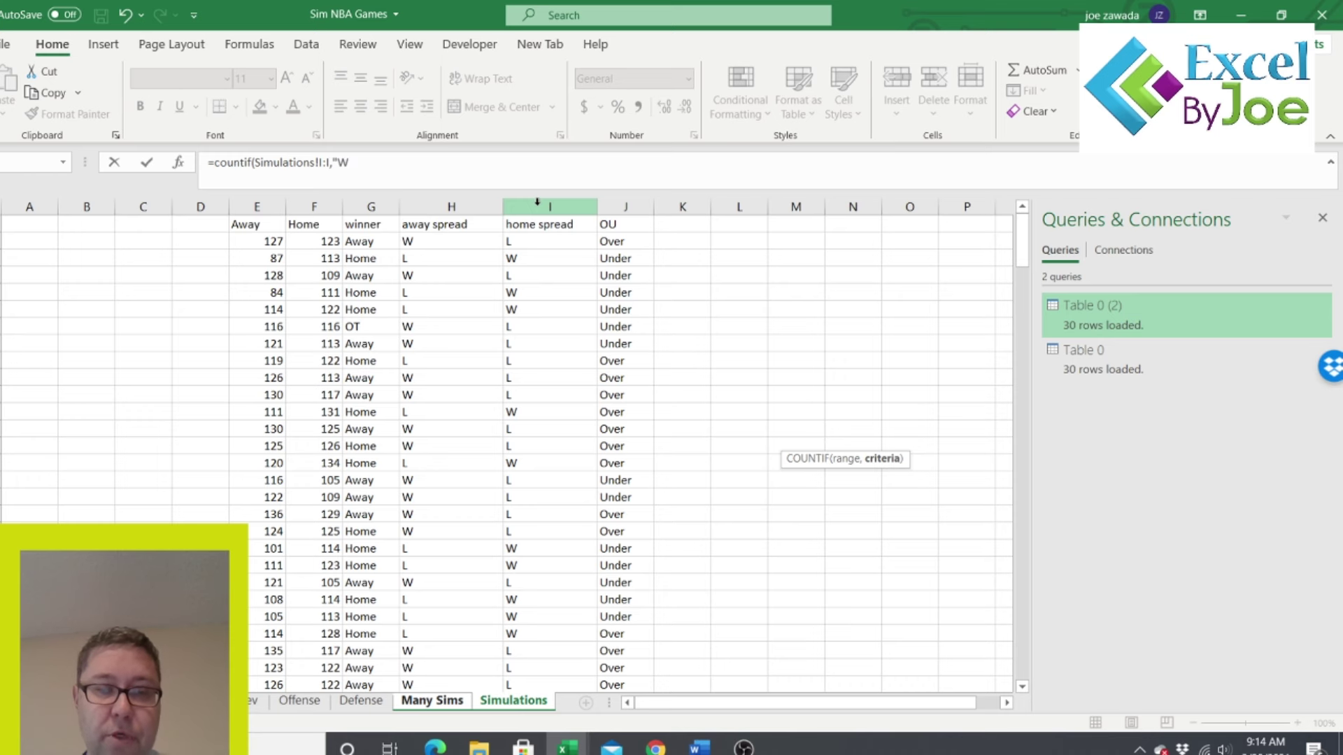
type("\"")
key("Return")
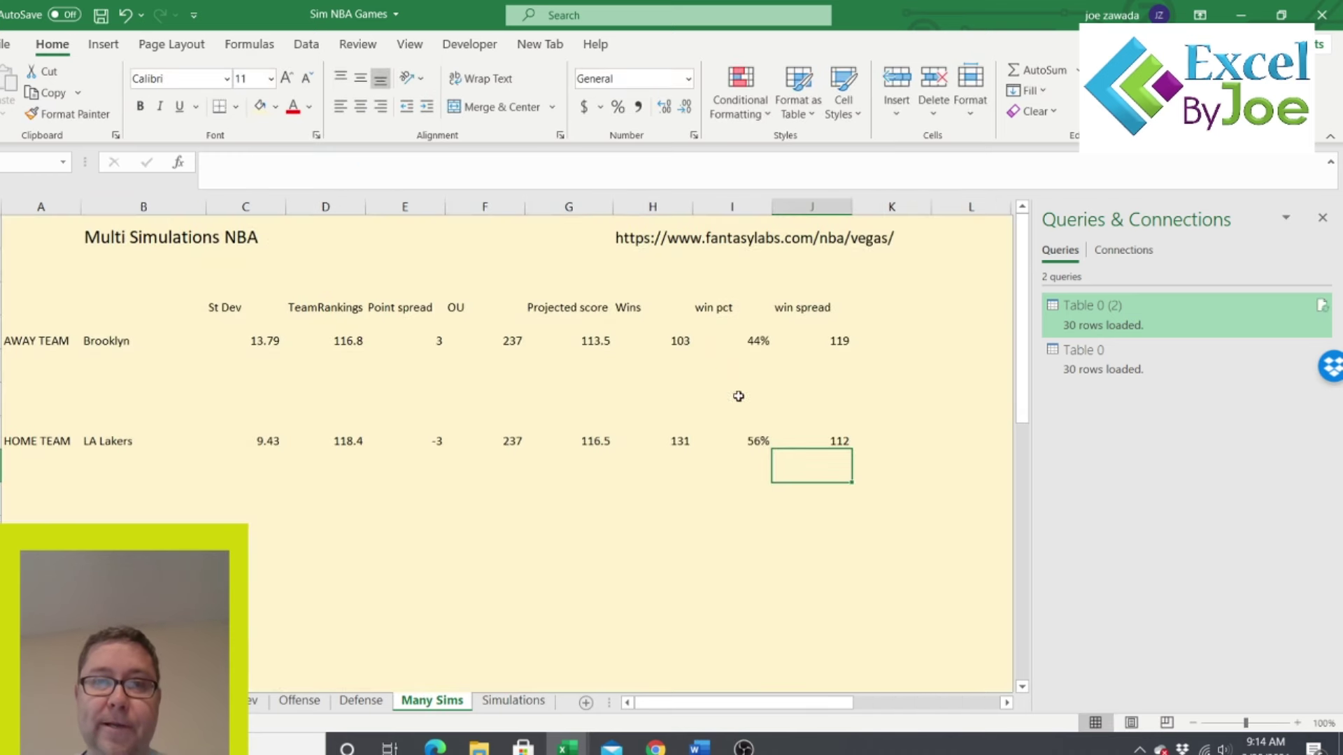
left_click(822, 434)
left_click(821, 342)
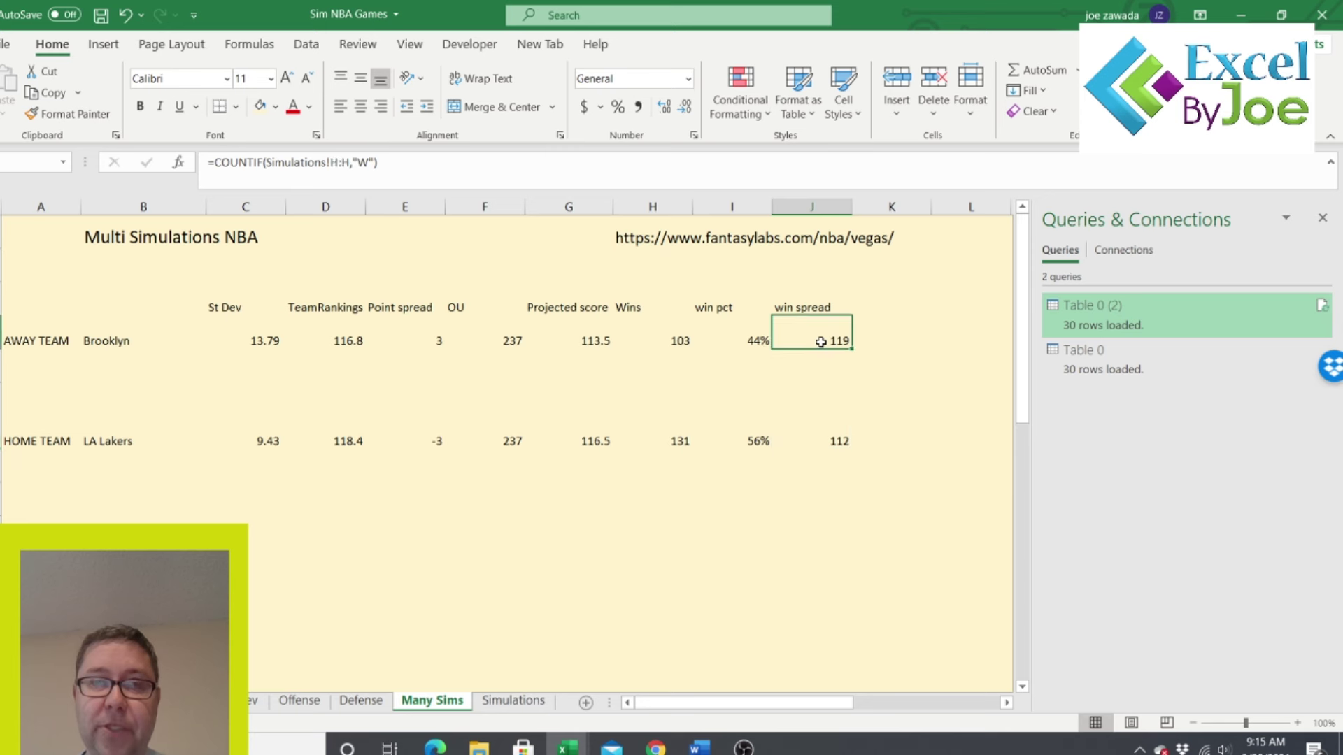
- Add the heading "win spread %" in column K, next to the win spread heading
left_click(864, 305)
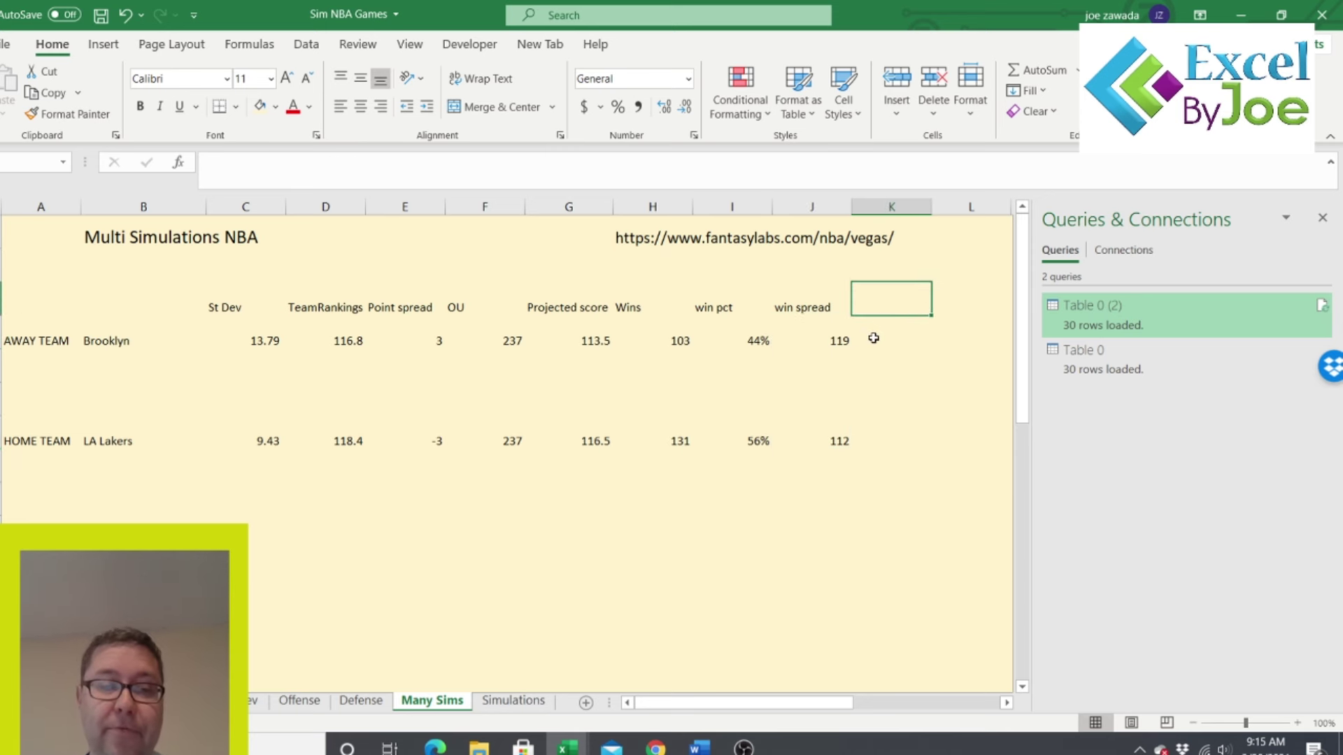
type("win spread %")
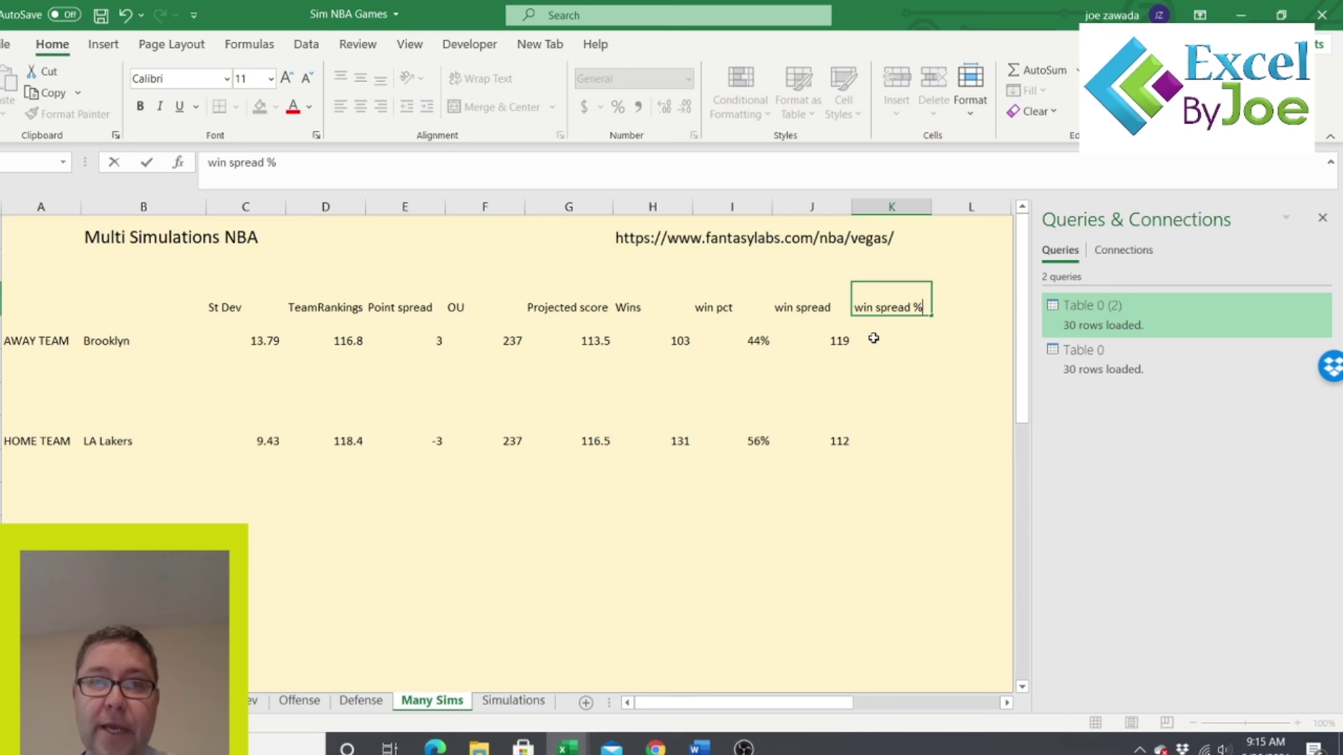
key("Return")
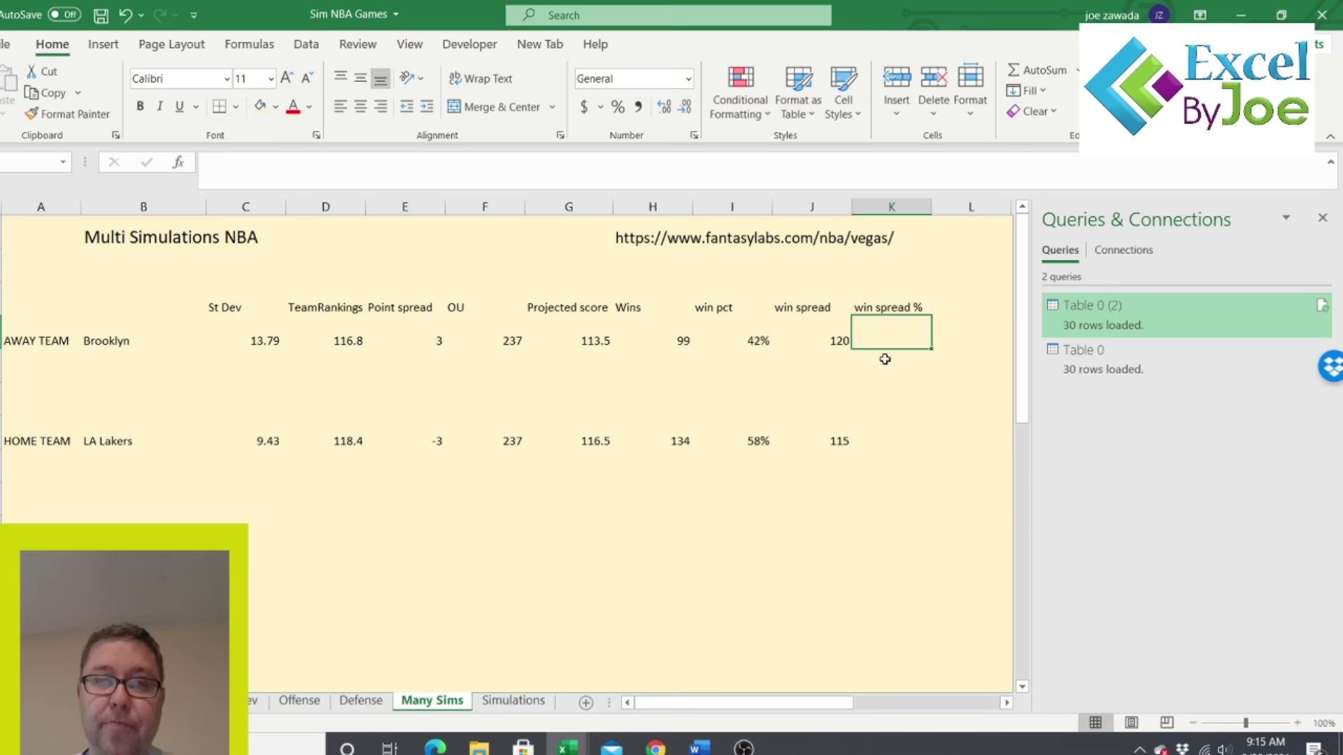
- Calculate Brooklyn's spread win percentage in K4 with =J4/COUNTA(Simulations!H2:H99999) and format it as a percentage
type("=")
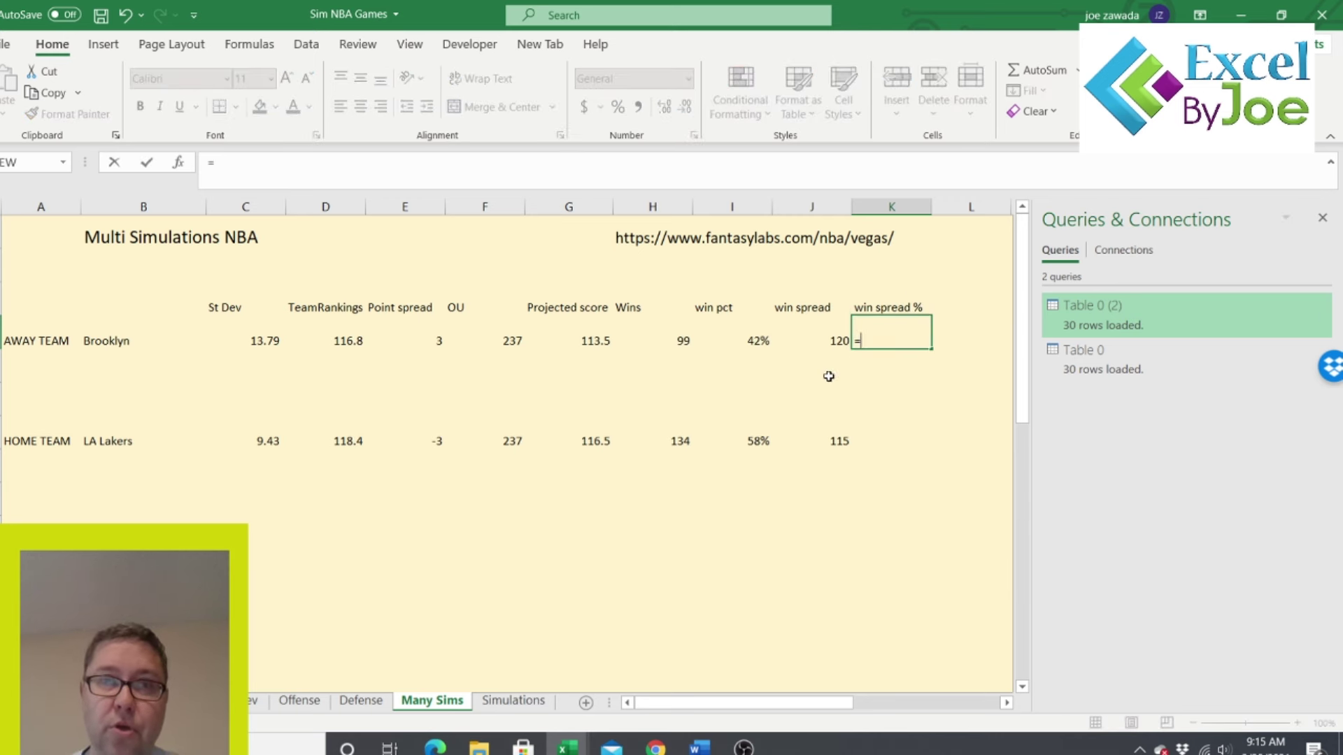
left_click(809, 331)
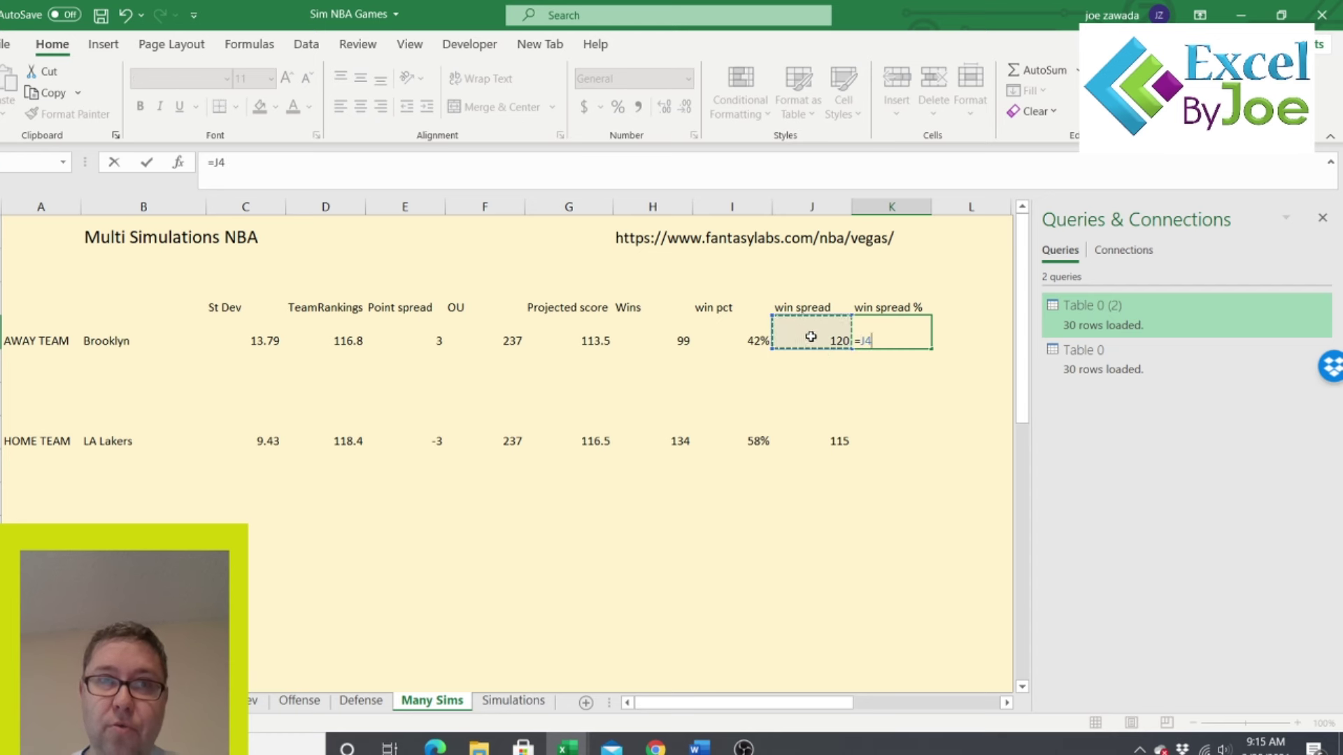
type("/")
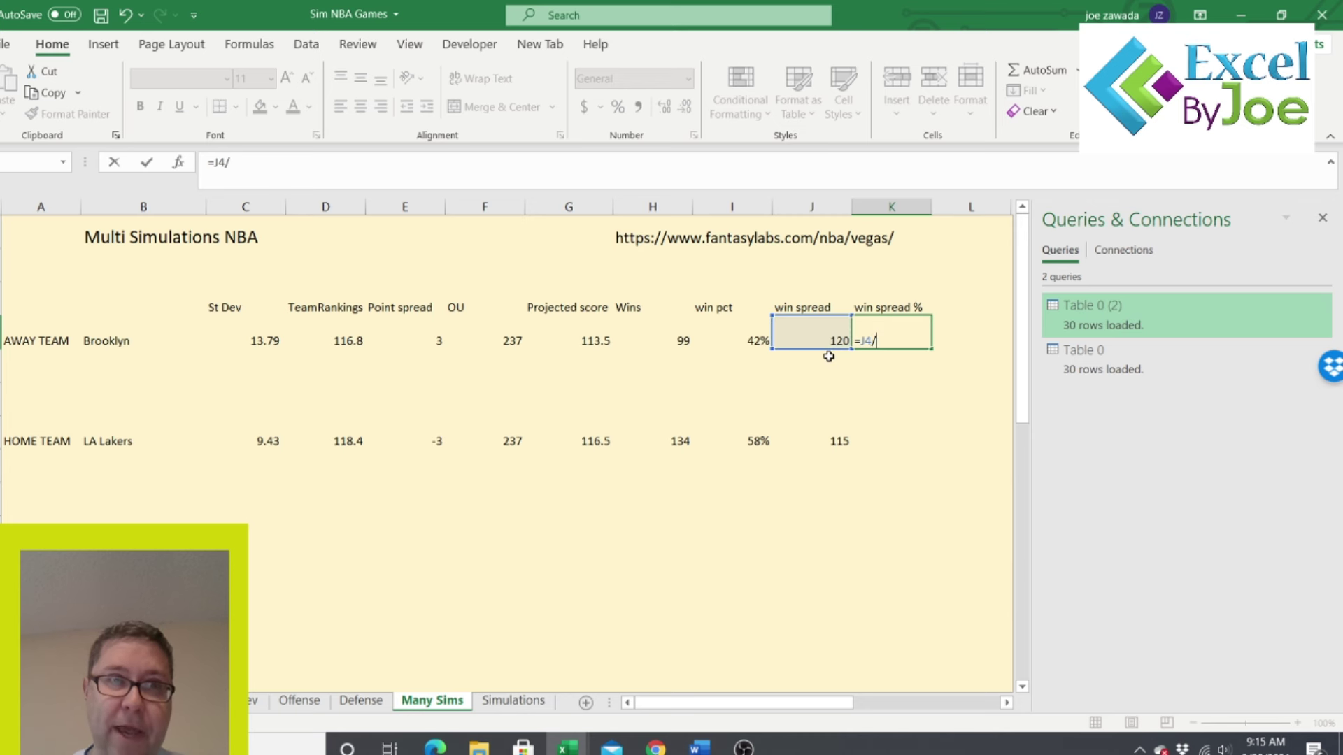
type("count")
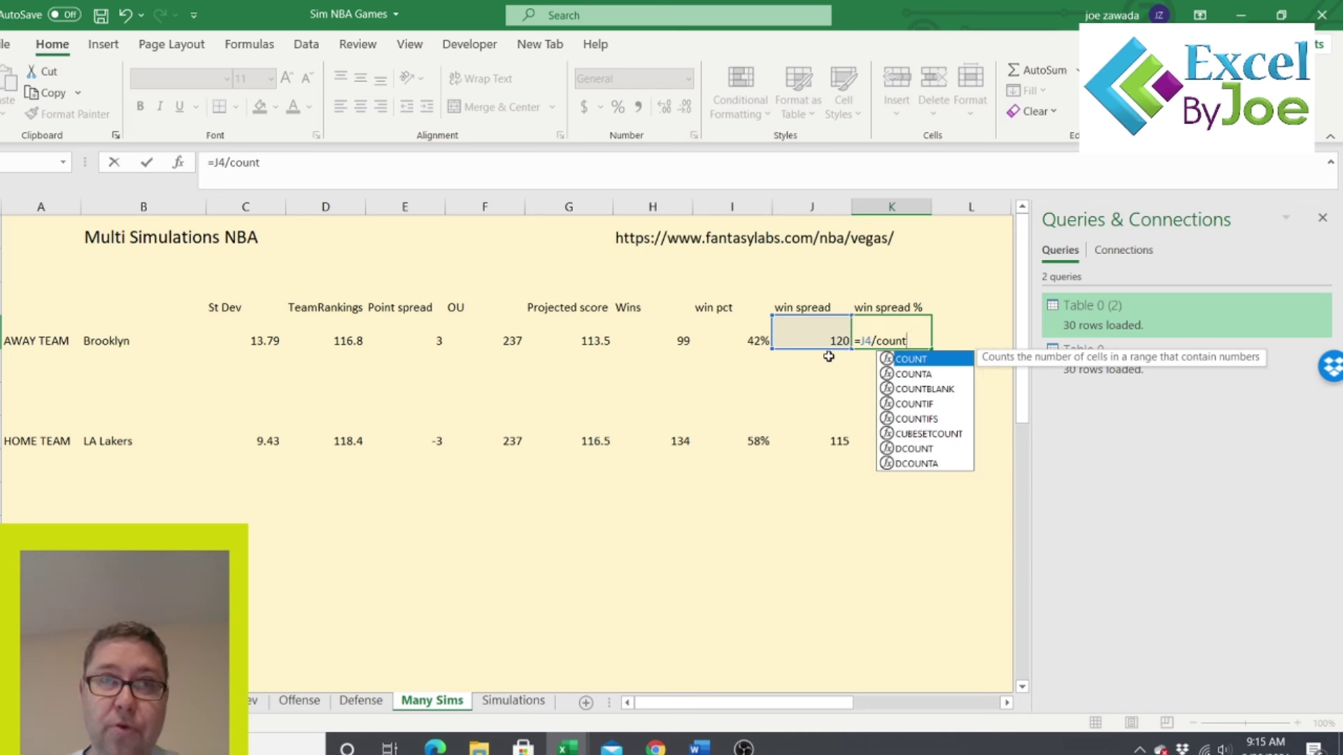
type("a")
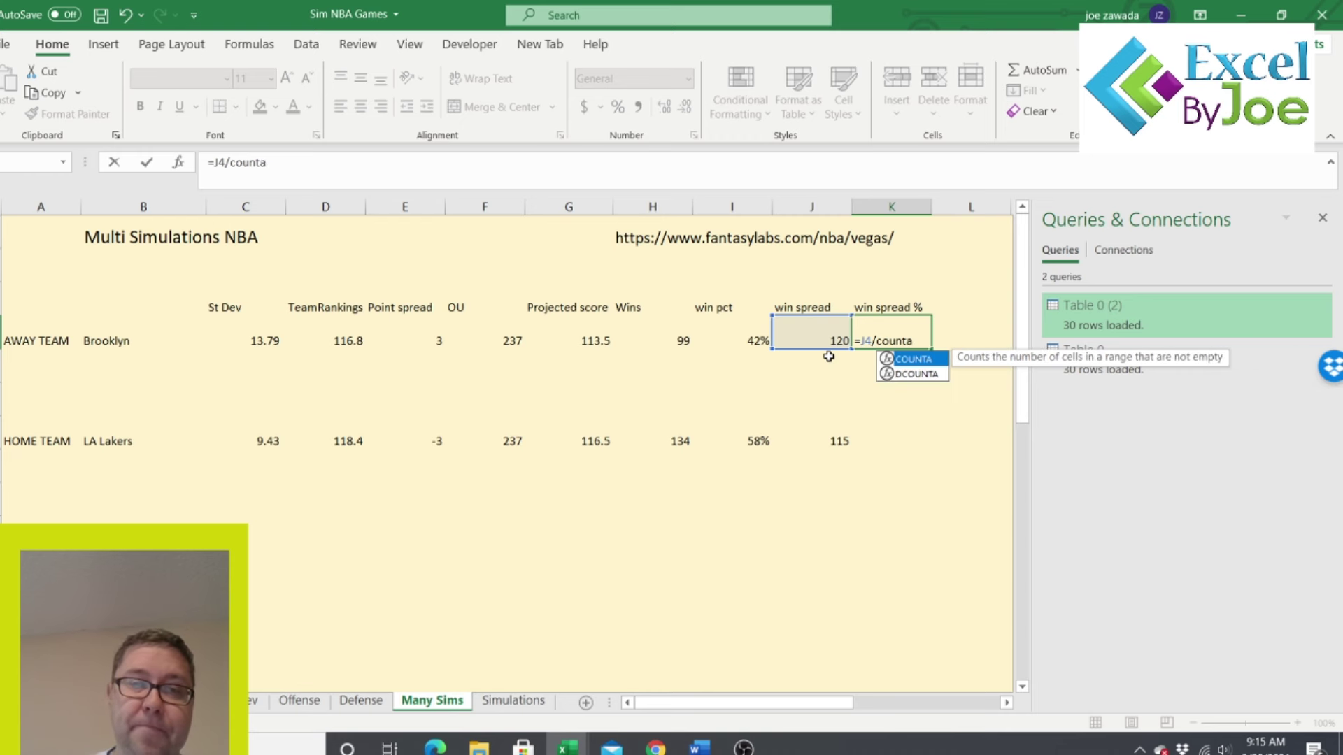
type("(")
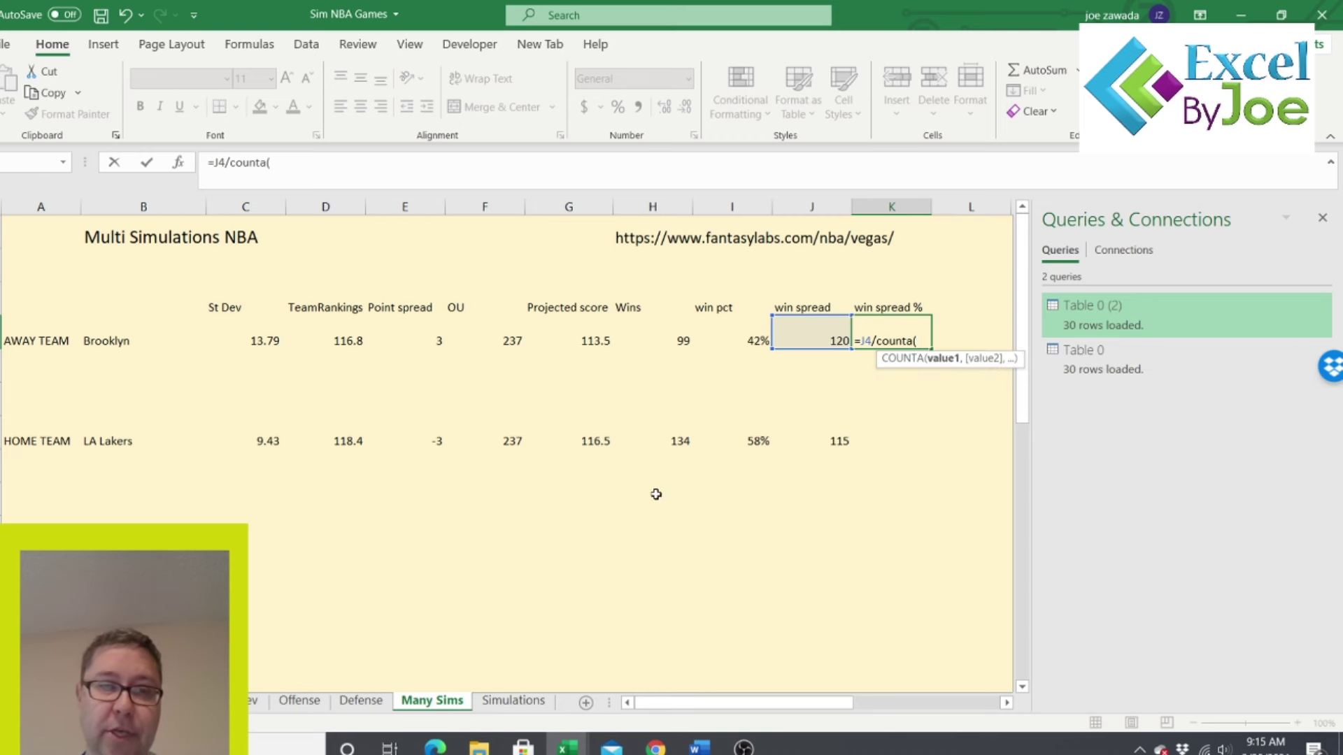
left_click(514, 699)
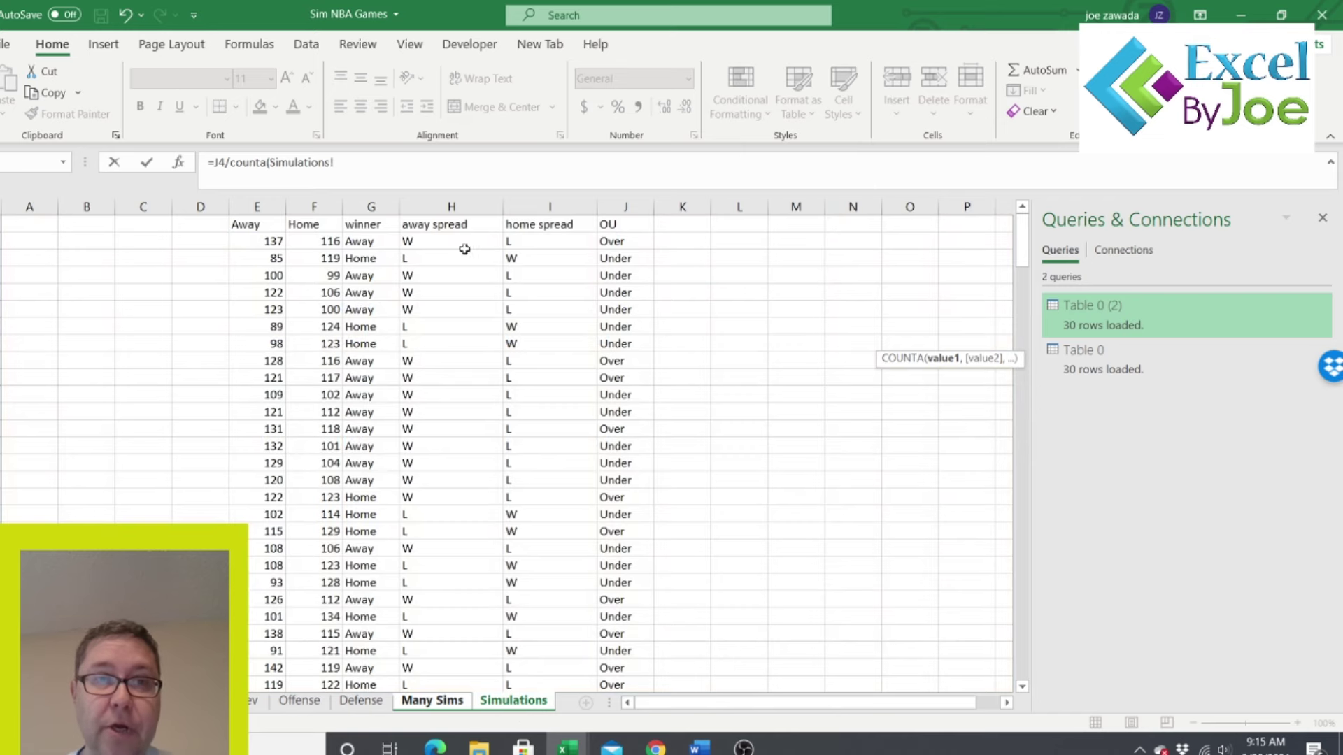
left_click(443, 237)
left_click_drag(443, 237, 452, 687)
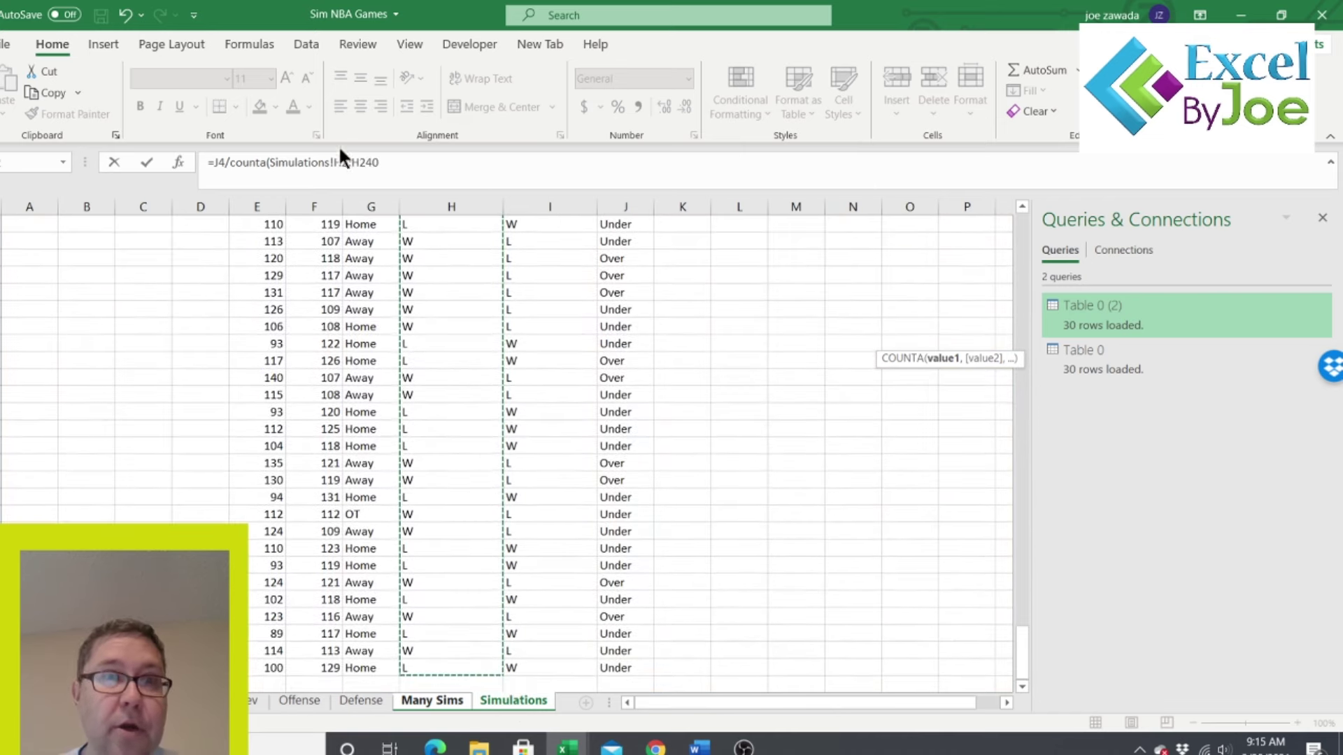
left_click(391, 165)
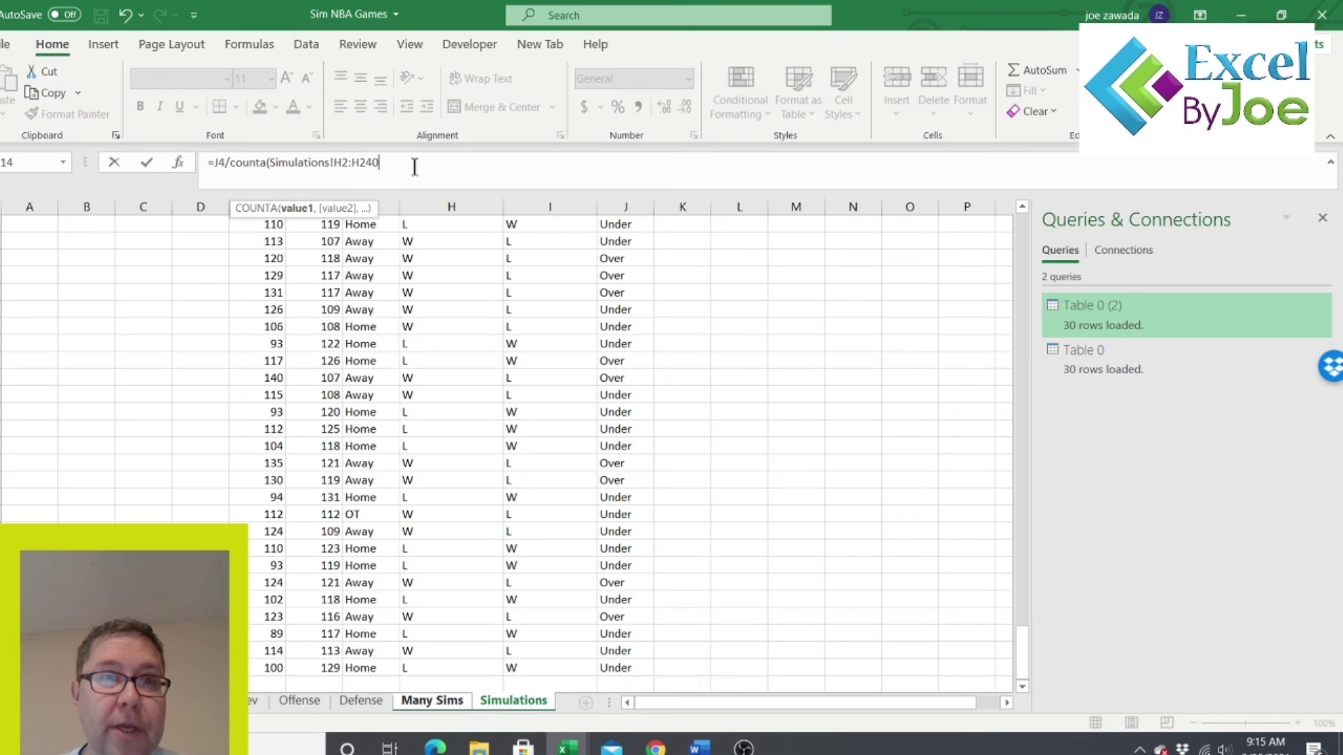
key("BackSpace")
key("BackSpace")
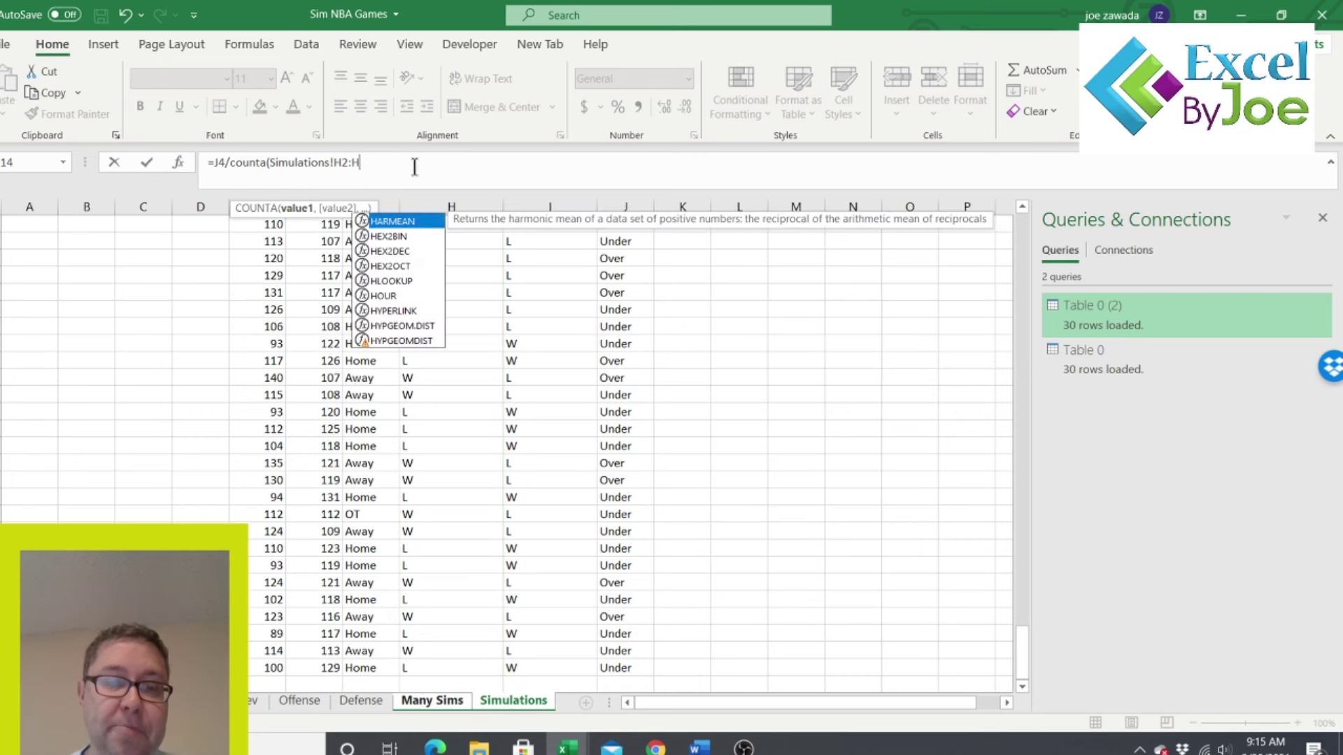
type("99999)")
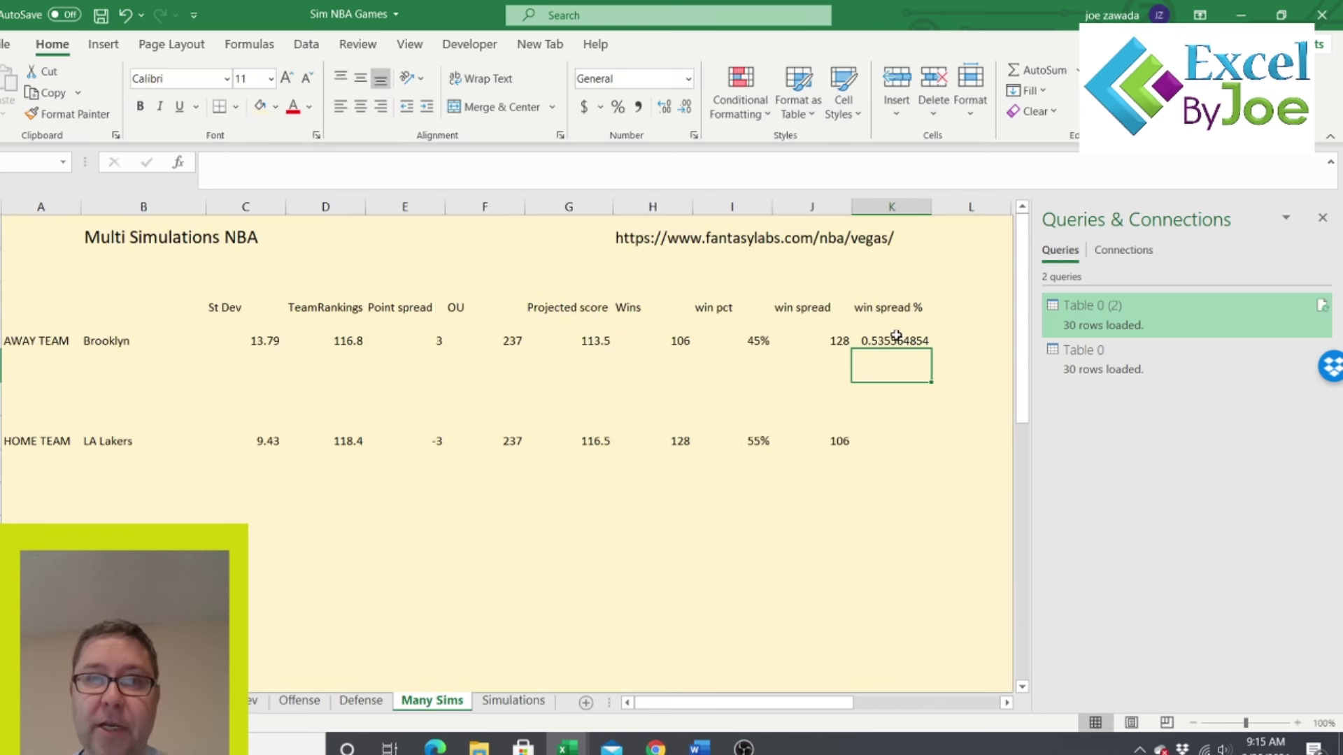
left_click(901, 332)
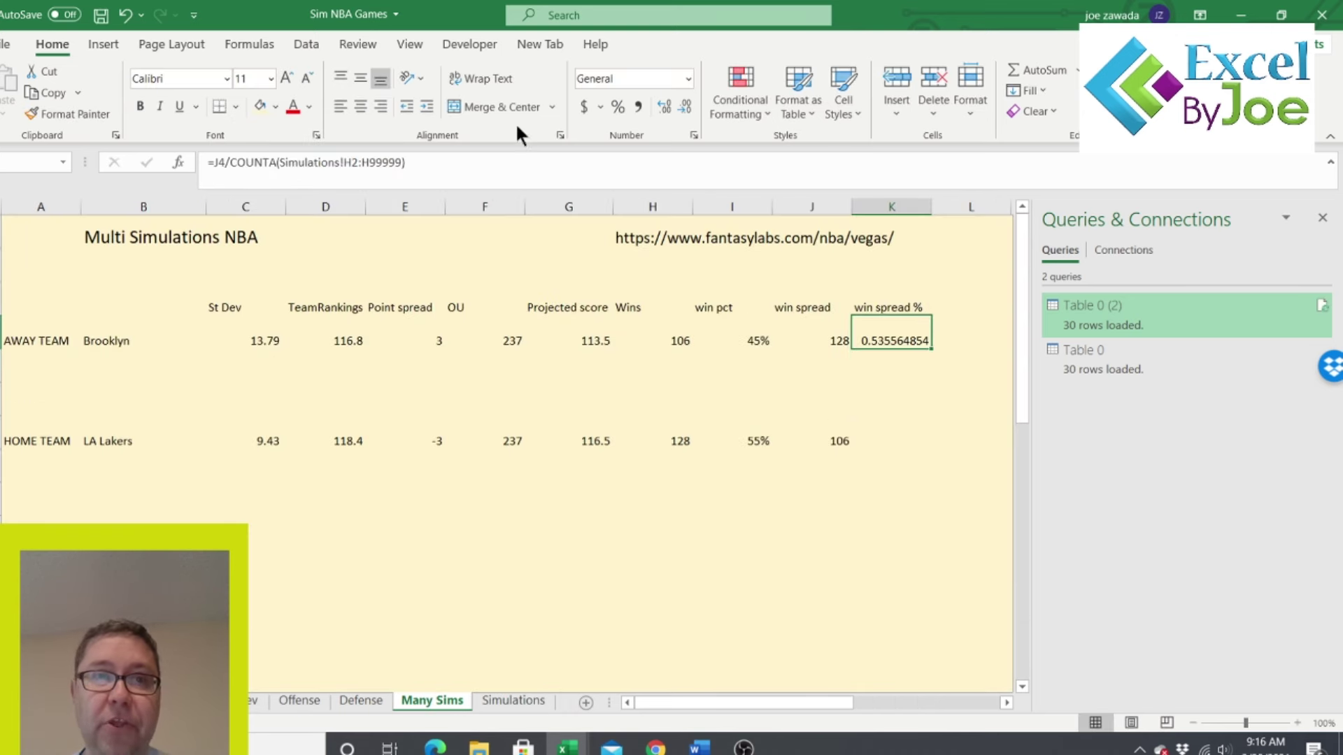
left_click(617, 106)
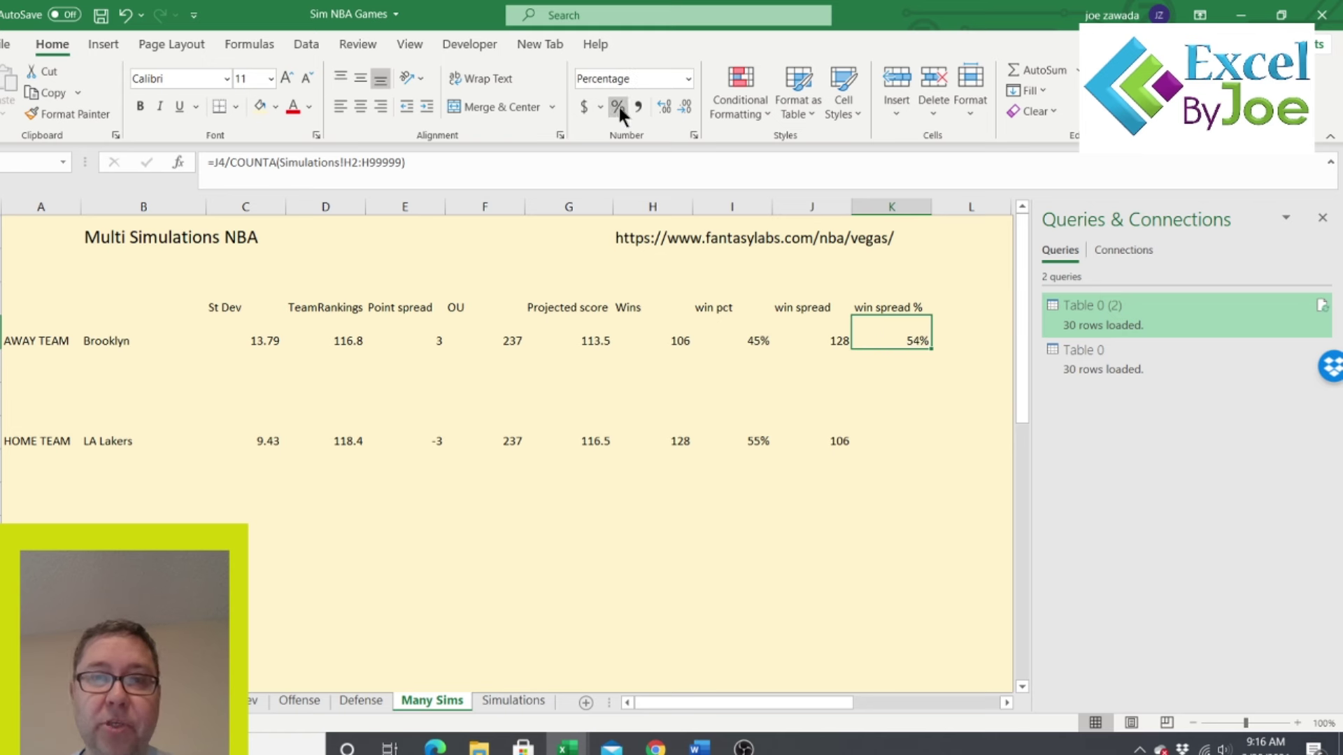
- Calculate the LA Lakers' spread win percentage in K7 with =J7/COUNTA(Simulations!I2:I99999) and format it as a percentage
left_click(896, 436)
type("=")
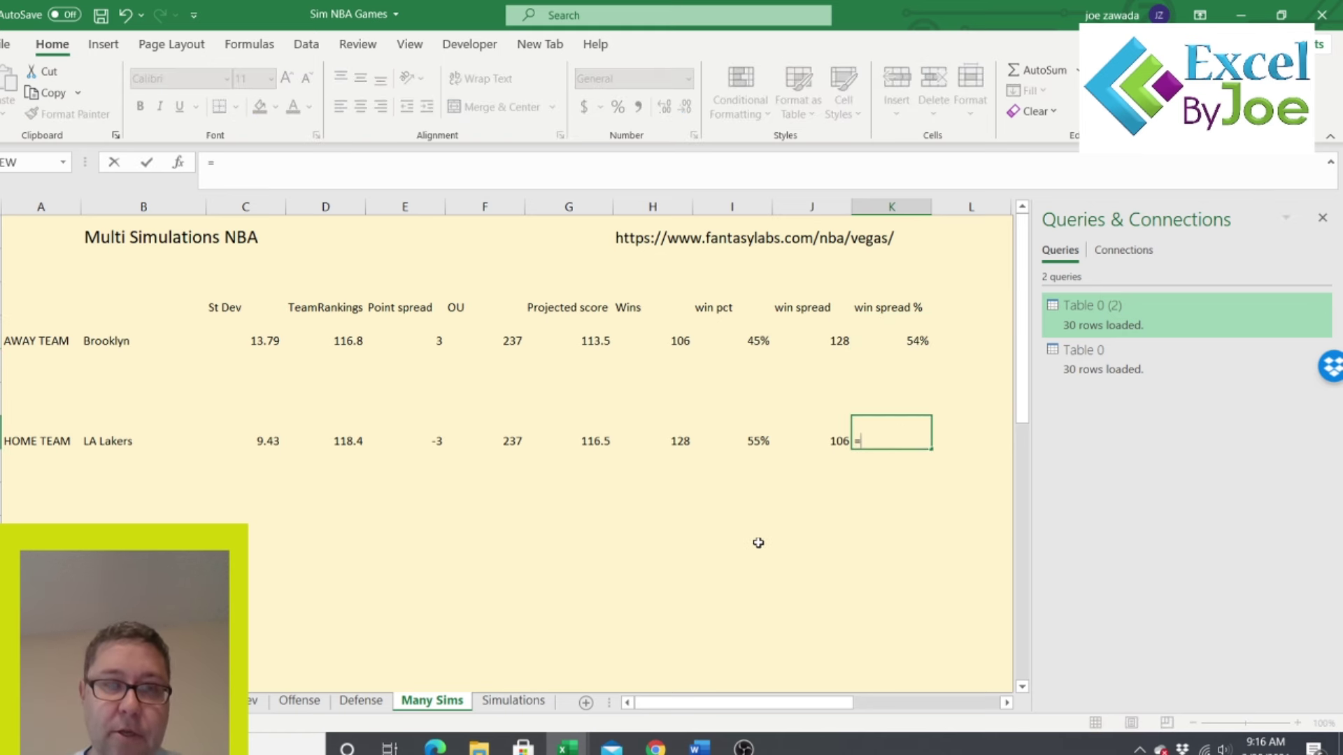
left_click(833, 443)
type("/counta(")
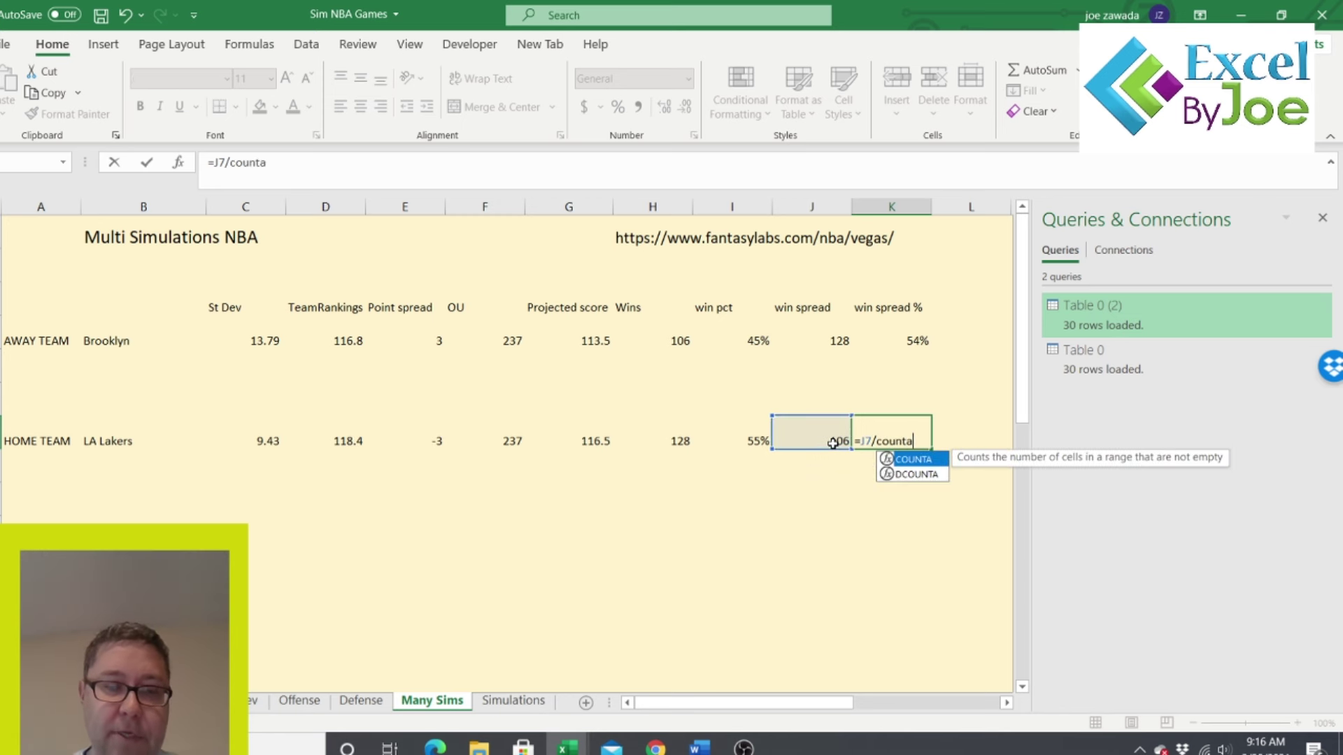
left_click(504, 702)
left_click_drag(1022, 650, 1009, 207)
left_click_drag(550, 240, 562, 575)
left_click(378, 162)
key("BackSpace")
key("BackSpace")
type("999")
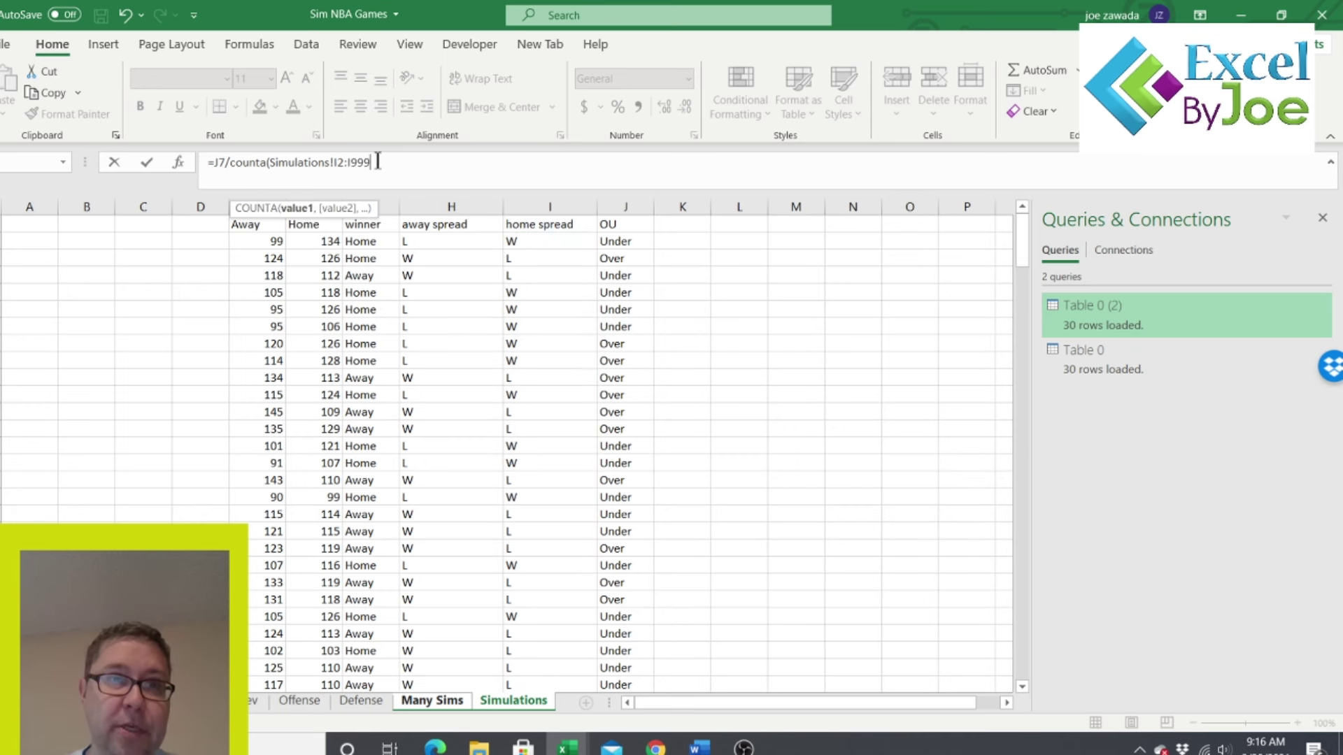
type("9)")
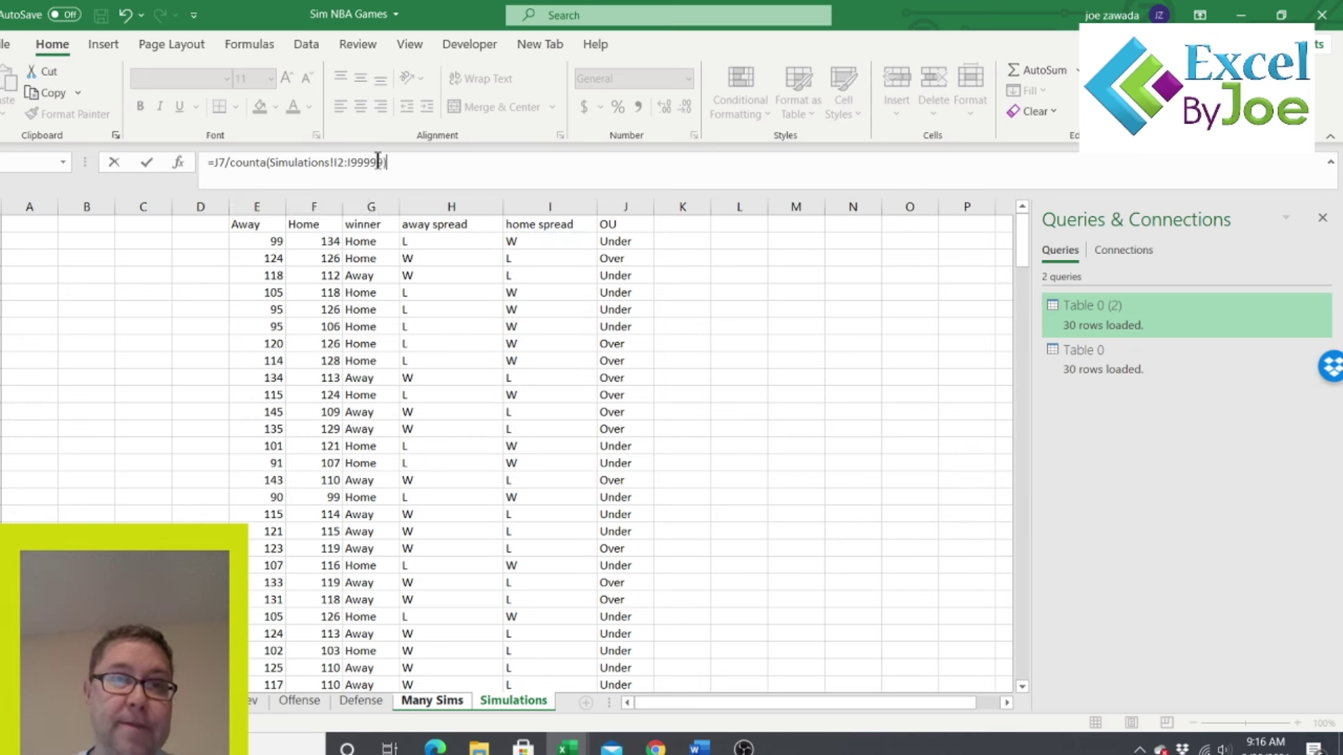
key("Return")
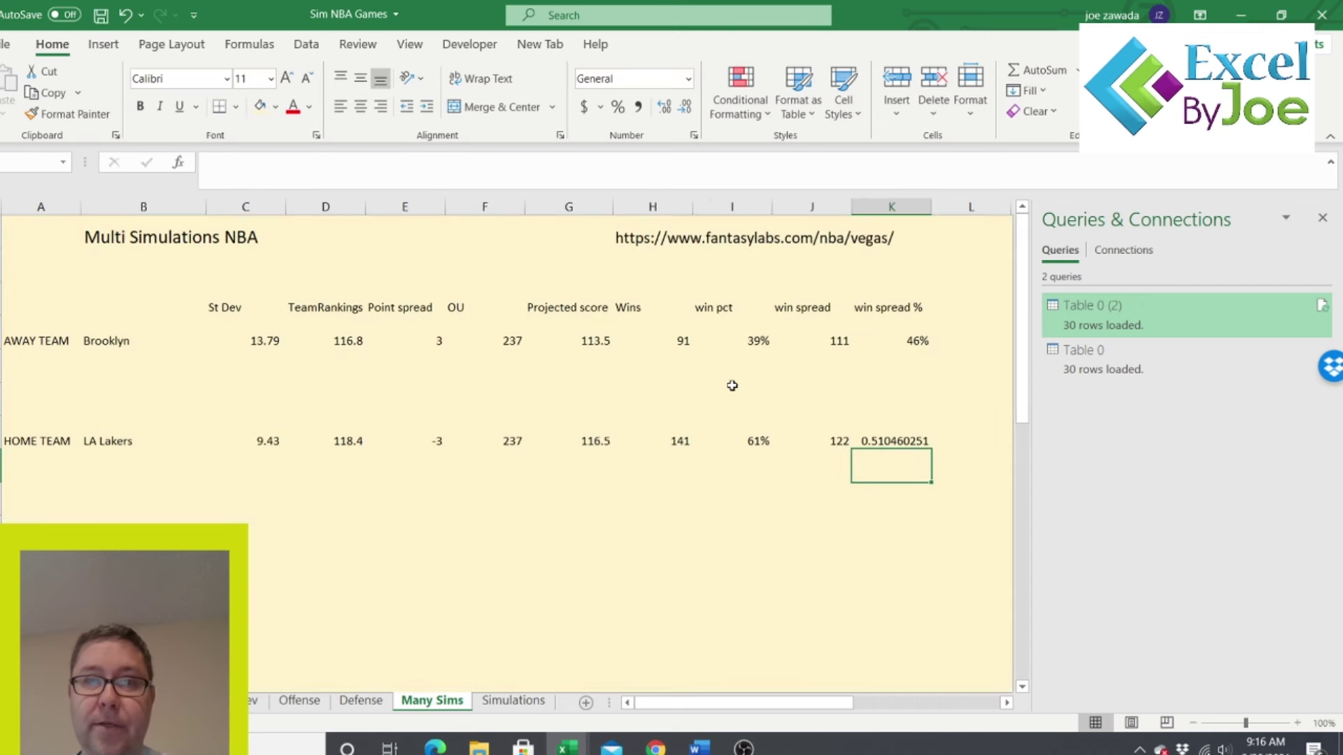
left_click(886, 438)
left_click(616, 107)
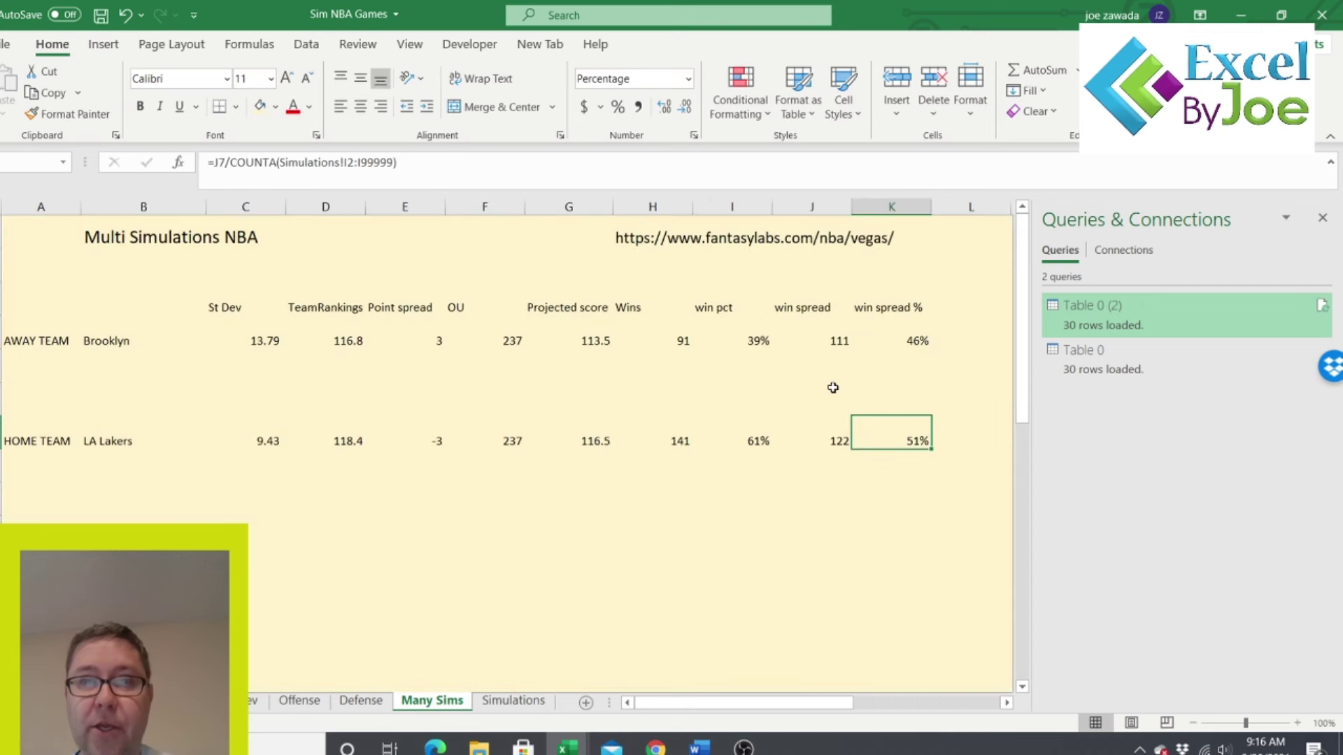
left_click(897, 342)
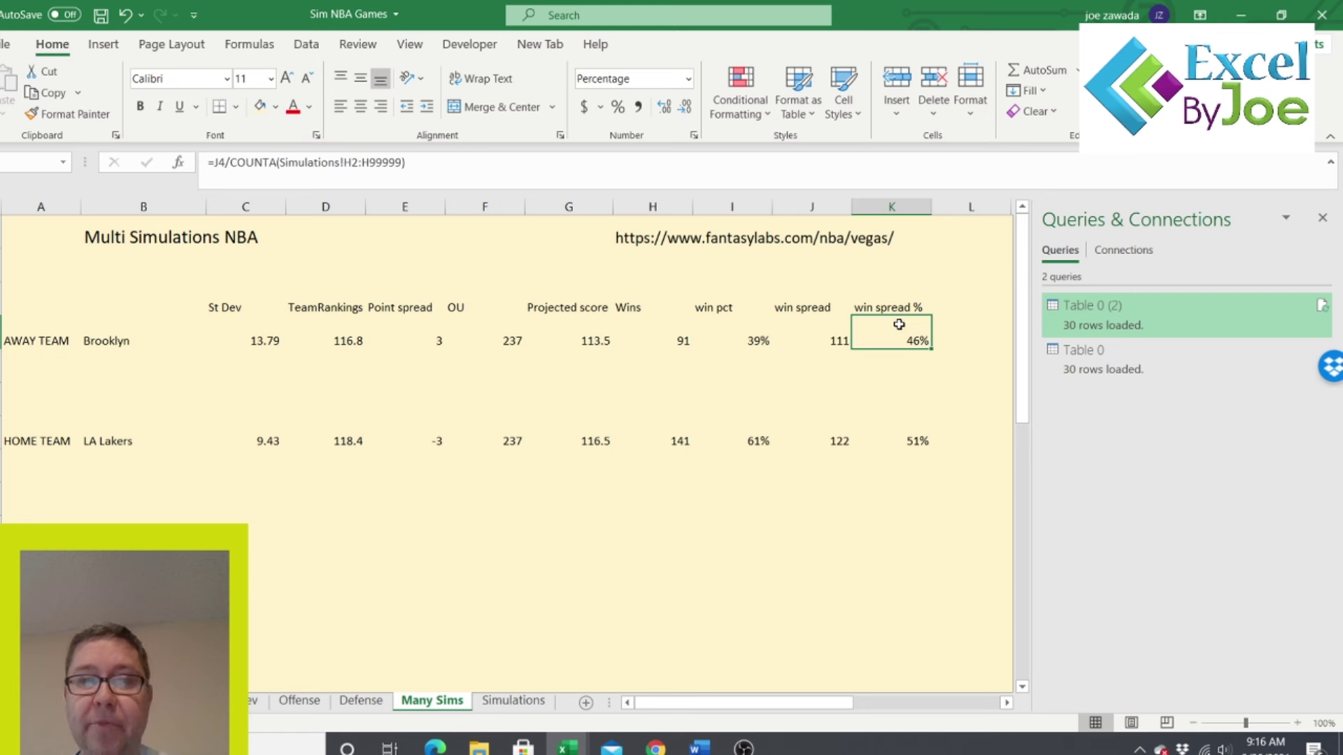
- Check both teams' spread win percentages and recalculate the simulations to compare a fresh set of results
left_click(901, 453)
left_click(900, 441)
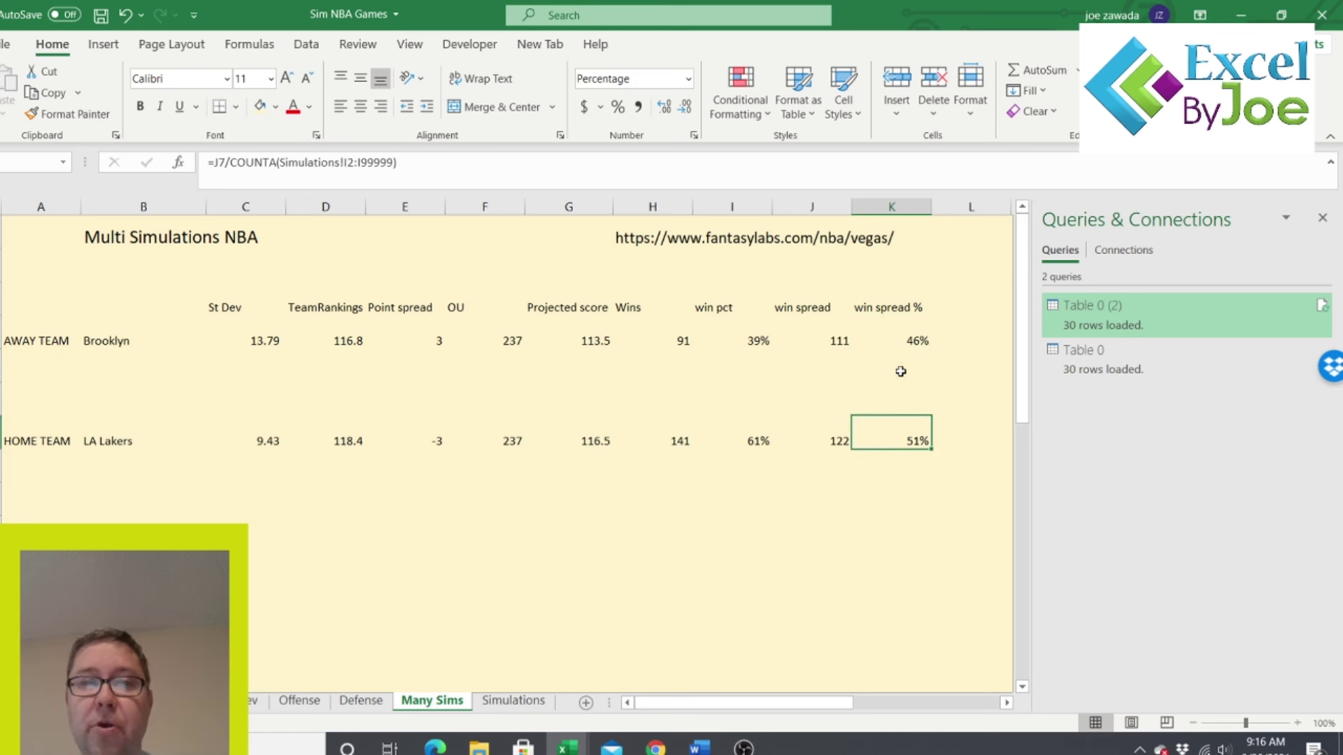
left_click(858, 498)
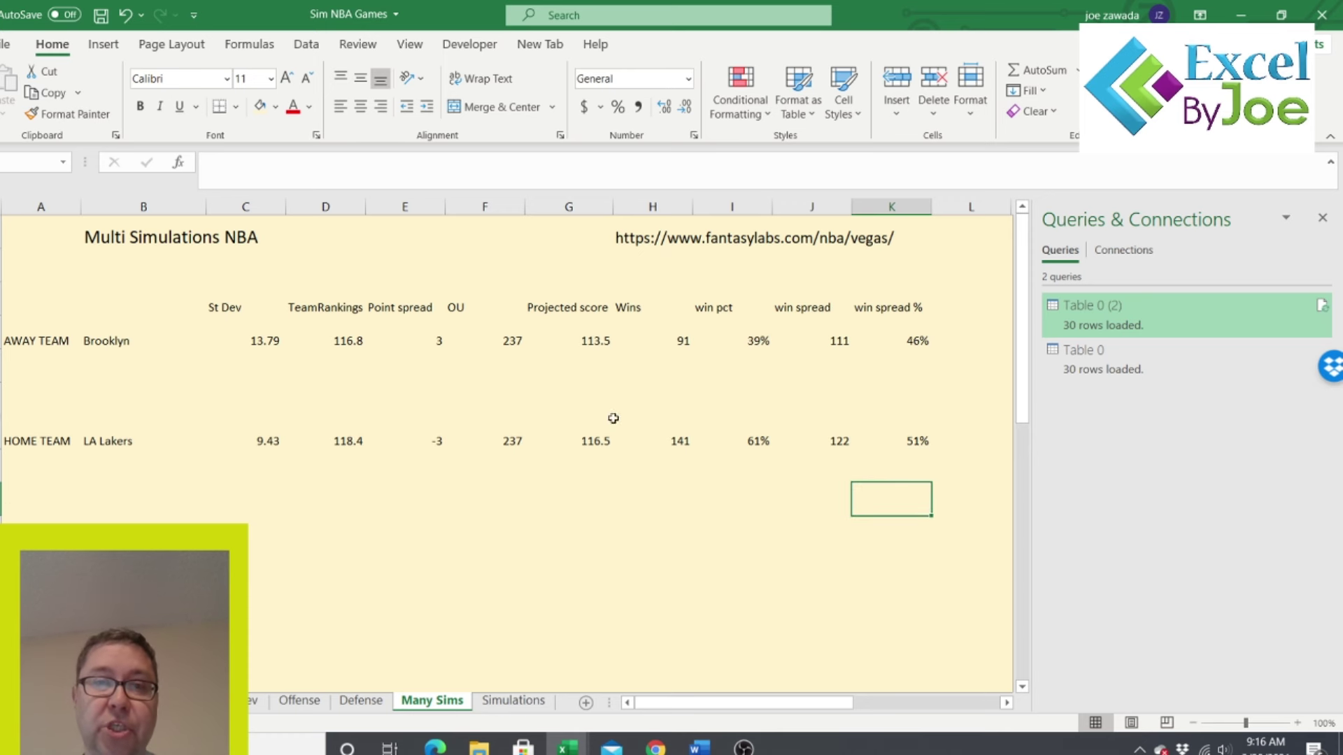
key("F9")
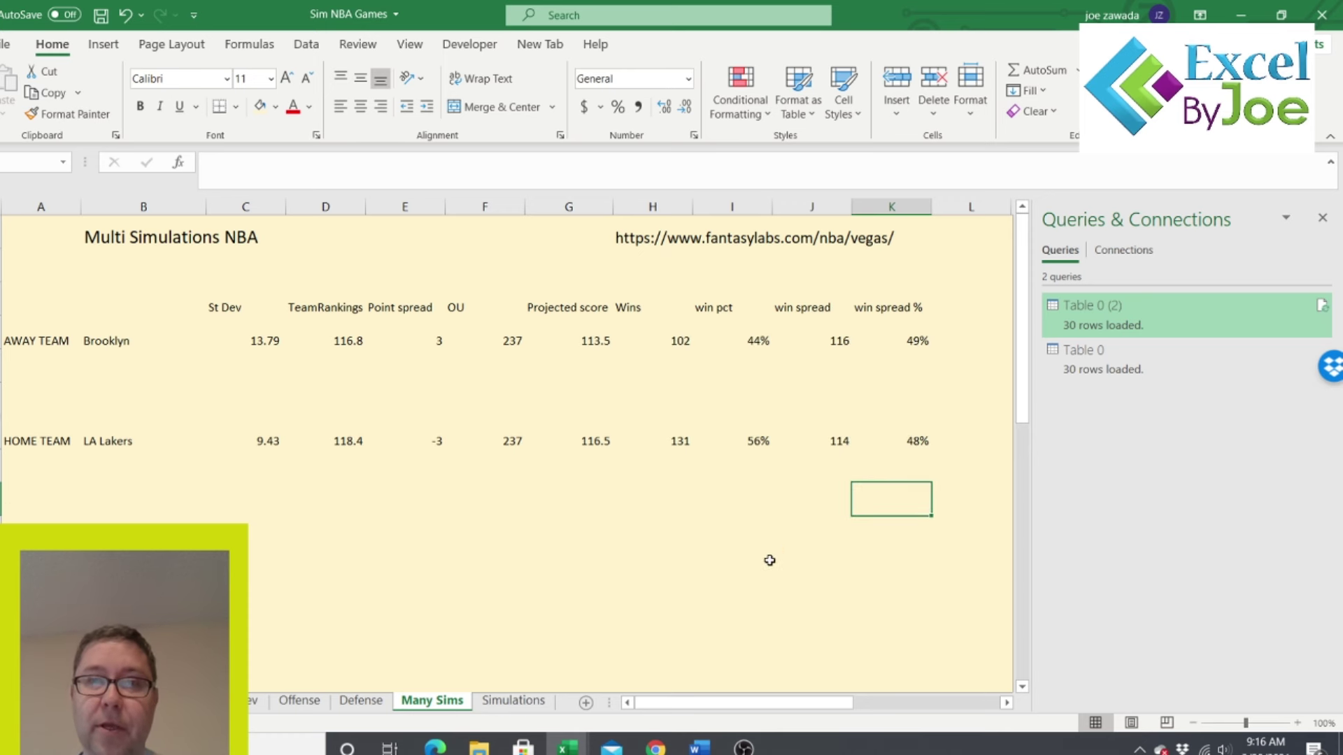
- Add the headings "Over" in L3 and "Under" in M3, next to the win spread % heading
left_click(971, 302)
type("OU")
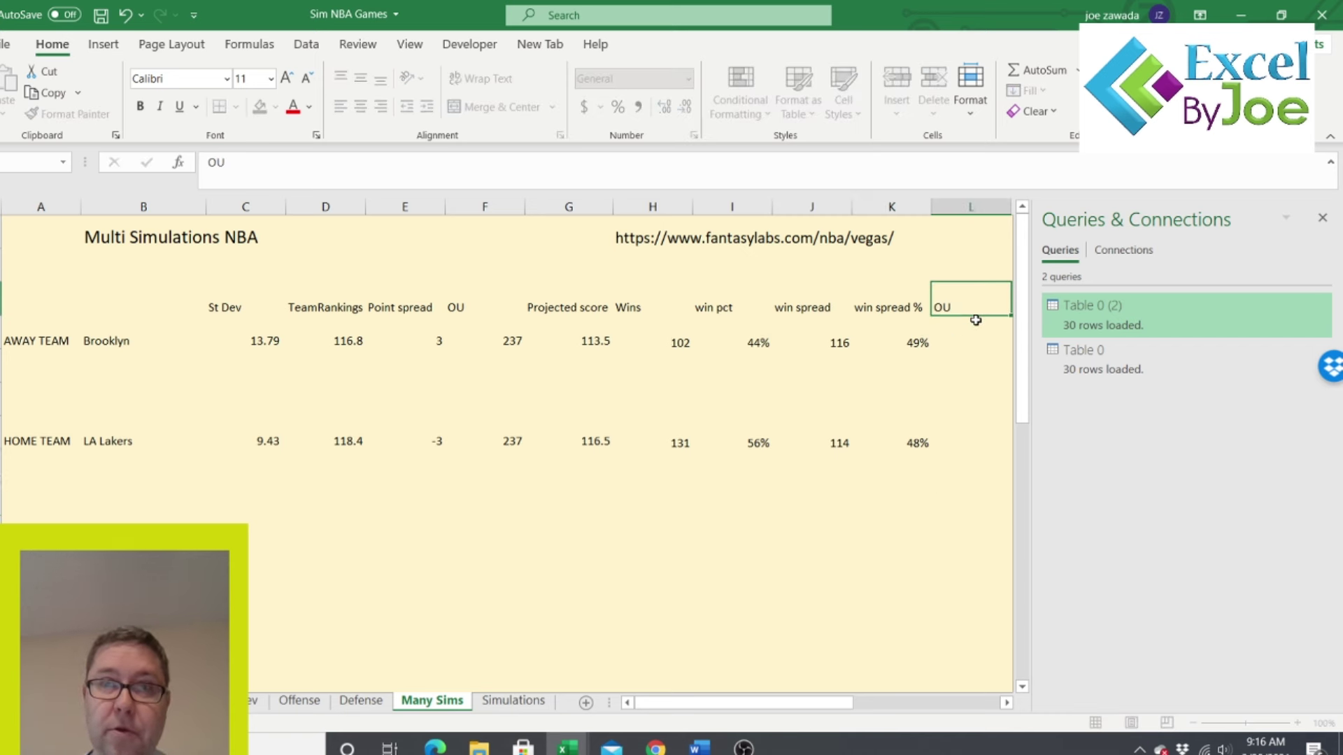
key("ctrl+Return")
type("Over")
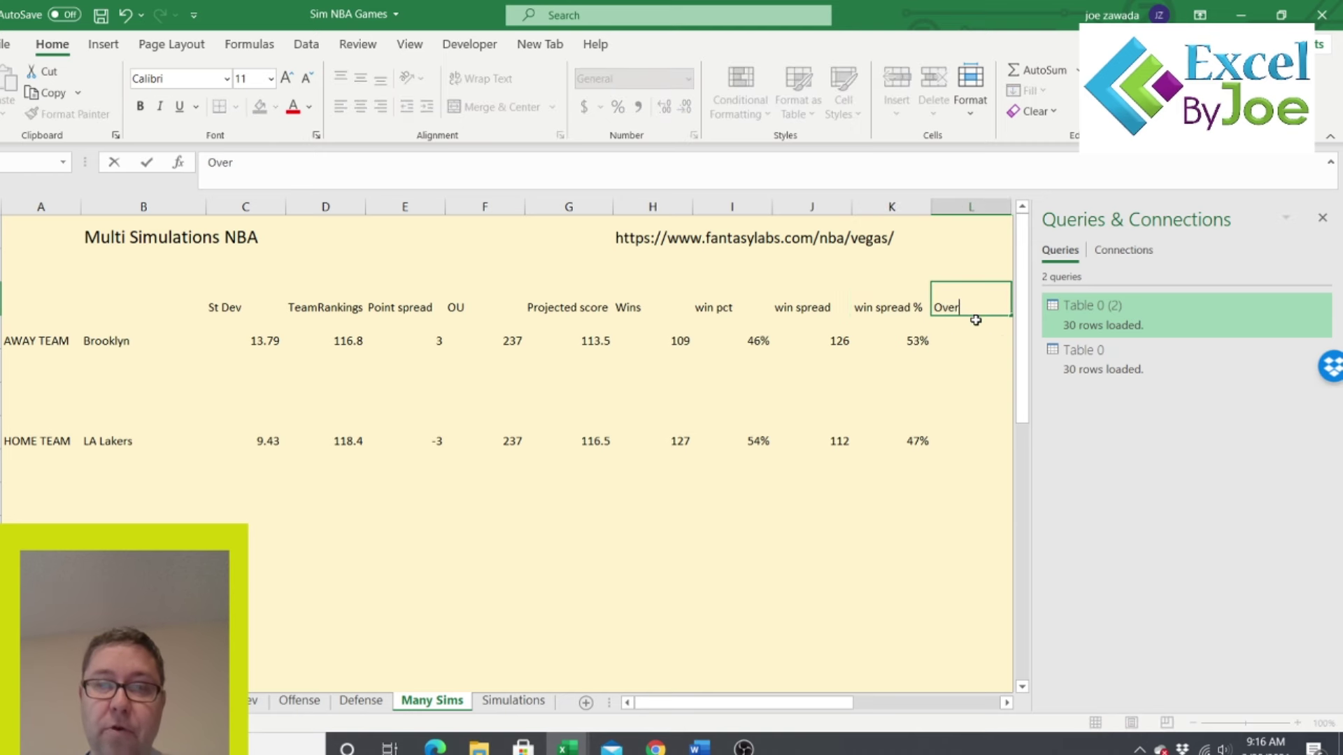
key("Tab")
key("Left")
key("Right")
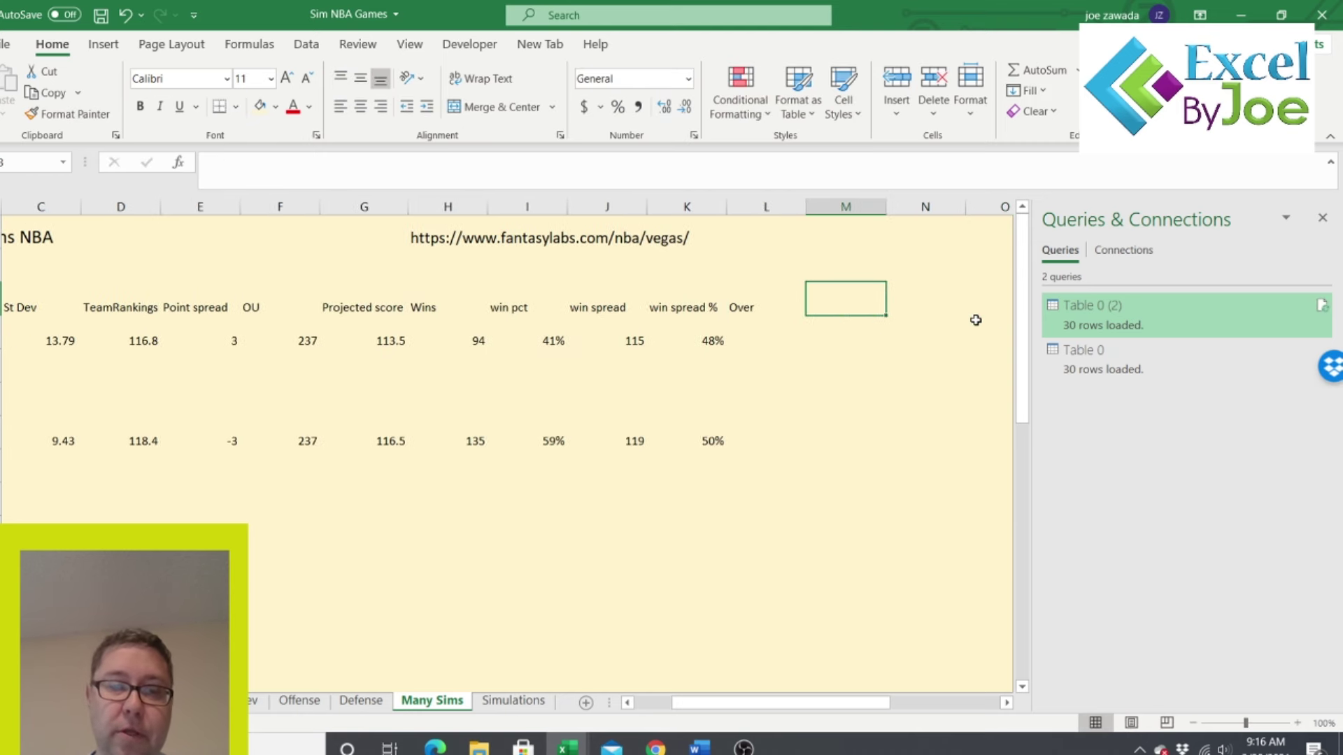
type("Under")
key("Return")
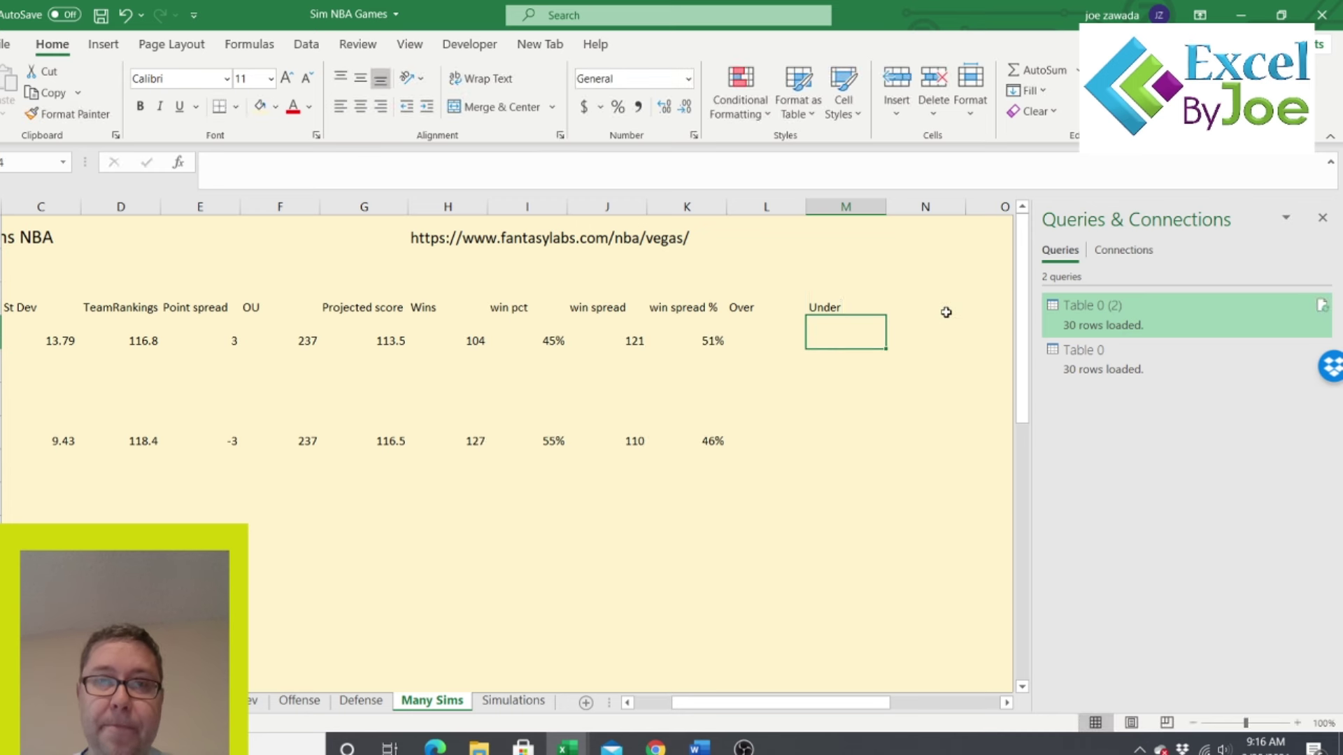
- Calculate the over percentage in L4 with =COUNTIF(Simulations!J:J,"Over")/COUNTA(Simulations!J2:J99999) and format it as a percentage
left_click(773, 331)
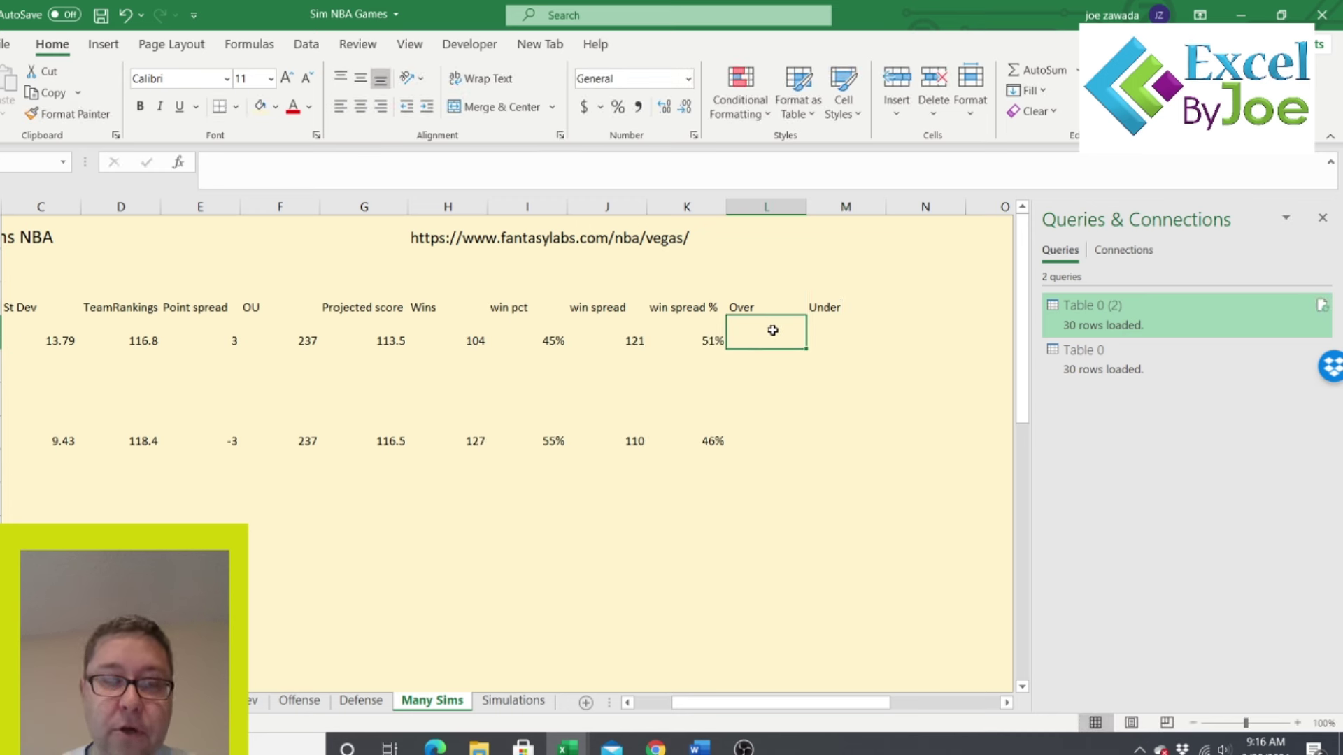
type("=count")
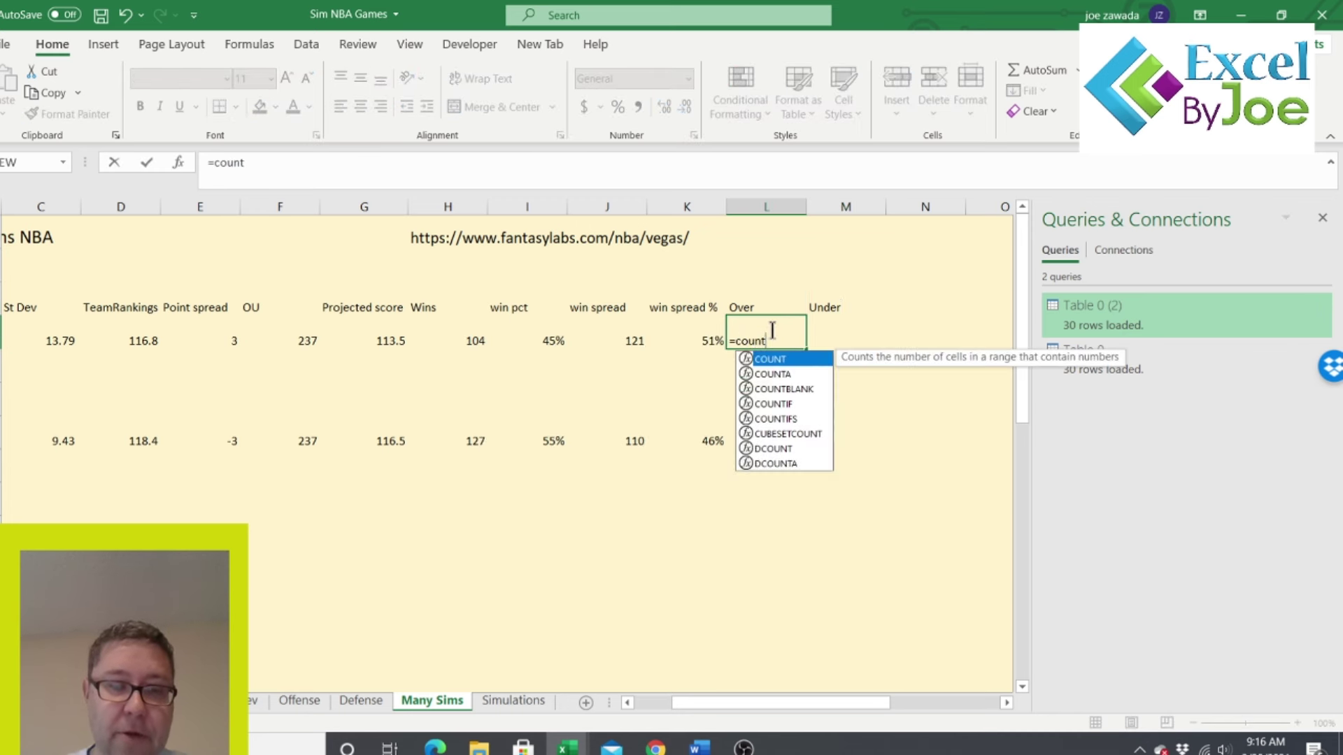
type("if(")
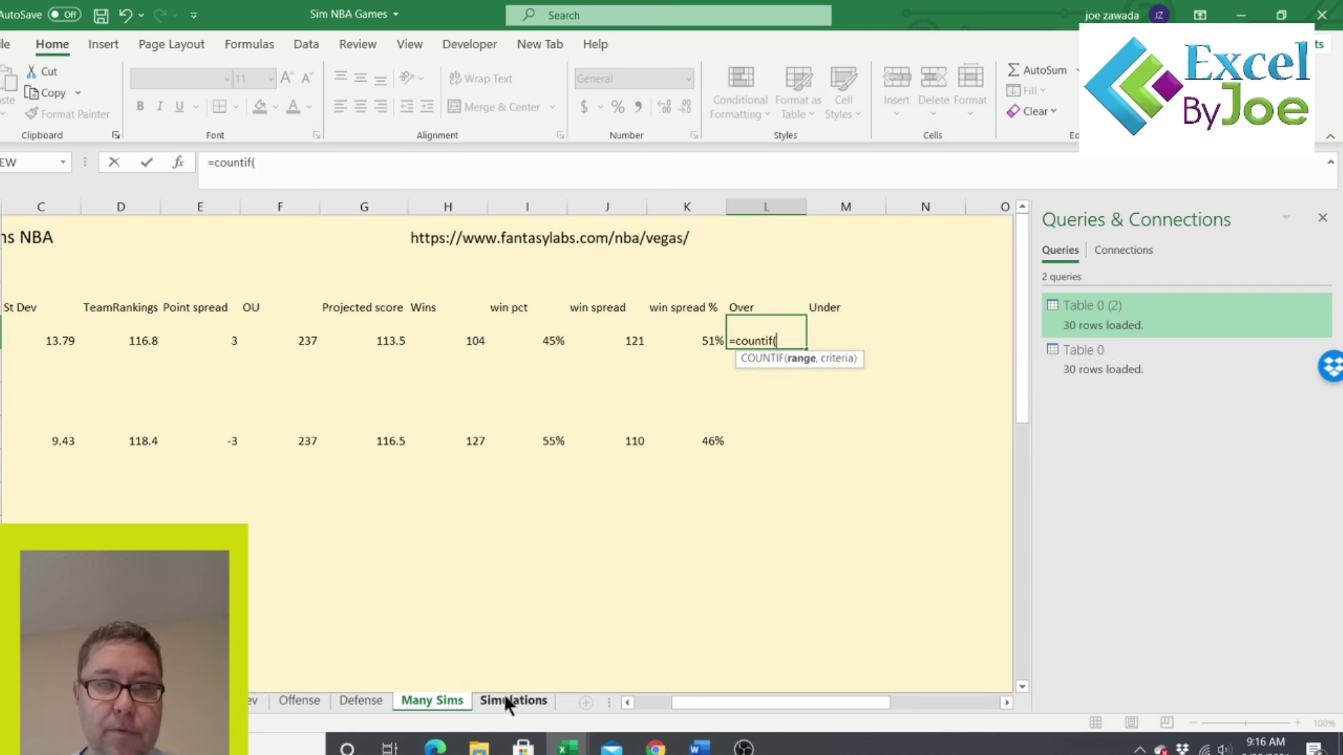
left_click(506, 698)
left_click(624, 205)
type(",\"Over\"")
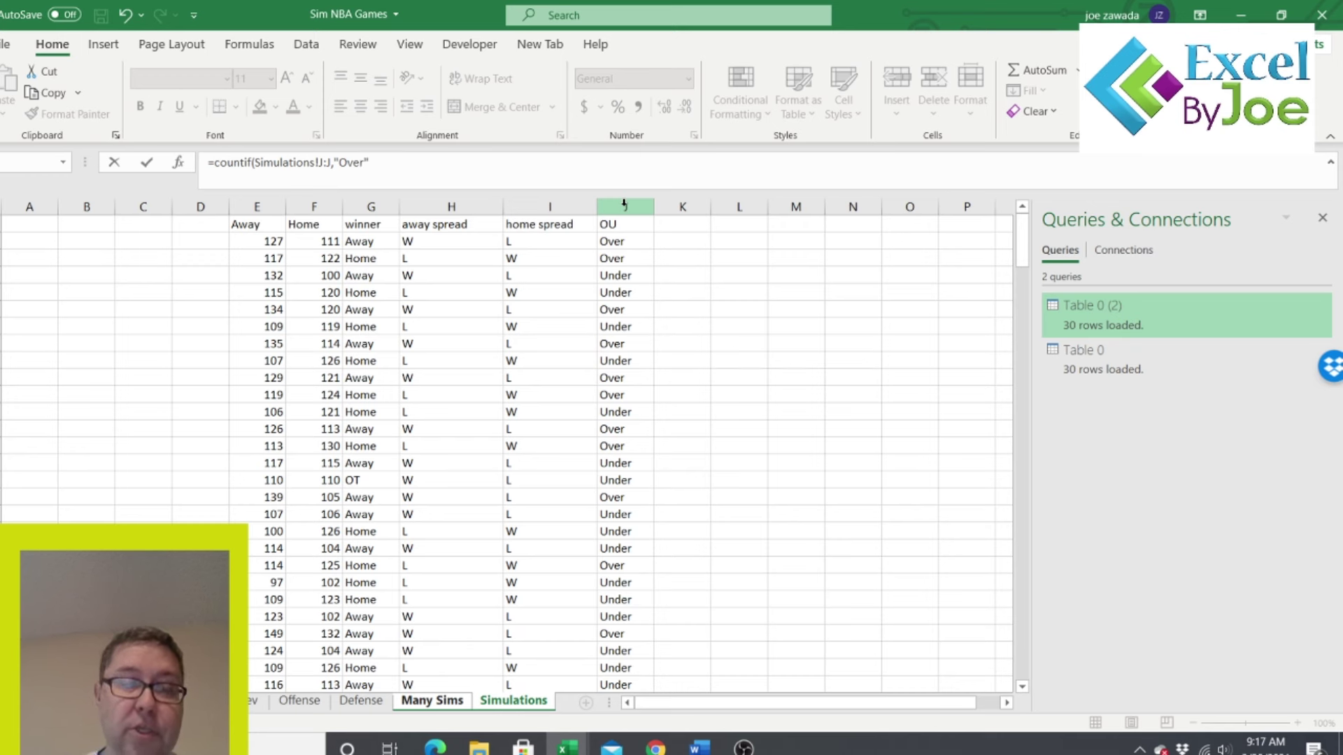
type(")")
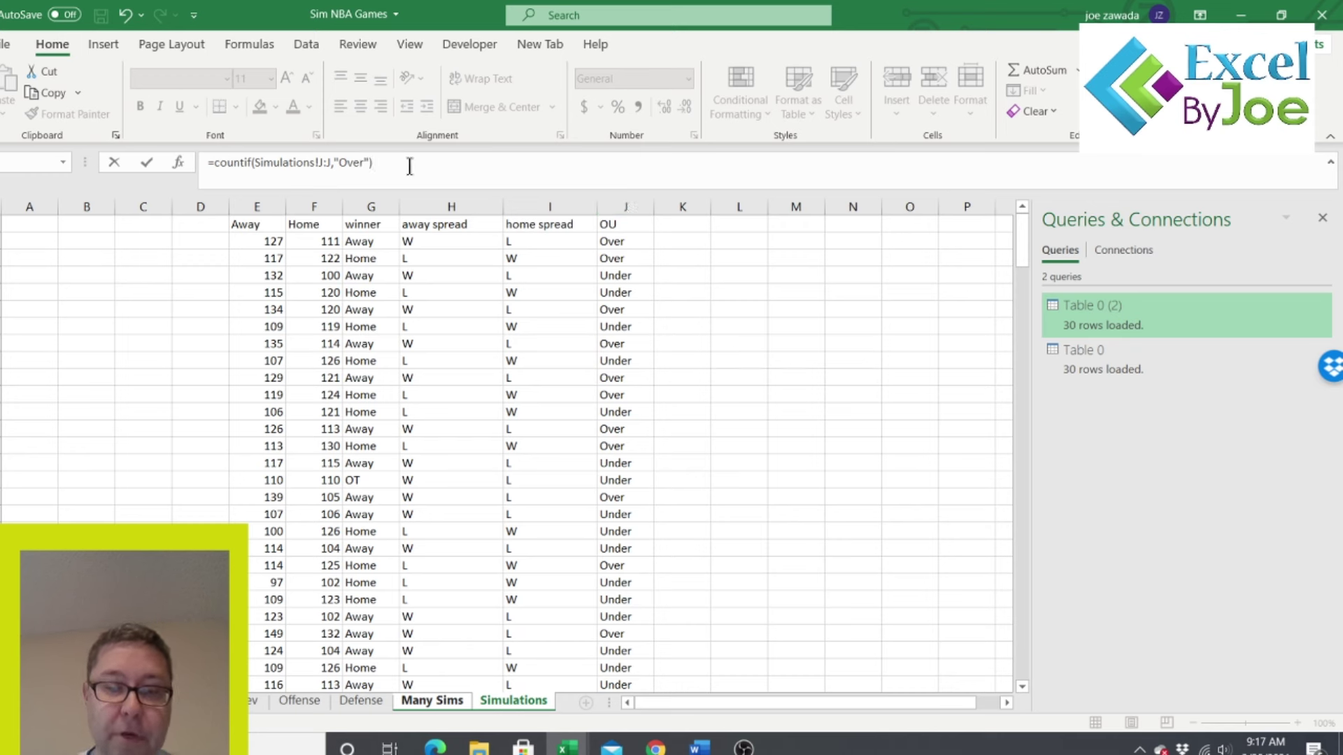
type("/counta(")
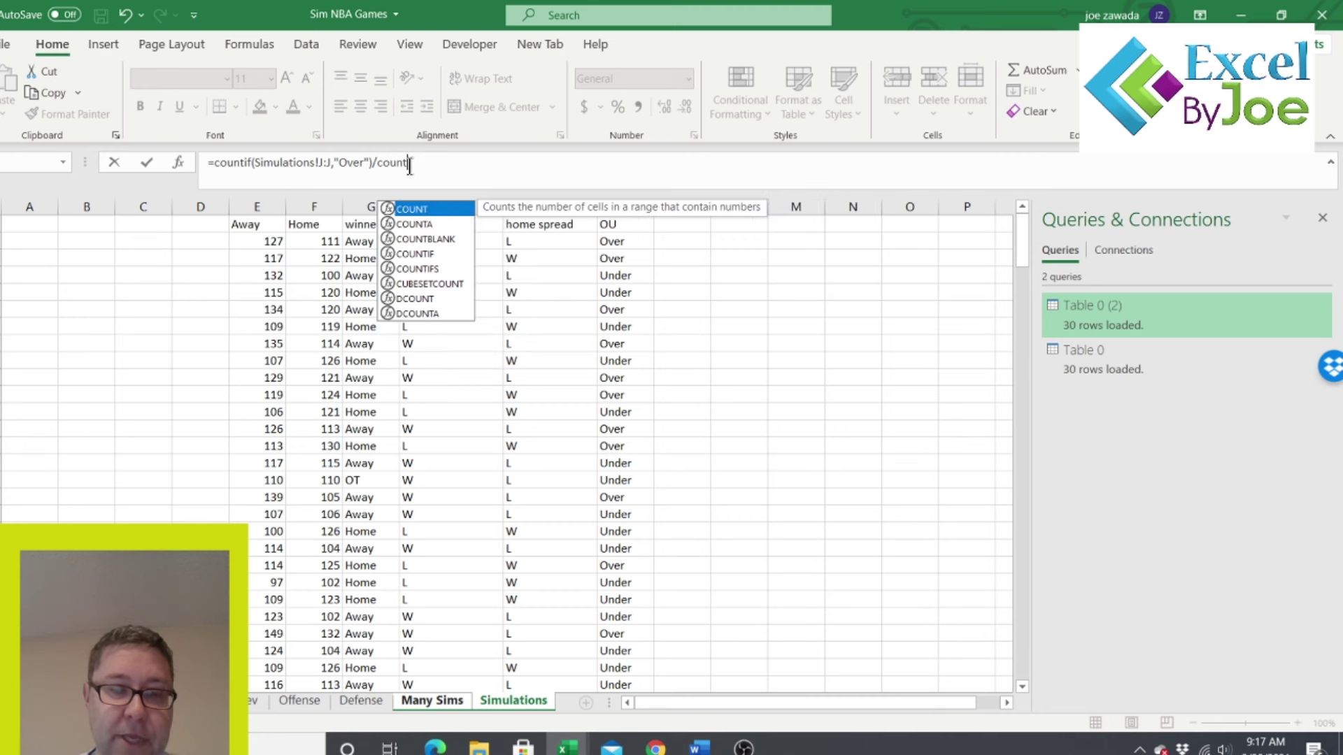
left_click_drag(618, 242, 623, 429)
key("BackSpace")
key("BackSpace")
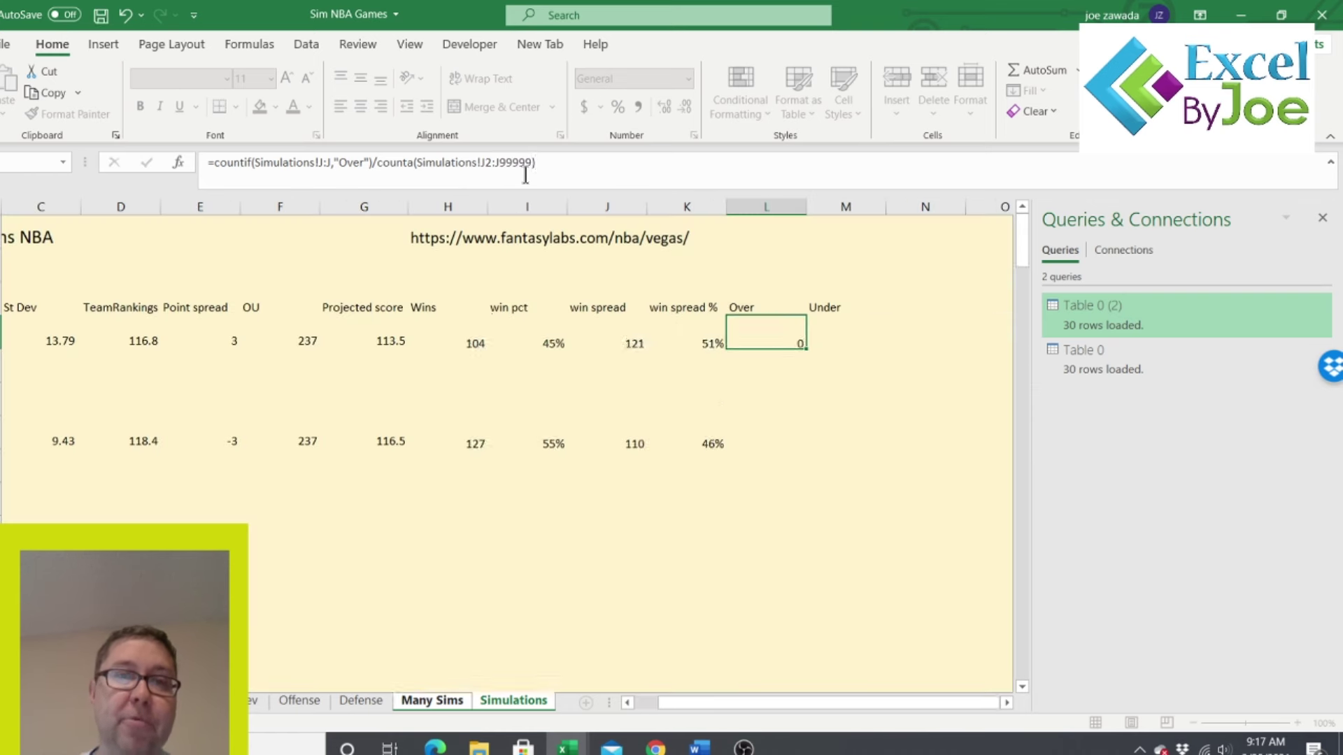
key("Return")
left_click(775, 342)
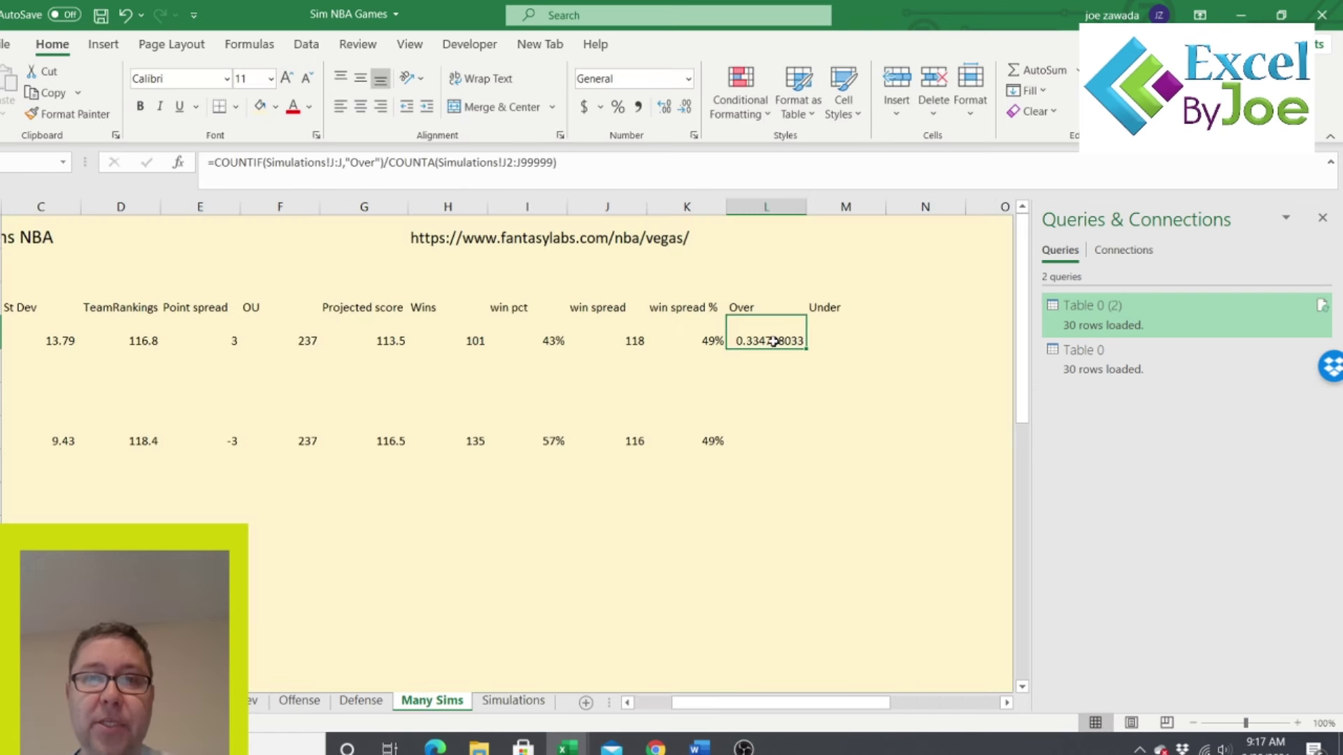
left_click(619, 107)
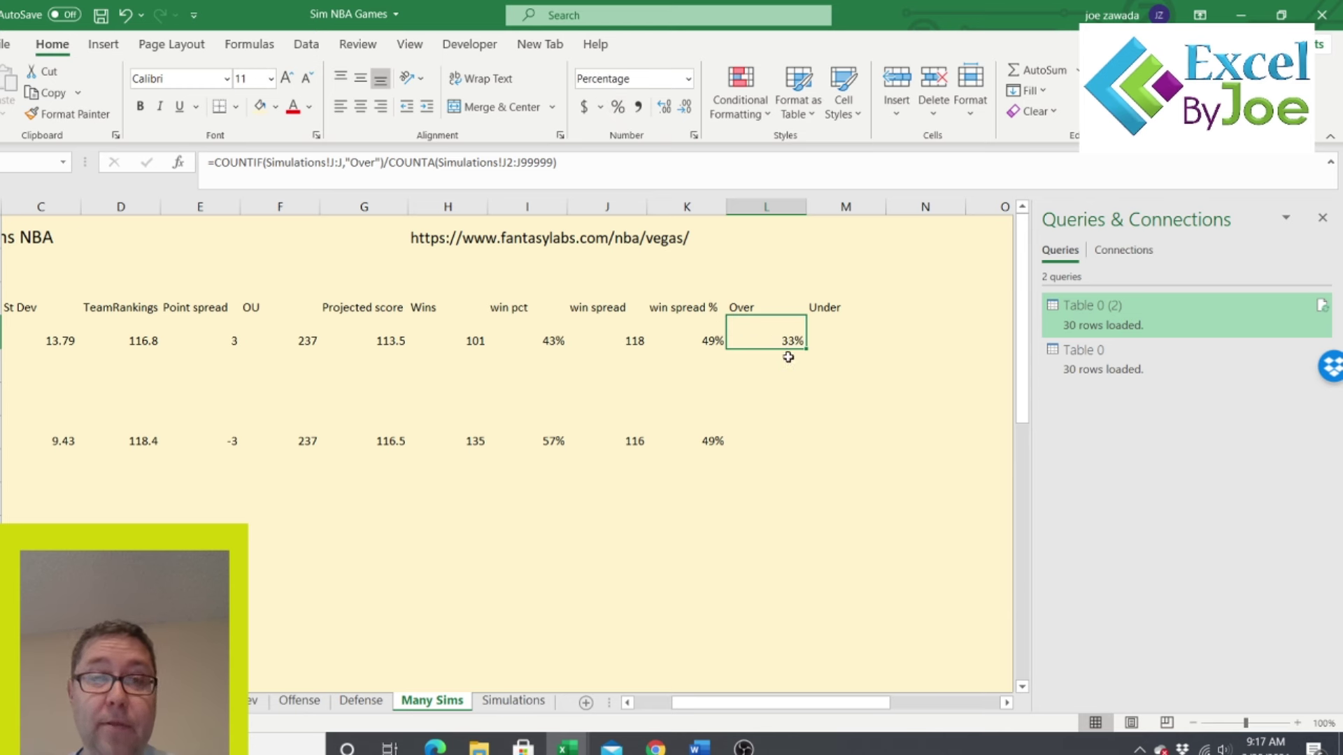
- Calculate the under percentage in M4 with =COUNTIF(Simulations!J:J,"Under")/COUNTA(Simulations!J2:J99999) and format it as a percentage
left_click(830, 341)
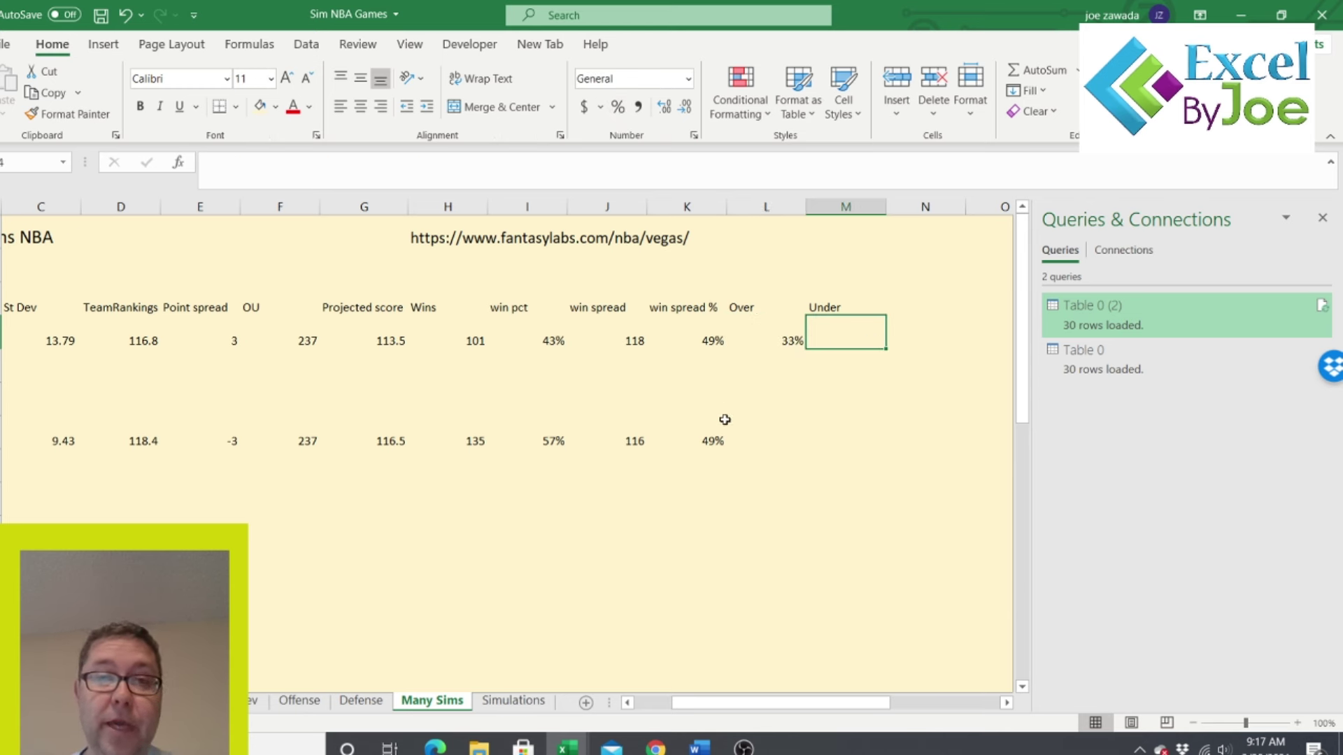
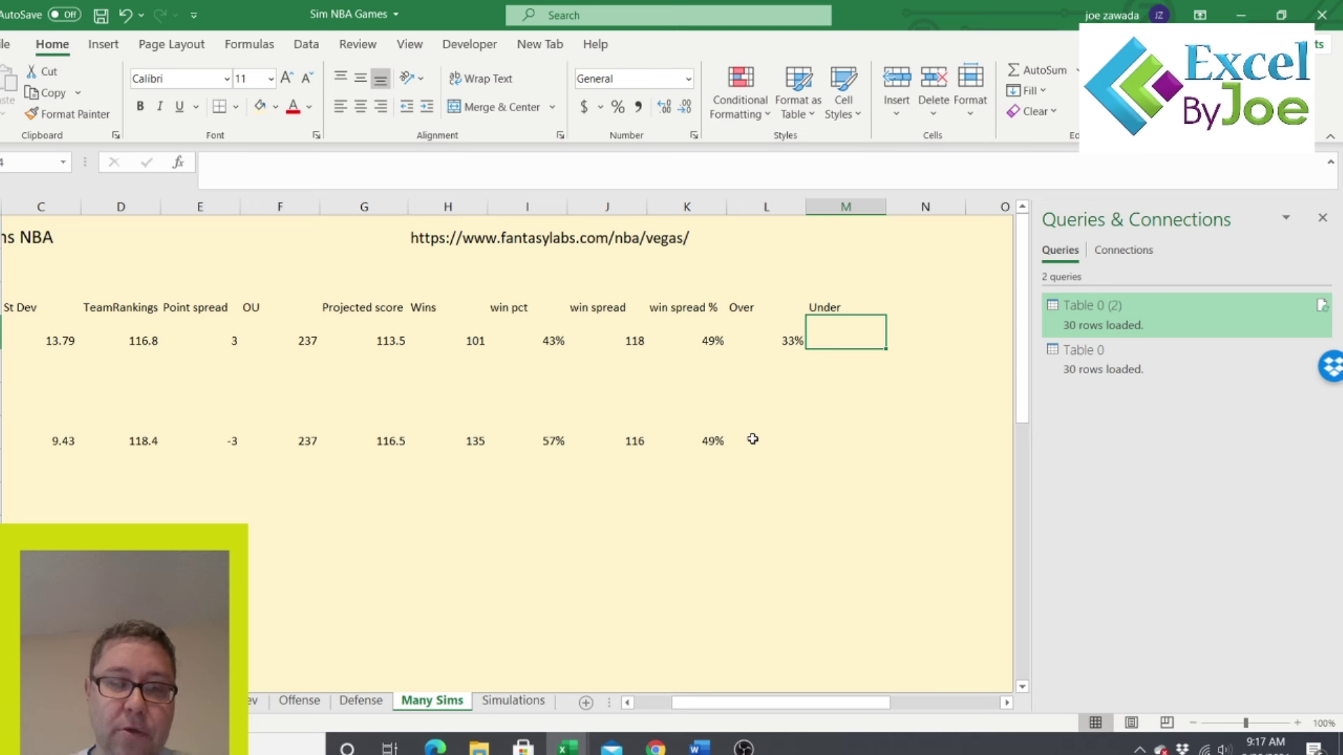
type("=countif(")
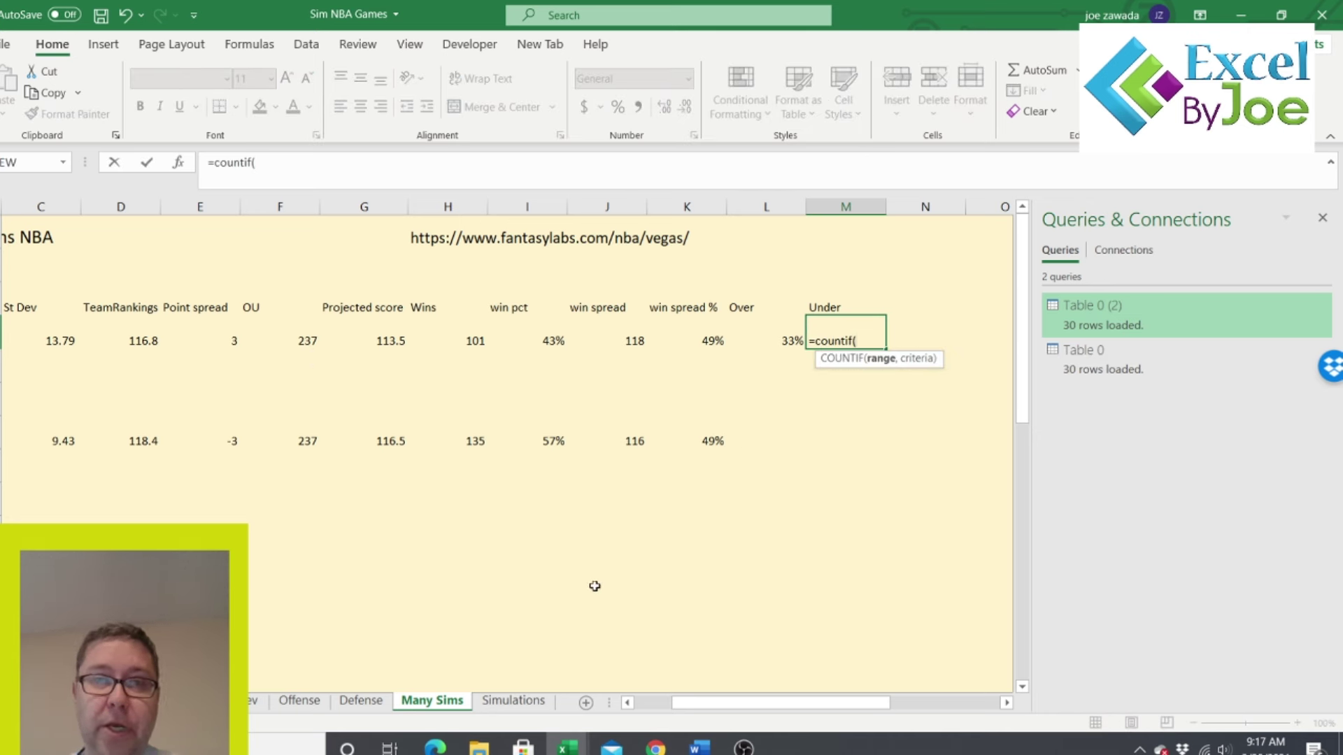
left_click(519, 699)
left_click(625, 203)
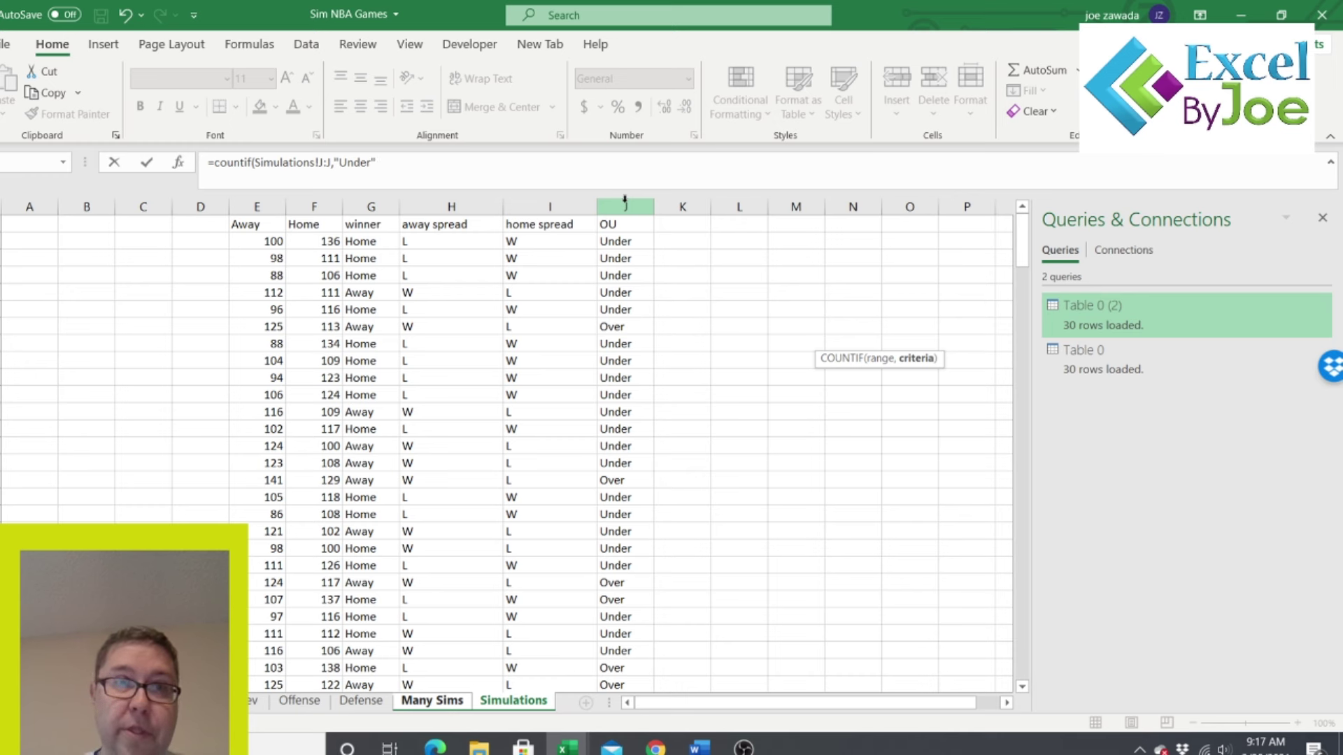
type(")/counta(")
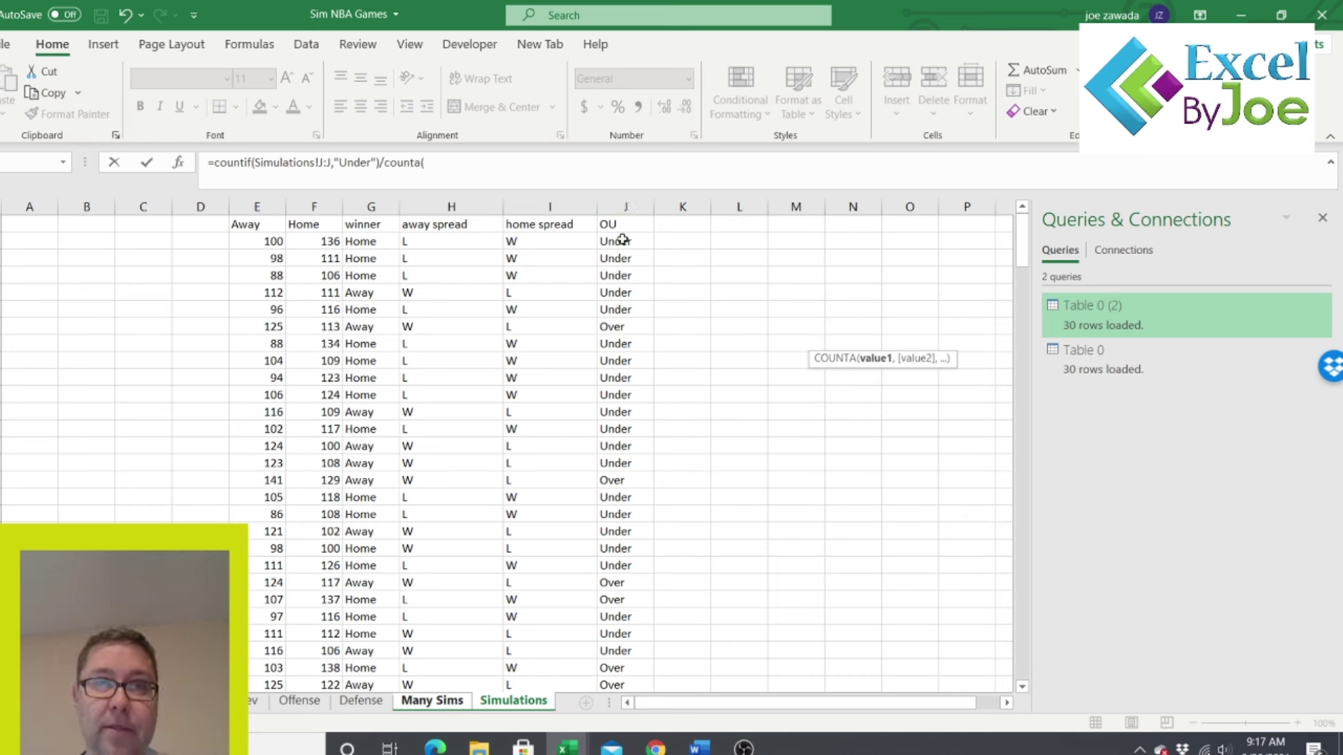
left_click_drag(623, 241, 624, 452)
key("BackSpace")
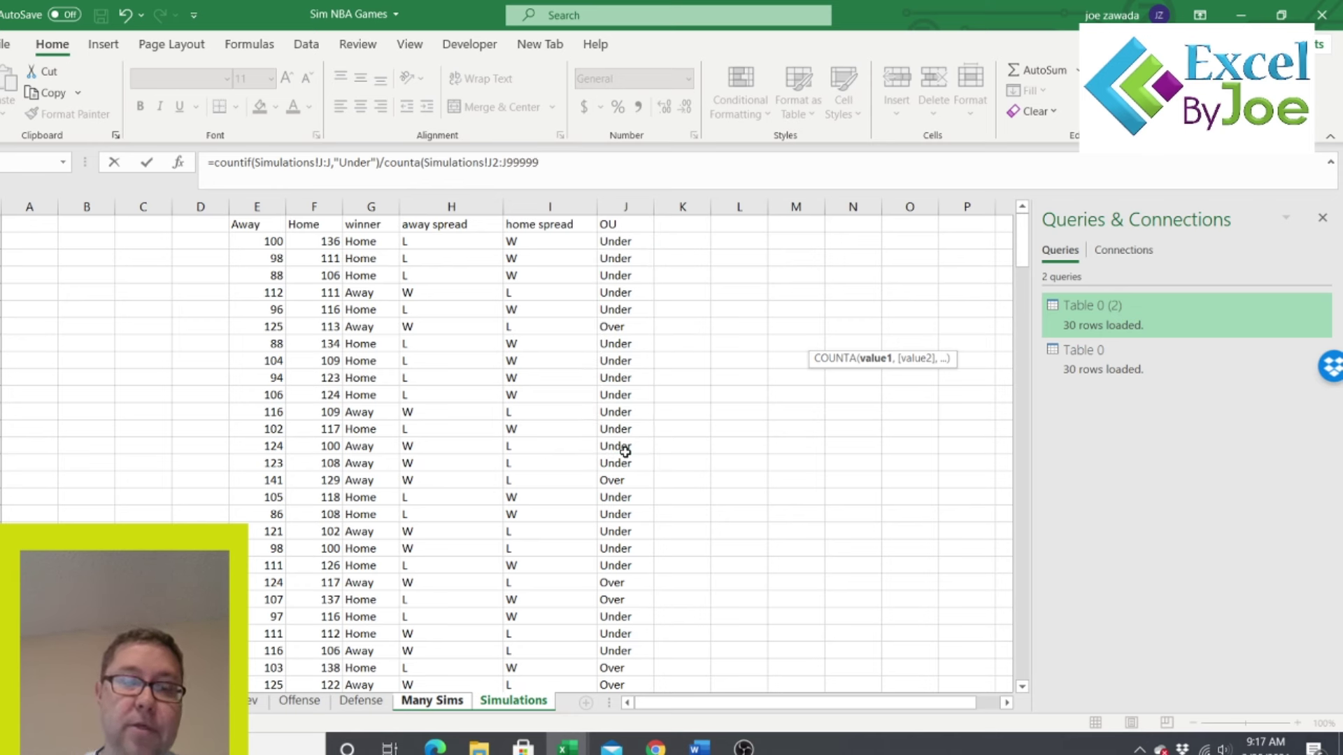
type("9999")
key("Return")
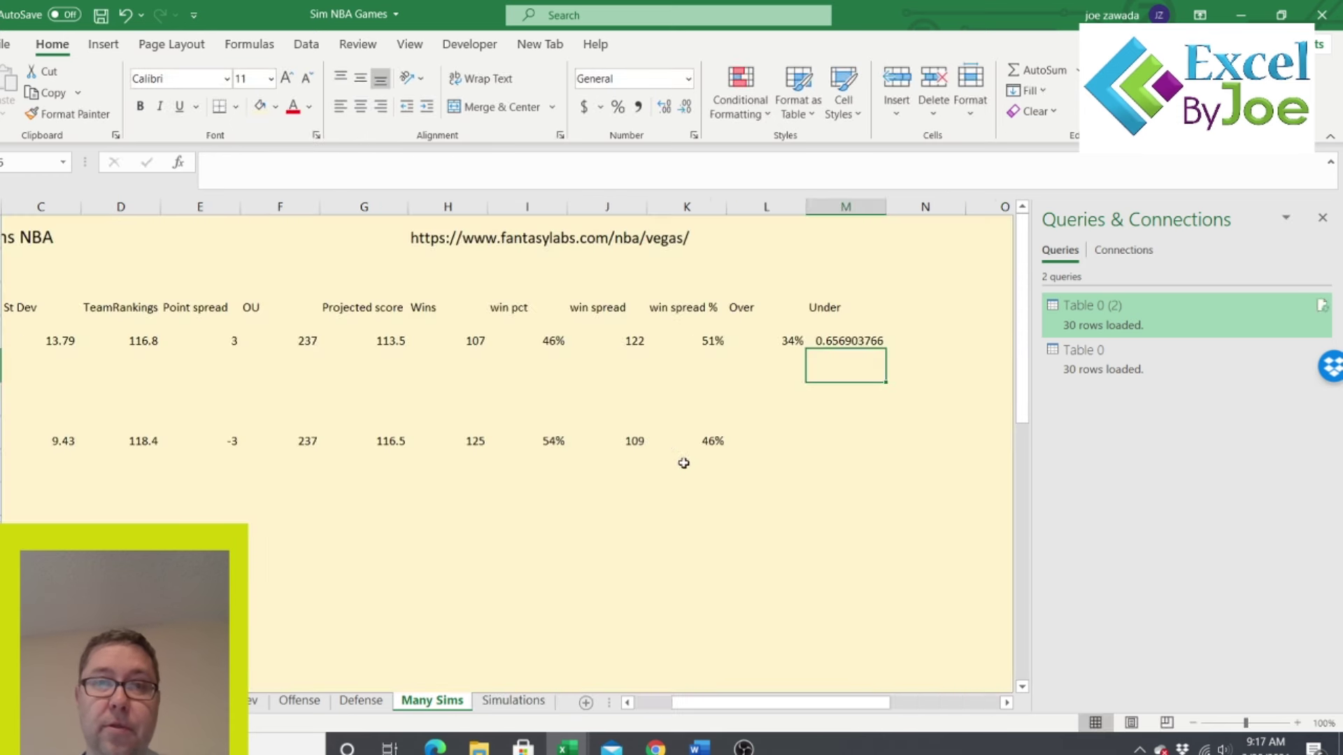
left_click(851, 333)
left_click(618, 106)
left_click(852, 375)
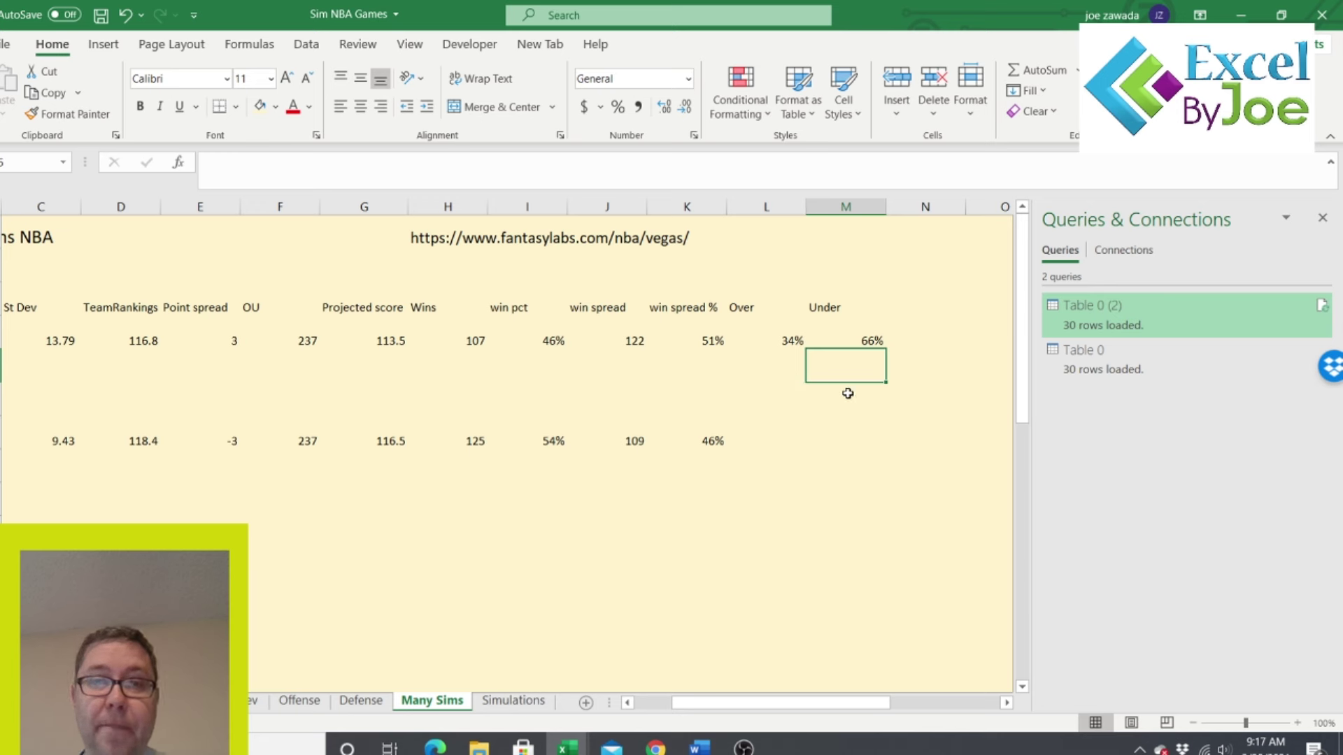
left_click(796, 388)
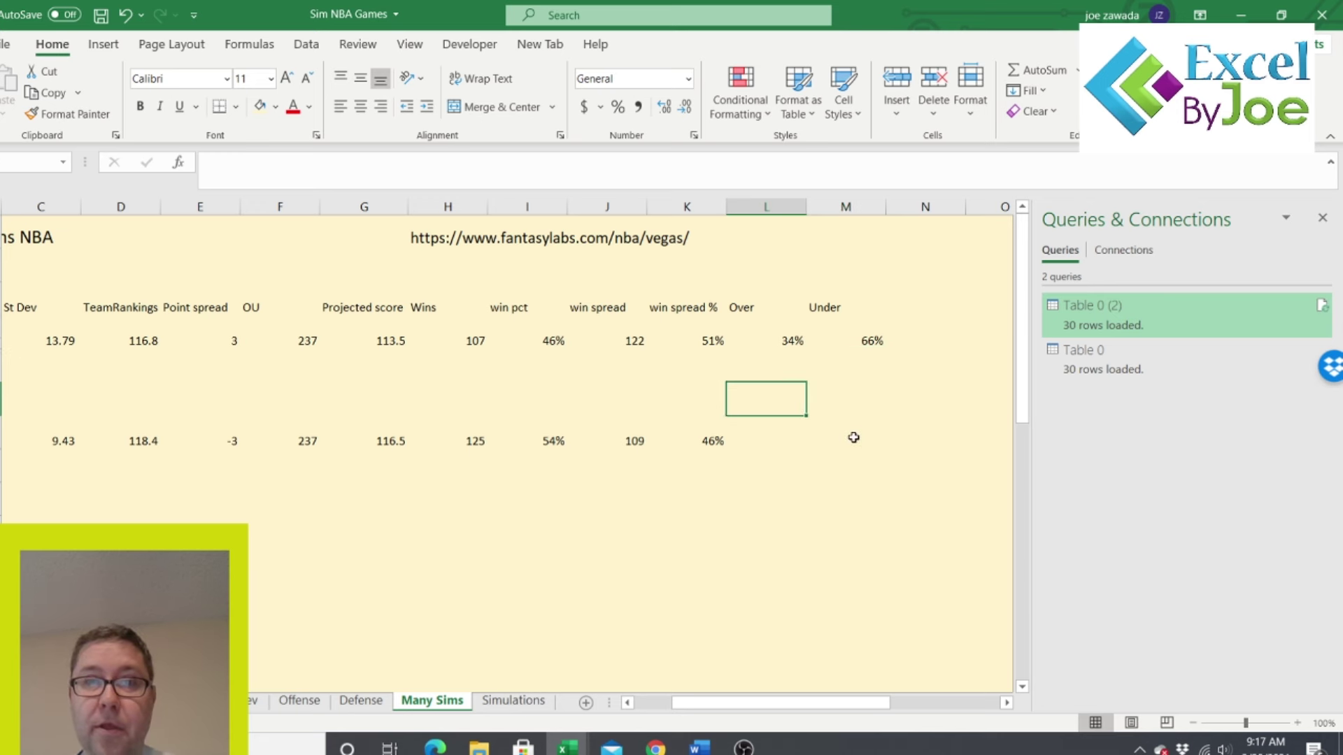
left_click(883, 386)
left_click(879, 351)
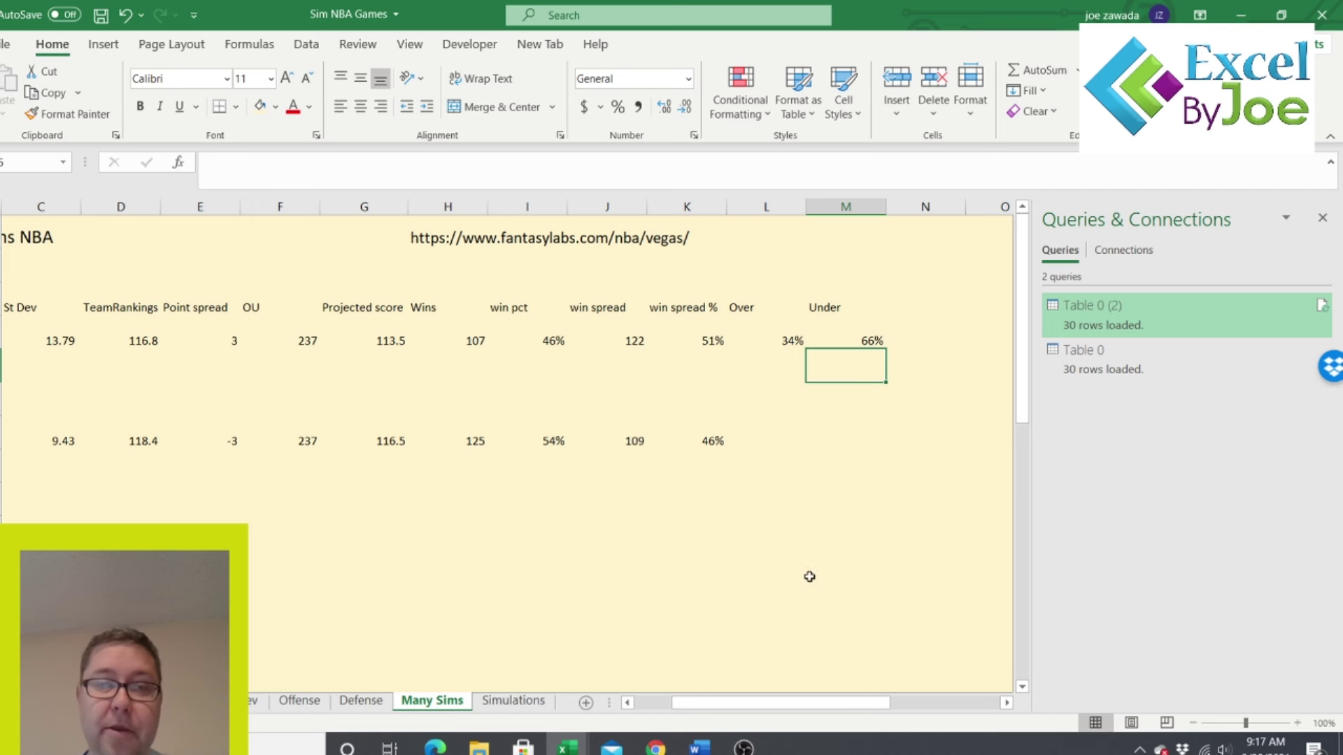
- Add the heading "High" in N3, next to the Under heading
left_click_drag(822, 701, 650, 702)
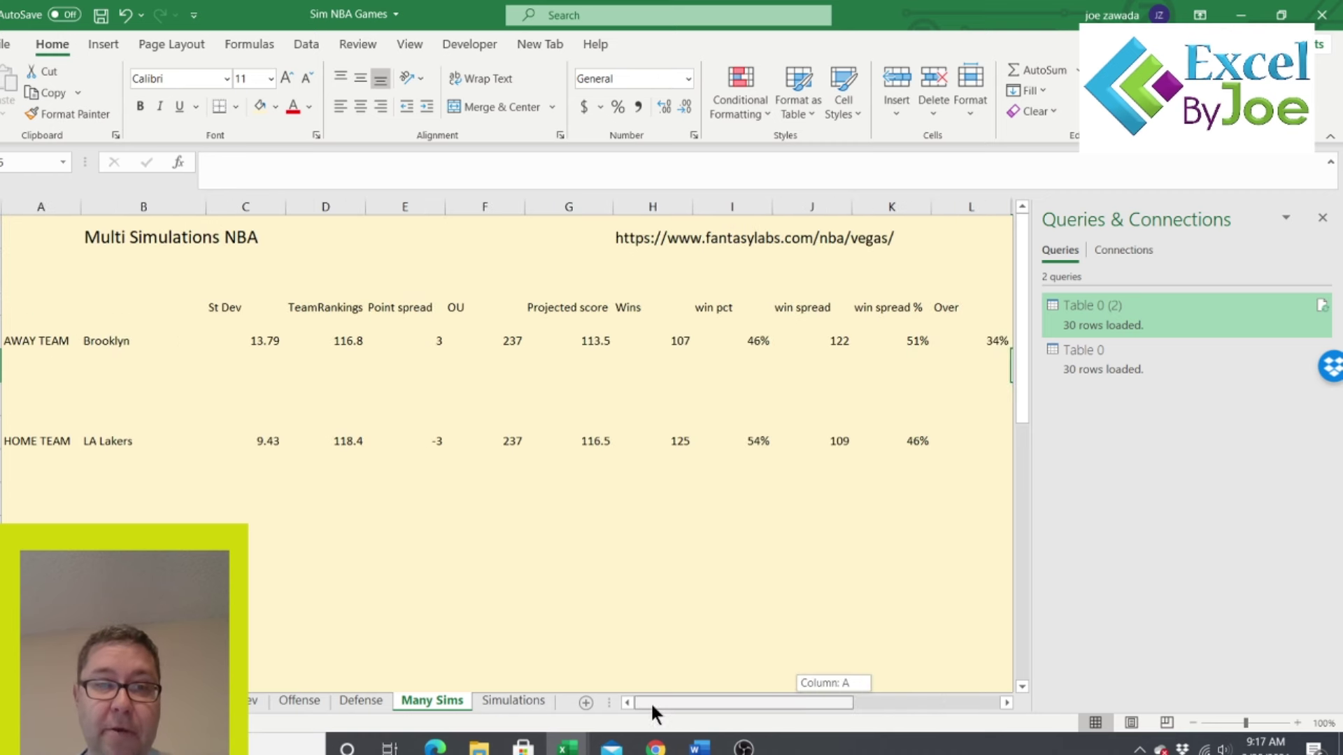
left_click_drag(740, 708, 825, 668)
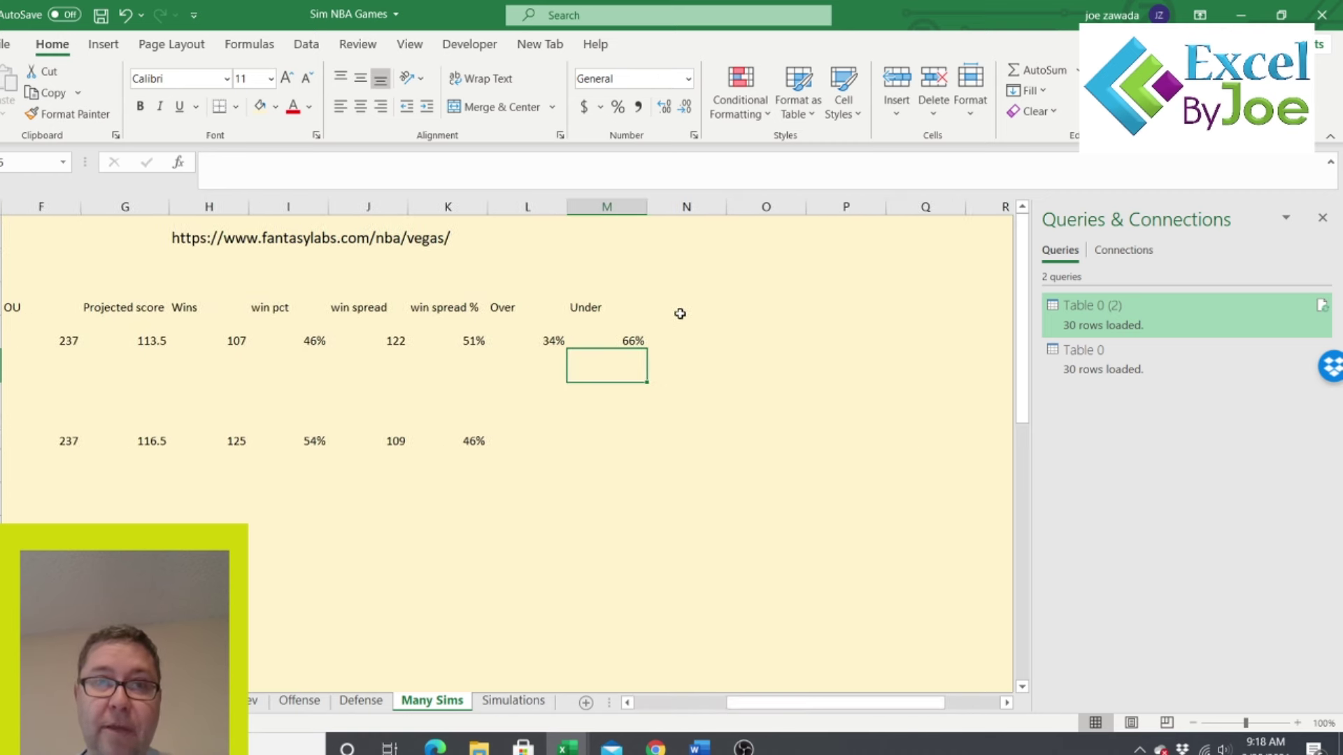
left_click(678, 312)
type("High")
key("Return")
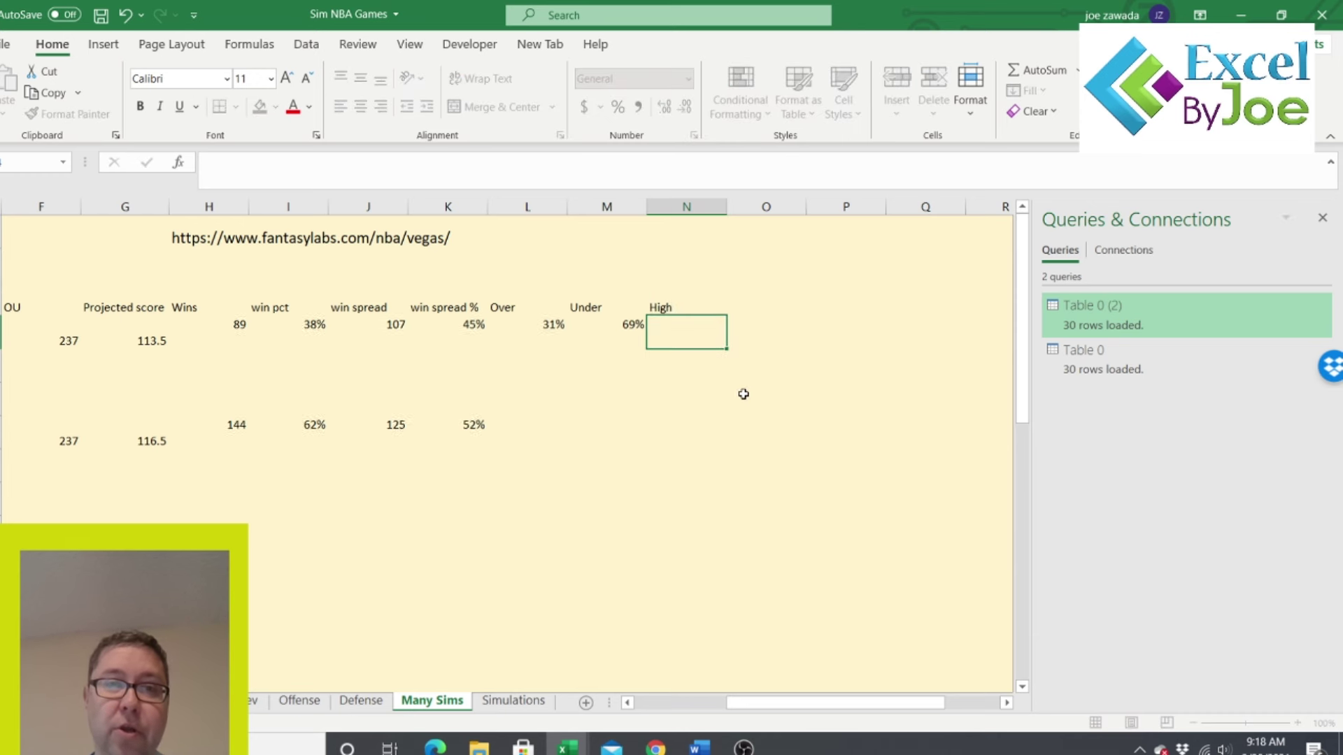
- Find Brooklyn's highest simulated score in N4 with =MAX(Simulations!E:E)
type("=max")
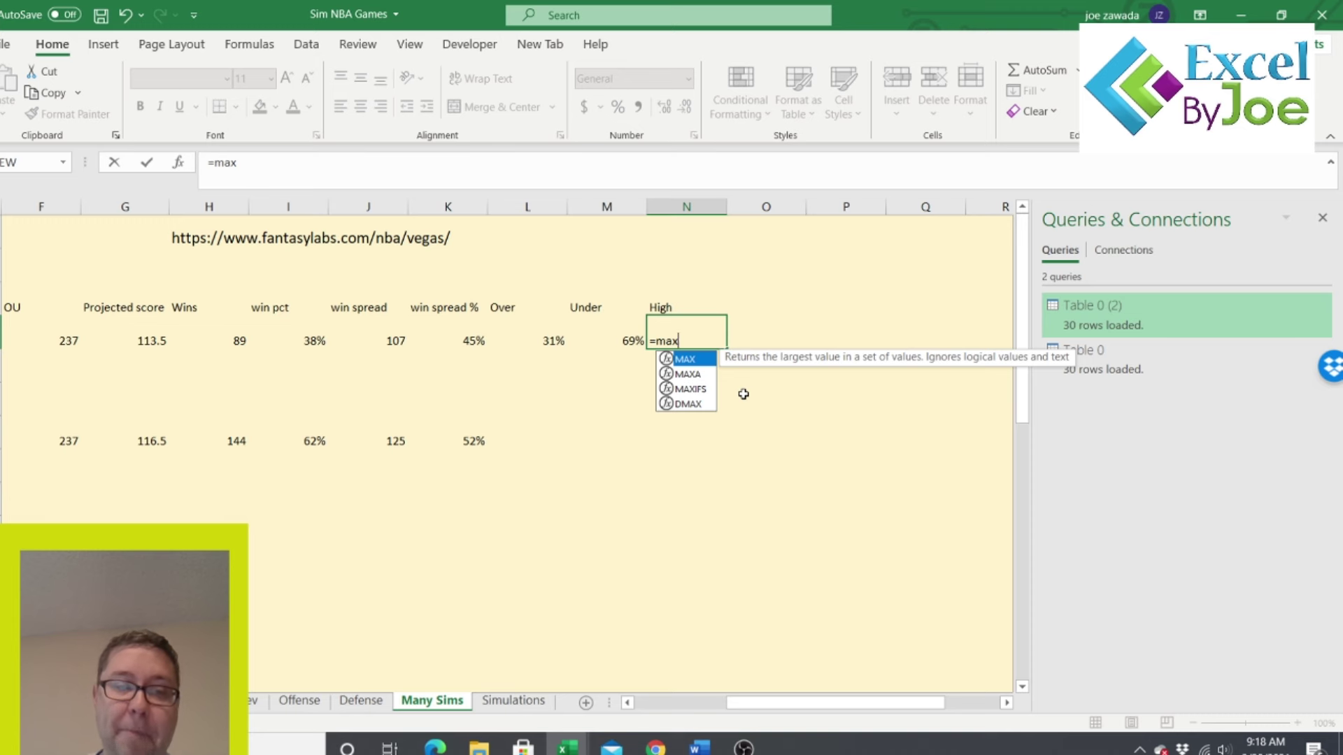
type("(")
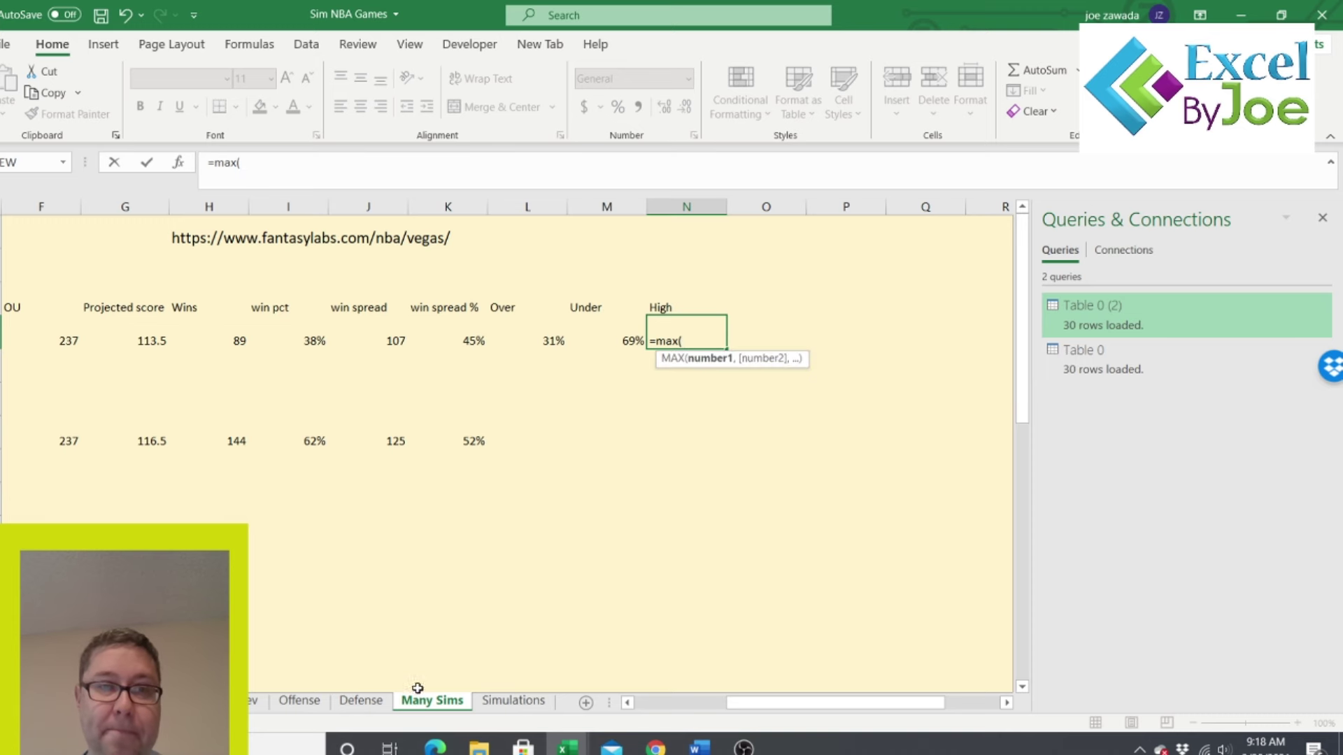
left_click(518, 701)
left_click(249, 206)
key("Return")
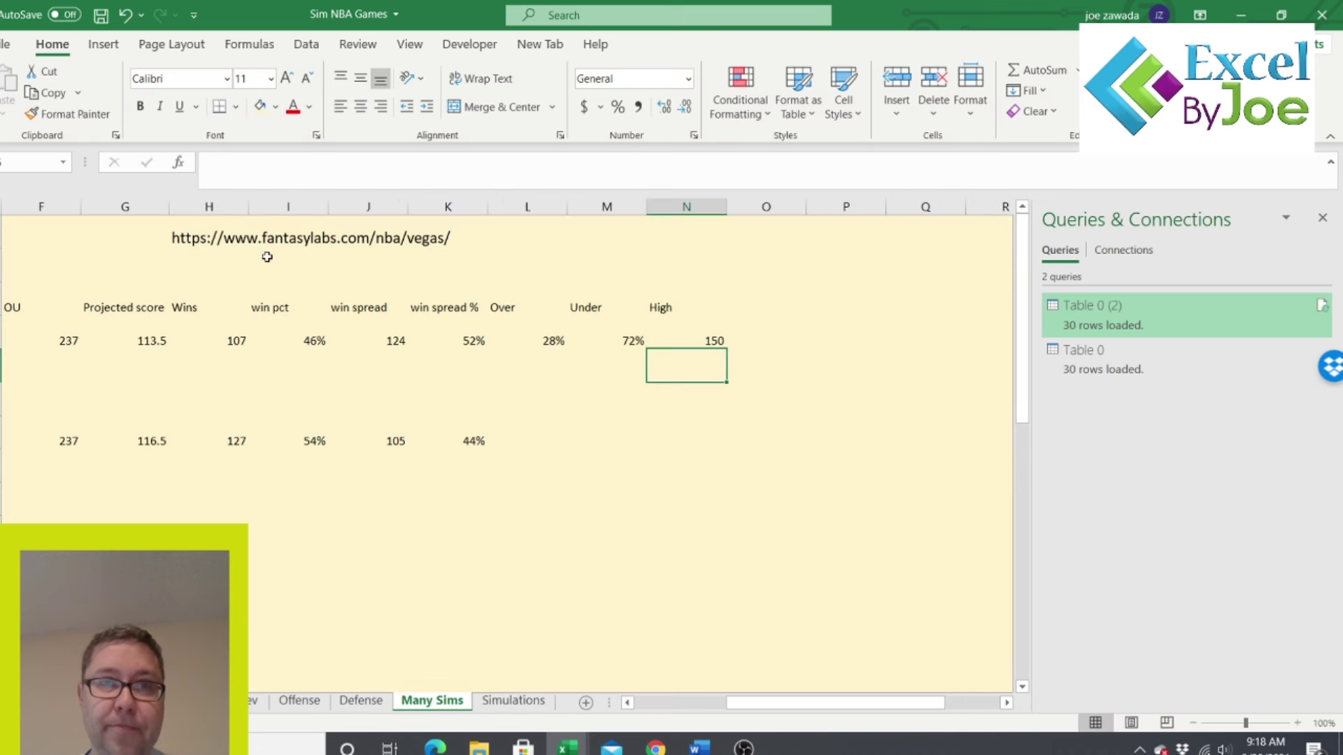
- Find the LA Lakers' highest simulated score in N7 with =MAX(Simulations!F:F)
left_click(684, 430)
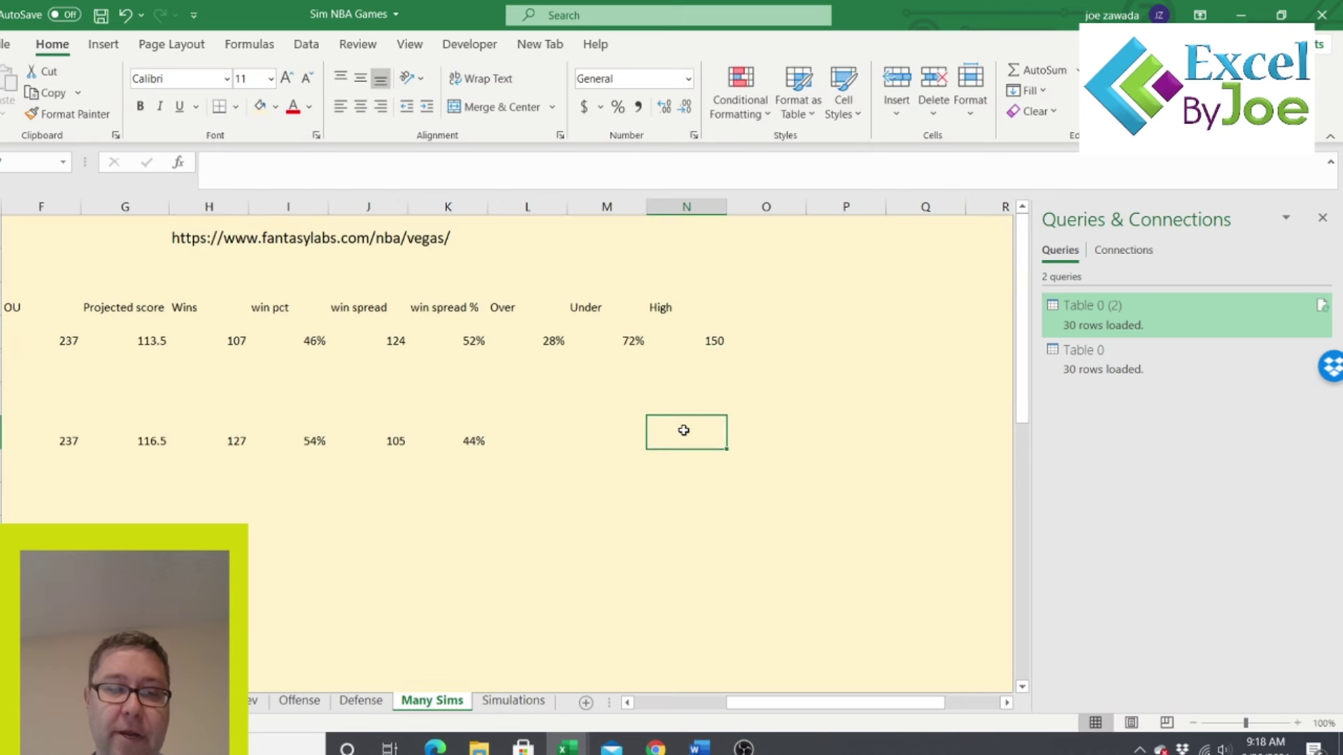
type("=max(")
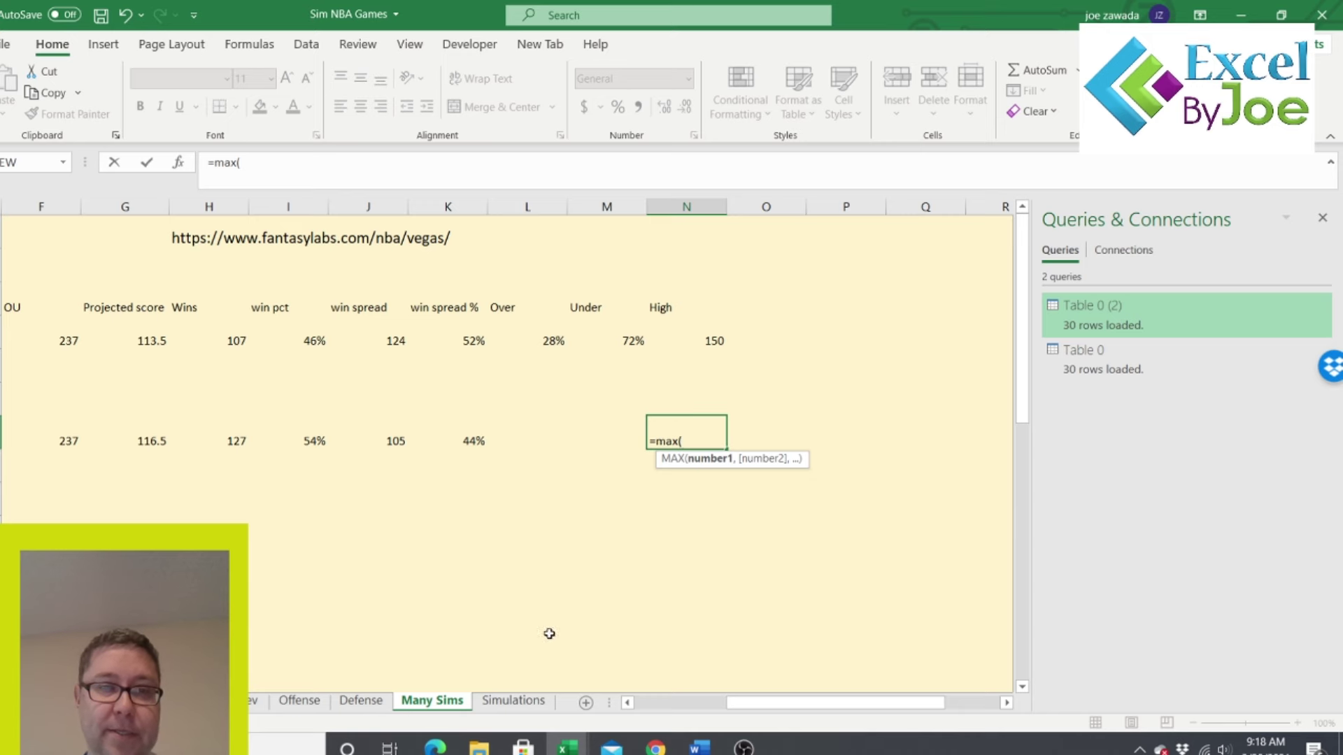
left_click(515, 700)
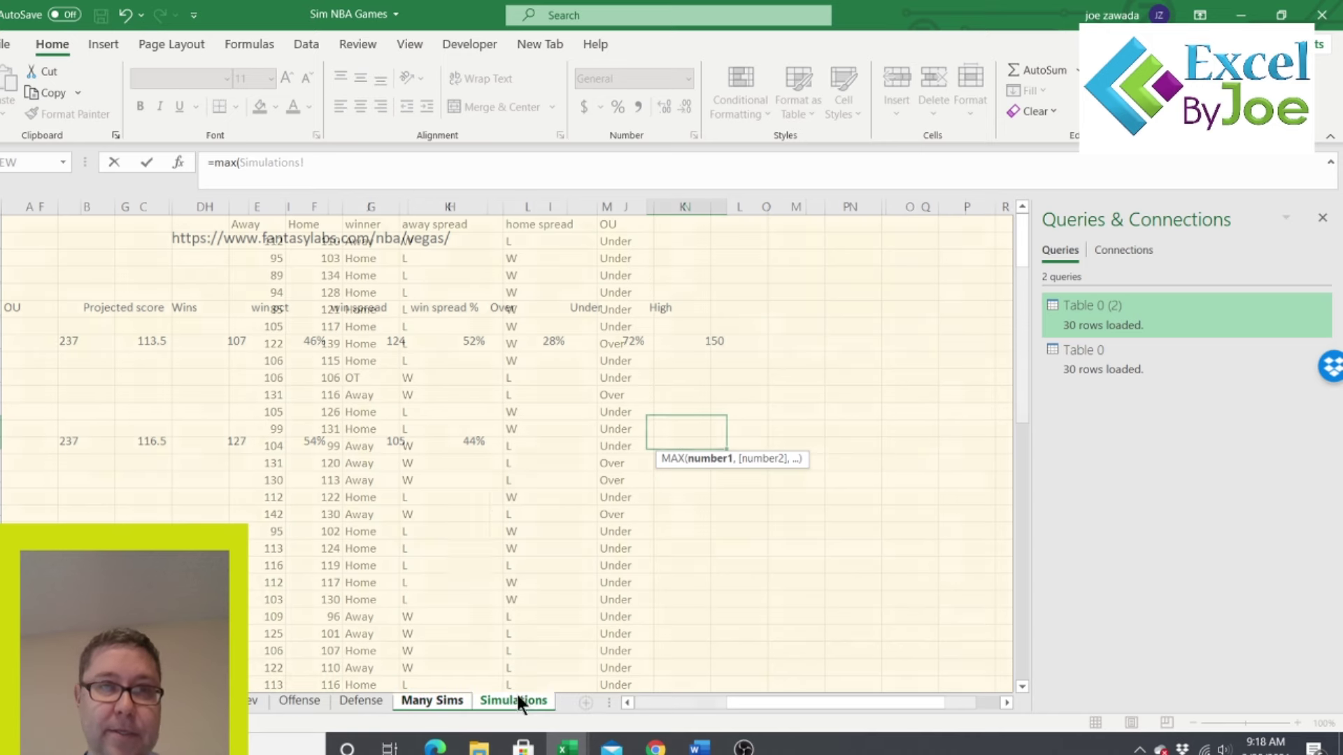
left_click(313, 206)
key("Return")
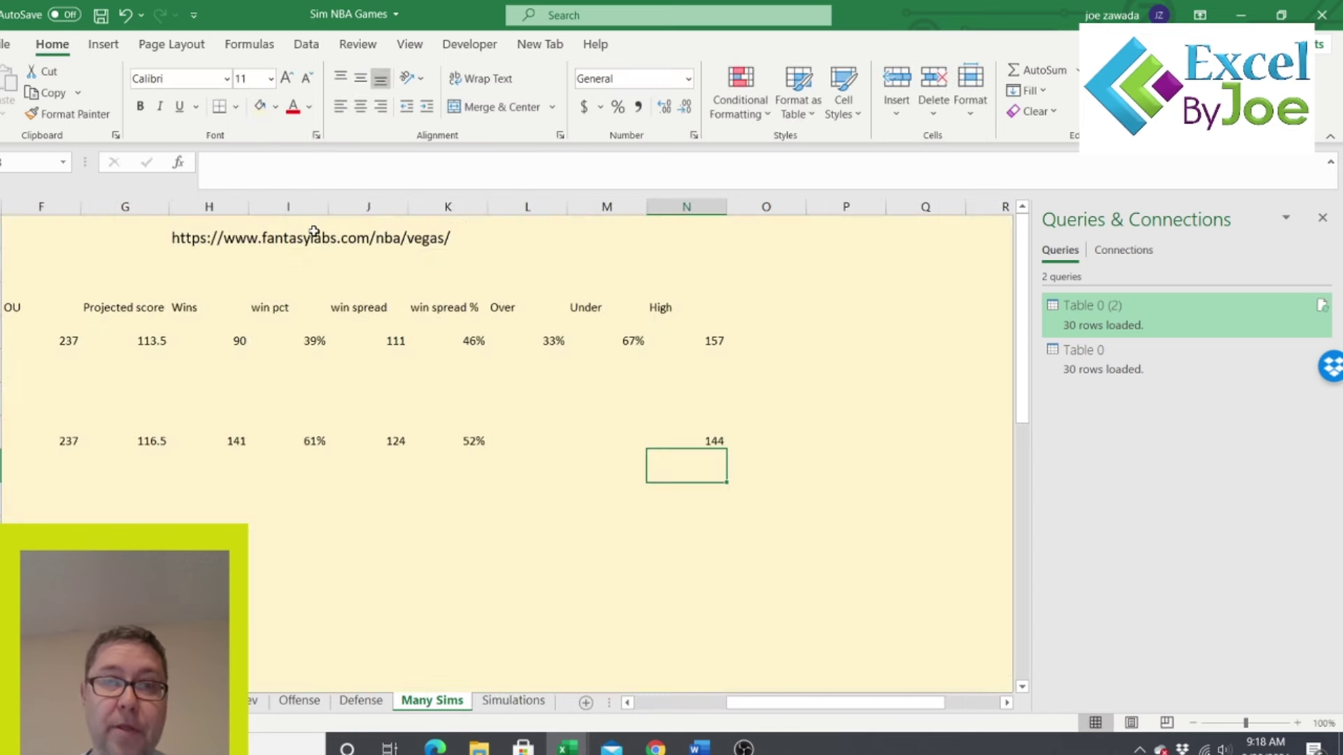
- Add the heading "Low" in O3 and find Brooklyn's lowest simulated score in O4 with =MIN(Simulations!E:E)
left_click(753, 305)
type("Low")
key("Return")
type("=")
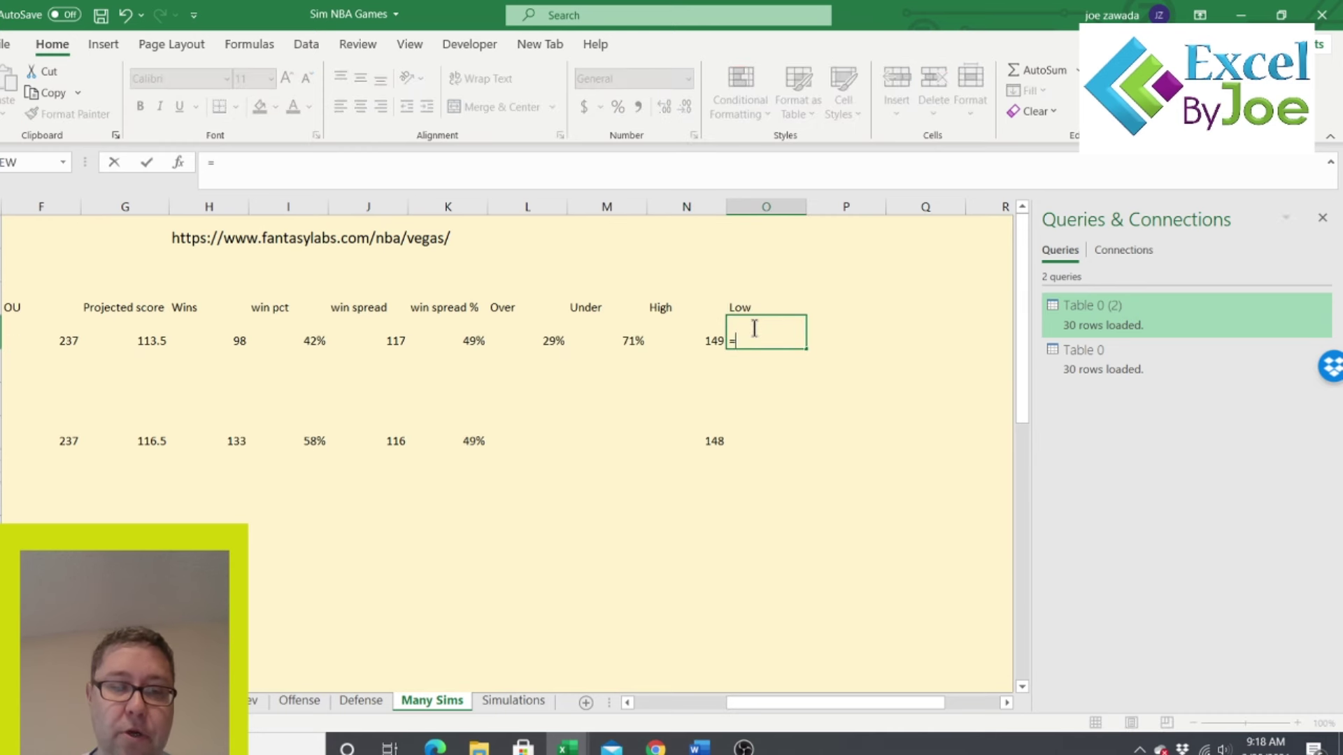
type("min(")
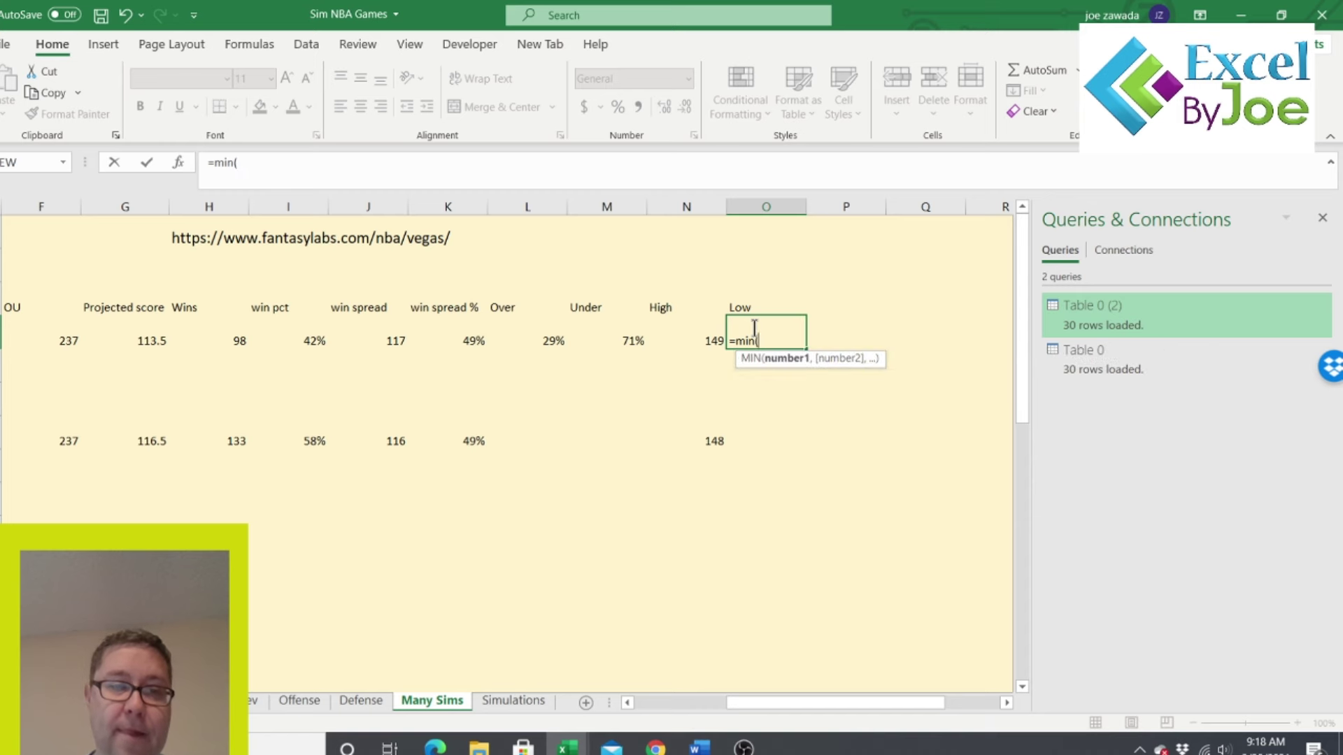
left_click(501, 703)
left_click(251, 204)
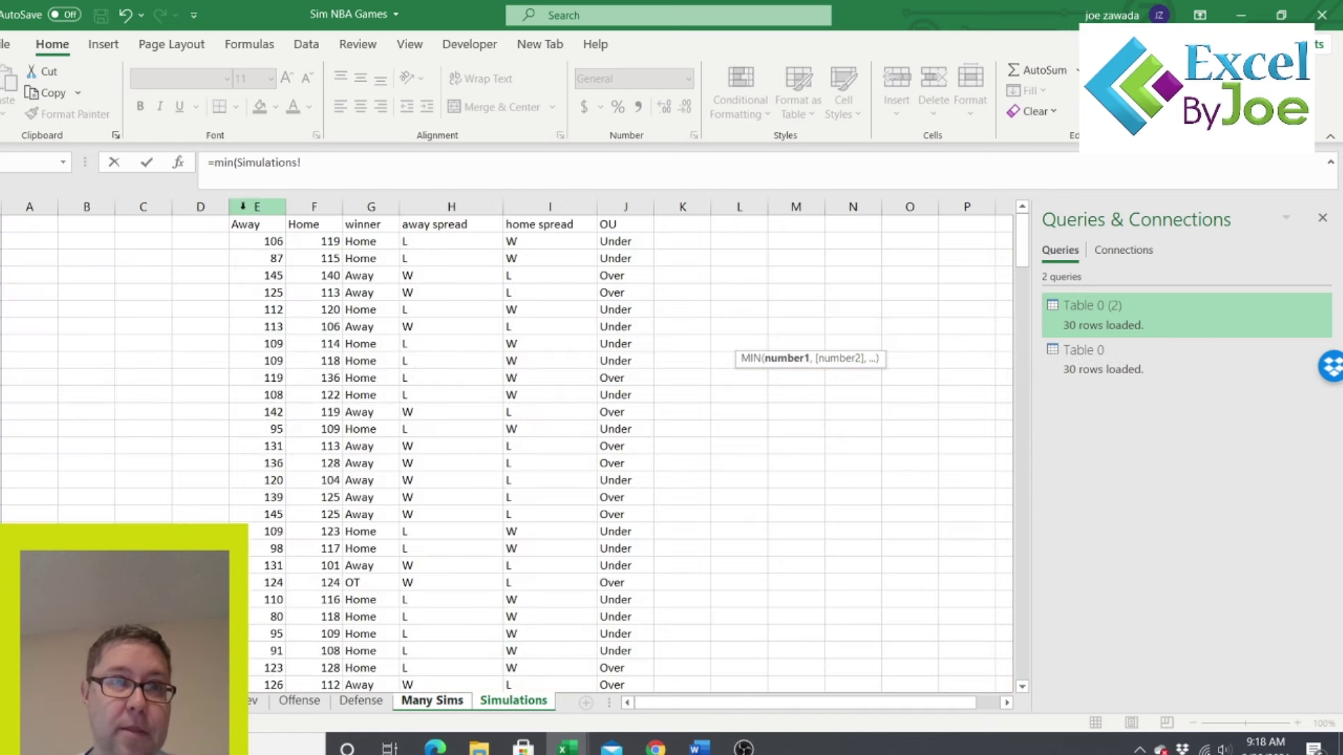
key("Return")
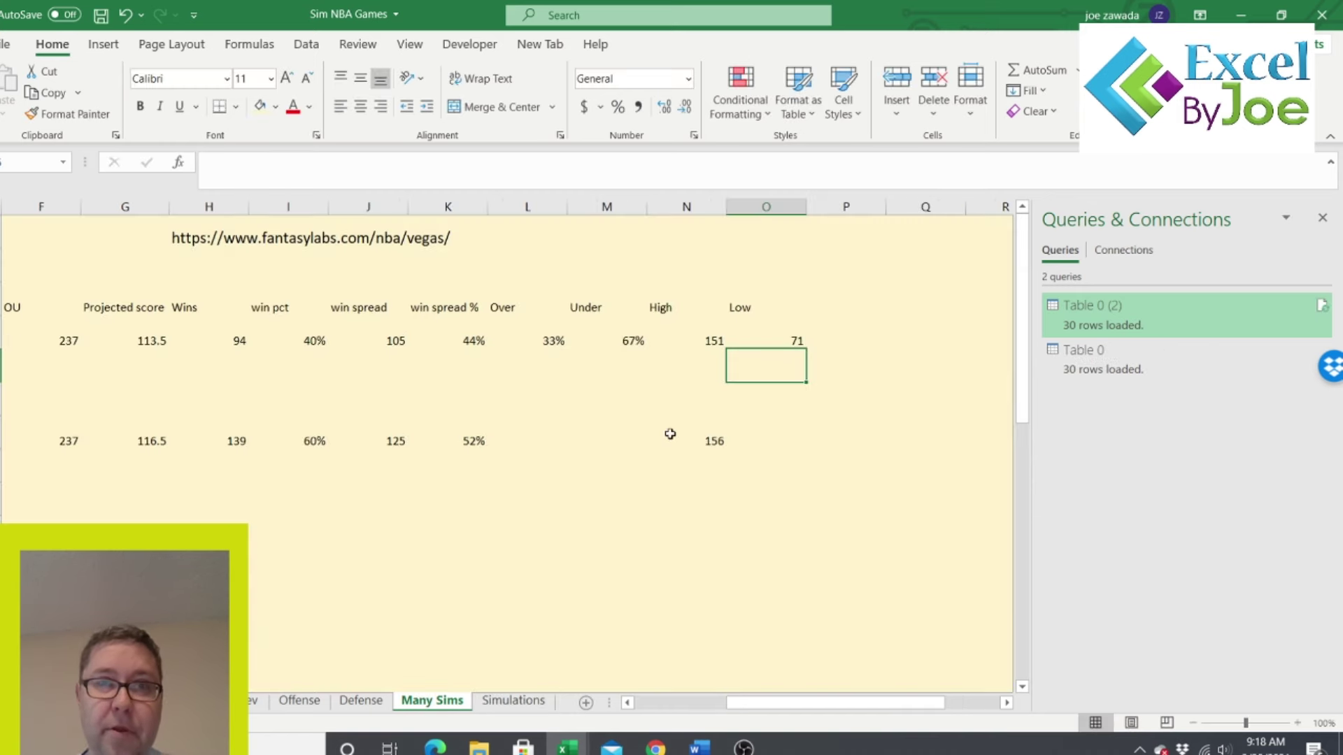
- Find the LA Lakers' lowest simulated score in O7 with =MIN(Simulations!F:F)
left_click(769, 439)
type("=min")
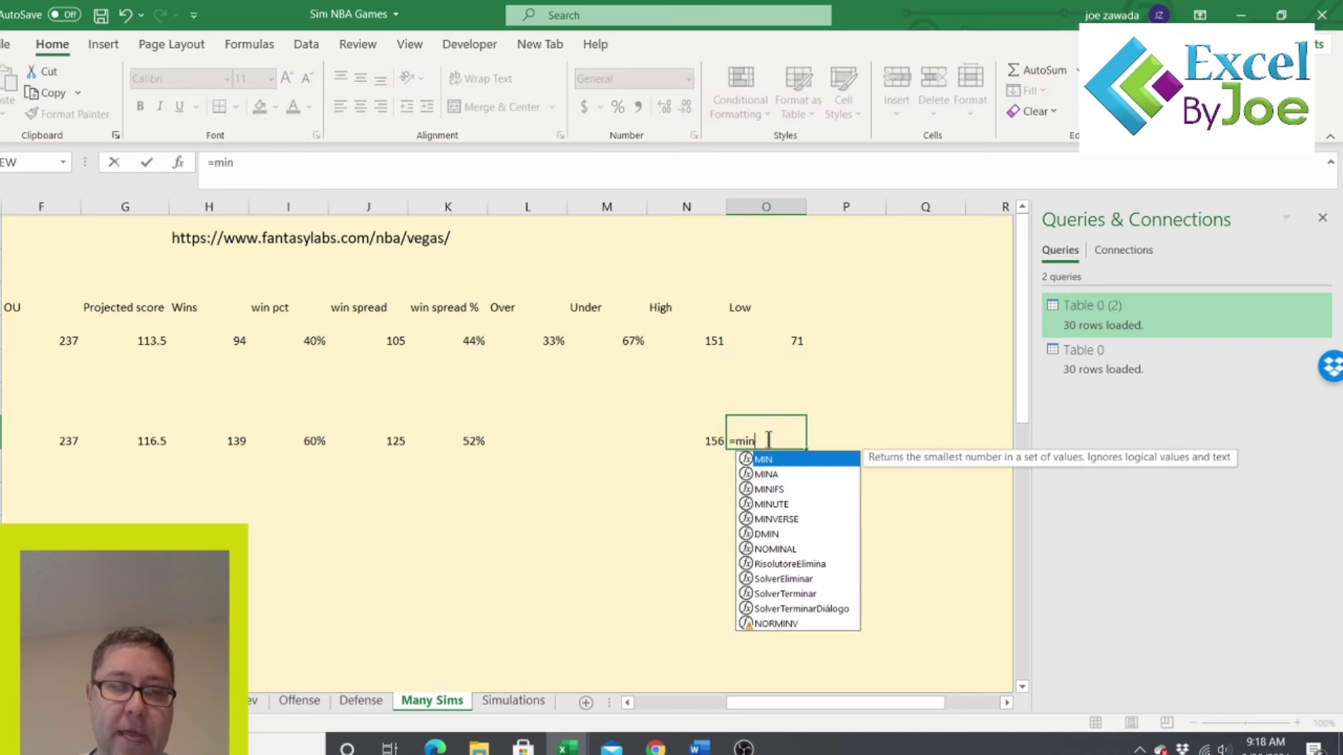
type("(")
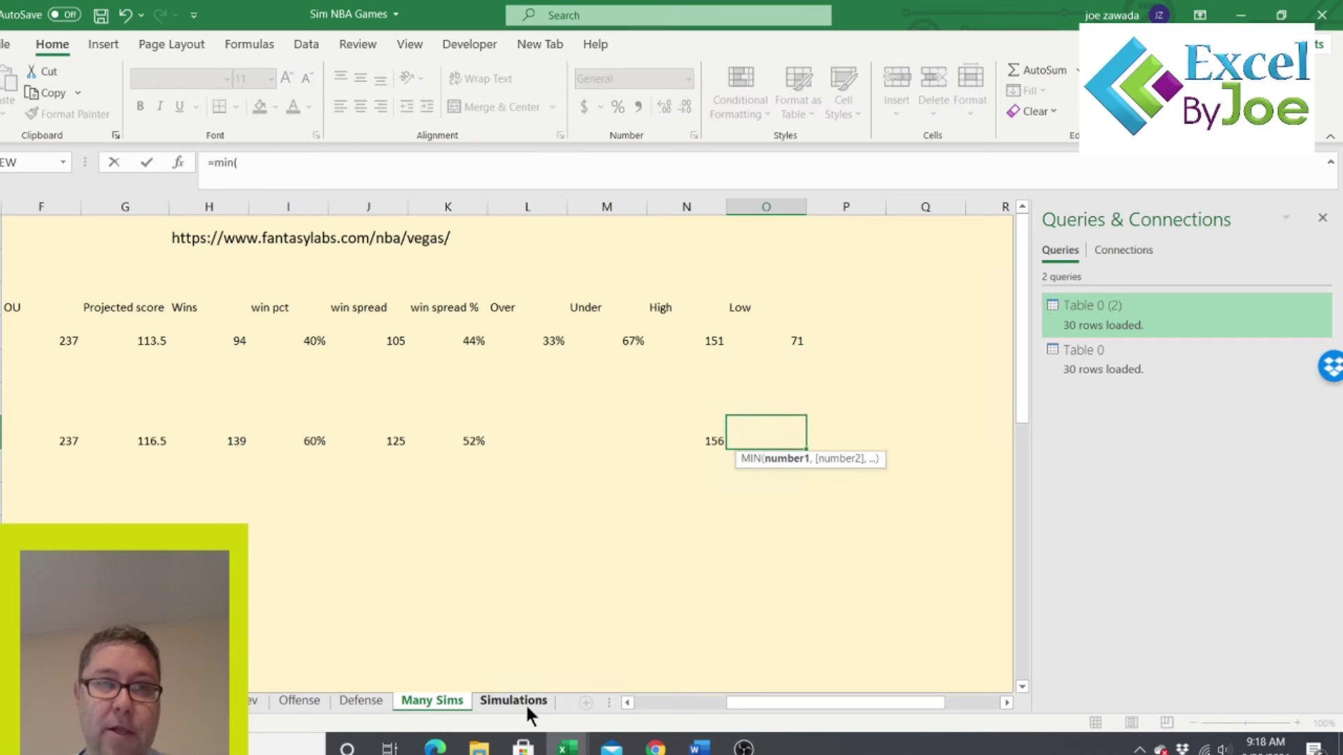
left_click(517, 701)
left_click(314, 206)
key("Return")
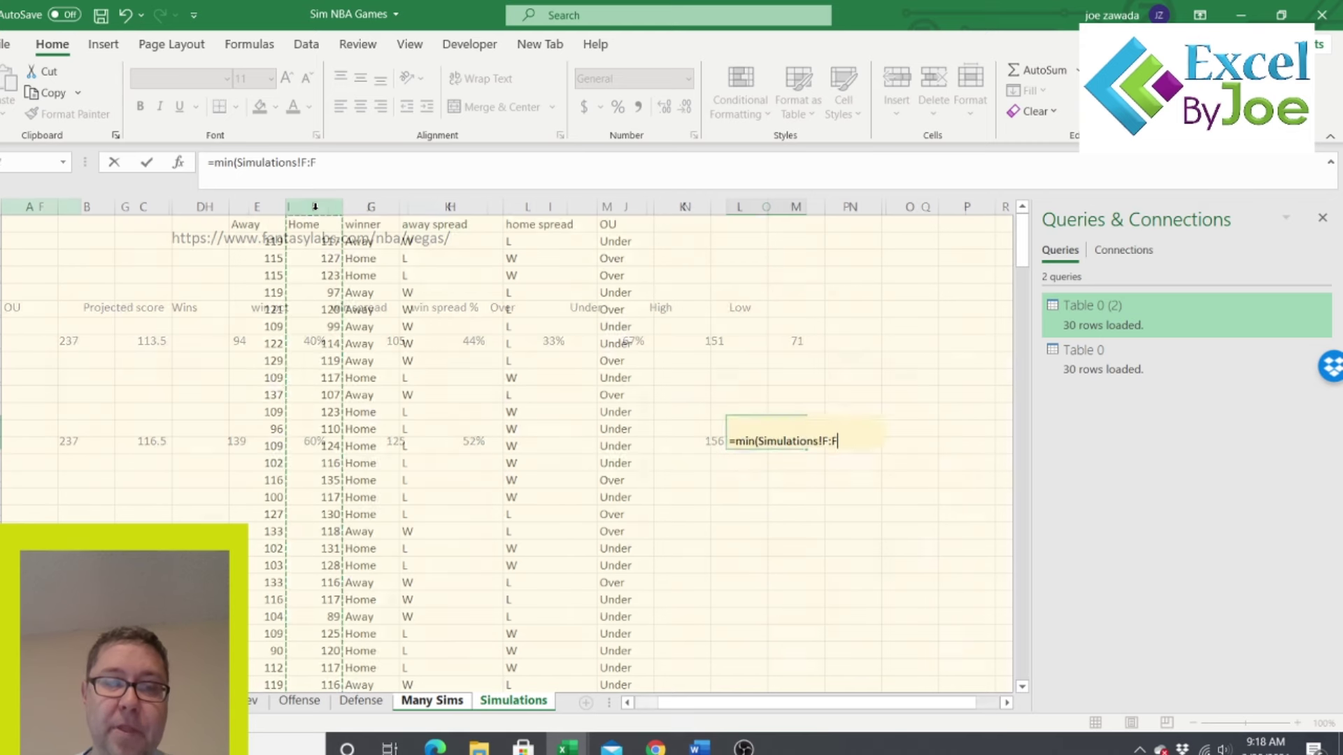
- Close the Queries & Connections pane to give the Many Sims sheet more room
left_click_drag(773, 702, 644, 689)
left_click(565, 500)
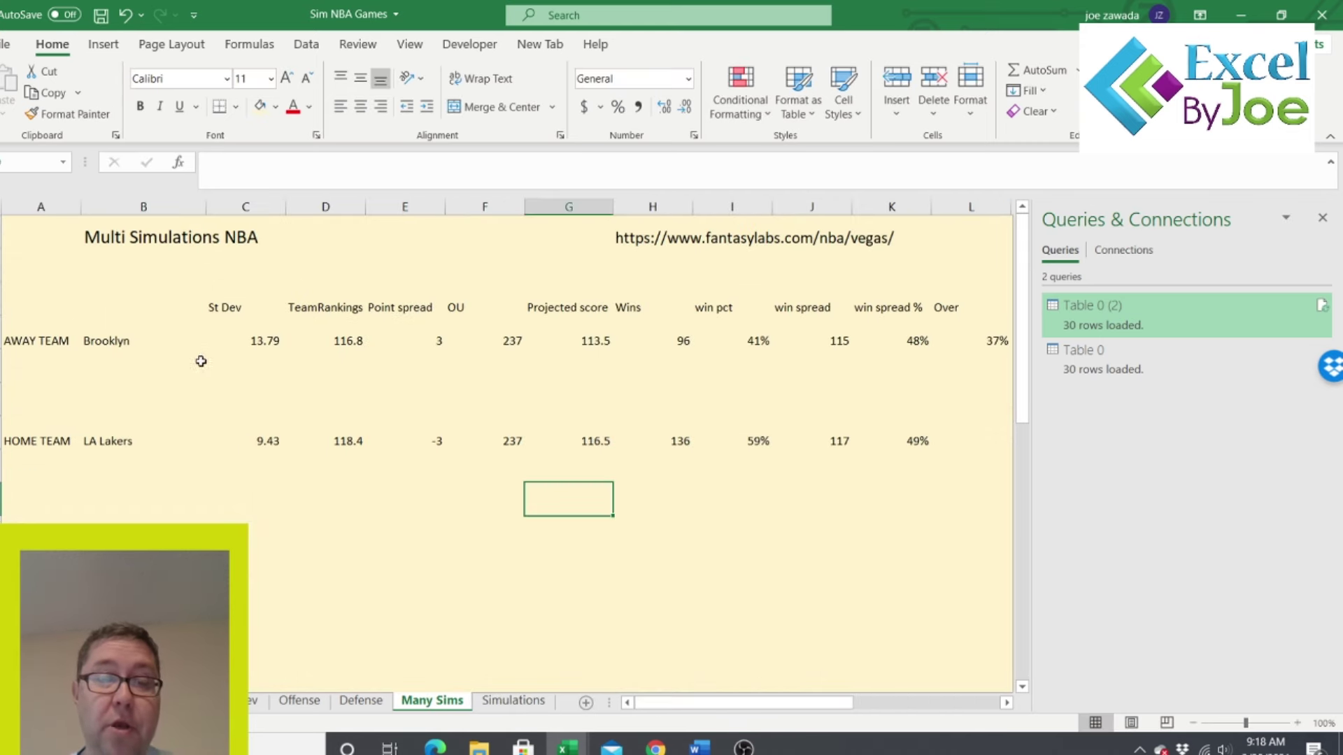
left_click_drag(862, 702, 886, 702)
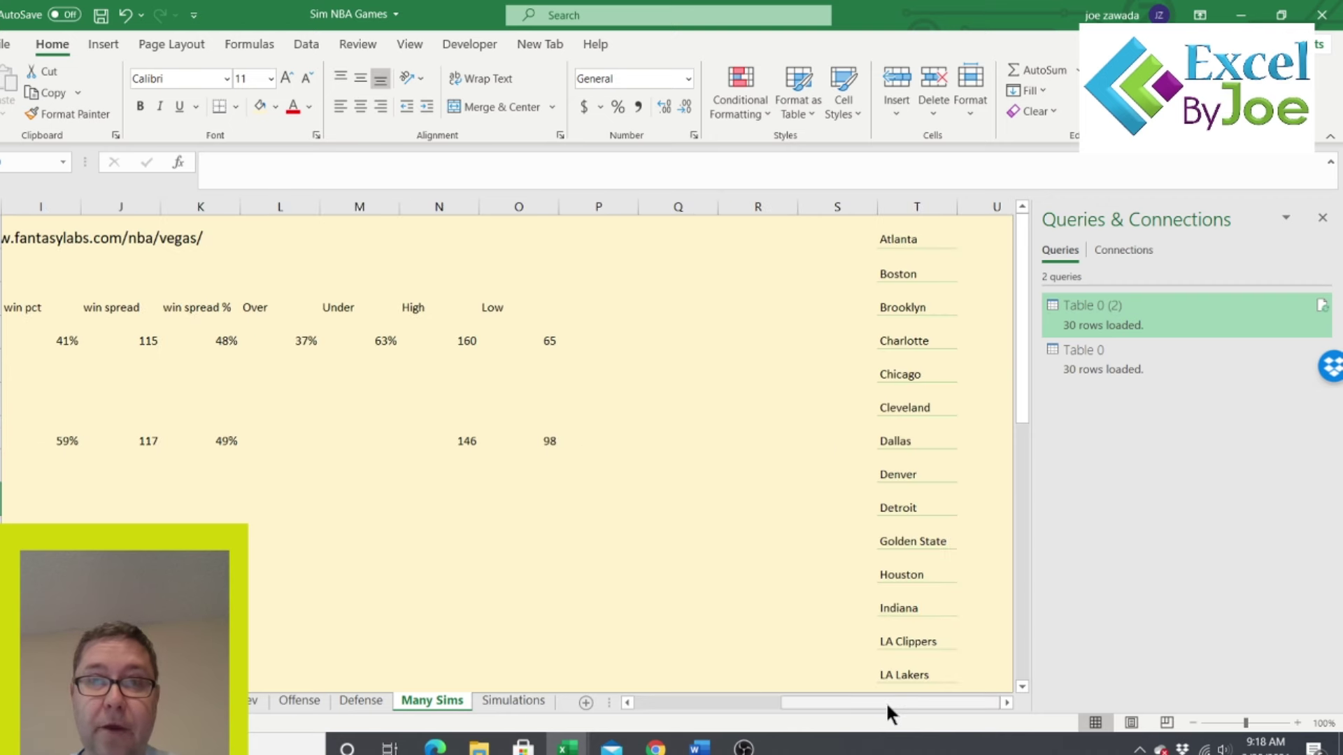
left_click(1322, 221)
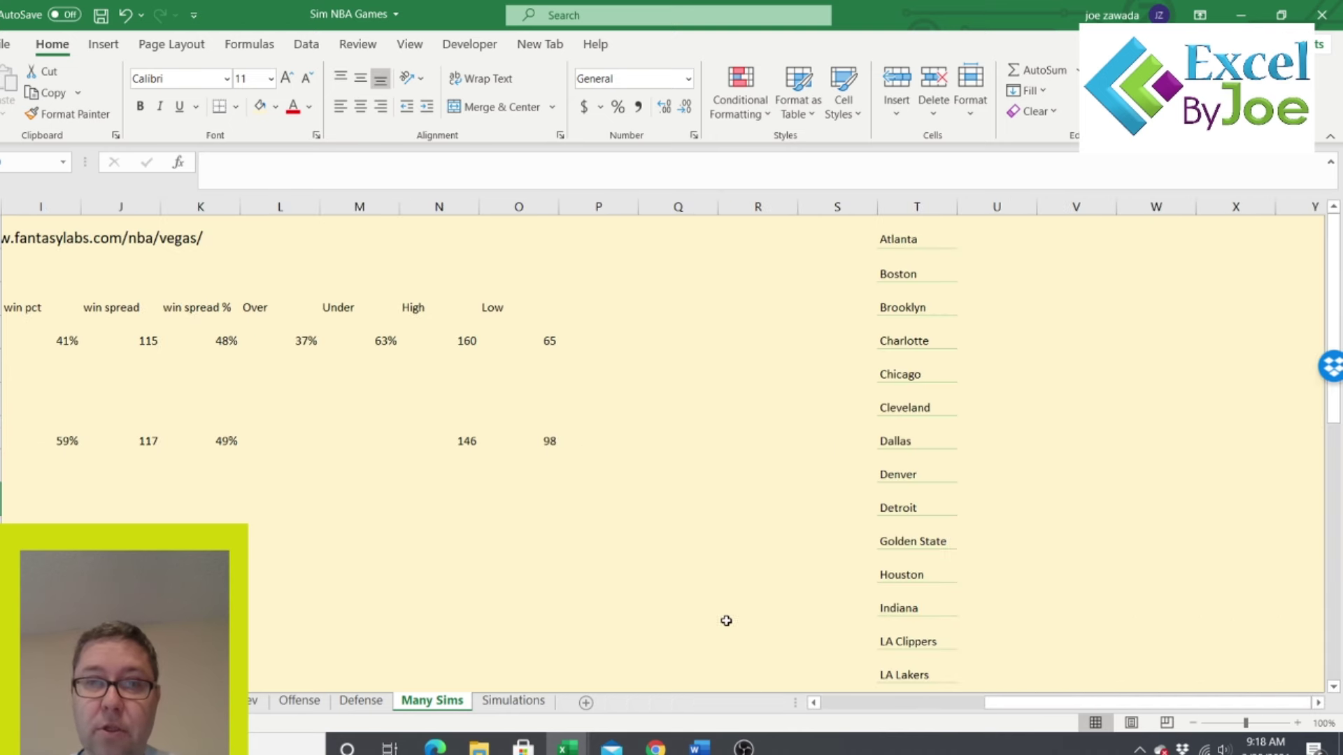
left_click(841, 701)
left_click(391, 501)
left_click(559, 501)
left_click(680, 505)
left_click(327, 507)
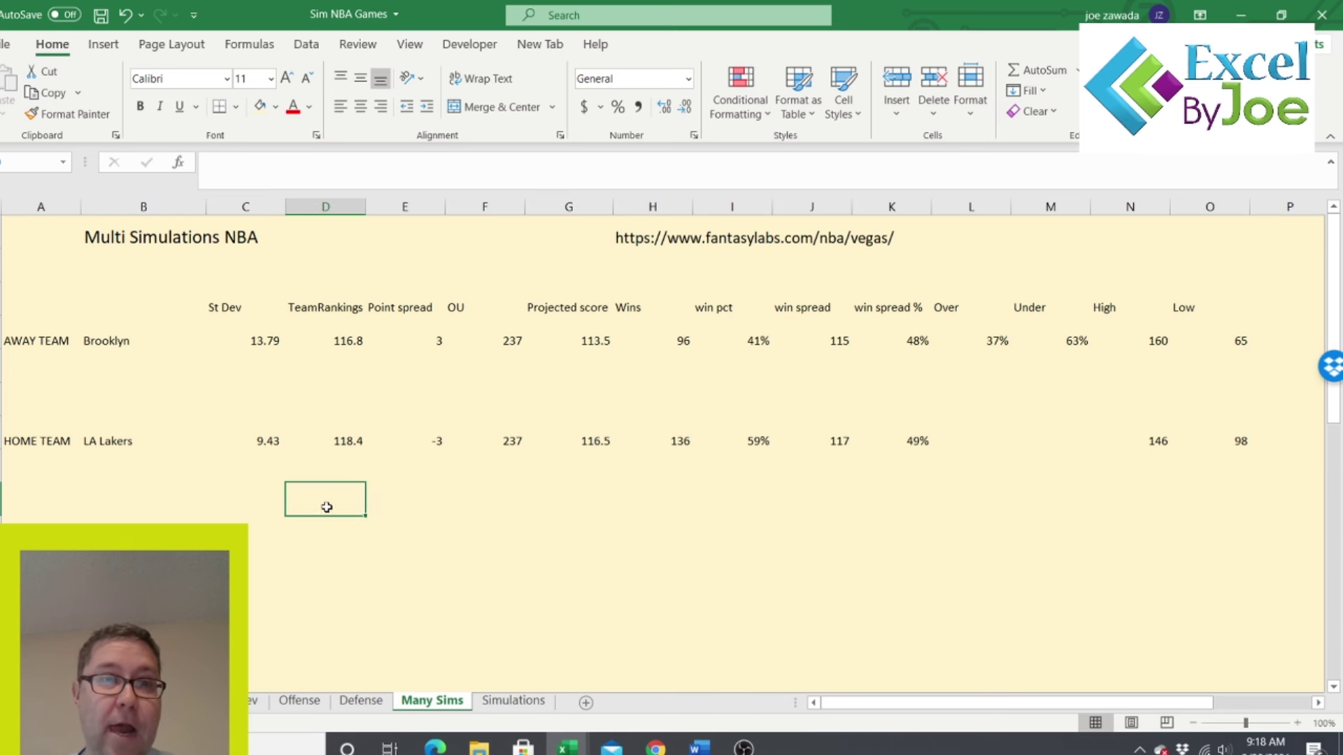
left_click(179, 502)
left_click(450, 506)
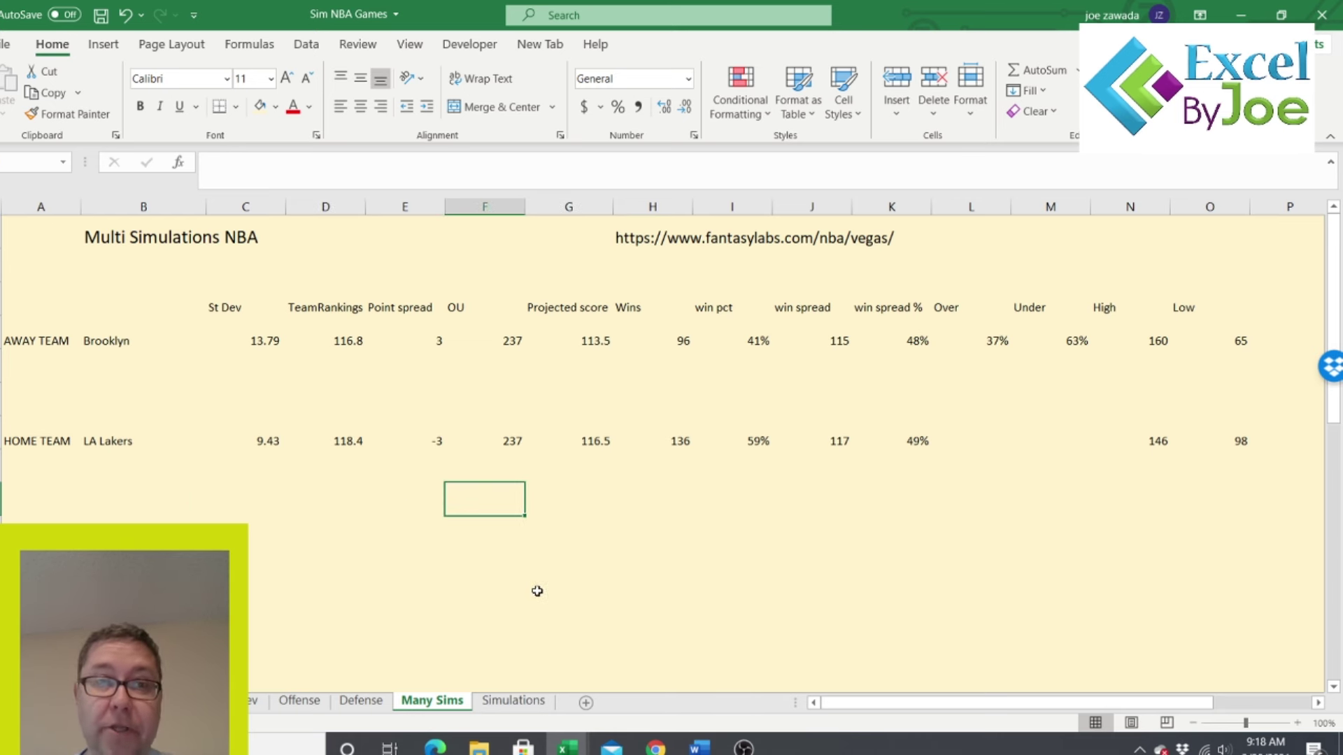
- Recalculate the simulations three times to compare the summary results for Brooklyn at LA Lakers
key("F9")
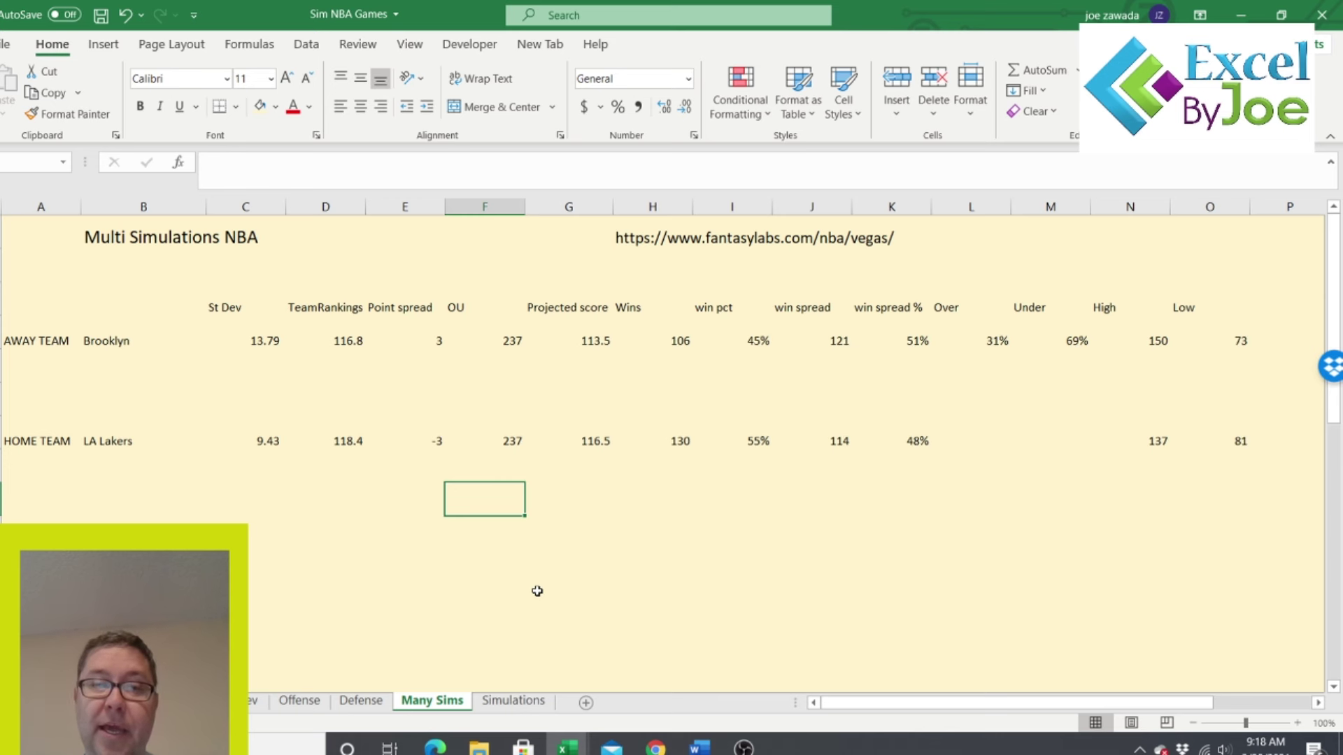
key("F9")
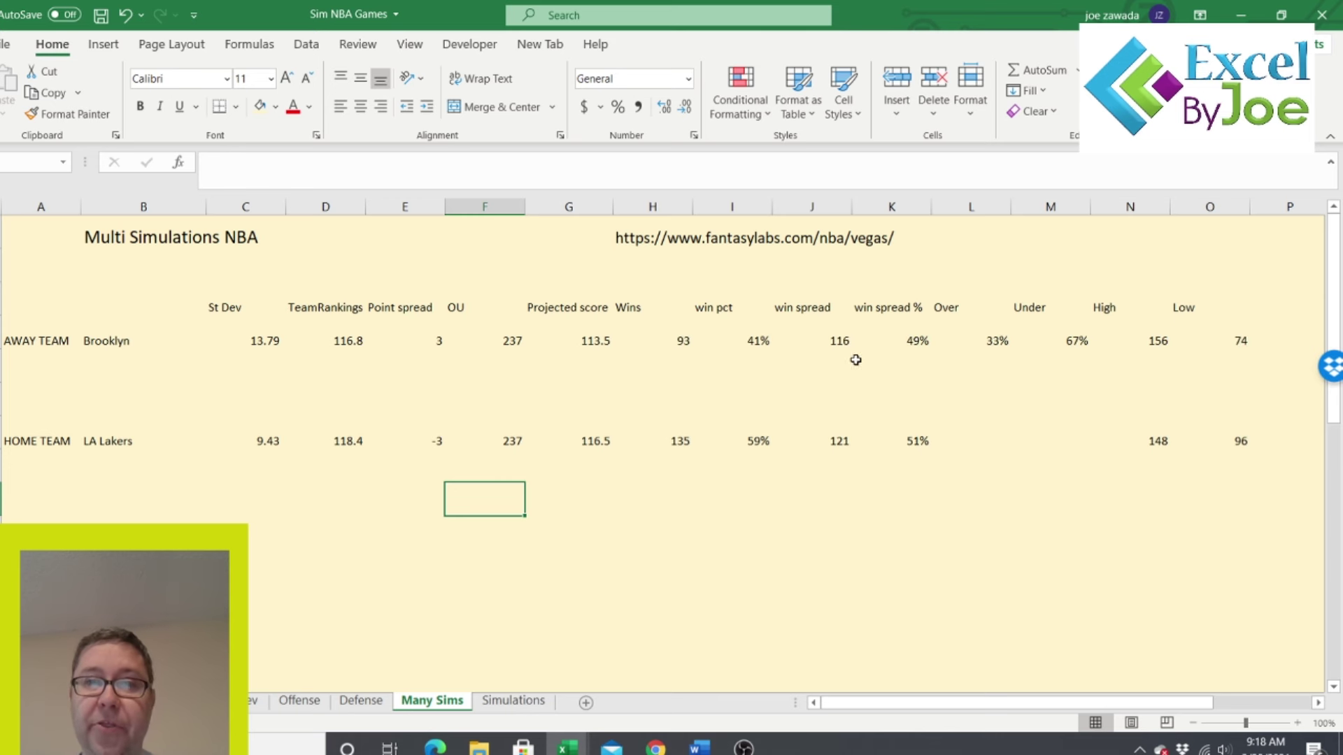
key("F9")
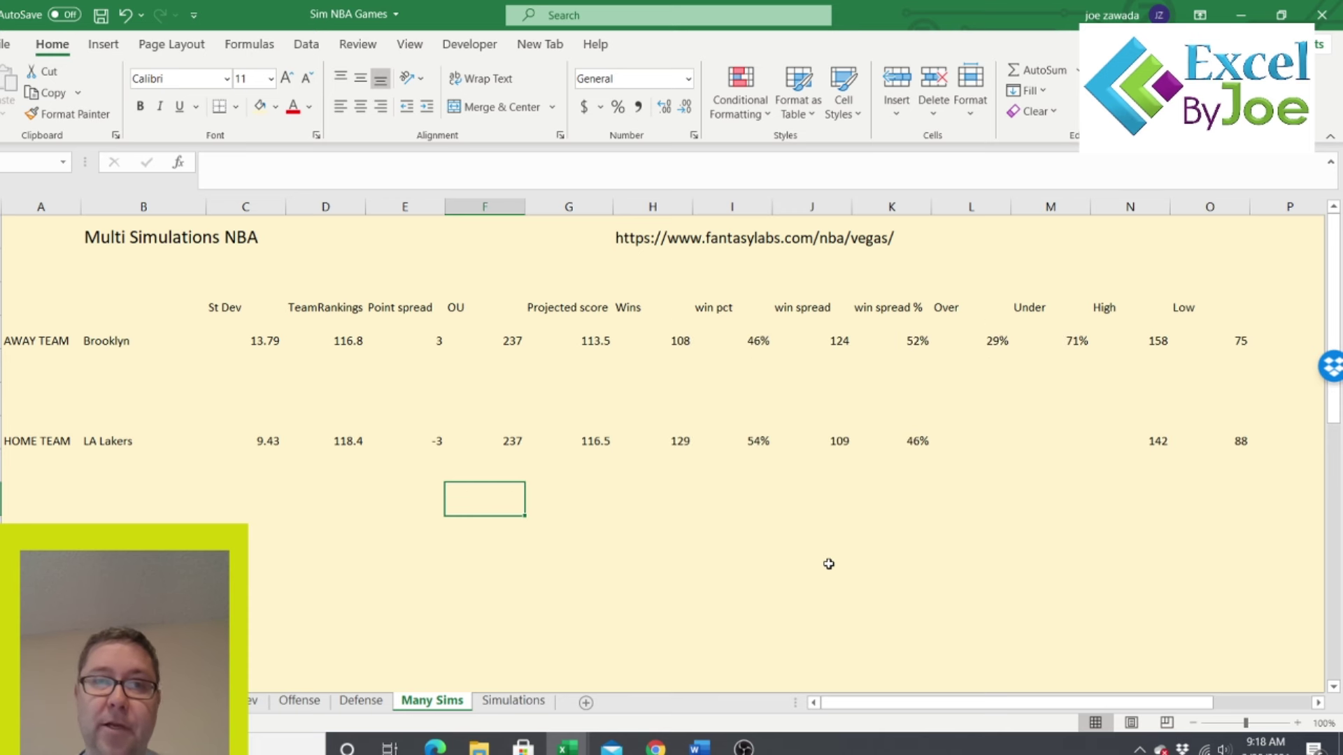
- Change the home team in B7 to New York
left_click(112, 440)
left_click(213, 441)
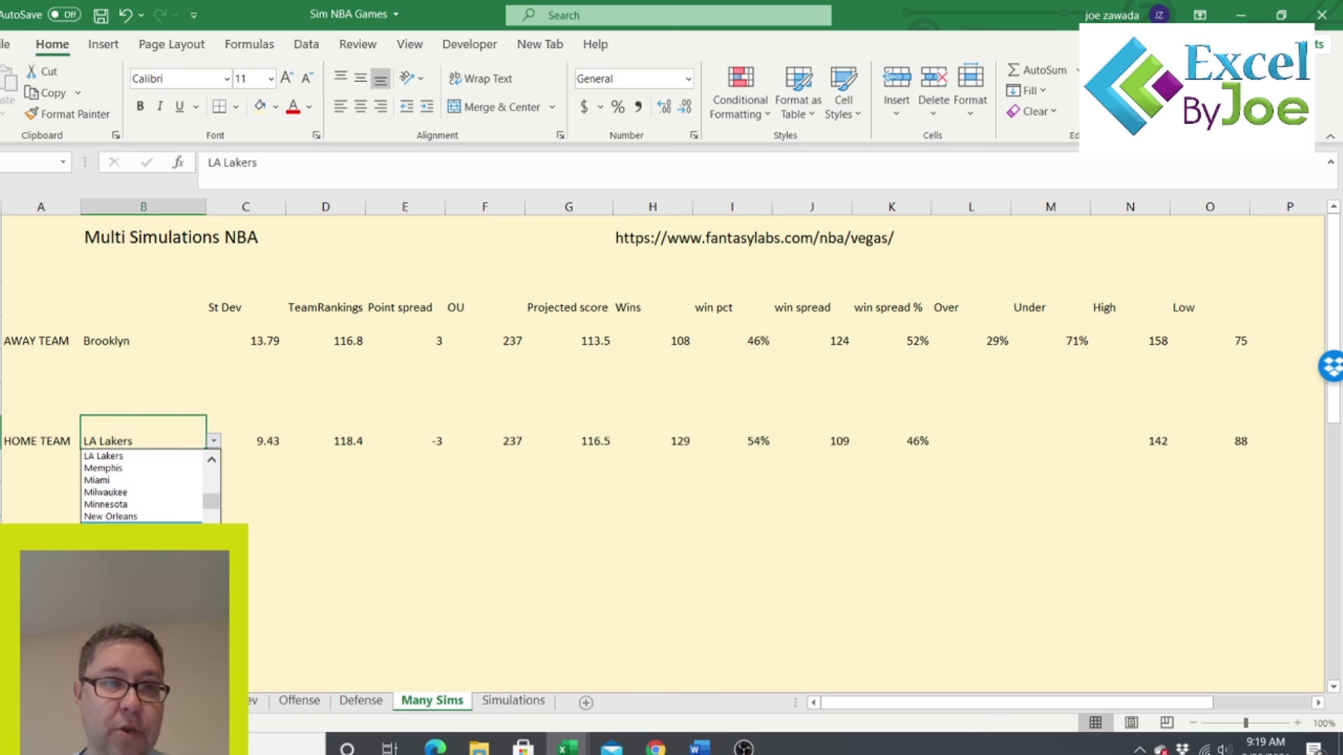
left_click(108, 528)
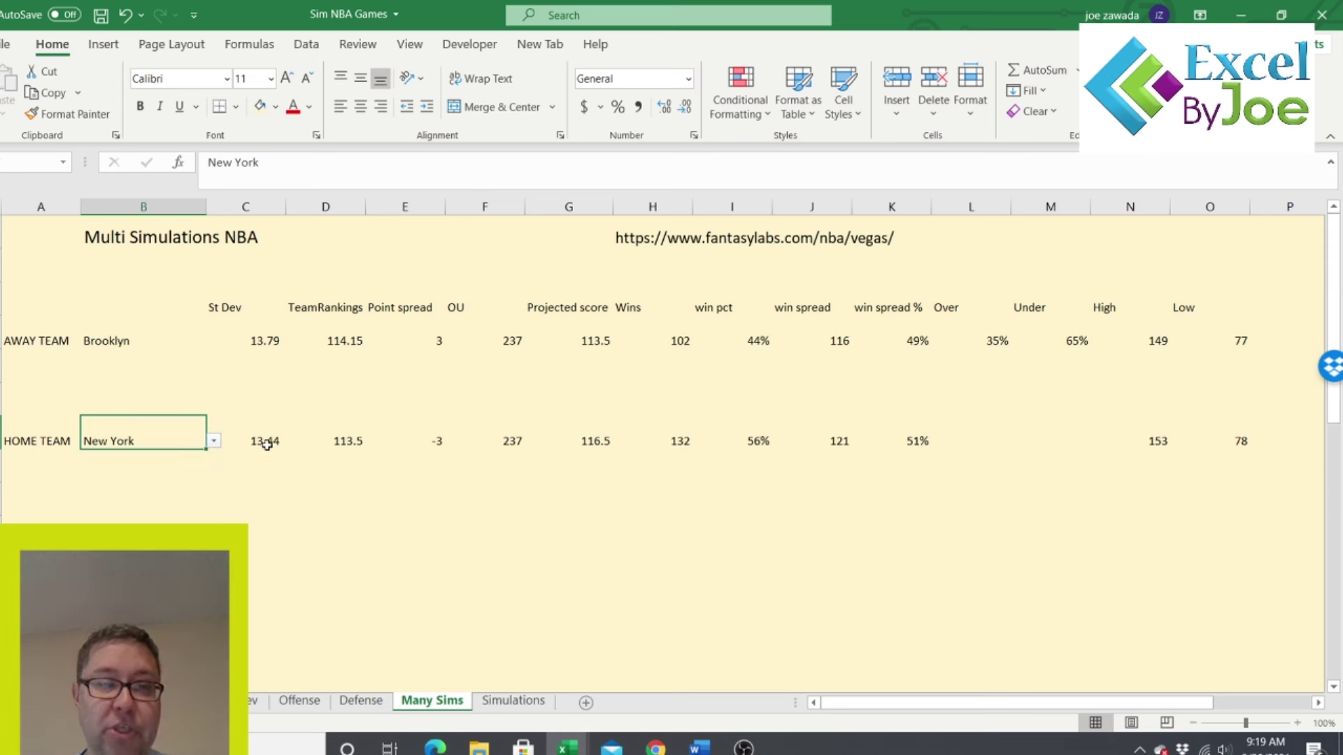
- Review the point spread and OU values of both teams and recalculate the Brooklyn at New York simulations
left_click(430, 338)
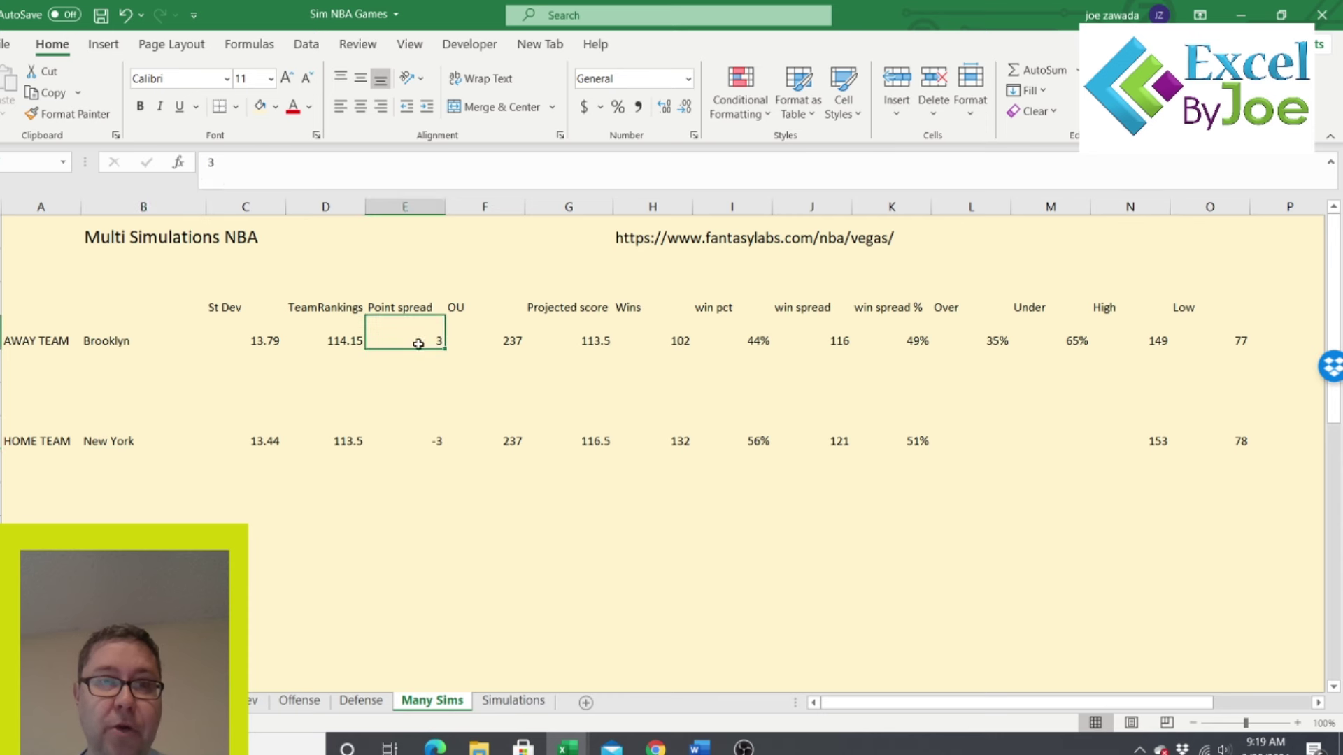
left_click_drag(424, 444, 503, 432)
left_click(504, 433)
left_click(502, 342)
left_click(501, 554)
key("F9")
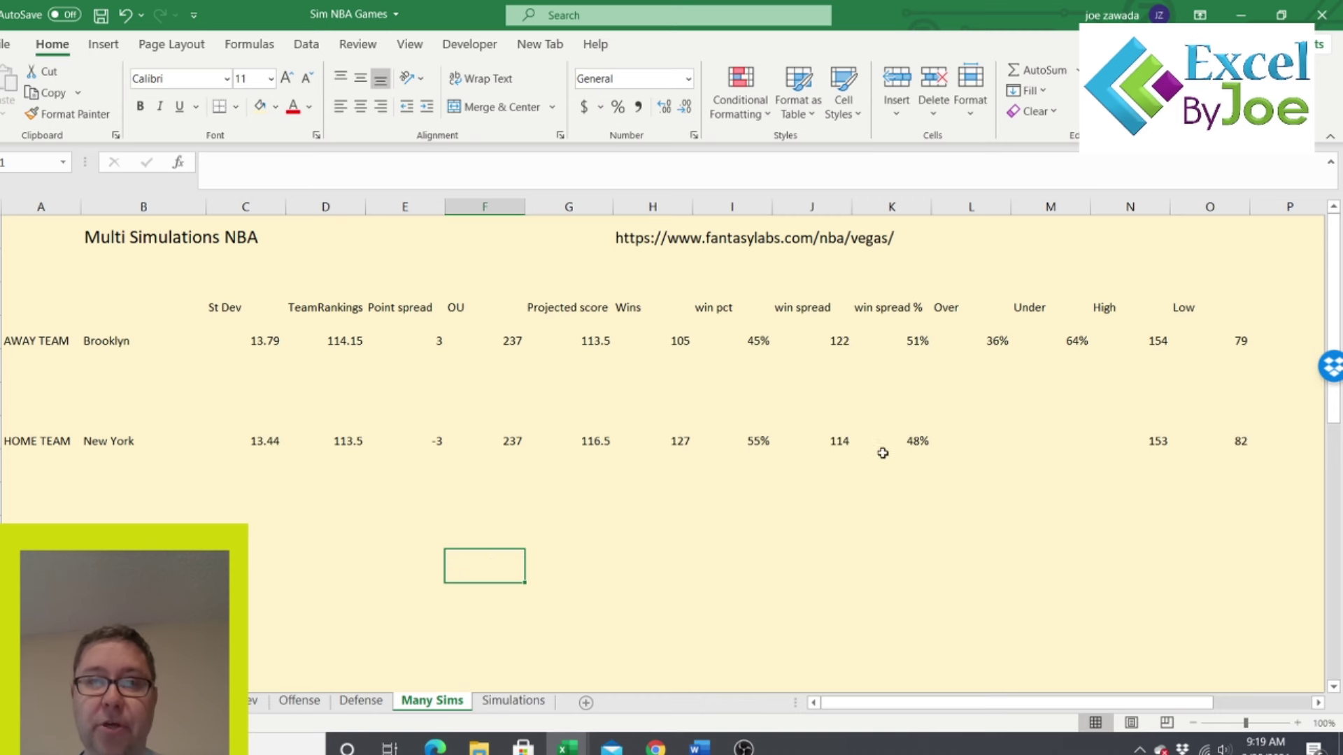
left_click(638, 523)
left_click(416, 535)
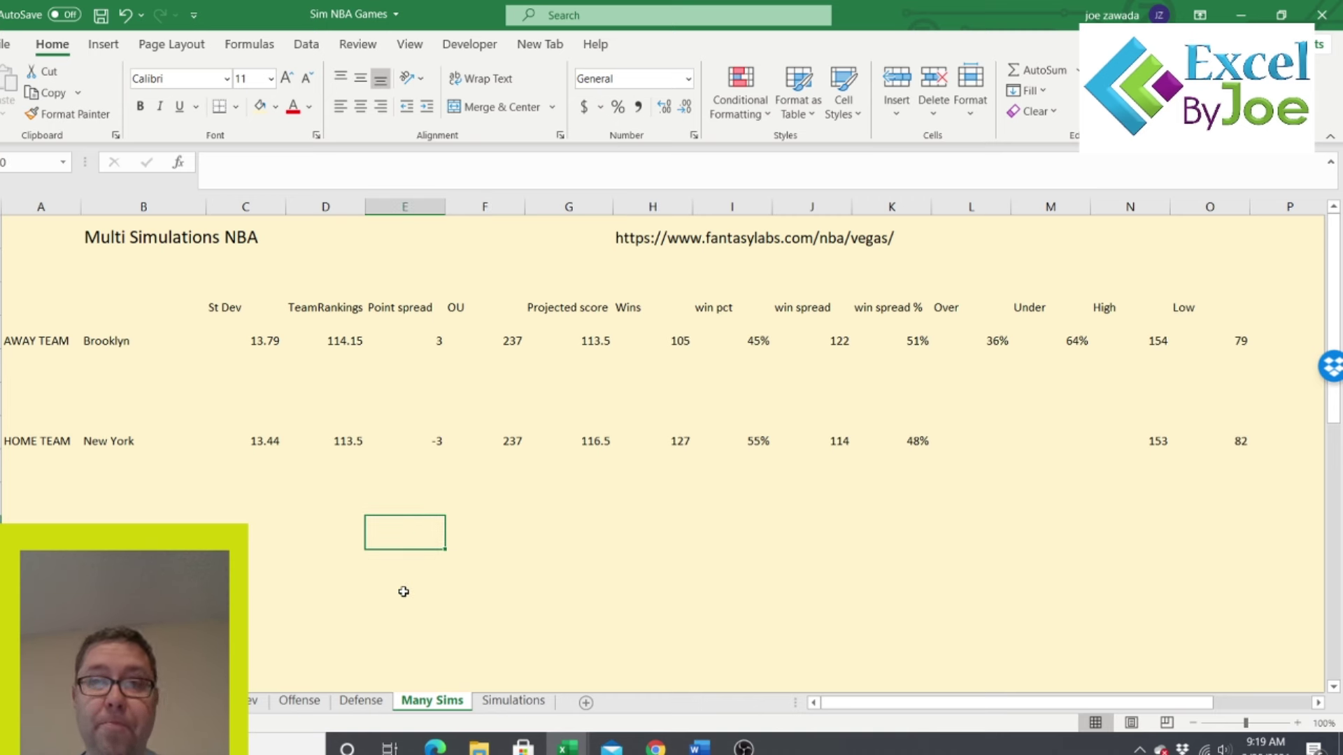
- Fill the two-team results block A4:O8 with white and put an outside border around it
left_click_drag(32, 337, 1198, 455)
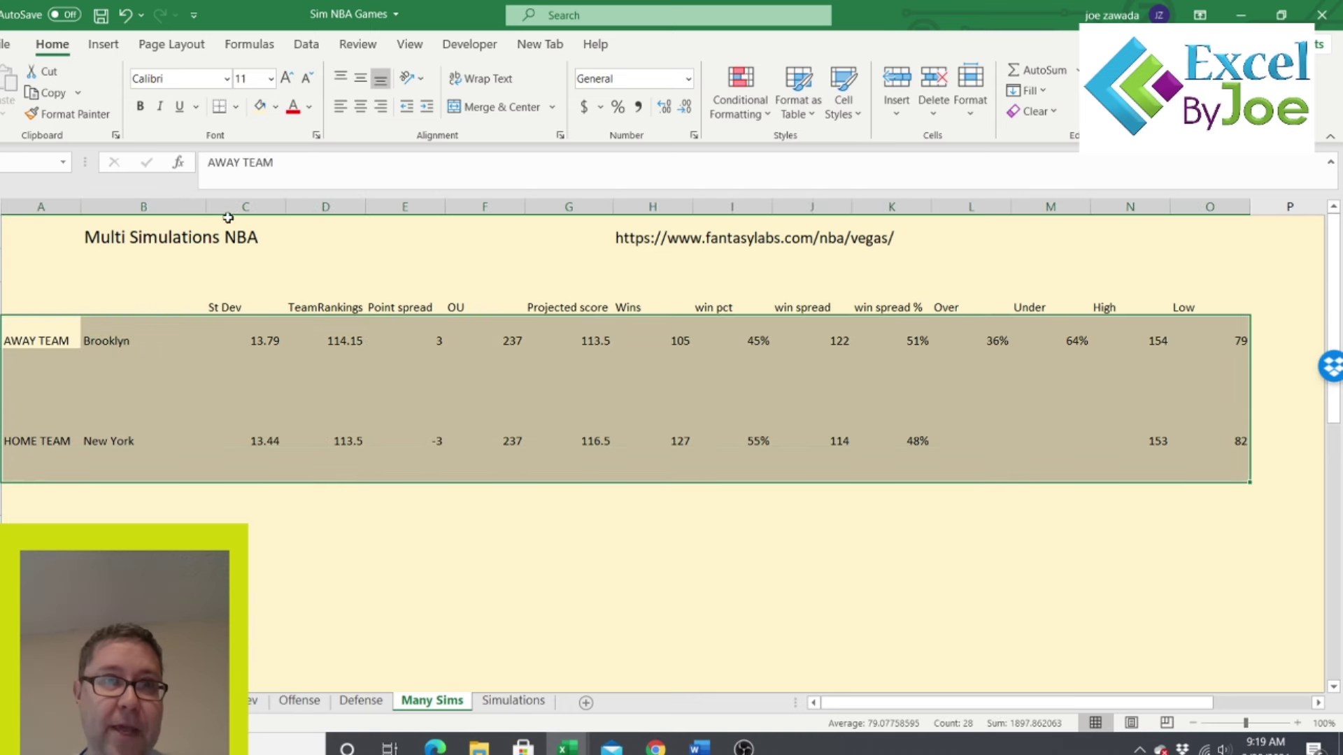
left_click(275, 105)
left_click(266, 148)
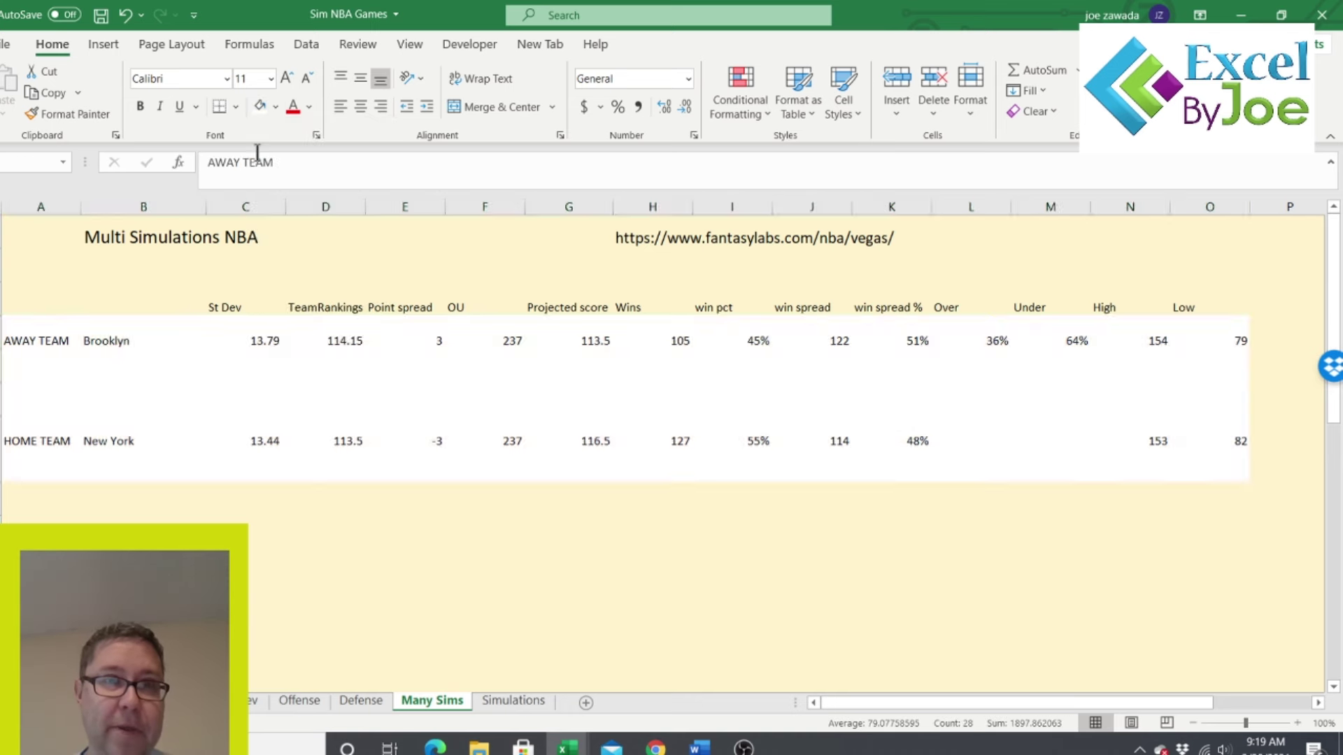
left_click(236, 106)
left_click(256, 331)
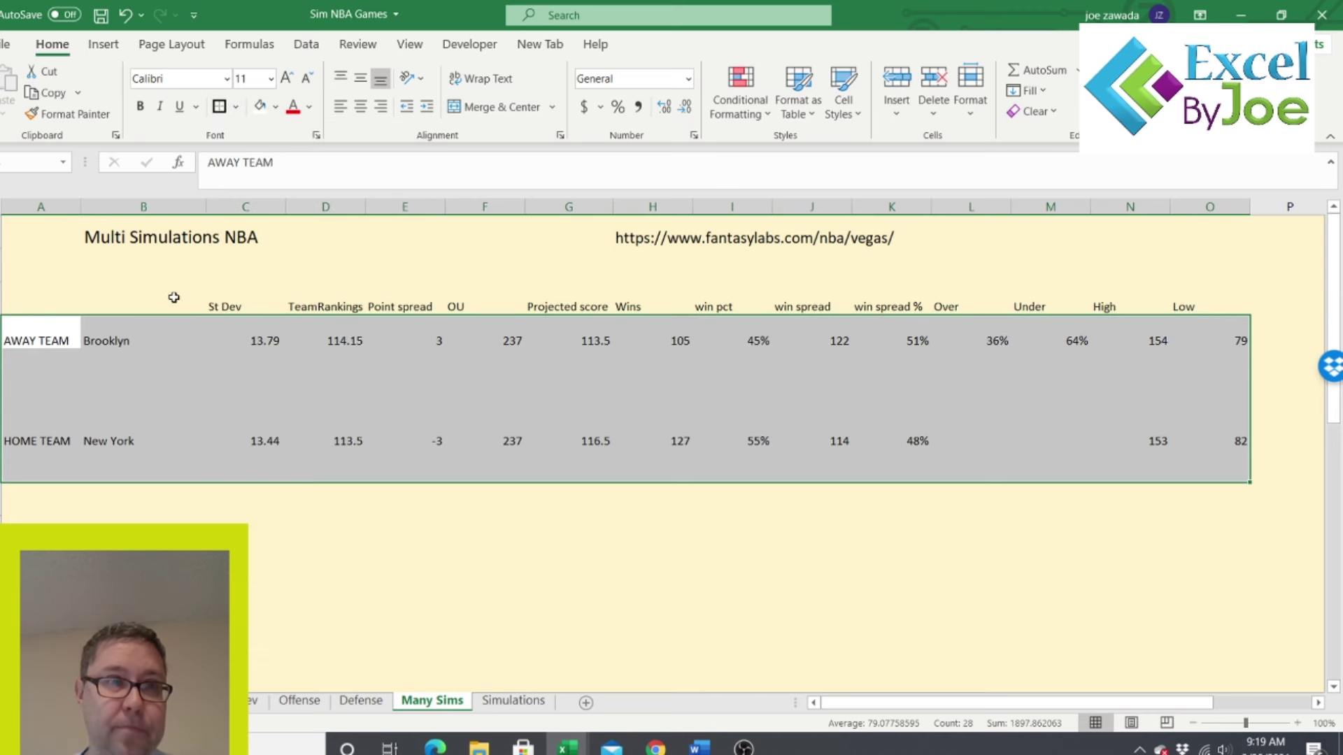
- Centre the headings and results in A3:O8 and make their text bold at size 14
left_click_drag(45, 301, 1212, 465)
left_click(355, 106)
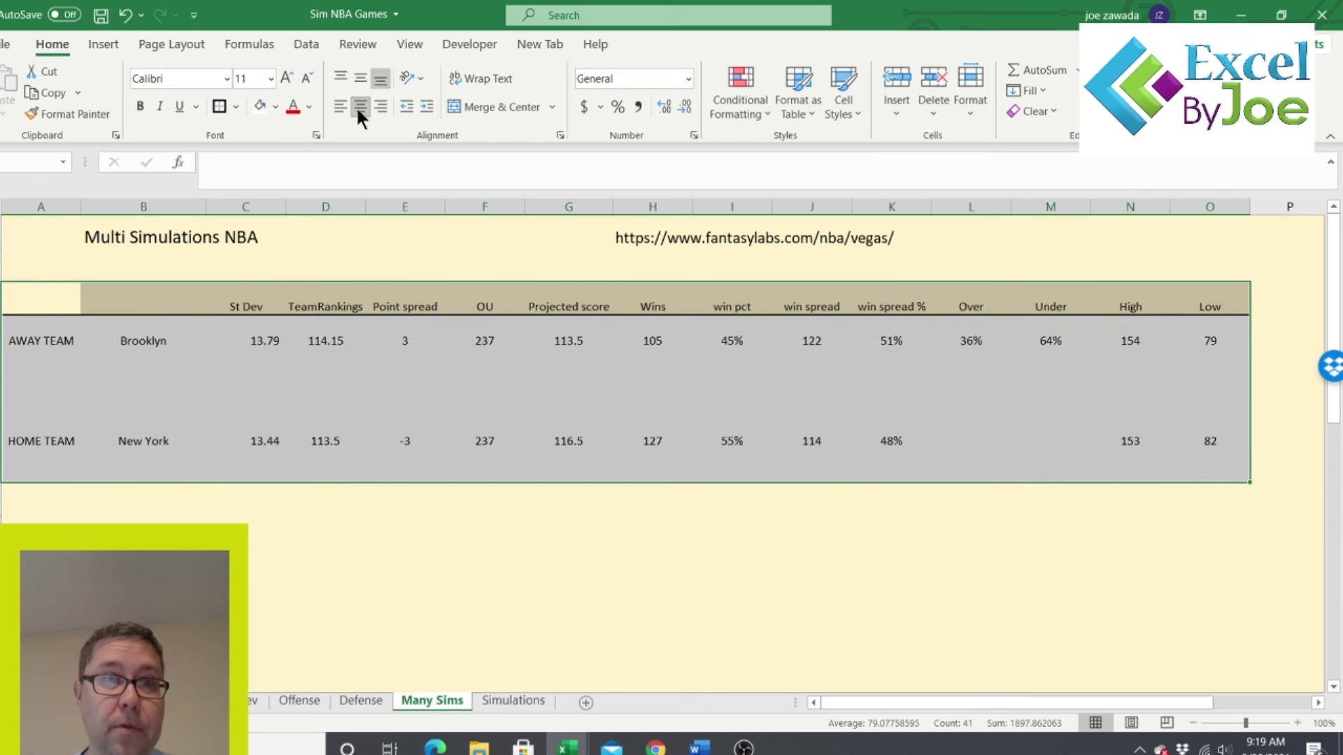
left_click(286, 78)
left_click(286, 78)
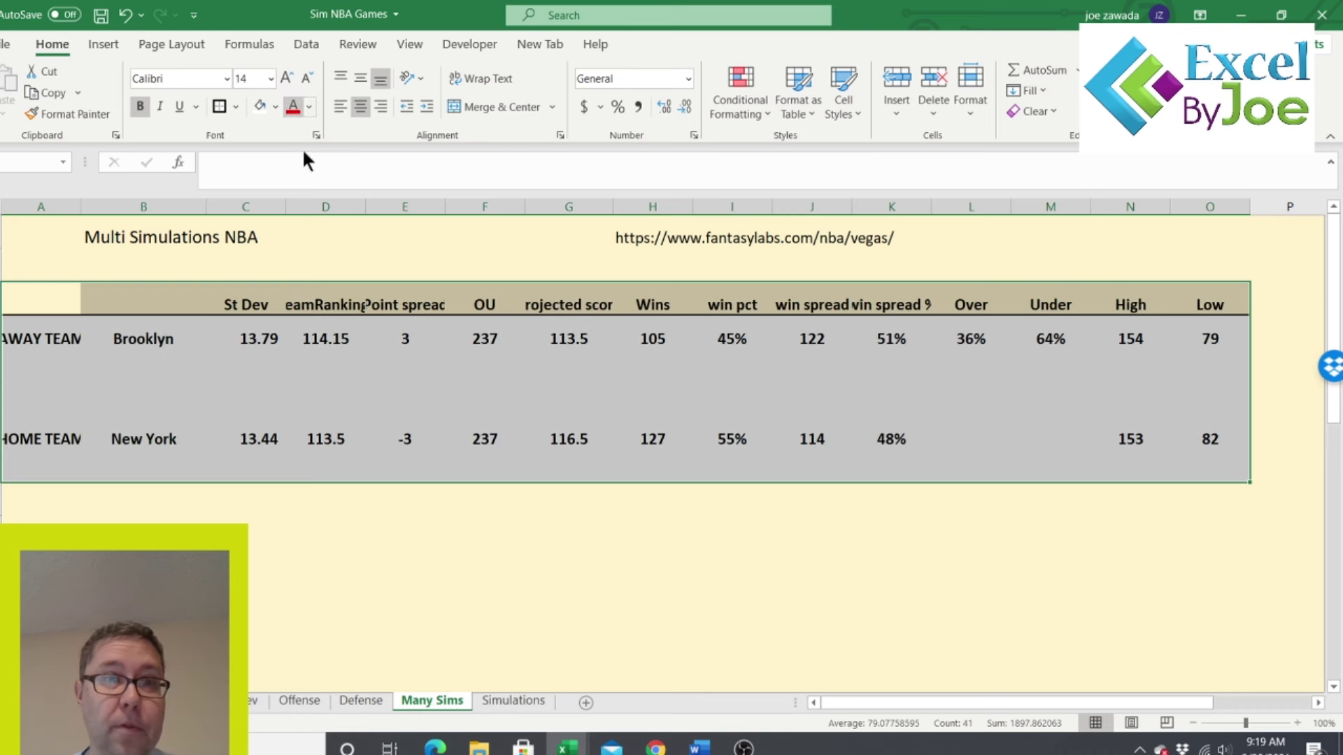
- Autofit the widths of columns D, E, G, J, K and L through O to their contents
left_click_drag(326, 206, 427, 207)
double_click(446, 206)
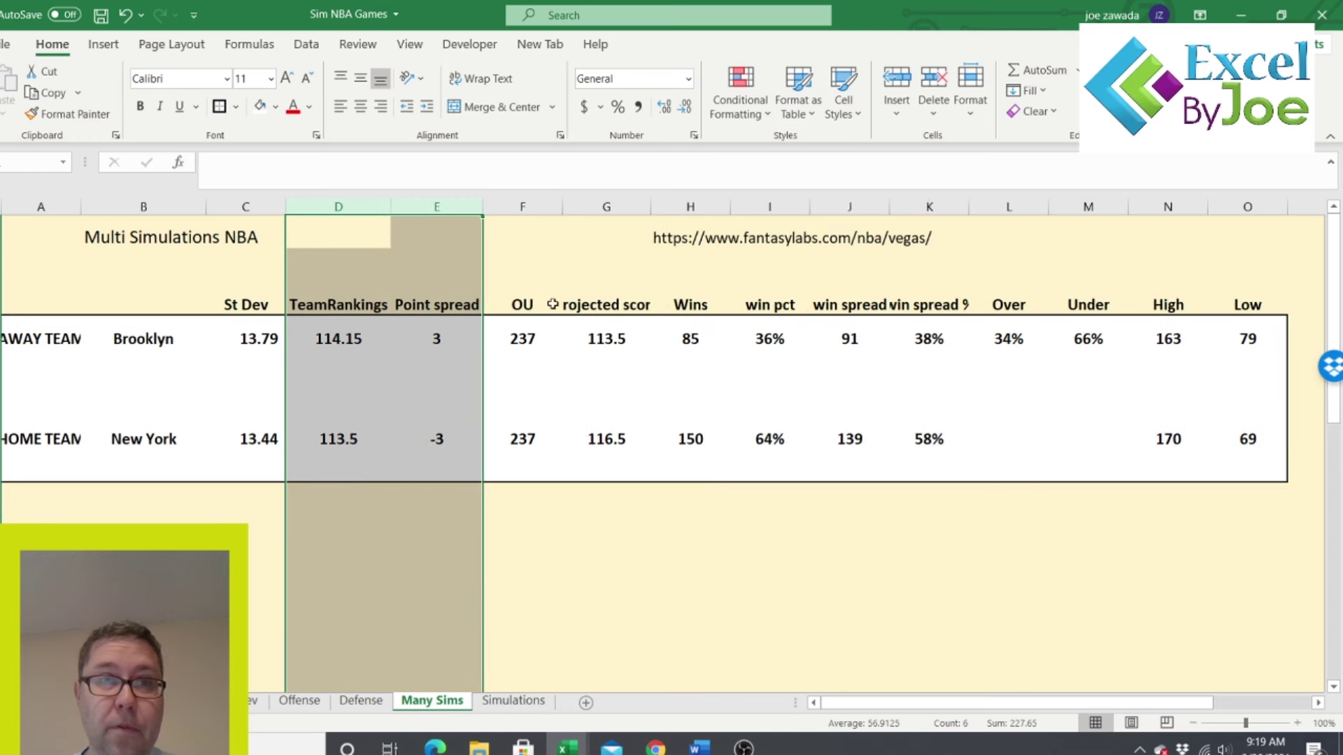
left_click(624, 209)
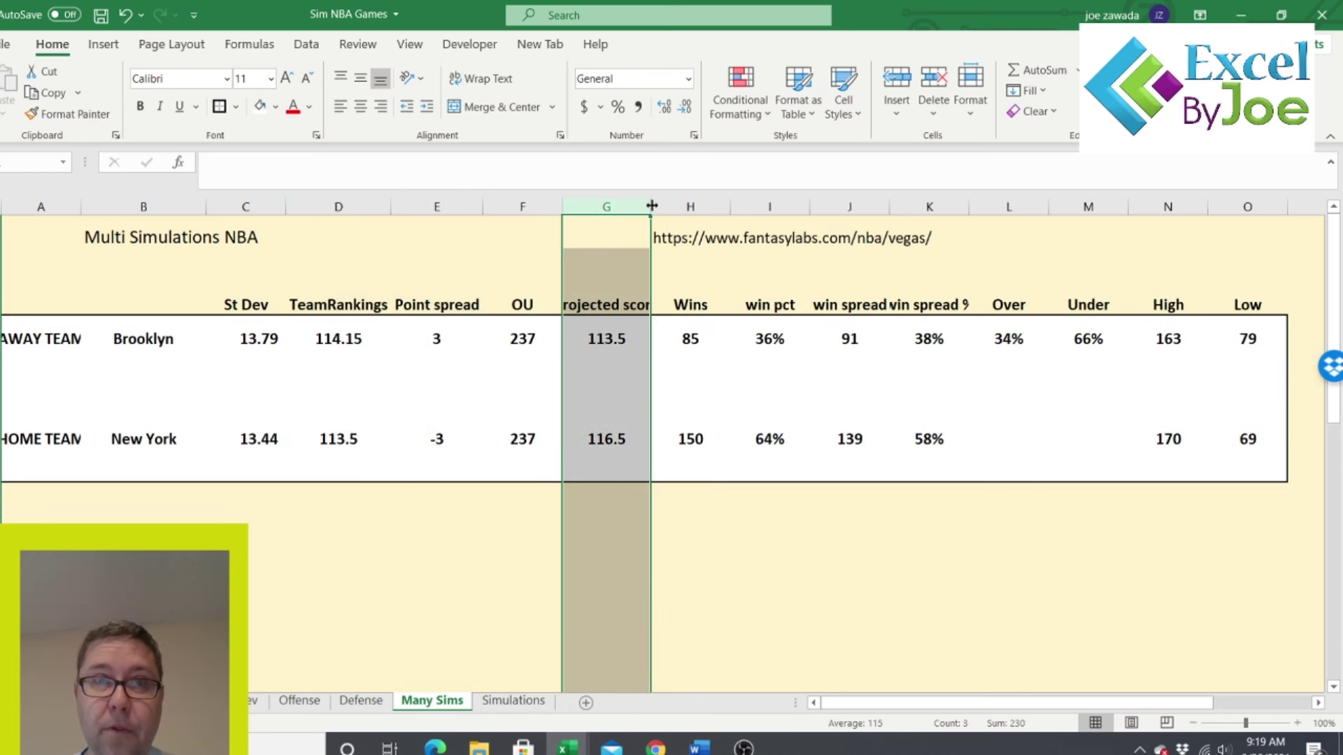
double_click(651, 206)
double_click(914, 207)
double_click(995, 207)
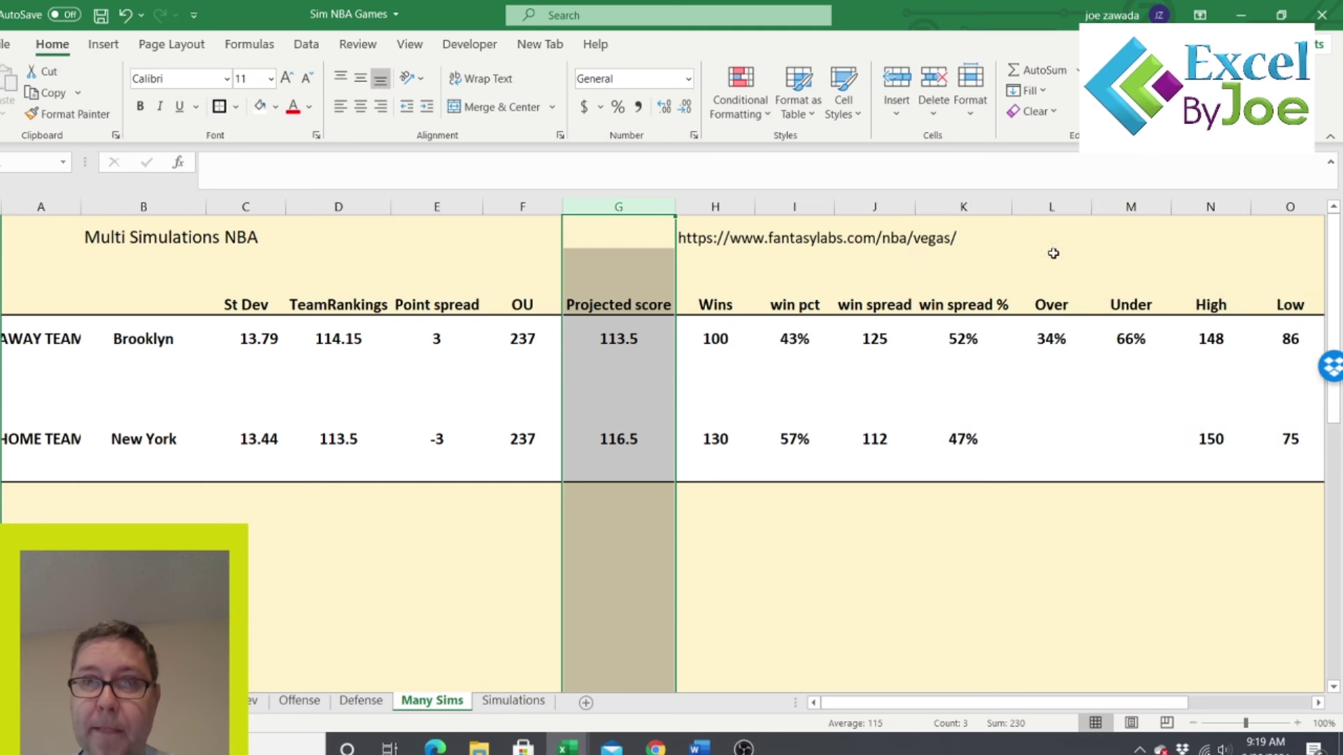
left_click_drag(1069, 207, 1259, 206)
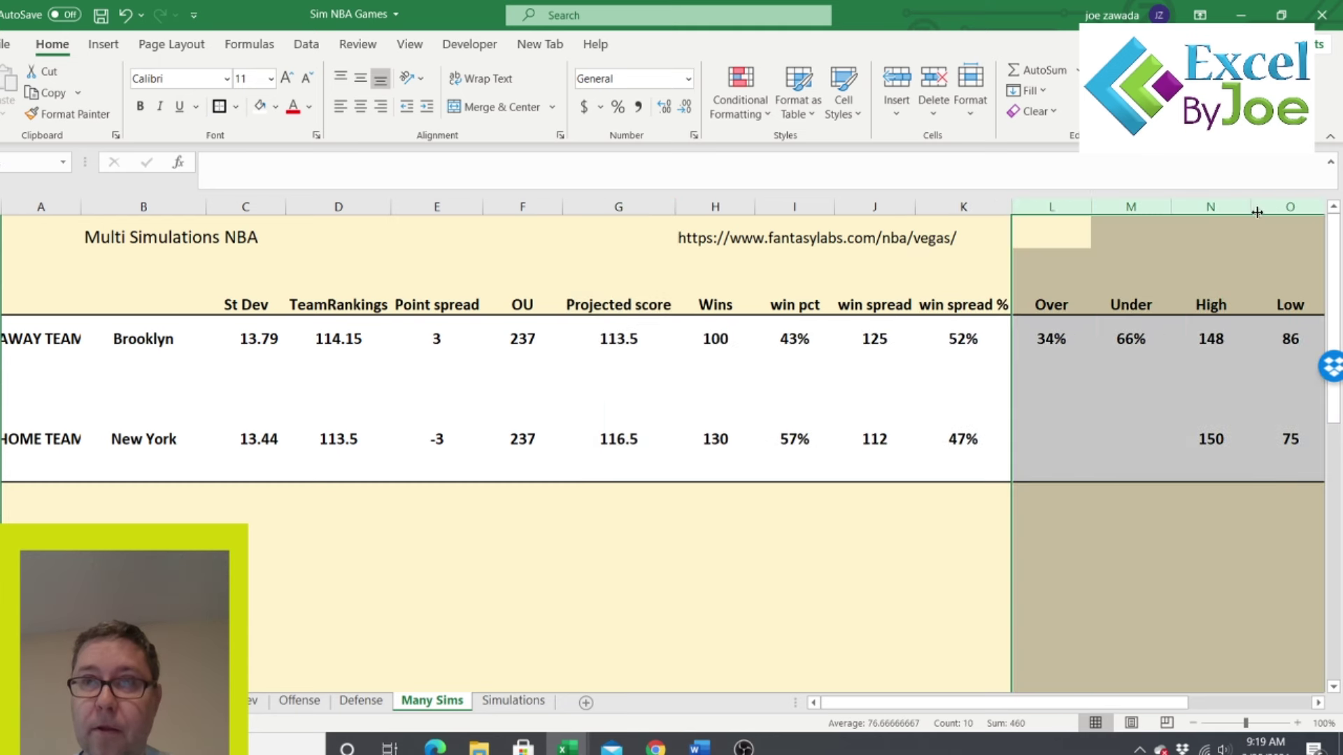
double_click(1250, 206)
left_click(1092, 264)
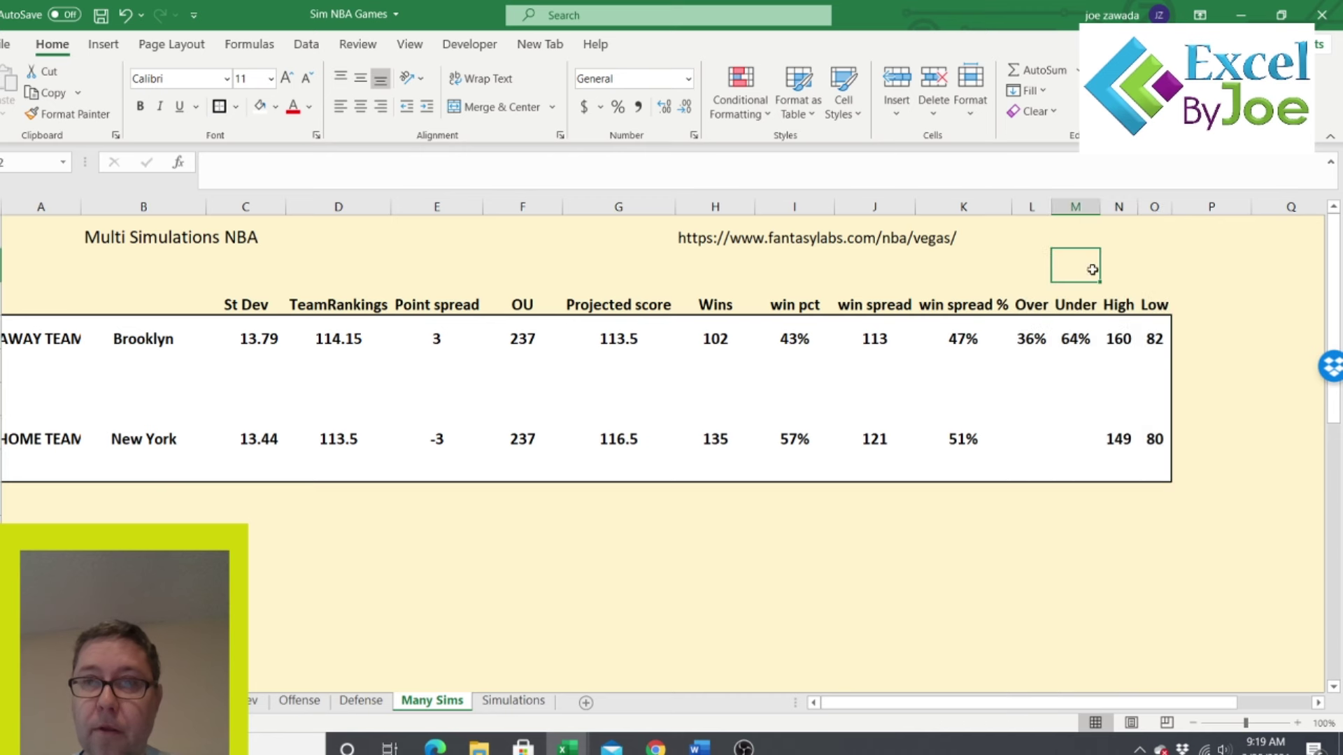
left_click(231, 517)
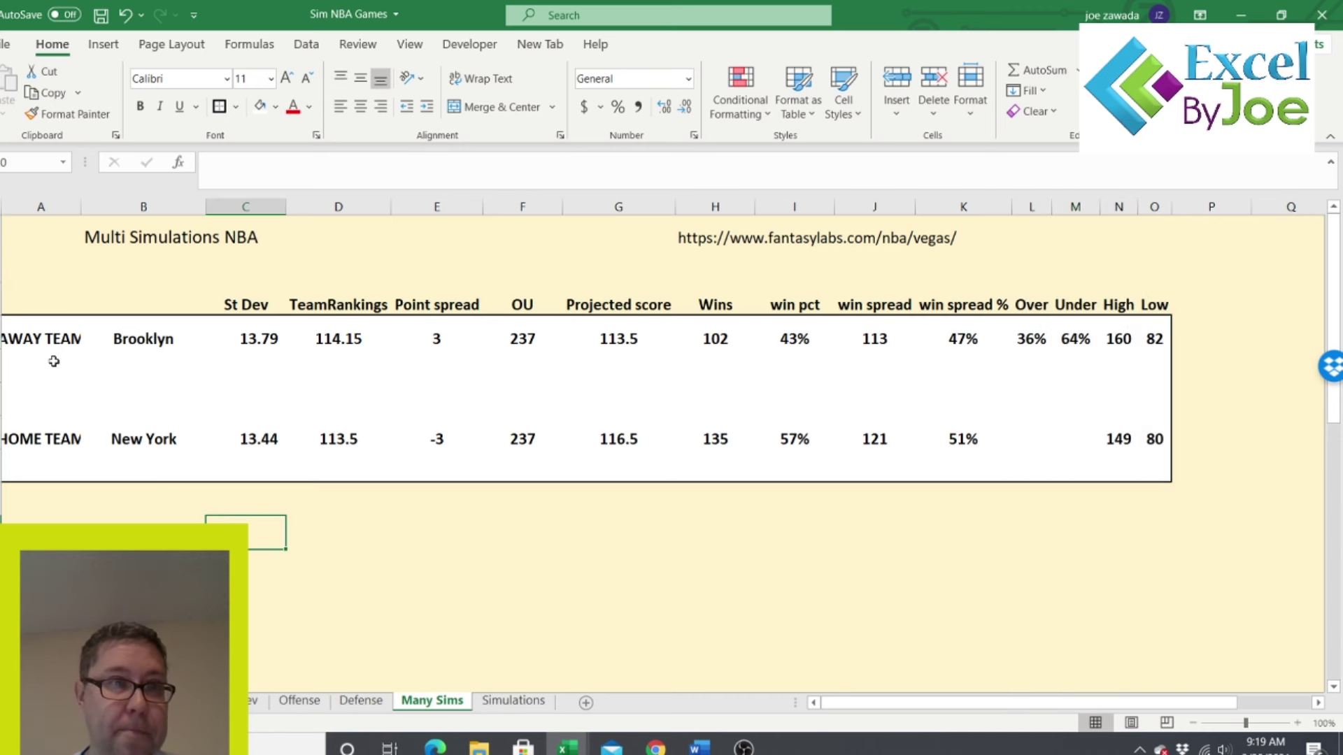
- Widen column A to fit the AWAY TEAM and HOME TEAM labels and set the team names in column B to size 18
left_click_drag(81, 208, 95, 208)
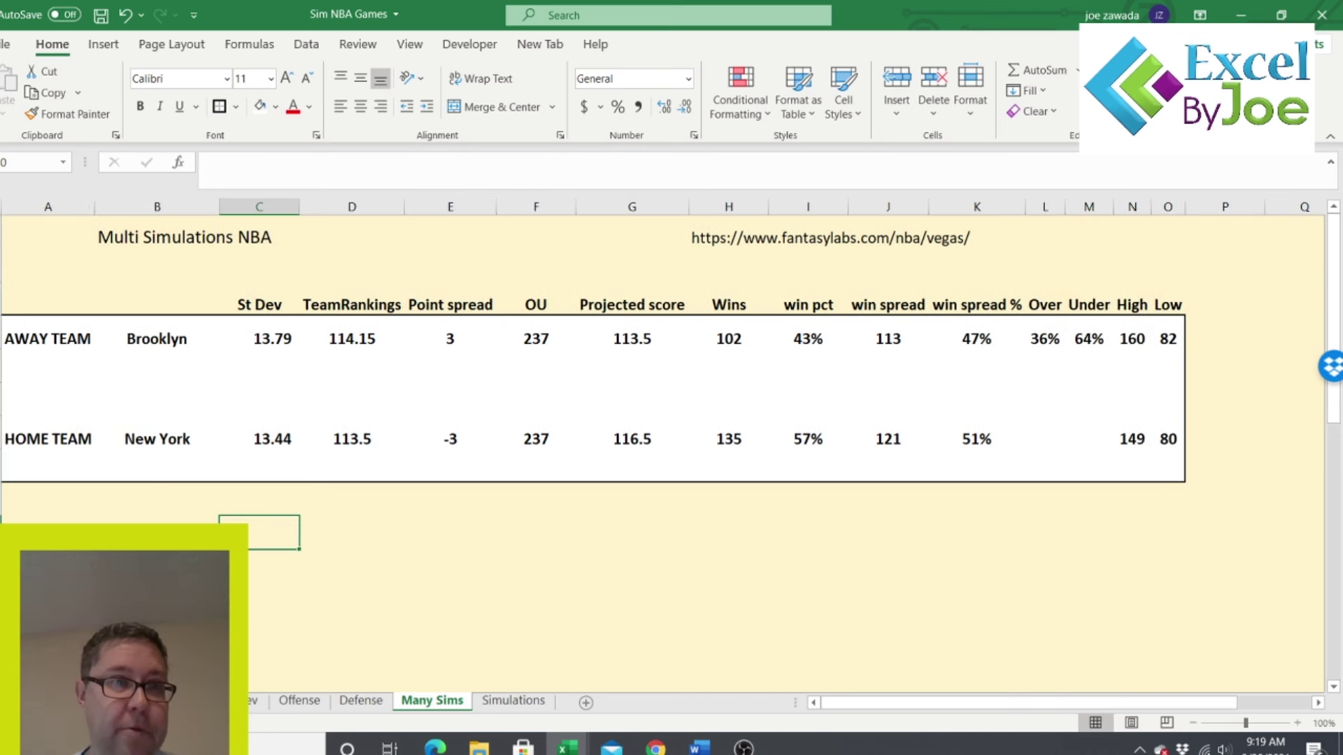
key("Left")
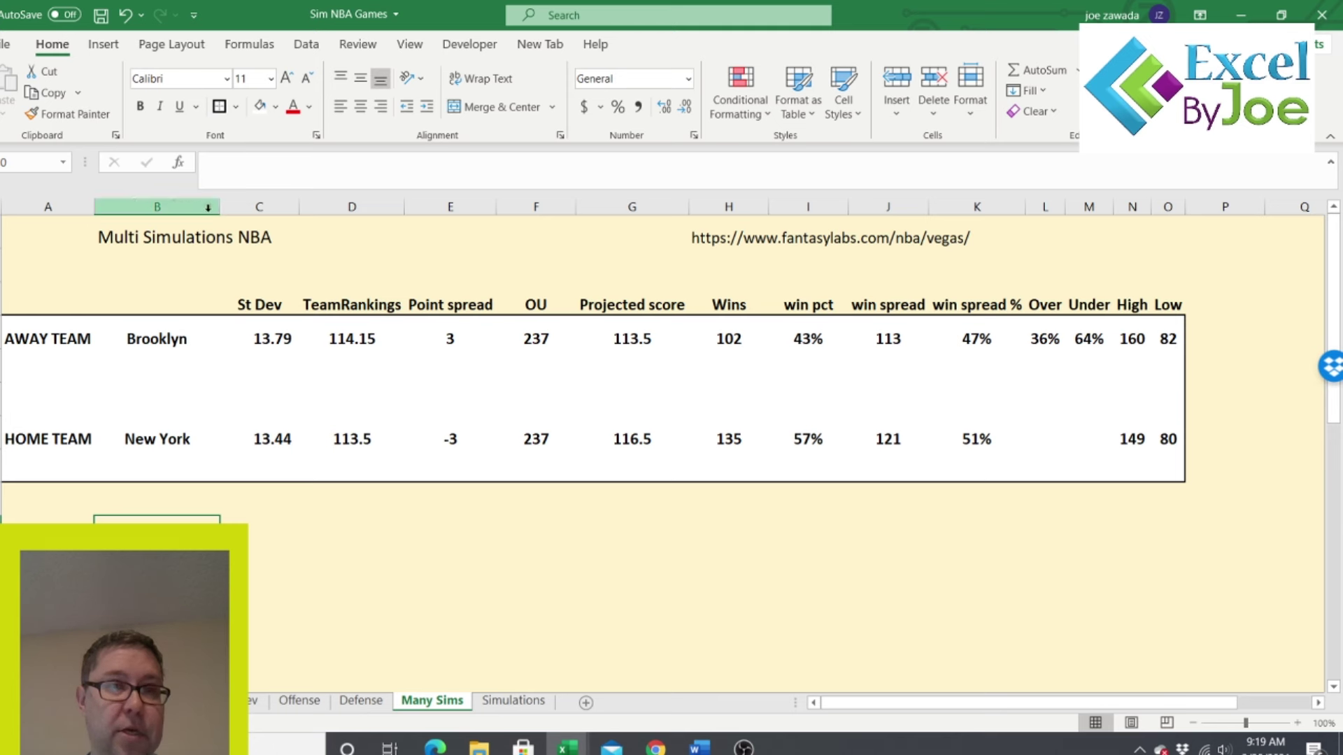
left_click_drag(159, 336, 134, 444)
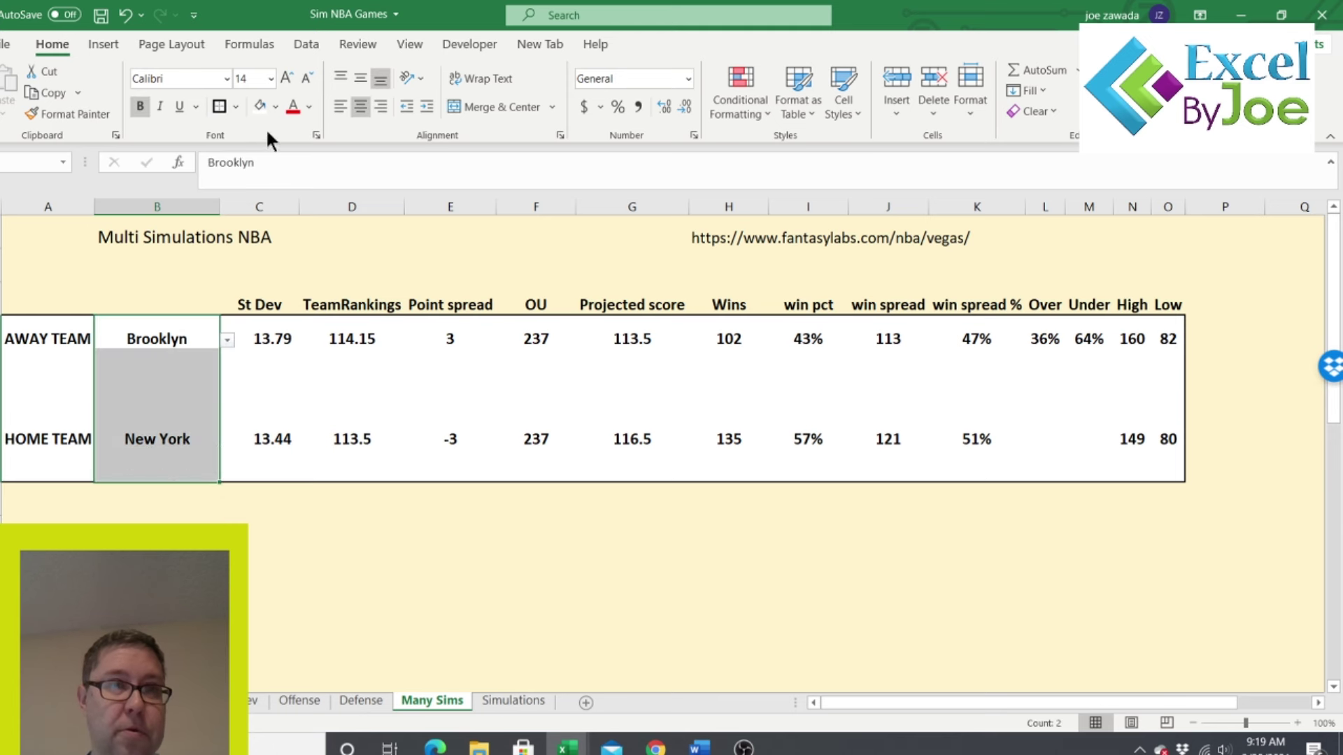
triple_click(286, 78)
left_click(288, 77)
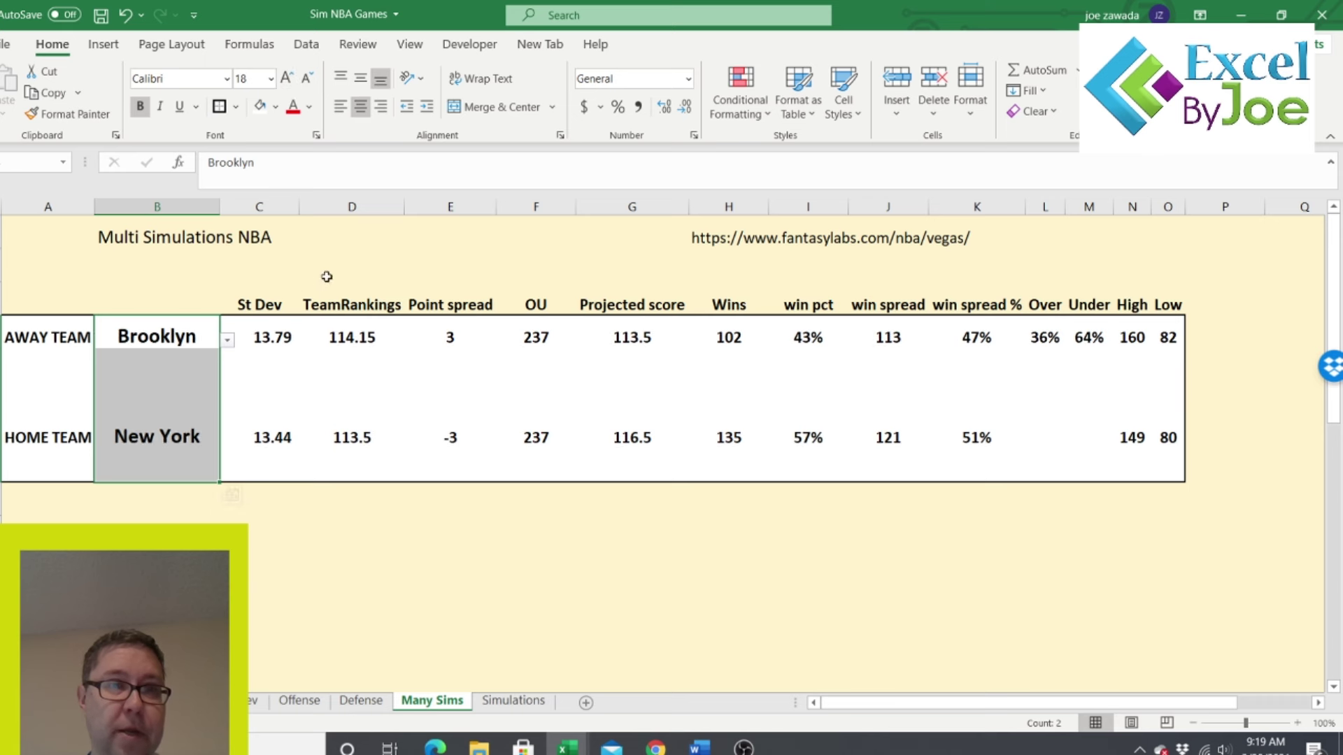
left_click(326, 278)
left_click(158, 442)
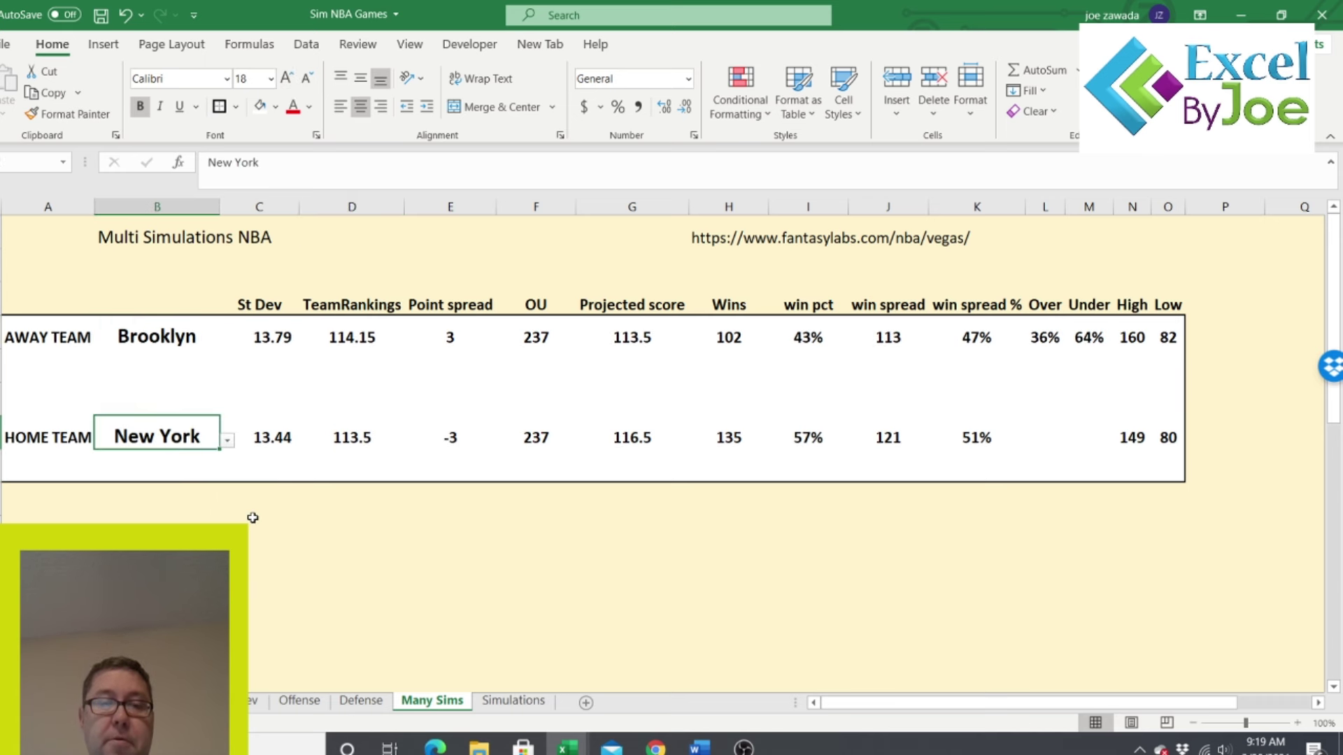
- Recalculate the Brooklyn at New York simulations twice
left_click(253, 520)
key("F9")
key("F9")
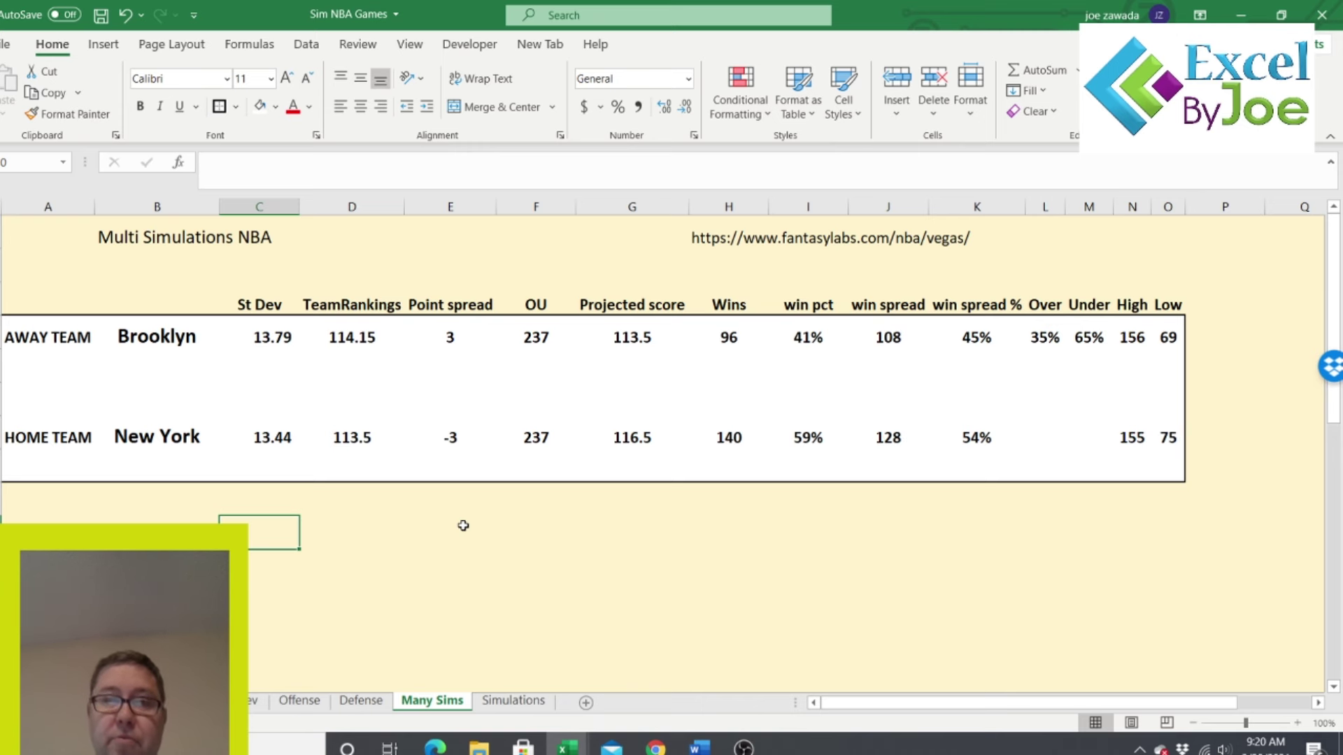
- Review the wins, win pct, win spread and win spread % results of both teams
left_click(953, 338)
left_click(871, 350)
left_click(791, 337)
left_click(720, 341)
left_click(723, 427)
left_click(789, 431)
left_click(889, 434)
left_click(963, 423)
left_click(629, 531)
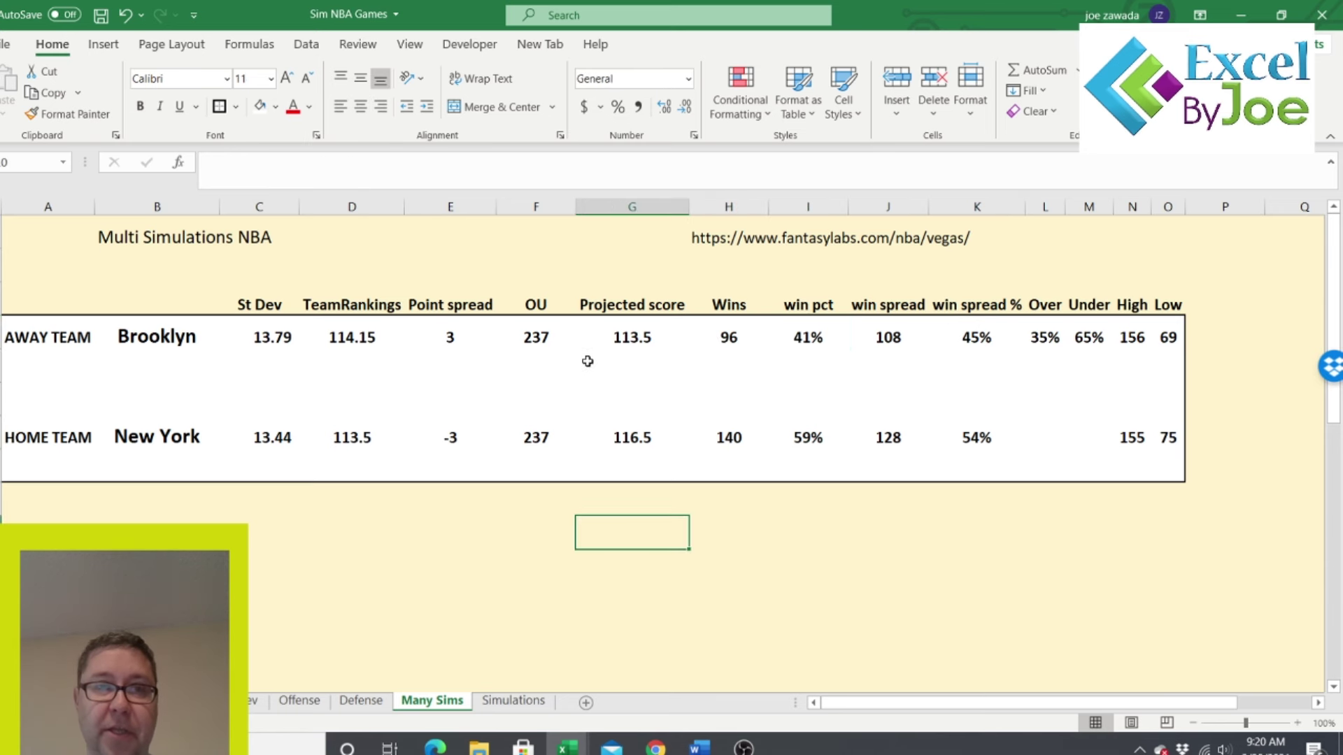
- Review the projected score, OU and standard deviation values of both teams
left_click(632, 343)
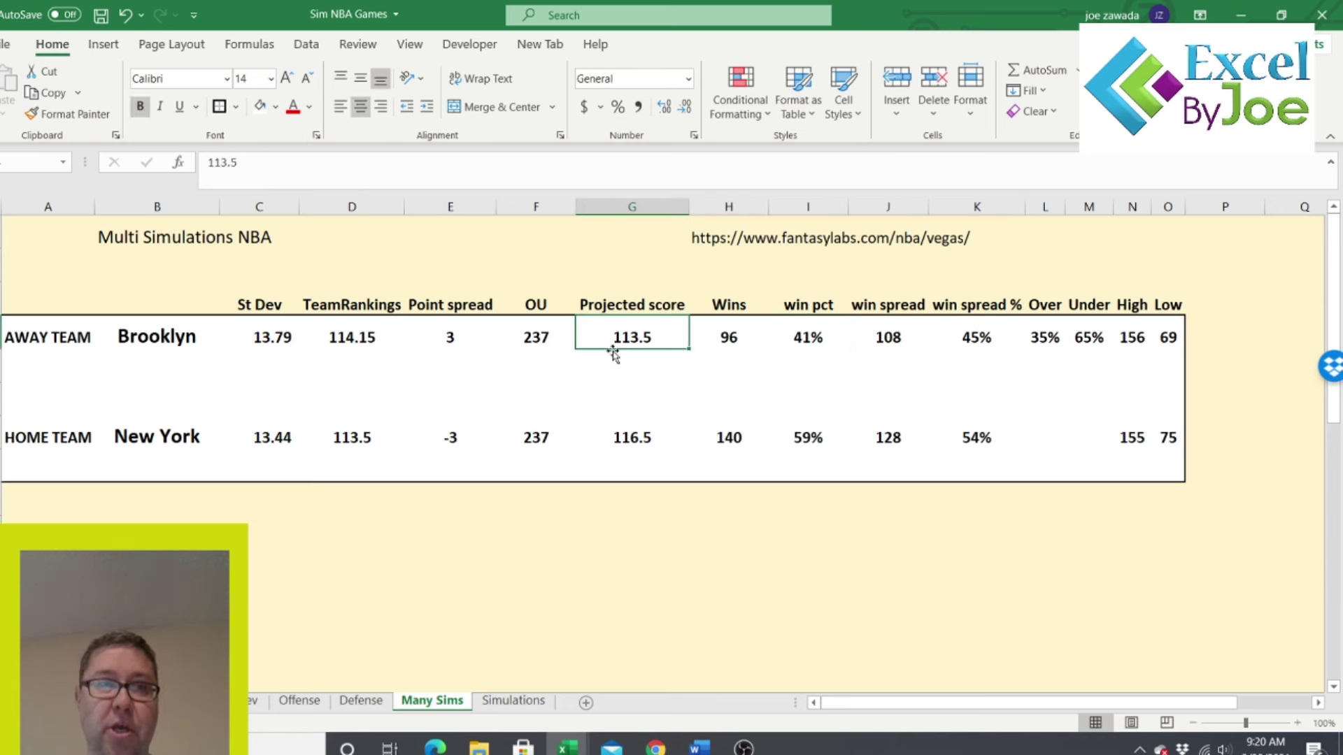
left_click(625, 442)
left_click(521, 336)
left_click(529, 444)
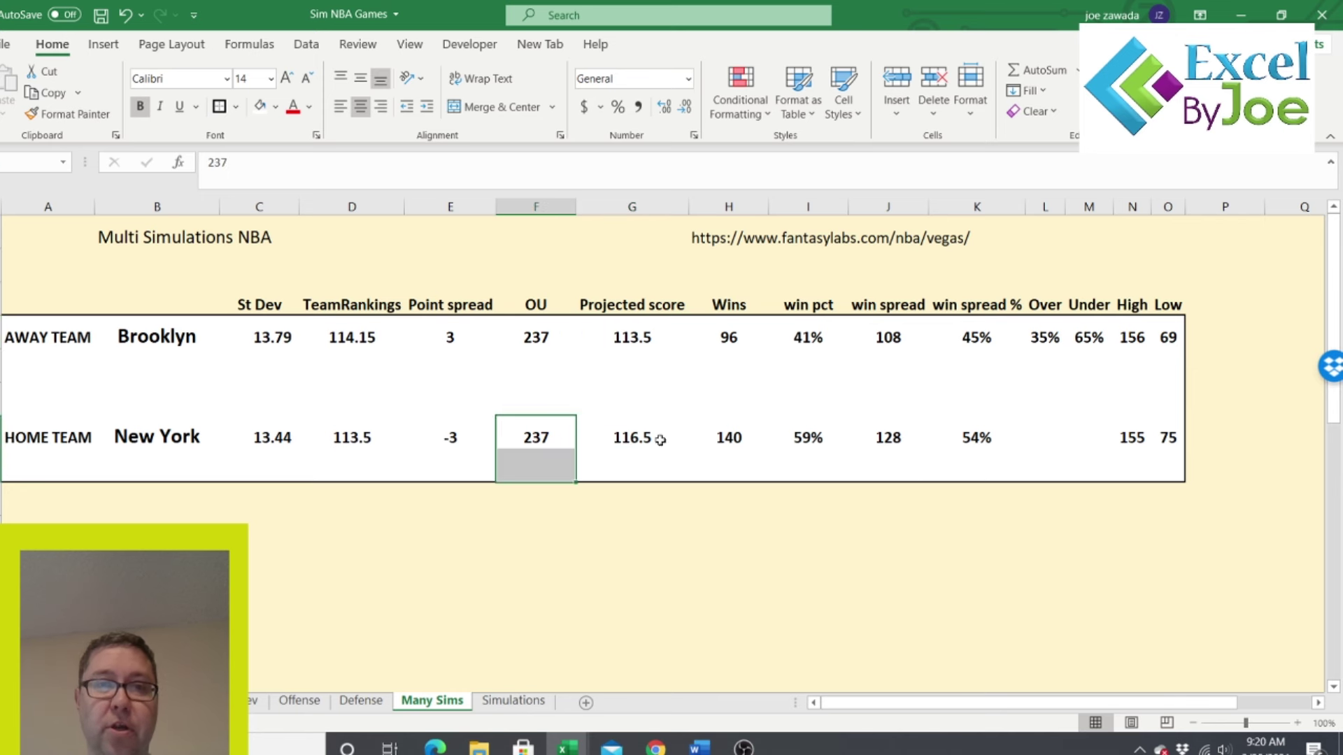
left_click(260, 342)
left_click(270, 427)
left_click(248, 531)
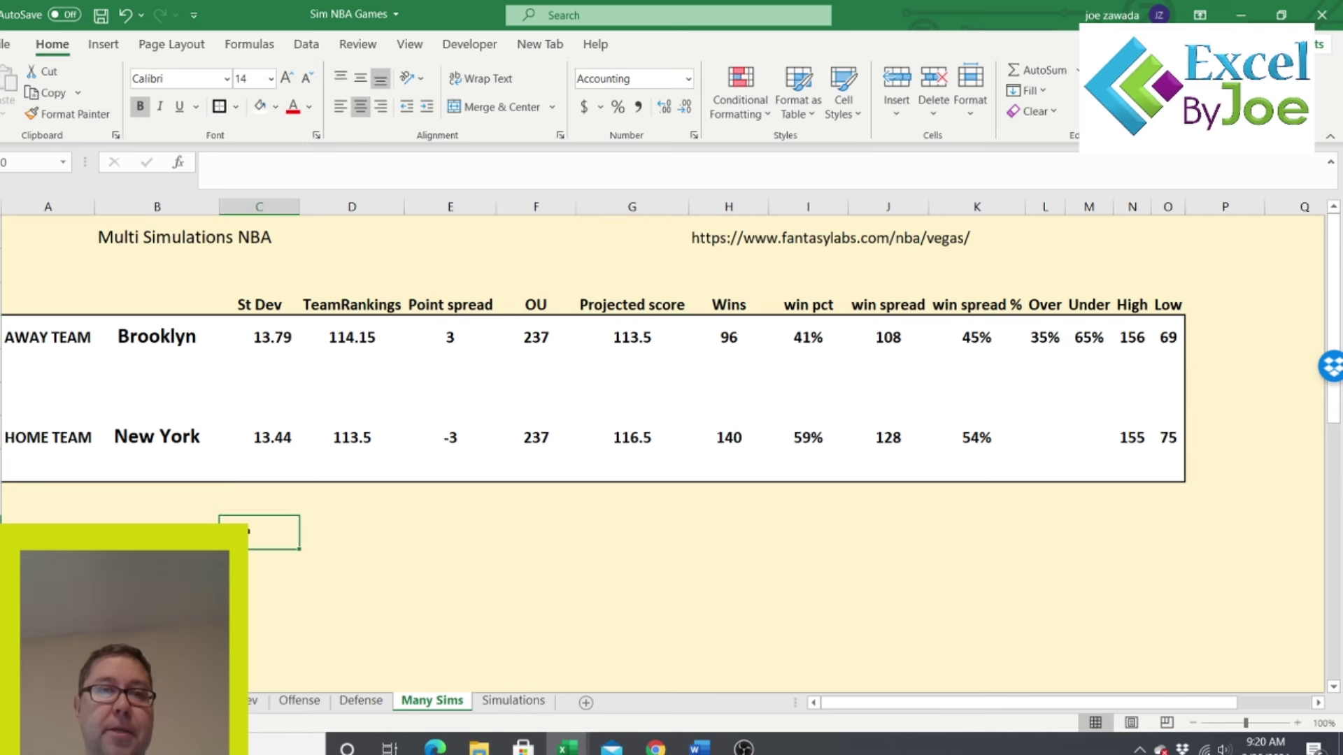